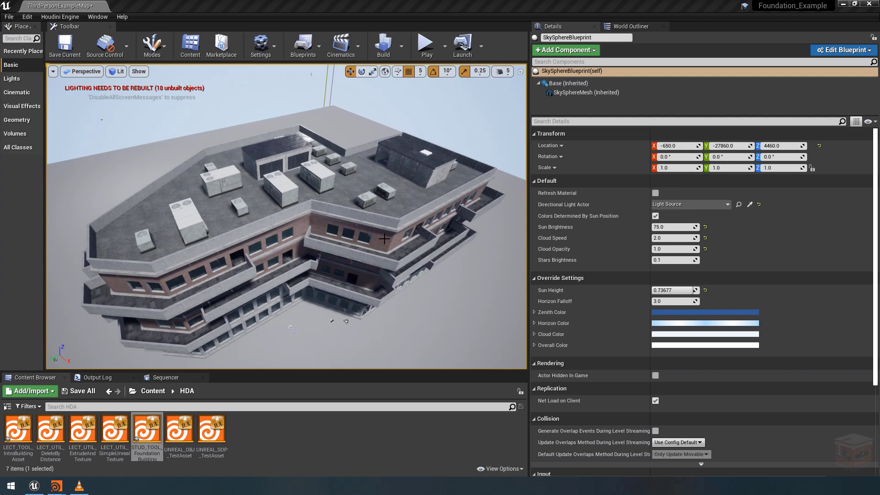
Turn on Show Visualizers in the setup parameters of the LECT_TOOL_IntroBuildingAsset building, and leave the building deselected.
{"action": "left_click_drag", "start_coordinate": [386, 258], "coordinate": [375, 197]}
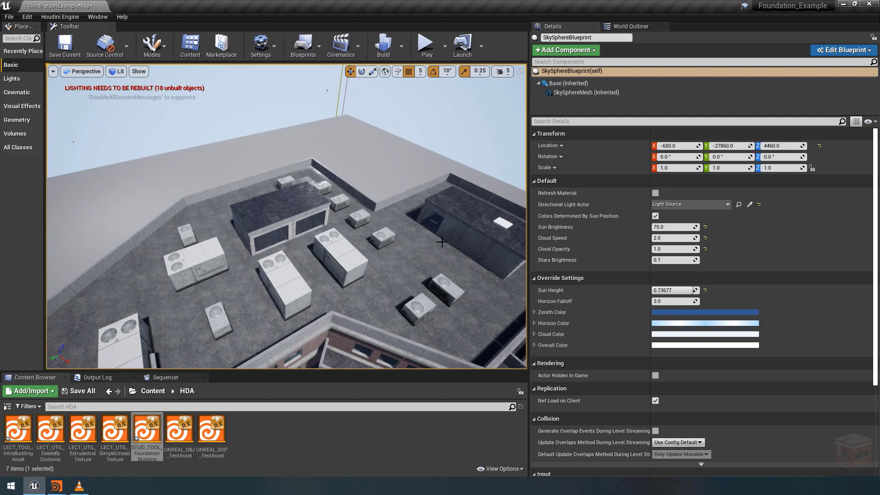
{"action": "mouse_move", "coordinate": [444, 235]}
{"action": "left_mouse_down"}
{"action": "mouse_move", "coordinate": [441, 271]}
{"action": "mouse_move", "coordinate": [436, 243]}
{"action": "left_mouse_up"}
{"action": "left_click", "coordinate": [415, 234]}
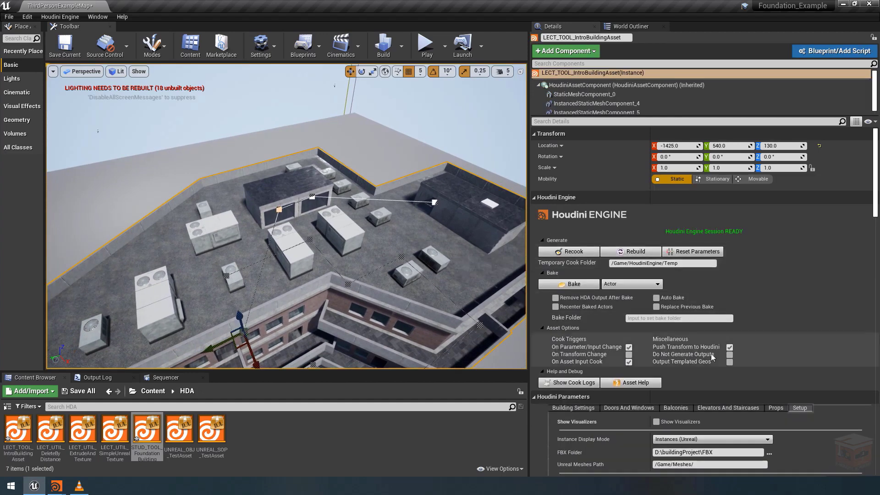
{"action": "scroll", "coordinate": [711, 357], "scroll_direction": "down", "scroll_amount": 3}
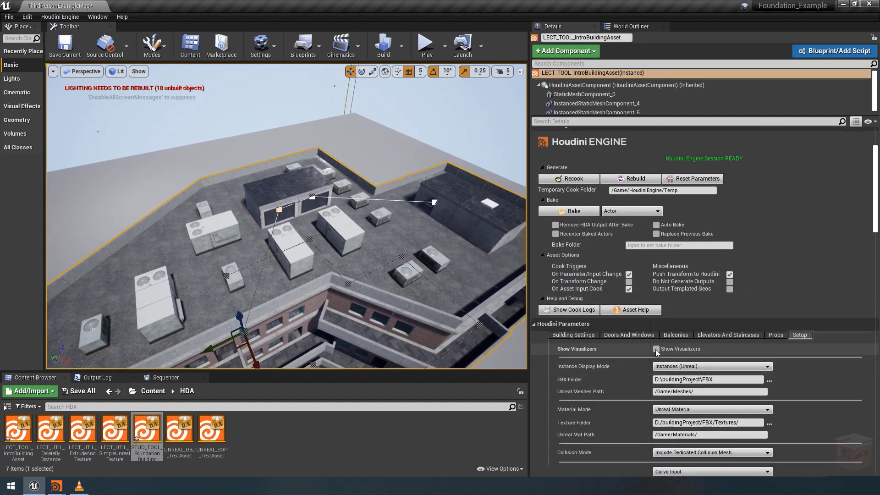
{"action": "left_click", "coordinate": [656, 349]}
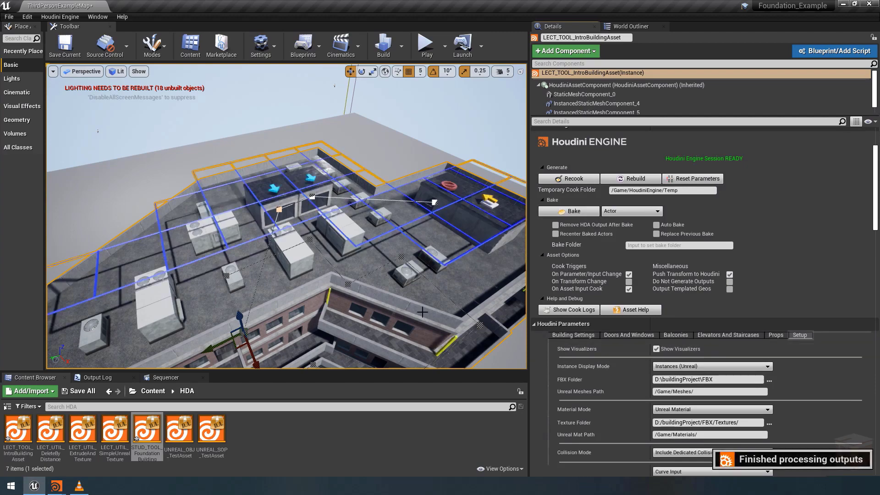
{"action": "right_click_drag", "start_coordinate": [412, 253], "coordinate": [390, 229]}
{"action": "left_click", "coordinate": [409, 97]}
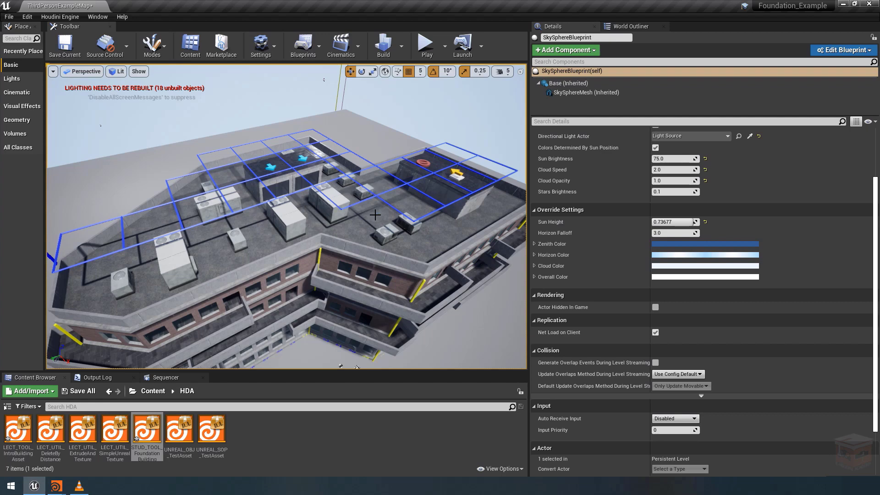
Examine the visualizer markers and grids on the building's roof, plus the stair and elevator openings and the interior.
{"action": "right_click_drag", "start_coordinate": [372, 227], "coordinate": [372, 225]}
{"action": "left_click_drag", "start_coordinate": [370, 225], "coordinate": [370, 183]}
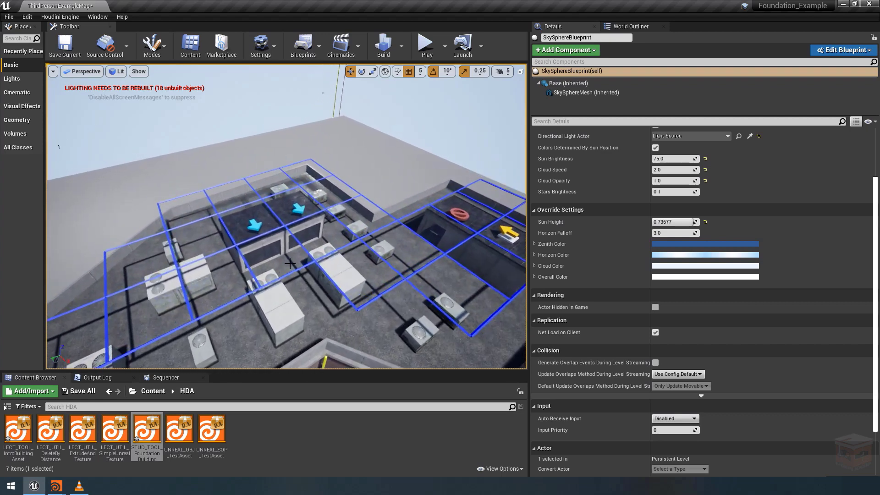
{"action": "left_click_drag", "start_coordinate": [329, 253], "coordinate": [349, 216]}
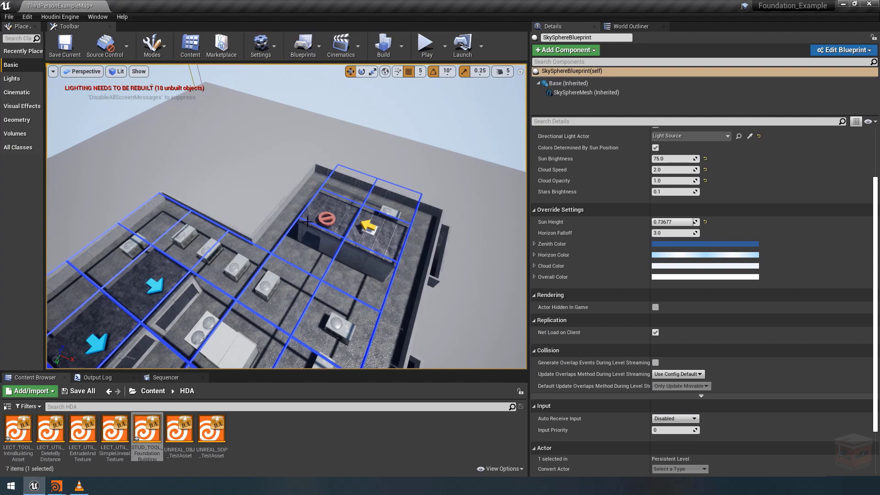
{"action": "left_click_drag", "start_coordinate": [315, 259], "coordinate": [262, 347]}
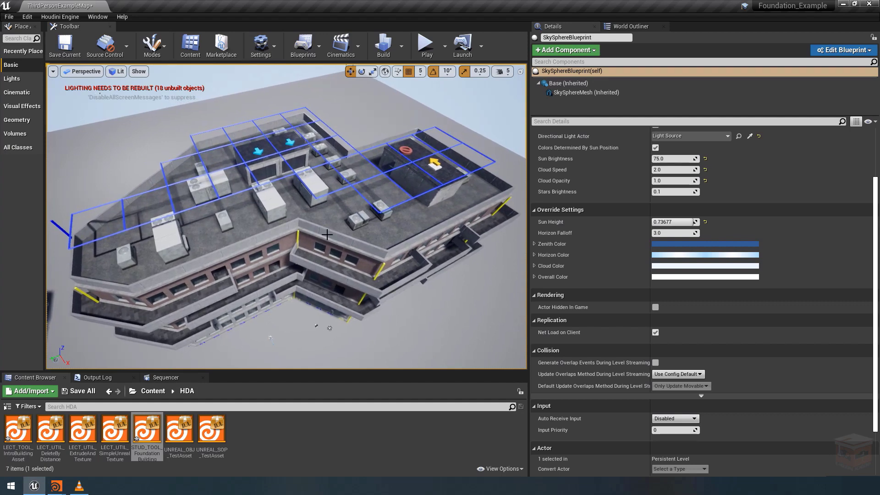
{"action": "right_click_drag", "start_coordinate": [332, 233], "coordinate": [311, 230]}
{"action": "key", "text": "w"}
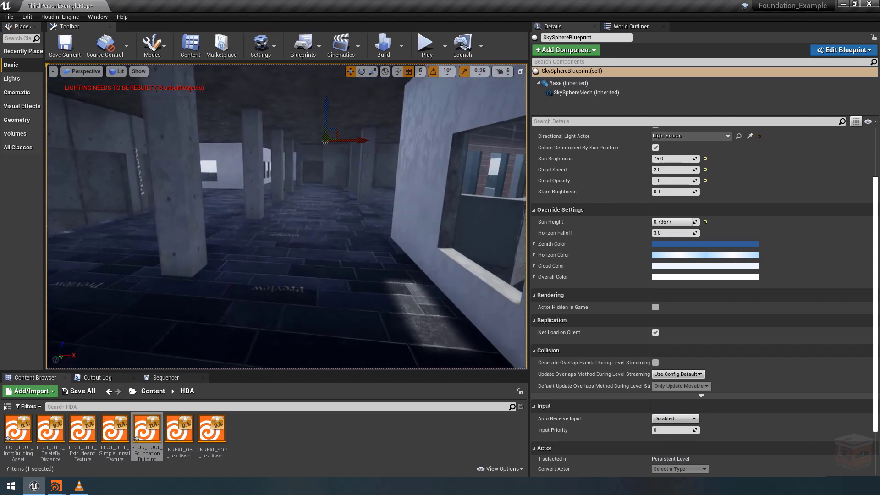
{"action": "right_click_drag", "start_coordinate": [262, 179], "coordinate": [323, 212]}
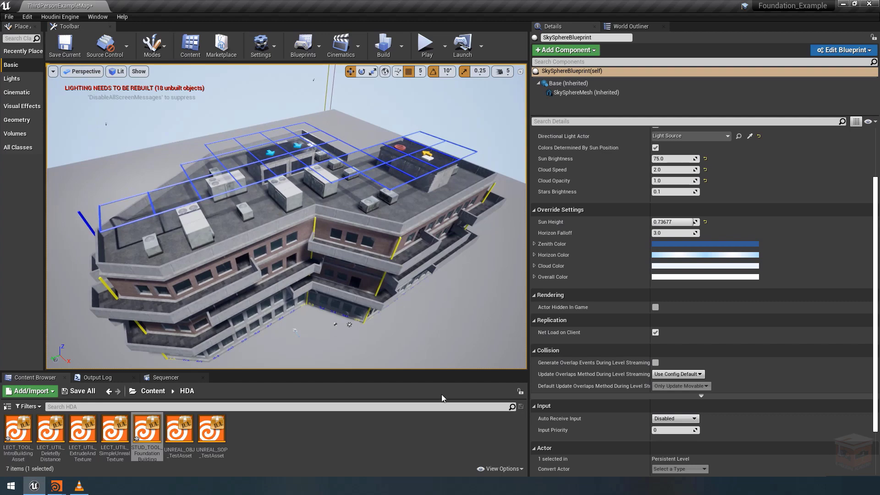
Switch to the Houdini window with ExampleScene.hiplc and examine the Delete By Distance example network and its surface in the viewport.
{"action": "left_click", "coordinate": [54, 487]}
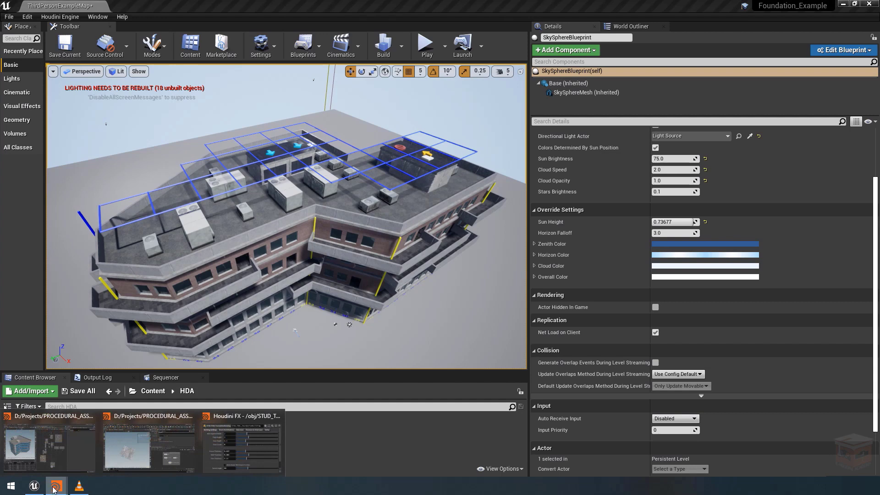
{"action": "left_click", "coordinate": [147, 457]}
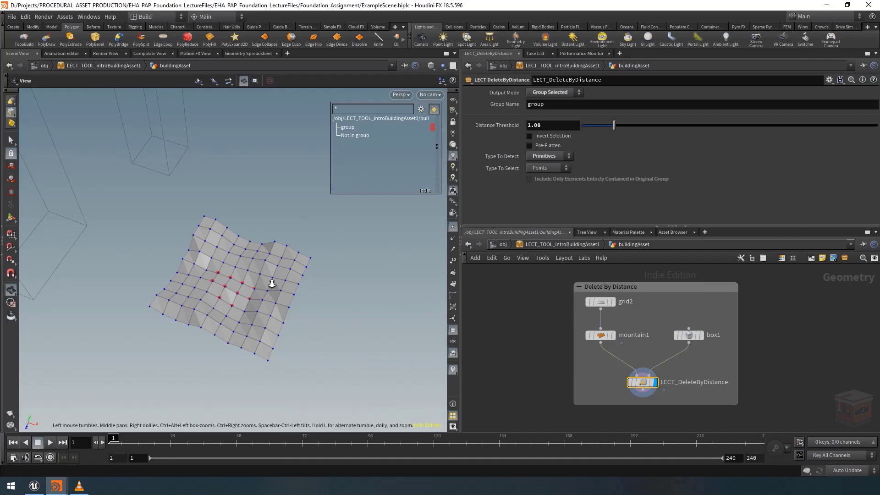
{"action": "right_click_drag", "start_coordinate": [271, 282], "coordinate": [234, 285]}
{"action": "scroll", "coordinate": [651, 387], "scroll_direction": "down", "scroll_amount": 6}
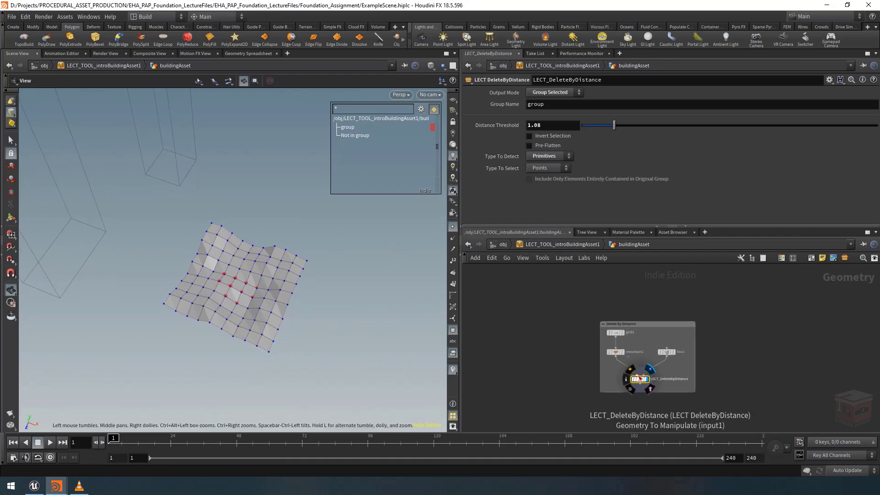
{"action": "middle_click_drag", "start_coordinate": [710, 365], "coordinate": [737, 347]}
{"action": "scroll", "coordinate": [733, 350], "scroll_direction": "down", "scroll_amount": 4}
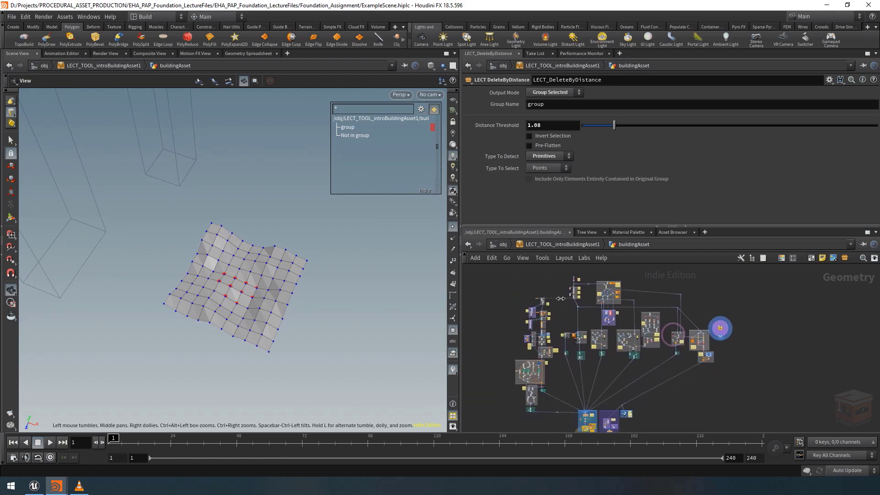
{"action": "scroll", "coordinate": [723, 325], "scroll_direction": "up", "scroll_amount": 10}
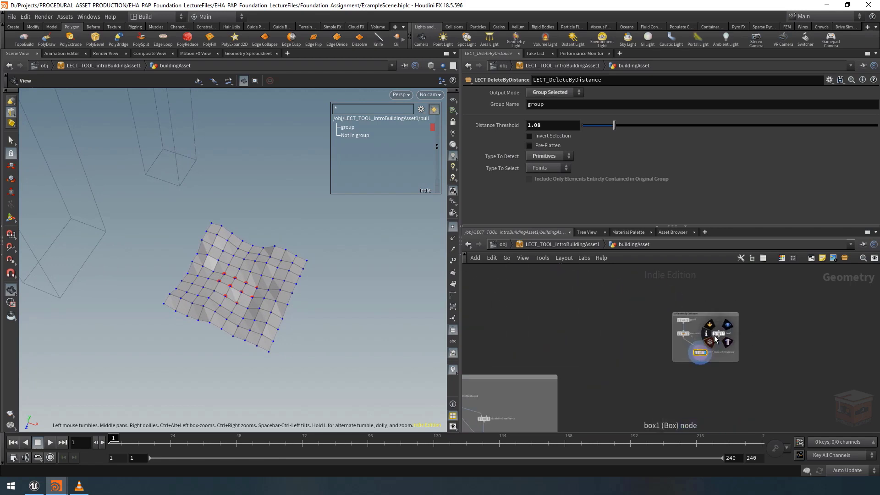
{"action": "middle_click_drag", "start_coordinate": [781, 359], "coordinate": [762, 358]}
{"action": "scroll", "coordinate": [704, 350], "scroll_direction": "up", "scroll_amount": 2}
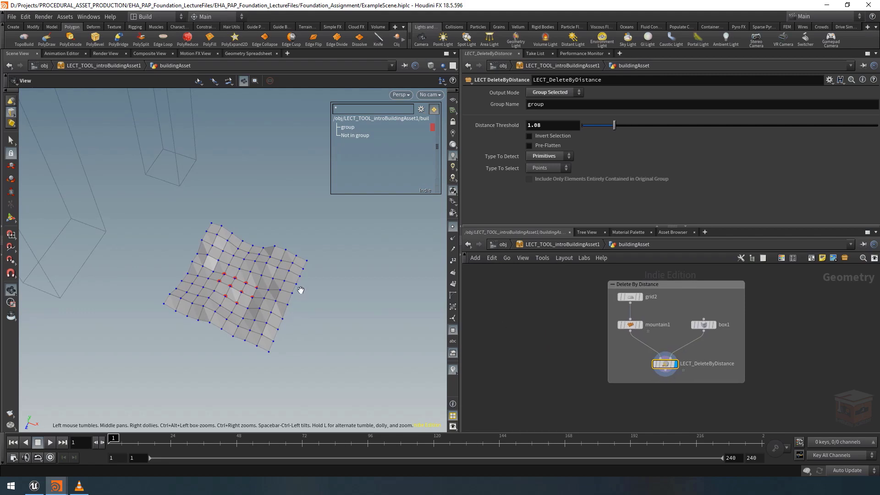
{"action": "left_click_drag", "start_coordinate": [272, 275], "coordinate": [289, 256]}
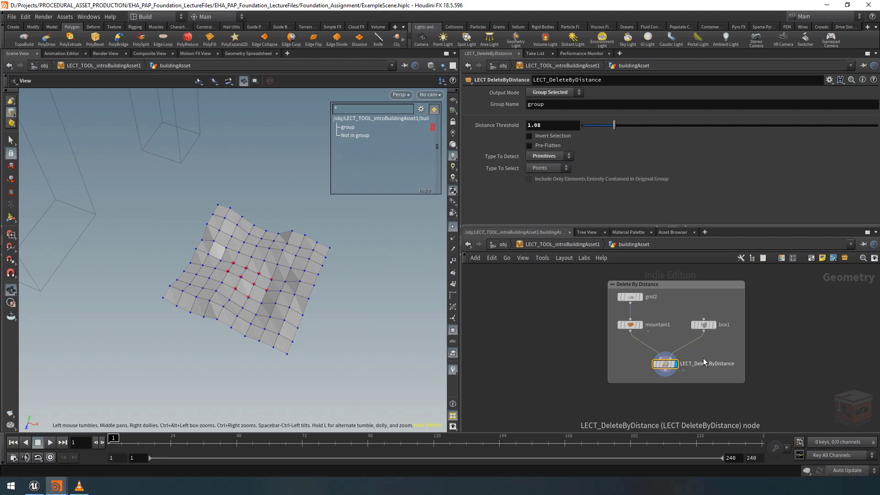
Select box1 and stretch it with its viewport handles to an X size of about 17.23.
{"action": "key", "text": "Return"}
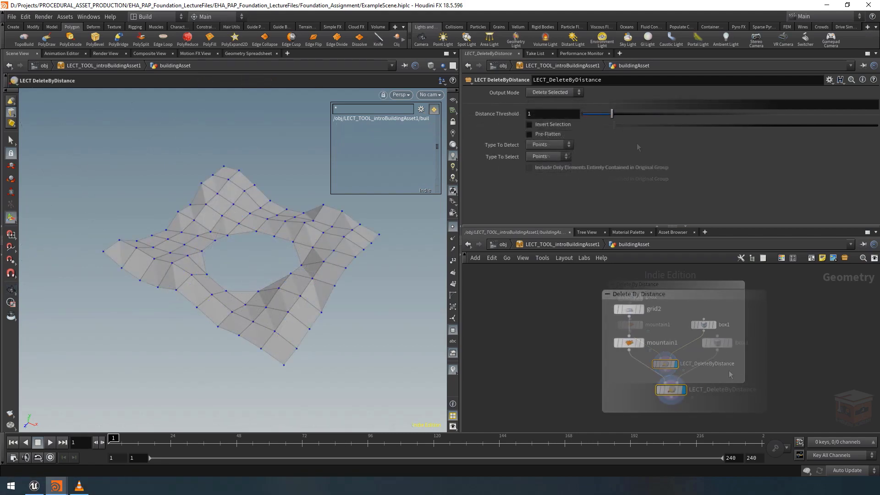
{"action": "left_click_drag", "start_coordinate": [721, 372], "coordinate": [612, 402]}
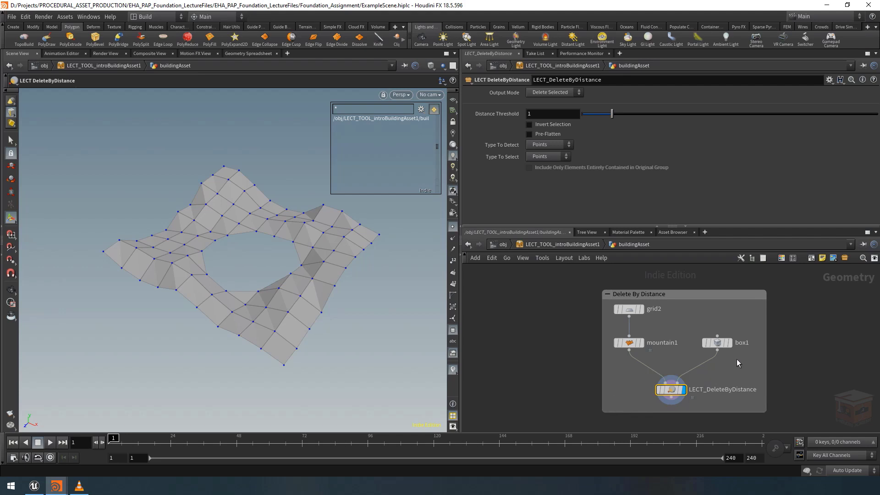
{"action": "left_click_drag", "start_coordinate": [736, 359], "coordinate": [701, 317]}
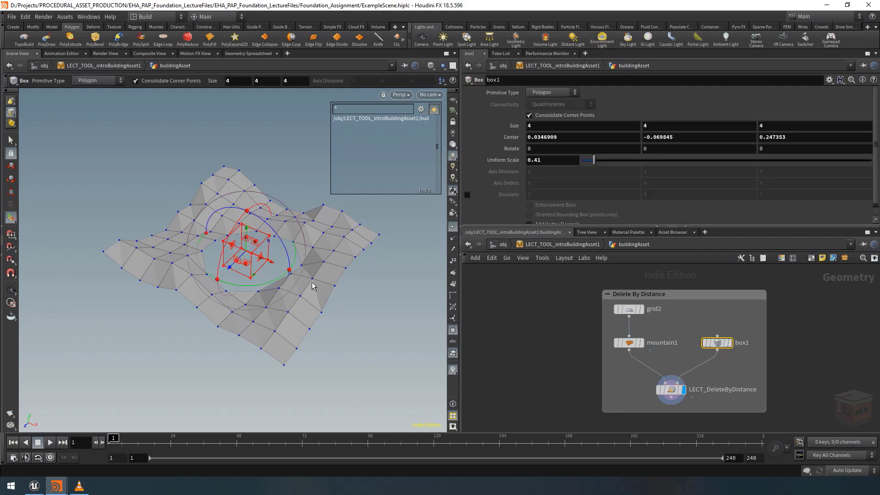
{"action": "mouse_move", "coordinate": [274, 265]}
{"action": "left_mouse_down"}
{"action": "mouse_move", "coordinate": [182, 252]}
{"action": "mouse_move", "coordinate": [218, 260]}
{"action": "mouse_move", "coordinate": [359, 338]}
{"action": "mouse_move", "coordinate": [235, 275]}
{"action": "mouse_move", "coordinate": [258, 279]}
{"action": "mouse_move", "coordinate": [267, 262]}
{"action": "left_mouse_up"}
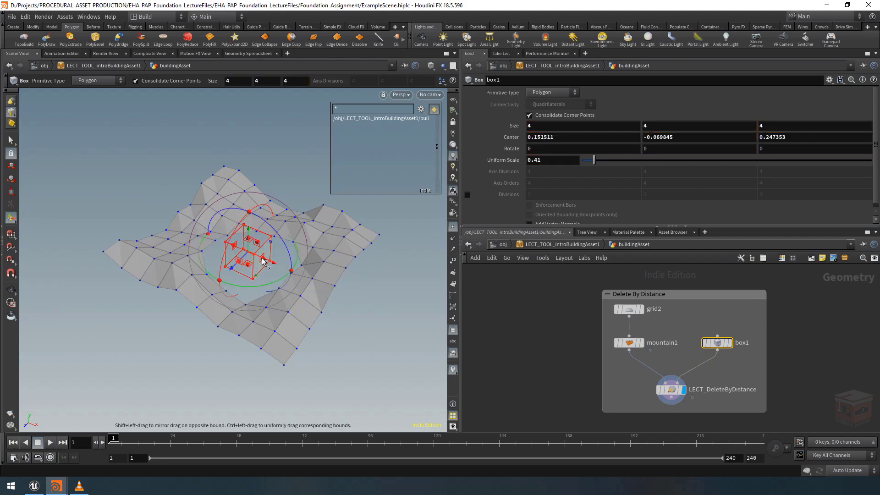
{"action": "left_click_drag", "start_coordinate": [263, 262], "coordinate": [348, 286]}
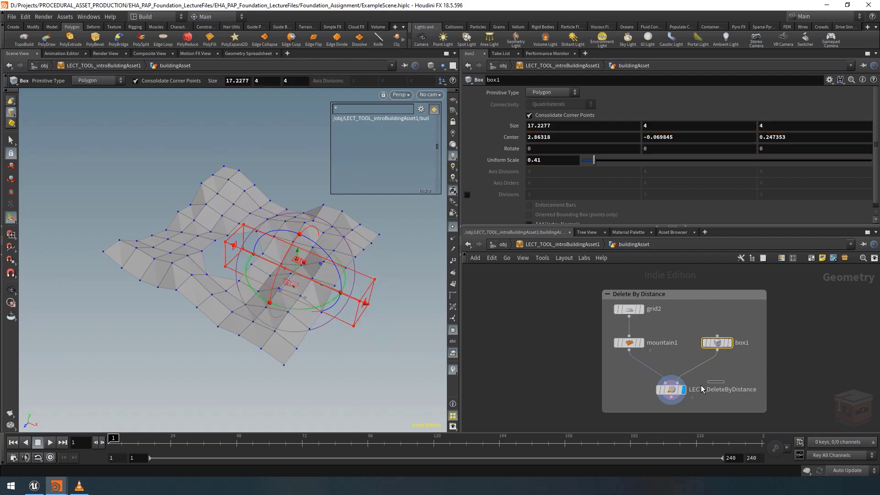
Turn on the template flags of mountain1 and box1 so both inputs show as wireframes over the LECT_DeleteByDistance result.
{"action": "left_click", "coordinate": [671, 389]}
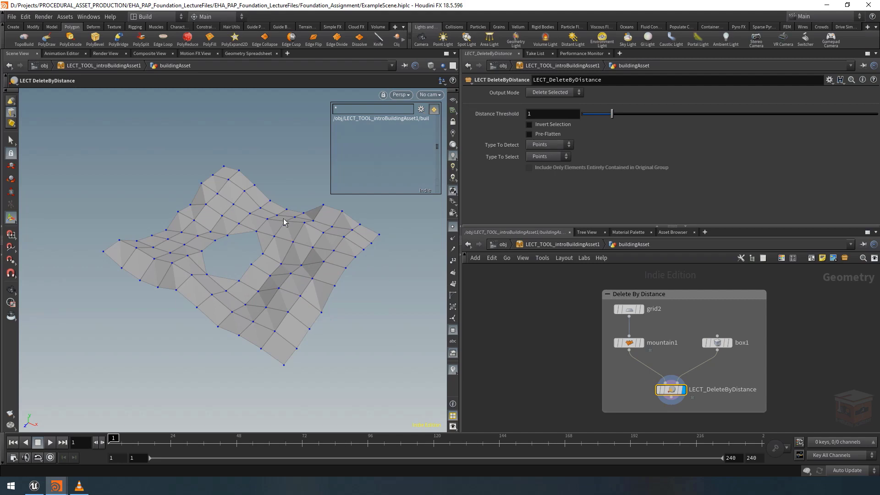
{"action": "left_click", "coordinate": [696, 317]}
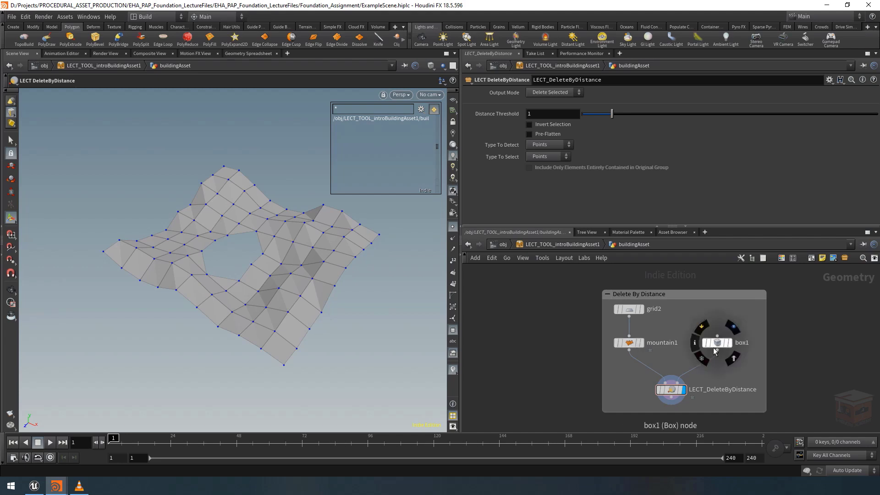
{"action": "left_click", "coordinate": [639, 343]}
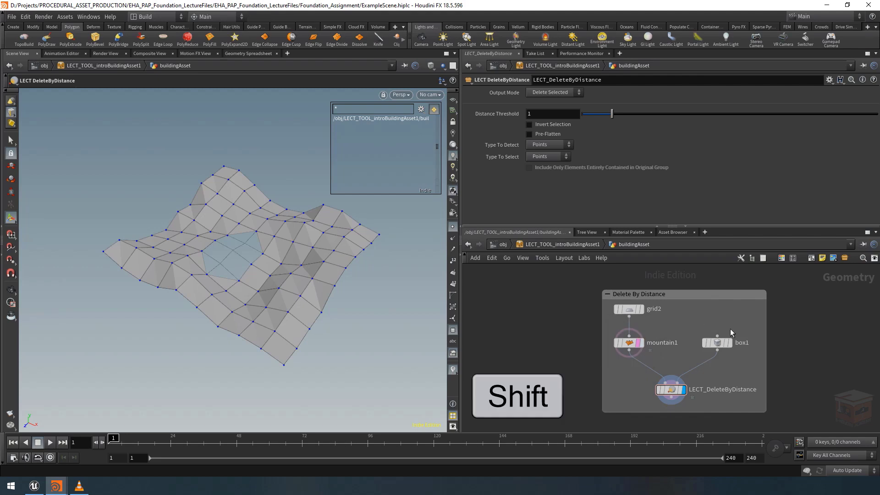
{"action": "mouse_move", "coordinate": [727, 344]}
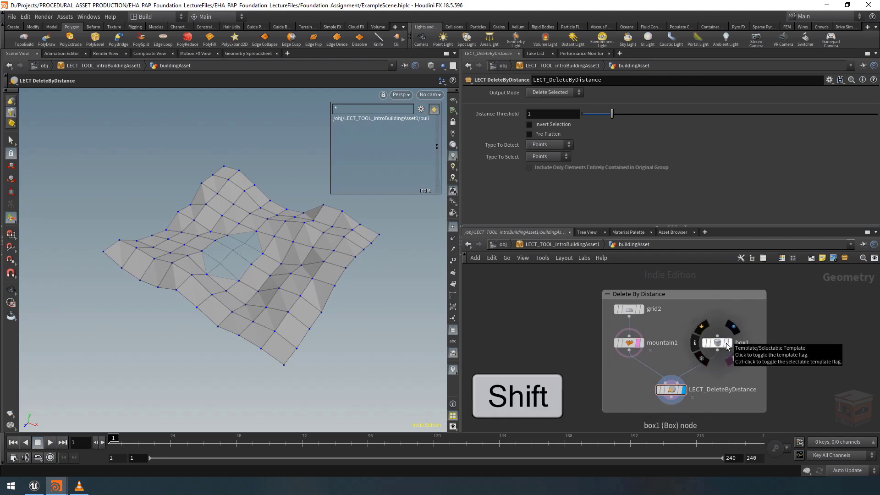
{"action": "left_click", "coordinate": [727, 343]}
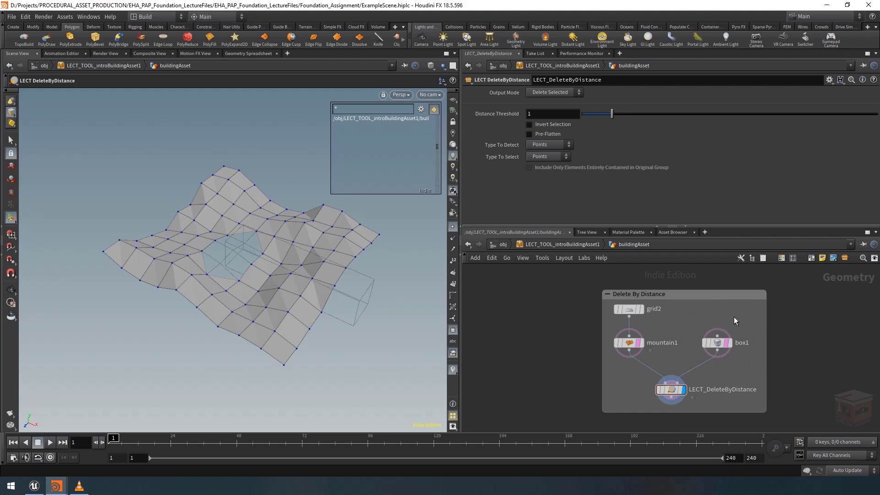
Resize box1 with its handles to about 16.74 in X and 10.39 in Z.
{"action": "left_click", "coordinate": [717, 342]}
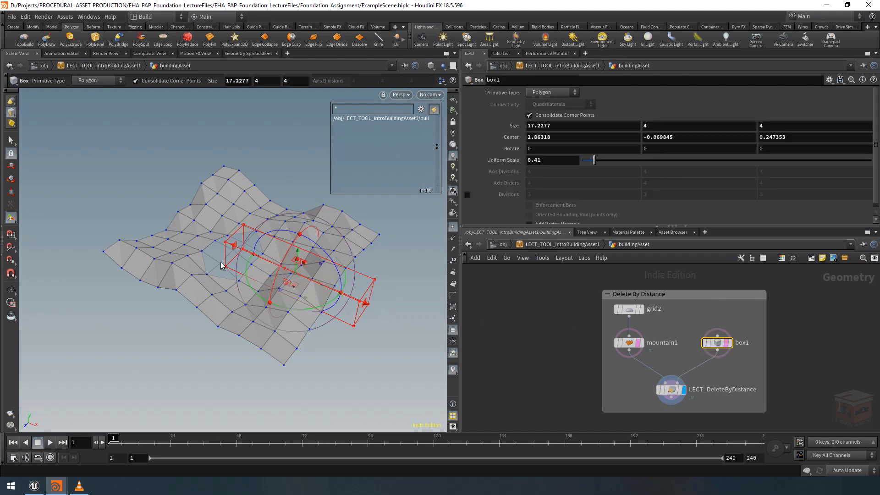
{"action": "key", "text": "Escape"}
{"action": "mouse_move", "coordinate": [222, 248]}
{"action": "left_mouse_down"}
{"action": "mouse_move", "coordinate": [239, 298]}
{"action": "mouse_move", "coordinate": [227, 250]}
{"action": "left_mouse_up"}
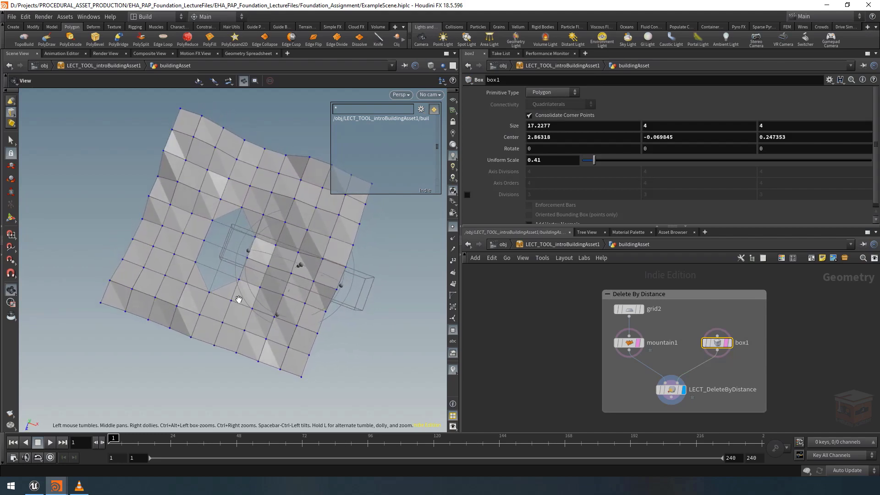
{"action": "key", "text": "Return"}
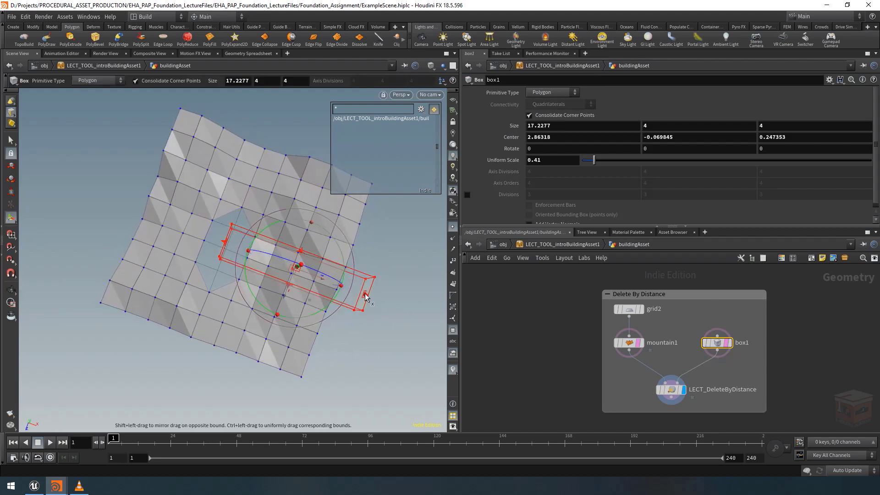
{"action": "mouse_move", "coordinate": [366, 294]}
{"action": "left_mouse_down"}
{"action": "mouse_move", "coordinate": [334, 290]}
{"action": "mouse_move", "coordinate": [372, 299]}
{"action": "mouse_move", "coordinate": [360, 292]}
{"action": "left_mouse_up"}
{"action": "left_click_drag", "start_coordinate": [298, 254], "coordinate": [328, 203]}
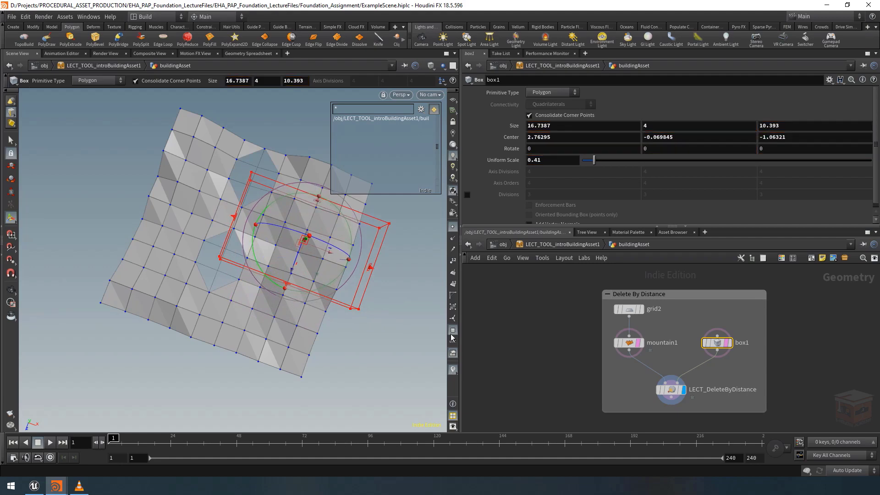
Shrink box1 with its handle to an X size of about 12.82.
{"action": "left_click", "coordinate": [452, 330]}
{"action": "left_click_drag", "start_coordinate": [369, 267], "coordinate": [294, 265], "text": "alt"}
{"action": "left_click_drag", "start_coordinate": [361, 298], "coordinate": [332, 264]}
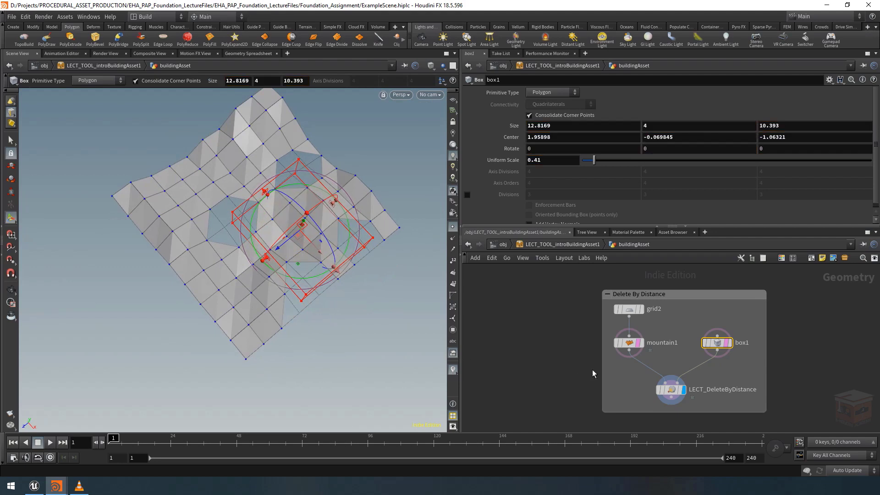
Leave the box handles and raise the LECT_DeleteByDistance node's Distance Threshold to 1.32.
{"action": "left_click", "coordinate": [11, 289]}
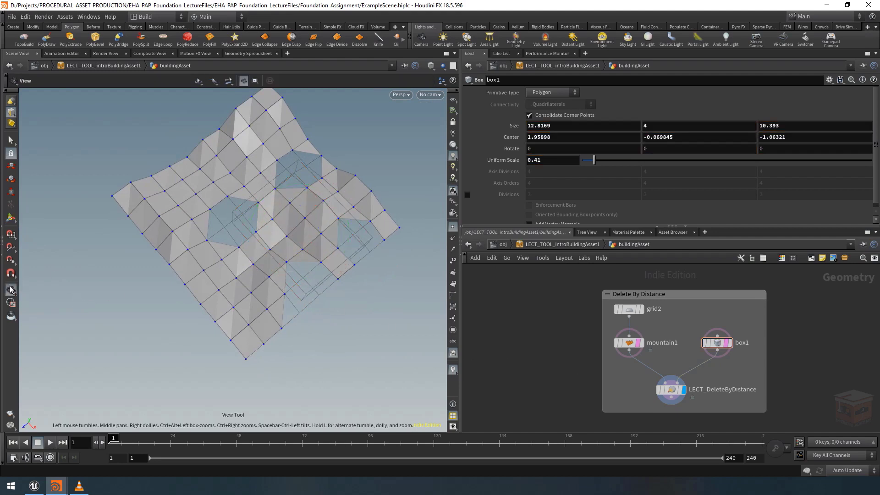
{"action": "left_click", "coordinate": [670, 390]}
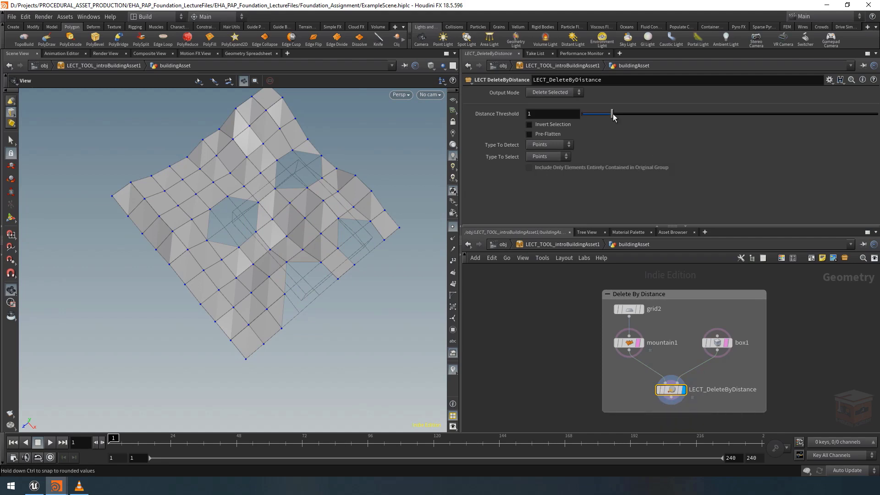
{"action": "mouse_move", "coordinate": [613, 115]}
{"action": "left_mouse_down"}
{"action": "mouse_move", "coordinate": [657, 115]}
{"action": "mouse_move", "coordinate": [622, 114]}
{"action": "left_mouse_up"}
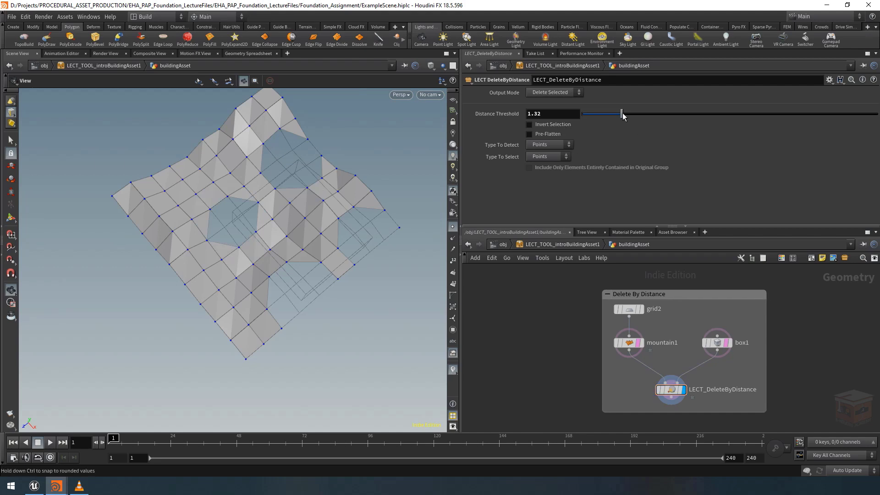
Enable Invert Selection on LECT_DeleteByDistance, set Type To Detect to Primitives and the Distance Threshold to 1.9.
{"action": "left_click", "coordinate": [553, 126]}
{"action": "left_click_drag", "start_coordinate": [621, 114], "coordinate": [644, 121]}
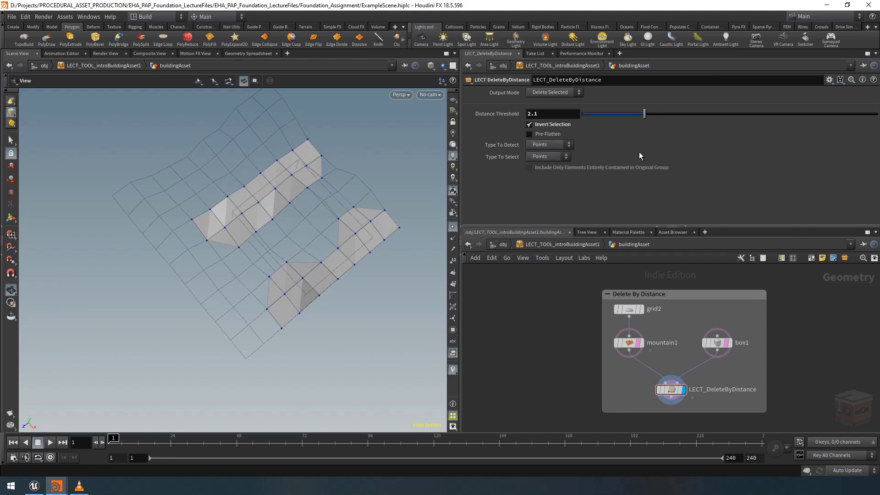
{"action": "left_click", "coordinate": [553, 147]}
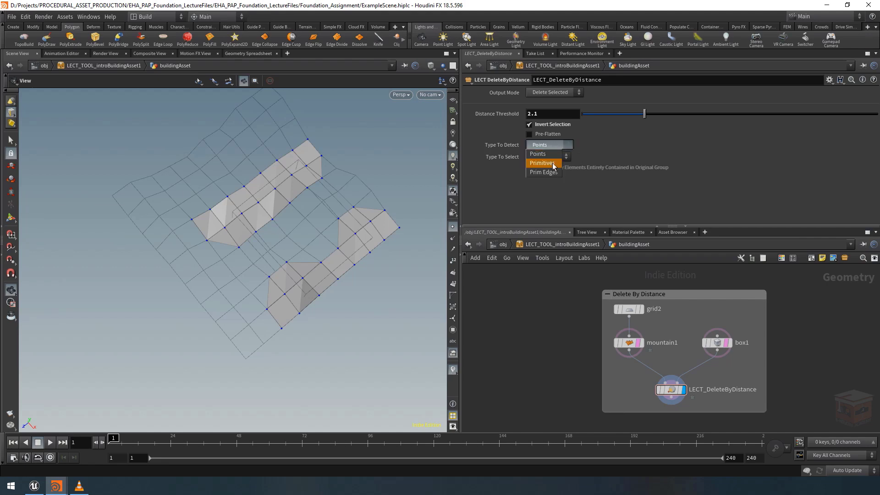
{"action": "left_click", "coordinate": [553, 164]}
{"action": "mouse_move", "coordinate": [645, 114]}
{"action": "left_mouse_down"}
{"action": "mouse_move", "coordinate": [612, 119]}
{"action": "mouse_move", "coordinate": [665, 120]}
{"action": "mouse_move", "coordinate": [640, 124]}
{"action": "left_mouse_up"}
Stretch box1 vertically with its handles to a Y size of about 30.6.
{"action": "left_click", "coordinate": [718, 342]}
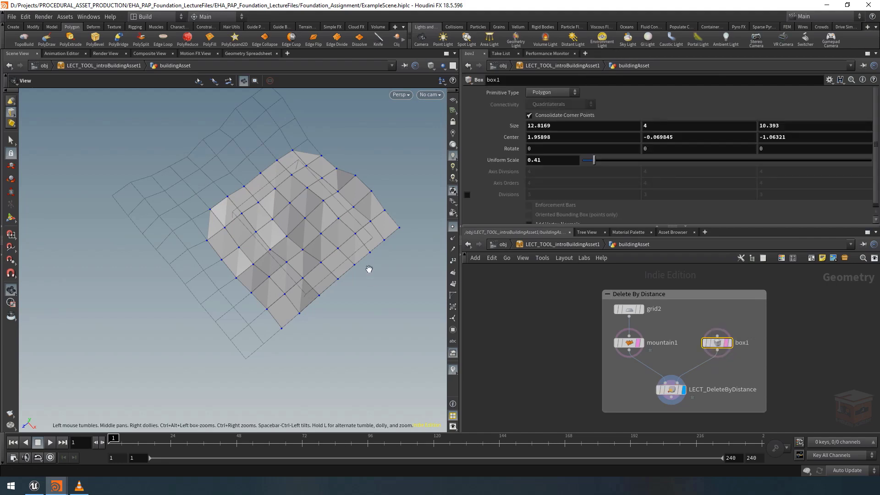
{"action": "left_click_drag", "start_coordinate": [299, 229], "coordinate": [294, 187]}
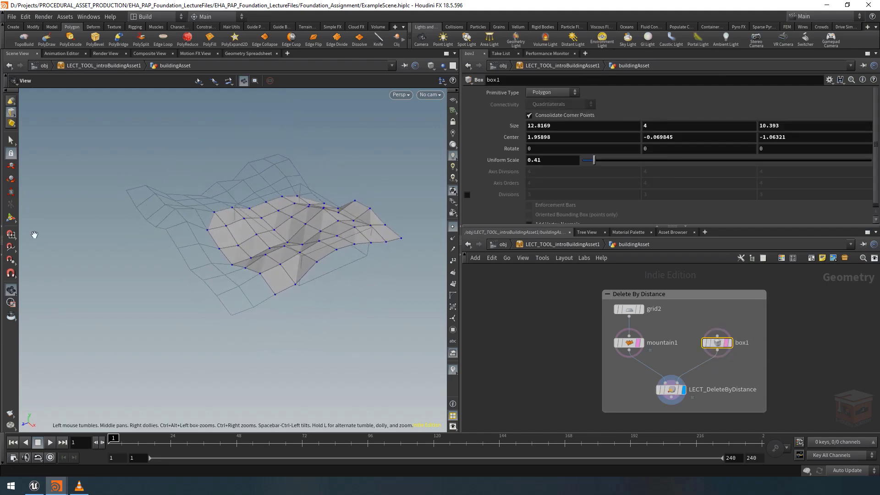
{"action": "left_click", "coordinate": [10, 217]}
{"action": "left_click_drag", "start_coordinate": [301, 218], "coordinate": [283, 338]}
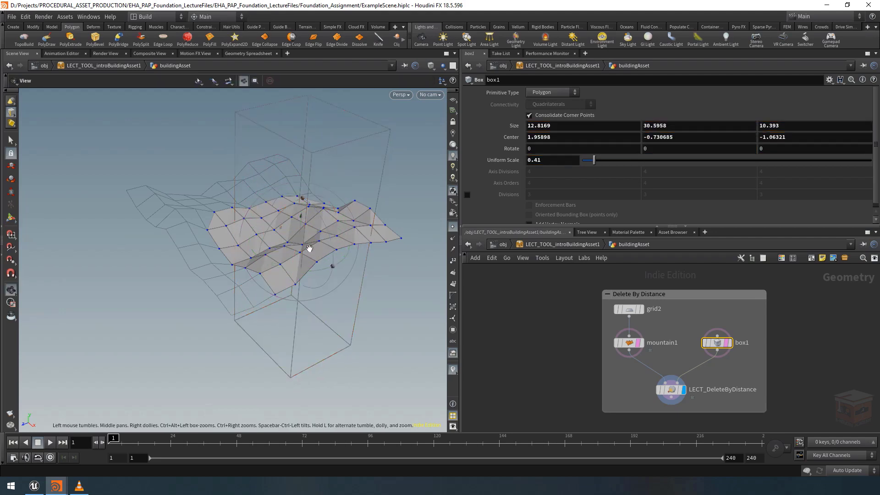
{"action": "left_click_drag", "start_coordinate": [308, 249], "coordinate": [328, 287], "text": "alt"}
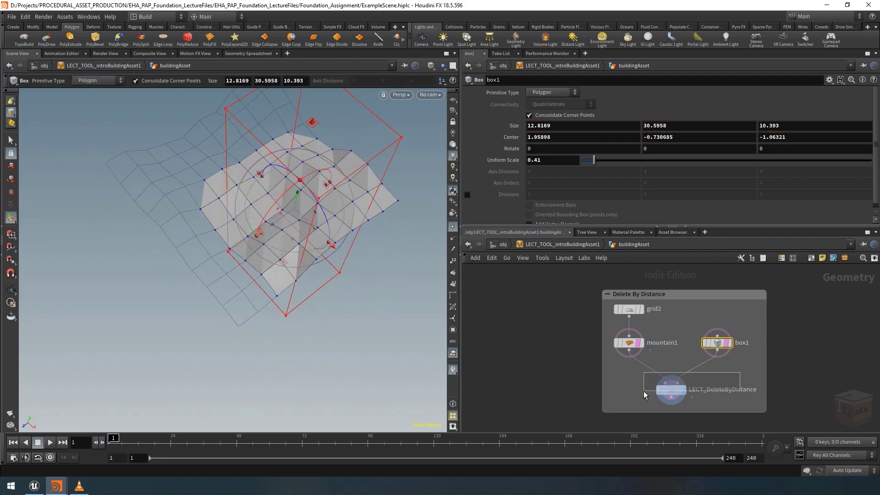
Lower the LECT_DeleteByDistance node's Distance Threshold to 1.06 and inspect the remaining ring of faces from several angles.
{"action": "left_click", "coordinate": [662, 391]}
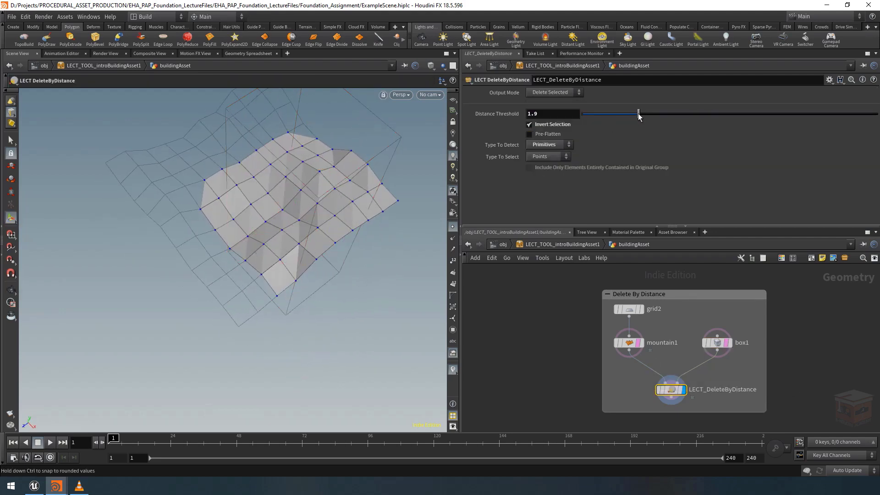
{"action": "left_click_drag", "start_coordinate": [640, 116], "coordinate": [614, 114]}
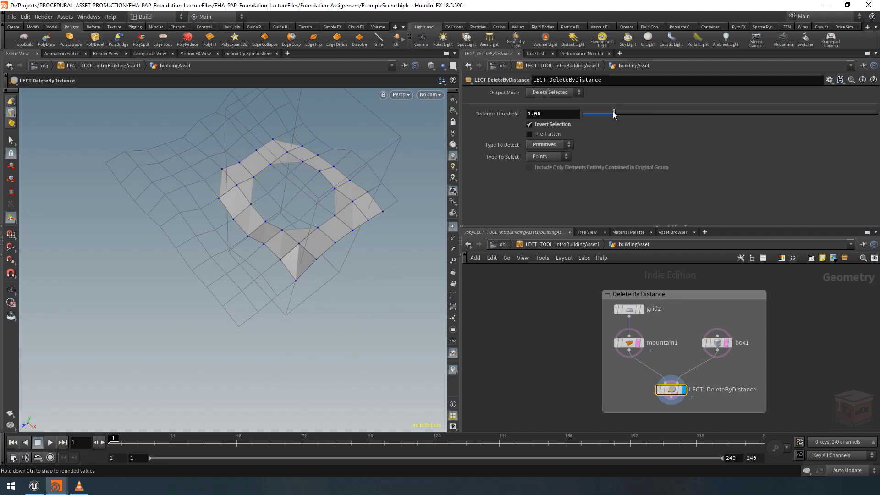
{"action": "left_click_drag", "start_coordinate": [322, 169], "coordinate": [309, 187], "text": "alt"}
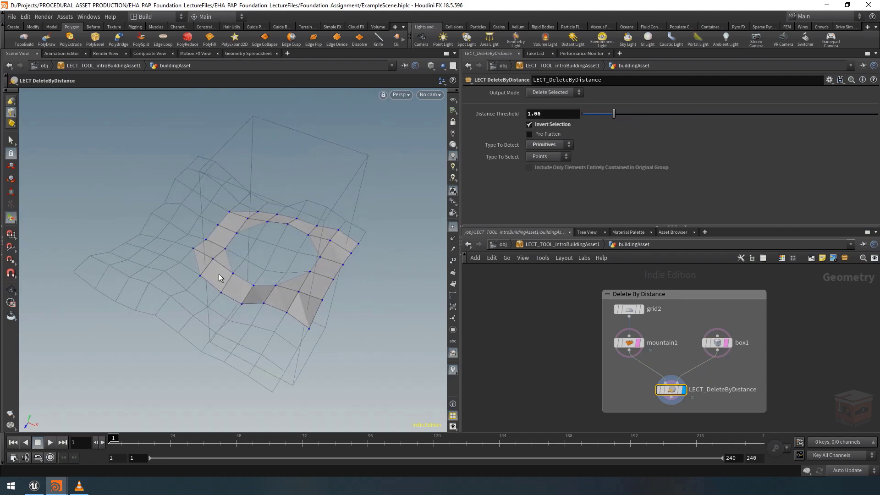
{"action": "left_click_drag", "start_coordinate": [276, 247], "coordinate": [268, 194], "text": "alt"}
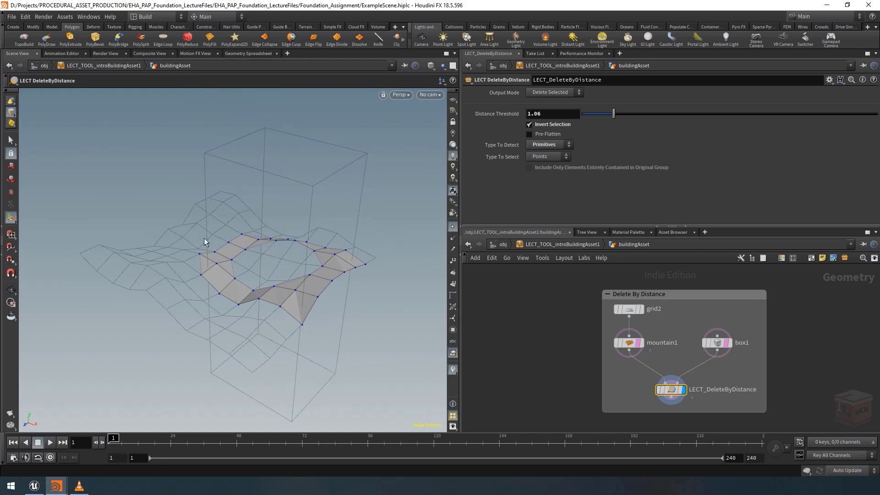
{"action": "mouse_move", "coordinate": [284, 257]}
{"action": "left_mouse_down", "text": "alt"}
{"action": "mouse_move", "coordinate": [308, 257]}
{"action": "mouse_move", "coordinate": [276, 249]}
{"action": "mouse_move", "coordinate": [287, 246]}
{"action": "left_mouse_up", "text": "alt"}
{"action": "left_click_drag", "start_coordinate": [726, 366], "coordinate": [672, 397]}
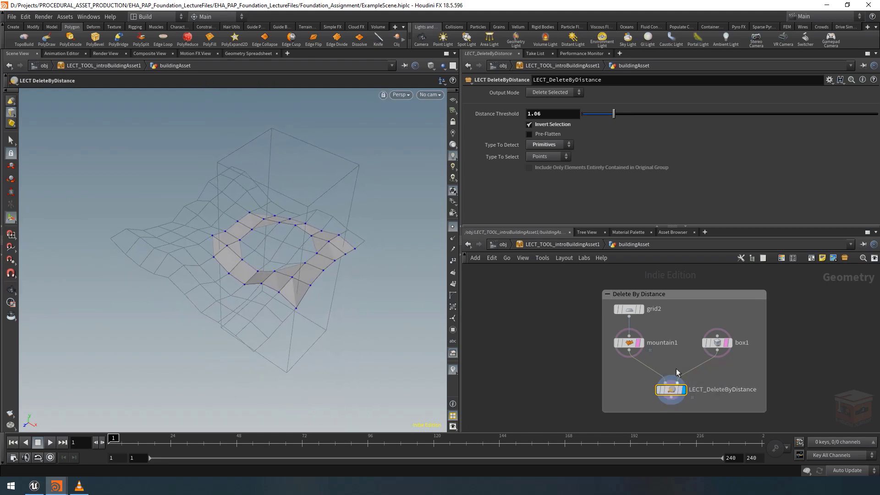
Toggle Pre-Flatten on and off to compare its effect on the inverted selection, leaving it off.
{"action": "left_click", "coordinate": [549, 136]}
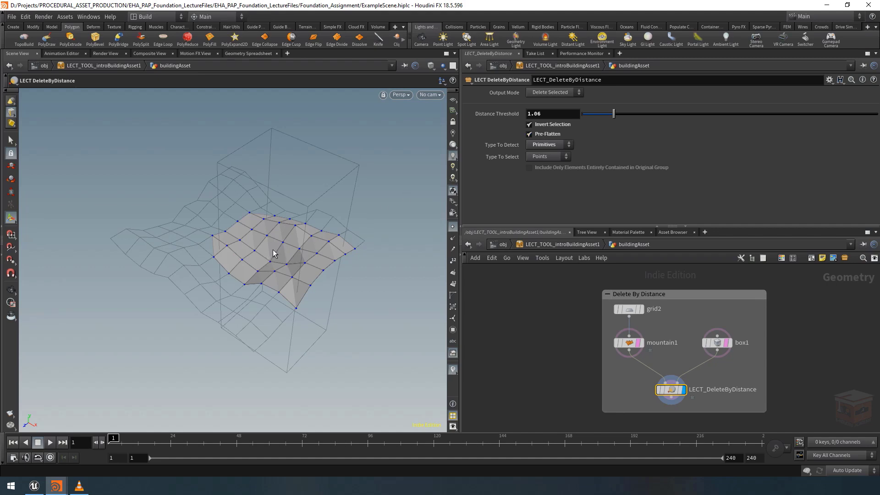
{"action": "left_click", "coordinate": [544, 136]}
{"action": "left_click", "coordinate": [544, 135]}
{"action": "left_click", "coordinate": [545, 135]}
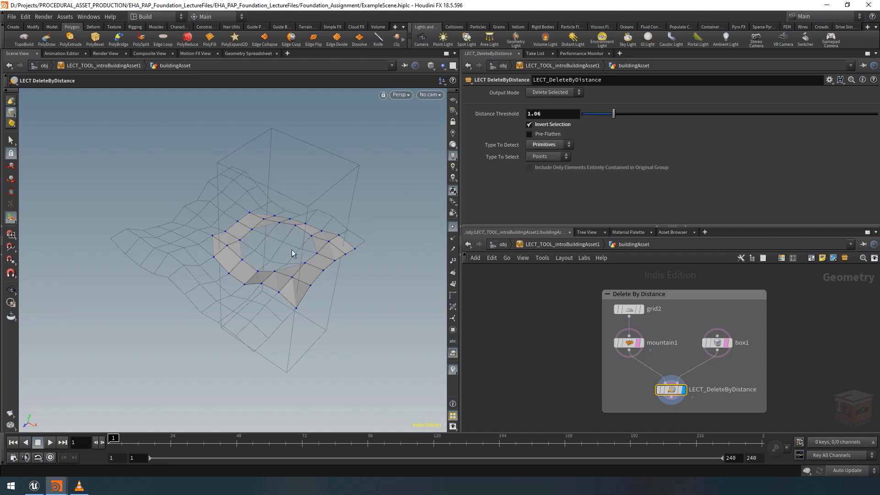
{"action": "left_click_drag", "start_coordinate": [293, 254], "coordinate": [321, 173]}
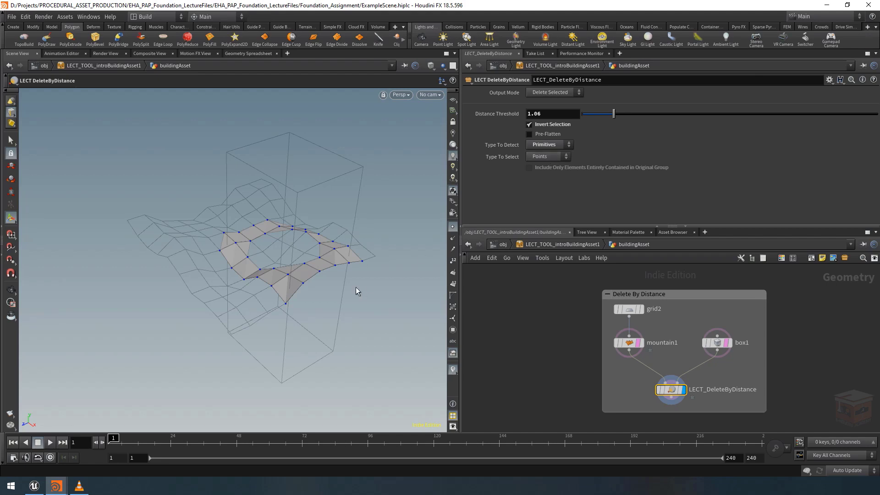
Set Type To Select to Primitives and enable Include Only Elements Entirely Contained in Original Group.
{"action": "mouse_move", "coordinate": [304, 252]}
{"action": "left_mouse_down"}
{"action": "mouse_move", "coordinate": [295, 232]}
{"action": "mouse_move", "coordinate": [301, 243]}
{"action": "left_mouse_up"}
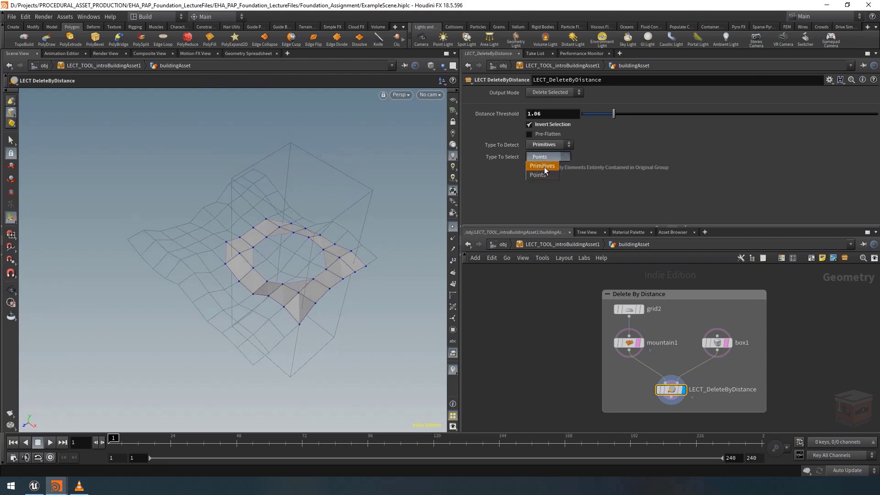
{"action": "left_click", "coordinate": [542, 166]}
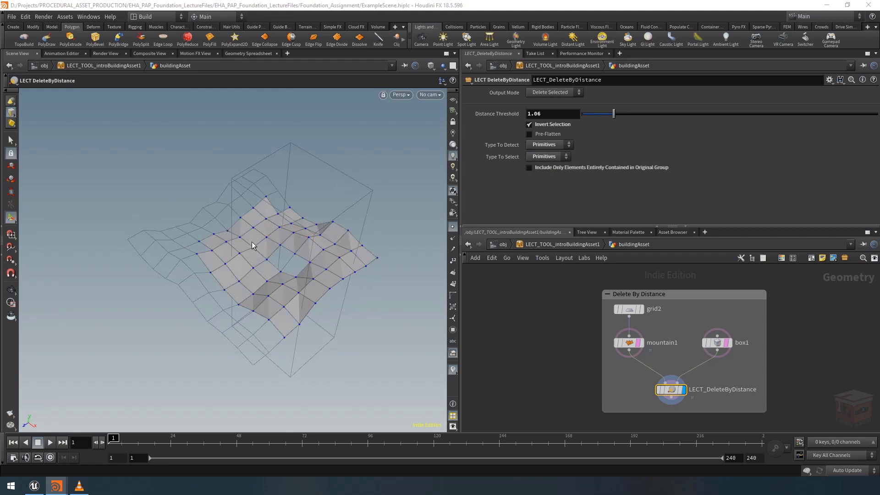
{"action": "left_click_drag", "start_coordinate": [252, 243], "coordinate": [287, 232]}
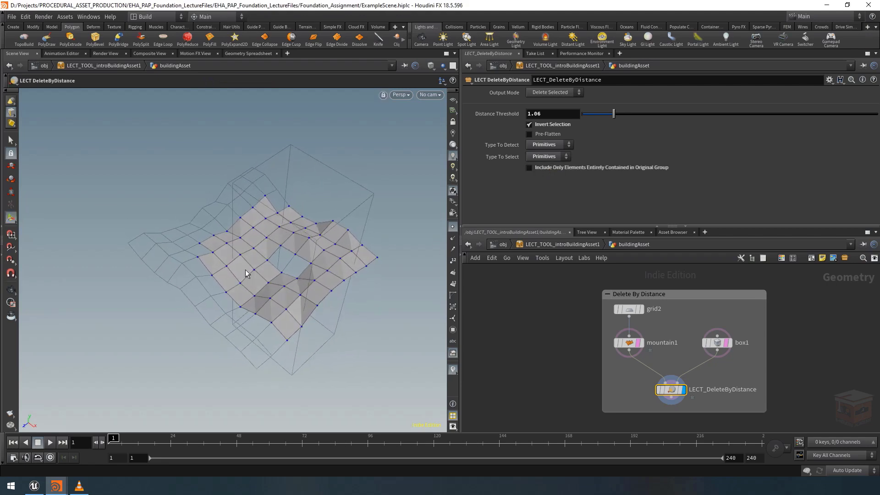
{"action": "key", "text": "ctrl+y"}
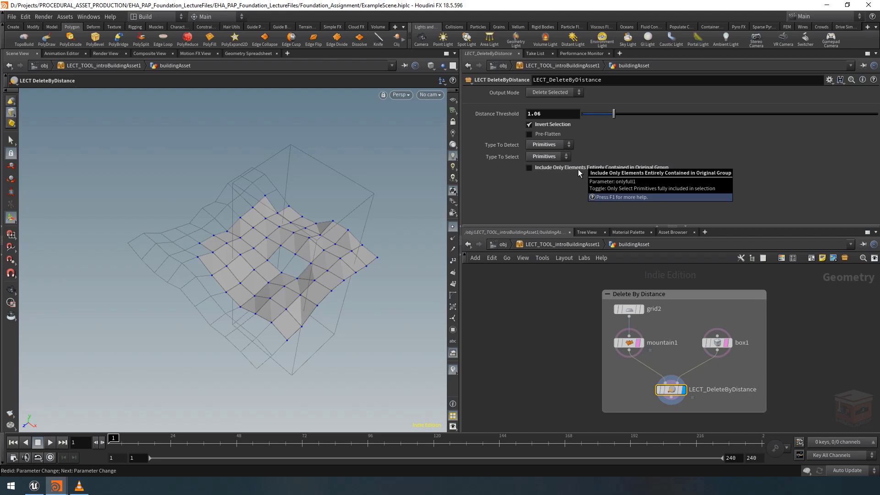
{"action": "left_click", "coordinate": [579, 169]}
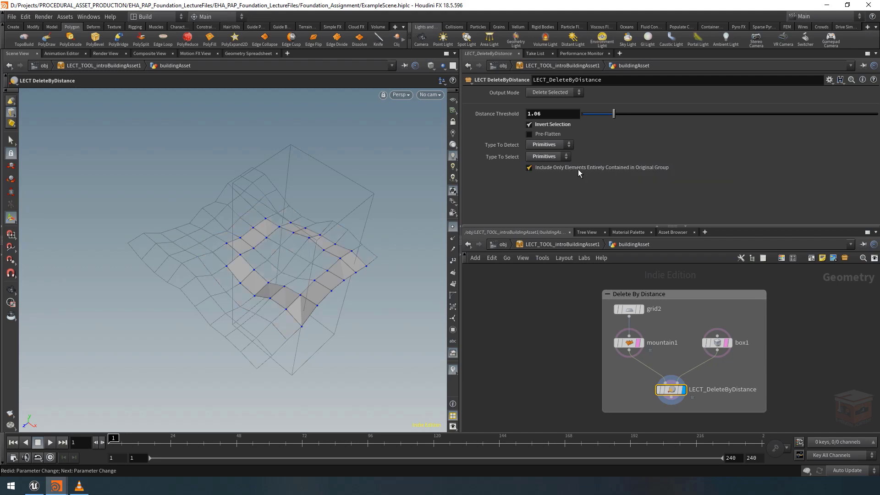
Switch Type To Select back to Points and raise the Distance Threshold to 1.14.
{"action": "left_click", "coordinate": [552, 157]}
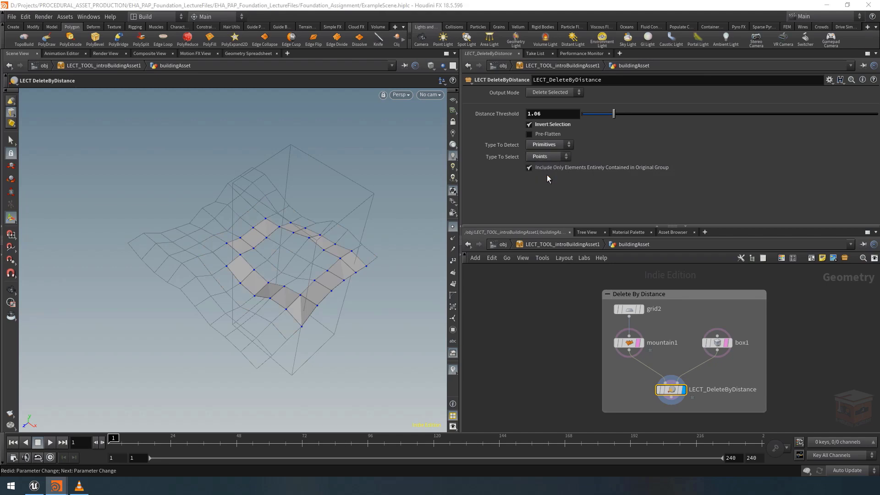
{"action": "left_click", "coordinate": [546, 175]}
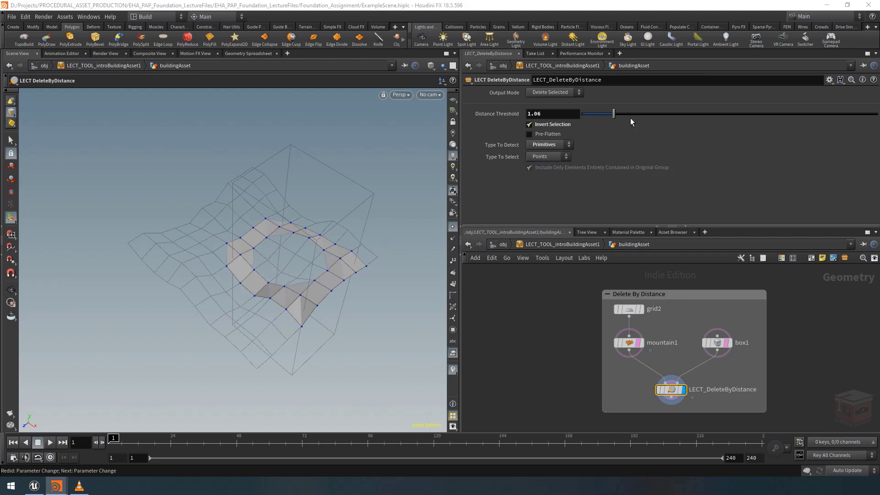
{"action": "left_click_drag", "start_coordinate": [614, 112], "coordinate": [615, 114]}
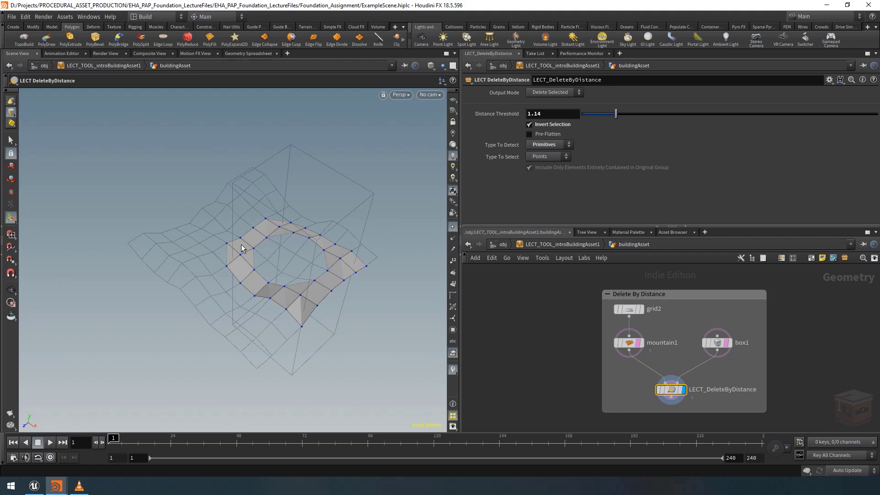
Return Type To Select to Primitives and disable Include Only Elements Entirely Contained in Original Group.
{"action": "left_click", "coordinate": [551, 157]}
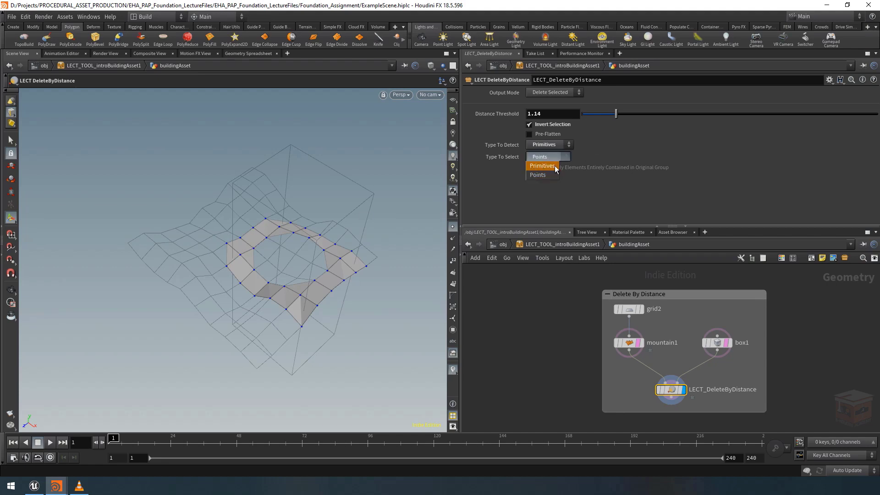
{"action": "left_click", "coordinate": [550, 166]}
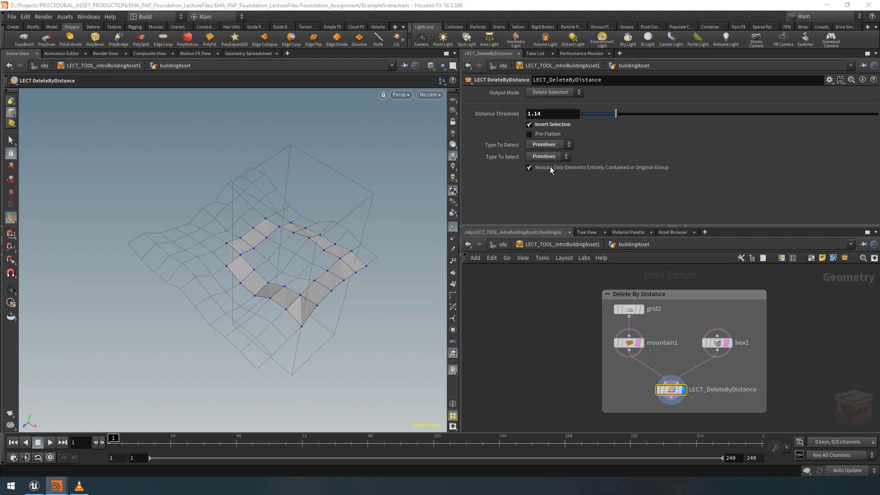
{"action": "left_click", "coordinate": [576, 169]}
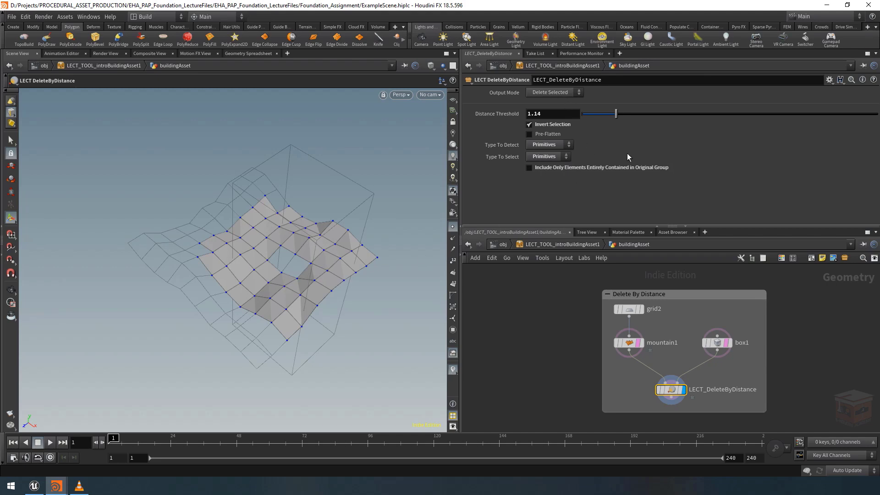
Set Type To Detect to Prim Edges on LECT_DeleteByDistance and inspect the remaining patches.
{"action": "left_click", "coordinate": [550, 146]}
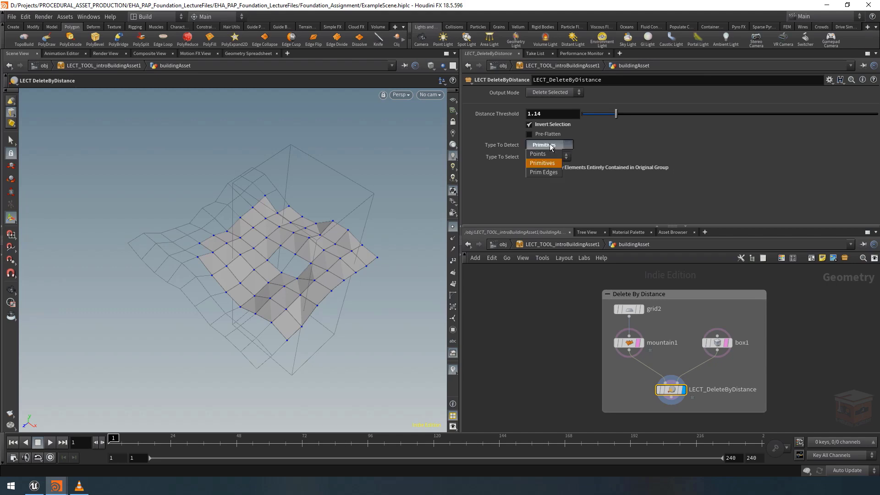
{"action": "left_click", "coordinate": [547, 172]}
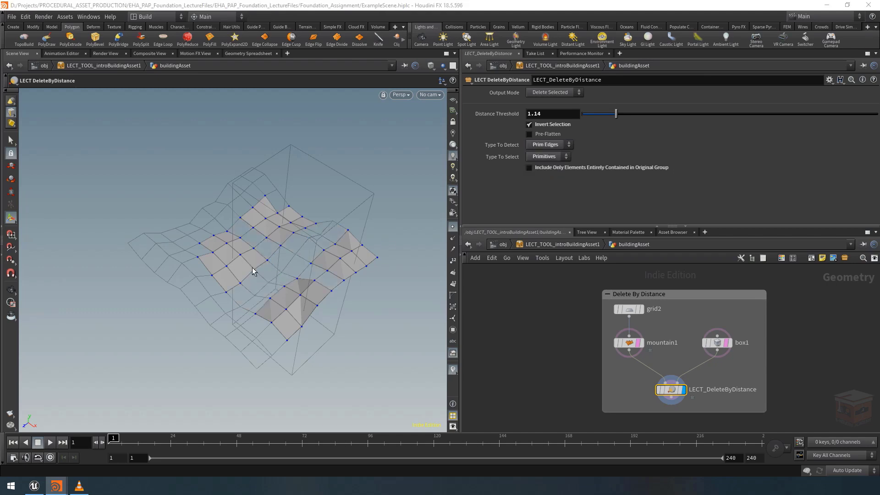
{"action": "key", "text": "Escape"}
{"action": "left_click_drag", "start_coordinate": [268, 240], "coordinate": [278, 256]}
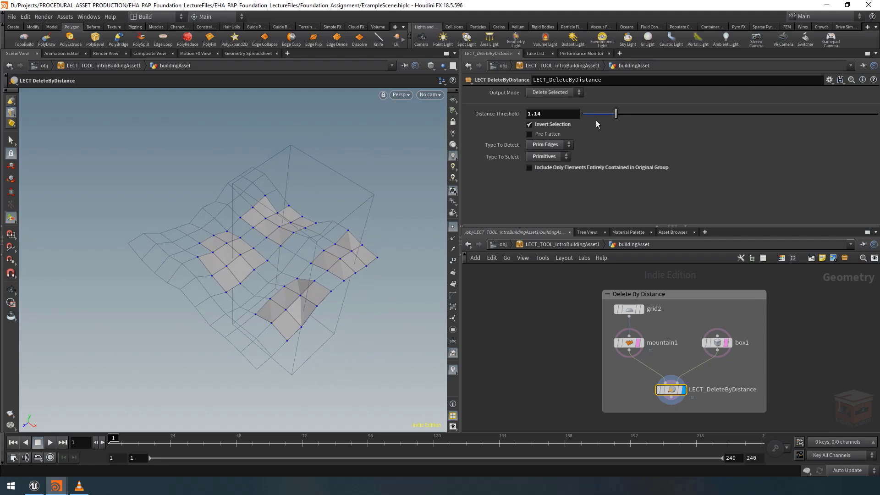
Set the Output Mode to Group Selected, using "group" as the Group Name.
{"action": "left_click", "coordinate": [557, 93]}
{"action": "left_click", "coordinate": [552, 102]}
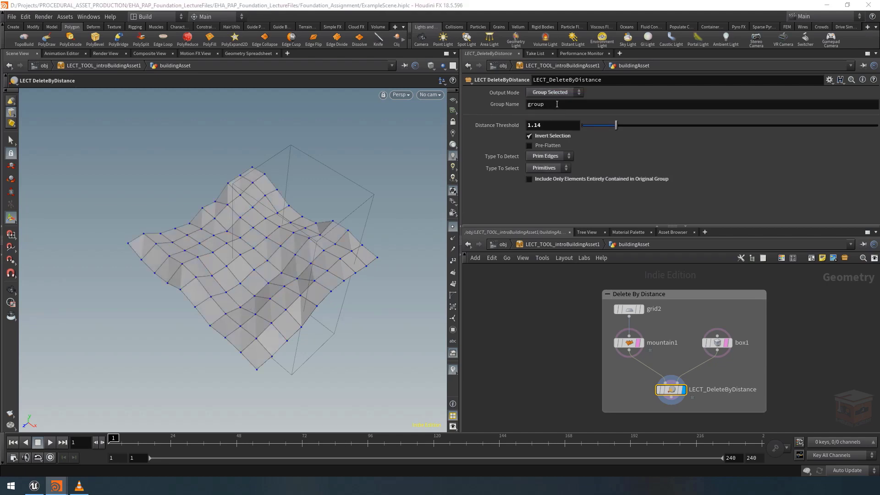
{"action": "left_click", "coordinate": [557, 104]}
{"action": "left_click", "coordinate": [572, 106]}
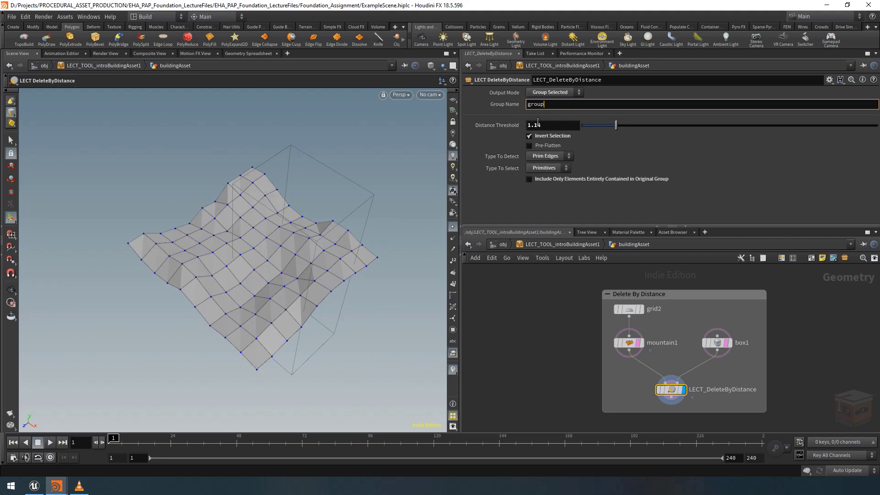
Highlight the primitive group in the viewport through the group list and turn off Invert Selection.
{"action": "left_click", "coordinate": [452, 330]}
{"action": "left_click", "coordinate": [420, 109]}
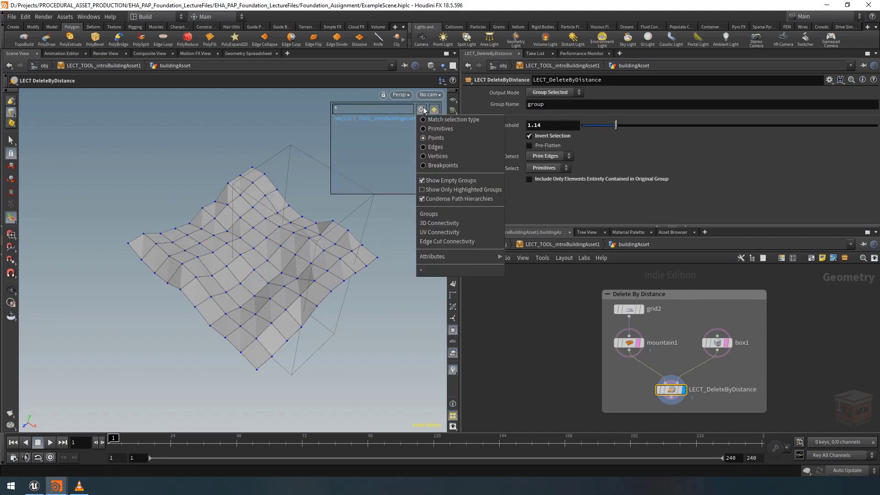
{"action": "left_click", "coordinate": [438, 130]}
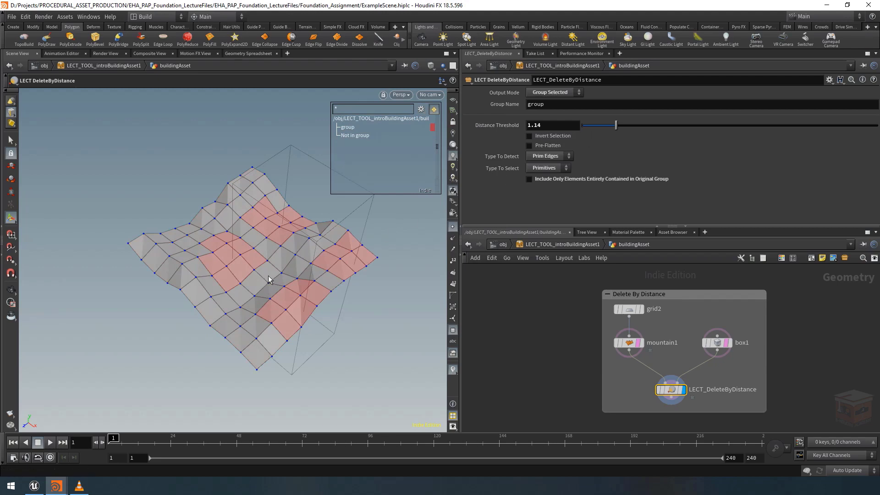
{"action": "left_click_drag", "start_coordinate": [268, 276], "coordinate": [289, 239]}
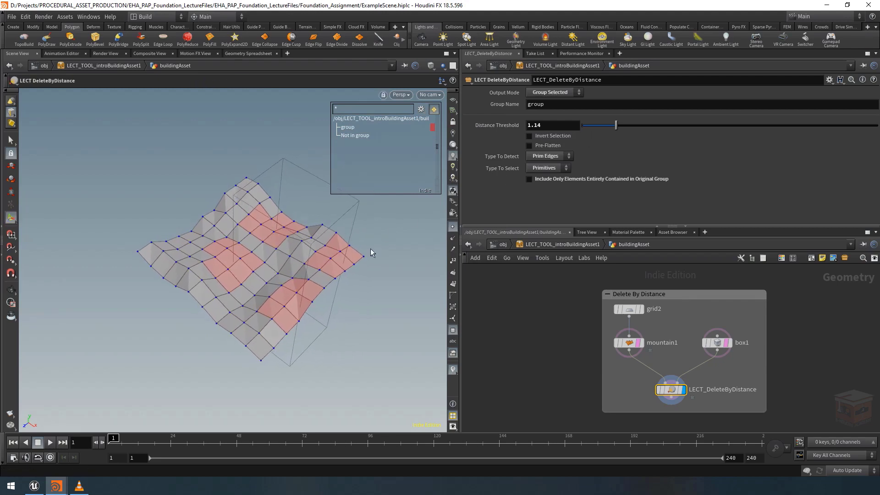
Add a Blast node below LECT_DeleteByDistance, connected to its output, and display it in the viewport.
{"action": "middle_click_drag", "start_coordinate": [729, 371], "coordinate": [729, 326]}
{"action": "key", "text": "Tab"}
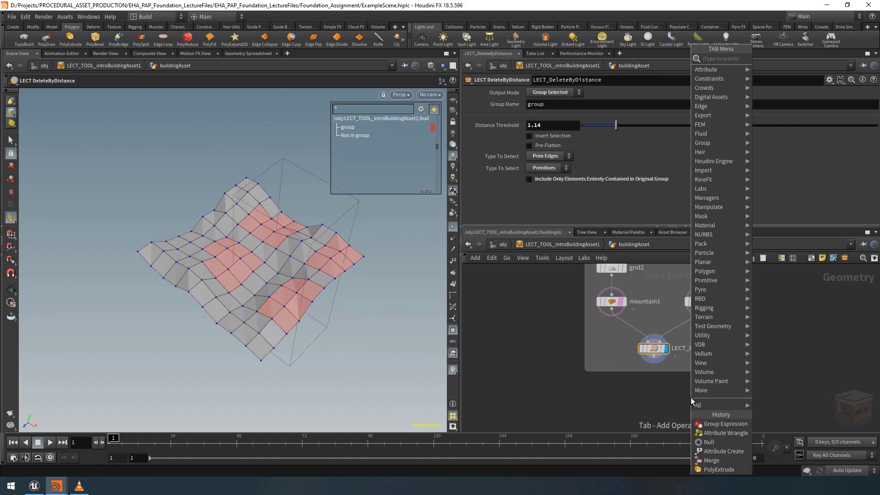
{"action": "type", "text": "blast"}
{"action": "key", "text": "Return"}
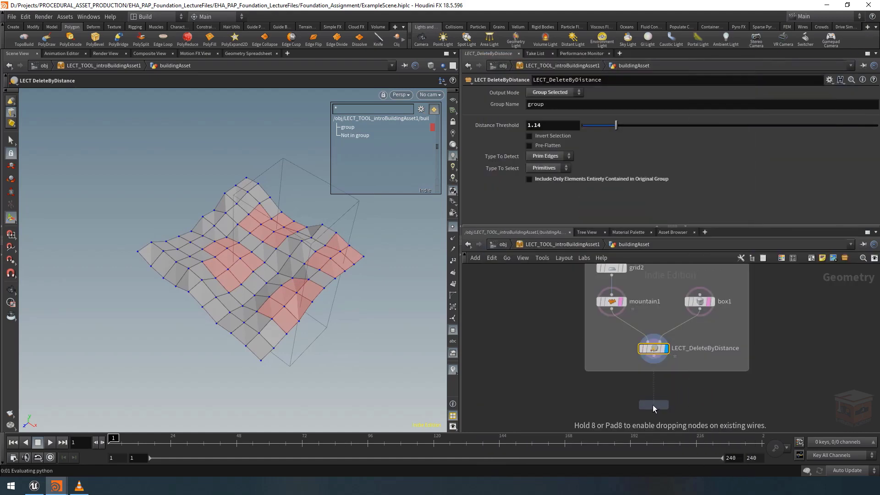
{"action": "left_click", "coordinate": [653, 405]}
{"action": "left_click", "coordinate": [666, 406]}
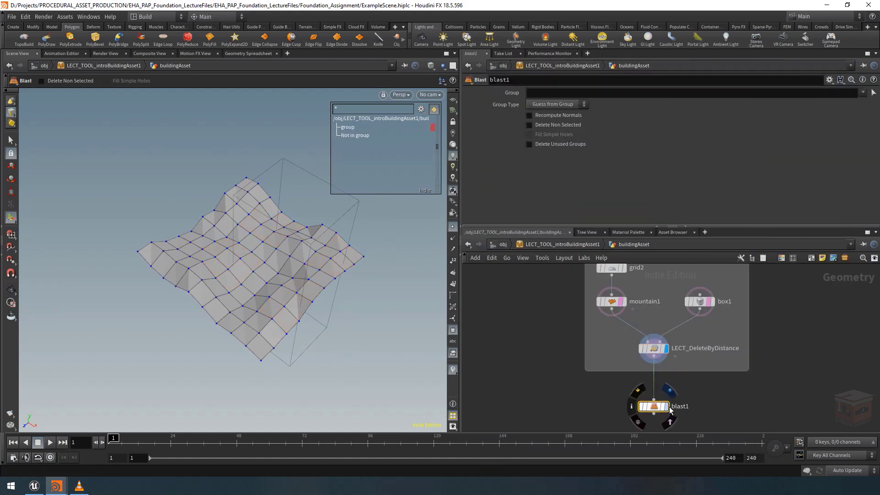
Enable Delete Non Selected on the Blast node and choose "group" as its Group.
{"action": "left_click", "coordinate": [554, 125]}
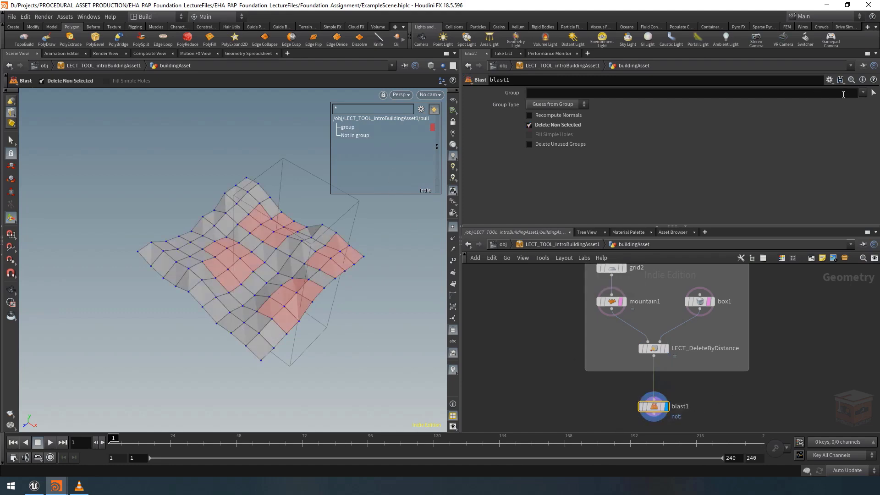
{"action": "left_click", "coordinate": [862, 92]}
{"action": "left_click", "coordinate": [859, 103]}
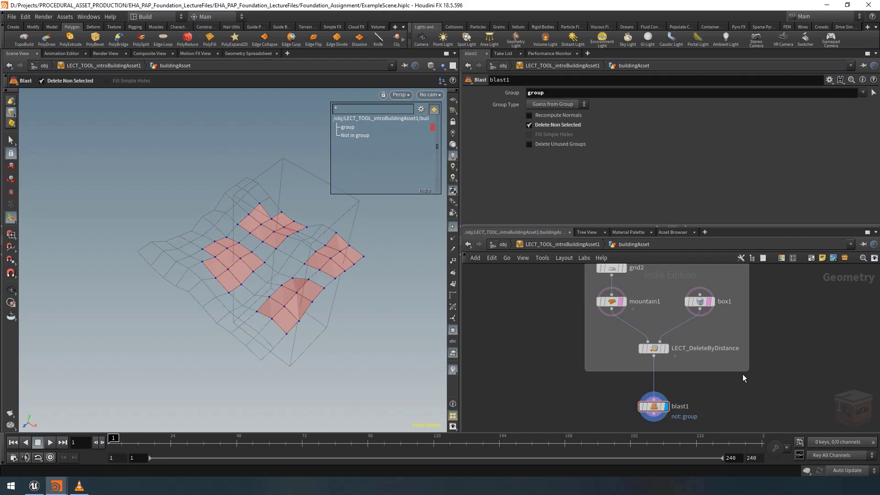
Display LECT_DeleteByDistance again and review its group output and the whole example network.
{"action": "left_click", "coordinate": [665, 349]}
{"action": "left_click", "coordinate": [666, 350]}
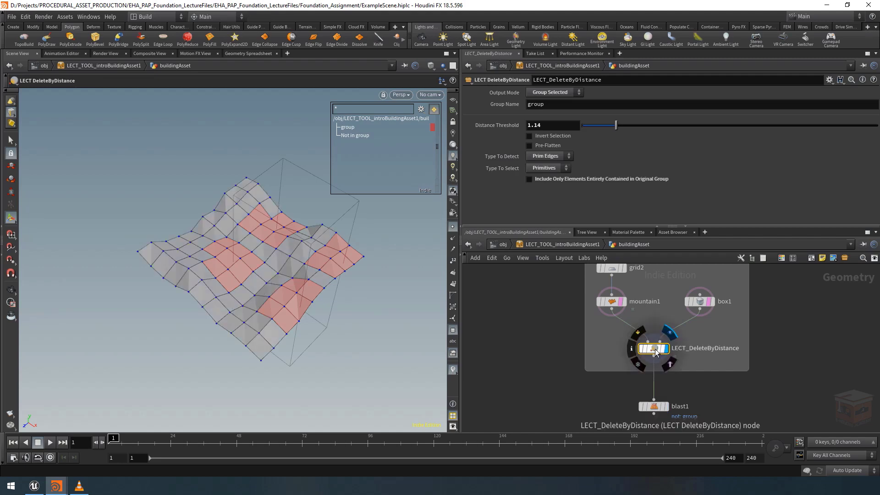
{"action": "scroll", "coordinate": [719, 396], "scroll_direction": "down", "scroll_amount": 3}
{"action": "scroll", "coordinate": [719, 398], "scroll_direction": "up", "scroll_amount": 1}
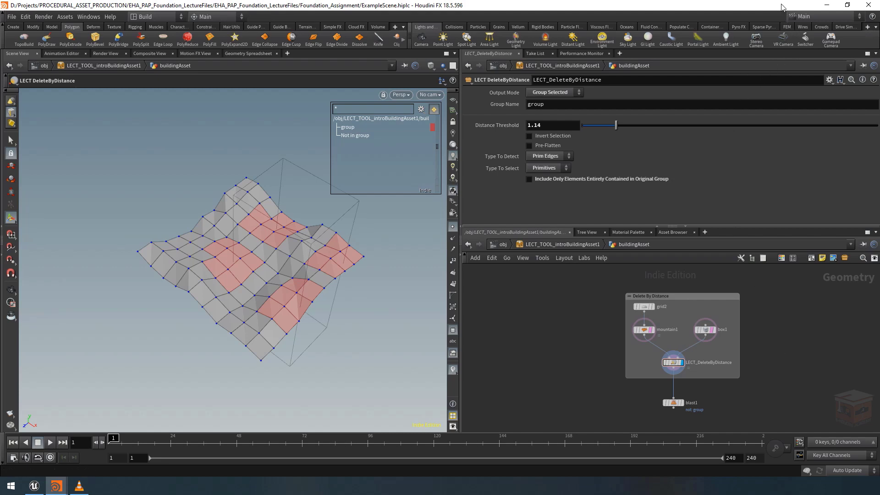
{"action": "left_click_drag", "start_coordinate": [783, 5], "coordinate": [727, 17]}
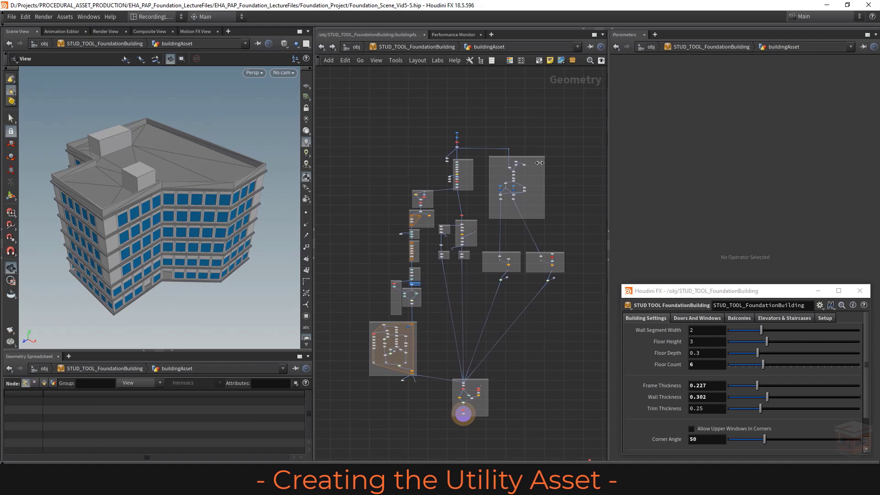
Add a Grid node in an empty area of the building asset's network and display it.
{"action": "middle_click_drag", "start_coordinate": [569, 218], "coordinate": [428, 294]}
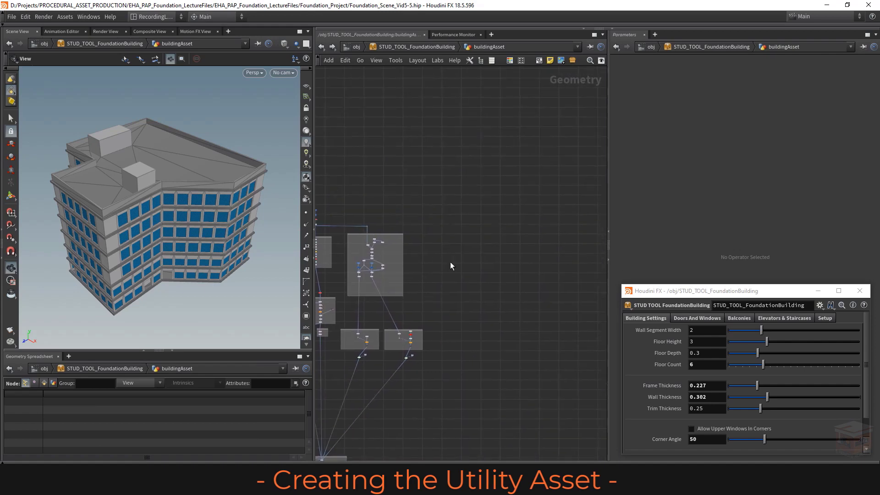
{"action": "scroll", "coordinate": [450, 262], "scroll_direction": "up", "scroll_amount": 5}
{"action": "scroll", "coordinate": [433, 258], "scroll_direction": "up", "scroll_amount": 2}
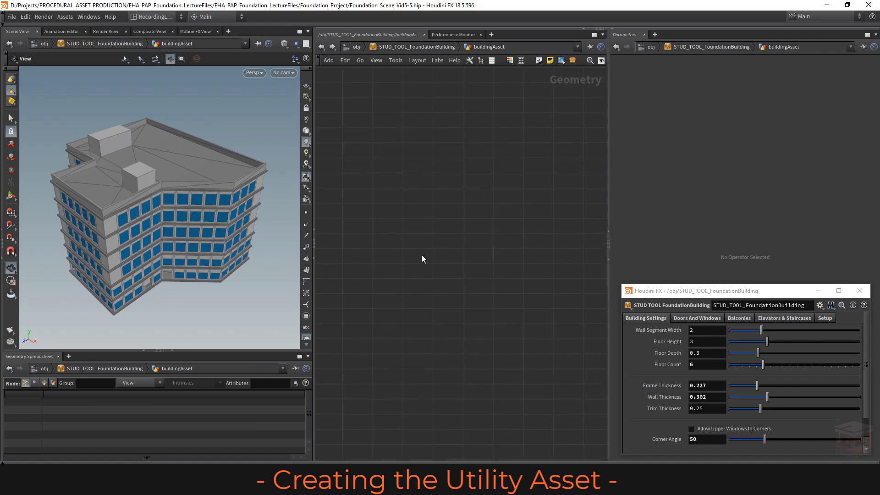
{"action": "key", "text": "Tab"}
{"action": "key", "text": "Return"}
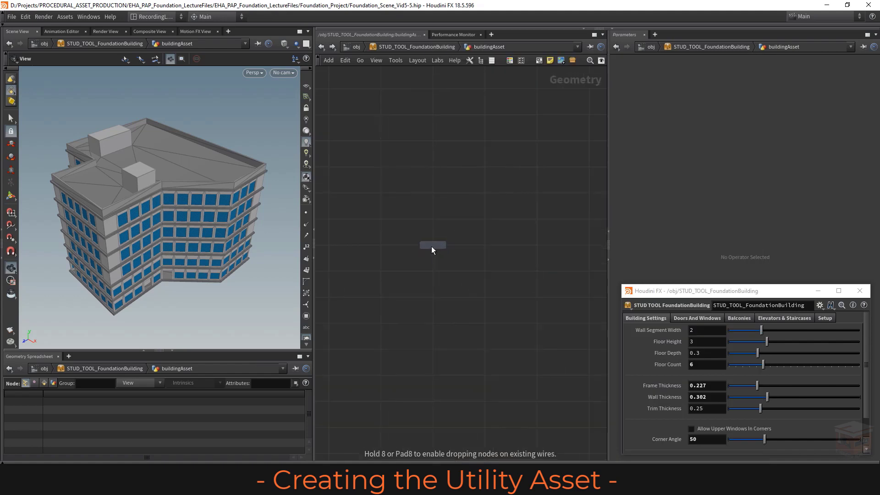
{"action": "left_click", "coordinate": [431, 246]}
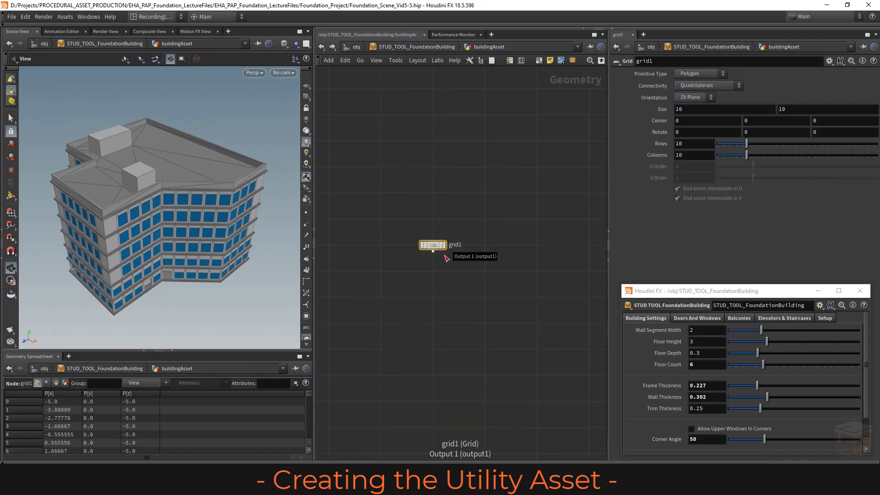
{"action": "left_click", "coordinate": [442, 245]}
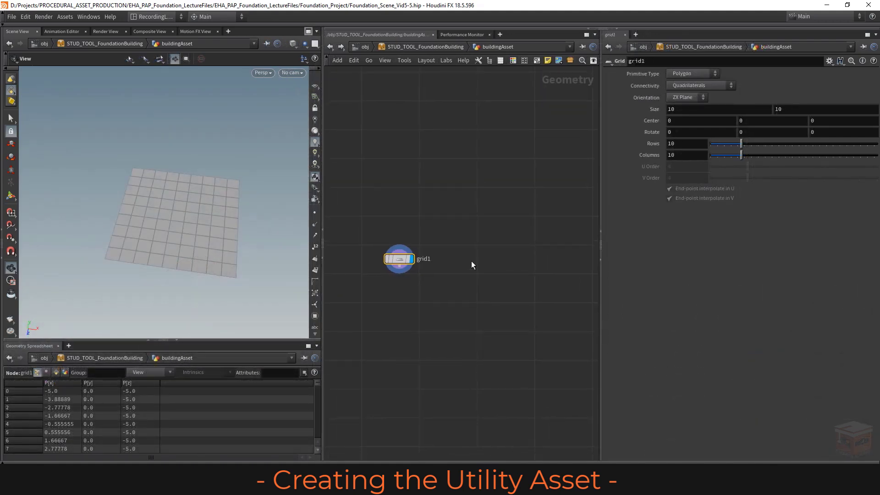
Place a Box node beside the grid node in the network.
{"action": "key", "text": "Tab"}
{"action": "type", "text": "box"}
{"action": "key", "text": "Return"}
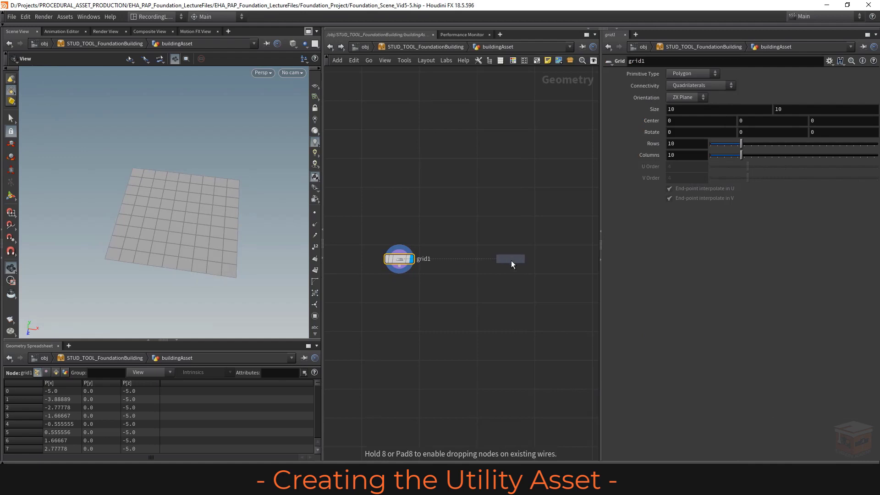
{"action": "left_click", "coordinate": [510, 259]}
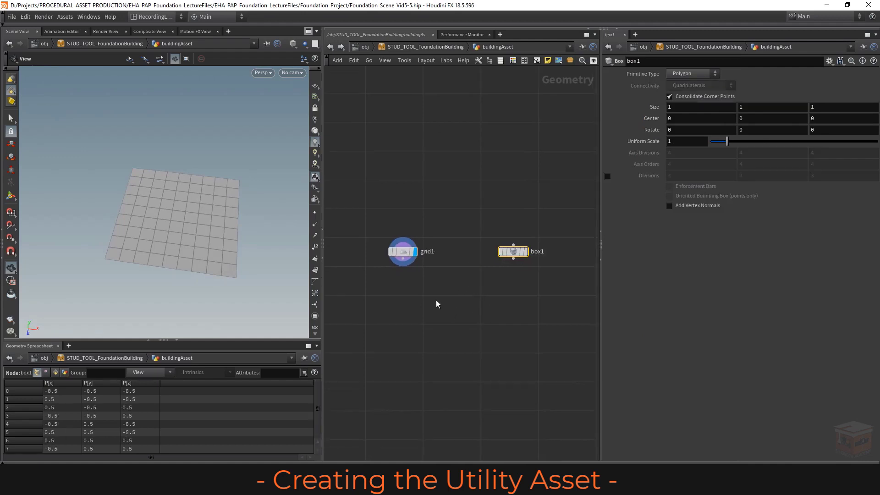
Add a Mountain node below grid1, feed the grid into it, and display the result.
{"action": "left_click", "coordinate": [408, 247]}
{"action": "left_click_drag", "start_coordinate": [196, 215], "coordinate": [187, 220]}
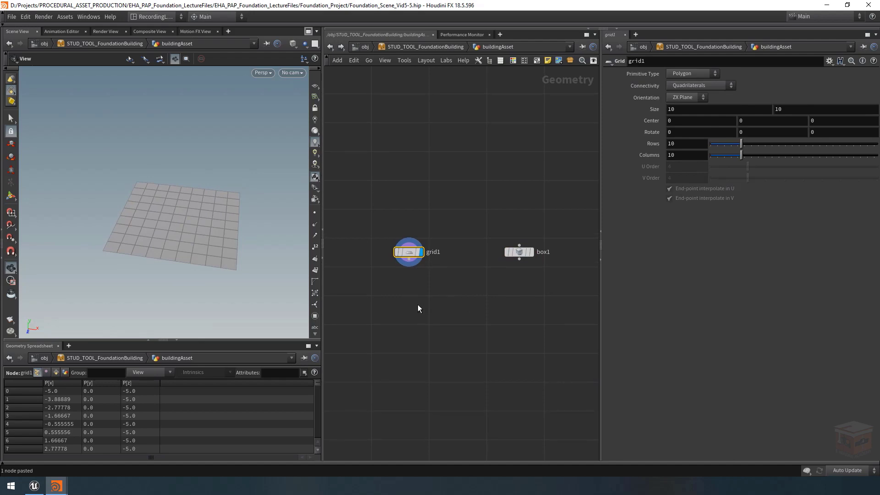
{"action": "key", "text": "Tab"}
{"action": "type", "text": "mou"}
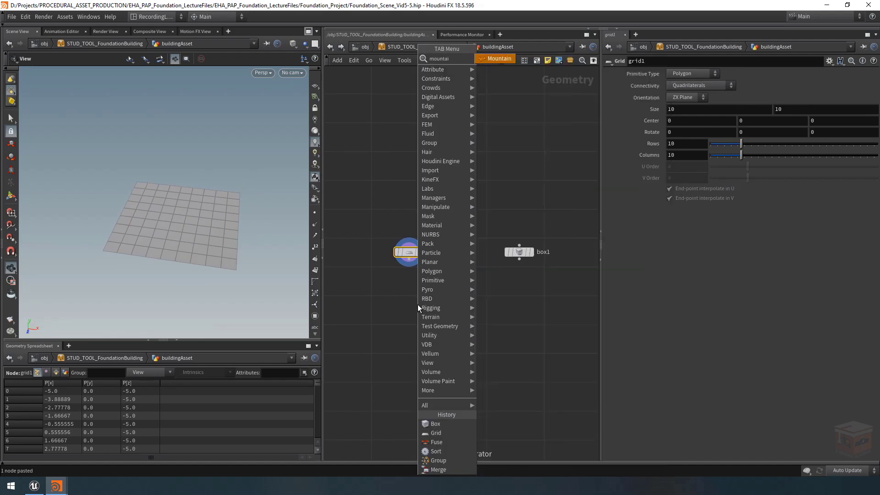
{"action": "key", "text": "Return"}
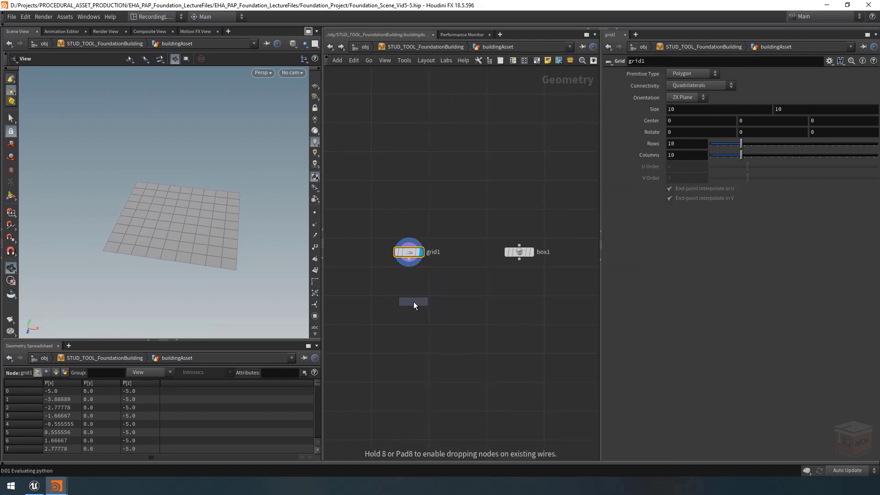
{"action": "left_click", "coordinate": [410, 296]}
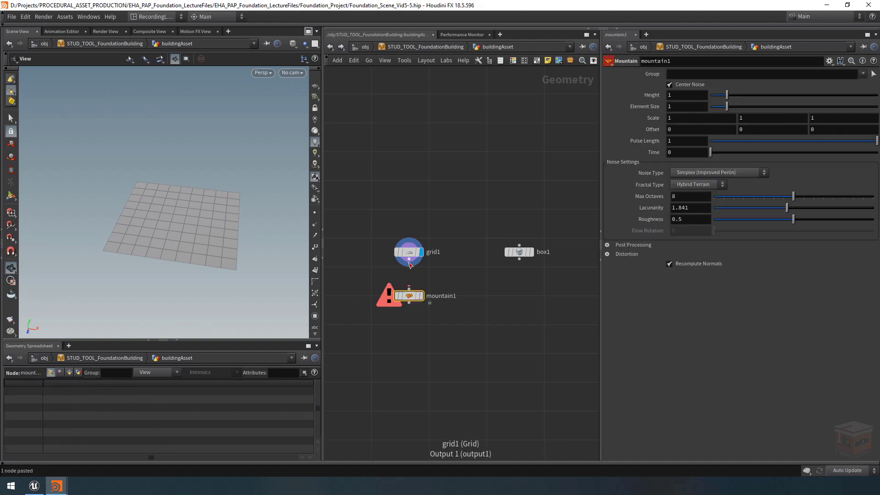
{"action": "left_click", "coordinate": [421, 296]}
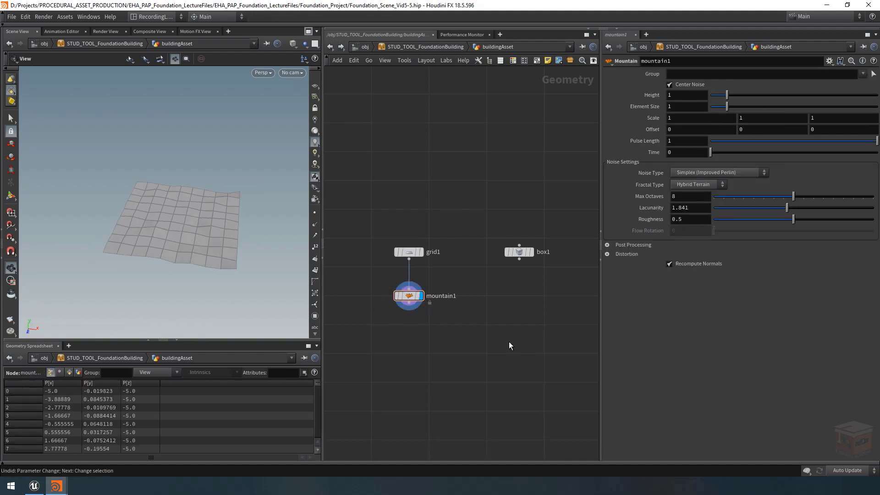
Set the Mountain node's Scale to 5, 5, 5 and raise its Height to 6.37.
{"action": "left_click_drag", "start_coordinate": [727, 95], "coordinate": [770, 95]}
{"action": "middle_click_drag", "start_coordinate": [649, 118], "coordinate": [691, 117]}
{"action": "double_click", "coordinate": [678, 118]}
{"action": "type", "text": "5"}
{"action": "key", "text": "Tab"}
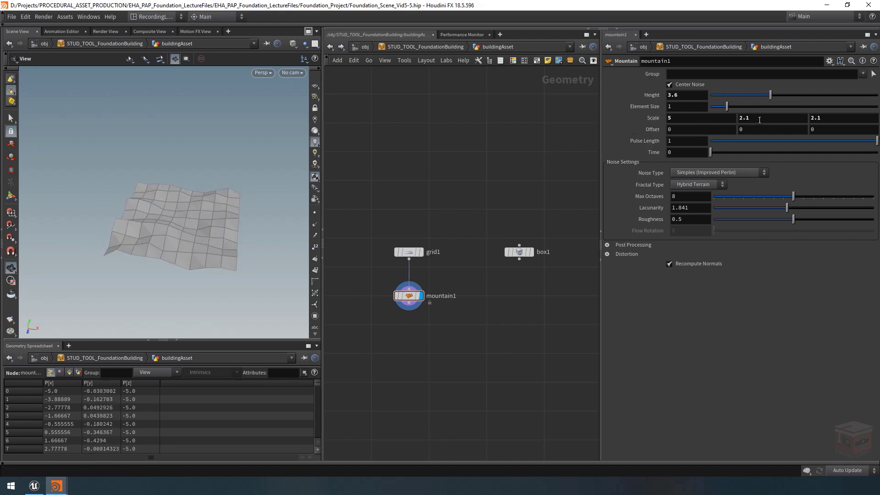
{"action": "type", "text": "5"}
{"action": "key", "text": "Tab"}
{"action": "type", "text": "5"}
{"action": "key", "text": "Return"}
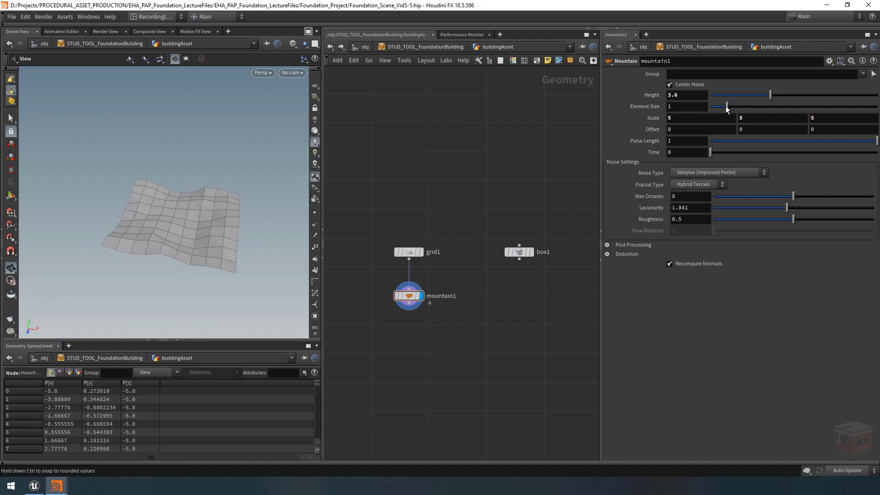
{"action": "left_click_drag", "start_coordinate": [770, 95], "coordinate": [818, 102]}
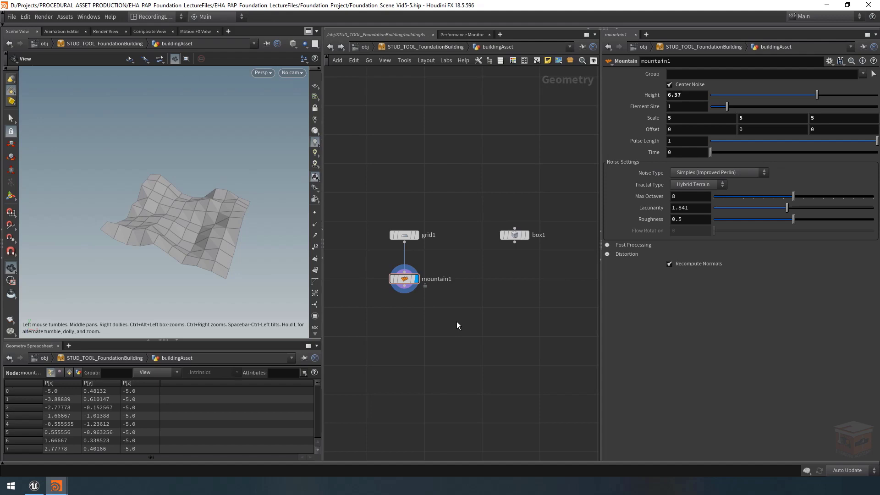
Add a Subnetwork node below the mountain and box nodes and rename it STUD_UTIL_DeleteByDistance.
{"action": "key", "text": "Tab"}
{"action": "type", "text": "subn"}
{"action": "key", "text": "Return"}
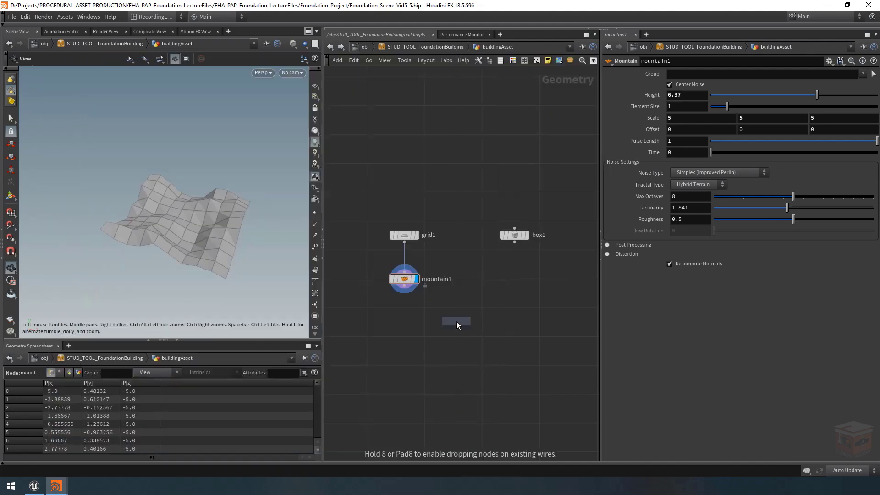
{"action": "left_click", "coordinate": [455, 314]}
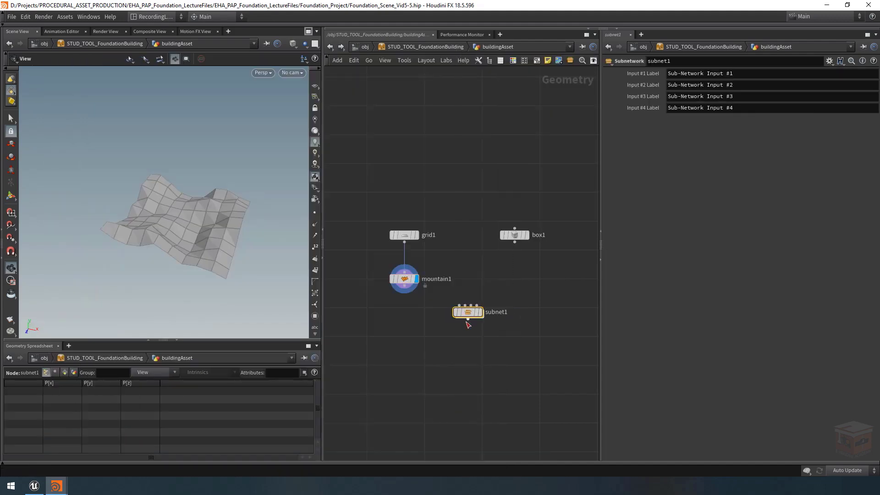
{"action": "double_click", "coordinate": [509, 315]}
{"action": "type", "text": "STUD_UTIL"}
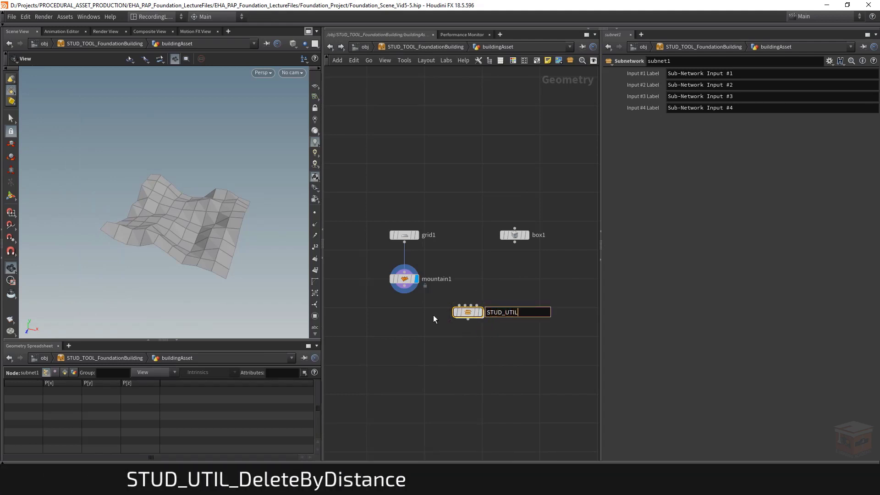
{"action": "type", "text": "_"}
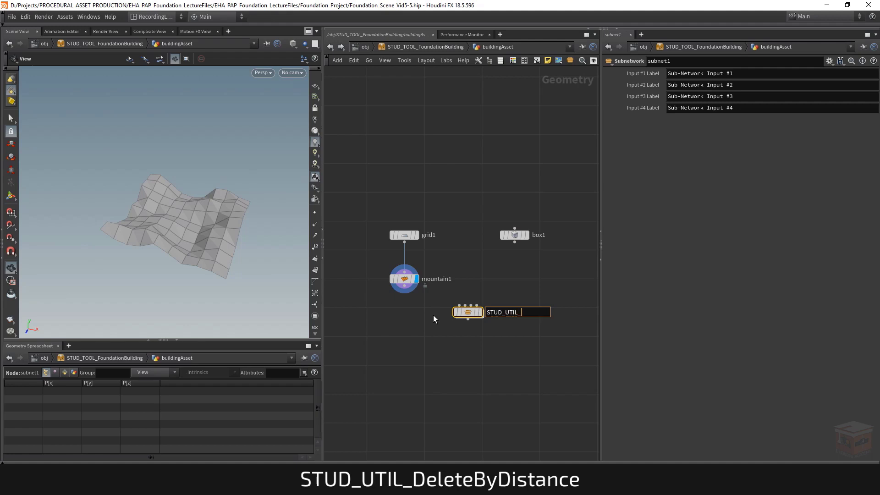
{"action": "type", "text": "DeleteByDistance"}
{"action": "key", "text": "Return"}
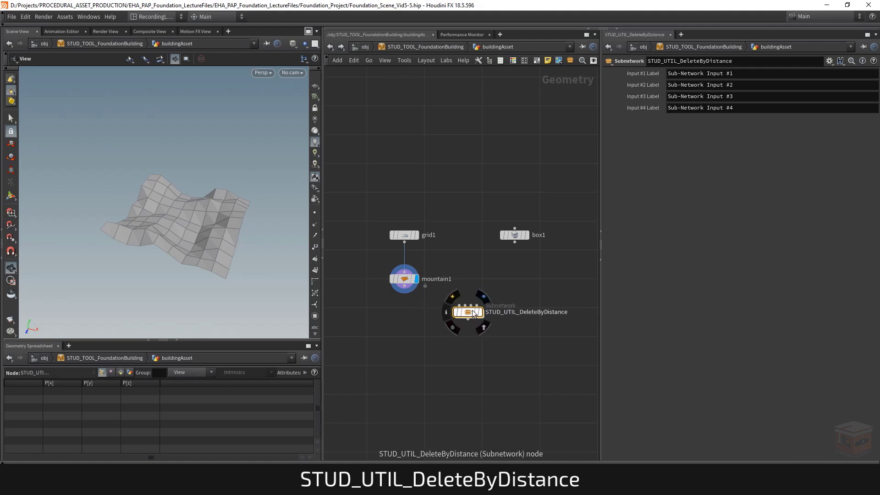
{"action": "left_click_drag", "start_coordinate": [469, 314], "coordinate": [465, 313]}
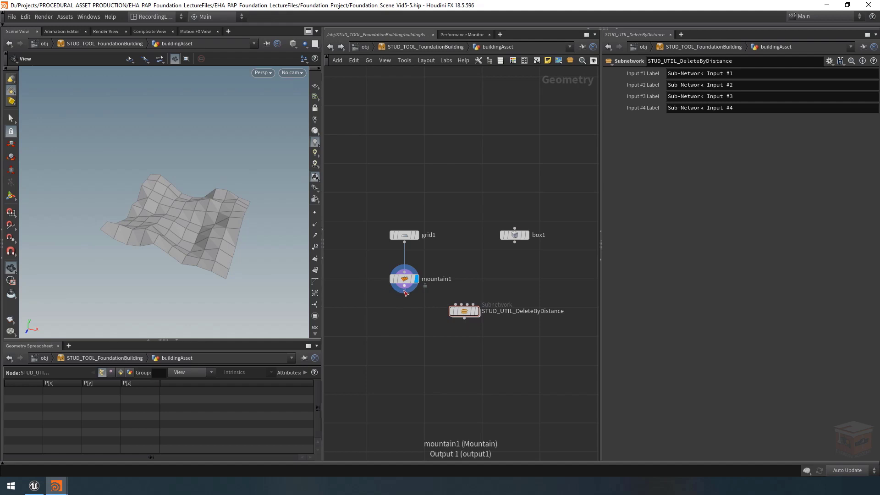
Connect mountain1 to the first input and box1 to the second input of STUD_UTIL_DeleteByDistance.
{"action": "scroll", "coordinate": [412, 291], "scroll_direction": "up", "scroll_amount": 2}
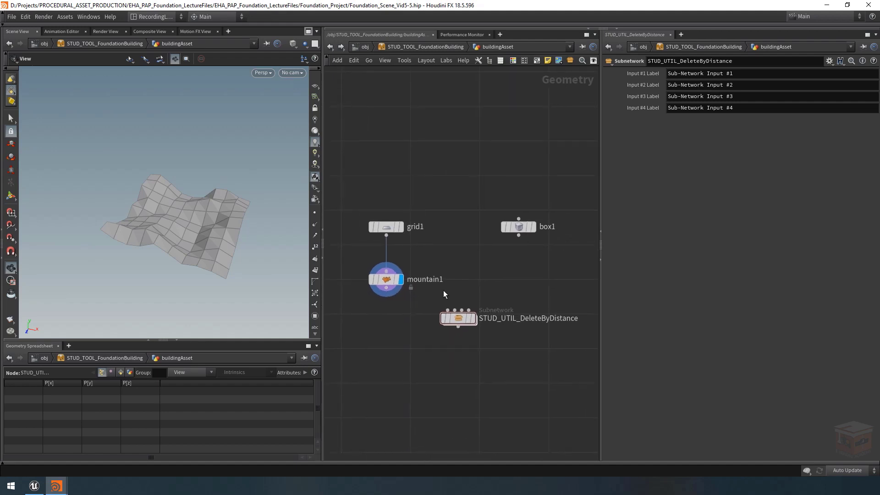
{"action": "left_click", "coordinate": [385, 280]}
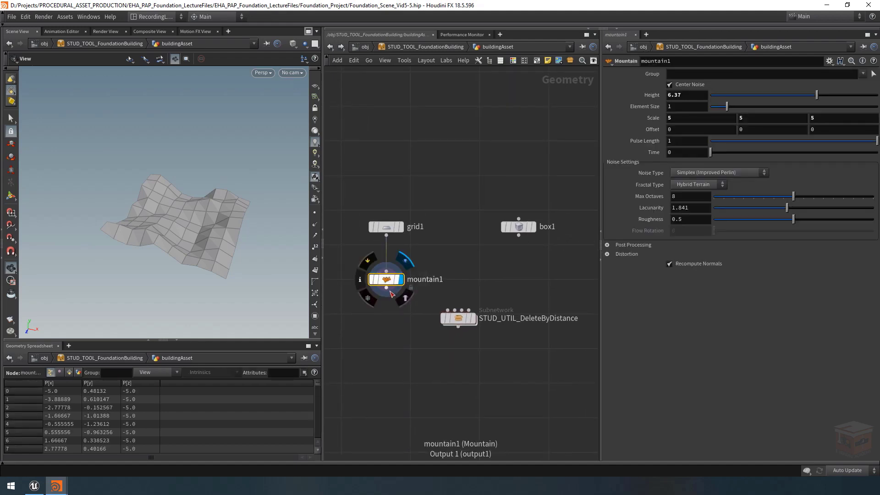
{"action": "left_click", "coordinate": [386, 287]}
{"action": "left_click", "coordinate": [447, 310]}
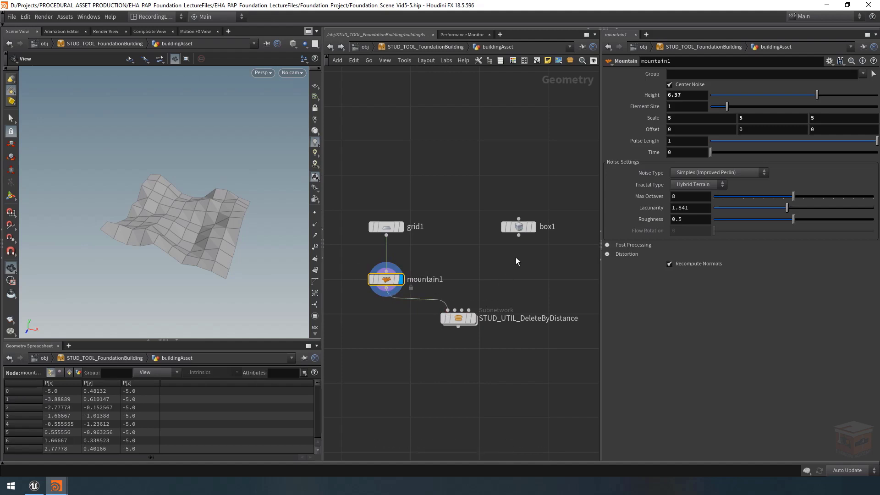
{"action": "left_click_drag", "start_coordinate": [518, 228], "coordinate": [518, 227]}
{"action": "left_click", "coordinate": [516, 235]}
{"action": "left_click", "coordinate": [455, 310]}
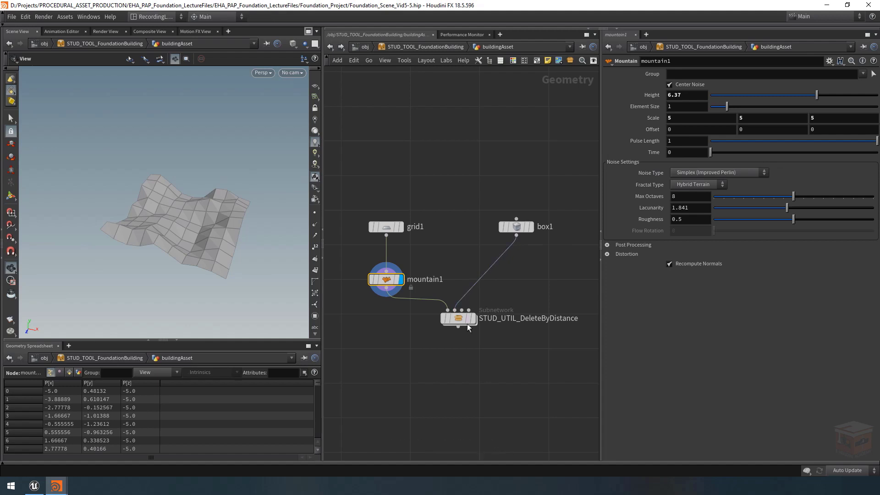
Display the STUD_UTIL_DeleteByDistance subnetwork and start a digital asset from it with the operator name STUD_UTIL_DeleteByDistance.
{"action": "left_click", "coordinate": [471, 318]}
{"action": "left_click_drag", "start_coordinate": [459, 319], "coordinate": [461, 334]}
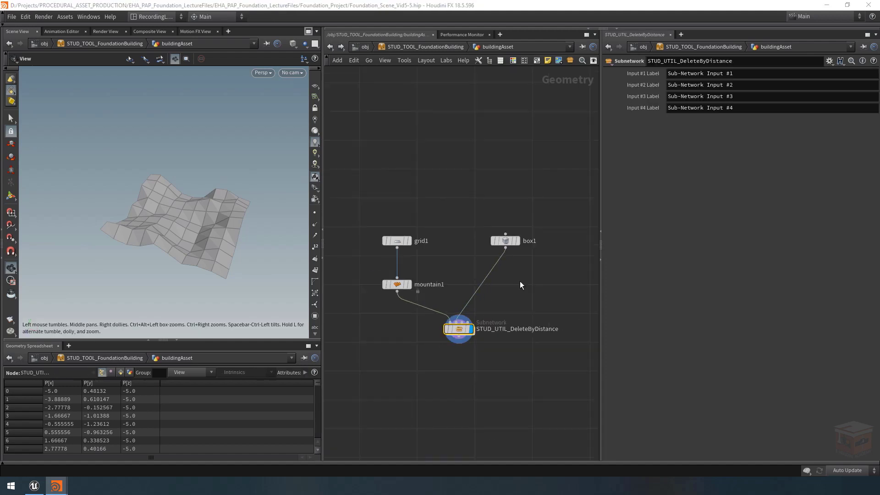
{"action": "right_click", "coordinate": [458, 328]}
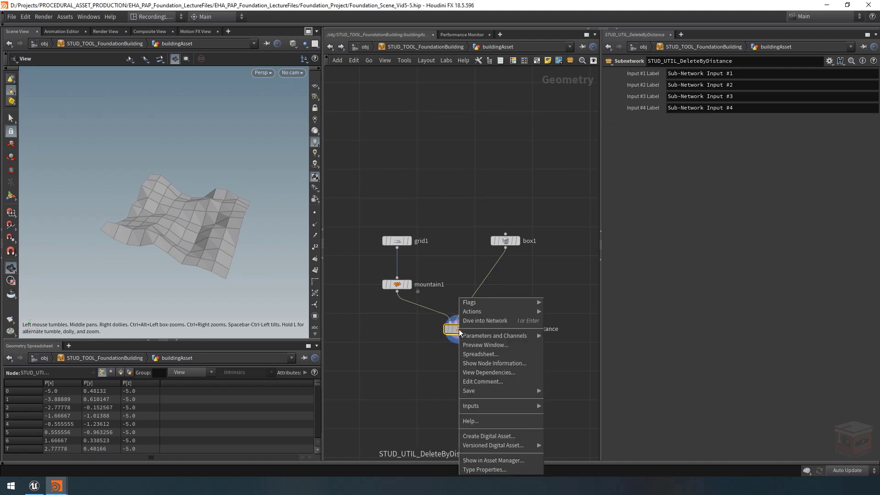
{"action": "left_click", "coordinate": [512, 438]}
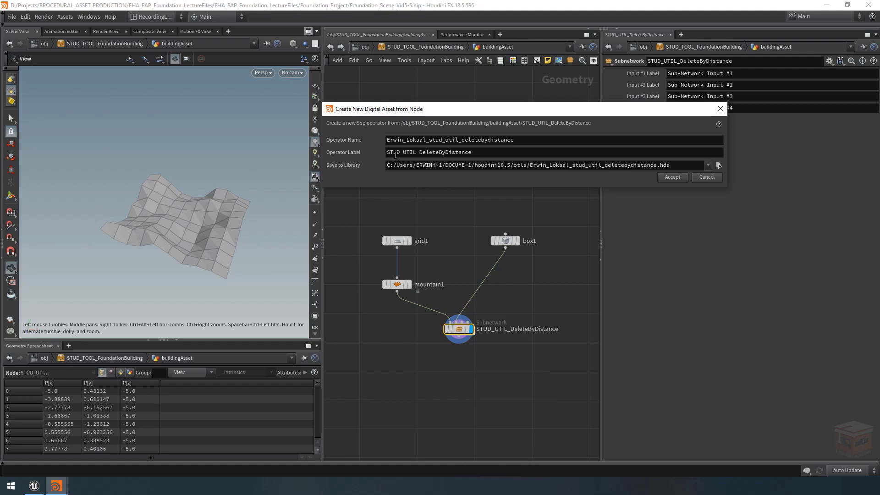
{"action": "triple_click", "coordinate": [488, 154]}
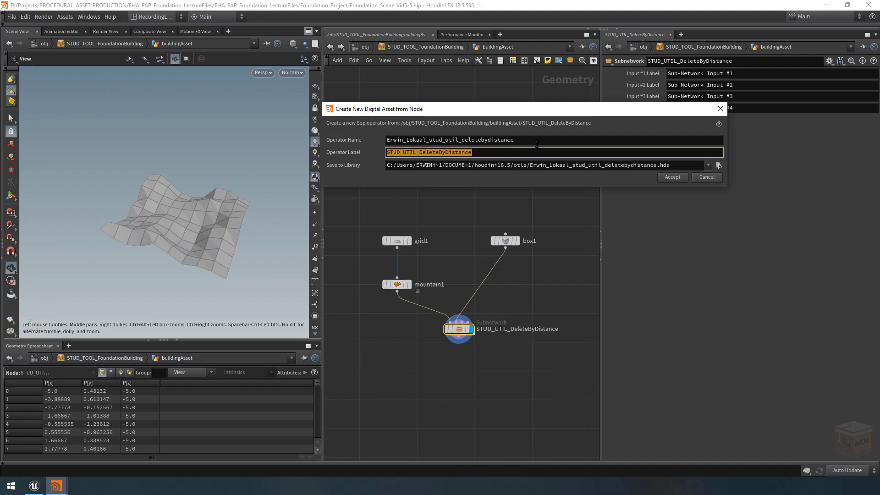
{"action": "left_click_drag", "start_coordinate": [536, 140], "coordinate": [317, 141]}
{"action": "type", "text": "STUD_UTIL_DeleteByDistance"}
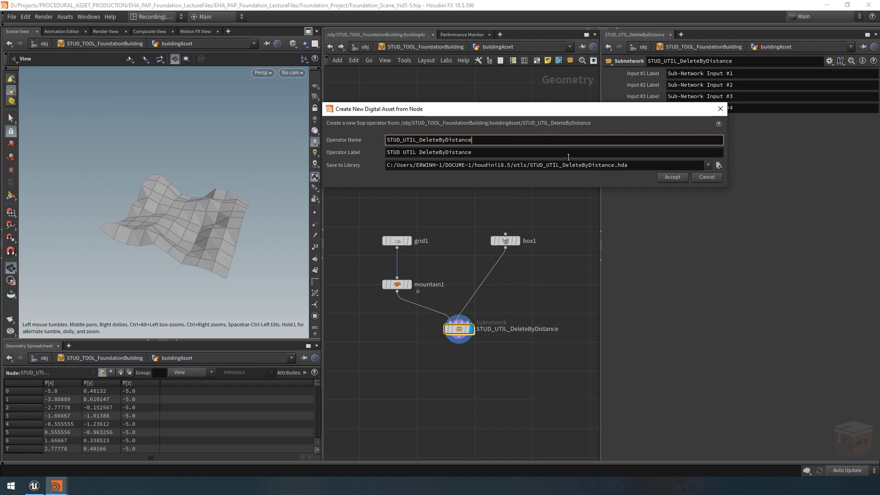
{"action": "key", "text": "Return"}
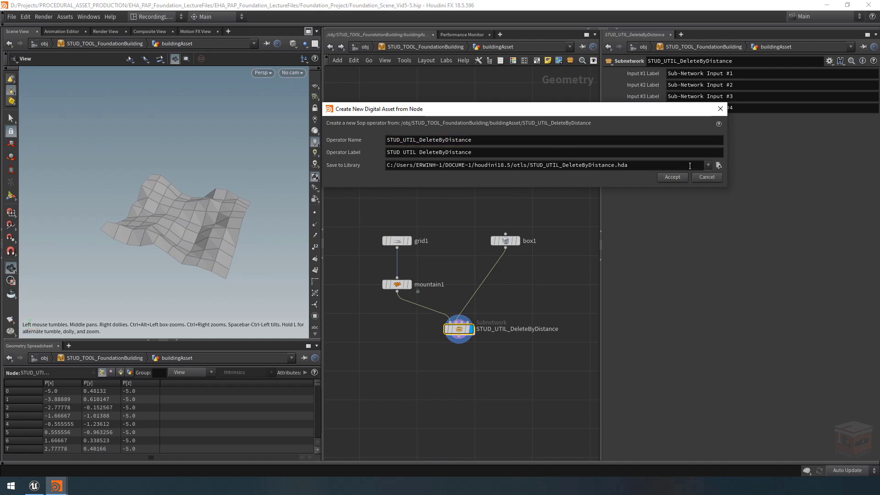
Set the asset's library path to $JOB/hda/STUD_UTIL_DeleteByDistance.hda and create the digital asset.
{"action": "left_click", "coordinate": [718, 165]}
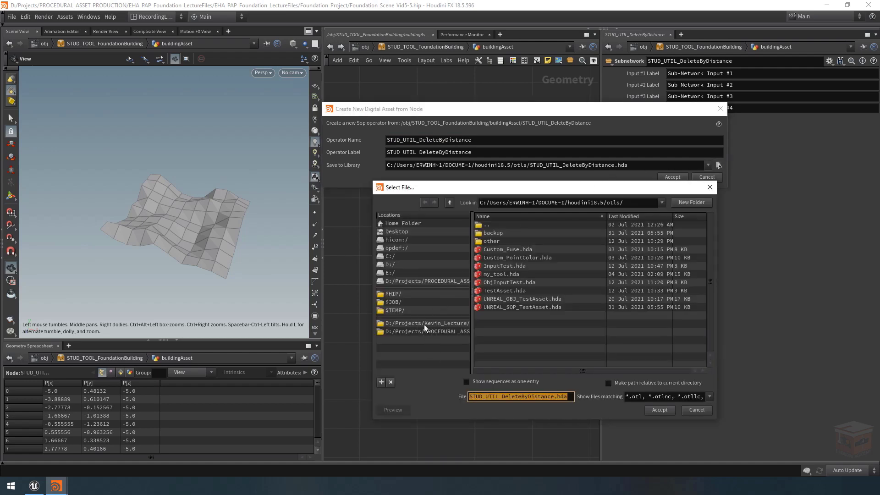
{"action": "left_click", "coordinate": [405, 301]}
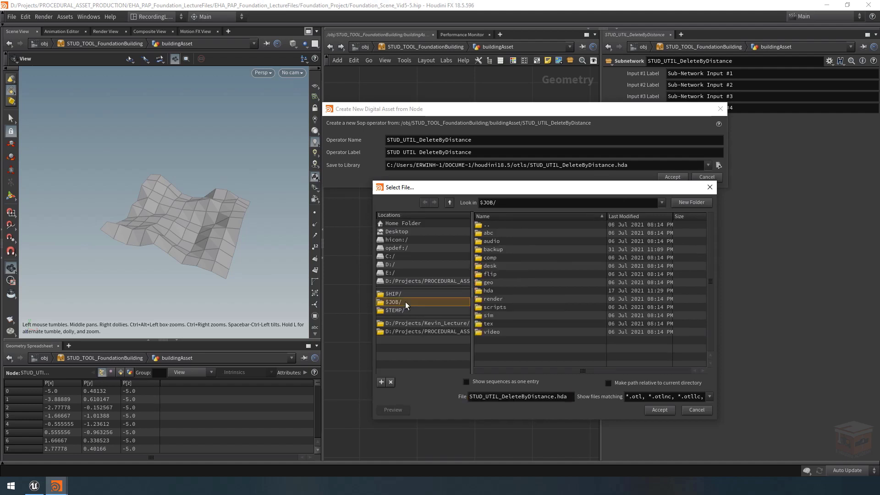
{"action": "double_click", "coordinate": [511, 291]}
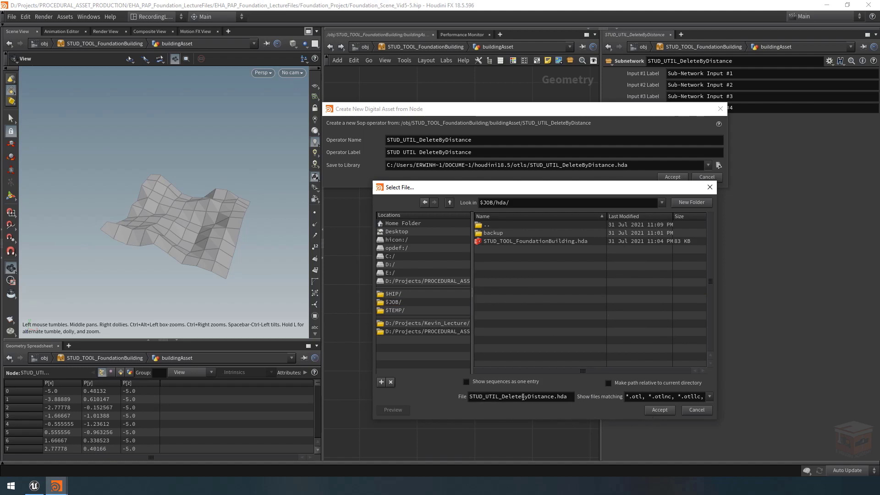
{"action": "left_click", "coordinate": [658, 411]}
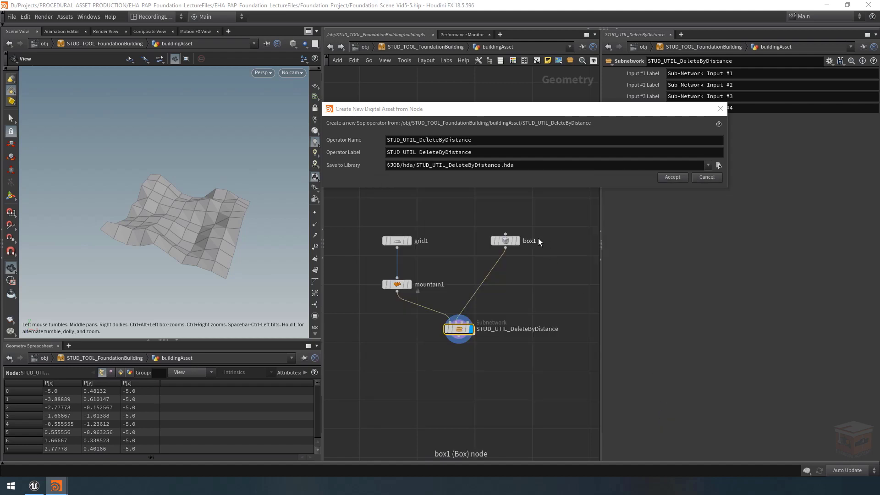
{"action": "left_click", "coordinate": [672, 177]}
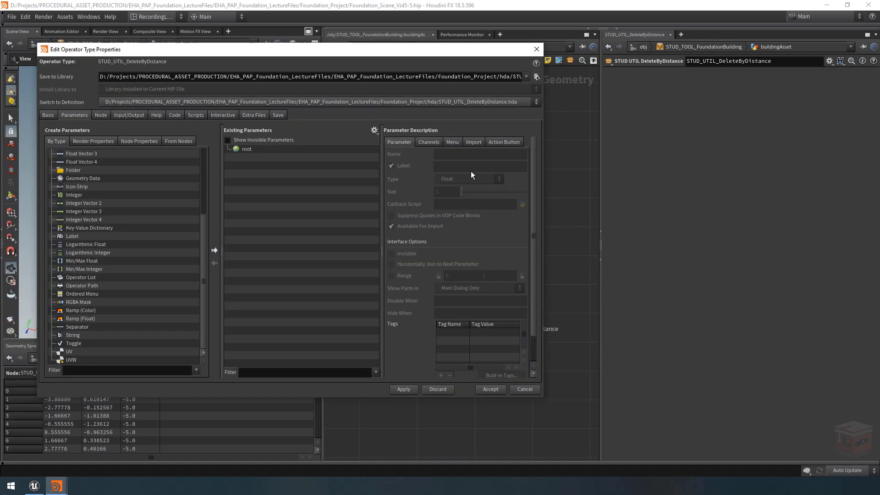
Show the basic settings in the new asset's type properties and inspect the icon on its node in the network.
{"action": "left_click_drag", "start_coordinate": [422, 52], "coordinate": [448, 63]}
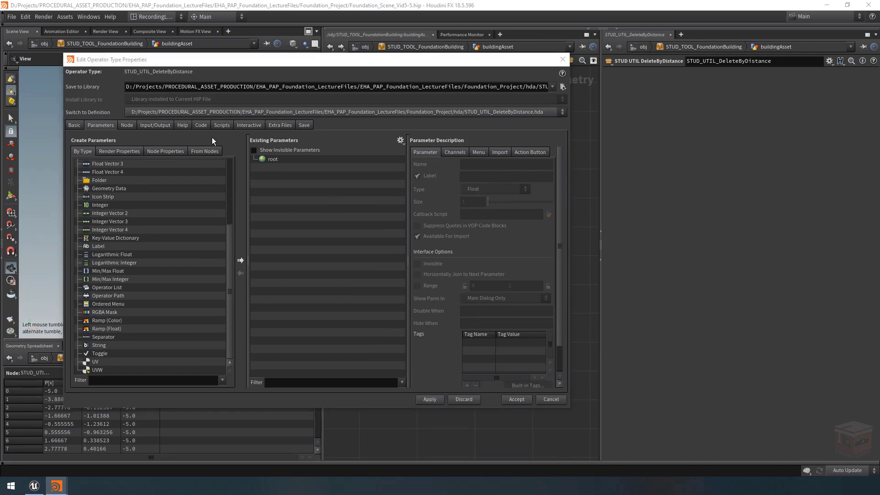
{"action": "left_click", "coordinate": [73, 124]}
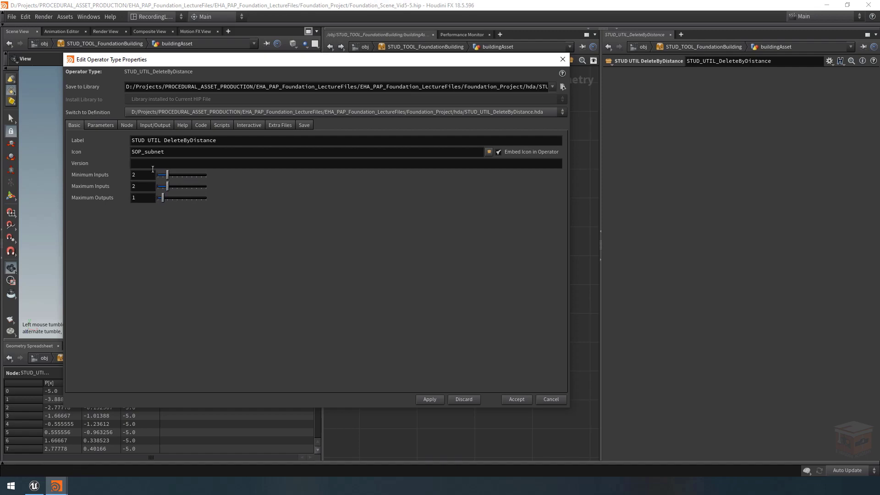
{"action": "left_click_drag", "start_coordinate": [261, 61], "coordinate": [292, 406]}
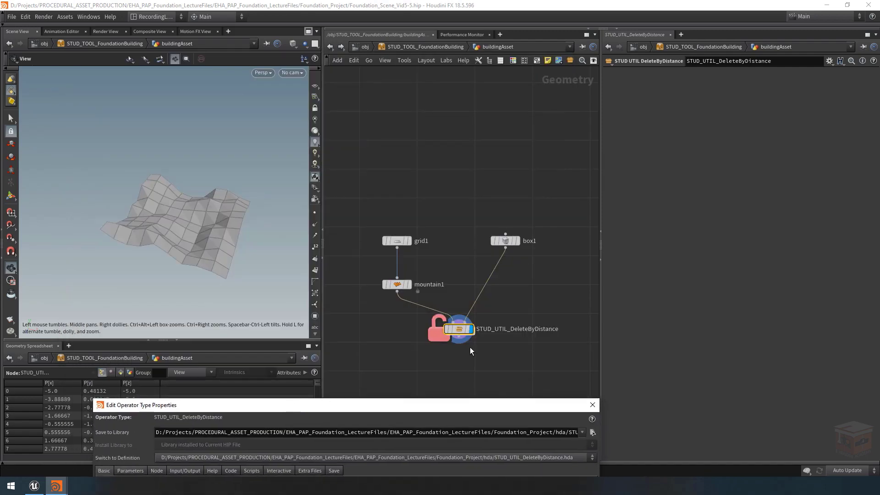
{"action": "scroll", "coordinate": [467, 336], "scroll_direction": "up", "scroll_amount": 3}
{"action": "mouse_move", "coordinate": [466, 332]}
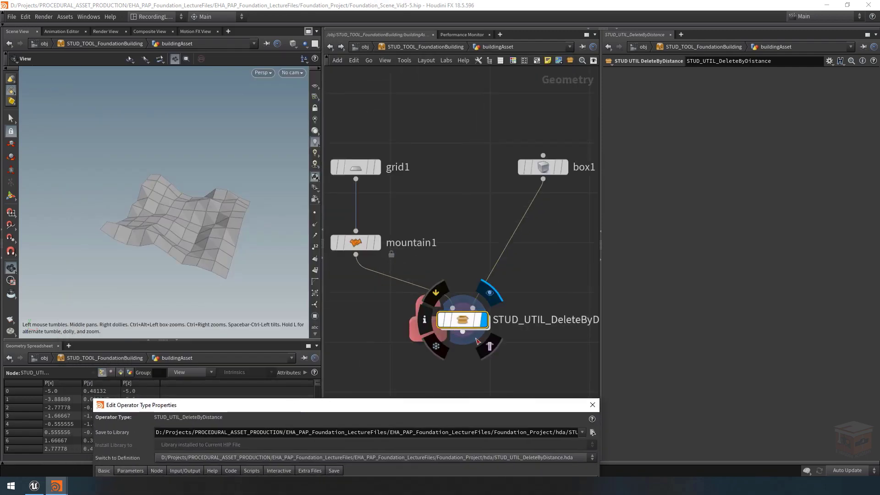
{"action": "scroll", "coordinate": [461, 328], "scroll_direction": "down", "scroll_amount": 4}
{"action": "scroll", "coordinate": [497, 344], "scroll_direction": "up", "scroll_amount": 2}
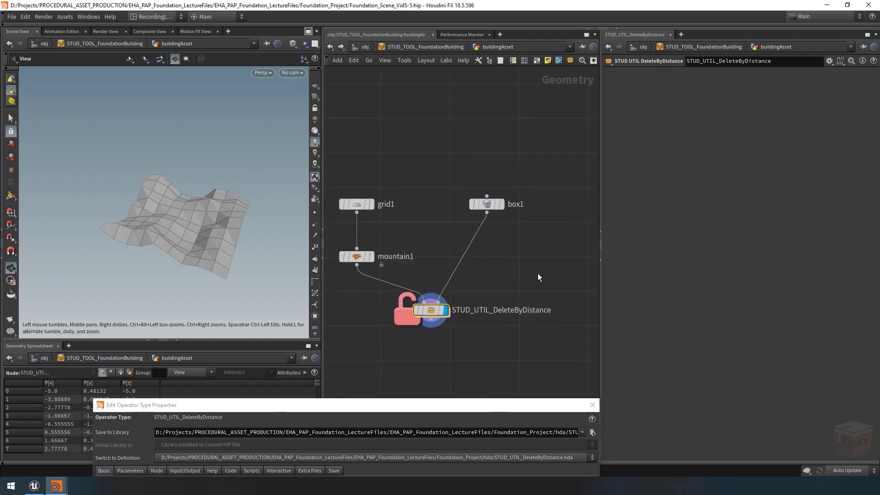
Add a Distance from Geometry node just above STUD_UTIL_DeleteByDistance.
{"action": "key", "text": "Tab"}
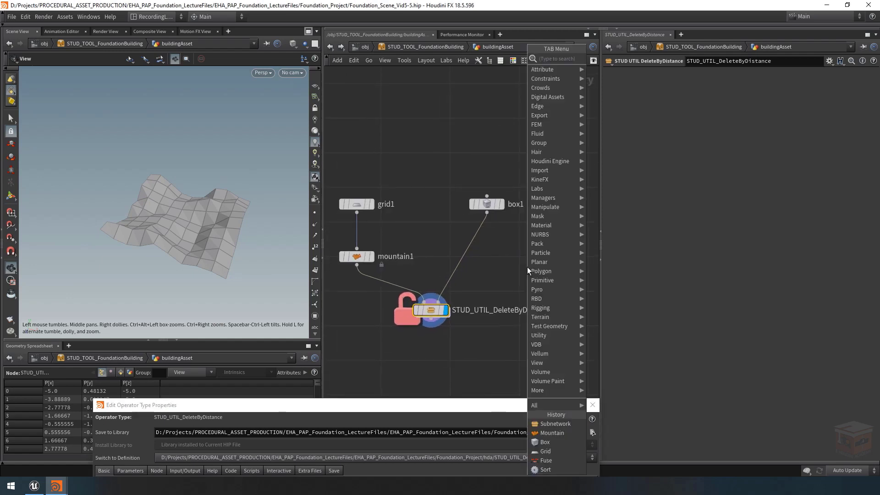
{"action": "type", "text": "distancefrom"}
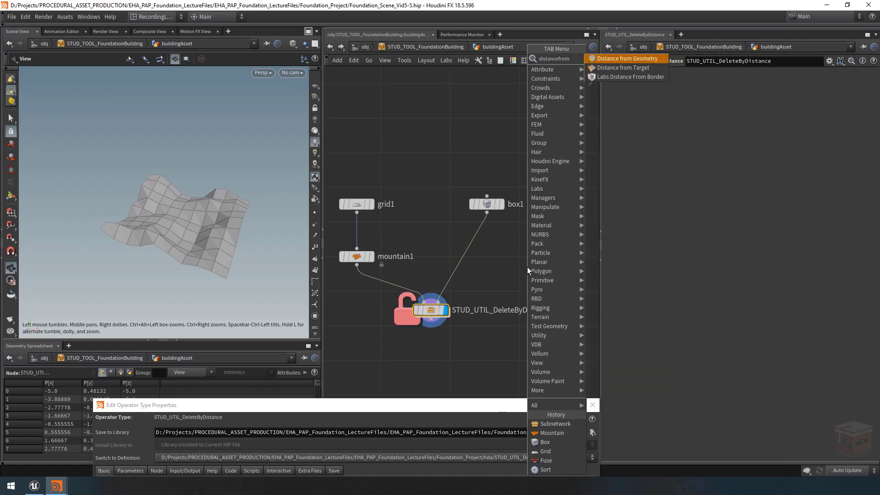
{"action": "key", "text": "Return"}
{"action": "left_click", "coordinate": [523, 264]}
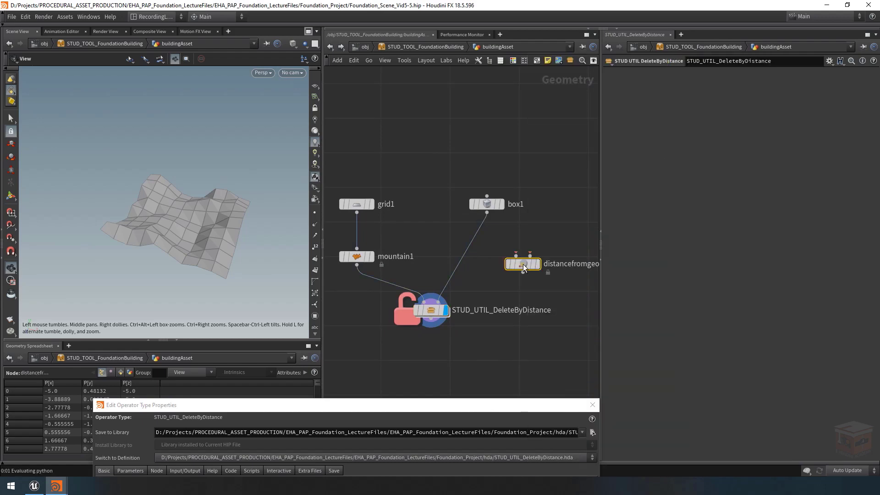
{"action": "left_click_drag", "start_coordinate": [524, 265], "coordinate": [491, 270]}
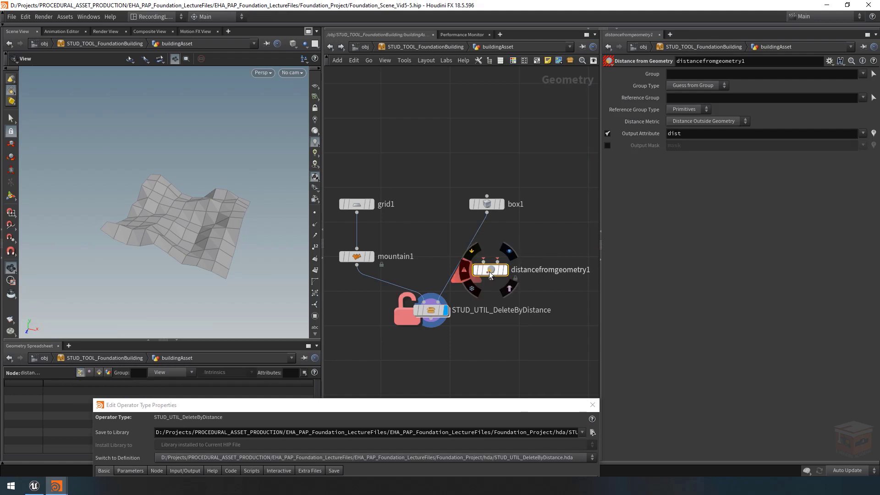
Copy the icon name SOP_distancefromgeometry from the Distance from Geometry node's type properties, close them without applying, and delete the node.
{"action": "right_click", "coordinate": [492, 270]}
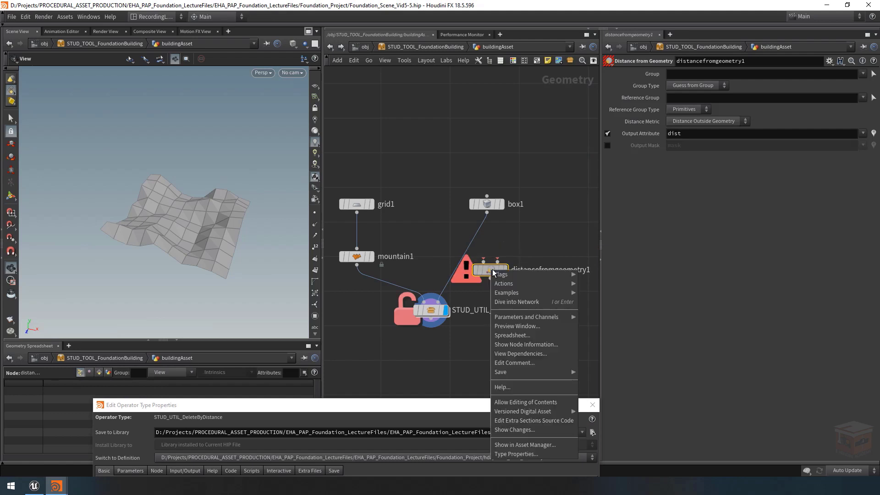
{"action": "left_click", "coordinate": [530, 455]}
{"action": "left_click_drag", "start_coordinate": [553, 131], "coordinate": [587, 48]}
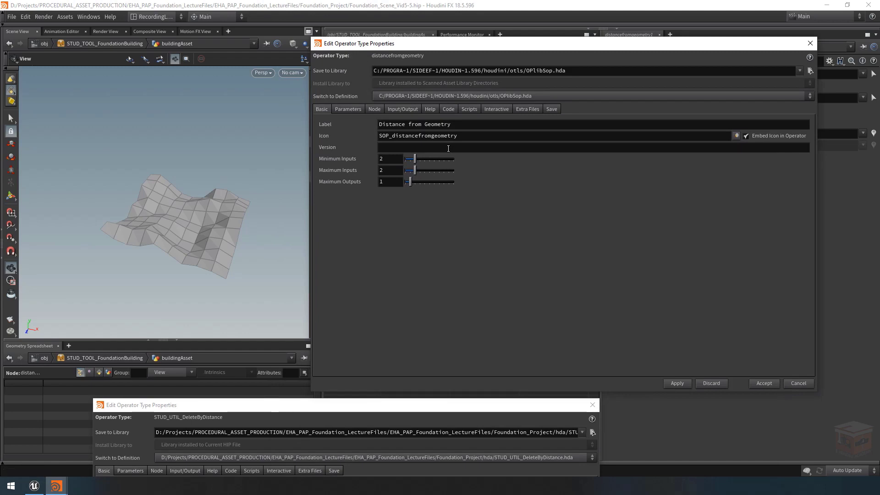
{"action": "mouse_move", "coordinate": [520, 46]}
{"action": "left_mouse_down"}
{"action": "mouse_move", "coordinate": [496, 351]}
{"action": "mouse_move", "coordinate": [513, 46]}
{"action": "left_mouse_up"}
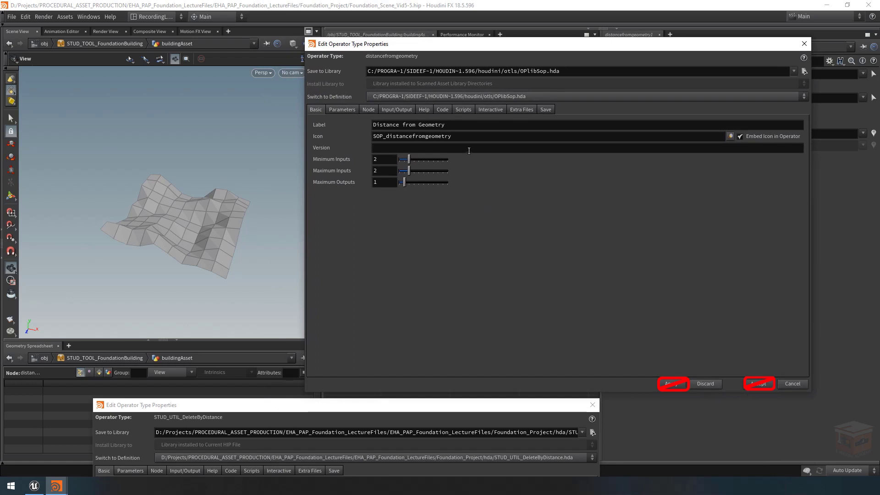
{"action": "left_click_drag", "start_coordinate": [472, 137], "coordinate": [359, 138]}
{"action": "key", "text": "ctrl+c"}
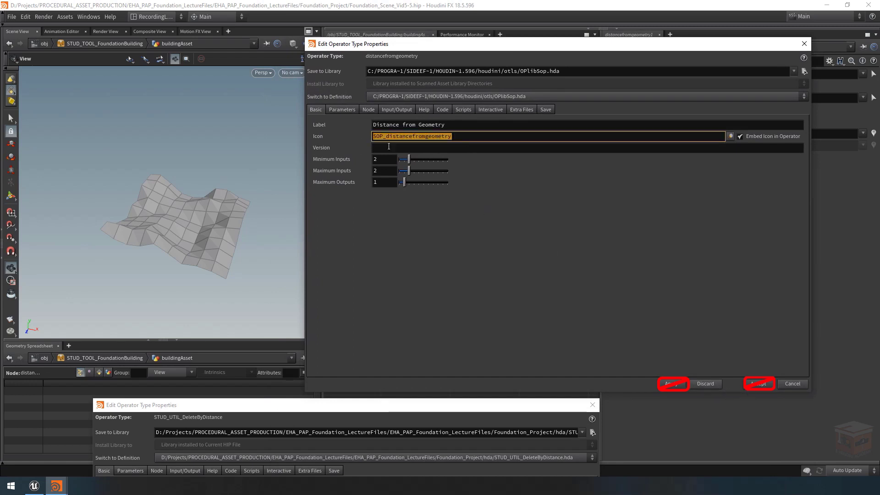
{"action": "left_click", "coordinate": [804, 44]}
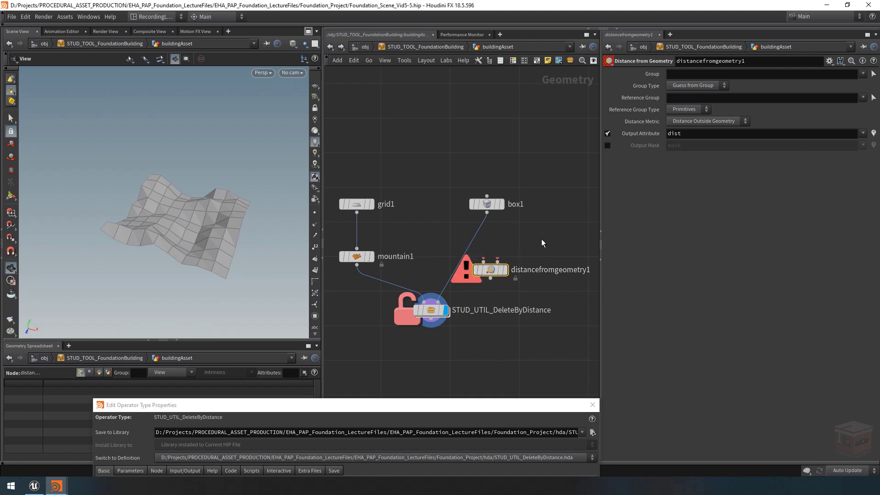
{"action": "key", "text": "Delete"}
Set the icon of the STUD_UTIL_DeleteByDistance asset to SOP_distancefromgeometry and apply the change.
{"action": "left_click_drag", "start_coordinate": [500, 274], "coordinate": [420, 327]}
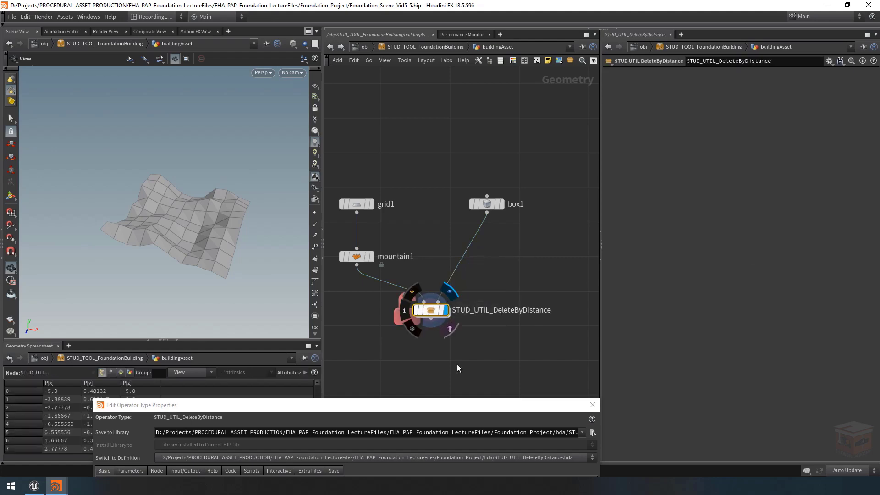
{"action": "left_click_drag", "start_coordinate": [485, 405], "coordinate": [504, 68]}
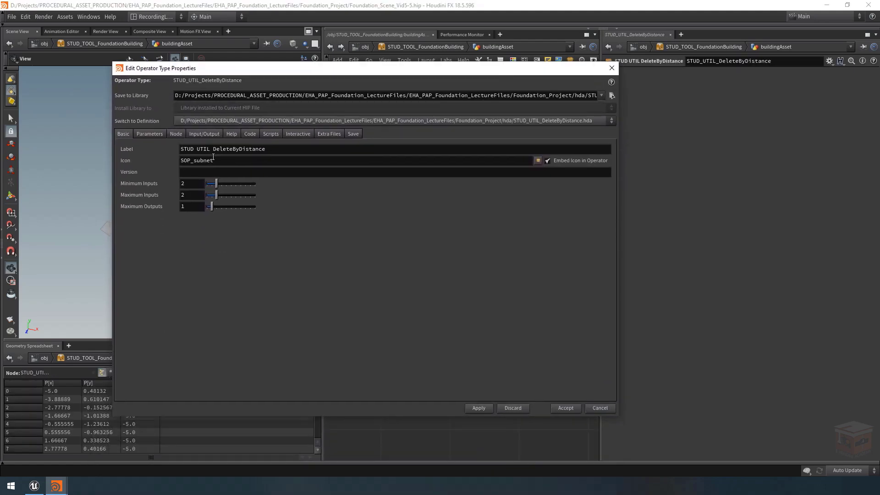
{"action": "double_click", "coordinate": [249, 160]}
{"action": "key", "text": "ctrl+v"}
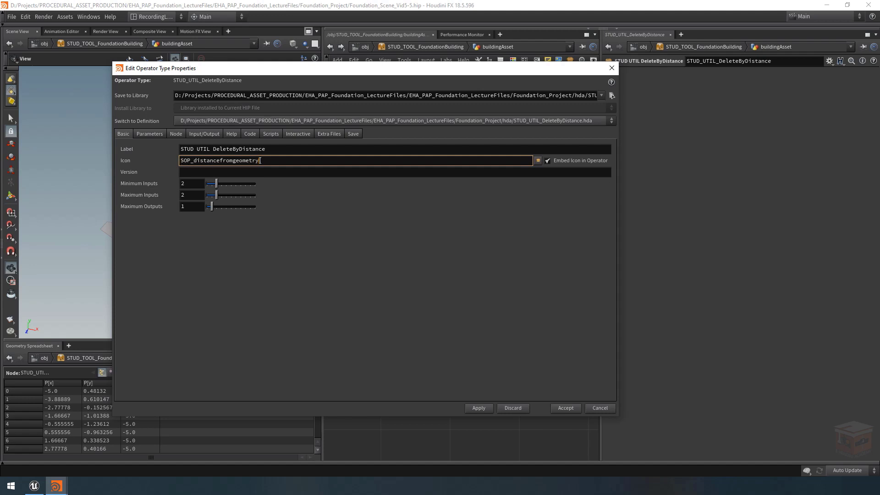
{"action": "left_click", "coordinate": [477, 407]}
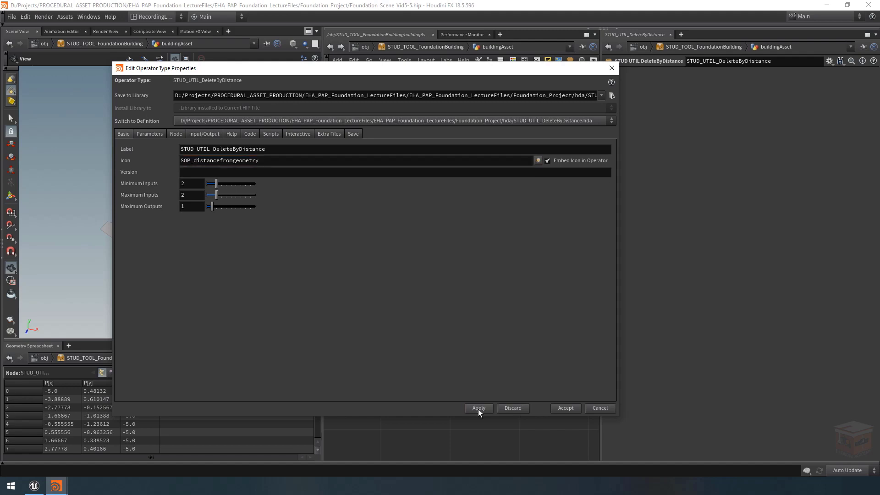
Inspect the new icon on the STUD_UTIL_DeleteByDistance node and bring its type properties back into full view.
{"action": "left_click_drag", "start_coordinate": [470, 73], "coordinate": [463, 384]}
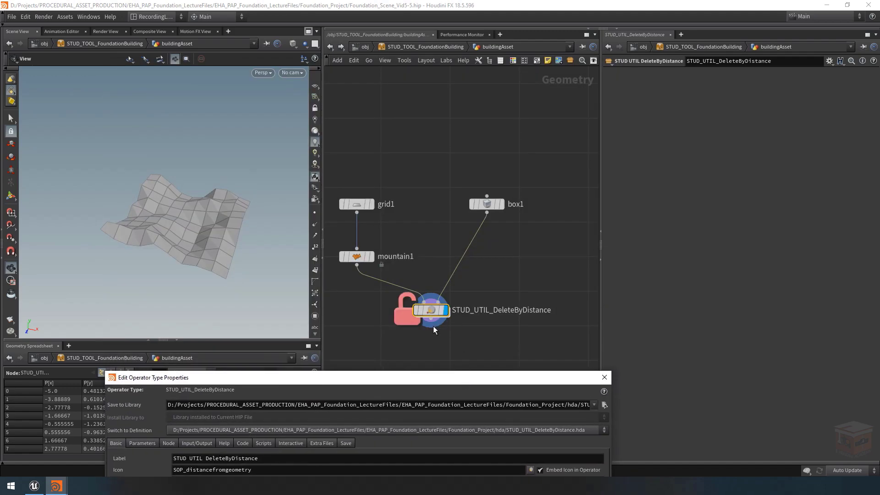
{"action": "scroll", "coordinate": [433, 326], "scroll_direction": "up", "scroll_amount": 3}
{"action": "mouse_move", "coordinate": [428, 297]}
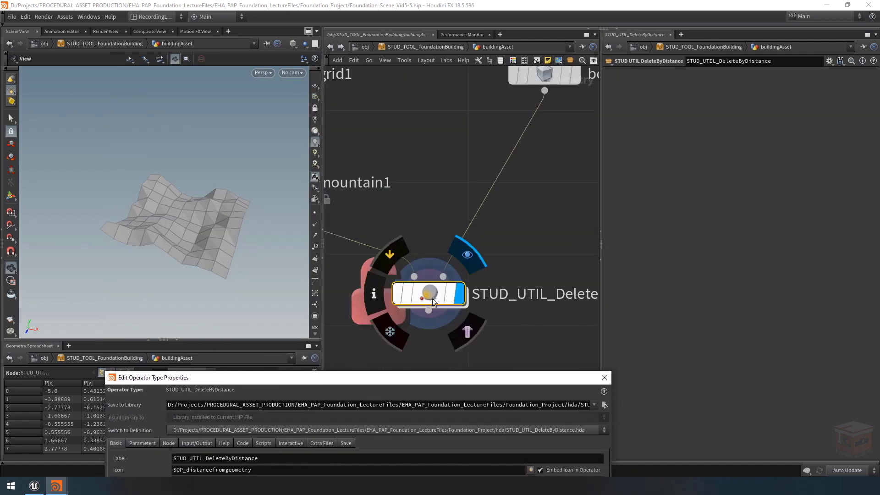
{"action": "scroll", "coordinate": [432, 299], "scroll_direction": "down", "scroll_amount": 3}
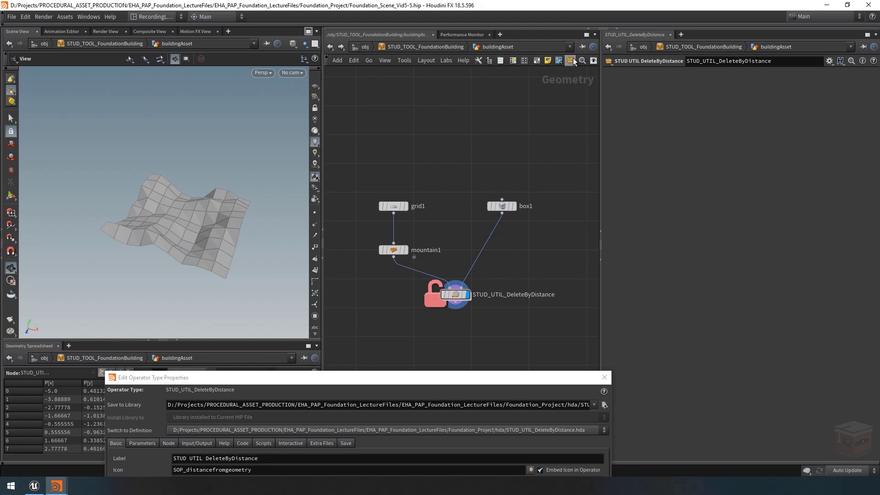
{"action": "middle_click_drag", "start_coordinate": [540, 299], "coordinate": [541, 296]}
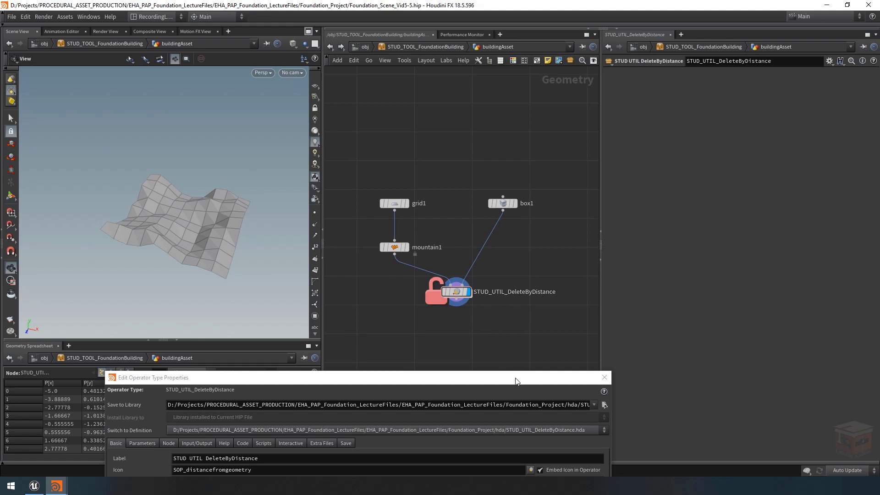
{"action": "mouse_move", "coordinate": [461, 295]}
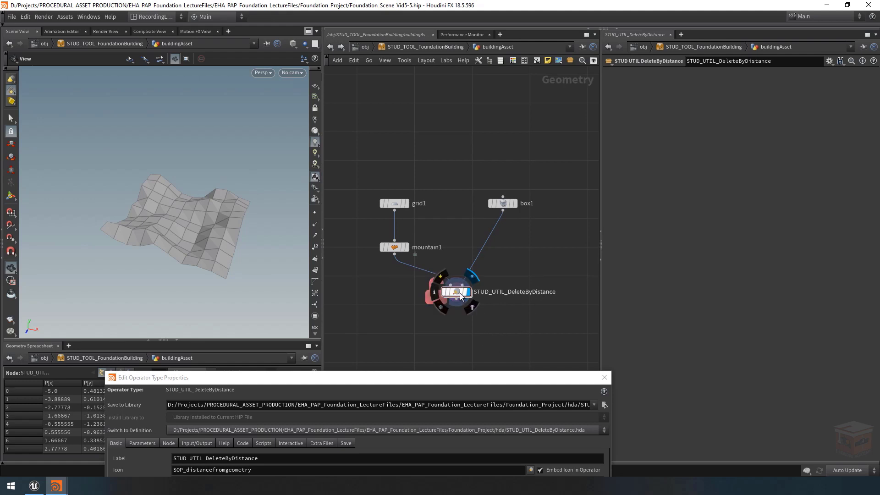
{"action": "left_click_drag", "start_coordinate": [499, 378], "coordinate": [498, 79]}
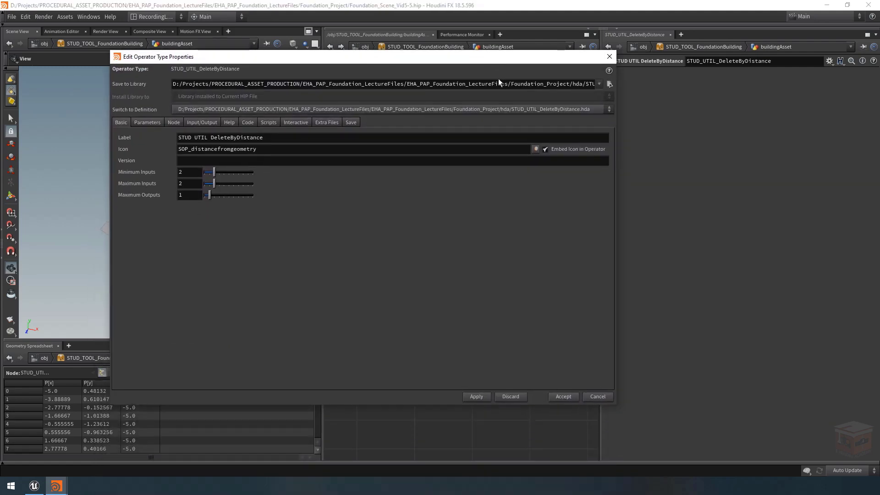
Add an On Created event handler script to the STUD_UTIL_DeleteByDistance asset, edited as Python.
{"action": "left_click", "coordinate": [269, 123]}
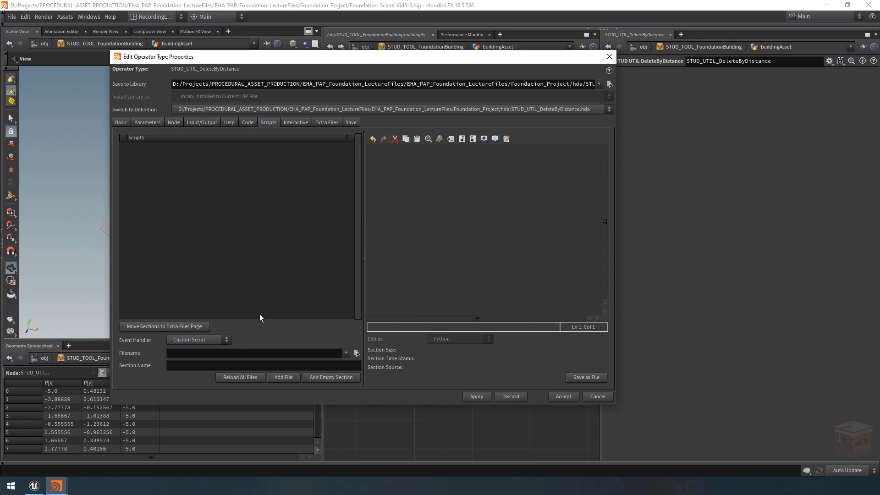
{"action": "left_click", "coordinate": [215, 340]}
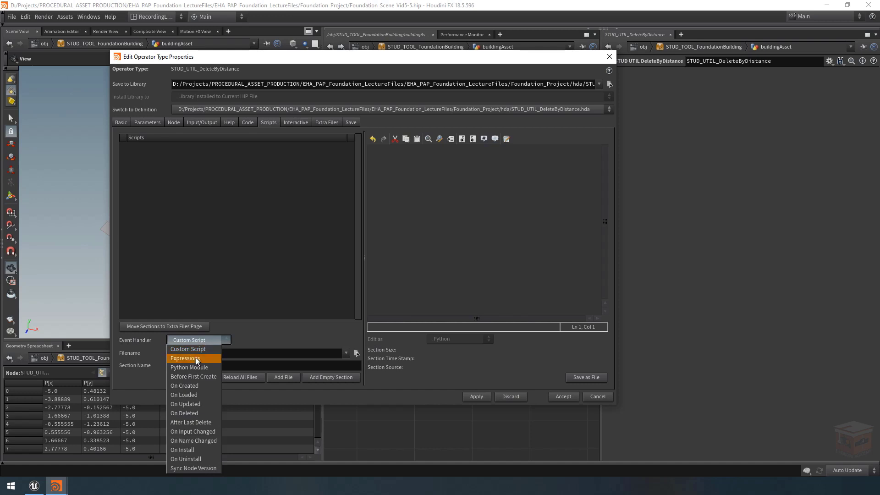
{"action": "left_click", "coordinate": [205, 387]}
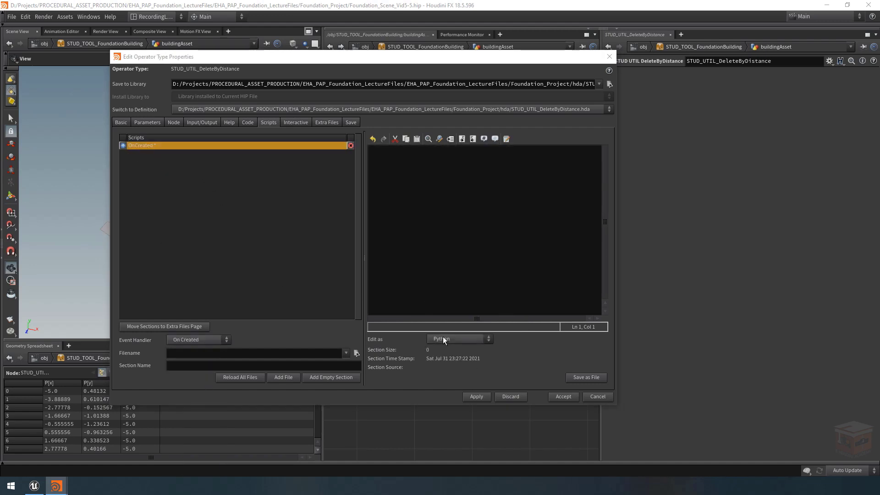
{"action": "left_click", "coordinate": [462, 338]}
{"action": "left_click", "coordinate": [464, 337]}
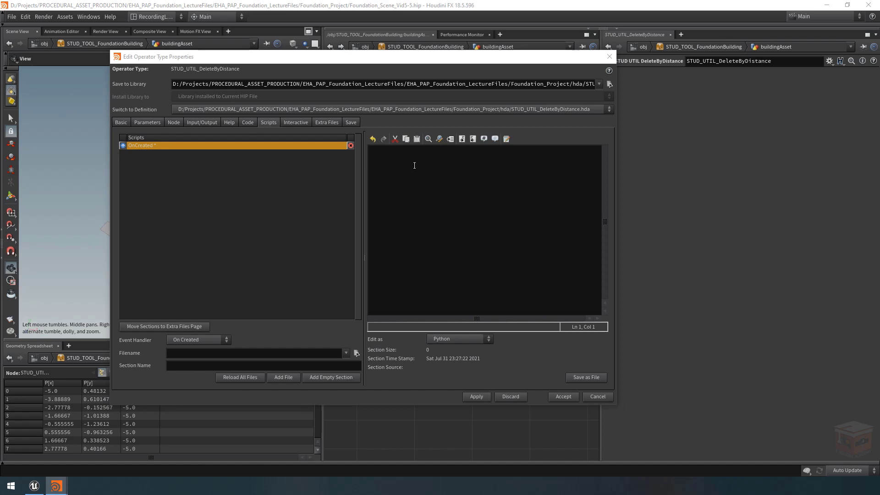
Write the OnCreated script as node = kwargs["node"] followed by the line print node, and apply it to the asset.
{"action": "left_click", "coordinate": [417, 209]}
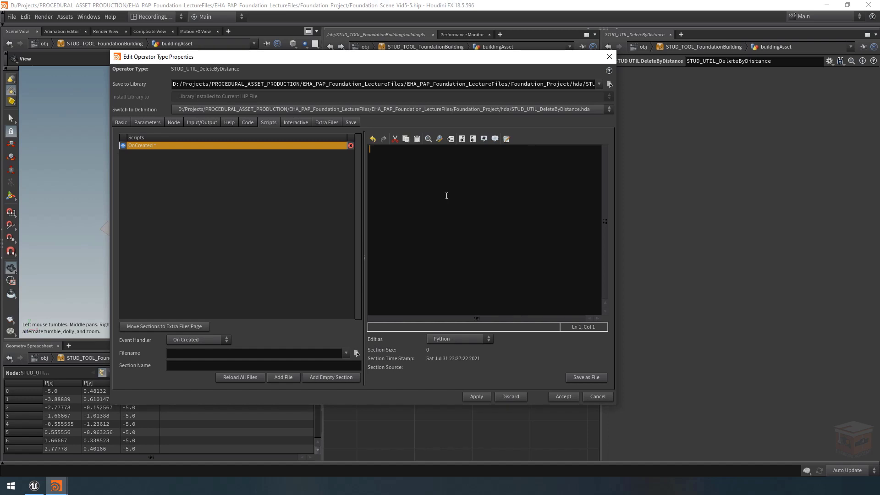
{"action": "type", "text": "node = "}
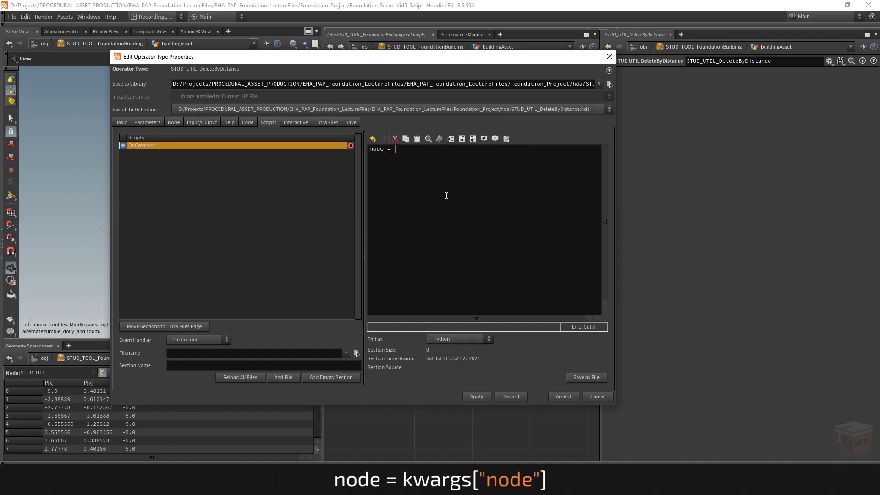
{"action": "type", "text": "kwra"}
{"action": "key", "text": "BackSpace"}
{"action": "key", "text": "BackSpace"}
{"action": "type", "text": "args[]"}
{"action": "key", "text": "Left"}
{"action": "key", "text": "Right"}
{"action": "type", "text": "\"node"}
{"action": "key", "text": "Return"}
{"action": "type", "text": "p"}
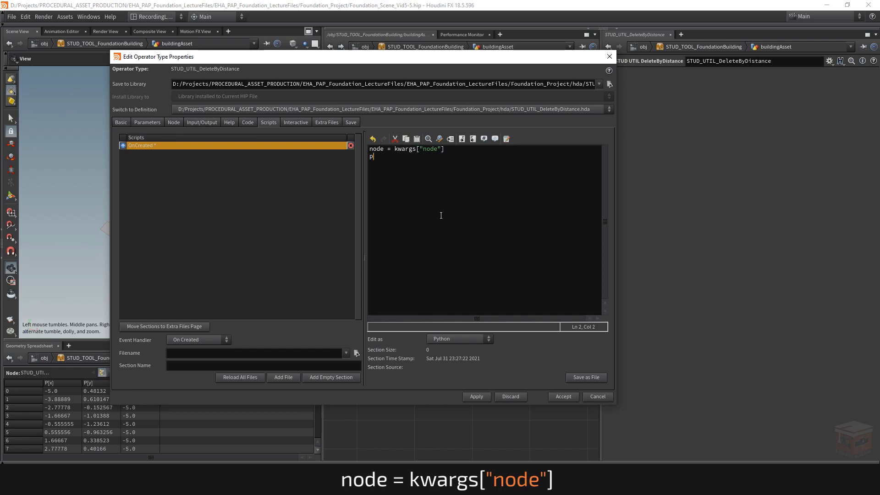
{"action": "type", "text": "rint node"}
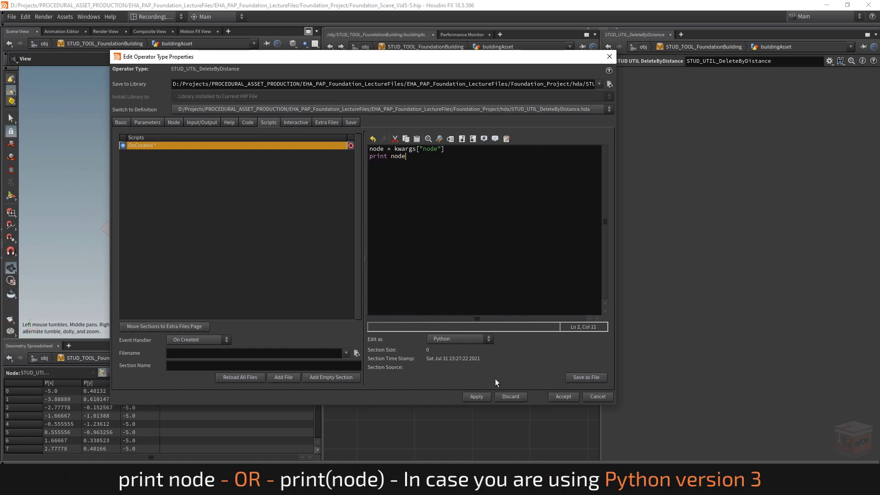
{"action": "left_click", "coordinate": [481, 397]}
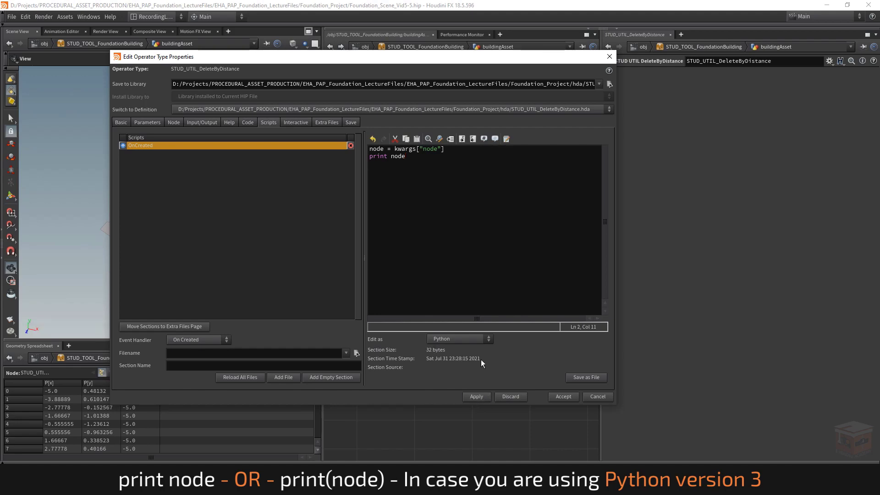
Move the type properties window off the network and place a new STUD UTIL DeleteByDistance node below the existing one.
{"action": "left_click_drag", "start_coordinate": [510, 60], "coordinate": [429, 356]}
{"action": "middle_click_drag", "start_coordinate": [496, 287], "coordinate": [483, 282]}
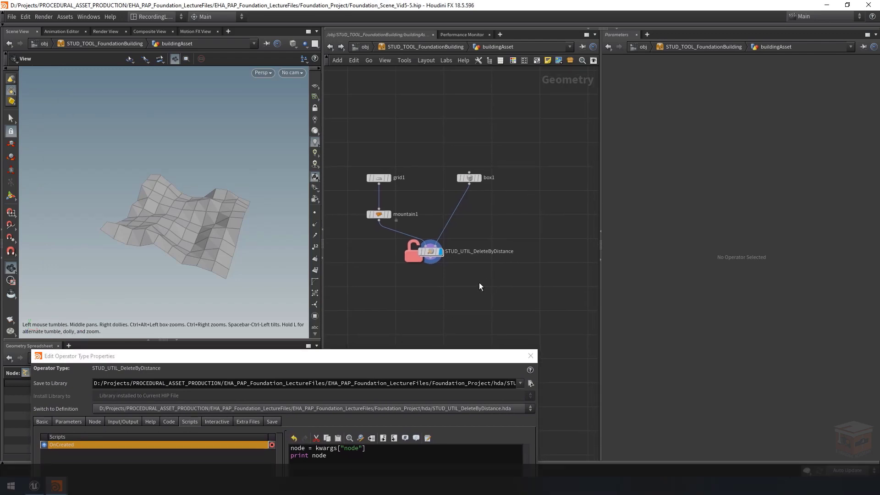
{"action": "key", "text": "Tab"}
{"action": "type", "text": "stud"}
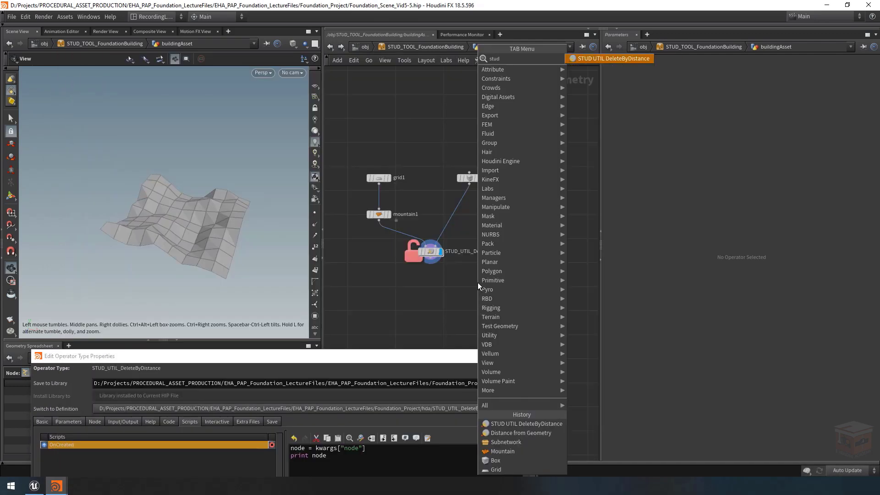
{"action": "key", "text": "Return"}
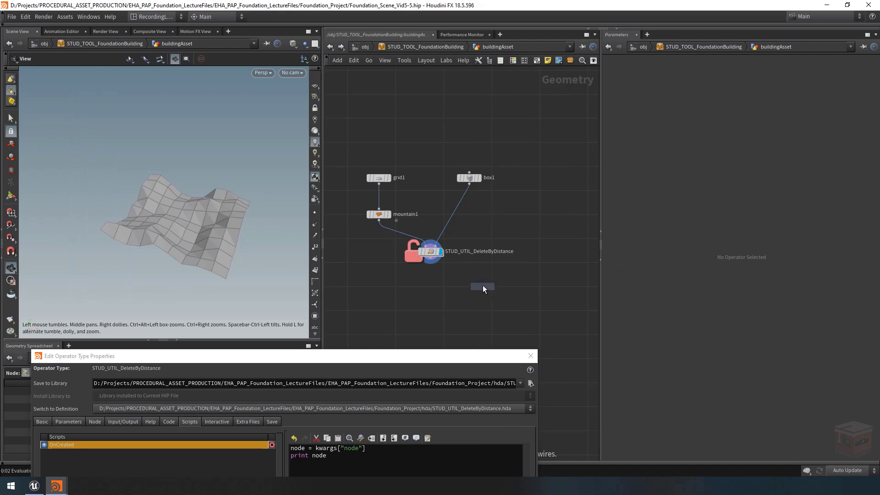
{"action": "left_click", "coordinate": [483, 285]}
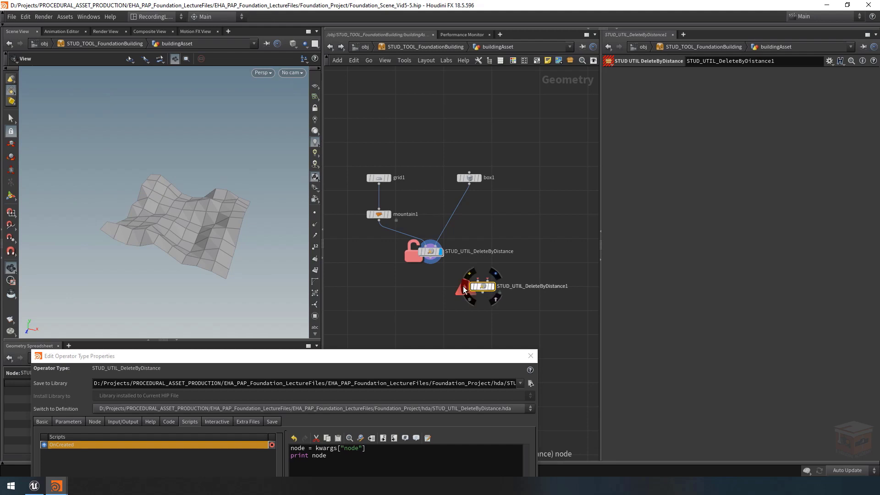
Check the error details of the new STUD_UTIL_DeleteByDistance1 node and read the script's output in the Houdini Console.
{"action": "left_click", "coordinate": [462, 286]}
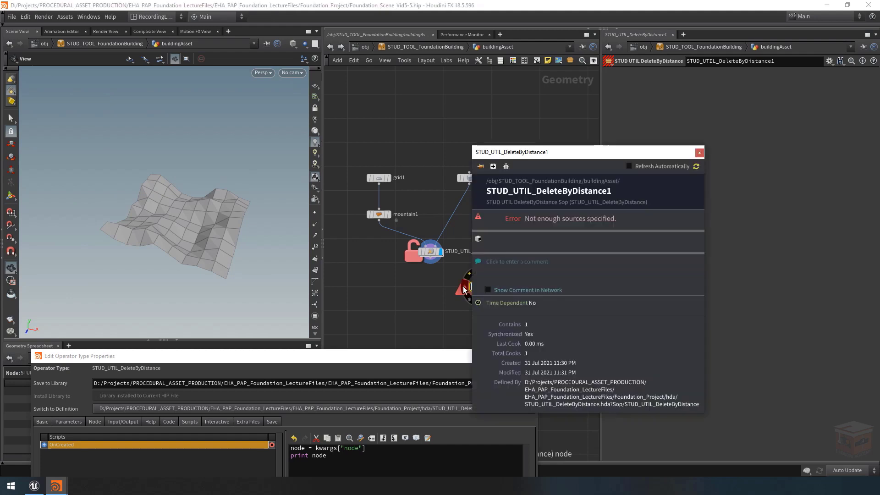
{"action": "left_click", "coordinate": [700, 153]}
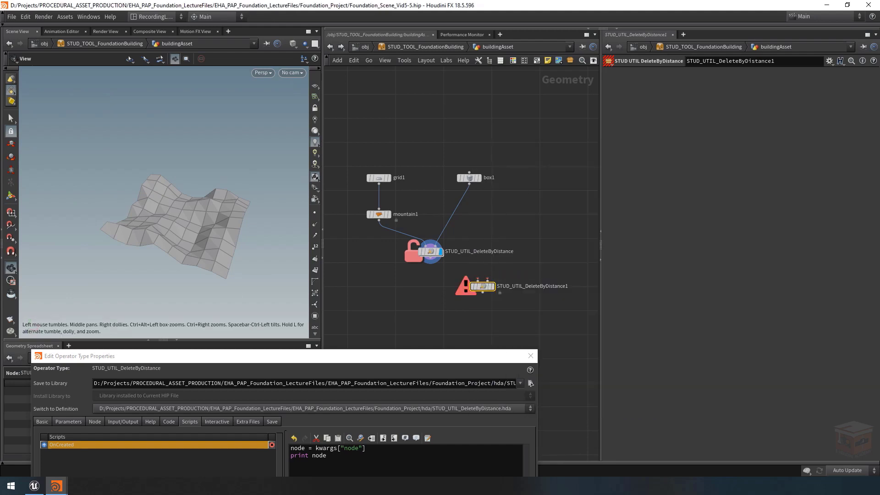
{"action": "left_click", "coordinate": [56, 485]}
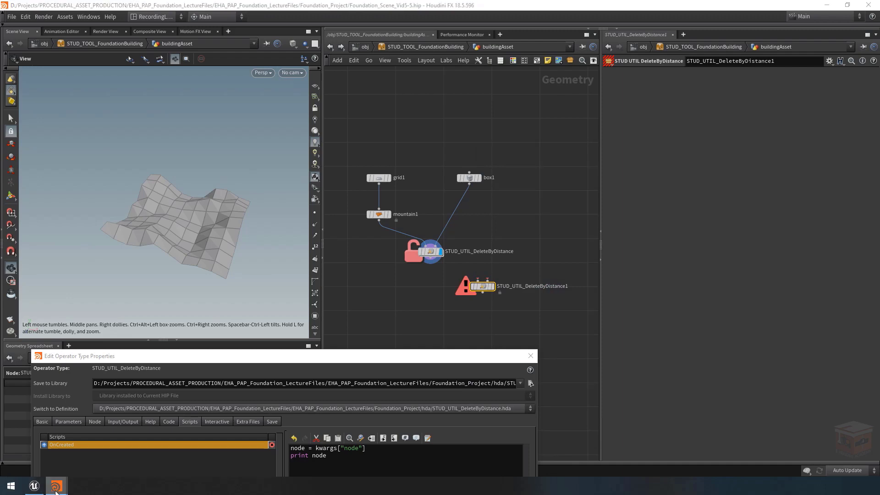
{"action": "left_click", "coordinate": [205, 444]}
{"action": "left_click_drag", "start_coordinate": [733, 359], "coordinate": [699, 337]}
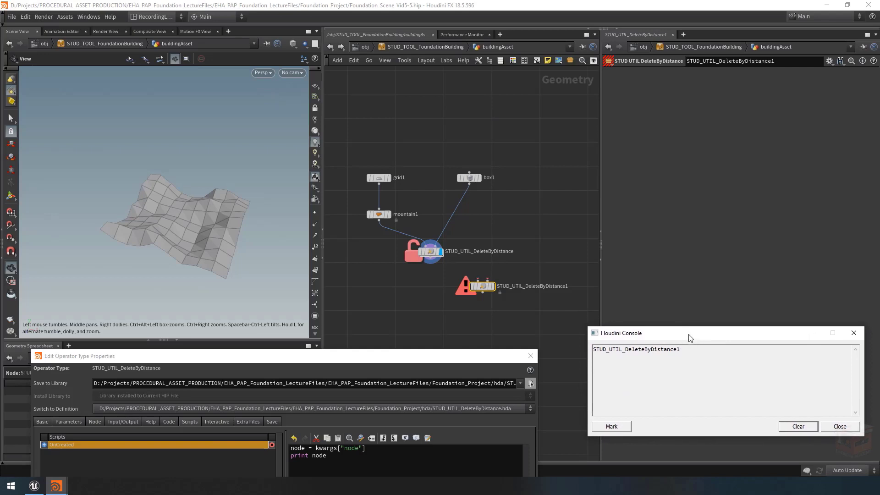
{"action": "left_click_drag", "start_coordinate": [692, 337], "coordinate": [716, 336]}
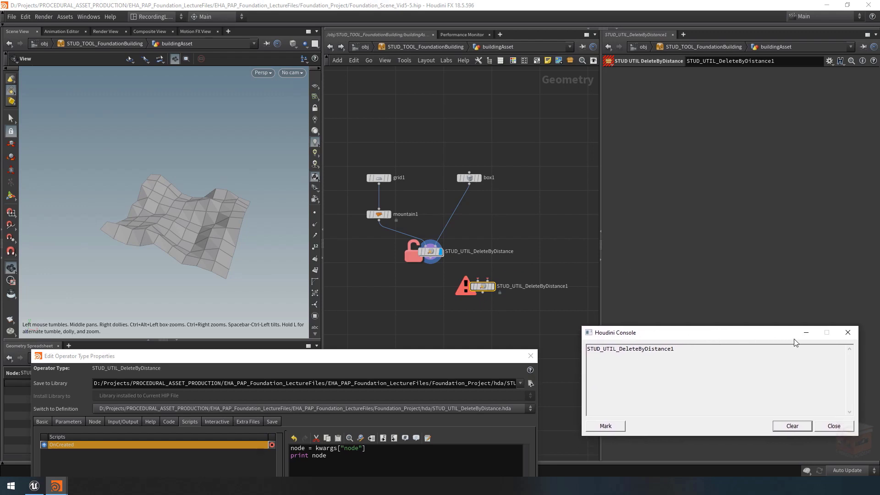
{"action": "left_click", "coordinate": [847, 332]}
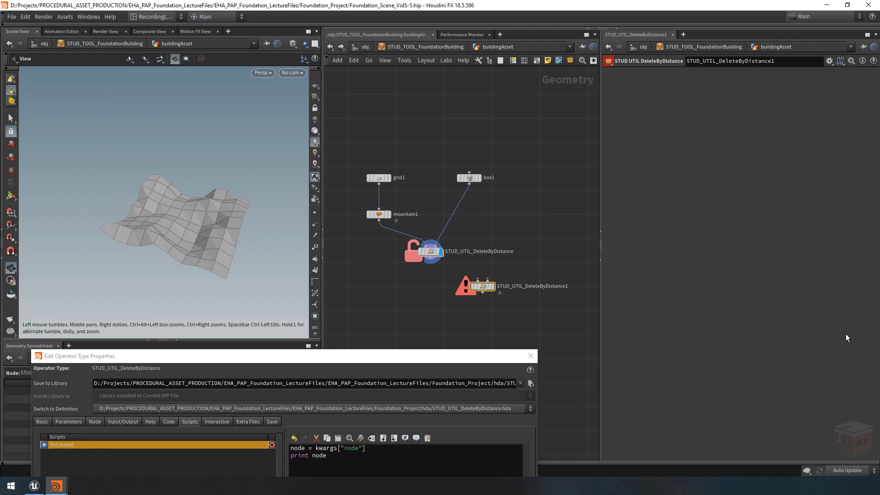
Open a Python Shell over the scene view for checking the script's printed output.
{"action": "left_click", "coordinate": [85, 16]}
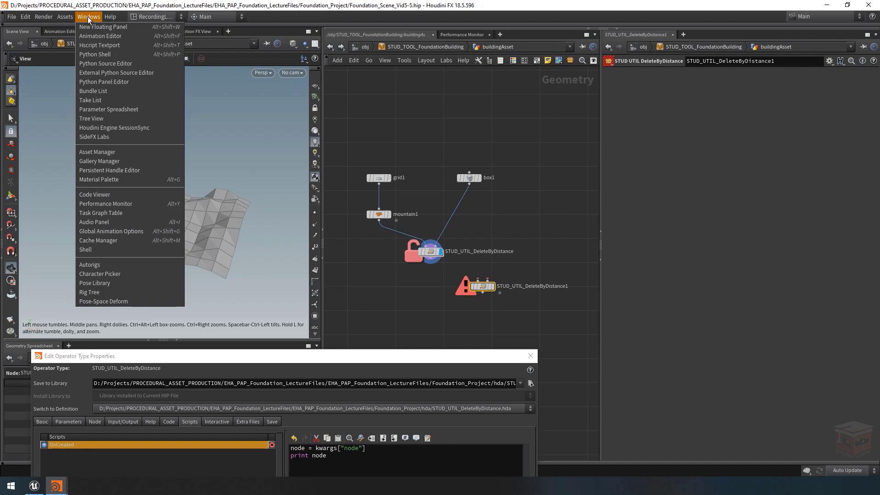
{"action": "left_click", "coordinate": [111, 54]}
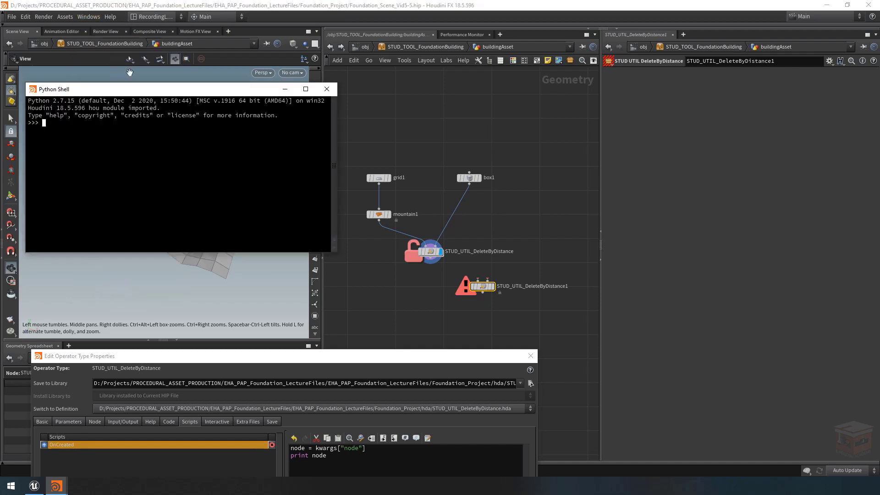
{"action": "left_click_drag", "start_coordinate": [182, 90], "coordinate": [186, 97]}
Delete the STUD_UTIL_DeleteByDistance1 test node and place a fresh STUD UTIL DeleteByDistance node in its spot.
{"action": "middle_click_drag", "start_coordinate": [509, 315], "coordinate": [515, 316]}
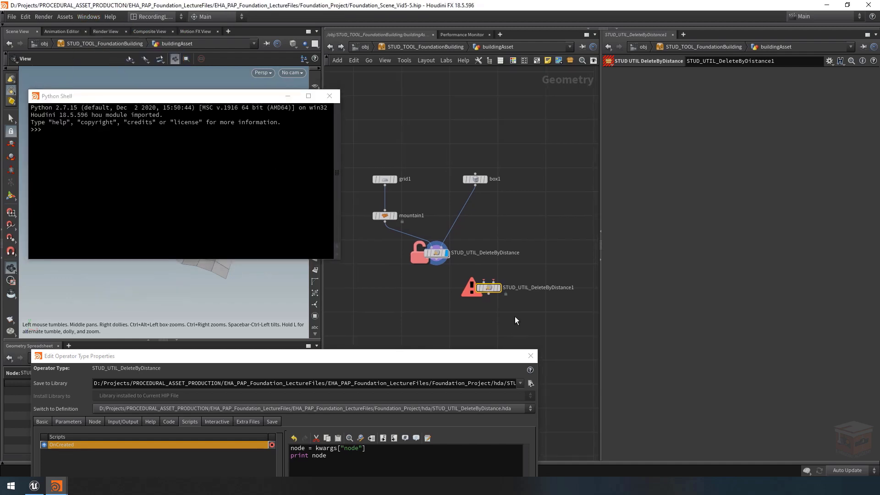
{"action": "left_click_drag", "start_coordinate": [514, 330], "coordinate": [474, 290]}
{"action": "left_click", "coordinate": [475, 287]}
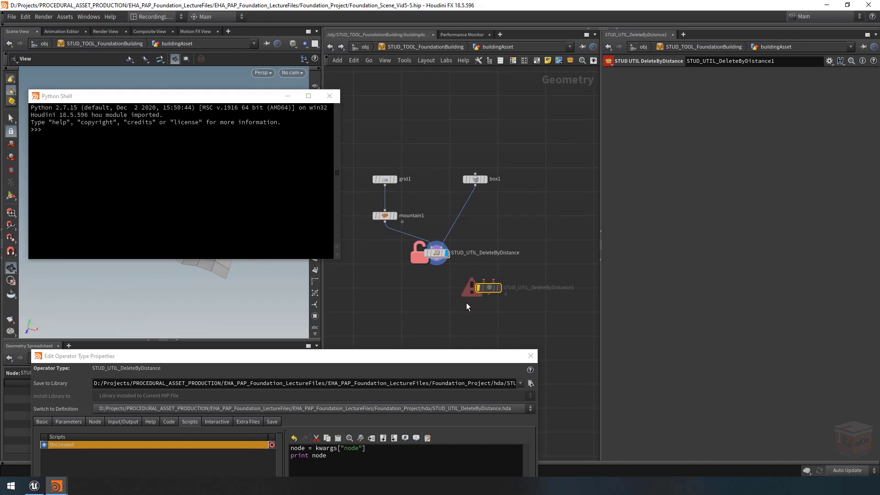
{"action": "key", "text": "Delete"}
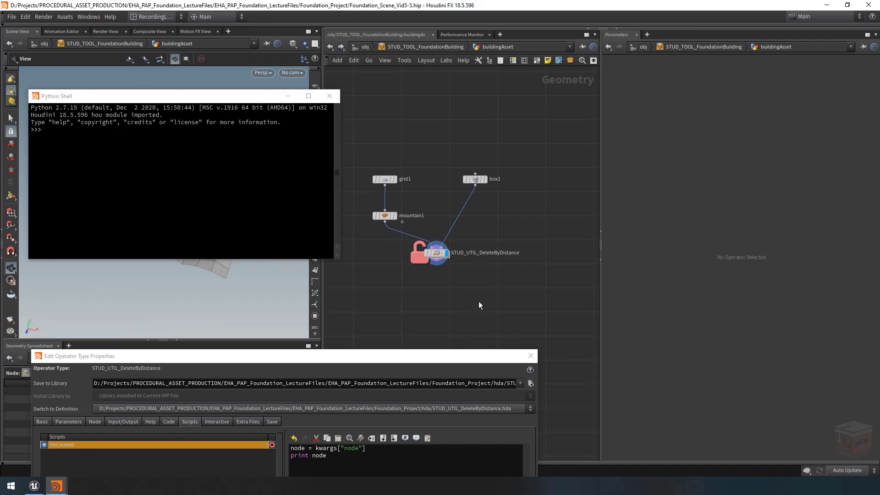
{"action": "key", "text": "Tab"}
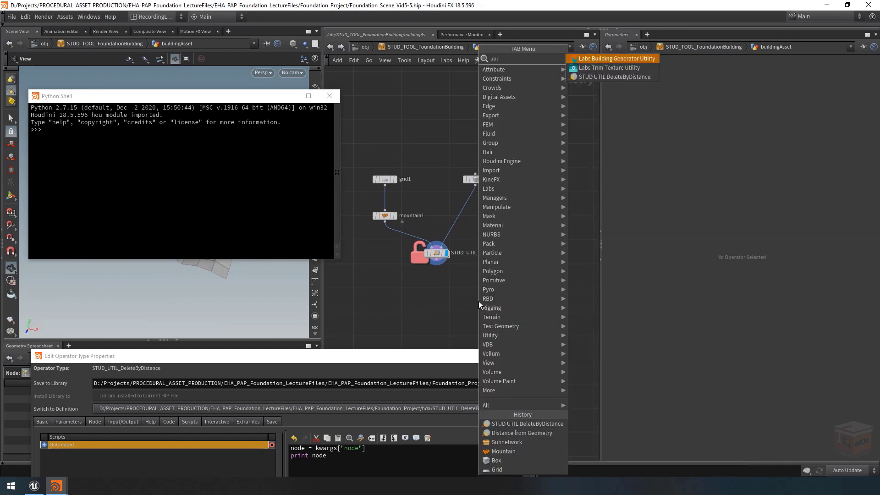
{"action": "key", "text": "Escape"}
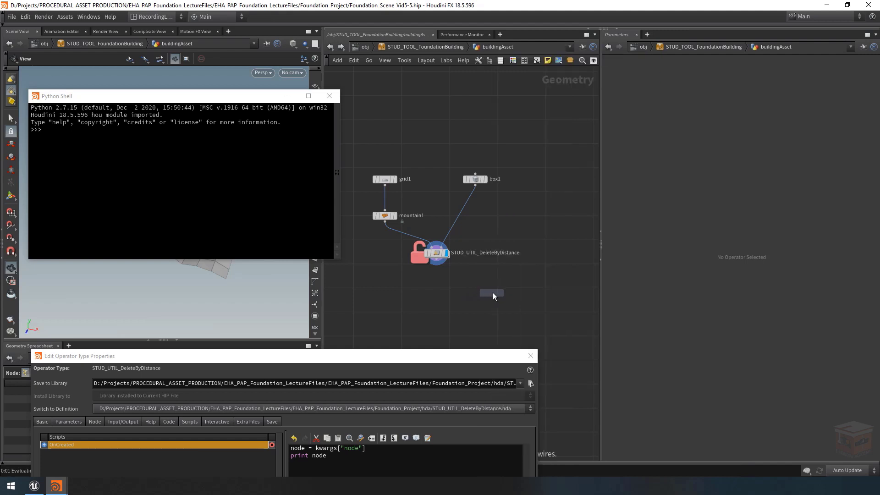
{"action": "left_click", "coordinate": [494, 292]}
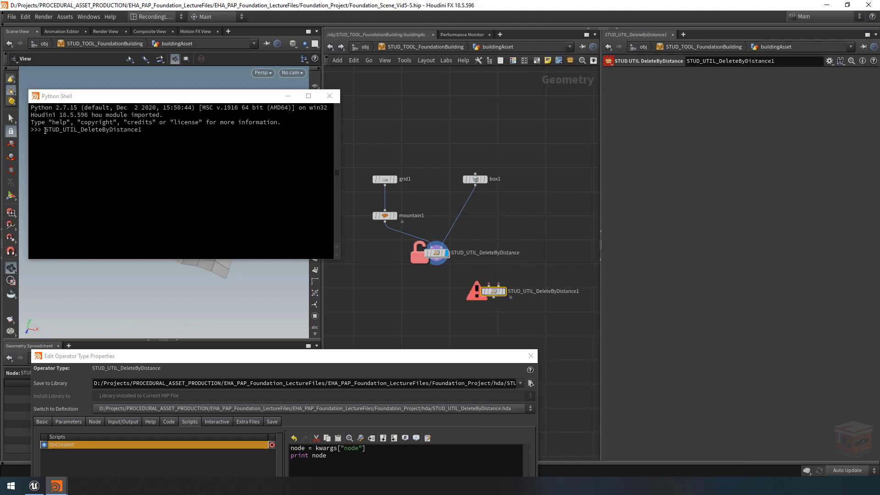
Compare the script's output in the Python Shell with the newly placed node's name, and close the shell.
{"action": "left_click_drag", "start_coordinate": [45, 130], "coordinate": [154, 132]}
{"action": "left_click", "coordinate": [170, 140]}
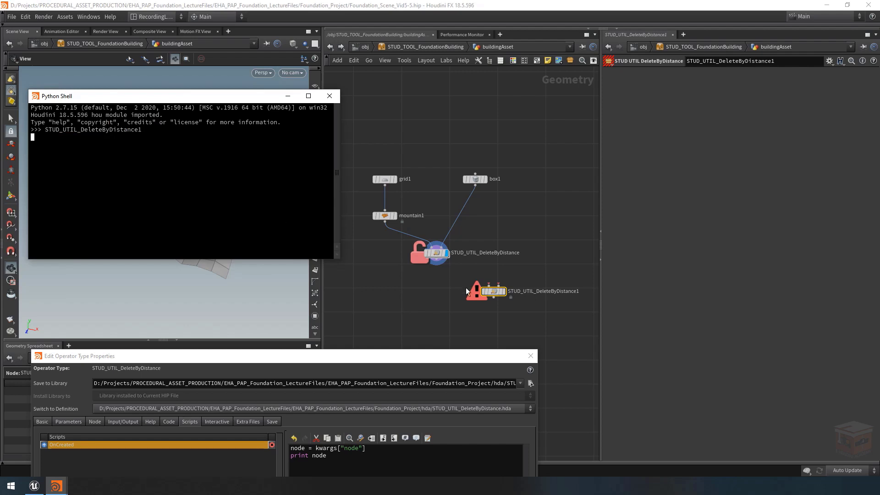
{"action": "mouse_move", "coordinate": [493, 290]}
{"action": "left_click_drag", "start_coordinate": [494, 292], "coordinate": [495, 288]}
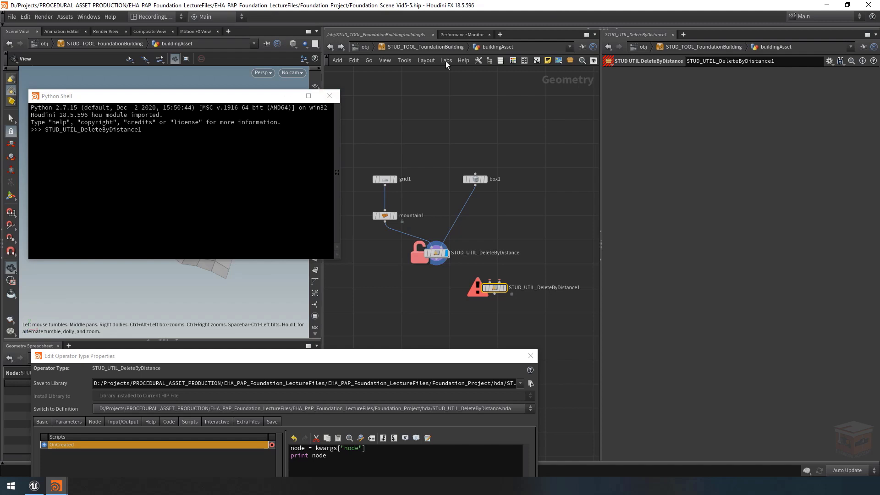
{"action": "left_click", "coordinate": [46, 109]}
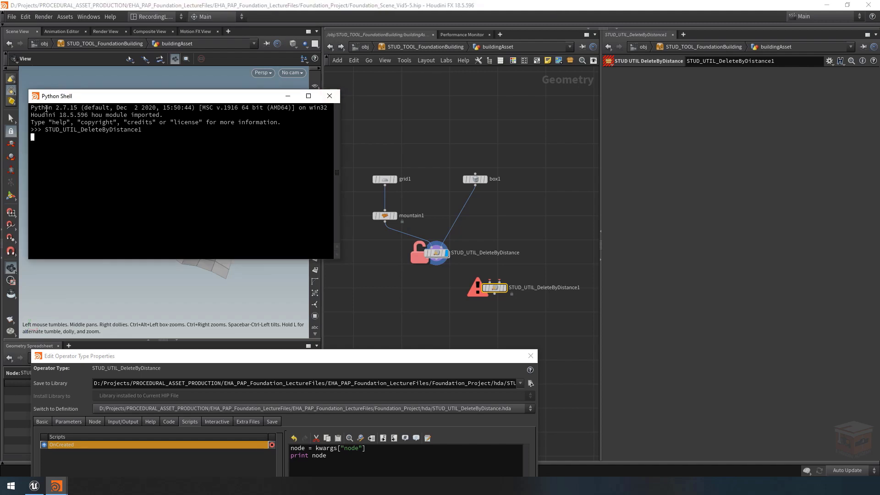
{"action": "left_click", "coordinate": [329, 96]}
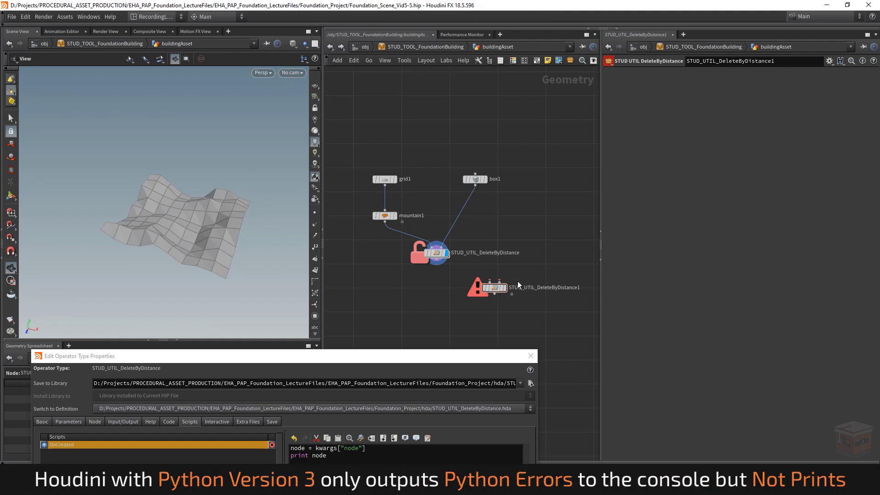
Reopen the Python Shell for a last look at the output, close it, and delete the STUD_UTIL_DeleteByDistance1 test node.
{"action": "left_click_drag", "start_coordinate": [518, 282], "coordinate": [450, 309]}
{"action": "left_click", "coordinate": [89, 17]}
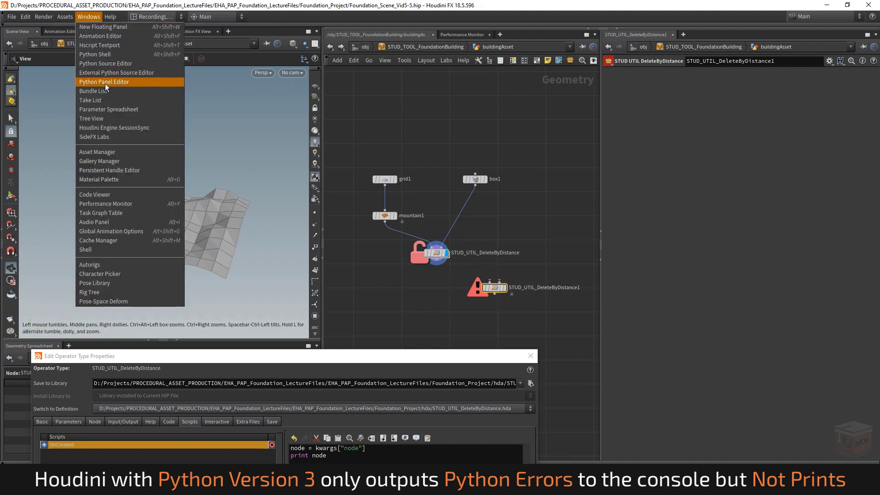
{"action": "left_click", "coordinate": [110, 54]}
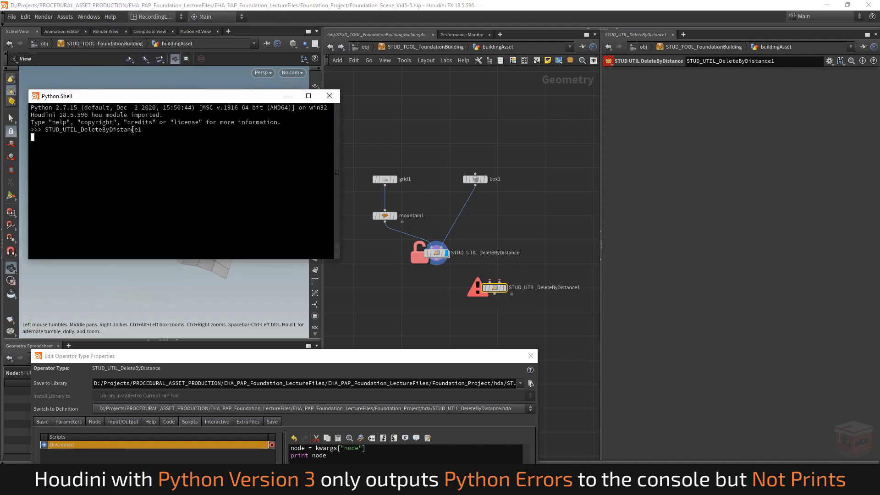
{"action": "left_click", "coordinate": [329, 96]}
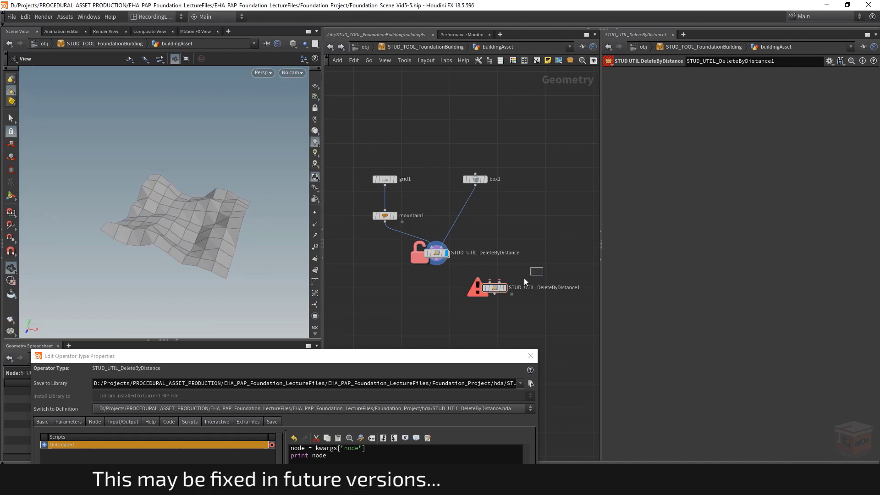
{"action": "key", "text": "Delete"}
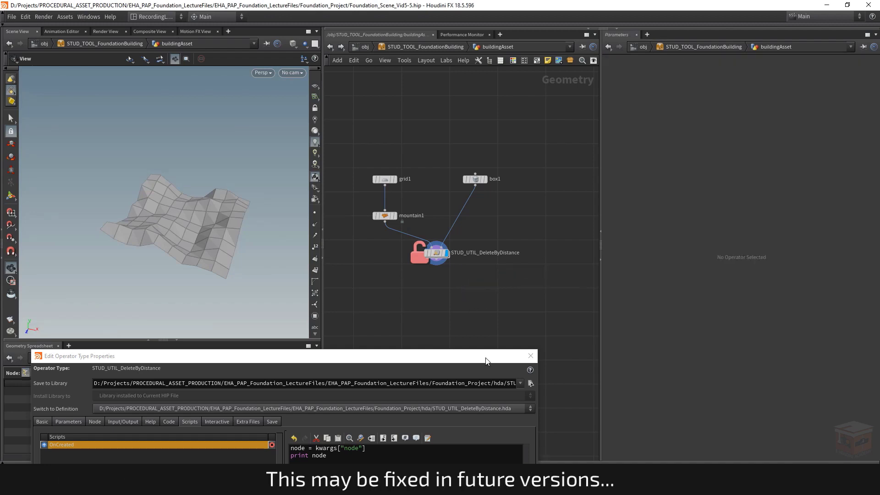
Start a node.setColor call on a new line below the print statement in the OnCreated script.
{"action": "left_click_drag", "start_coordinate": [481, 362], "coordinate": [498, 111]}
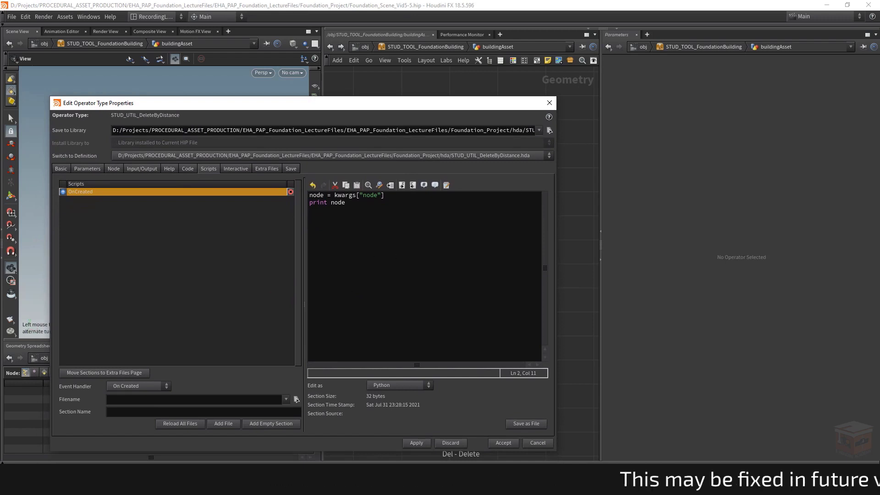
{"action": "left_click", "coordinate": [367, 206]}
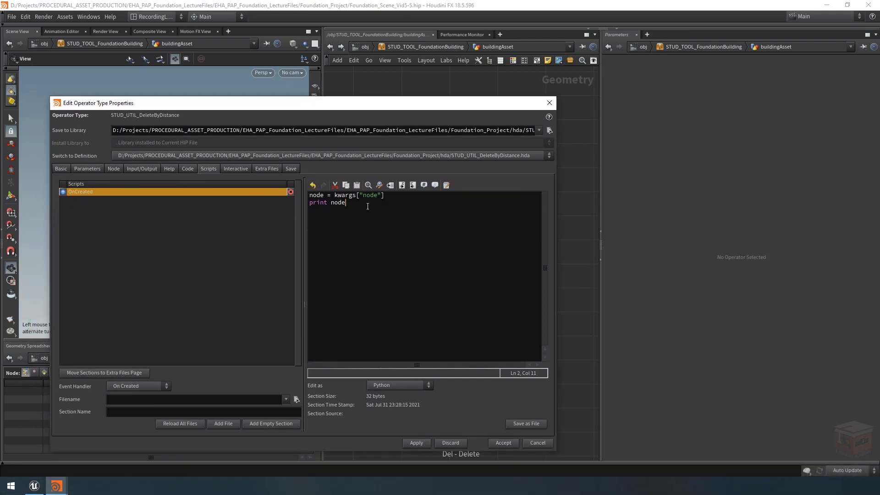
{"action": "key", "text": "Return"}
{"action": "key", "text": "Return"}
{"action": "type", "text": "node.setColor"}
{"action": "key", "text": "Home"}
{"action": "key", "text": "Right"}
{"action": "key", "text": "Right"}
{"action": "key", "text": "Right"}
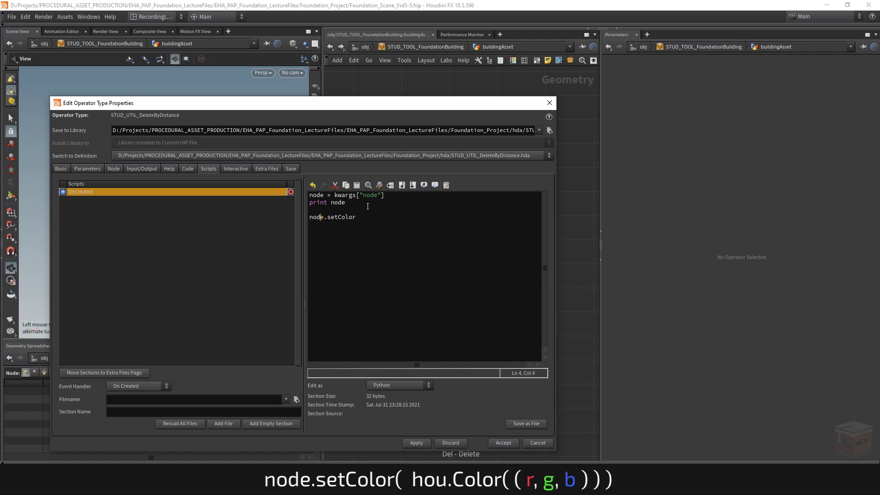
{"action": "key", "text": "Right"}
{"action": "key", "text": "Right"}
{"action": "key", "text": "Right"}
{"action": "key", "text": "ctrl+shift+Right"}
{"action": "key", "text": "Right"}
Give the setColor call a hou.Color argument containing nested parentheses for the colour values.
{"action": "type", "text": "(   hou.color"}
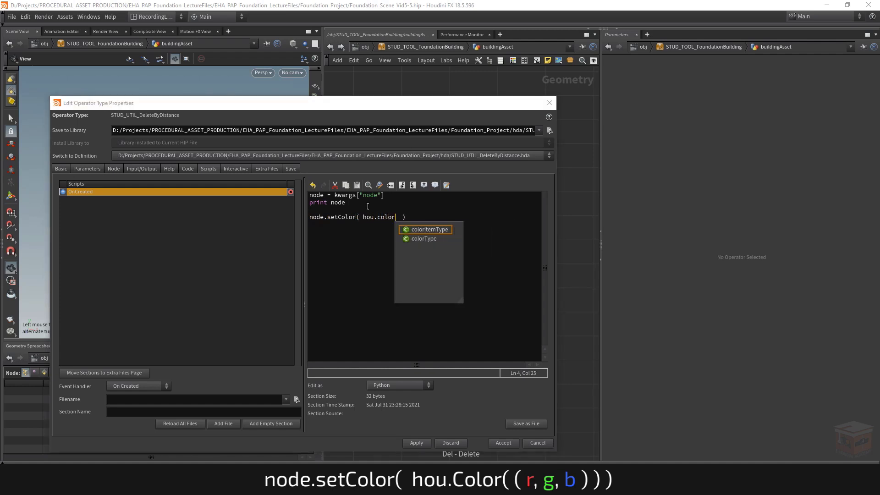
{"action": "key", "text": "Left"}
{"action": "key", "text": "Left"}
{"action": "key", "text": "Left"}
{"action": "key", "text": "Left"}
{"action": "key", "text": "BackSpace"}
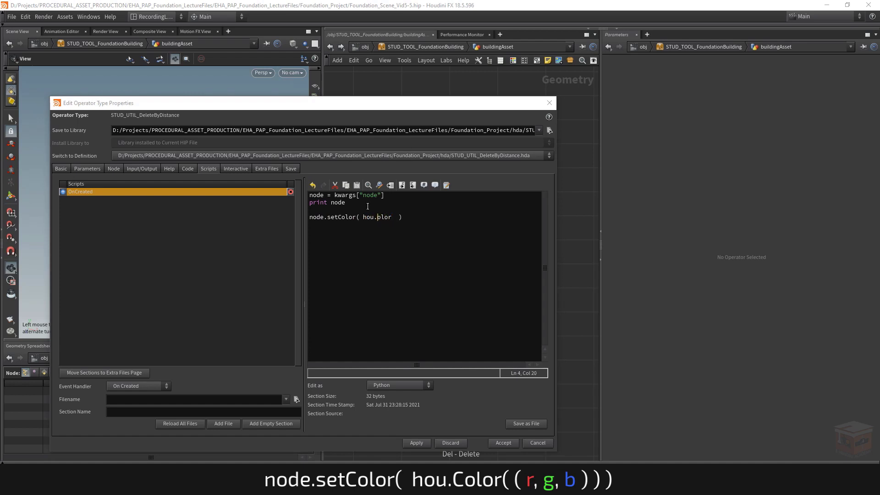
{"action": "type", "text": "C"}
{"action": "key", "text": "Right"}
{"action": "key", "text": "Right"}
{"action": "key", "text": "Right"}
{"action": "key", "text": "Right"}
{"action": "type", "text": "("}
{"action": "type", "text": "("}
Show the network editor's colour palette and read the RGB values of the light orange swatch without changing it.
{"action": "left_click_drag", "start_coordinate": [496, 104], "coordinate": [435, 105]}
{"action": "left_click", "coordinate": [513, 60]}
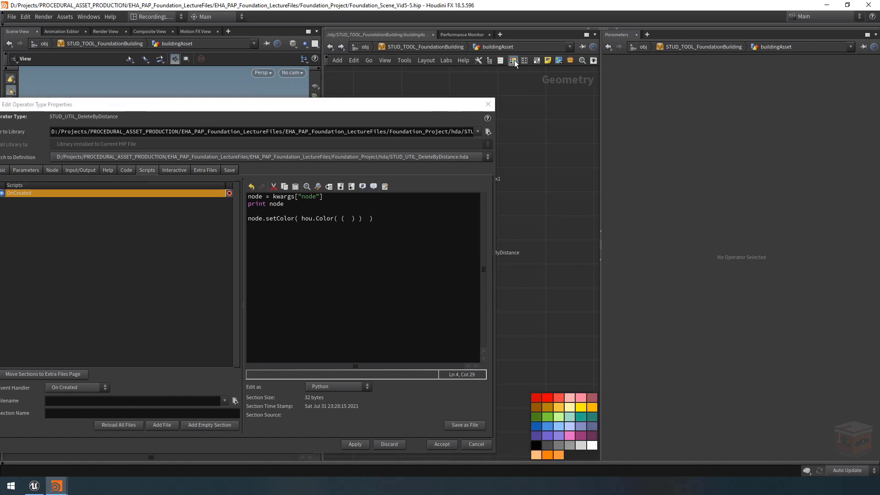
{"action": "right_click", "coordinate": [559, 407]}
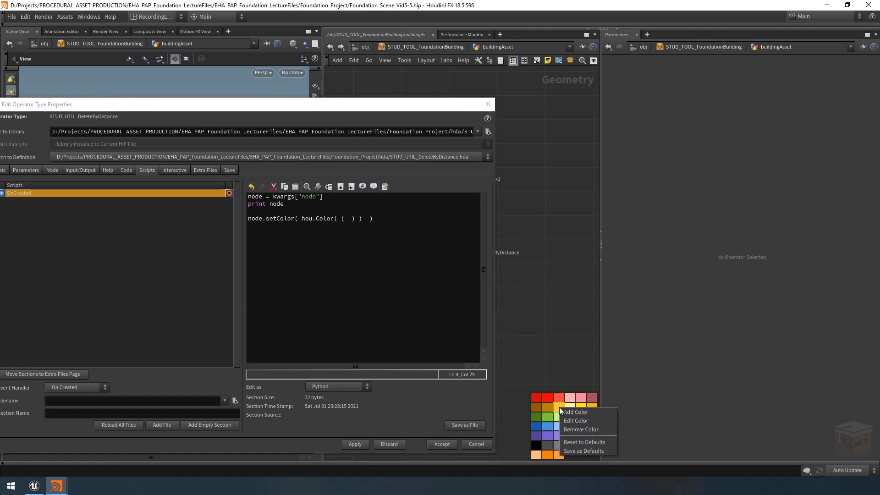
{"action": "left_click", "coordinate": [581, 422]}
{"action": "left_click_drag", "start_coordinate": [617, 281], "coordinate": [759, 144]}
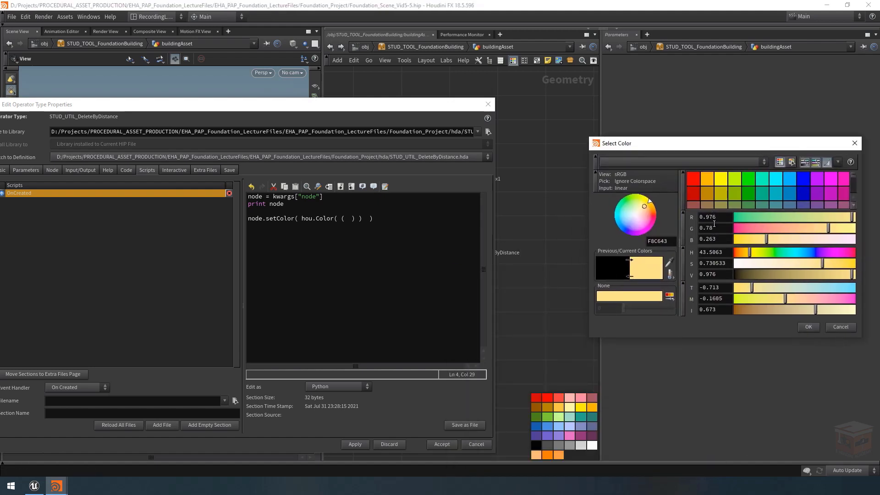
{"action": "left_click", "coordinate": [354, 220]}
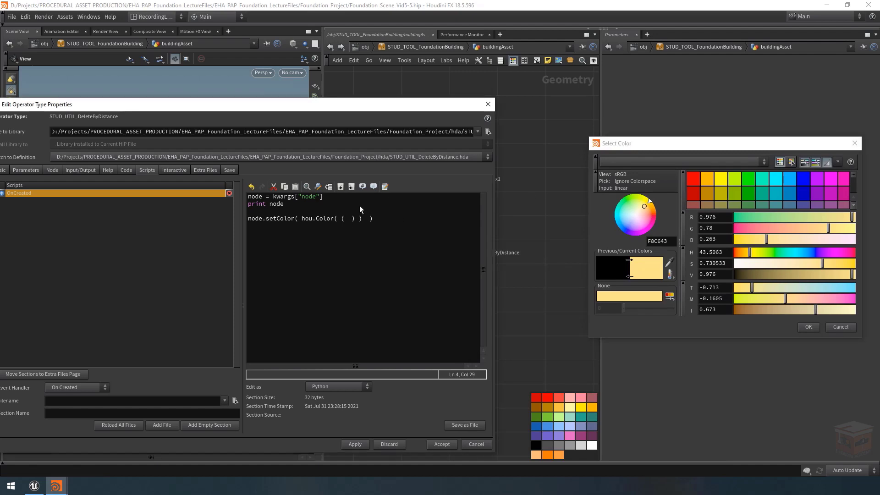
{"action": "left_click", "coordinate": [855, 143]}
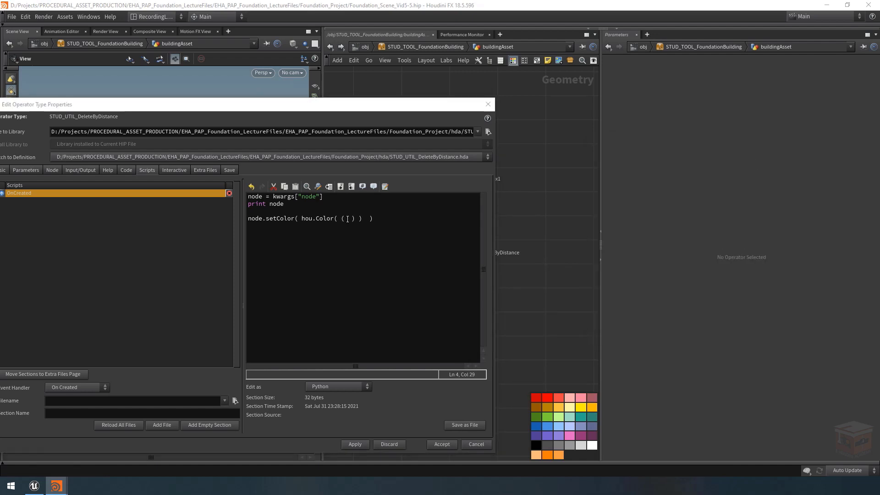
Enter 0.976, 0.78, 0.26 as the hou.Color values, tidy the closing parentheses, and apply the script.
{"action": "type", "text": "0."}
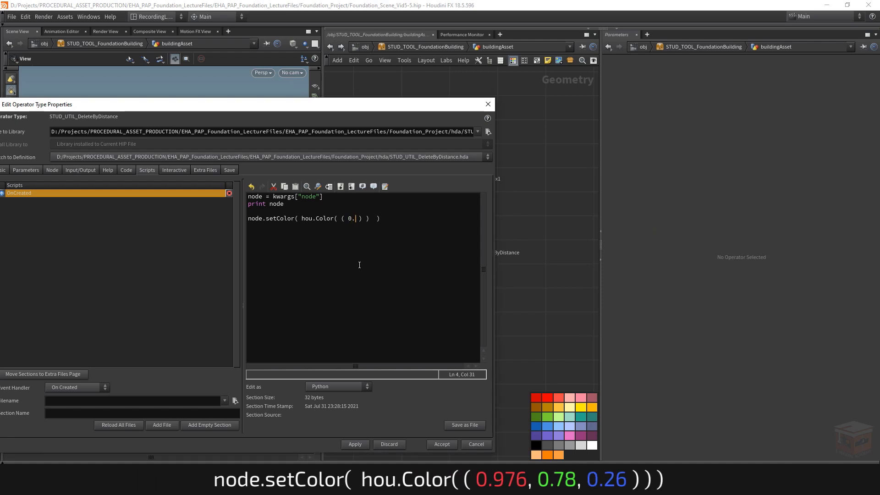
{"action": "type", "text": "976, 0.78, 0.26"}
{"action": "key", "text": "Left"}
{"action": "key", "text": "BackSpace"}
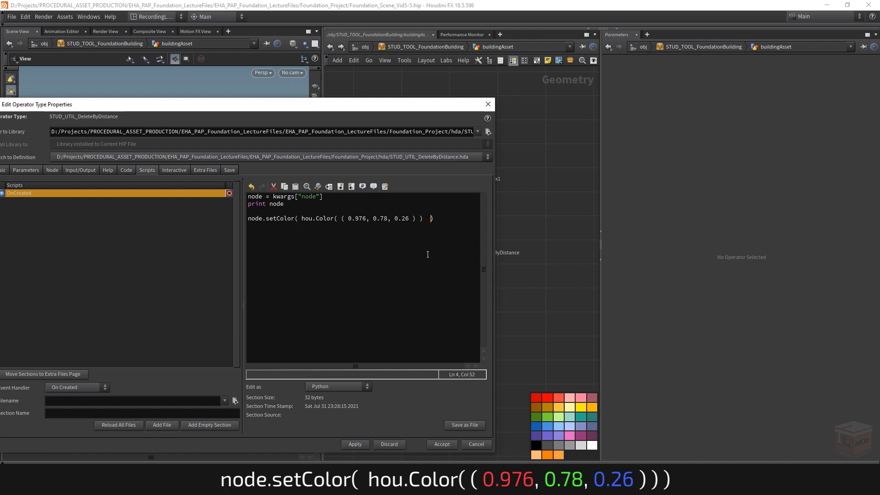
{"action": "key", "text": "End"}
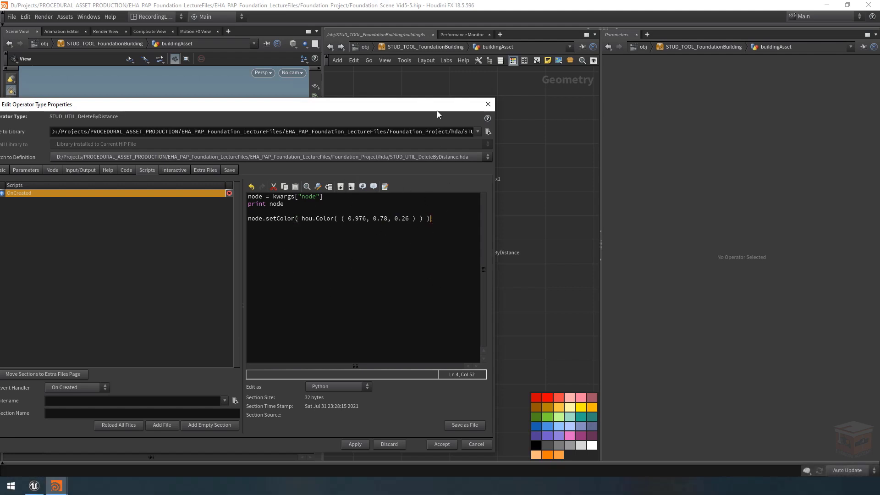
{"action": "left_click_drag", "start_coordinate": [436, 110], "coordinate": [538, 78]}
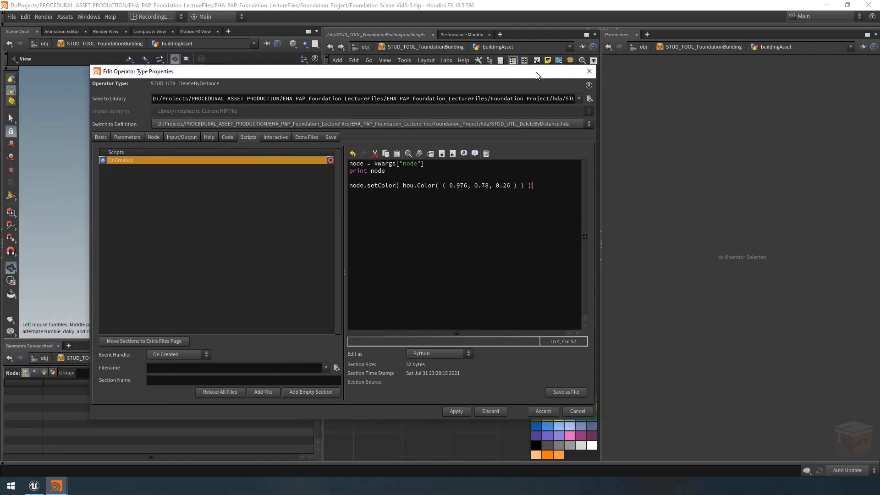
{"action": "left_click", "coordinate": [461, 410]}
Place a STUD UTIL DeleteByDistance test node below the existing asset node to run the script.
{"action": "left_click_drag", "start_coordinate": [508, 76], "coordinate": [392, 392]}
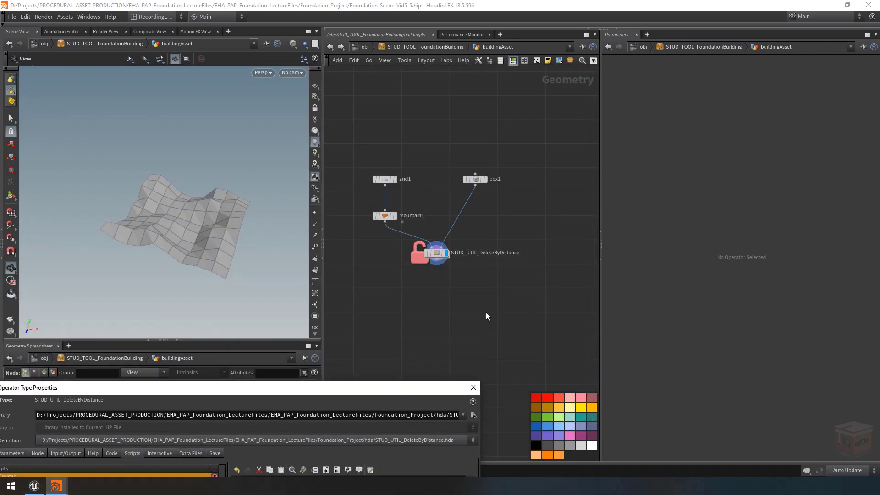
{"action": "key", "text": "Tab"}
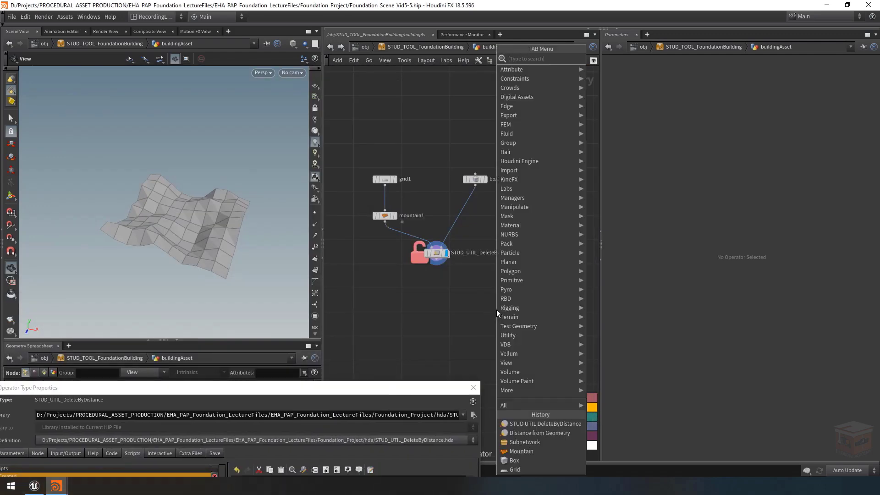
{"action": "type", "text": "stud"}
{"action": "key", "text": "Return"}
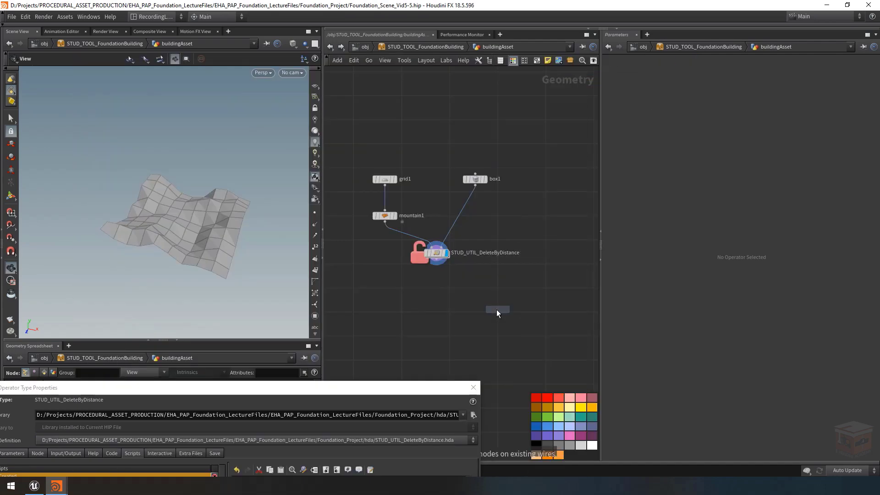
{"action": "left_click", "coordinate": [491, 289]}
{"action": "scroll", "coordinate": [492, 315], "scroll_direction": "up", "scroll_amount": 1}
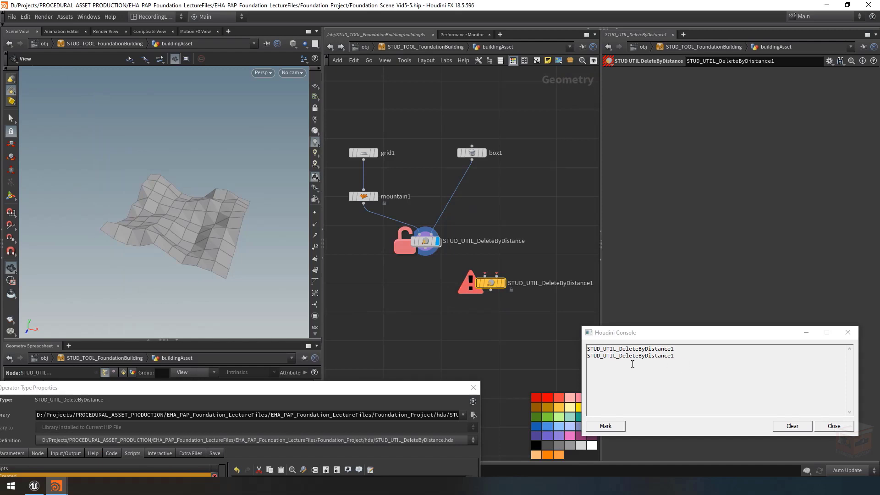
Examine the printed output in the Houdini Console and the test node's colour in the network.
{"action": "left_click", "coordinate": [709, 359]}
{"action": "key", "text": "ctrl+a"}
{"action": "left_click", "coordinate": [730, 367]}
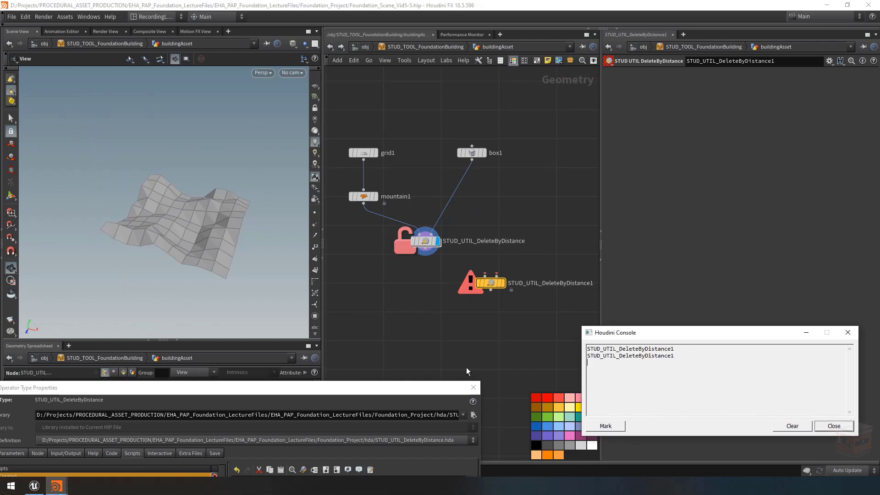
{"action": "middle_click_drag", "start_coordinate": [510, 312], "coordinate": [501, 311]}
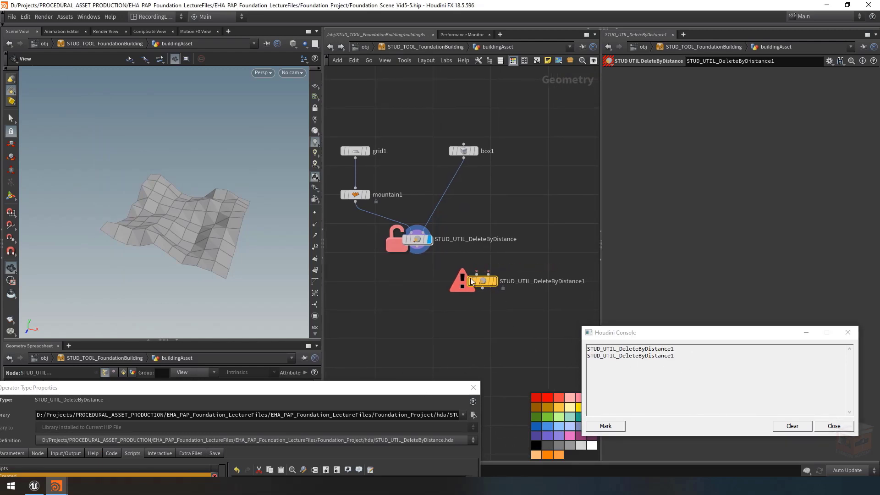
{"action": "scroll", "coordinate": [484, 282], "scroll_direction": "up", "scroll_amount": 2}
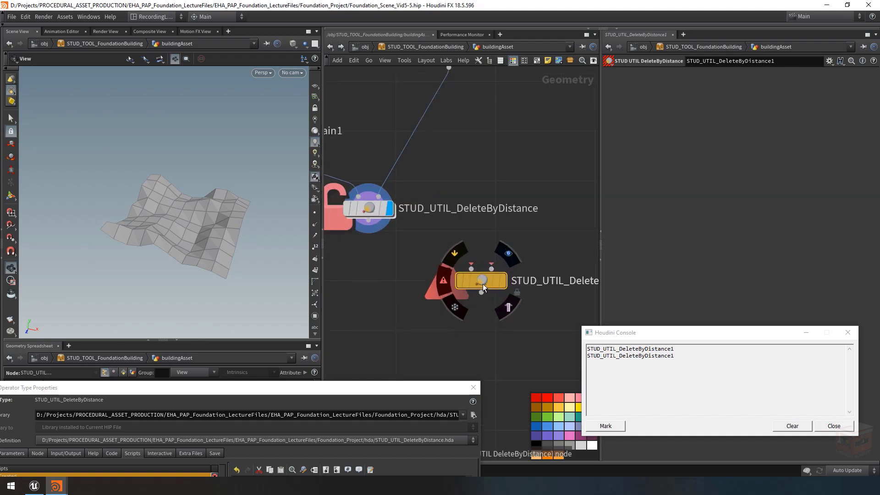
{"action": "scroll", "coordinate": [483, 284], "scroll_direction": "down", "scroll_amount": 4}
{"action": "middle_click_drag", "start_coordinate": [493, 320], "coordinate": [489, 323]}
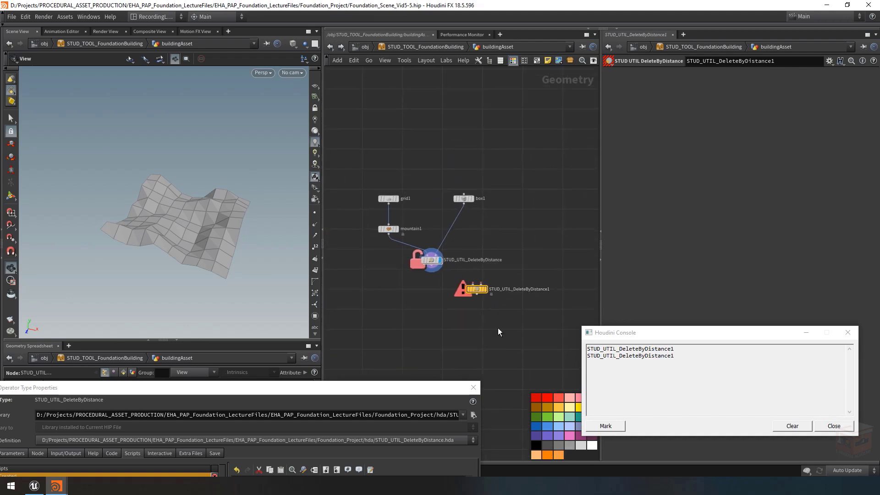
Comment out the print node line of the OnCreated script with # and apply the change.
{"action": "left_click_drag", "start_coordinate": [434, 391], "coordinate": [500, 149]}
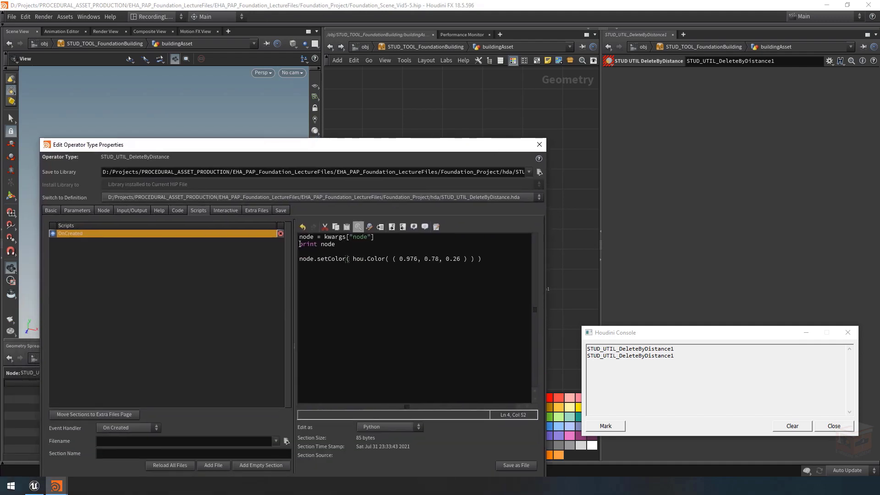
{"action": "left_click", "coordinate": [301, 244]}
{"action": "type", "text": "#"}
{"action": "key", "text": "End"}
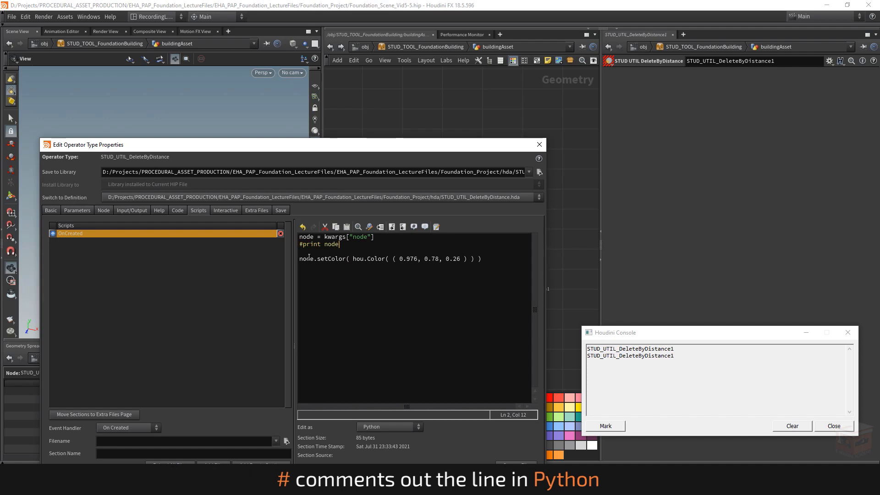
{"action": "left_click_drag", "start_coordinate": [433, 145], "coordinate": [414, 91]}
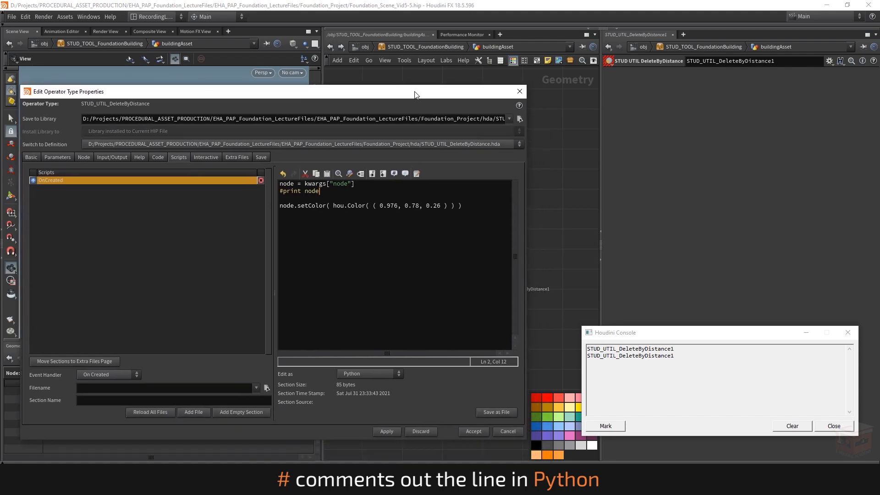
{"action": "left_click", "coordinate": [396, 431]}
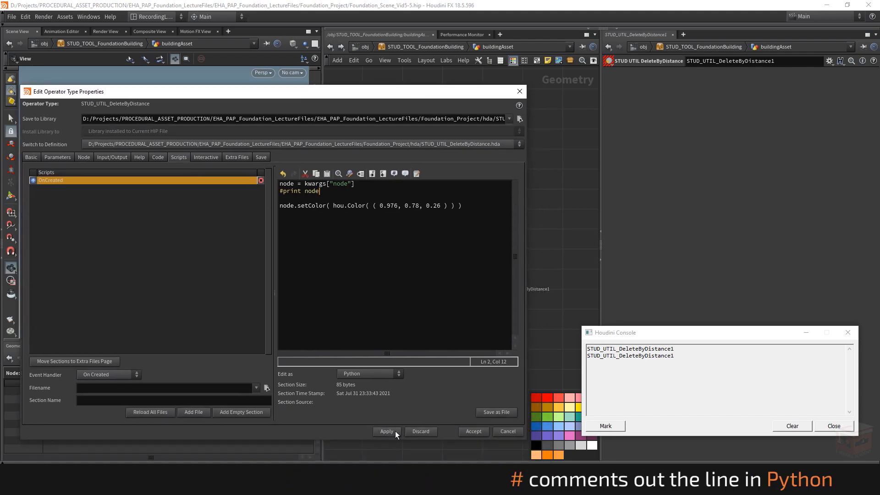
Replace the STUD_UTIL_DeleteByDistance1 test node with a fresh STUD UTIL DeleteByDistance node to check that nothing more is printed.
{"action": "left_click_drag", "start_coordinate": [454, 93], "coordinate": [421, 411]}
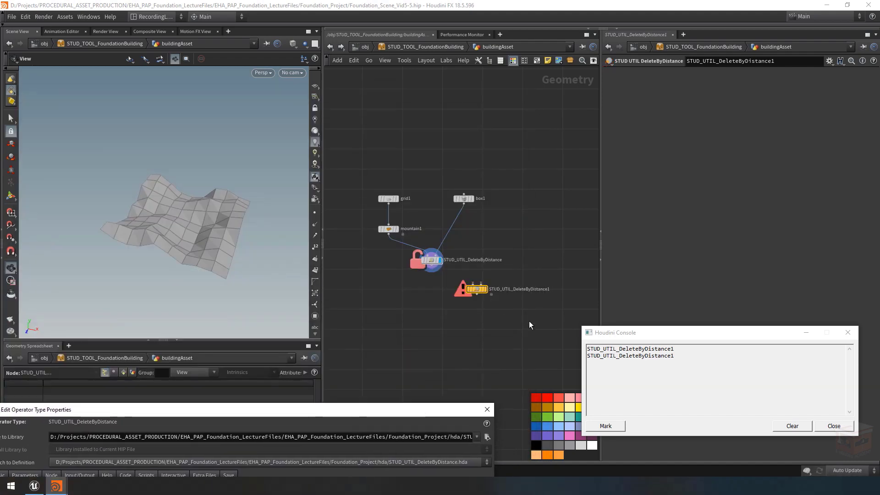
{"action": "key", "text": "Delete"}
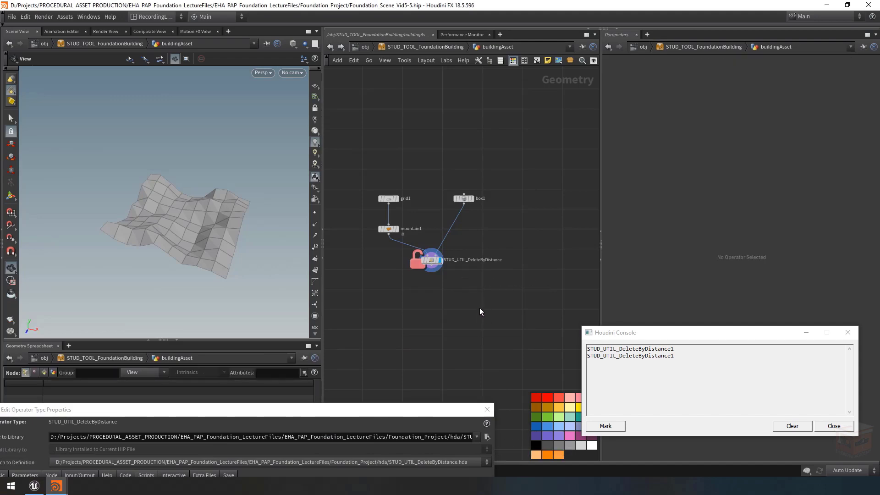
{"action": "key", "text": "Tab"}
{"action": "key", "text": "Escape"}
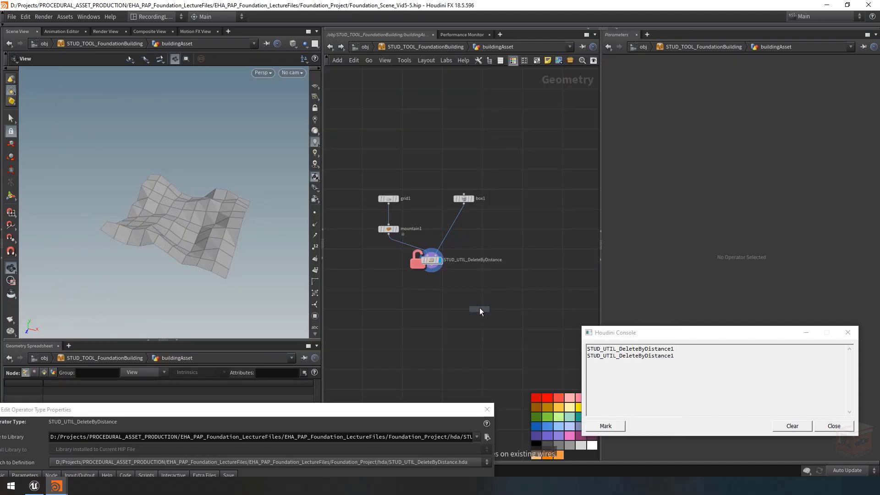
{"action": "left_click", "coordinate": [479, 310]}
{"action": "left_click_drag", "start_coordinate": [493, 315], "coordinate": [474, 301]}
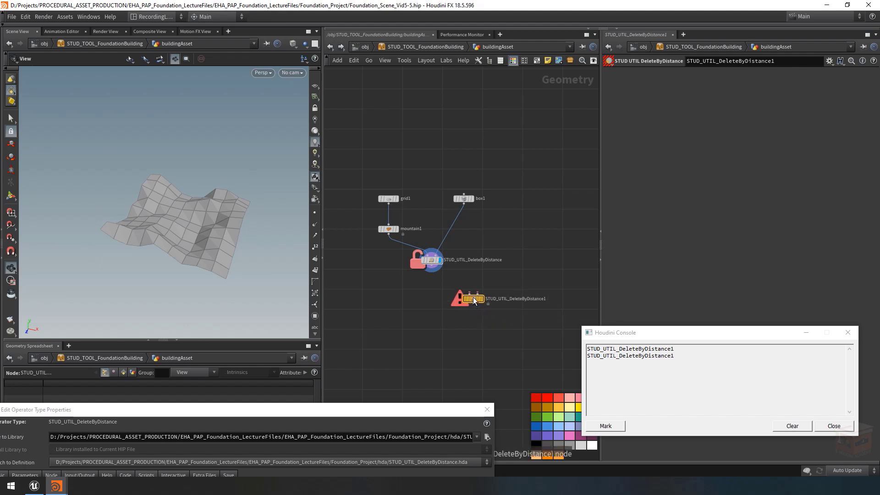
{"action": "scroll", "coordinate": [474, 299], "scroll_direction": "up", "scroll_amount": 2}
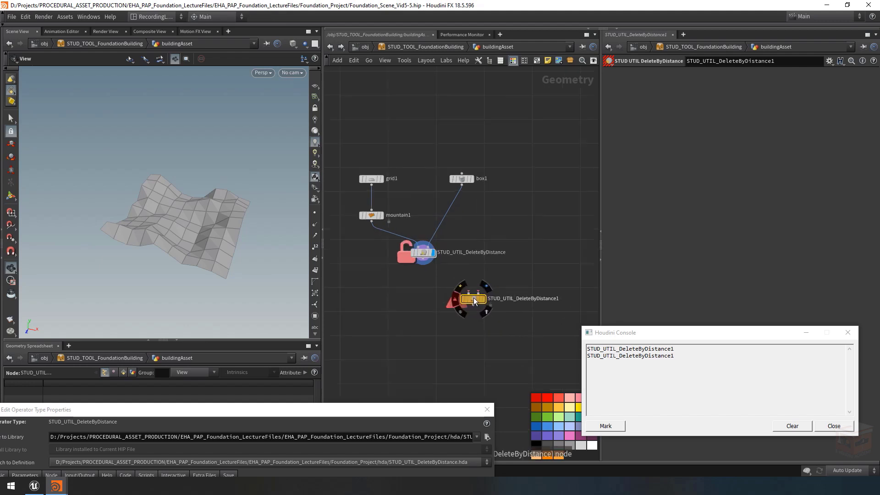
Clear and close the Houdini Console, and delete the STUD_UTIL_DeleteByDistance1 test node.
{"action": "left_click", "coordinate": [791, 426]}
{"action": "left_click", "coordinate": [847, 332]}
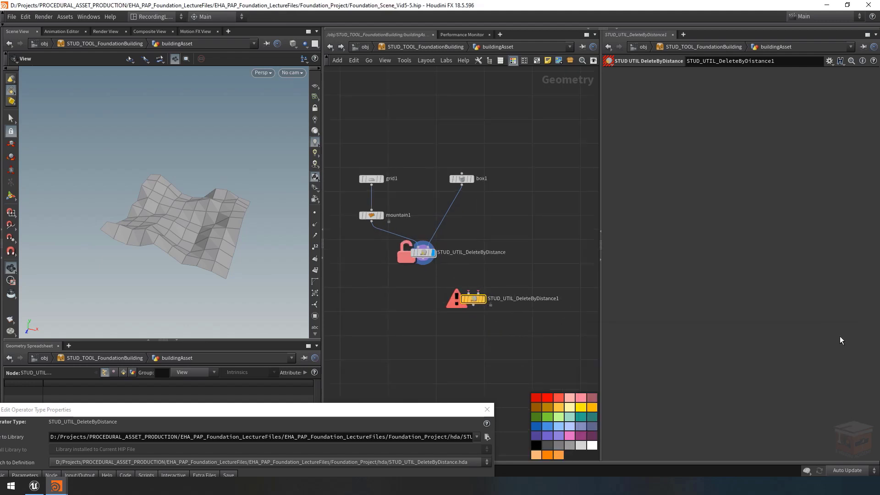
{"action": "key", "text": "Delete"}
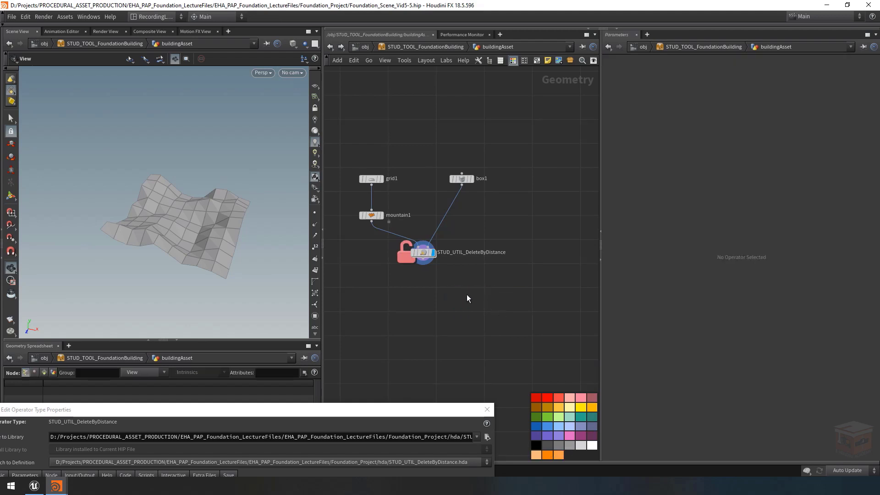
Close the operator type properties and select the STUD_UTIL_DeleteByDistance node in the network.
{"action": "key", "text": "h"}
{"action": "left_click", "coordinate": [486, 409]}
{"action": "scroll", "coordinate": [482, 331], "scroll_direction": "up", "scroll_amount": 2}
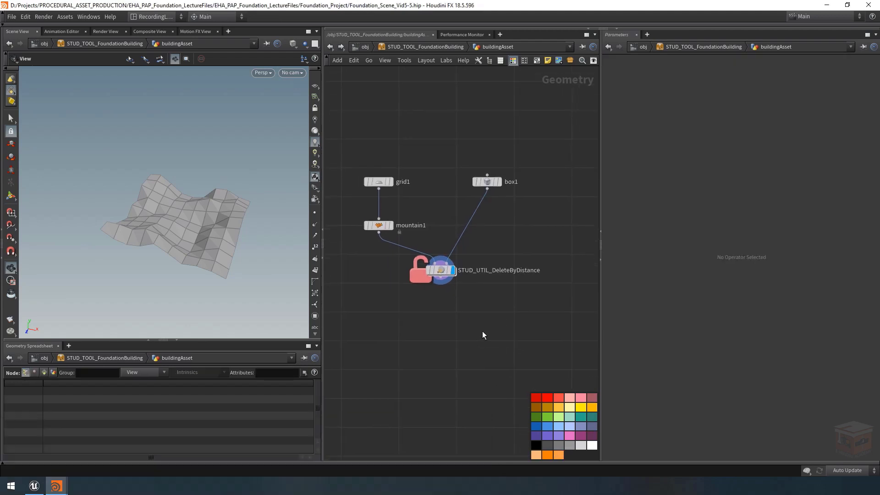
{"action": "left_click", "coordinate": [441, 270]}
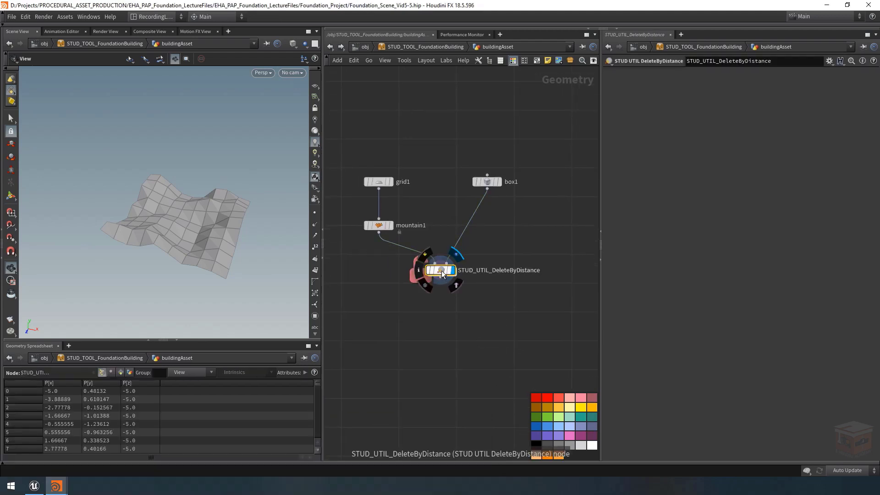
Enter the STUD_UTIL_DeleteByDistance network and spread its two input nodes and output0 apart to make room between them.
{"action": "middle_click_drag", "start_coordinate": [464, 304], "coordinate": [468, 313]}
{"action": "scroll", "coordinate": [443, 279], "scroll_direction": "up", "scroll_amount": 1}
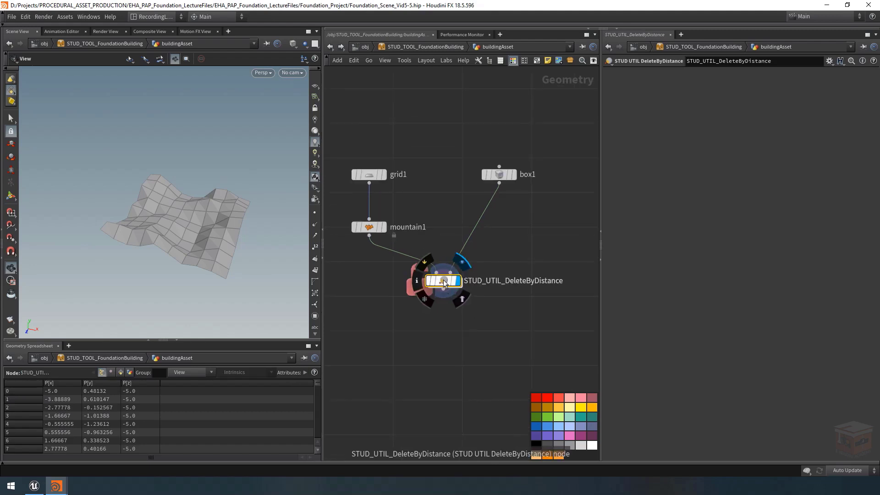
{"action": "double_click", "coordinate": [443, 281]}
{"action": "scroll", "coordinate": [452, 285], "scroll_direction": "down", "scroll_amount": 3}
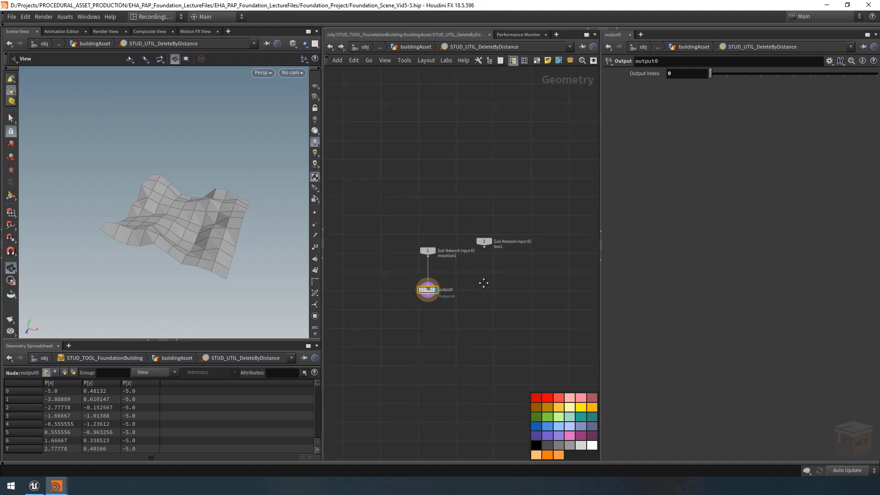
{"action": "left_click_drag", "start_coordinate": [419, 261], "coordinate": [420, 407]}
{"action": "middle_click_drag", "start_coordinate": [441, 378], "coordinate": [415, 360]}
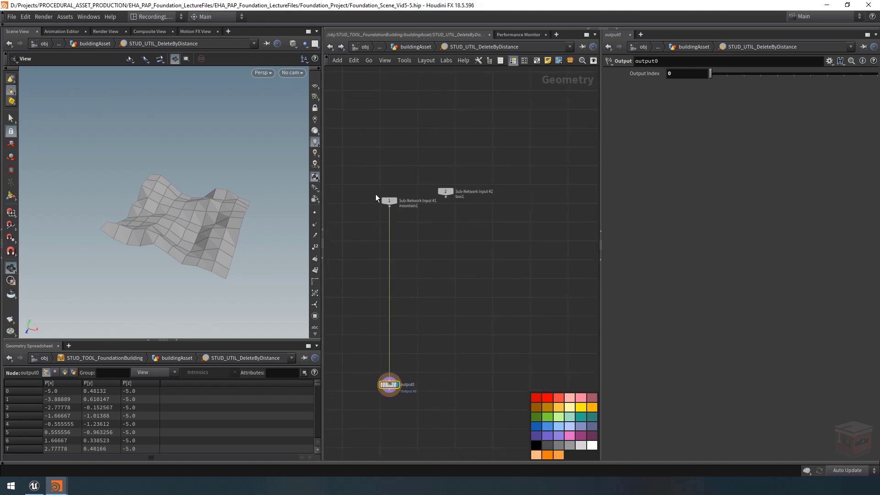
{"action": "left_click_drag", "start_coordinate": [390, 199], "coordinate": [356, 185]}
{"action": "left_click_drag", "start_coordinate": [453, 191], "coordinate": [467, 181]}
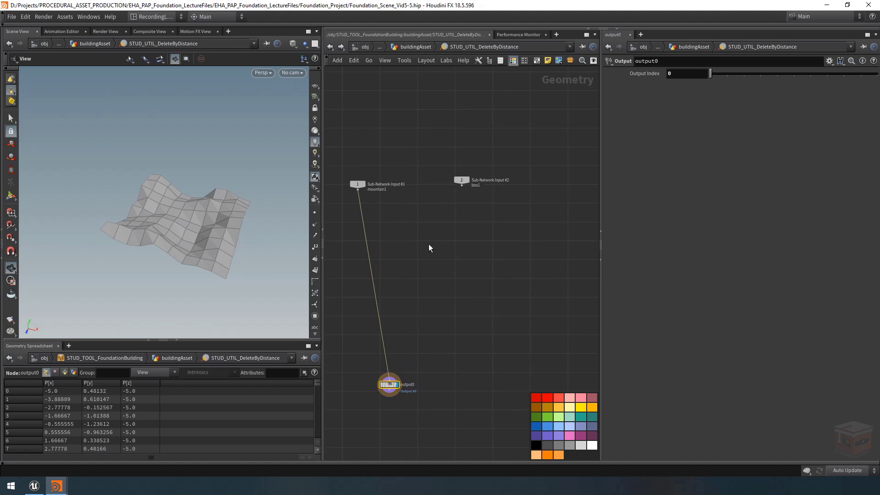
{"action": "middle_click_drag", "start_coordinate": [428, 244], "coordinate": [442, 254]}
{"action": "left_click_drag", "start_coordinate": [481, 186], "coordinate": [480, 191]}
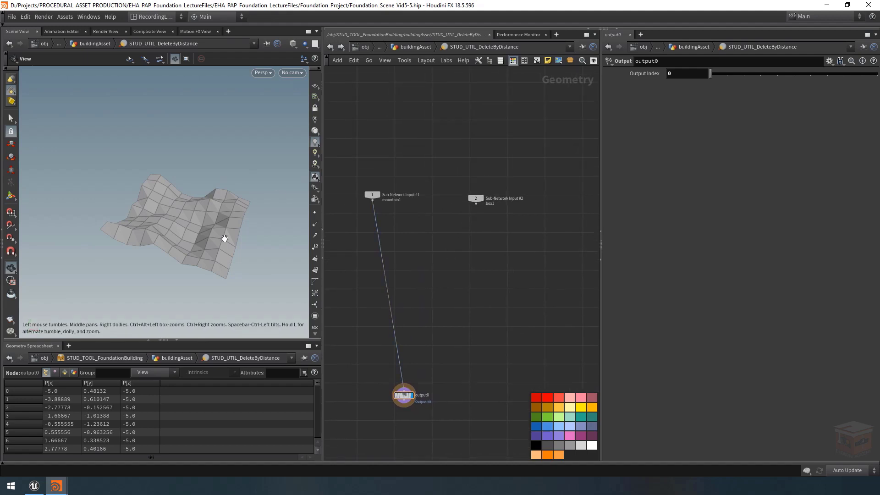
{"action": "left_click_drag", "start_coordinate": [226, 236], "coordinate": [201, 221]}
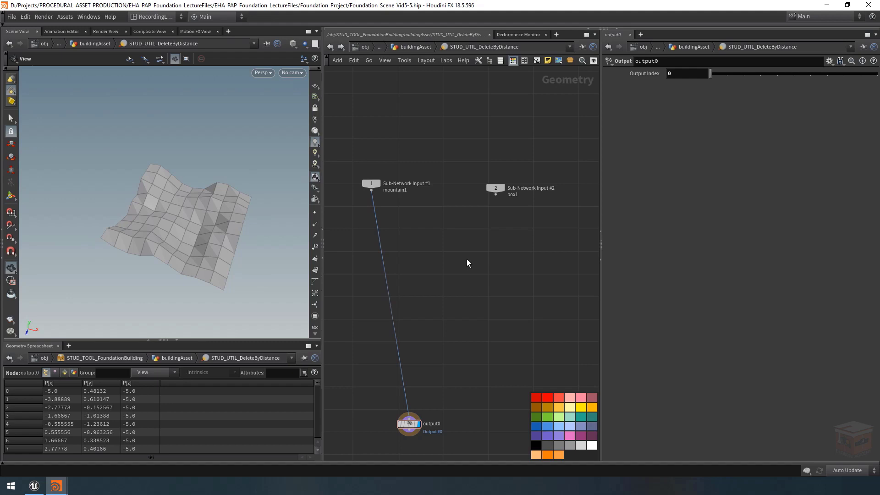
Insert a Null node on the wire between Sub-Network Input #1 and output0, directly below the input.
{"action": "key", "text": "Tab"}
{"action": "type", "text": "null"}
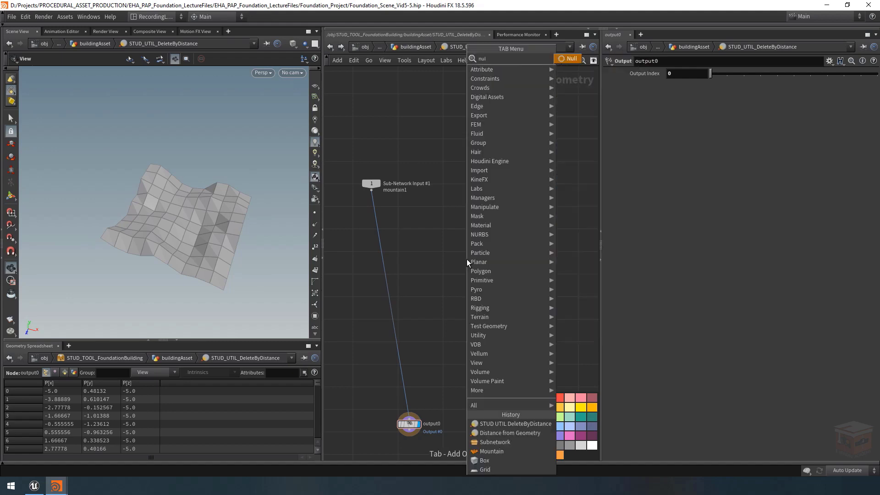
{"action": "key", "text": "Return"}
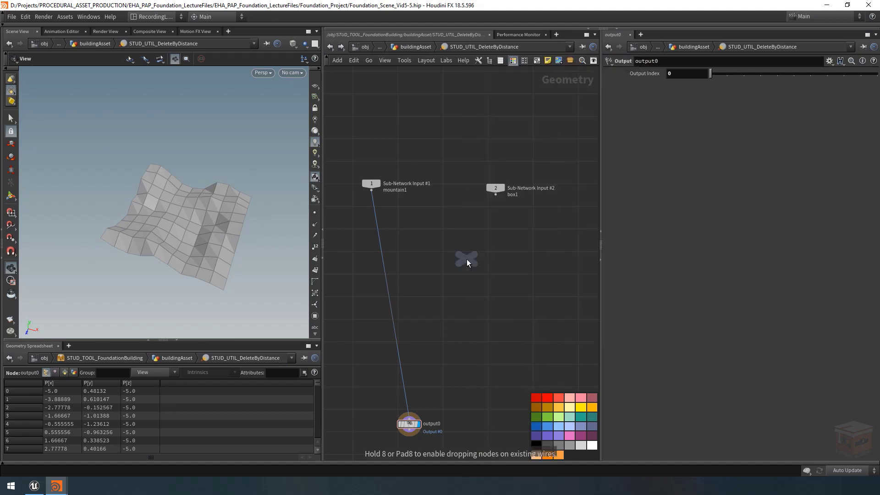
{"action": "left_click", "coordinate": [396, 224]}
{"action": "mouse_move", "coordinate": [377, 223]}
{"action": "left_mouse_down"}
{"action": "mouse_move", "coordinate": [400, 223]}
{"action": "mouse_move", "coordinate": [372, 224]}
{"action": "left_mouse_up"}
Rename the null below the first input as geometryToManipulate.
{"action": "key", "text": "F2"}
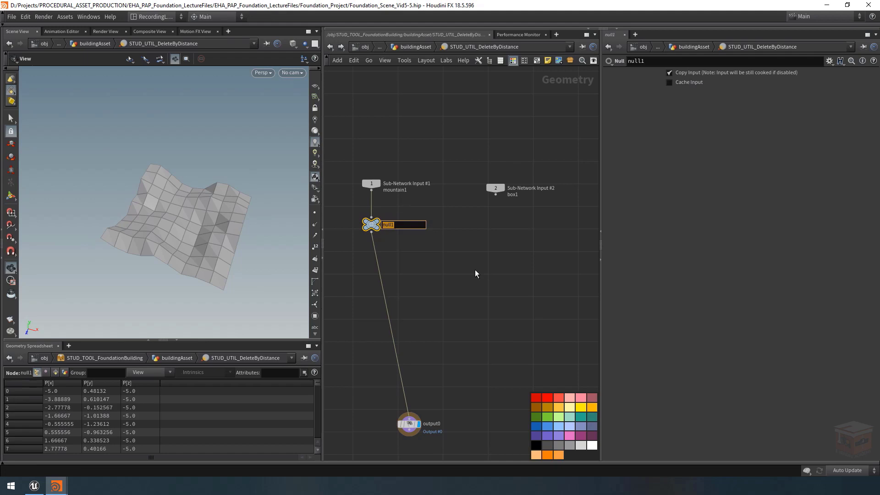
{"action": "type", "text": "geoem"}
{"action": "key", "text": "BackSpace"}
{"action": "key", "text": "BackSpace"}
{"action": "type", "text": "metryToManipulate"}
{"action": "key", "text": "Return"}
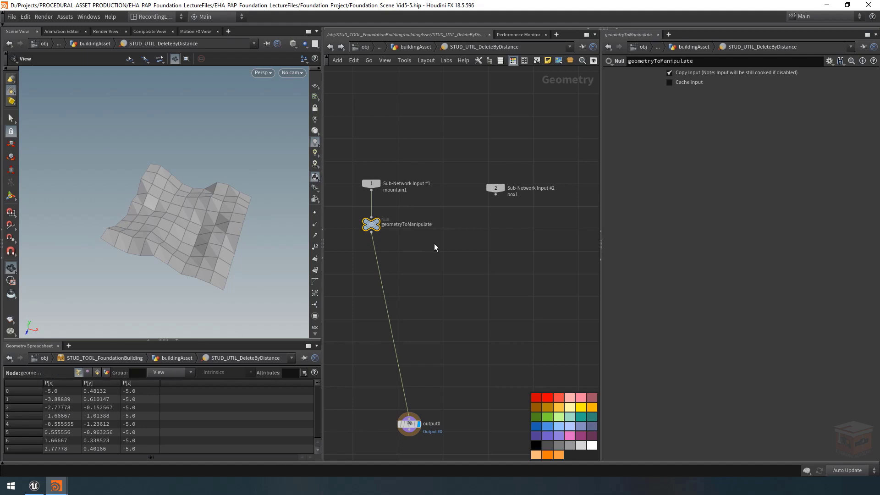
Add a second Null node below Sub-Network Input #2 and wire that input into it.
{"action": "left_click", "coordinate": [493, 238]}
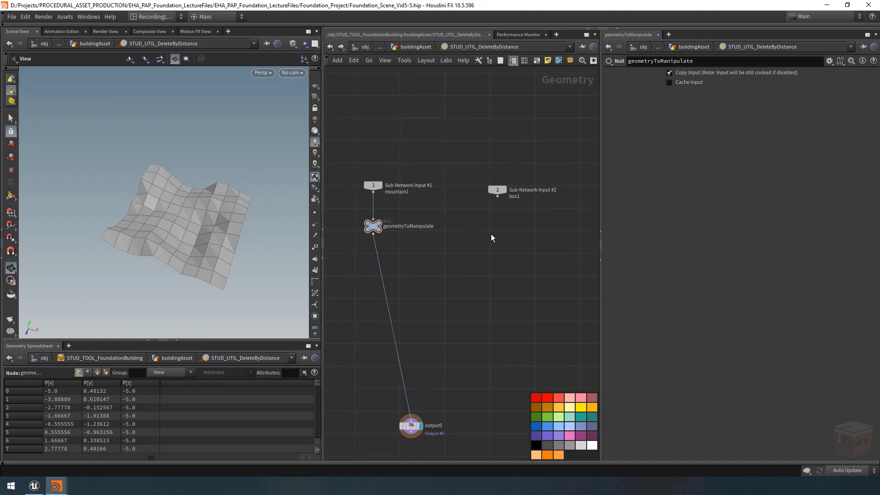
{"action": "key", "text": "Tab"}
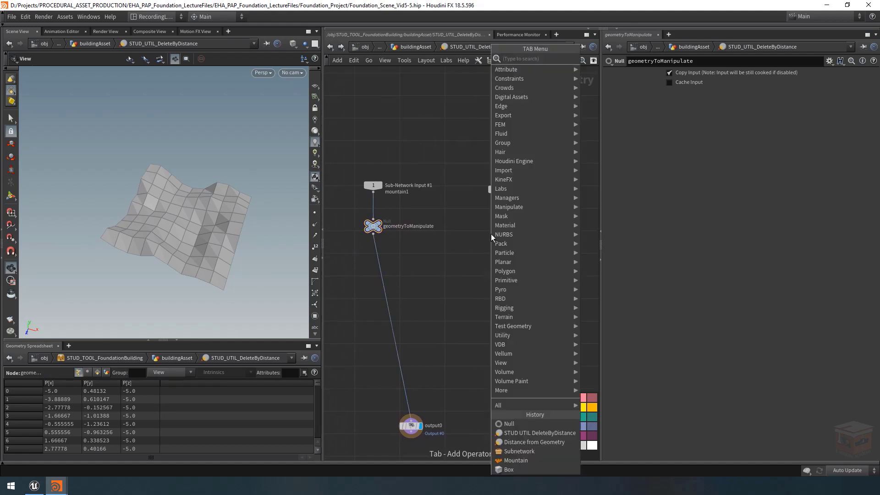
{"action": "type", "text": "null"}
{"action": "key", "text": "Return"}
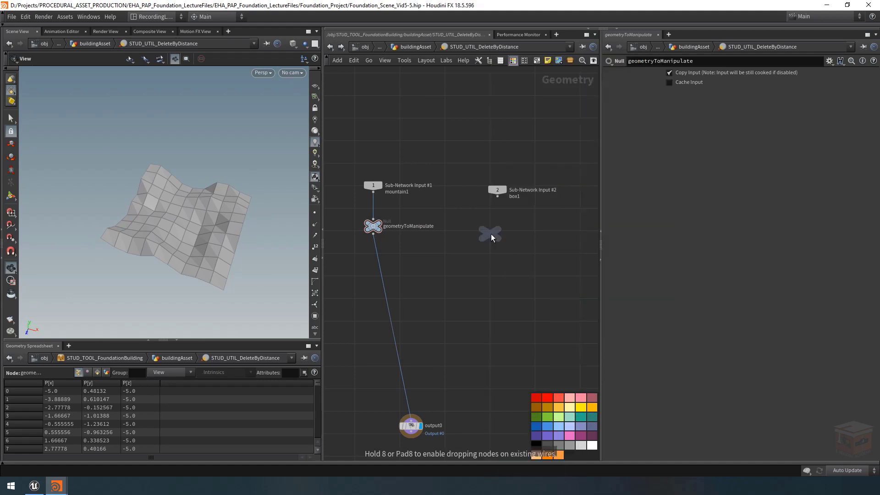
{"action": "left_click", "coordinate": [498, 231]}
{"action": "left_click", "coordinate": [497, 196]}
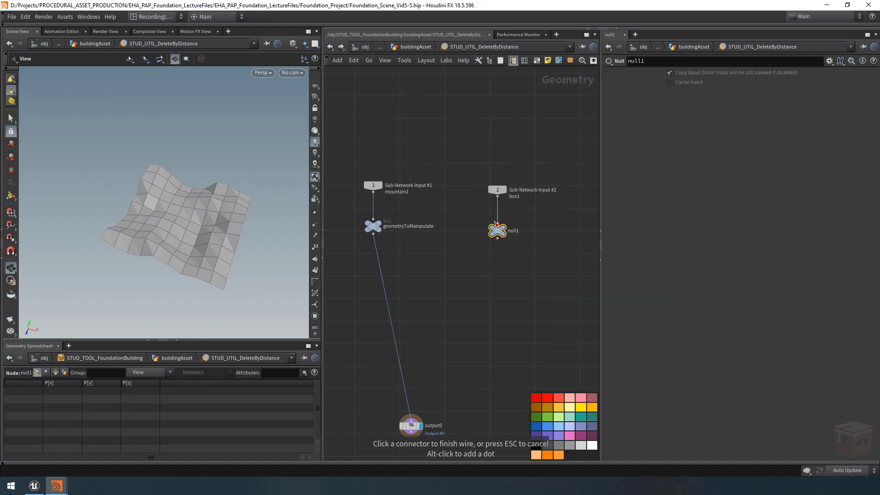
{"action": "left_click", "coordinate": [497, 224]}
Rename the null below the second input as selectionGeometry and deselect it.
{"action": "left_click", "coordinate": [512, 232]}
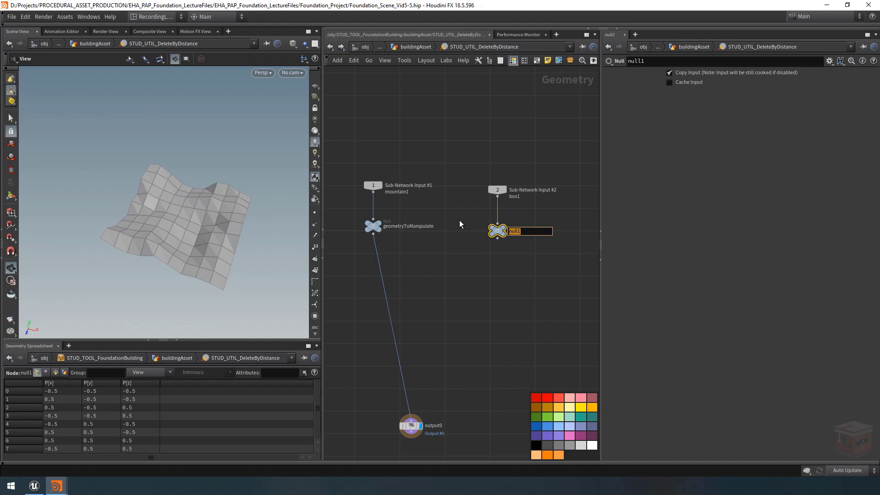
{"action": "type", "text": "selectionGeometry"}
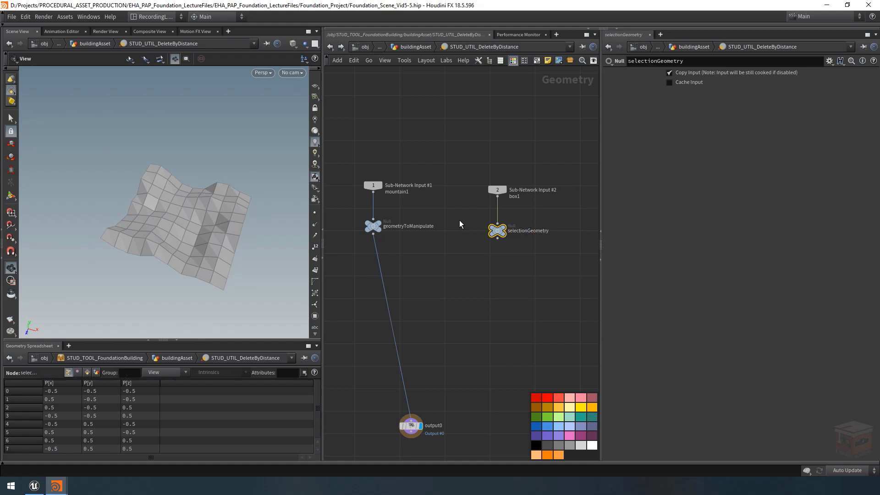
{"action": "key", "text": "Return"}
{"action": "left_click", "coordinate": [460, 219]}
{"action": "middle_click_drag", "start_coordinate": [469, 258], "coordinate": [466, 254]}
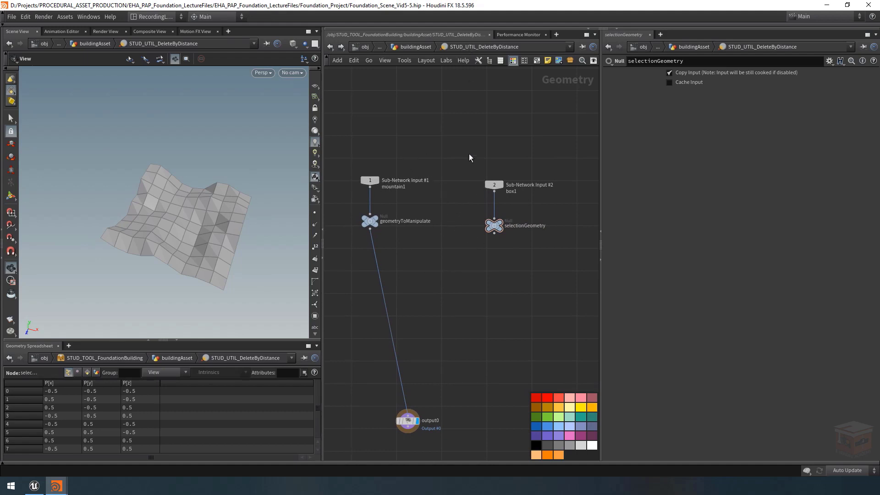
Return to the buildingAsset network and open the input and output label settings in STUD_UTIL_DeleteByDistance's type properties.
{"action": "left_click", "coordinate": [423, 46]}
{"action": "scroll", "coordinate": [481, 263], "scroll_direction": "up", "scroll_amount": 5}
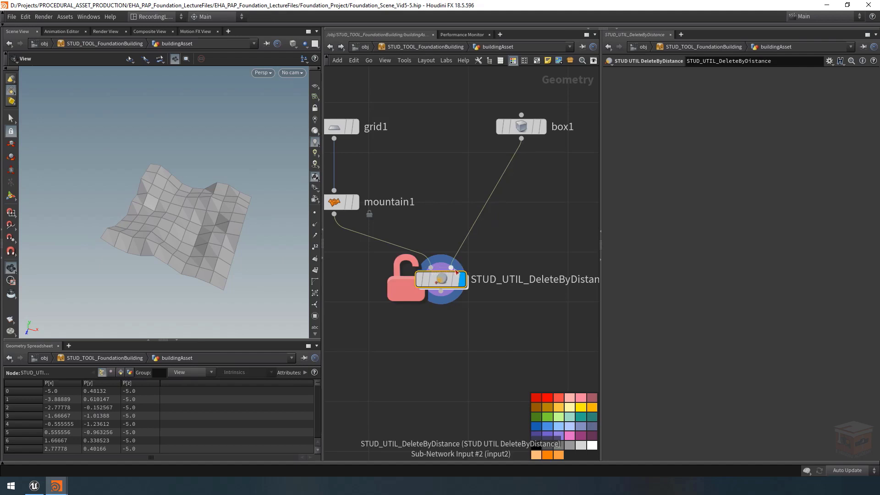
{"action": "scroll", "coordinate": [454, 271], "scroll_direction": "down", "scroll_amount": 5}
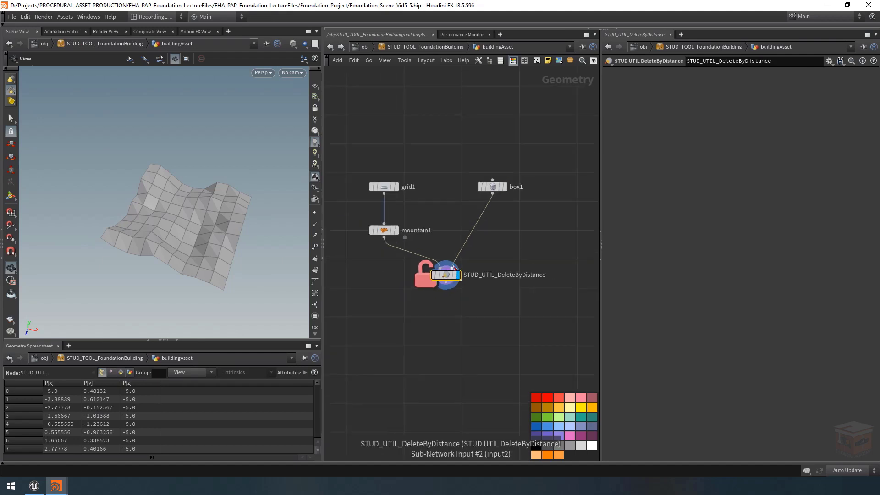
{"action": "right_click", "coordinate": [443, 274]}
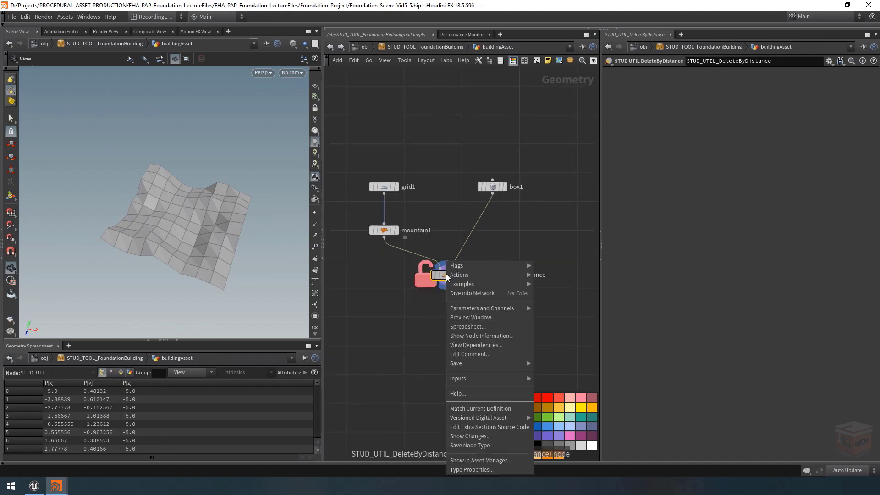
{"action": "left_click", "coordinate": [514, 469]}
{"action": "left_click_drag", "start_coordinate": [417, 412], "coordinate": [533, 75]}
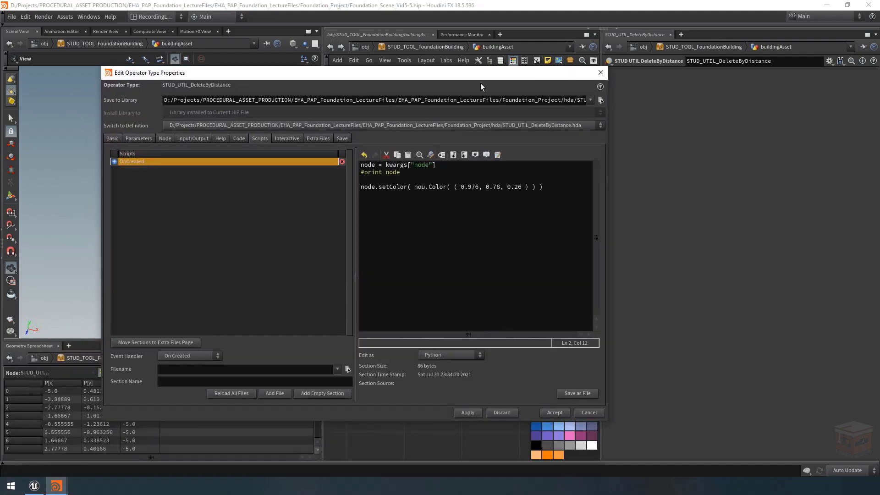
{"action": "left_click", "coordinate": [199, 140]}
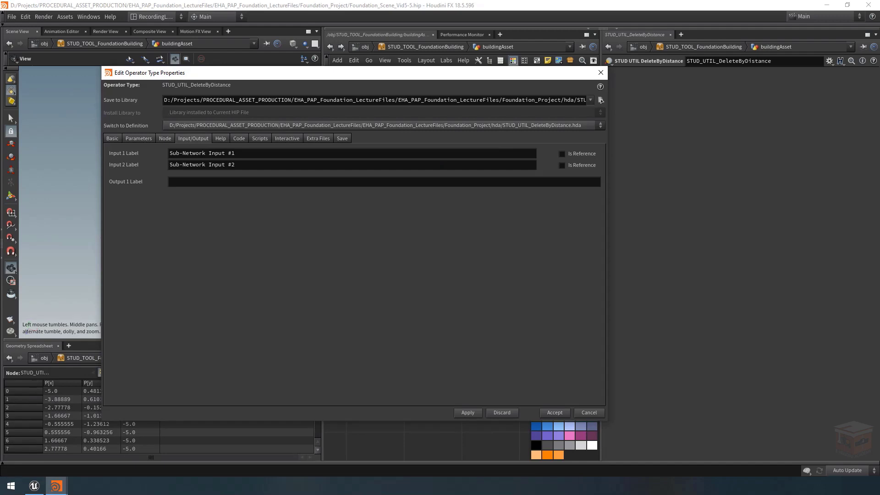
Label the asset's first input Geometry To Manipulate and its second input Cutting Geometry.
{"action": "left_click_drag", "start_coordinate": [257, 153], "coordinate": [149, 151]}
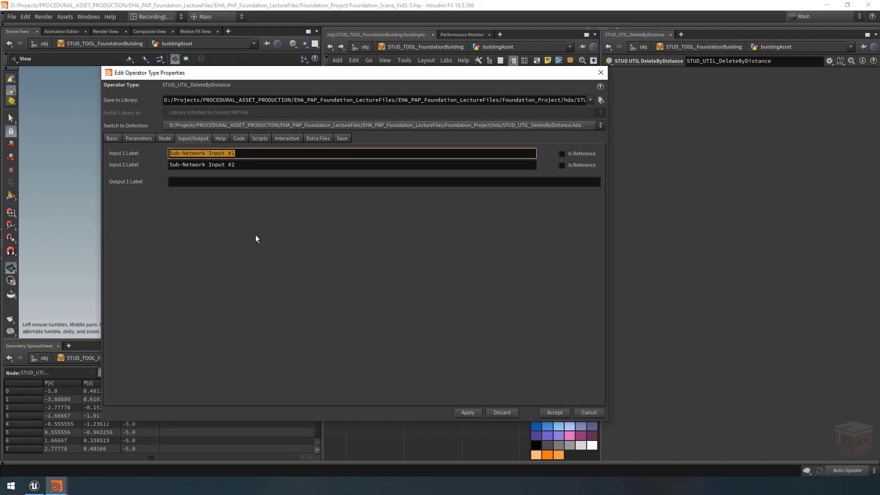
{"action": "type", "text": "Geo"}
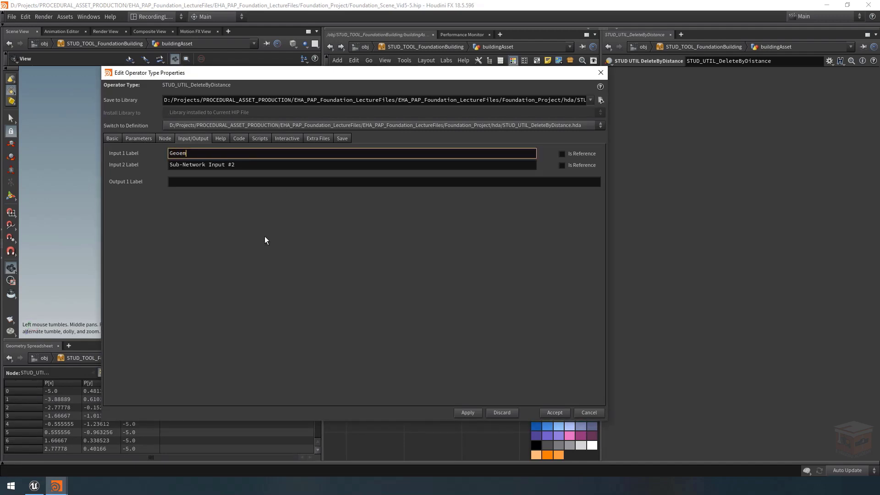
{"action": "type", "text": "metry To Manipulate"}
{"action": "key", "text": "Tab"}
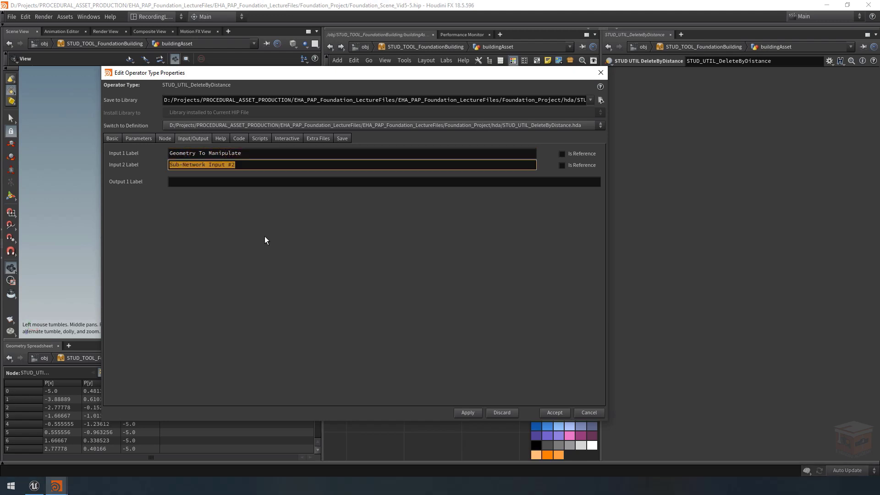
{"action": "type", "text": "Cut"}
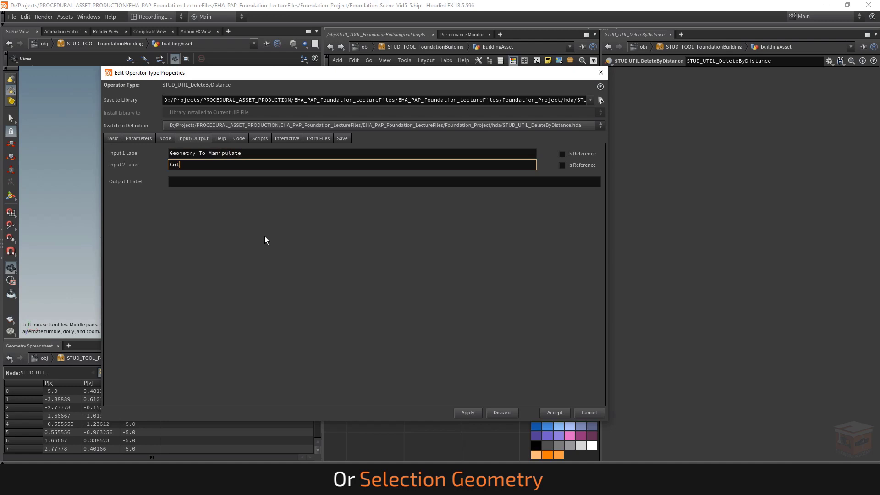
{"action": "type", "text": "ting Geometry"}
{"action": "key", "text": "Tab"}
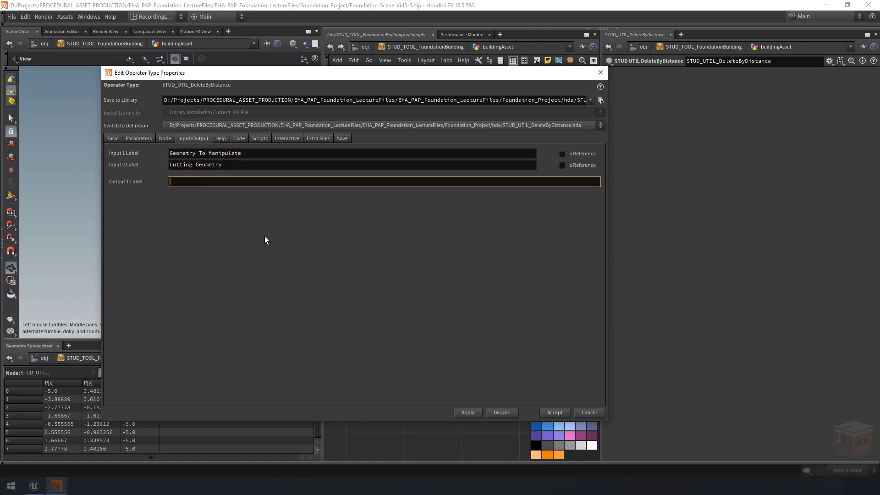
Label the asset's output as Output and apply the type property changes.
{"action": "type", "text": "Output"}
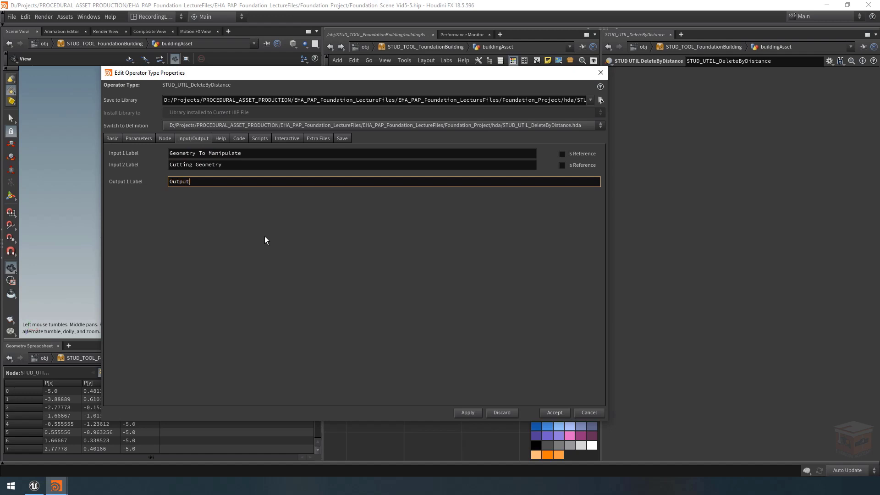
{"action": "key", "text": "Return"}
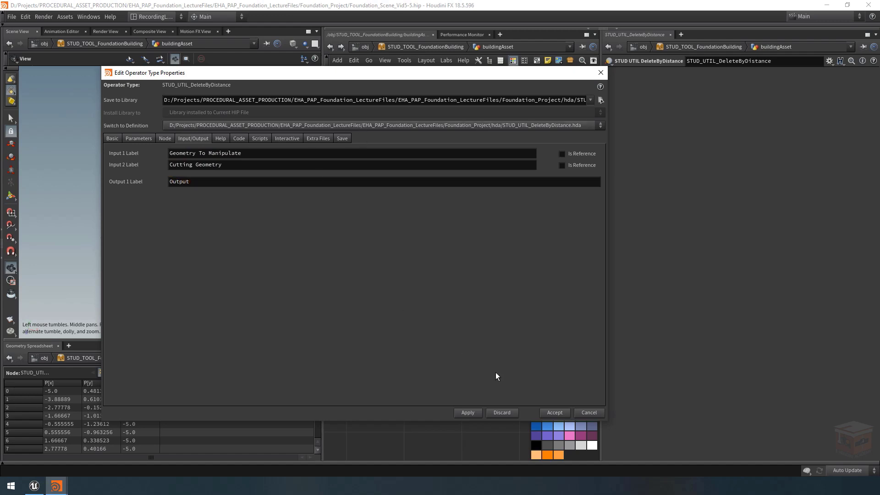
{"action": "left_click", "coordinate": [468, 413]}
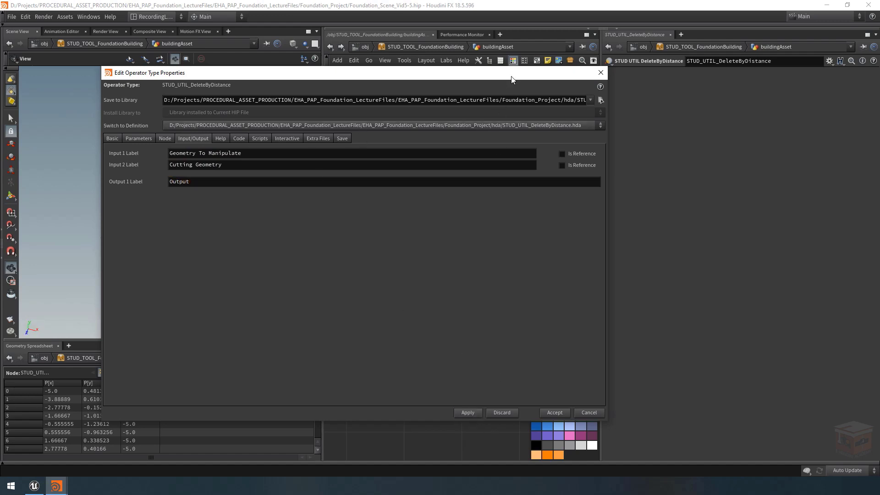
Check the new input labels on the STUD_UTIL_DeleteByDistance node's connectors and enter its network.
{"action": "left_click_drag", "start_coordinate": [512, 79], "coordinate": [418, 412]}
{"action": "scroll", "coordinate": [435, 268], "scroll_direction": "up", "scroll_amount": 3}
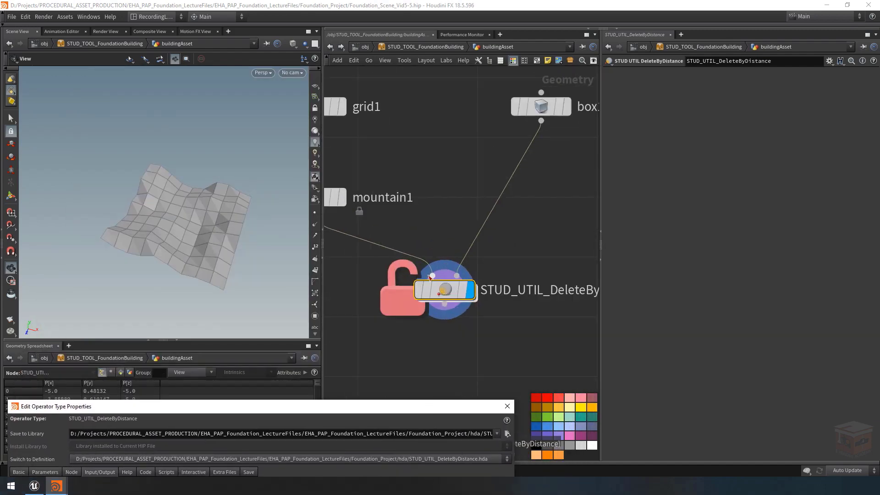
{"action": "left_click", "coordinate": [431, 272]}
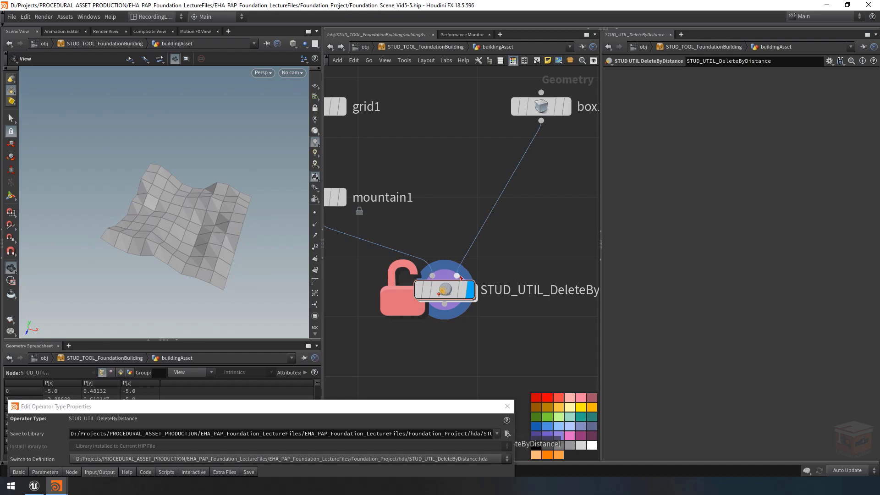
{"action": "left_click_drag", "start_coordinate": [453, 402], "coordinate": [282, 371]}
{"action": "double_click", "coordinate": [445, 289]}
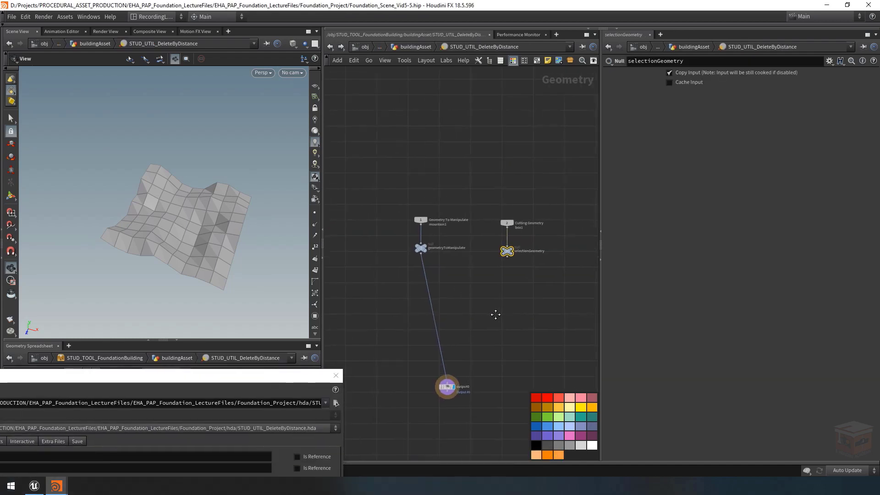
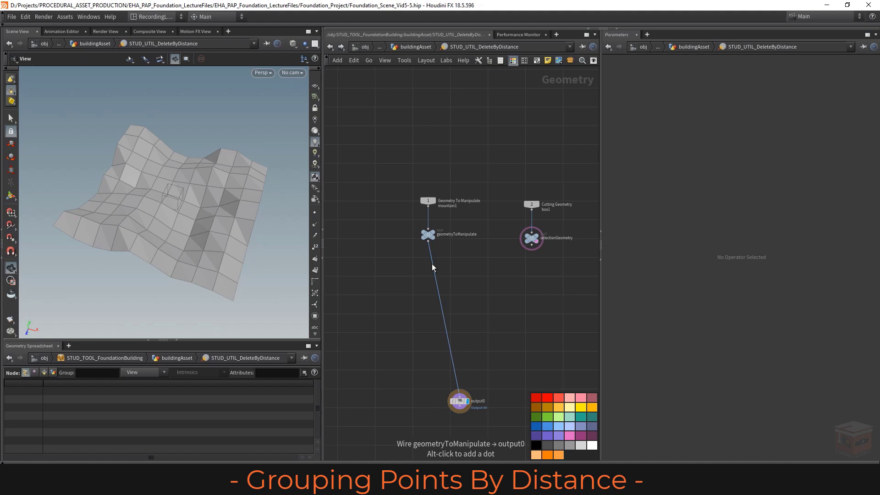
{"action": "scroll", "coordinate": [464, 314], "scroll_direction": "up", "scroll_amount": 1}
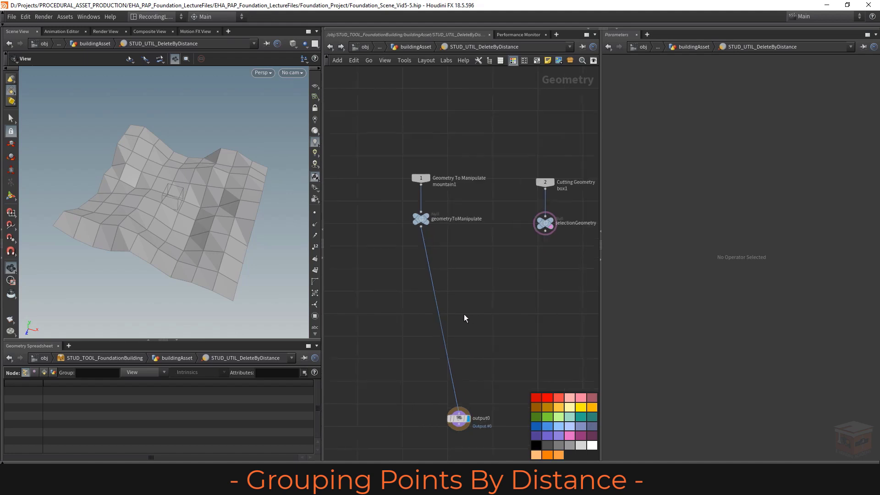
Add a network box between the geometryToManipulate null and output0, enlarge it and title it Find Nearby Points.
{"action": "middle_click_drag", "start_coordinate": [477, 303], "coordinate": [454, 294]}
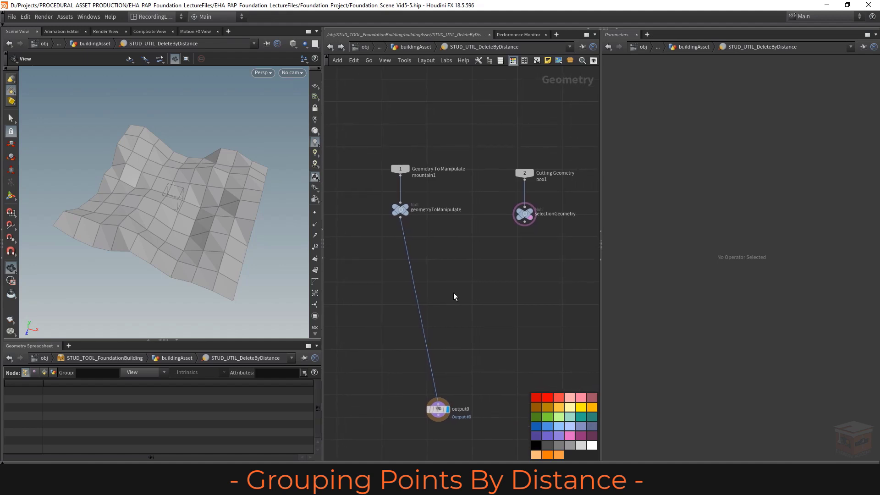
{"action": "scroll", "coordinate": [438, 284], "scroll_direction": "up", "scroll_amount": 1}
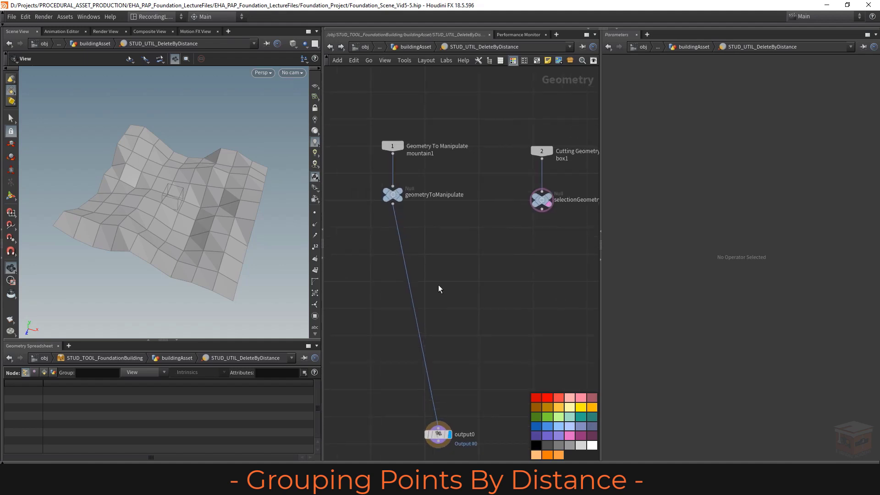
{"action": "left_click", "coordinate": [537, 61]}
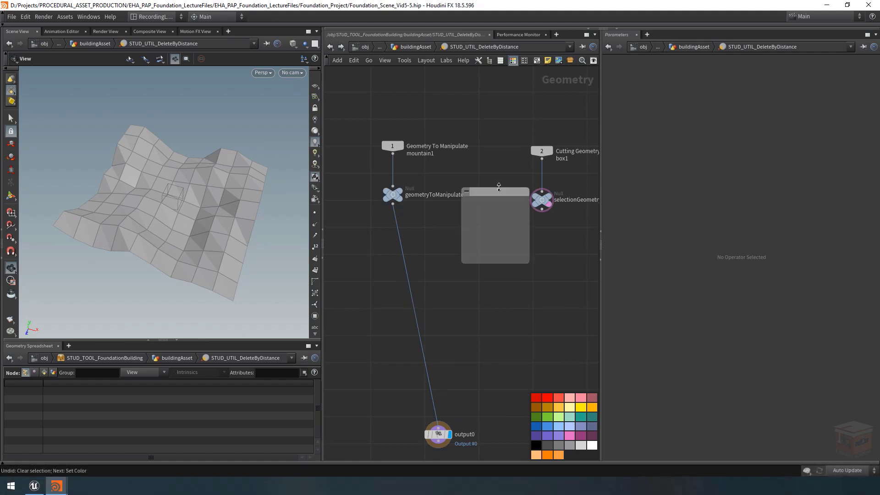
{"action": "left_click_drag", "start_coordinate": [499, 190], "coordinate": [390, 246]}
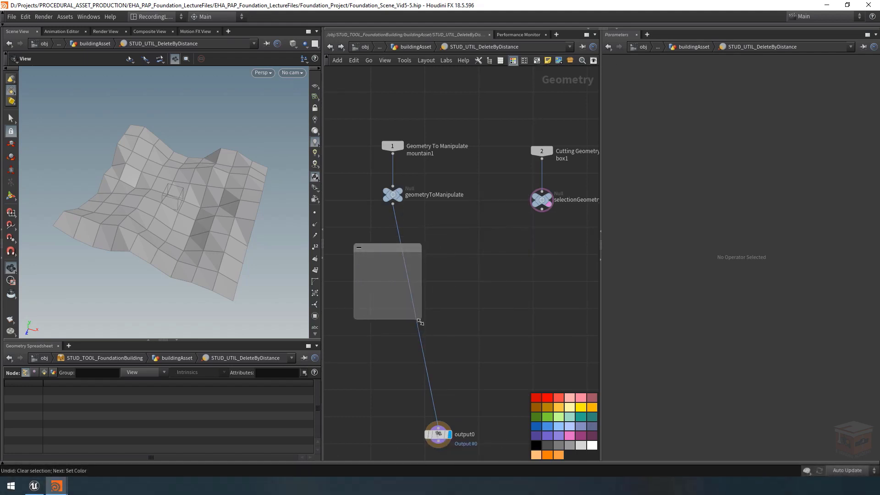
{"action": "left_click_drag", "start_coordinate": [420, 322], "coordinate": [466, 381]}
{"action": "double_click", "coordinate": [383, 248]}
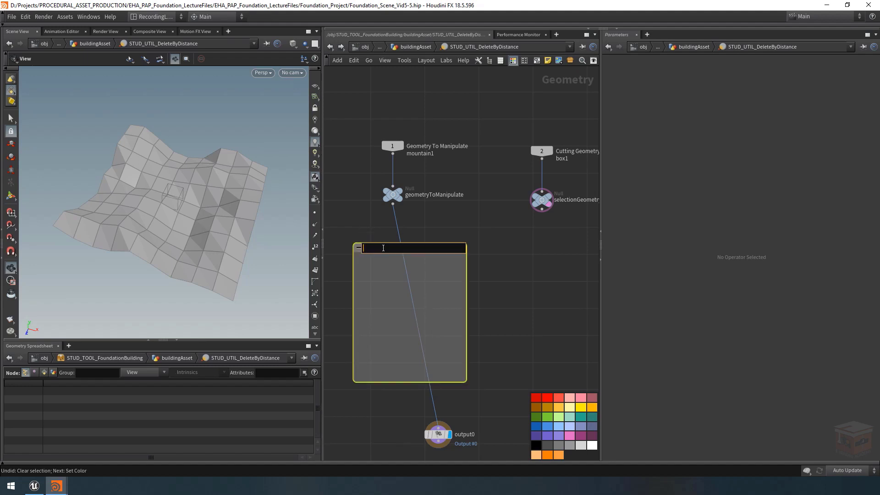
{"action": "type", "text": "Find Nearby Points"}
{"action": "key", "text": "Return"}
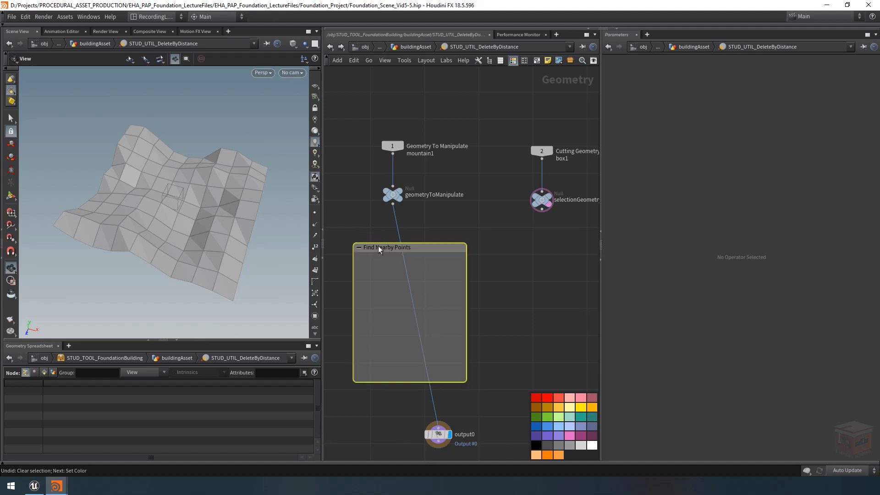
Add a Group node inside the Find Nearby Points box and connect its first input to the selectionGeometry null.
{"action": "mouse_move", "coordinate": [504, 290]}
{"action": "middle_mouse_down"}
{"action": "mouse_move", "coordinate": [506, 283]}
{"action": "mouse_move", "coordinate": [497, 287]}
{"action": "middle_mouse_up"}
{"action": "left_click", "coordinate": [423, 291]}
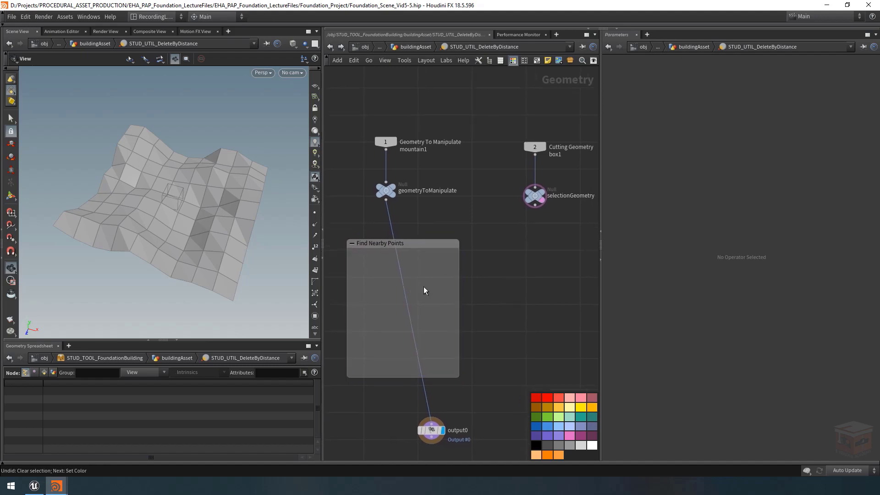
{"action": "key", "text": "Tab"}
{"action": "type", "text": "group"}
{"action": "key", "text": "Return"}
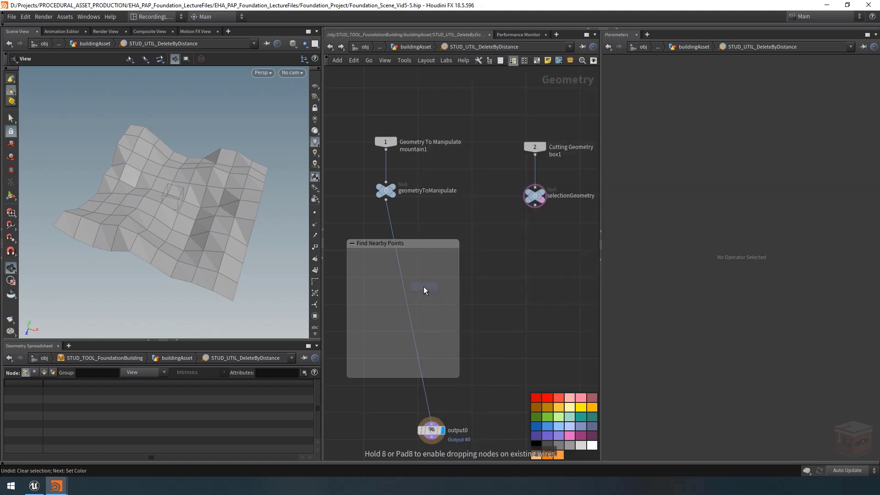
{"action": "left_click", "coordinate": [423, 287]}
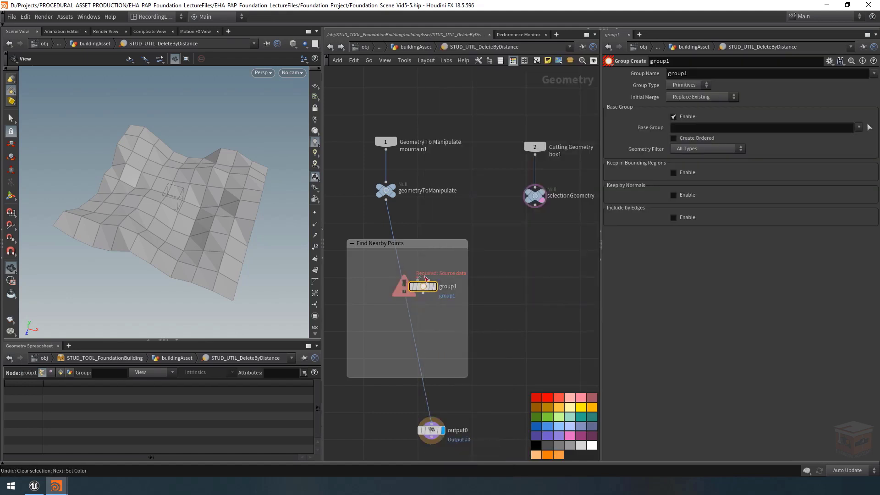
{"action": "left_click", "coordinate": [417, 279]}
{"action": "left_click", "coordinate": [535, 208]}
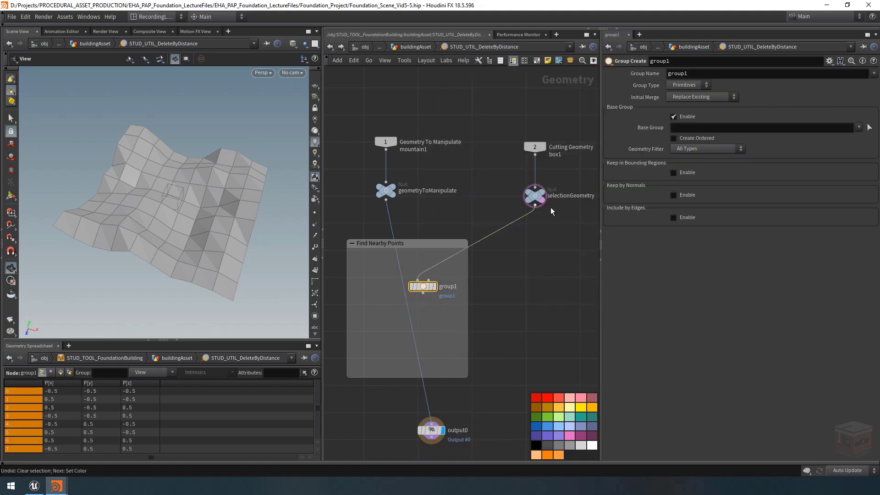
Display the new Group node, shift it slightly within the network box and rename it exclude_Group.
{"action": "left_click", "coordinate": [433, 287]}
{"action": "left_click_drag", "start_coordinate": [425, 291], "coordinate": [434, 281]}
{"action": "double_click", "coordinate": [457, 278]}
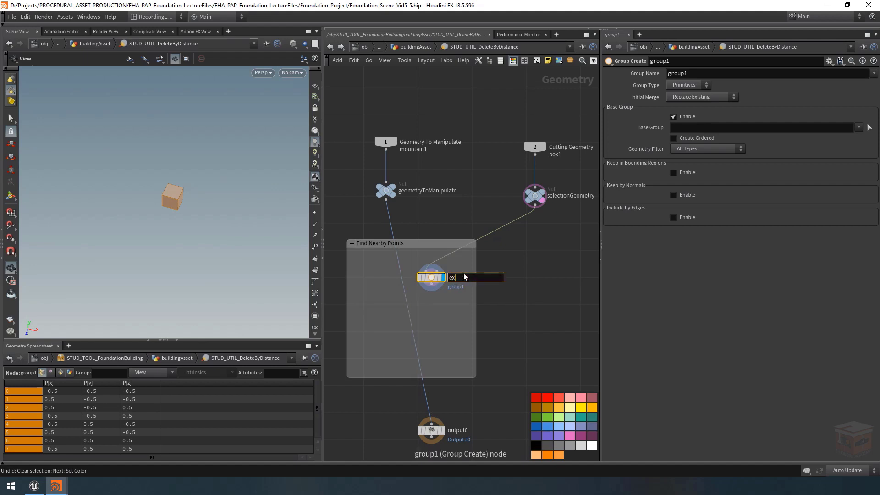
{"action": "type", "text": "exclude_Group"}
{"action": "key", "text": "Return"}
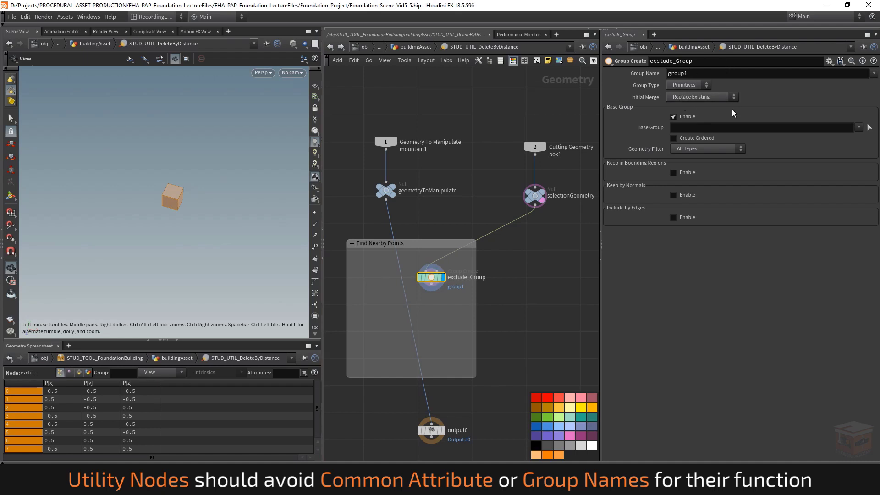
Move the output0 node further down, roughly in line with geometryToManipulate, to leave more room below the network box.
{"action": "scroll", "coordinate": [514, 270], "scroll_direction": "down", "scroll_amount": 4}
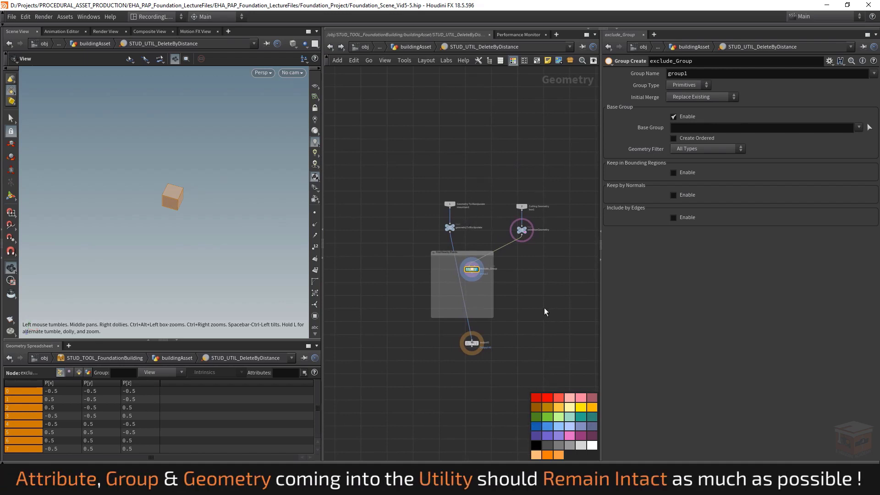
{"action": "middle_click_drag", "start_coordinate": [544, 306], "coordinate": [549, 310]}
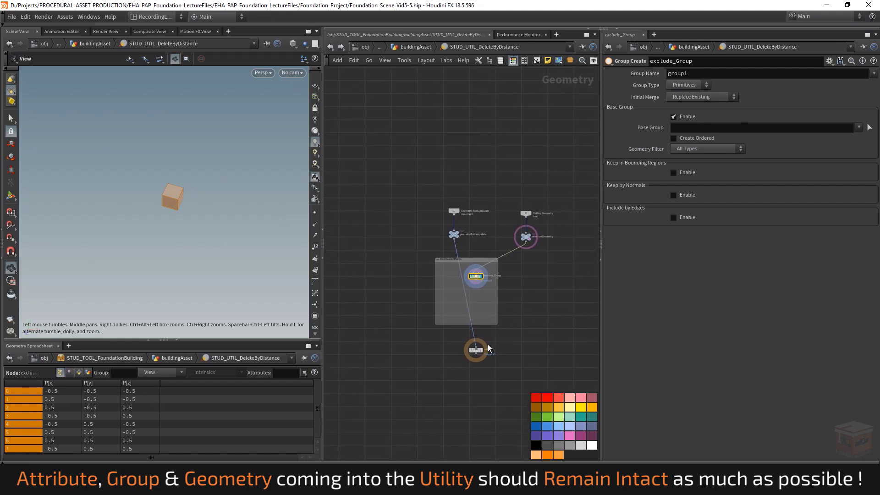
{"action": "left_click", "coordinate": [475, 363]}
{"action": "left_click_drag", "start_coordinate": [475, 350], "coordinate": [457, 399]}
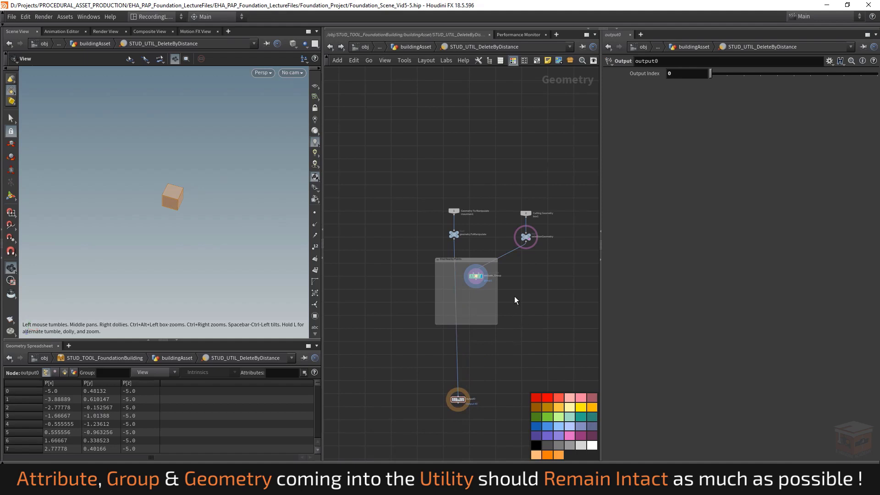
Set exclude_Group's group name to exclude_001 and its group type to Points.
{"action": "scroll", "coordinate": [494, 282], "scroll_direction": "up", "scroll_amount": 3}
{"action": "left_click", "coordinate": [463, 287]}
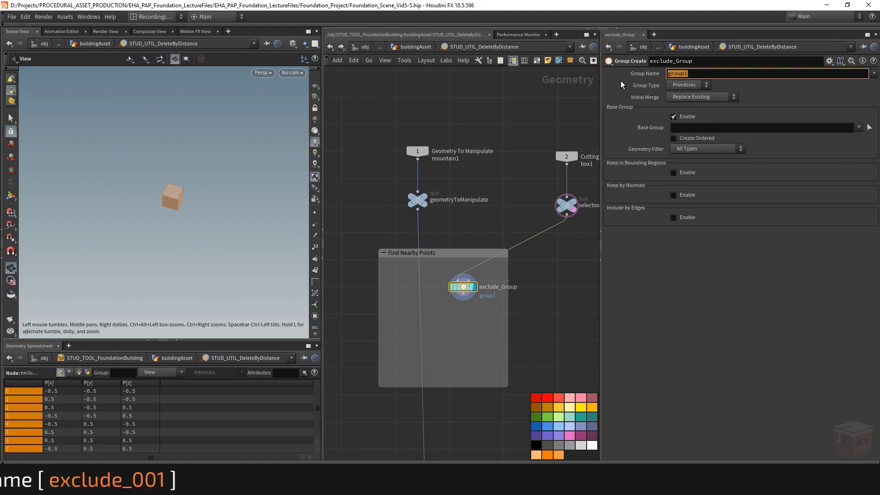
{"action": "type", "text": "exclude_001"}
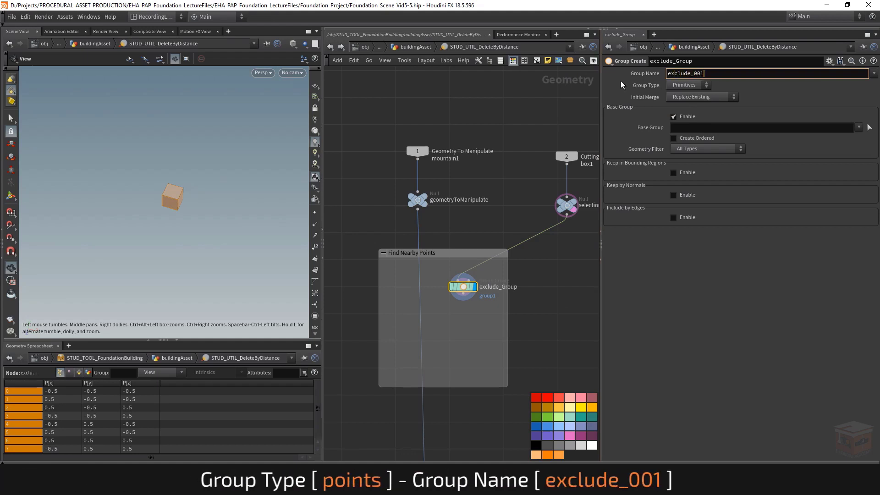
{"action": "key", "text": "Return"}
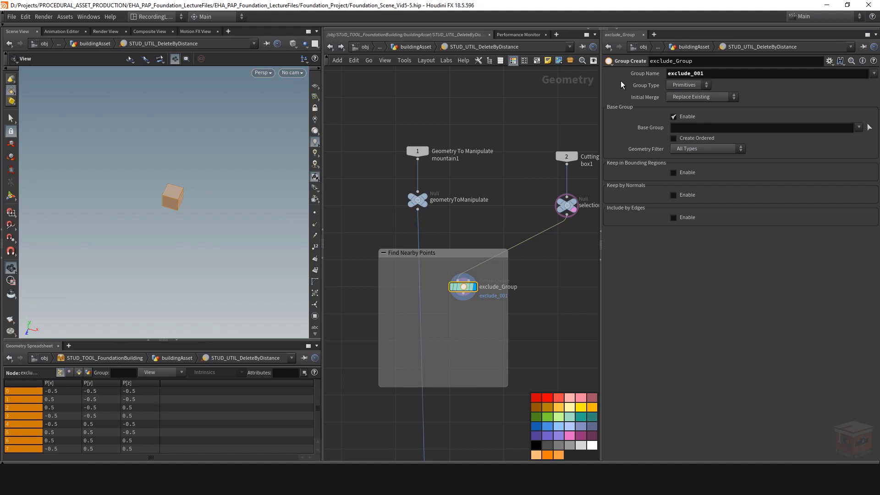
{"action": "key", "text": "ctrl+z"}
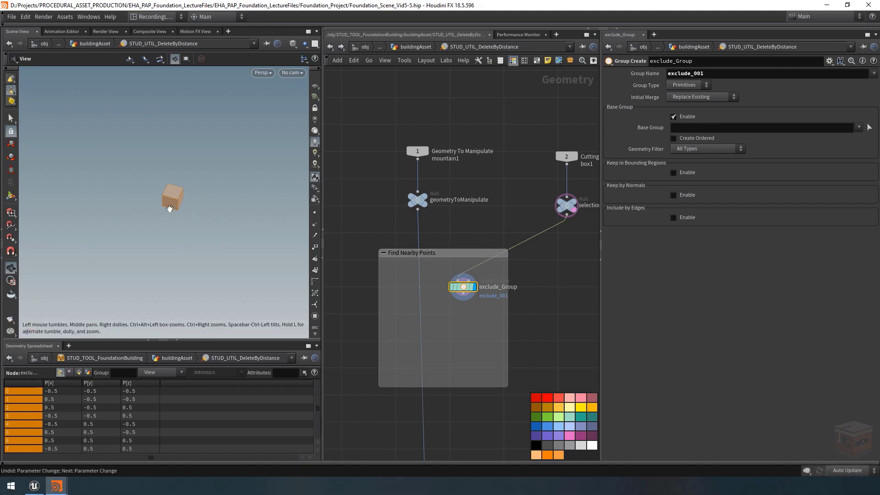
{"action": "scroll", "coordinate": [162, 185], "scroll_direction": "up", "scroll_amount": 1}
{"action": "middle_click_drag", "start_coordinate": [547, 210], "coordinate": [509, 208]}
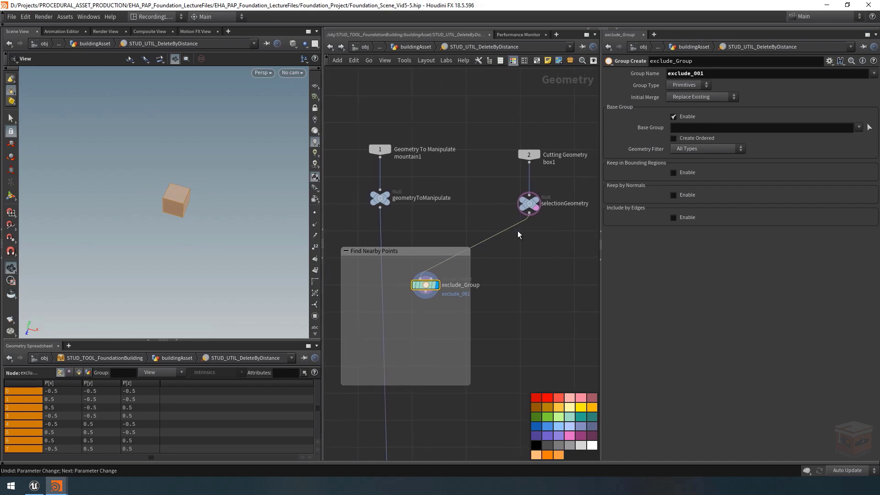
{"action": "left_click", "coordinate": [687, 86]}
{"action": "left_click", "coordinate": [678, 102]}
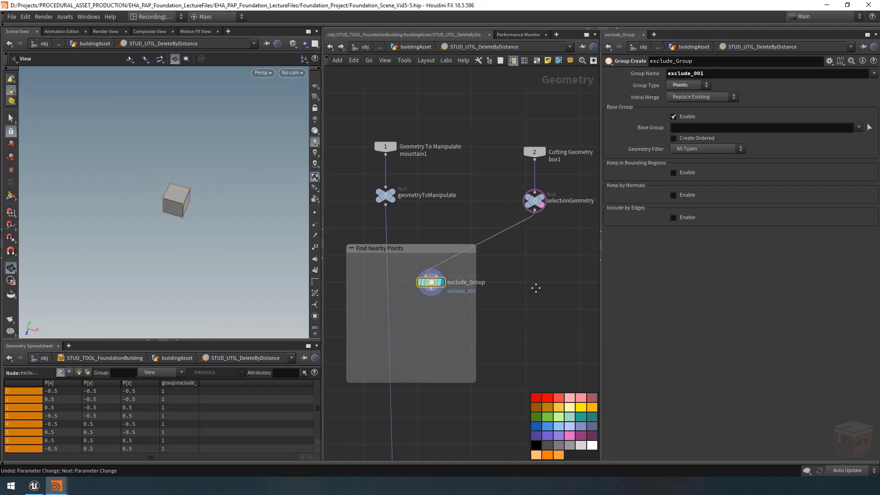
Insert a Group Transfer node between geometryToManipulate and output0, with exclude_Group connected to its second input.
{"action": "middle_click_drag", "start_coordinate": [428, 320], "coordinate": [430, 323]}
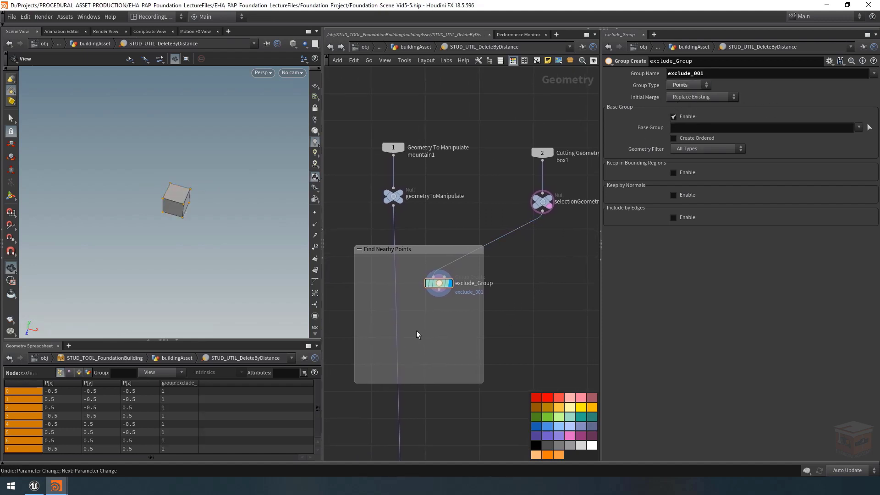
{"action": "key", "text": "Tab"}
{"action": "type", "text": "groupt"}
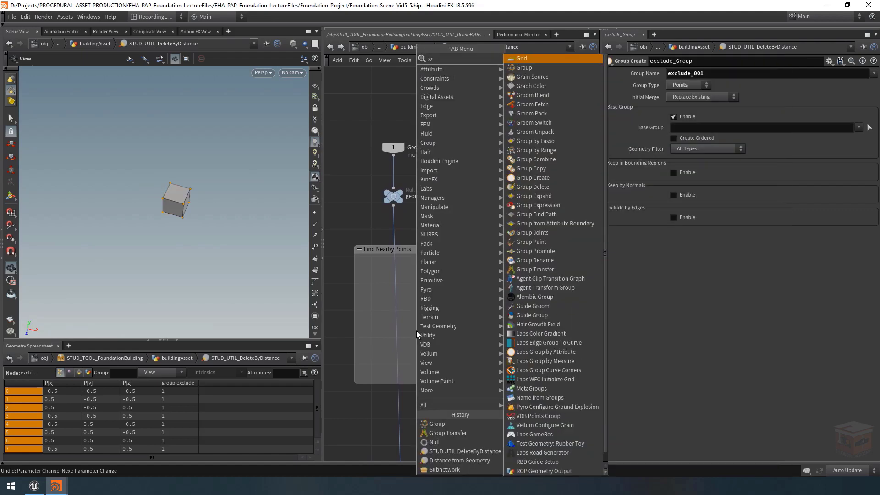
{"action": "key", "text": "Return"}
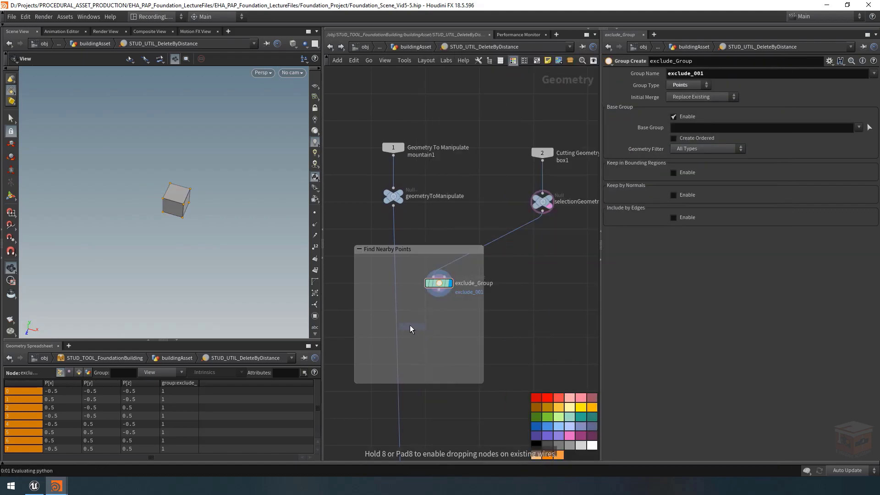
{"action": "left_click", "coordinate": [421, 319]}
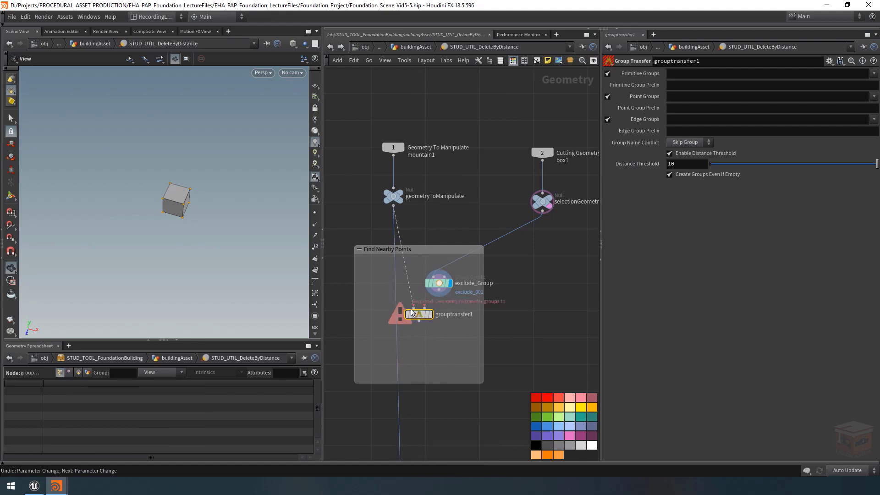
{"action": "left_click_drag", "start_coordinate": [417, 317], "coordinate": [395, 313]}
{"action": "left_click", "coordinate": [439, 296]}
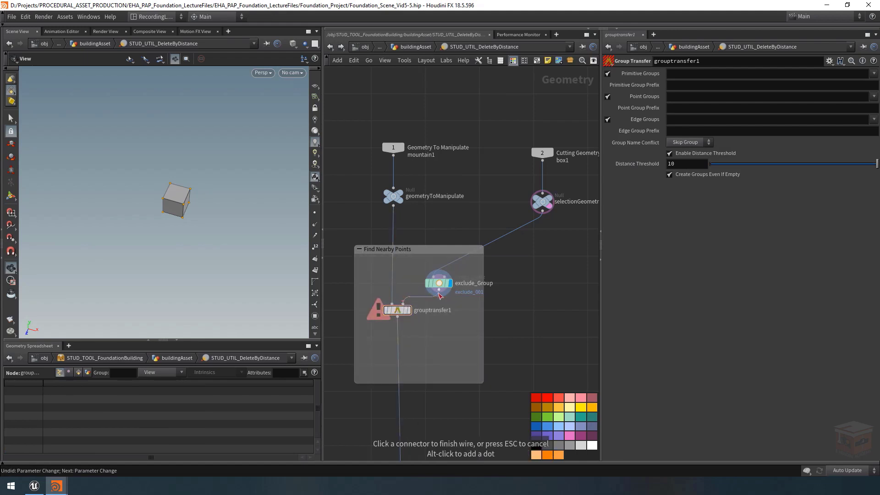
{"action": "left_click", "coordinate": [419, 312]}
Display the Group Transfer node's result in the viewport, keeping its default name.
{"action": "scroll", "coordinate": [418, 312], "scroll_direction": "up", "scroll_amount": 1}
{"action": "double_click", "coordinate": [452, 309]}
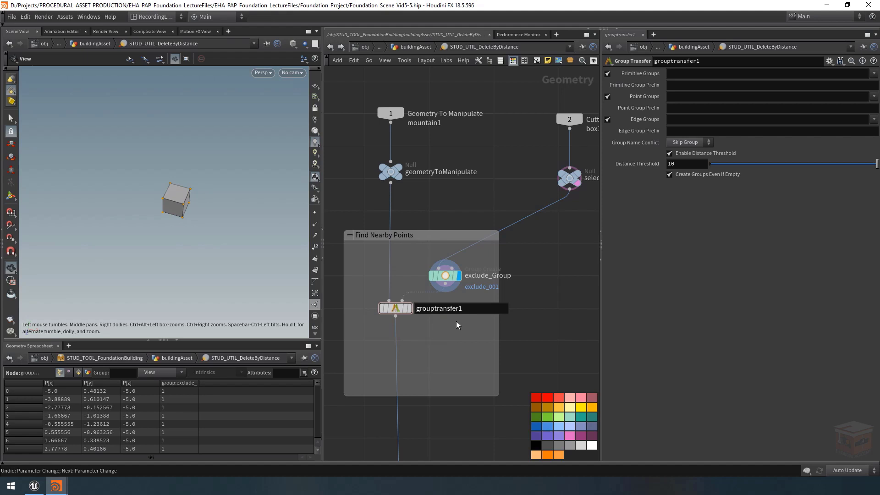
{"action": "key", "text": "Return"}
{"action": "left_click", "coordinate": [410, 308]}
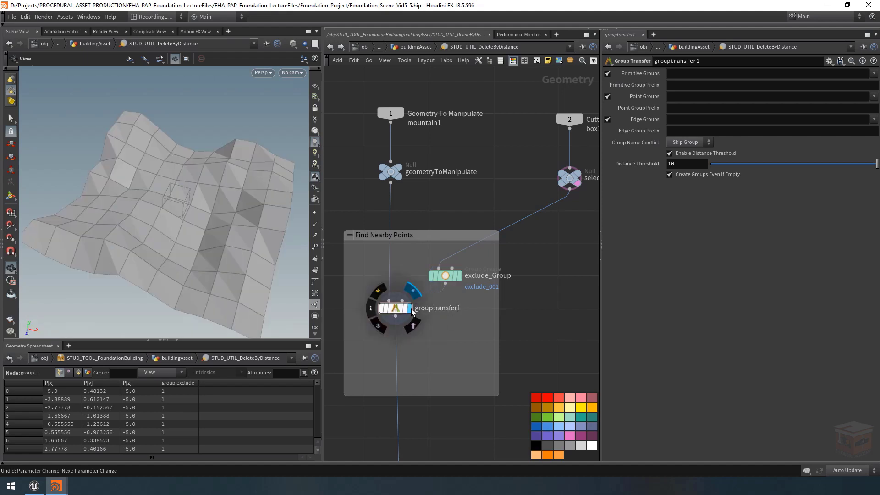
Disable primitive and edge group transfer, choose exclude_001 as the point group and set Group Name Conflict to Overwrite.
{"action": "left_click", "coordinate": [607, 120]}
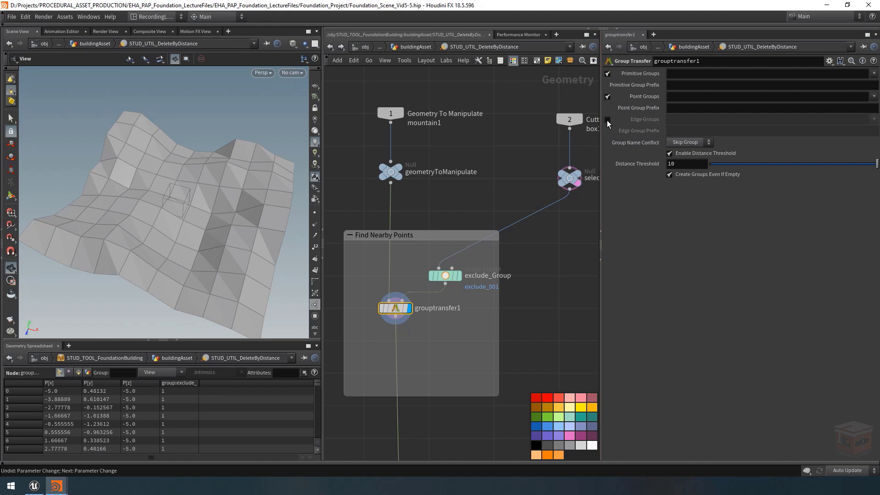
{"action": "left_click", "coordinate": [608, 73]}
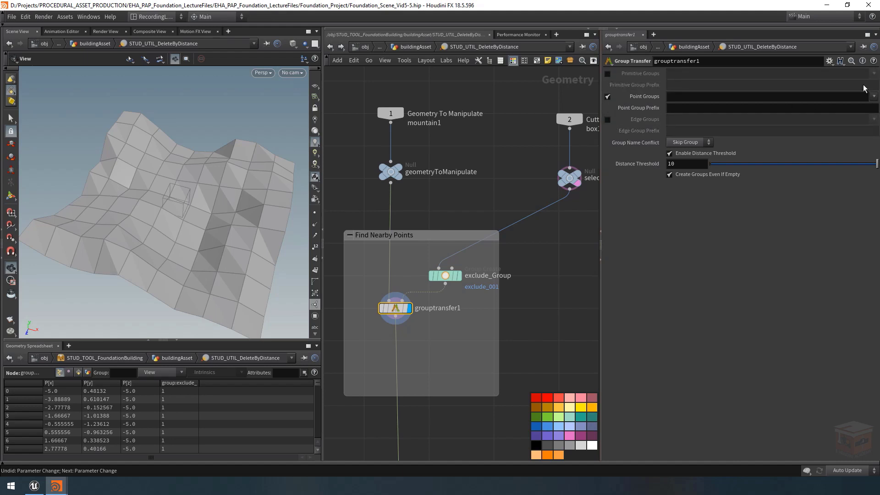
{"action": "left_click", "coordinate": [873, 98]}
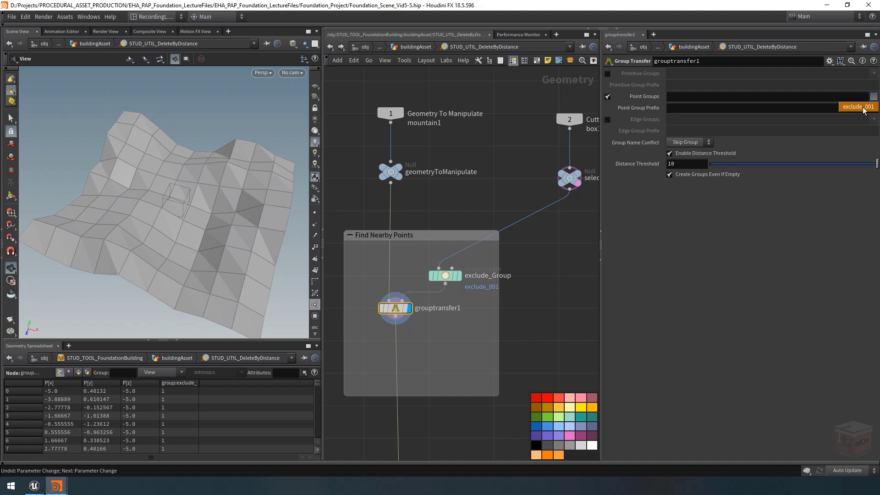
{"action": "left_click", "coordinate": [858, 107]}
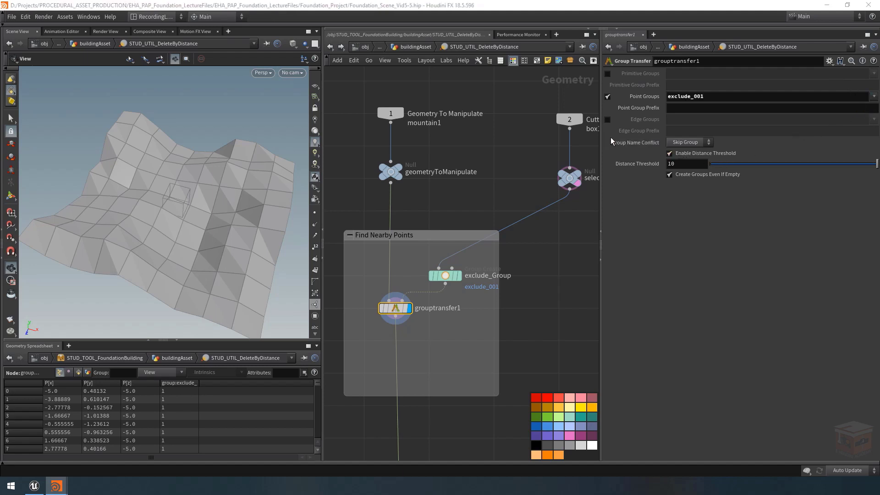
{"action": "left_click", "coordinate": [688, 142]}
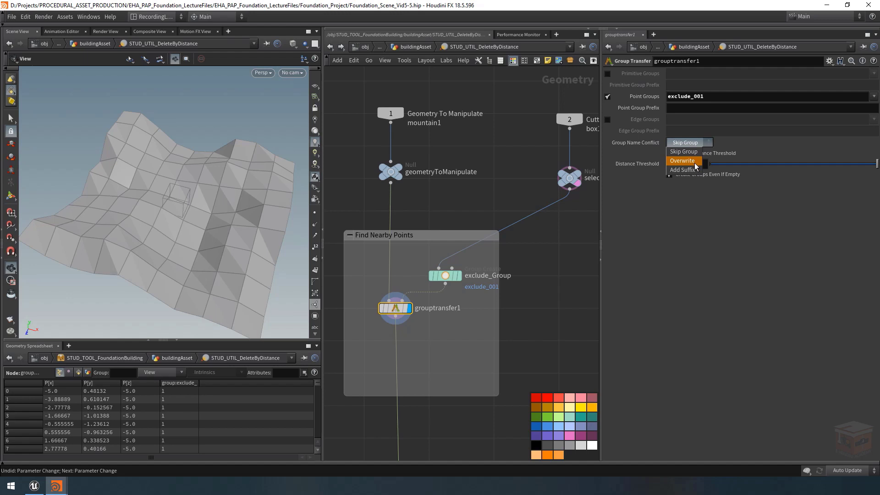
{"action": "left_click", "coordinate": [695, 163]}
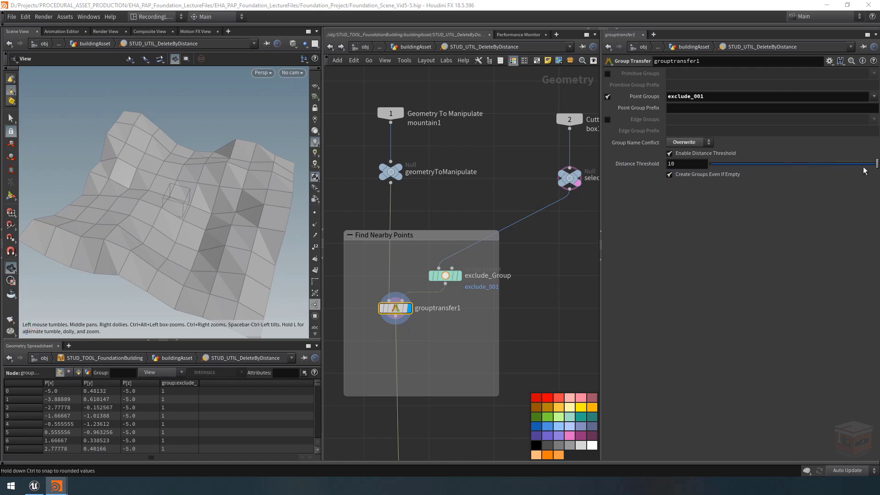
Show the group list in the viewport and set it to list point groups on the transferred geometry.
{"action": "left_click", "coordinate": [314, 317]}
{"action": "left_click", "coordinate": [283, 87]}
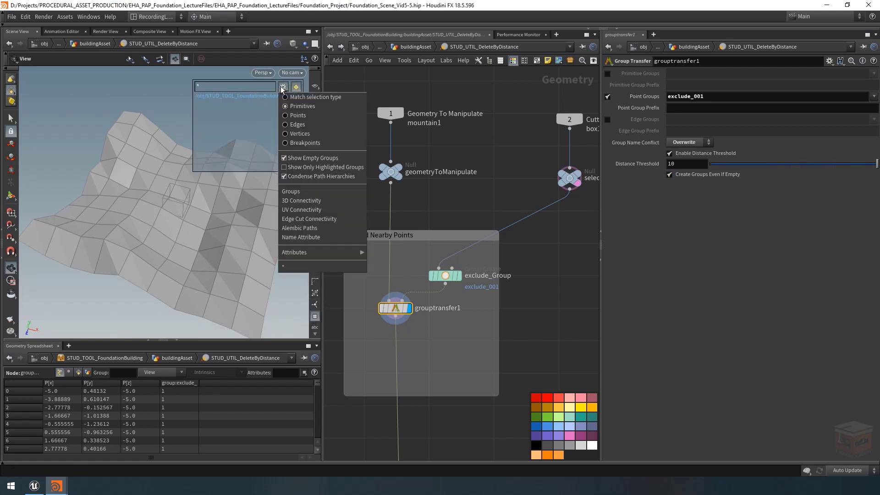
{"action": "left_click", "coordinate": [297, 117]}
{"action": "right_click_drag", "start_coordinate": [234, 215], "coordinate": [199, 214]}
{"action": "middle_click_drag", "start_coordinate": [199, 213], "coordinate": [166, 208]}
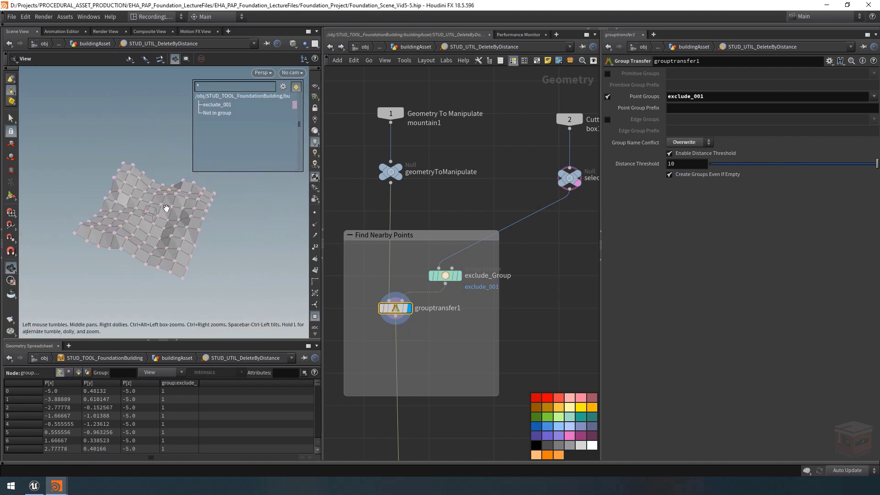
{"action": "right_click_drag", "start_coordinate": [166, 208], "coordinate": [209, 220]}
{"action": "mouse_move", "coordinate": [209, 220]}
{"action": "left_mouse_down"}
{"action": "mouse_move", "coordinate": [205, 230]}
{"action": "mouse_move", "coordinate": [214, 216]}
{"action": "mouse_move", "coordinate": [217, 229]}
{"action": "mouse_move", "coordinate": [211, 226]}
{"action": "left_mouse_up"}
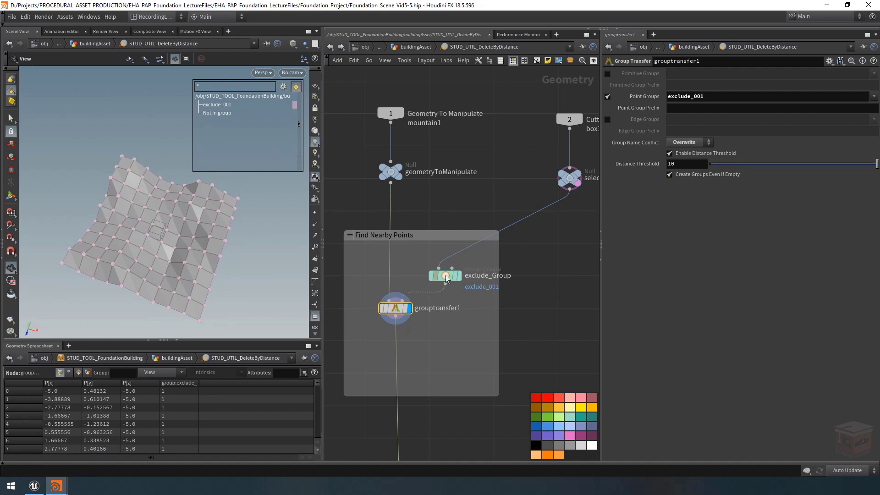
Reduce the Group Transfer node's distance threshold to 2.66 and colour the node teal.
{"action": "left_click_drag", "start_coordinate": [860, 164], "coordinate": [821, 174]}
{"action": "left_click_drag", "start_coordinate": [726, 179], "coordinate": [755, 176]}
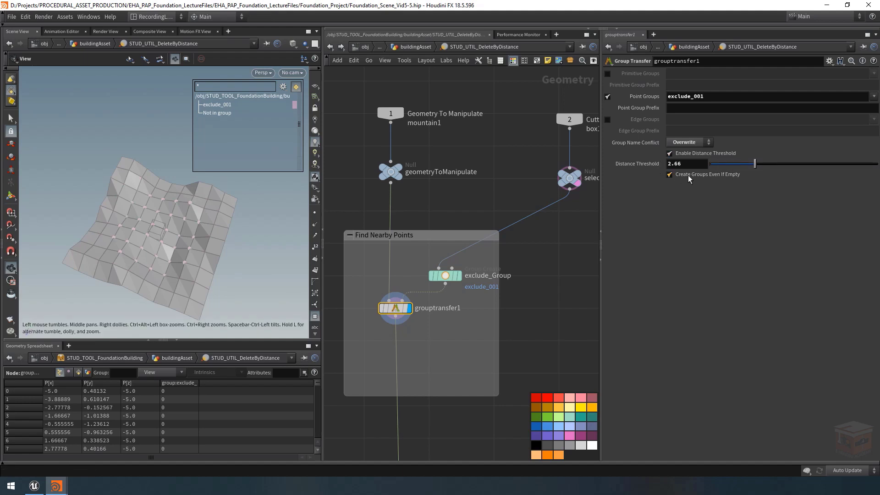
{"action": "left_click", "coordinate": [571, 416]}
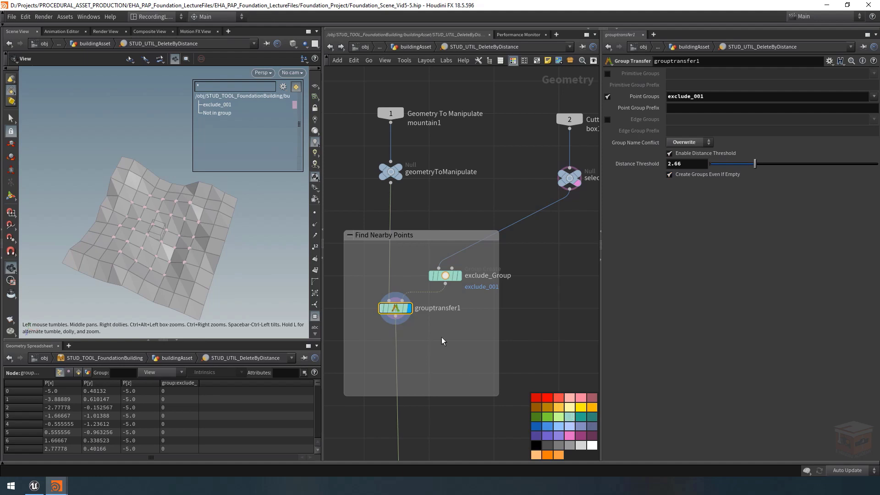
Set the Group Transfer's Distance Threshold to 1 and promote it to the STUD_UTIL_DeleteByDistance asset's parameters in its type properties.
{"action": "right_click", "coordinate": [460, 46]}
{"action": "left_click", "coordinate": [484, 295]}
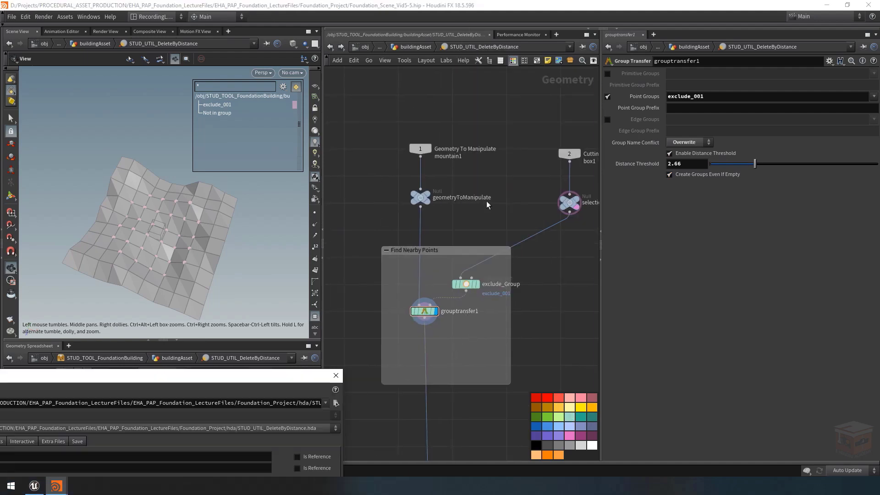
{"action": "left_click_drag", "start_coordinate": [288, 369], "coordinate": [530, 49]}
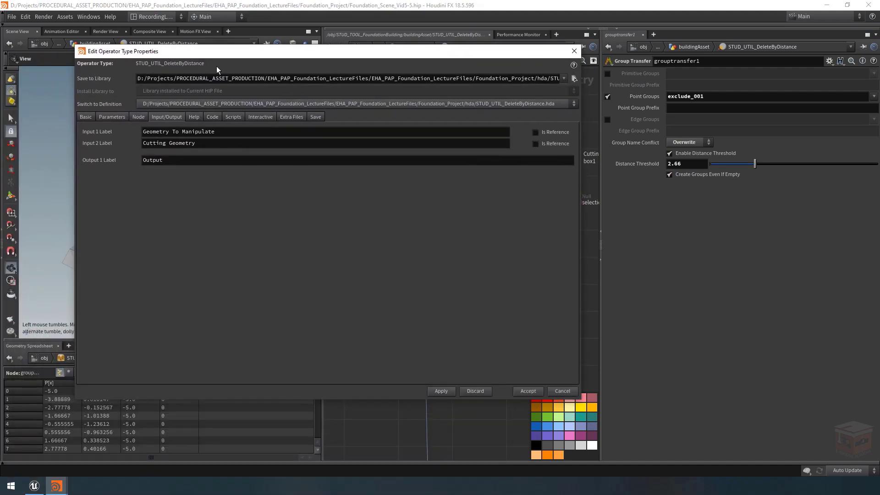
{"action": "left_click_drag", "start_coordinate": [249, 55], "coordinate": [247, 85]}
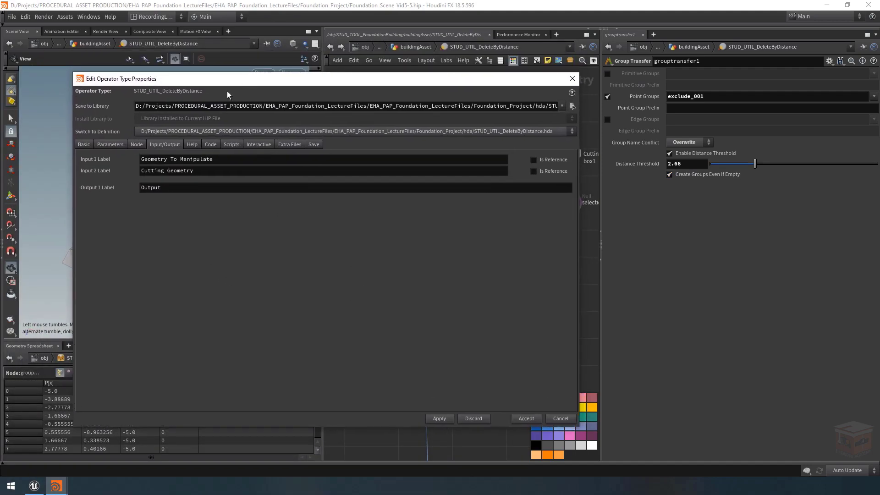
{"action": "left_click", "coordinate": [111, 144]}
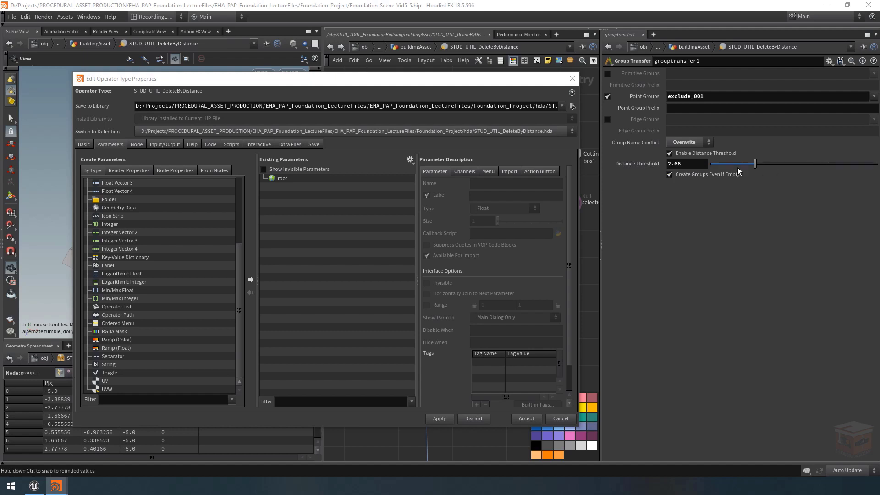
{"action": "left_click_drag", "start_coordinate": [682, 164], "coordinate": [299, 197]}
{"action": "type", "text": "1"}
{"action": "key", "text": "Return"}
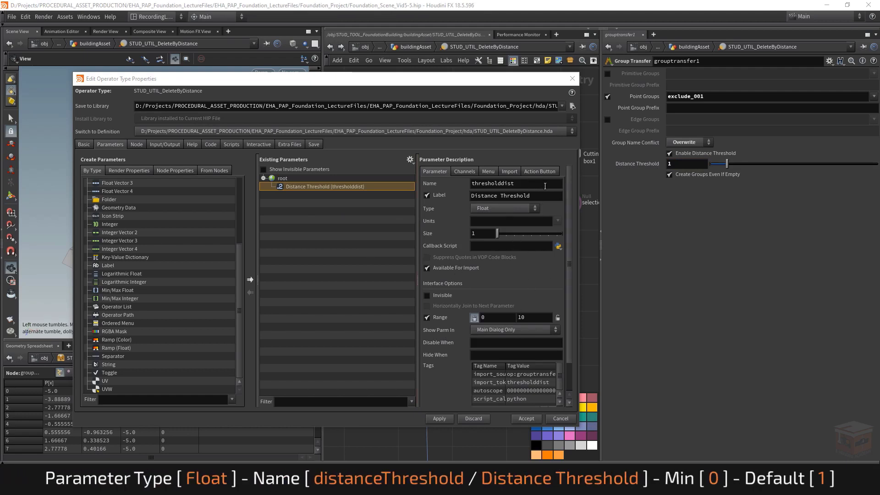
Rename the promoted Distance Threshold parameter to distanceThreshold, keeping its label.
{"action": "left_click_drag", "start_coordinate": [545, 185], "coordinate": [468, 187]}
{"action": "type", "text": "d"}
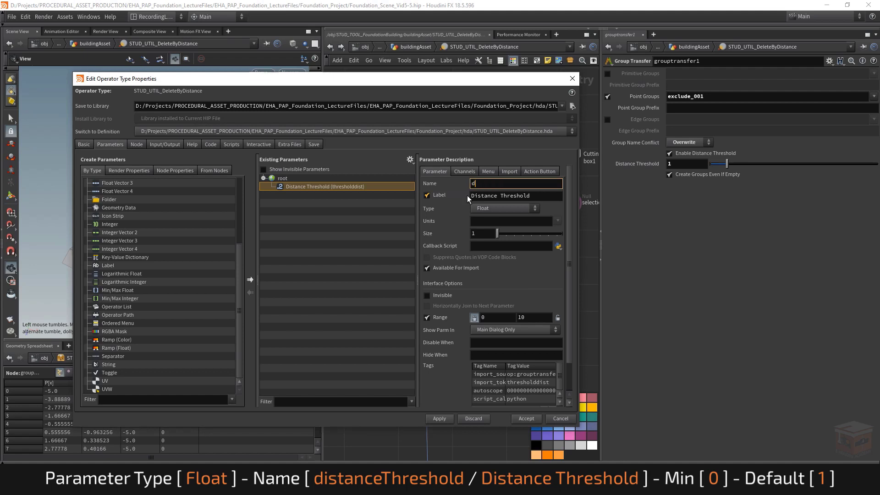
{"action": "type", "text": "istanceThreshold"}
{"action": "key", "text": "Return"}
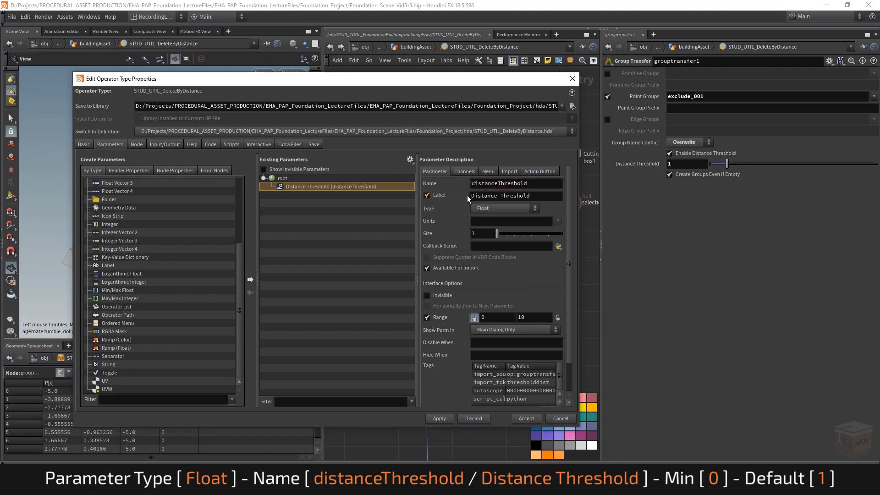
Apply the Distance Threshold parameter to the asset's type properties and move the dialog clear of the network.
{"action": "left_click", "coordinate": [440, 418]}
{"action": "left_click_drag", "start_coordinate": [555, 82], "coordinate": [453, 423]}
{"action": "middle_click_drag", "start_coordinate": [537, 312], "coordinate": [572, 287]}
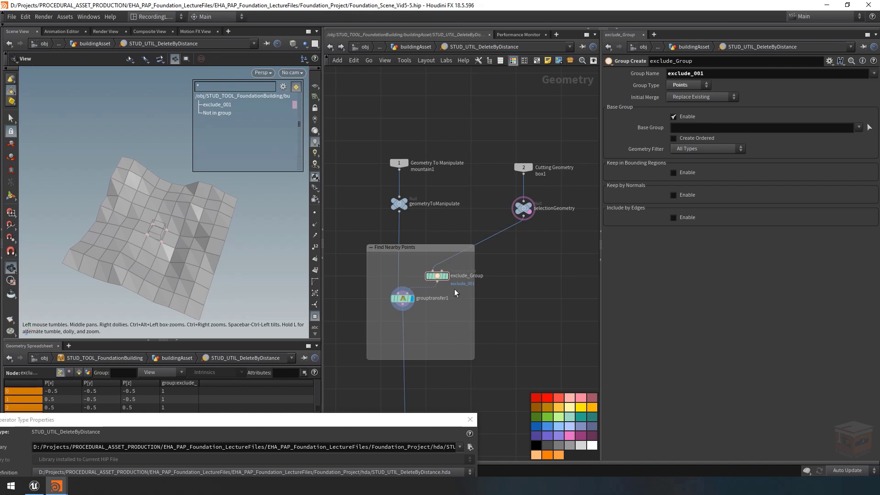
Open the STUD_UTIL_DeleteByDistance parameters in a floating window beside the network and set Distance Threshold to 2.86.
{"action": "left_click", "coordinate": [389, 299]}
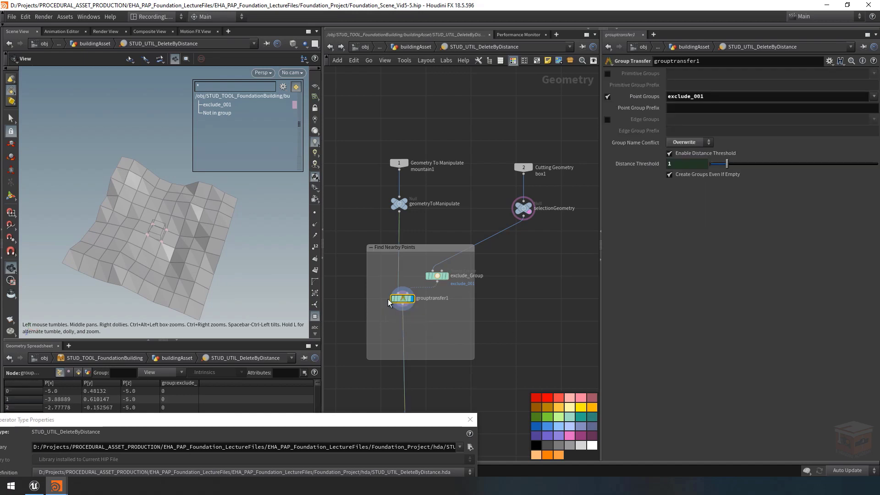
{"action": "left_click", "coordinate": [479, 60]}
{"action": "mouse_move", "coordinate": [540, 139]}
{"action": "left_click", "coordinate": [573, 135]}
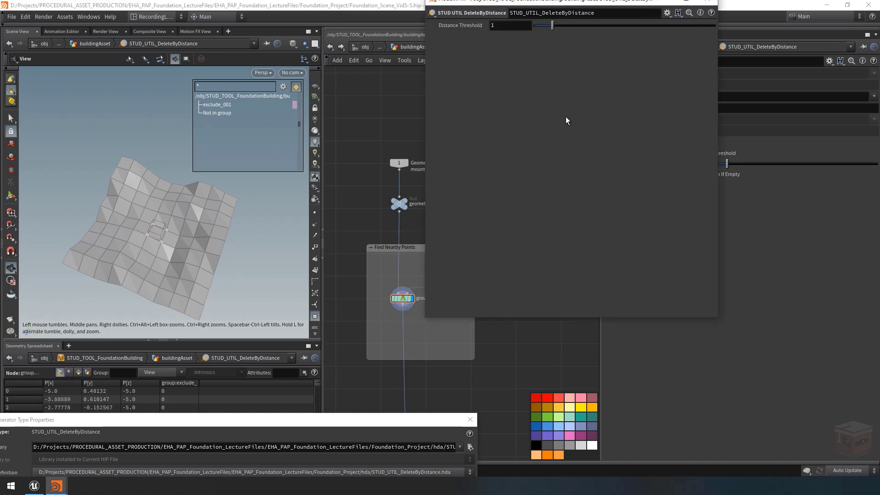
{"action": "left_click_drag", "start_coordinate": [554, 3], "coordinate": [698, 228]}
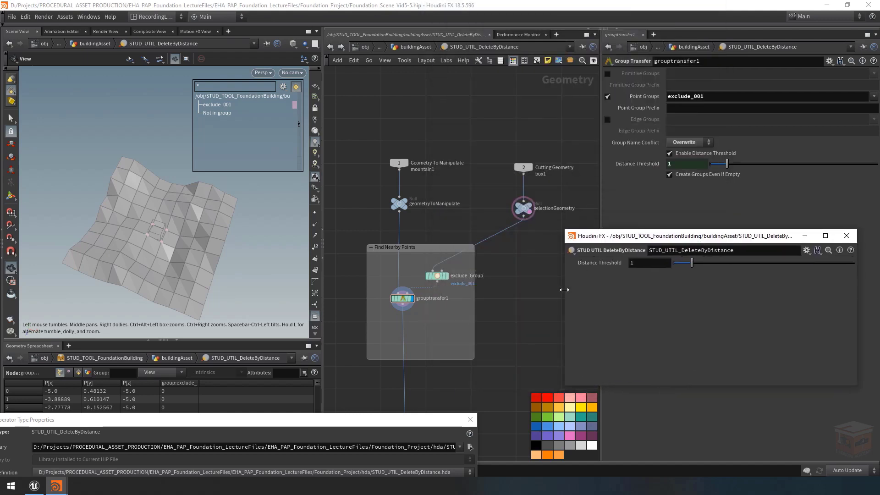
{"action": "left_click_drag", "start_coordinate": [564, 289], "coordinate": [634, 297]}
{"action": "left_click_drag", "start_coordinate": [749, 265], "coordinate": [771, 271]}
Go up to the buildingAsset network and move box1 over the grid to a center of about -0.49, 0, 0.58.
{"action": "middle_click_drag", "start_coordinate": [550, 288], "coordinate": [554, 286]}
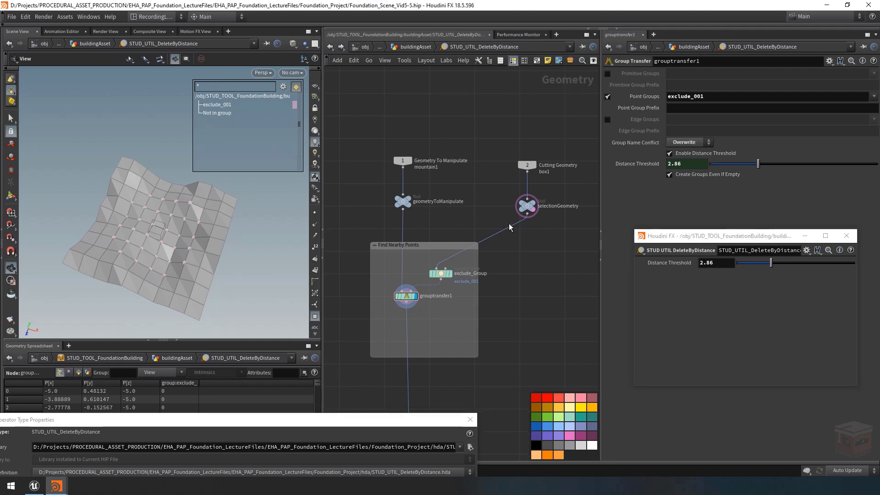
{"action": "left_click", "coordinate": [414, 47]}
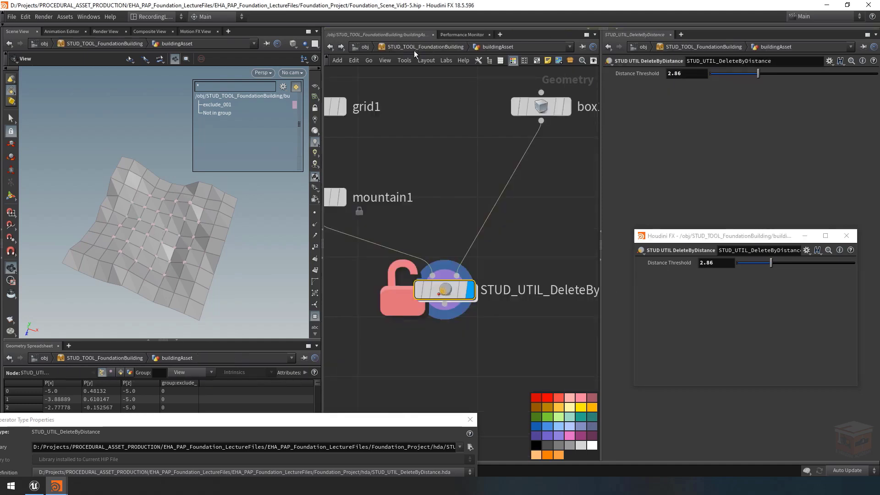
{"action": "middle_click_drag", "start_coordinate": [511, 207], "coordinate": [514, 225]}
{"action": "scroll", "coordinate": [535, 227], "scroll_direction": "down", "scroll_amount": 3}
{"action": "middle_click_drag", "start_coordinate": [576, 193], "coordinate": [558, 198]}
{"action": "left_click", "coordinate": [519, 171]}
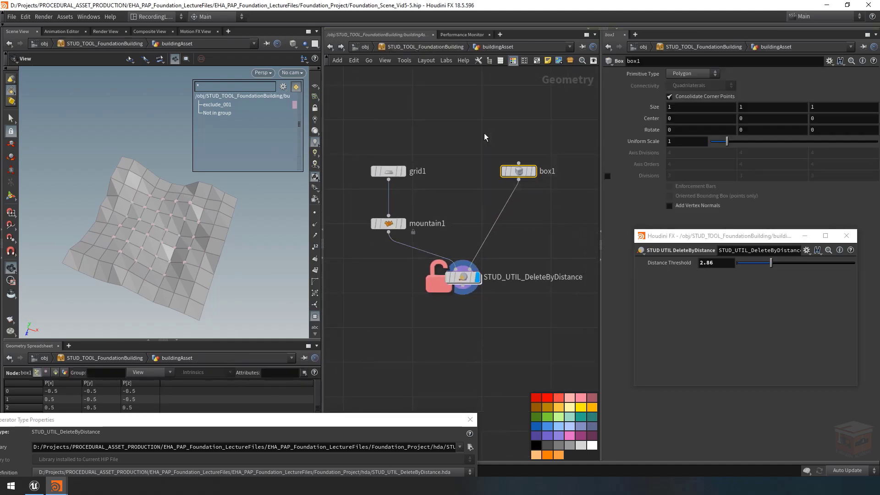
{"action": "left_click", "coordinate": [11, 196]}
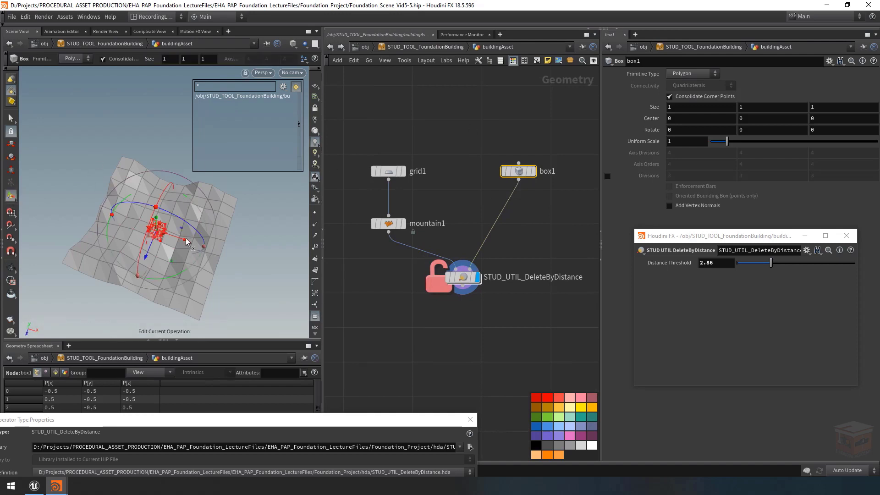
{"action": "left_click_drag", "start_coordinate": [172, 260], "coordinate": [299, 289]}
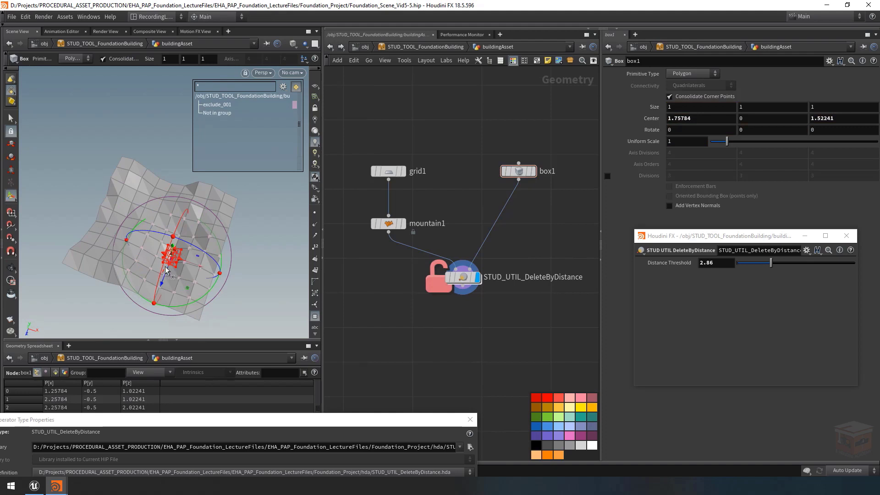
{"action": "left_click_drag", "start_coordinate": [186, 288], "coordinate": [162, 265]}
Set the display color of the exclude_001 group to blue (0000FF).
{"action": "left_click", "coordinate": [294, 105]}
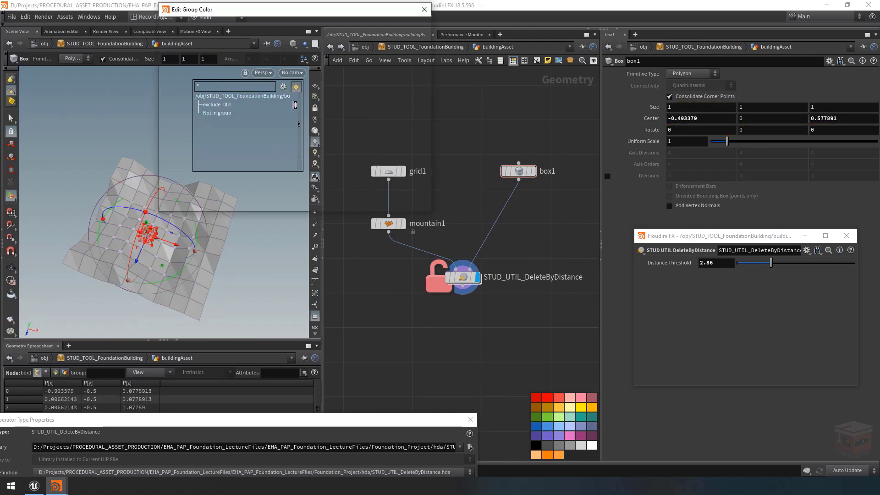
{"action": "left_click", "coordinate": [375, 63]}
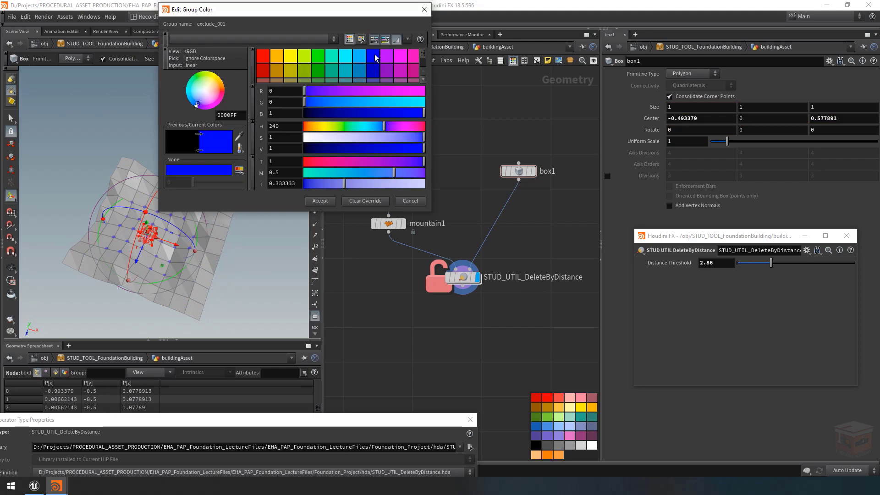
{"action": "left_click", "coordinate": [321, 201]}
Enlarge box1 to about 5.51 by 1 by 6.77, center it near 0.85, 0, -0.24, and set Distance Threshold to 1.76.
{"action": "left_click_drag", "start_coordinate": [163, 266], "coordinate": [216, 265]}
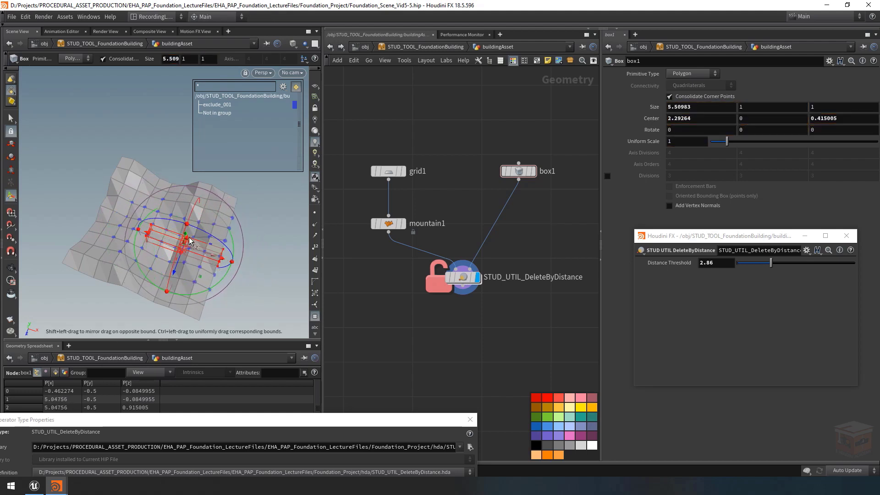
{"action": "left_click_drag", "start_coordinate": [203, 231], "coordinate": [209, 178]}
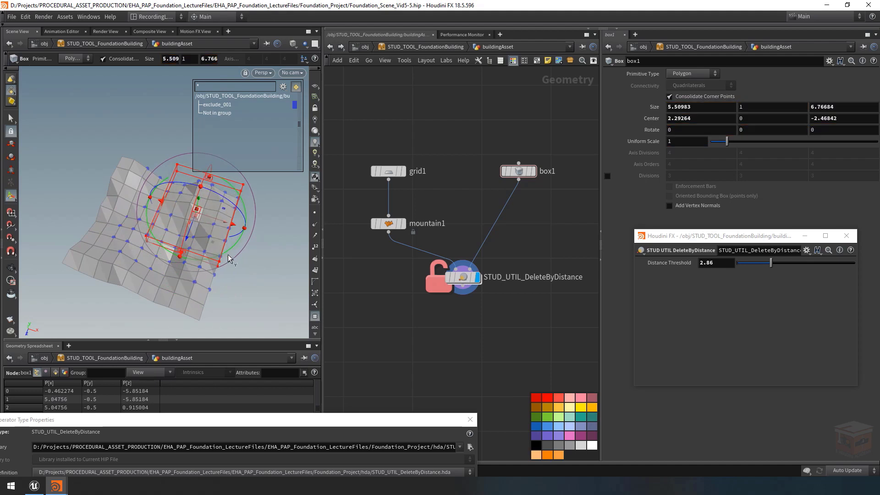
{"action": "left_click_drag", "start_coordinate": [213, 243], "coordinate": [184, 274]}
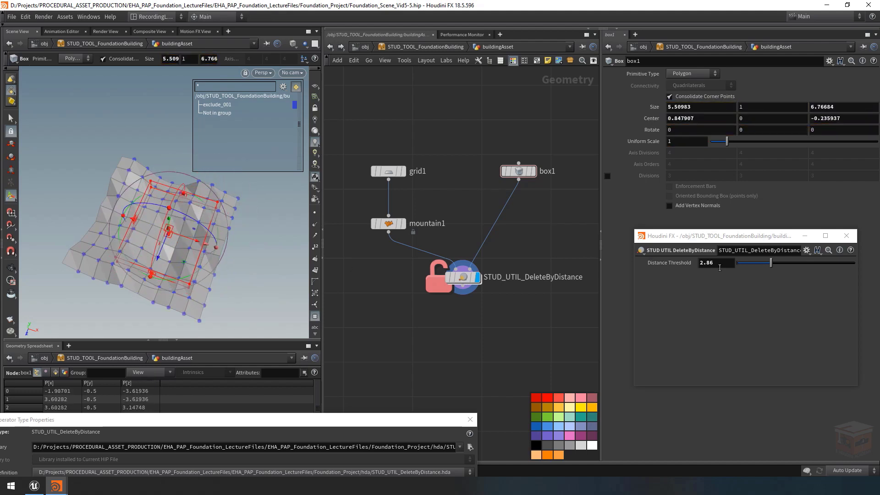
{"action": "left_click_drag", "start_coordinate": [770, 263], "coordinate": [760, 267]}
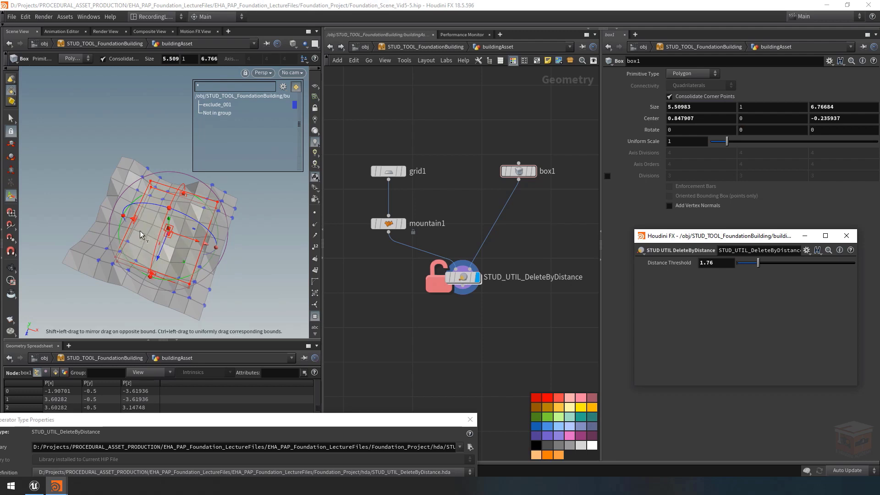
{"action": "left_click", "coordinate": [463, 326]}
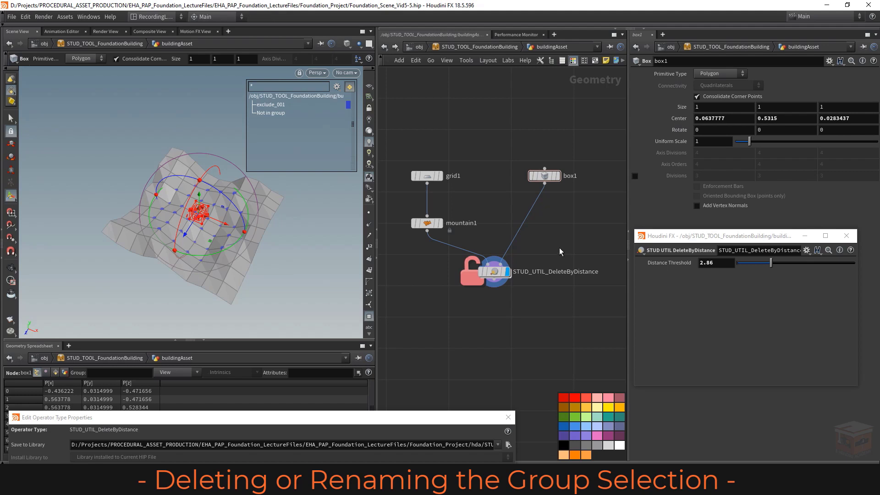
Enter the STUD_UTIL_DeleteByDistance asset and add a network box around the wire between grouptransfer and the output.
{"action": "double_click", "coordinate": [497, 274]}
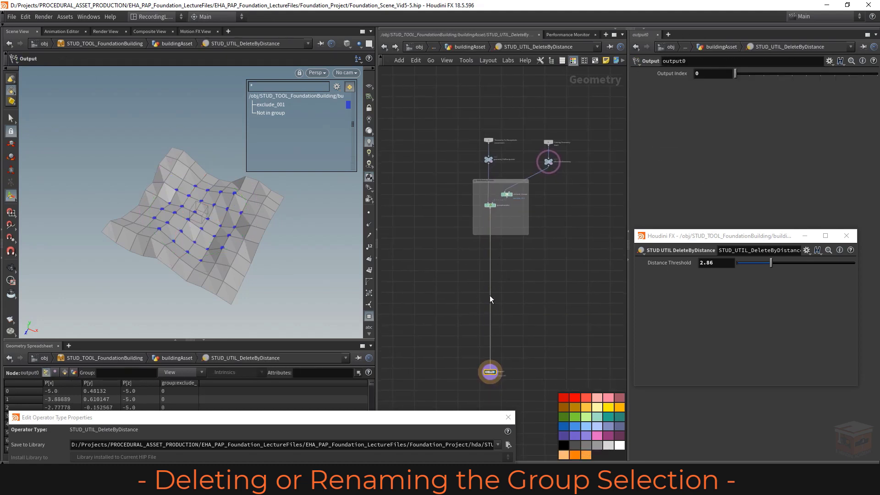
{"action": "scroll", "coordinate": [491, 296], "scroll_direction": "up", "scroll_amount": 3}
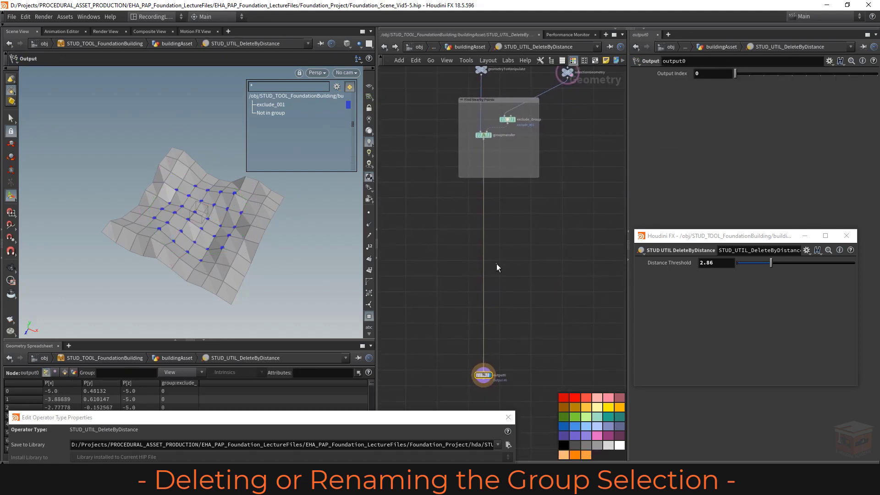
{"action": "left_click", "coordinate": [595, 59]}
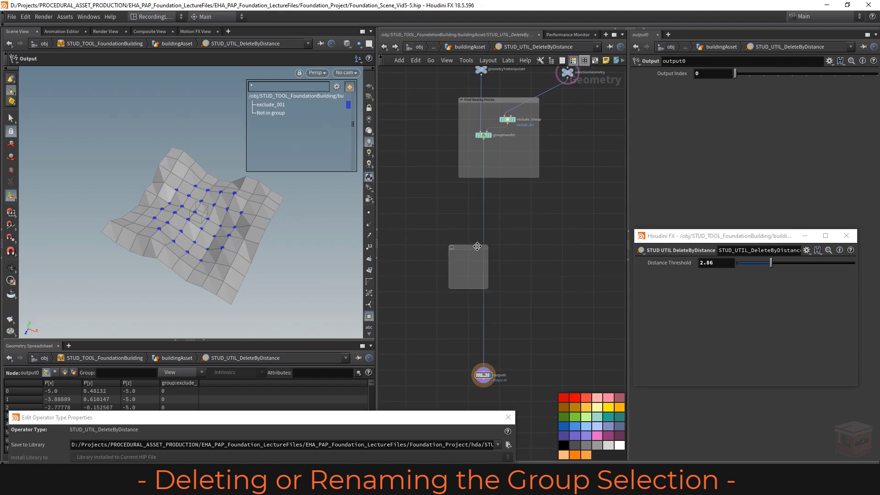
{"action": "scroll", "coordinate": [479, 245], "scroll_direction": "up", "scroll_amount": 3}
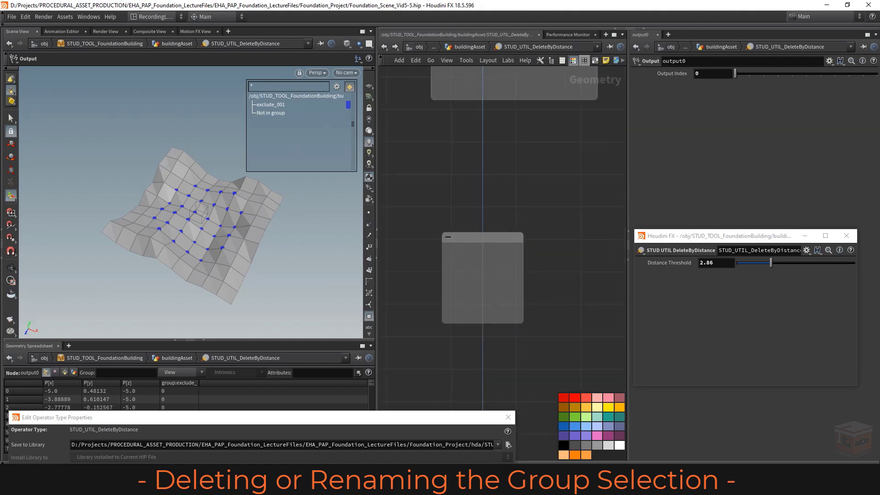
Title the new network box "Delete" and enlarge it to make room for nodes.
{"action": "double_click", "coordinate": [448, 237]}
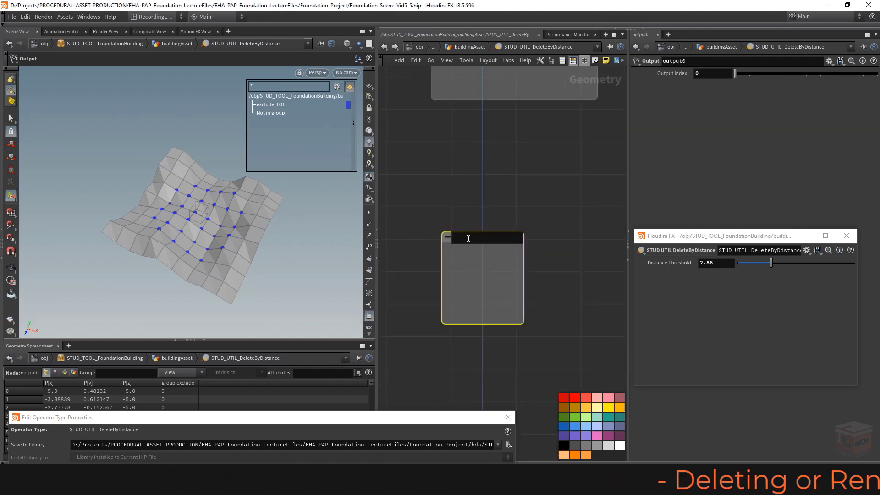
{"action": "type", "text": "delete"}
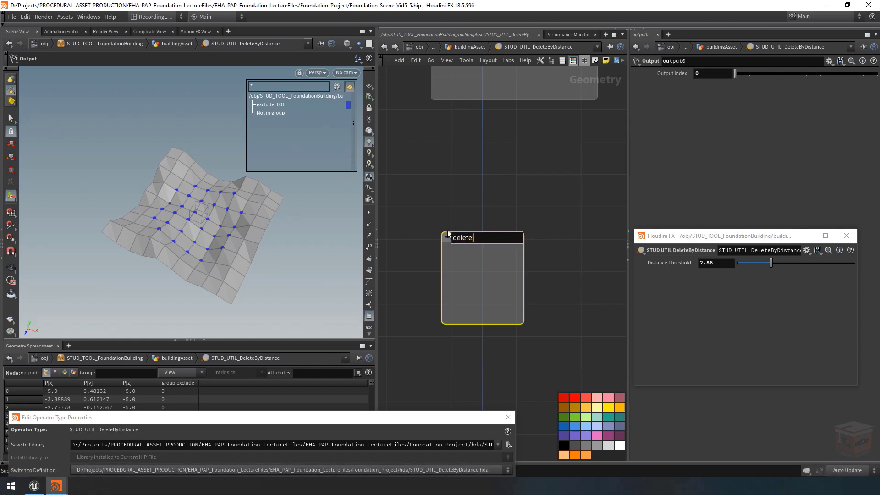
{"action": "key", "text": "BackSpace"}
{"action": "key", "text": "BackSpace"}
{"action": "key", "text": "BackSpace"}
{"action": "key", "text": "BackSpace"}
{"action": "key", "text": "BackSpace"}
{"action": "key", "text": "BackSpace"}
{"action": "type", "text": "Delete"}
{"action": "key", "text": "Return"}
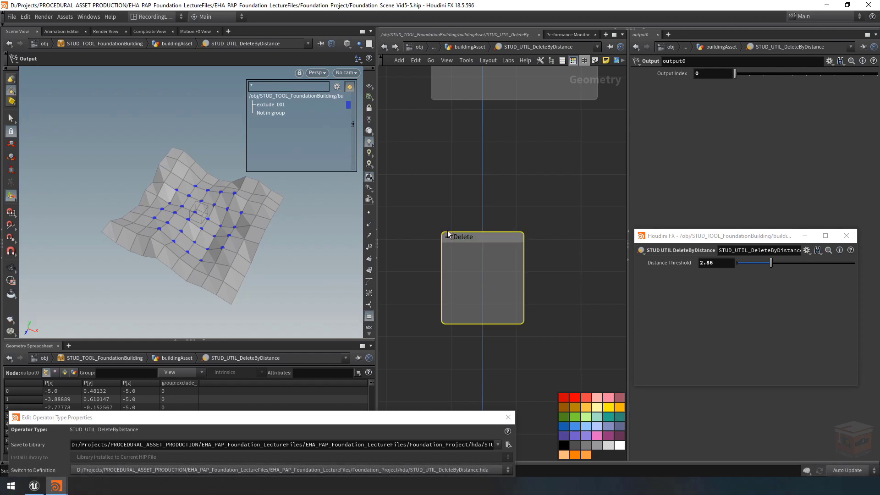
{"action": "scroll", "coordinate": [484, 252], "scroll_direction": "down", "scroll_amount": 2}
{"action": "middle_click_drag", "start_coordinate": [485, 253], "coordinate": [475, 254]}
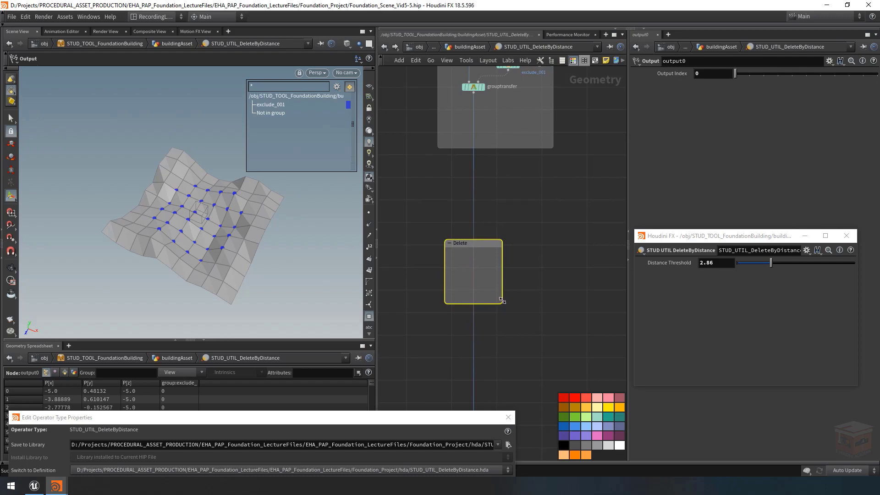
{"action": "left_click_drag", "start_coordinate": [503, 303], "coordinate": [526, 319]}
Add a Blast node inside the Delete box and insert it into the wire from grouptransfer to the output.
{"action": "left_click", "coordinate": [490, 268]}
{"action": "key", "text": "Tab"}
{"action": "type", "text": "blast"}
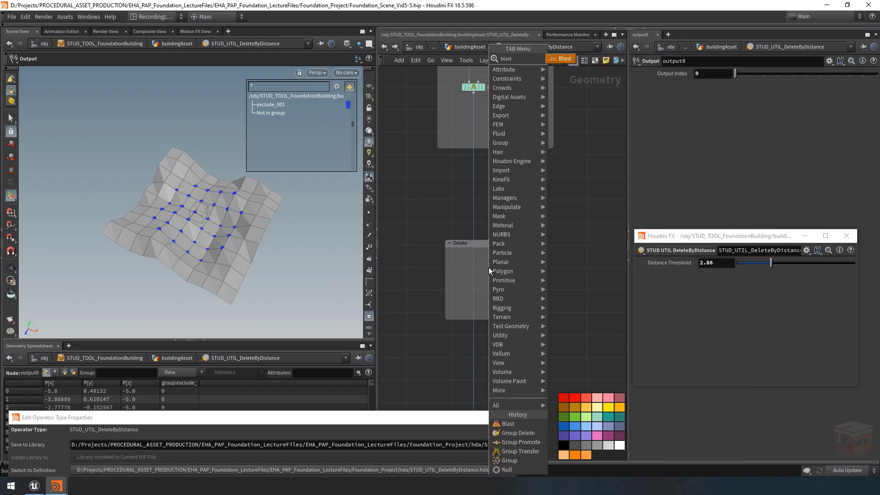
{"action": "key", "text": "Return"}
{"action": "left_click", "coordinate": [496, 268]}
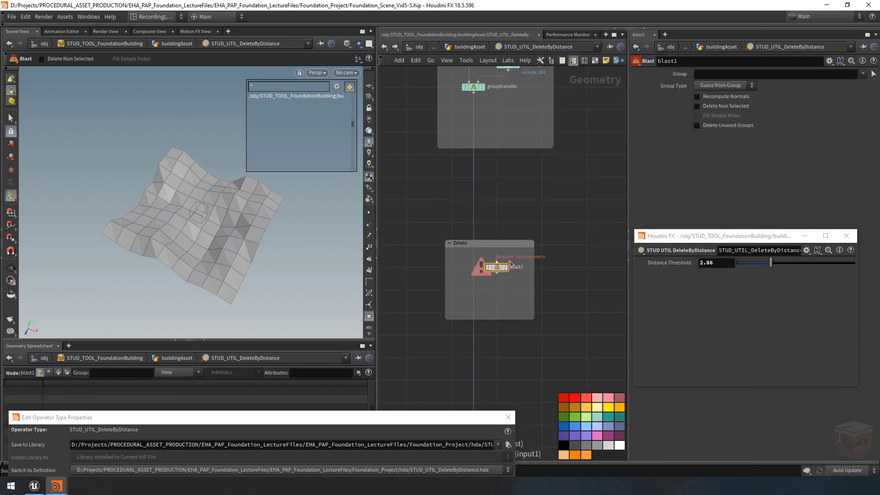
{"action": "scroll", "coordinate": [497, 267], "scroll_direction": "up", "scroll_amount": 1}
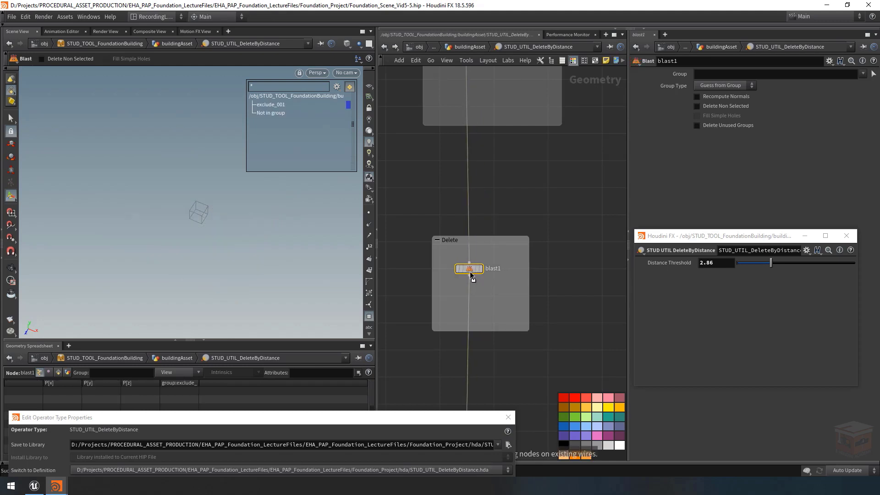
Rename the Blast node removeExcludeGroup and color it red.
{"action": "scroll", "coordinate": [490, 282], "scroll_direction": "down", "scroll_amount": 3}
{"action": "double_click", "coordinate": [479, 287]}
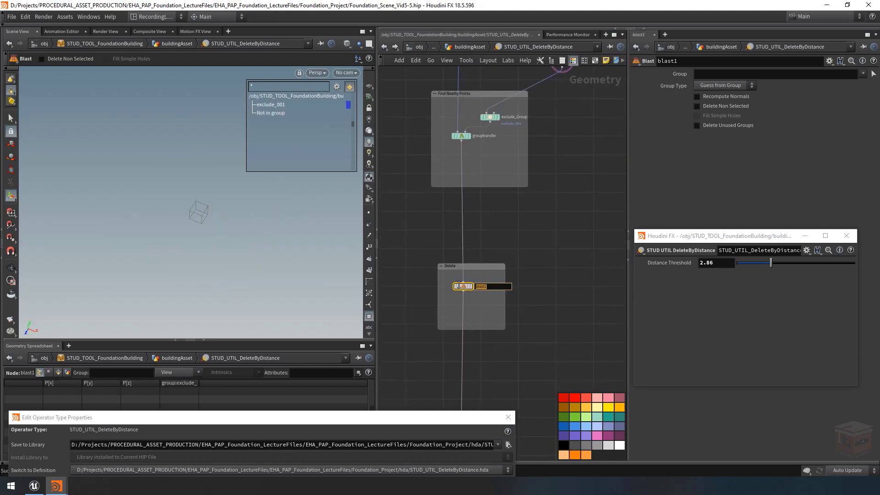
{"action": "type", "text": "removeExcludeGroup"}
{"action": "key", "text": "Return"}
{"action": "scroll", "coordinate": [475, 298], "scroll_direction": "up", "scroll_amount": 3}
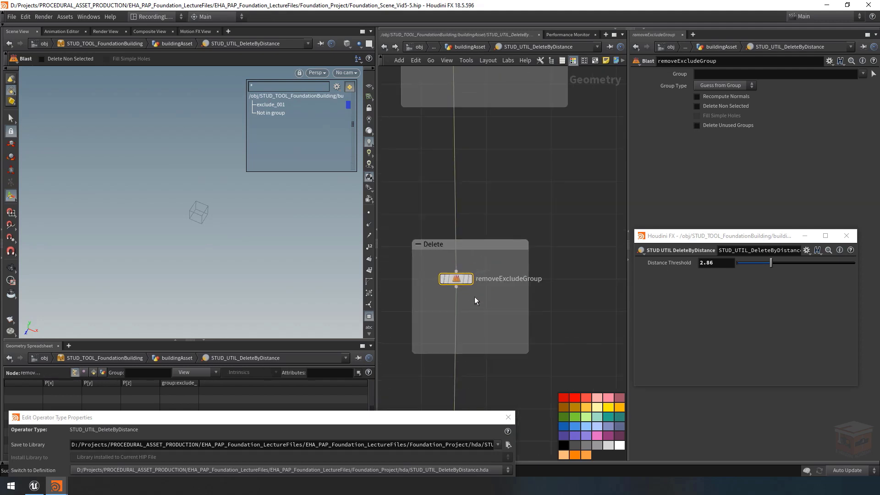
{"action": "left_click", "coordinate": [585, 398]}
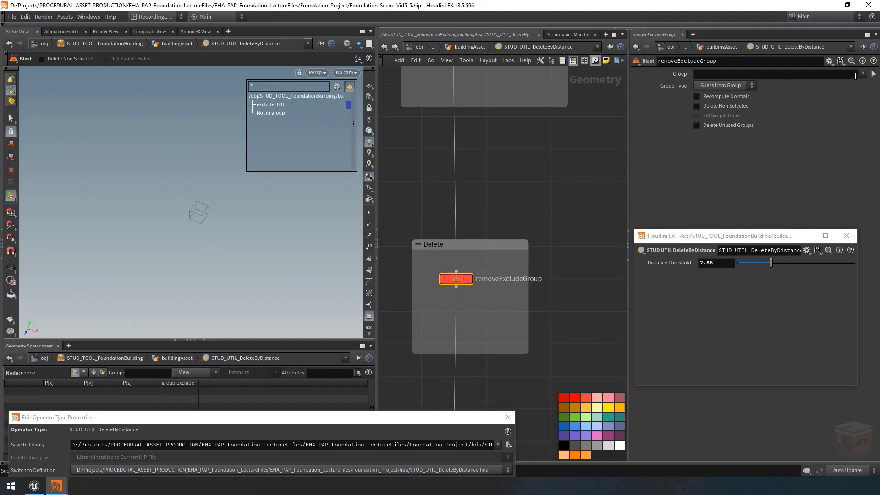
Set the removeExcludeGroup node's group to exclude_001 and keep its group type at Guess from Group.
{"action": "scroll", "coordinate": [516, 187], "scroll_direction": "down", "scroll_amount": 3}
{"action": "middle_click_drag", "start_coordinate": [534, 197], "coordinate": [487, 257]}
{"action": "scroll", "coordinate": [450, 141], "scroll_direction": "up", "scroll_amount": 4}
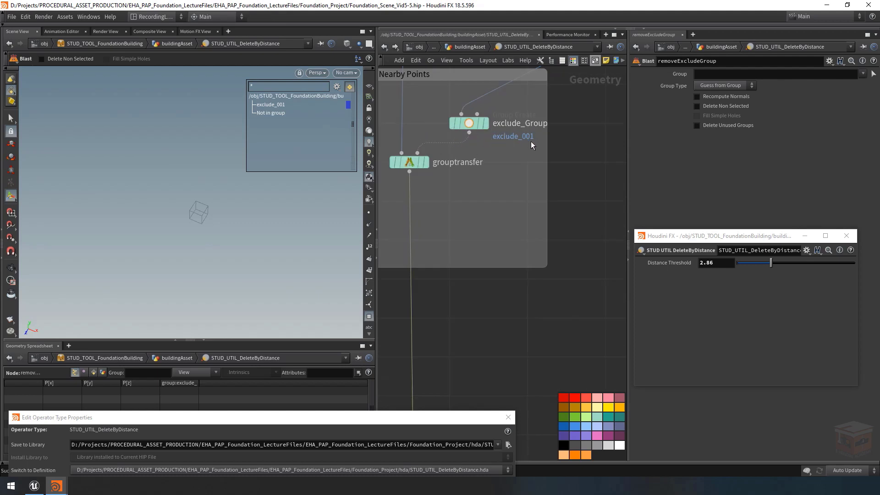
{"action": "scroll", "coordinate": [477, 251], "scroll_direction": "down", "scroll_amount": 3}
{"action": "middle_click_drag", "start_coordinate": [496, 304], "coordinate": [527, 212]}
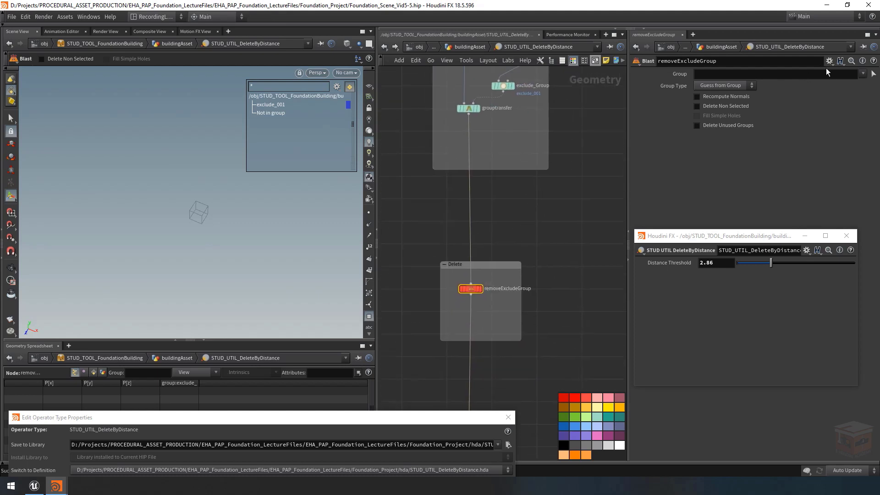
{"action": "left_click", "coordinate": [862, 73]}
{"action": "left_click", "coordinate": [852, 83]}
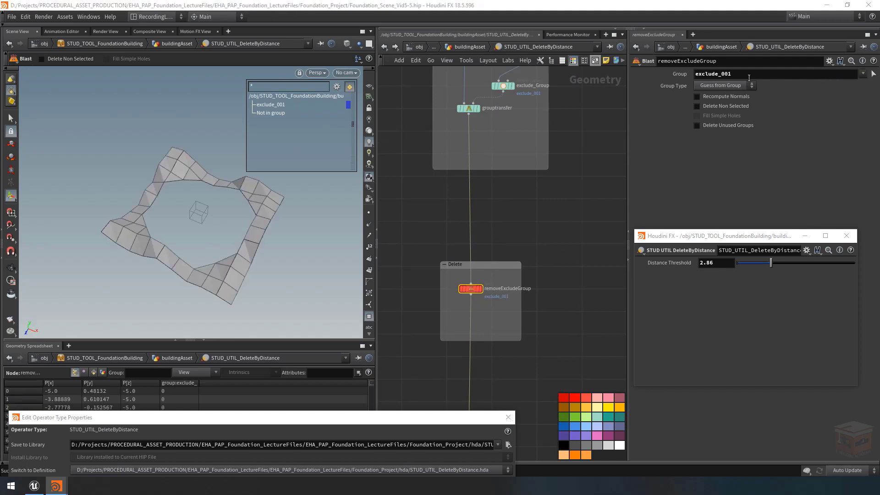
{"action": "left_click", "coordinate": [716, 85]}
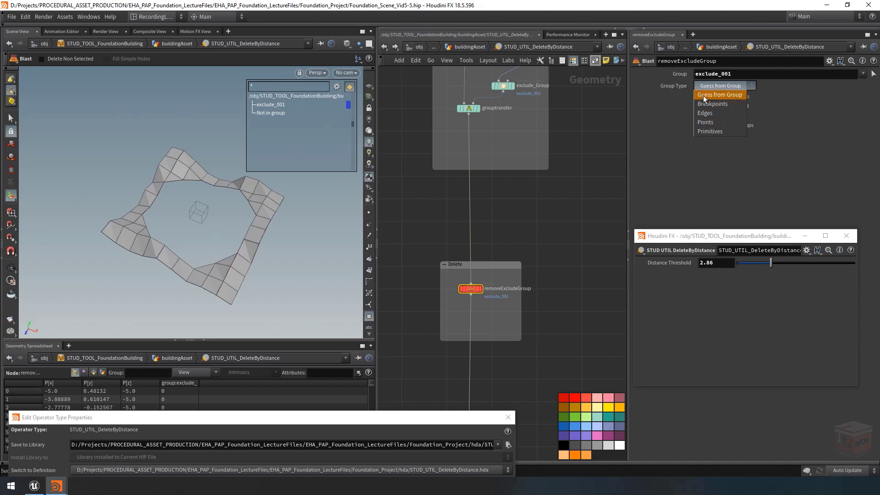
{"action": "left_click", "coordinate": [728, 94]}
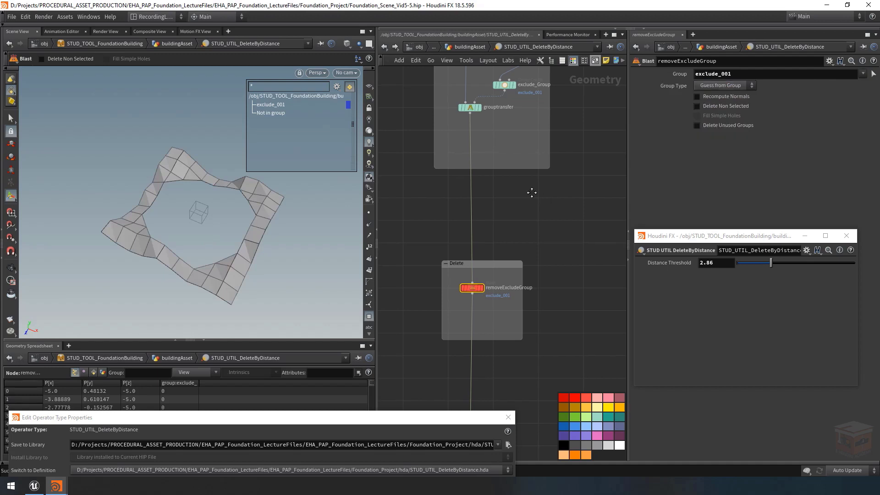
Display removeExcludeGroup and preview its result with Delete Non Selected enabled, ending with the option disabled.
{"action": "mouse_move", "coordinate": [465, 118]}
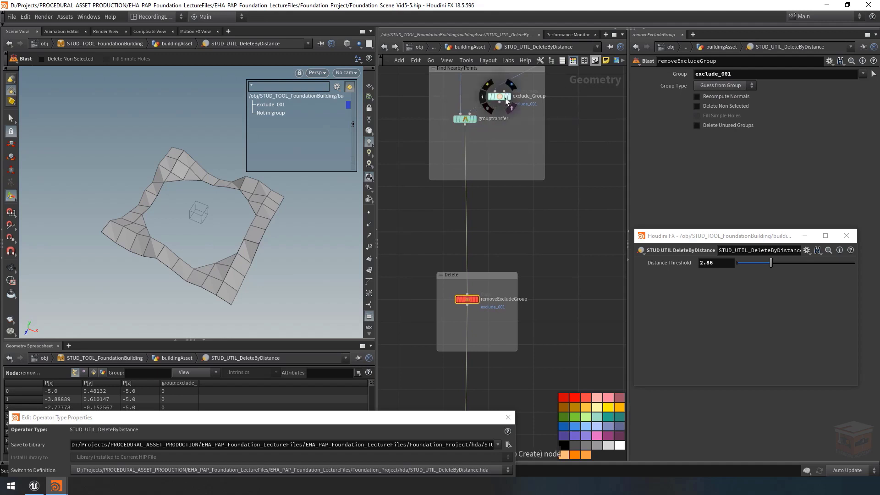
{"action": "middle_click_drag", "start_coordinate": [557, 259], "coordinate": [560, 222]}
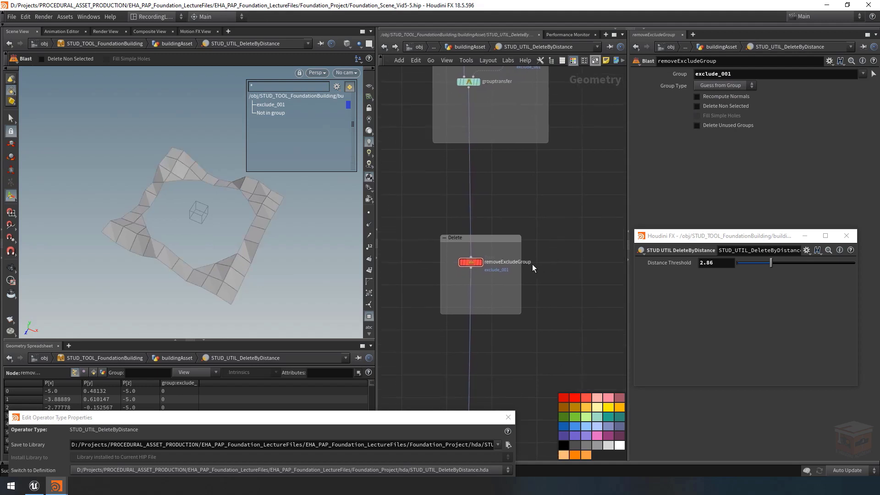
{"action": "scroll", "coordinate": [487, 254], "scroll_direction": "up", "scroll_amount": 2}
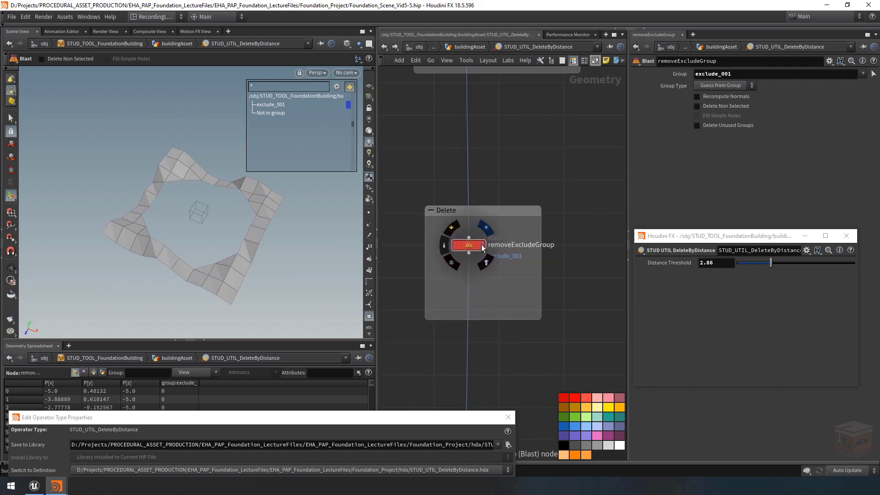
{"action": "left_click", "coordinate": [482, 248]}
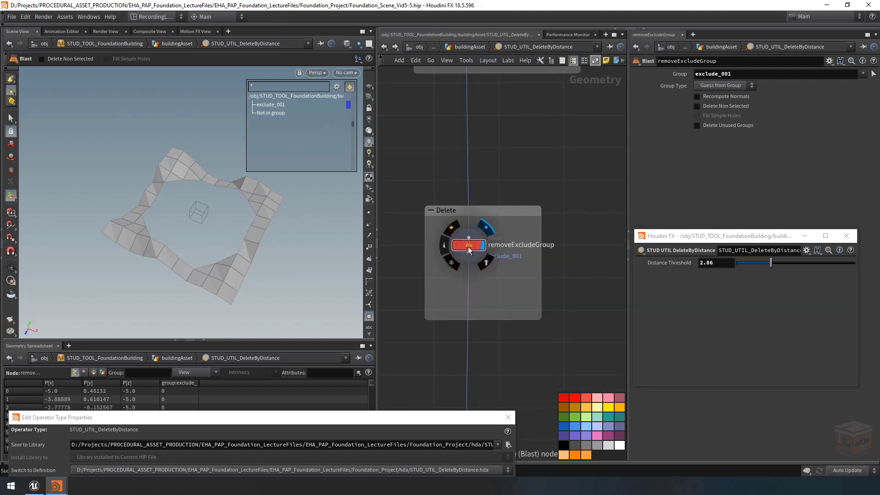
{"action": "left_click", "coordinate": [711, 105]}
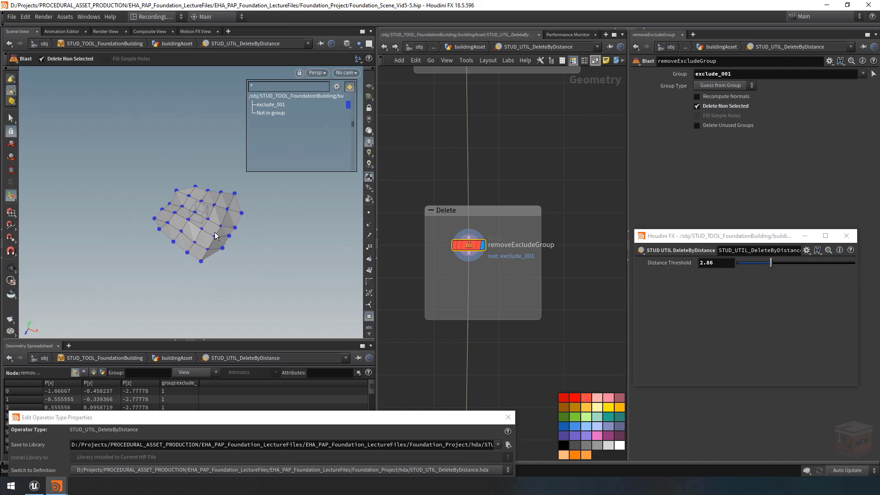
{"action": "left_click", "coordinate": [715, 106]}
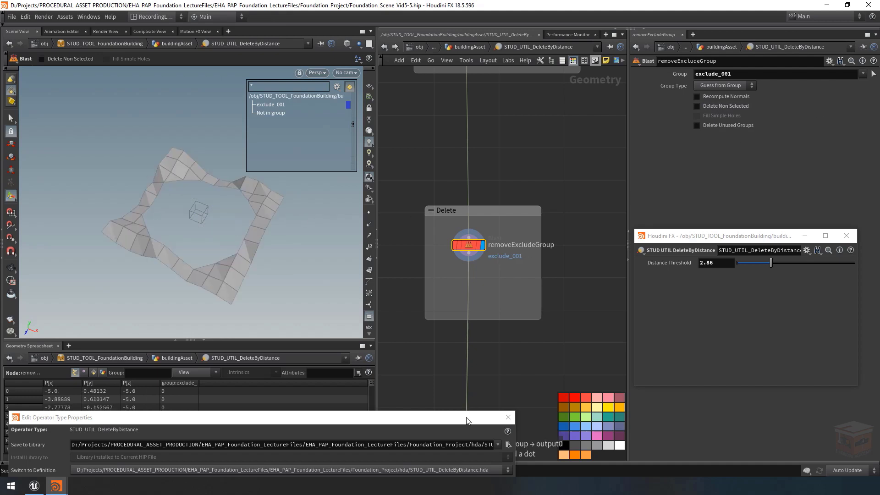
Add the removeExcludeGroup node's Delete Non Selected toggle to the asset's parameters and label it Invert Selection.
{"action": "left_click_drag", "start_coordinate": [468, 417], "coordinate": [445, 66]}
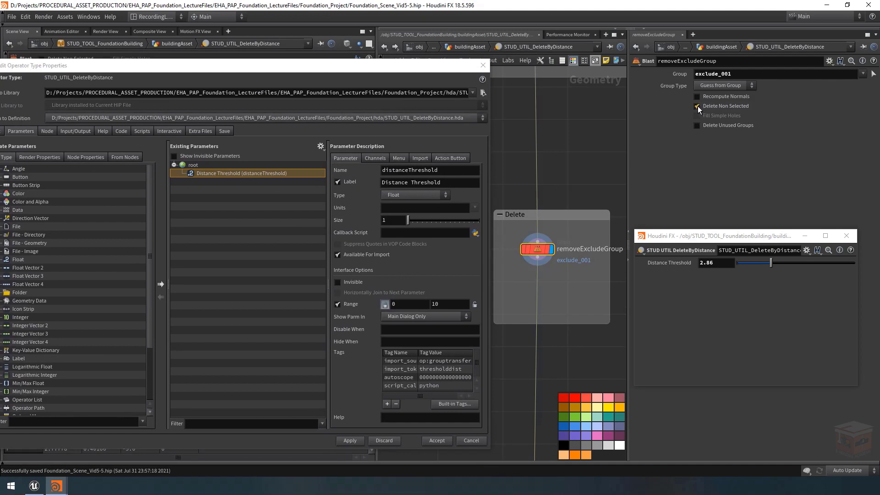
{"action": "left_click_drag", "start_coordinate": [700, 107], "coordinate": [230, 197]}
{"action": "triple_click", "coordinate": [440, 182]}
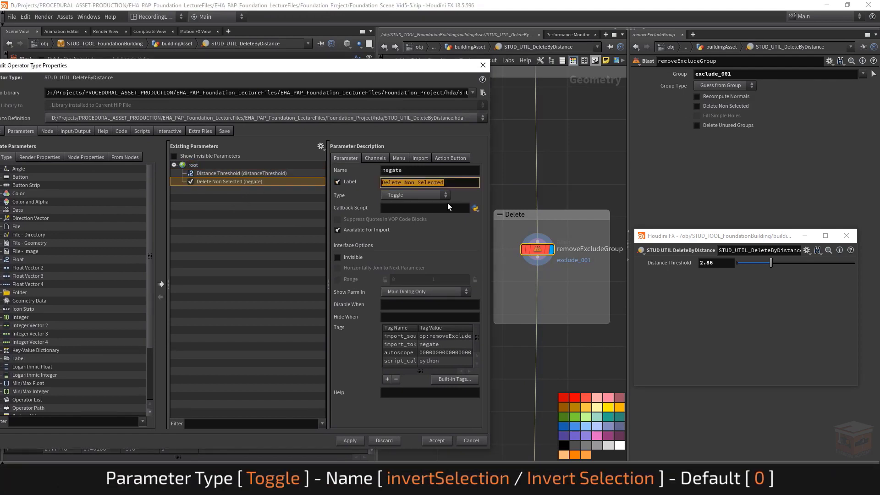
{"action": "type", "text": "inter"}
{"action": "key", "text": "BackSpace"}
{"action": "key", "text": "BackSpace"}
{"action": "key", "text": "BackSpace"}
{"action": "key", "text": "BackSpace"}
{"action": "key", "text": "BackSpace"}
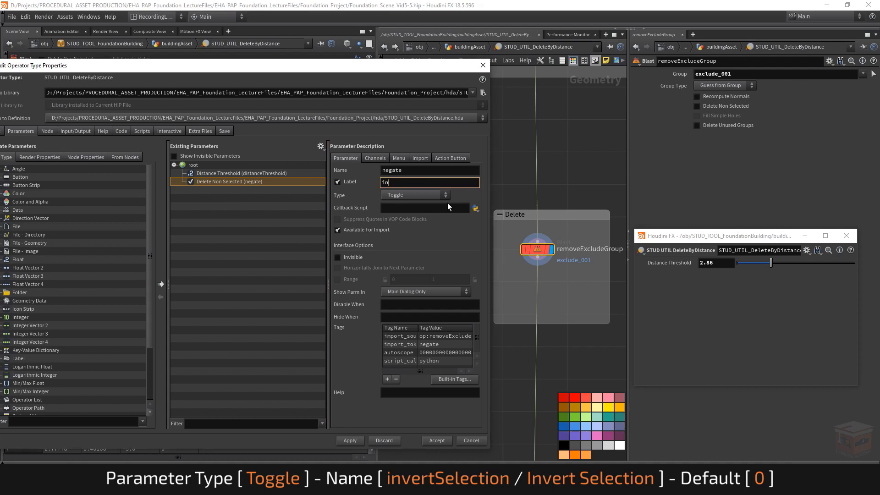
{"action": "type", "text": "Invert Selection"}
{"action": "key", "text": "Return"}
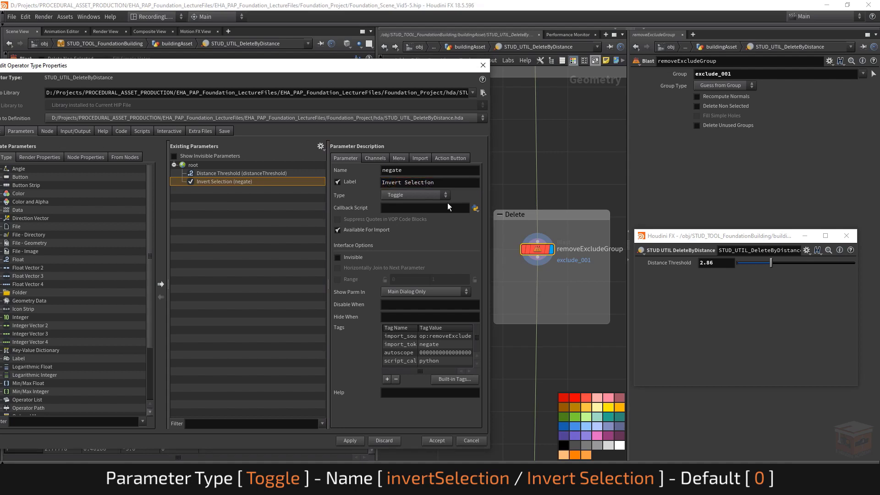
Name the Invert Selection parameter invertSelection, check its default and channel link, and apply the asset's parameter changes.
{"action": "double_click", "coordinate": [439, 166]}
{"action": "type", "text": "invert_"}
{"action": "key", "text": "BackSpace"}
{"action": "type", "text": "Selection"}
{"action": "key", "text": "Return"}
{"action": "left_click", "coordinate": [376, 158]}
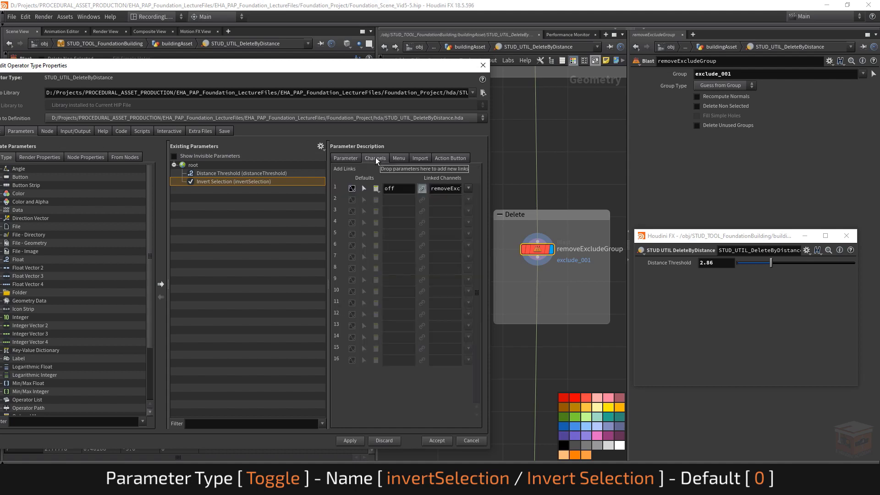
{"action": "left_click", "coordinate": [345, 158]}
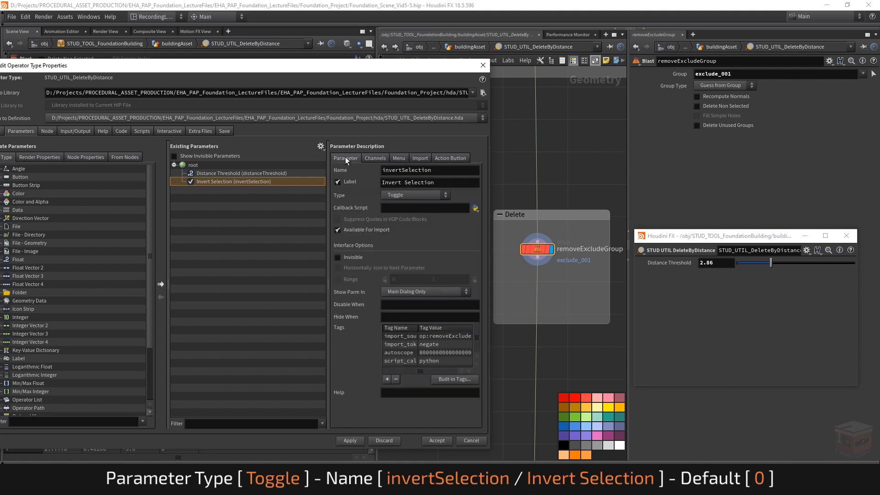
{"action": "left_click", "coordinate": [356, 441]}
Test the asset's Invert Selection toggle by switching it repeatedly, and leave it enabled.
{"action": "left_click_drag", "start_coordinate": [433, 69], "coordinate": [435, 390]}
{"action": "left_click", "coordinate": [711, 273]}
{"action": "left_click", "coordinate": [710, 273]}
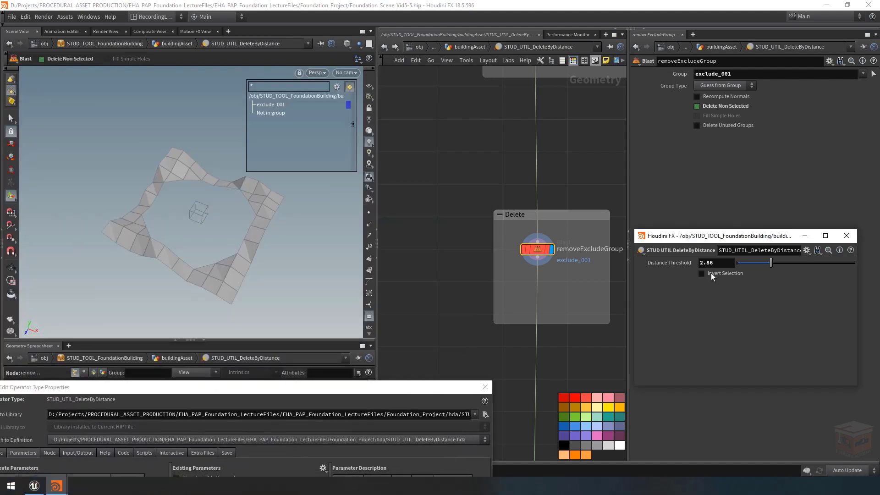
{"action": "left_click", "coordinate": [711, 273]}
{"action": "left_click", "coordinate": [711, 273]}
{"action": "left_click", "coordinate": [710, 273]}
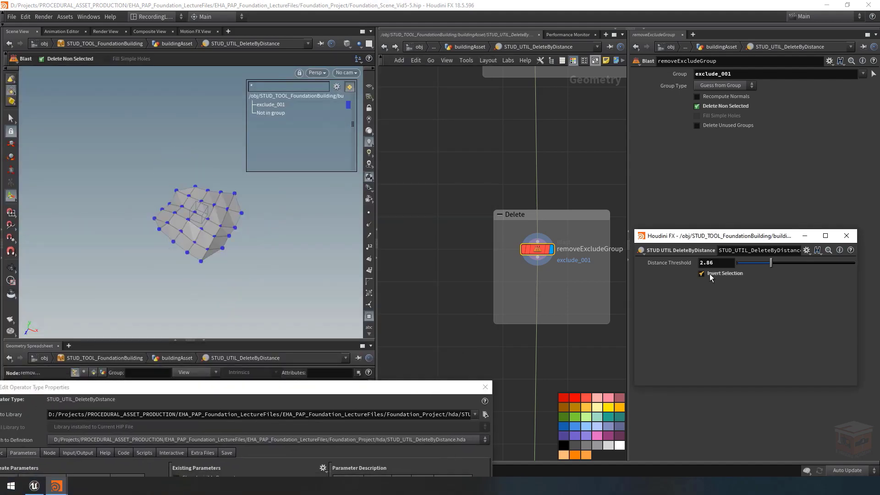
Add a Group Delete node inside the Delete box, beneath the removeExcludeGroup node.
{"action": "scroll", "coordinate": [473, 318], "scroll_direction": "down", "scroll_amount": 5}
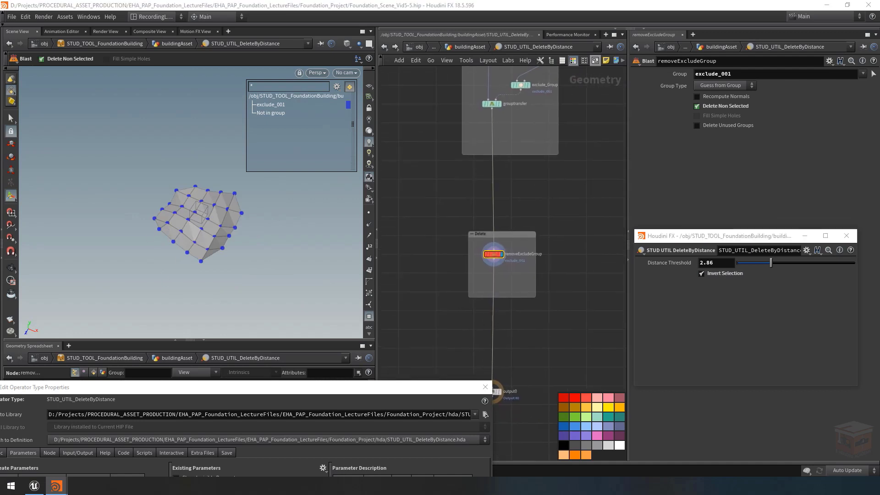
{"action": "scroll", "coordinate": [492, 302], "scroll_direction": "up", "scroll_amount": 4}
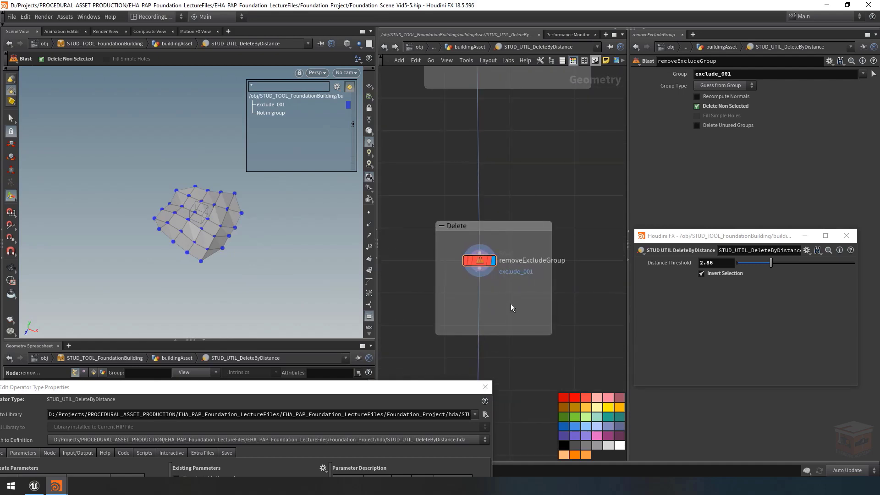
{"action": "key", "text": "Tab"}
{"action": "type", "text": "groupdelete"}
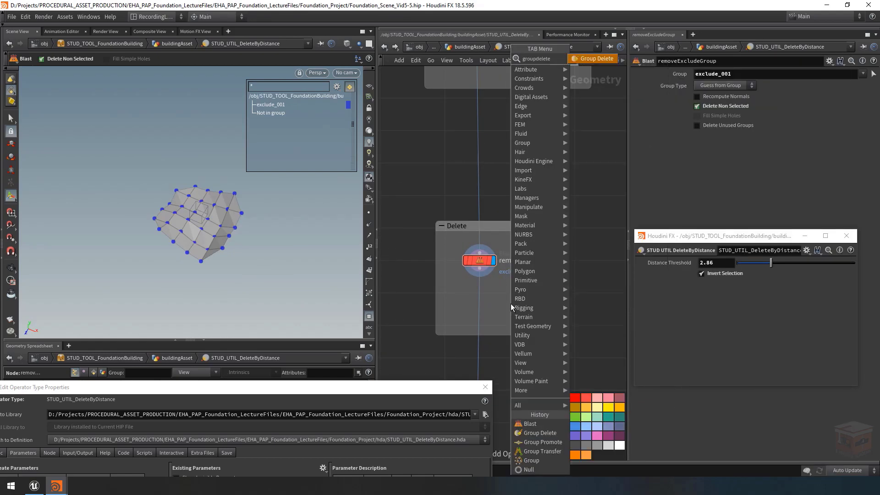
{"action": "key", "text": "Return"}
{"action": "left_click", "coordinate": [517, 298]}
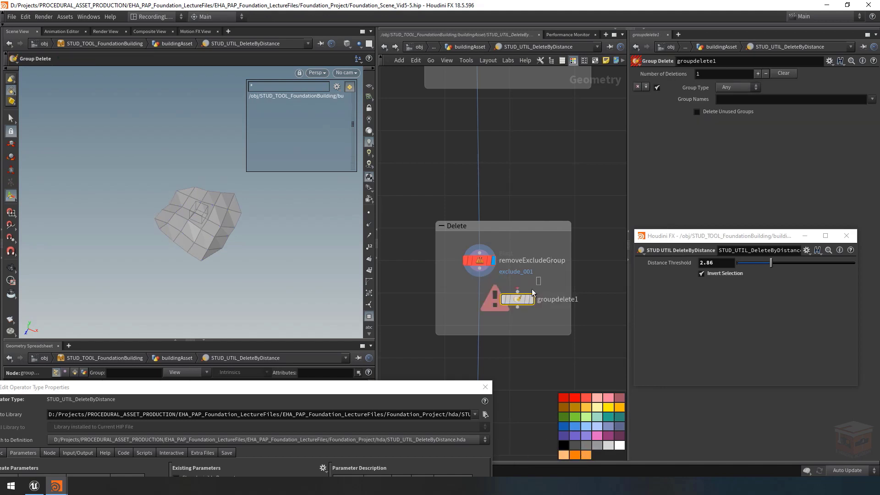
Color the new Group Delete node red and rename it groupdelete_Exclude_001.
{"action": "left_click", "coordinate": [585, 396]}
{"action": "double_click", "coordinate": [553, 300]}
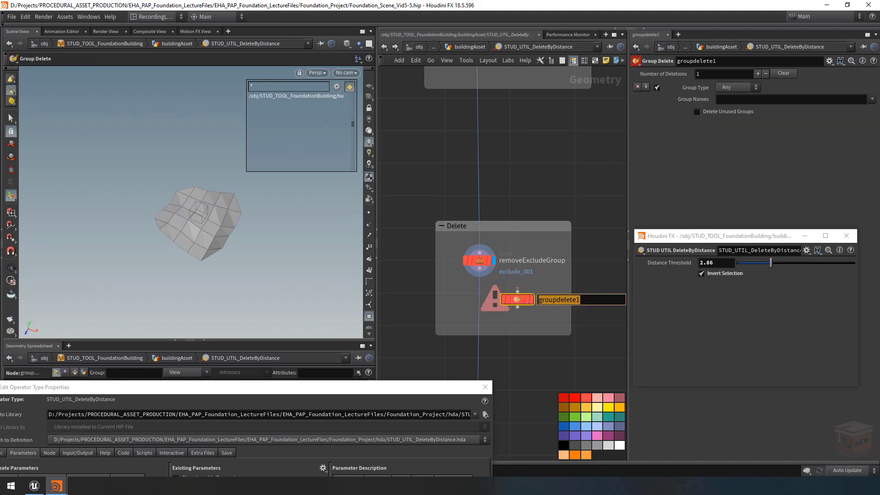
{"action": "left_click", "coordinate": [595, 299]}
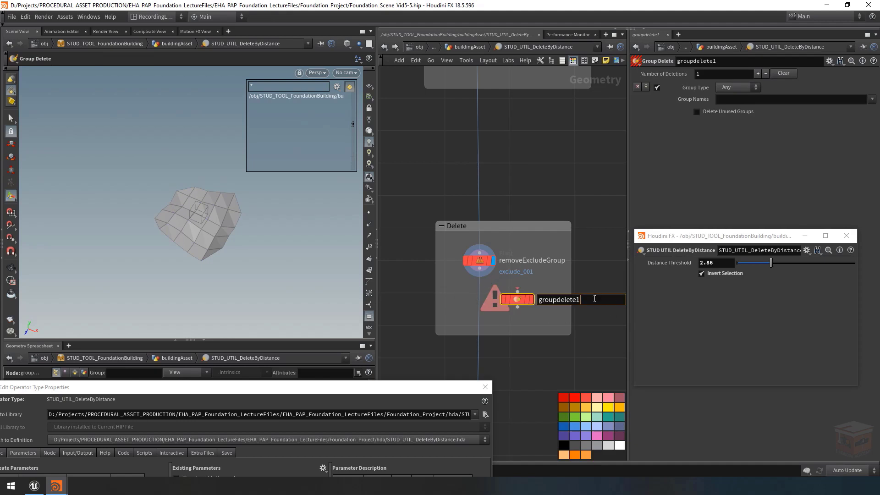
{"action": "key", "text": "BackSpace"}
{"action": "type", "text": "_Exclude_001"}
{"action": "key", "text": "Return"}
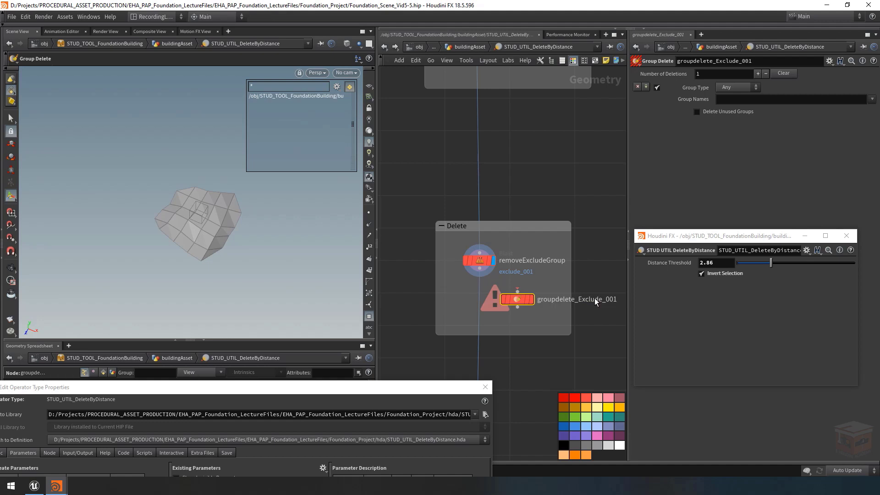
Insert groupdelete_Exclude_001 into the wire between removeExcludeGroup and the output, and display its result.
{"action": "mouse_move", "coordinate": [478, 306]}
{"action": "left_mouse_down"}
{"action": "mouse_move", "coordinate": [517, 300]}
{"action": "mouse_move", "coordinate": [479, 301]}
{"action": "left_mouse_up"}
{"action": "key", "text": "r"}
{"action": "left_click", "coordinate": [476, 305]}
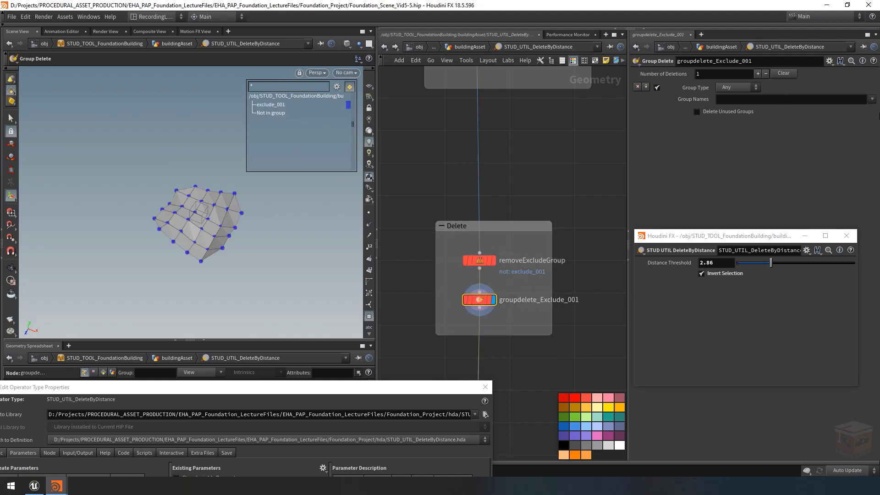
Set the Group Delete node's Group Names to exclude_001 and keep its Group Type at Any.
{"action": "left_click", "coordinate": [872, 99]}
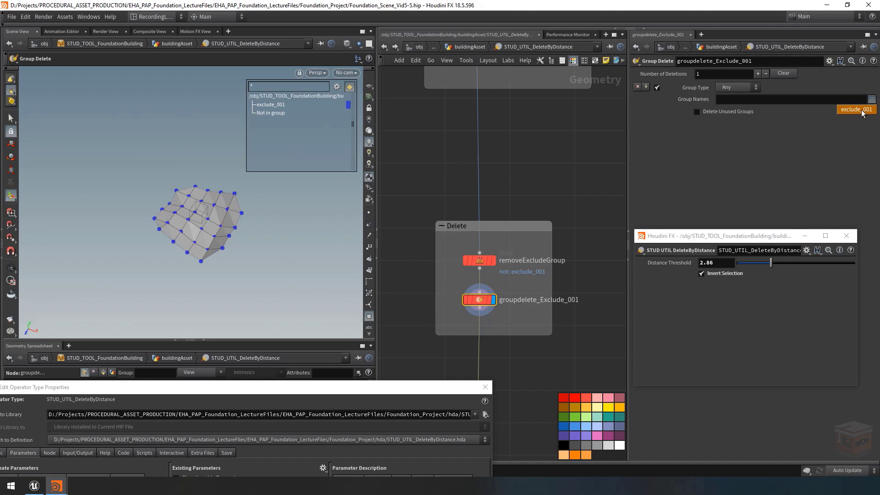
{"action": "left_click", "coordinate": [857, 109]}
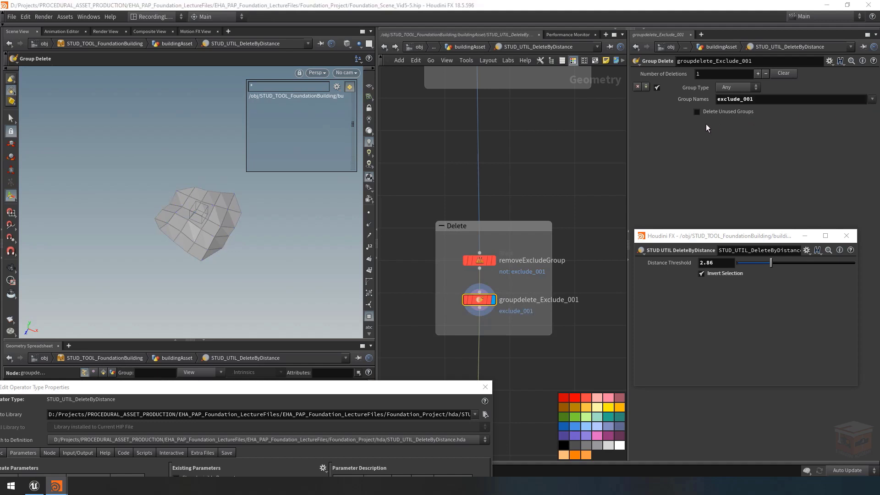
{"action": "left_click", "coordinate": [740, 88]}
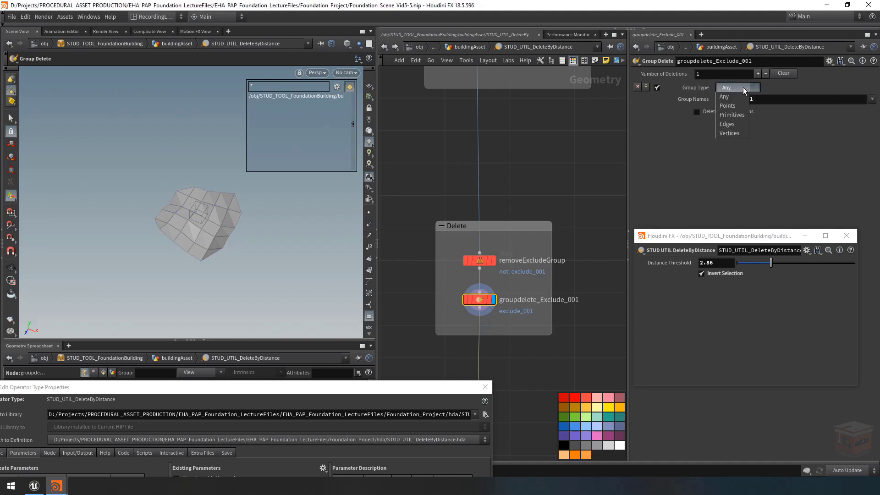
{"action": "left_click", "coordinate": [742, 87]}
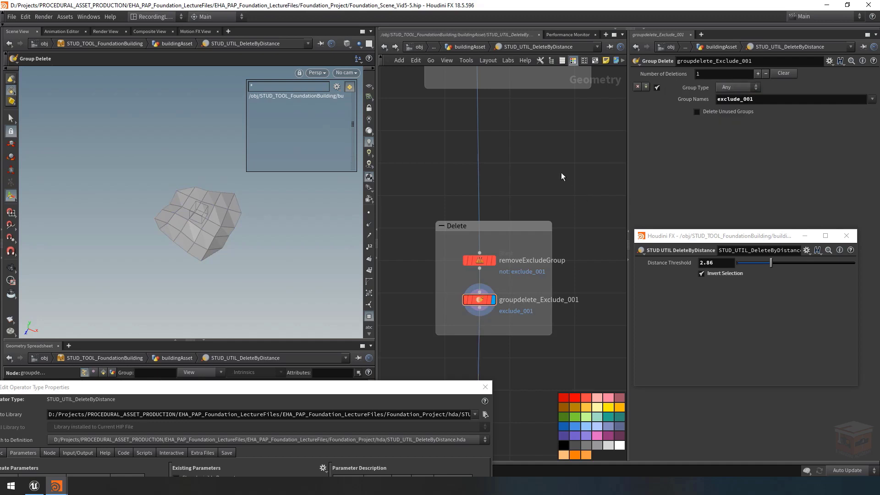
Display and select the output0 node to view the asset's final result and the complete node chain.
{"action": "scroll", "coordinate": [573, 179], "scroll_direction": "down", "scroll_amount": 3}
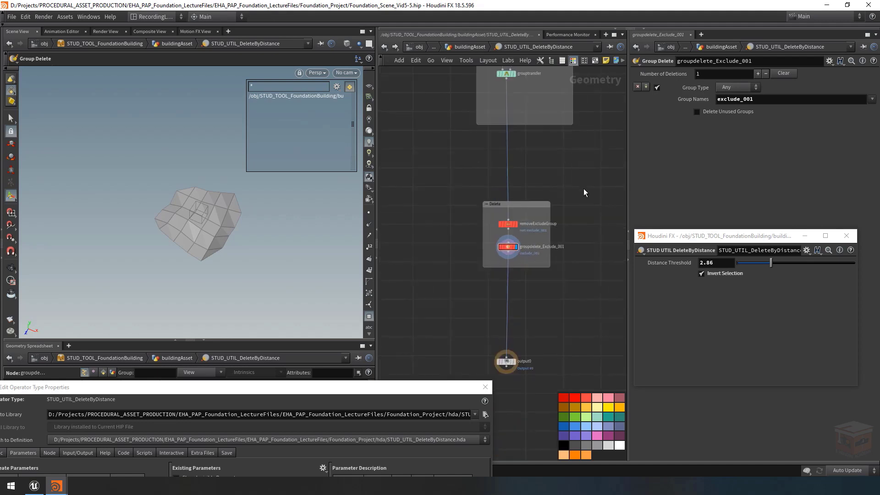
{"action": "scroll", "coordinate": [541, 312], "scroll_direction": "up", "scroll_amount": 5}
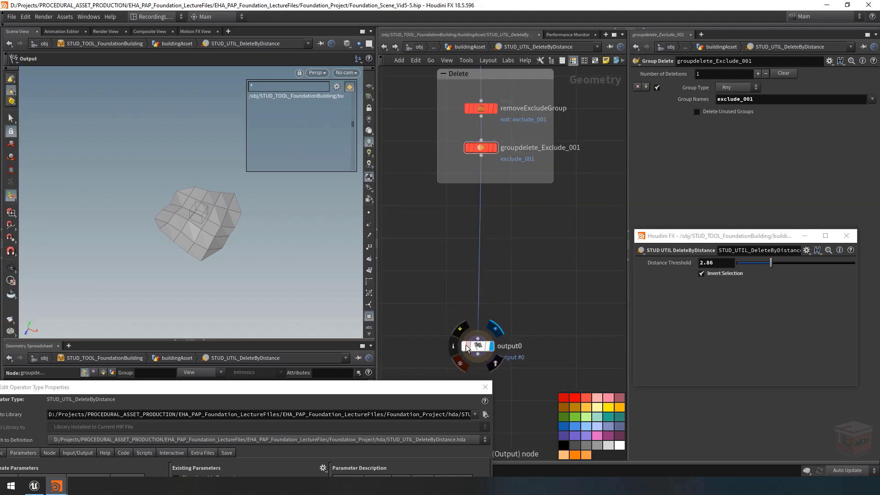
{"action": "left_click", "coordinate": [485, 353]}
{"action": "scroll", "coordinate": [532, 271], "scroll_direction": "down", "scroll_amount": 5}
{"action": "middle_click_drag", "start_coordinate": [570, 251], "coordinate": [526, 301]}
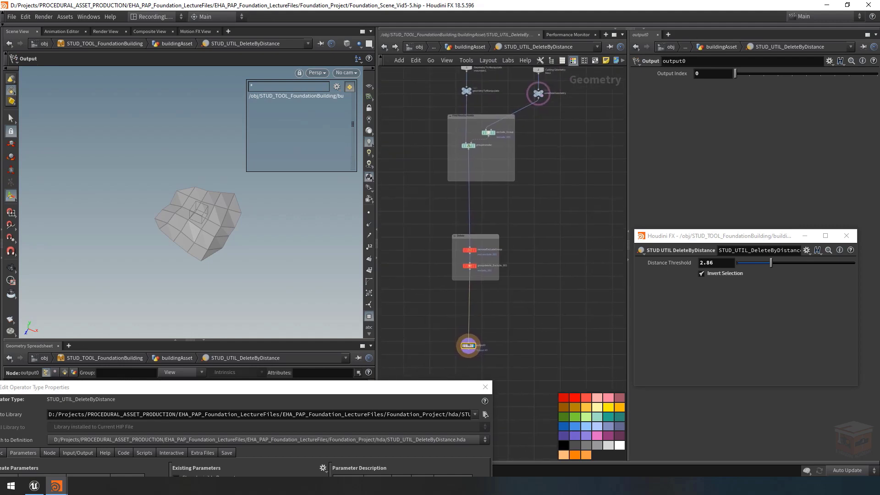
Review the Delete box nodes and display grouptransfer to inspect the exclude_001 points on the grid.
{"action": "scroll", "coordinate": [512, 285], "scroll_direction": "up", "scroll_amount": 4}
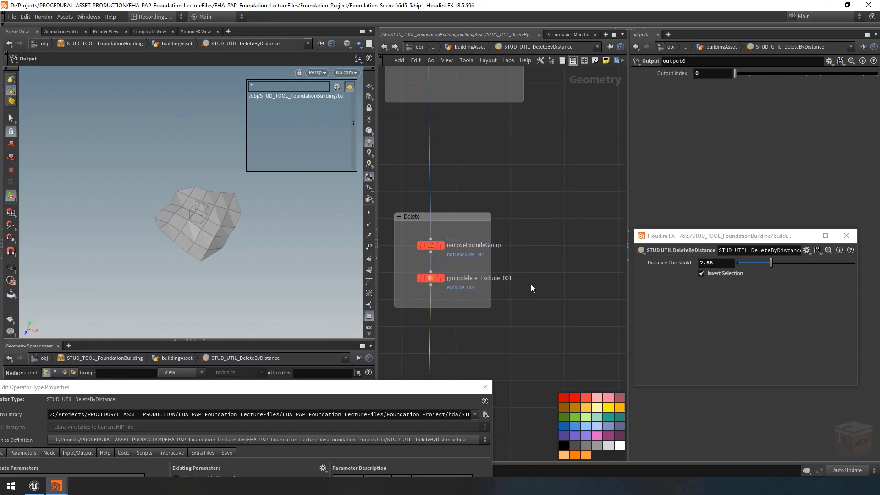
{"action": "scroll", "coordinate": [444, 257], "scroll_direction": "up", "scroll_amount": 2}
{"action": "mouse_move", "coordinate": [447, 244]}
{"action": "scroll", "coordinate": [471, 119], "scroll_direction": "down", "scroll_amount": 2}
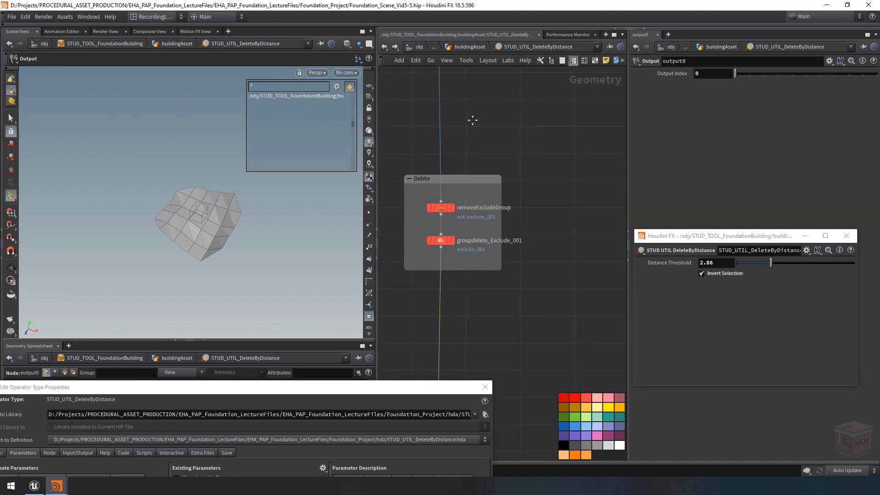
{"action": "middle_click_drag", "start_coordinate": [472, 120], "coordinate": [450, 129]}
{"action": "left_click", "coordinate": [446, 126]}
{"action": "left_click", "coordinate": [432, 127]}
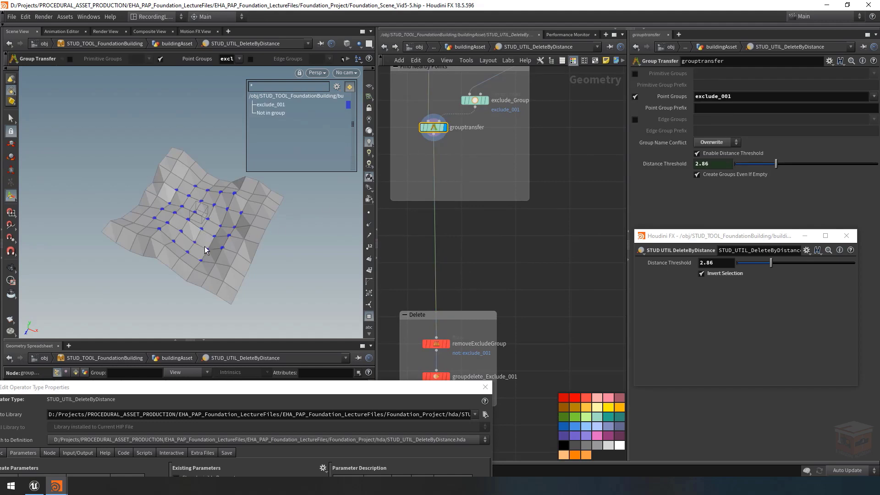
{"action": "middle_click_drag", "start_coordinate": [516, 273], "coordinate": [513, 242]}
{"action": "scroll", "coordinate": [515, 251], "scroll_direction": "down", "scroll_amount": 4}
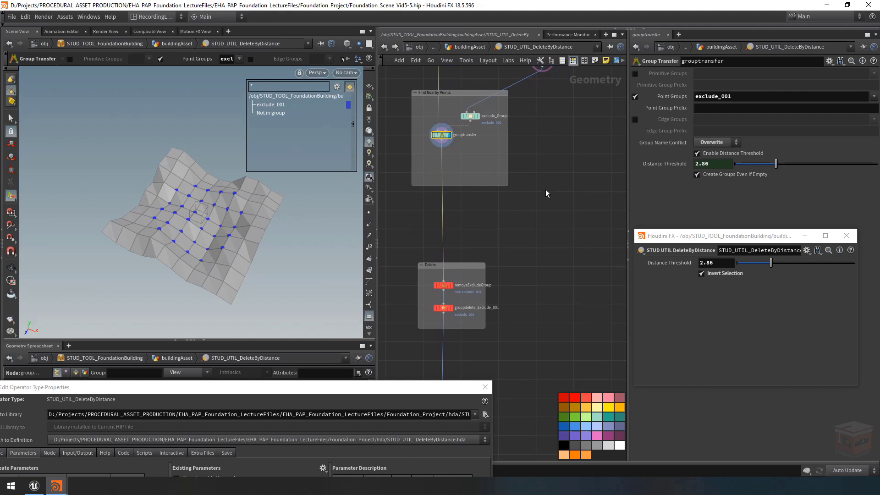
{"action": "middle_click_drag", "start_coordinate": [540, 234], "coordinate": [513, 206]}
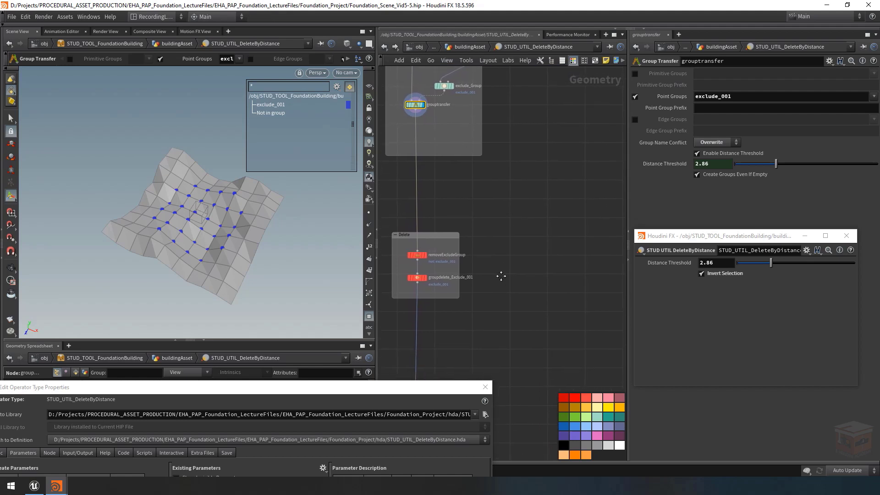
{"action": "mouse_move", "coordinate": [504, 259]}
{"action": "middle_mouse_down"}
{"action": "mouse_move", "coordinate": [496, 264]}
{"action": "mouse_move", "coordinate": [514, 271]}
{"action": "middle_mouse_up"}
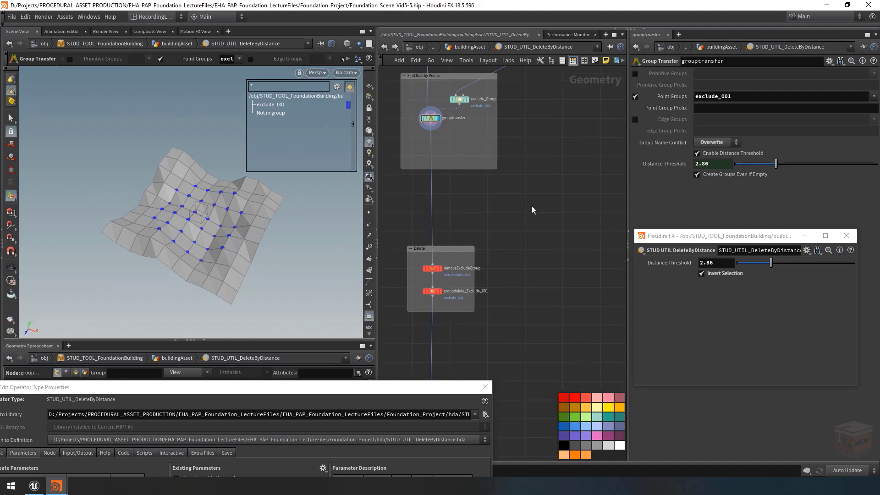
Create a network box beside the Delete box, enlarge it and title it Rename Group.
{"action": "left_click", "coordinate": [598, 61]}
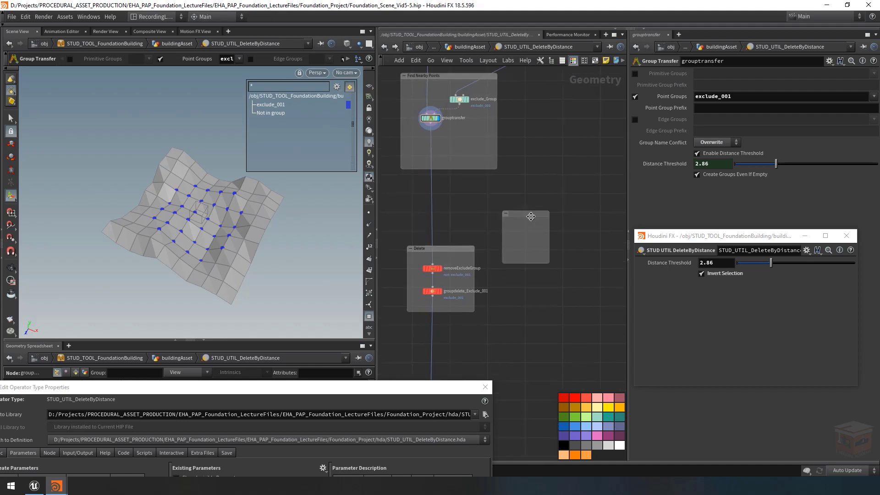
{"action": "left_click_drag", "start_coordinate": [529, 217], "coordinate": [534, 252]}
{"action": "scroll", "coordinate": [510, 211], "scroll_direction": "up", "scroll_amount": 5}
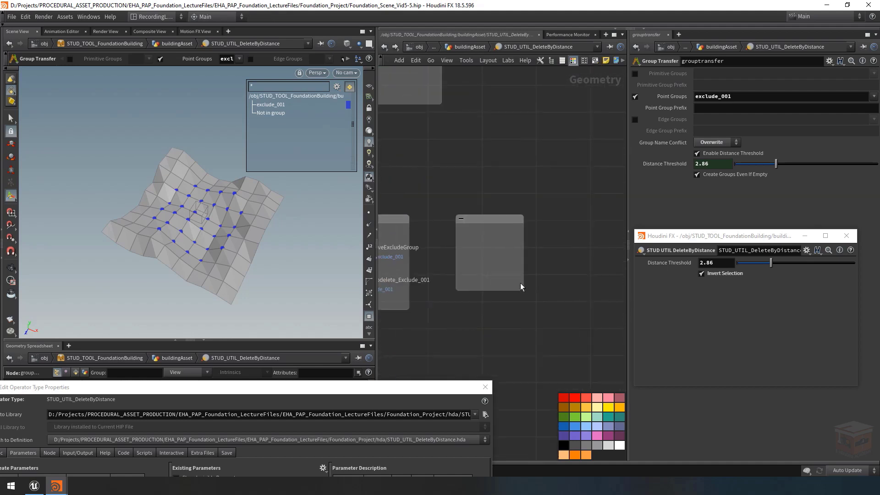
{"action": "left_click_drag", "start_coordinate": [539, 305], "coordinate": [566, 310]}
{"action": "middle_click_drag", "start_coordinate": [477, 257], "coordinate": [525, 257]}
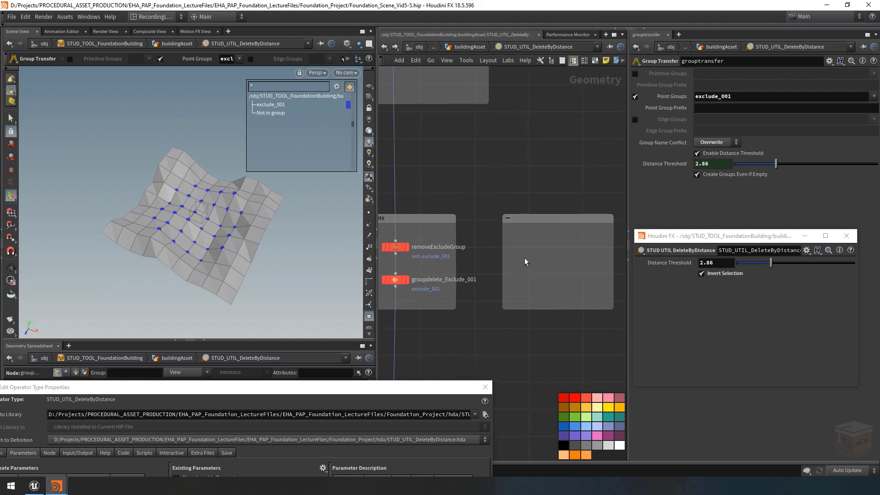
{"action": "scroll", "coordinate": [526, 251], "scroll_direction": "down", "scroll_amount": 2}
{"action": "double_click", "coordinate": [538, 222]}
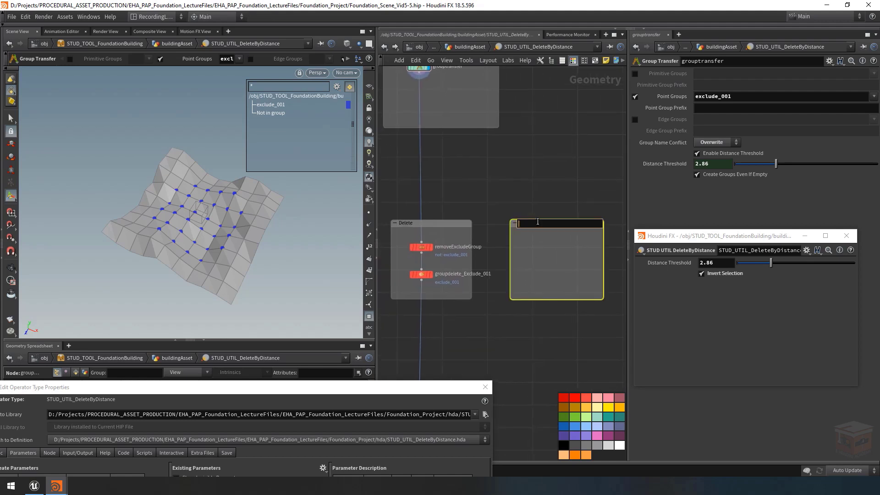
{"action": "type", "text": "Rename Group"}
{"action": "key", "text": "Return"}
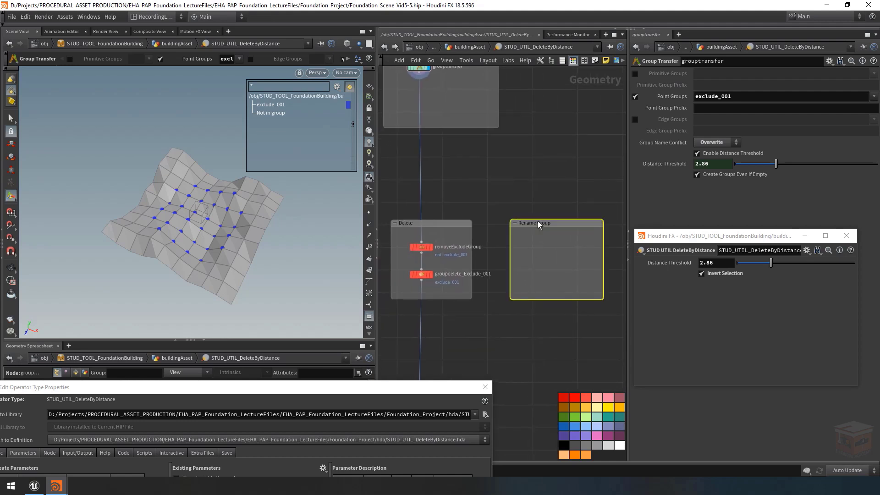
{"action": "left_click", "coordinate": [513, 185]}
Add a dot to the wire below grouptransfer and branch a Group Rename node from it inside the Rename Group box.
{"action": "middle_click_drag", "start_coordinate": [493, 201], "coordinate": [478, 210]}
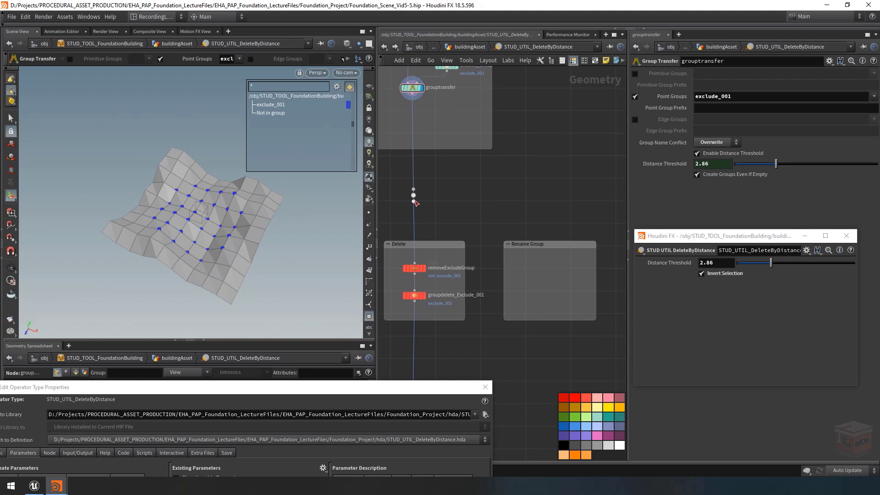
{"action": "left_click", "coordinate": [414, 202]}
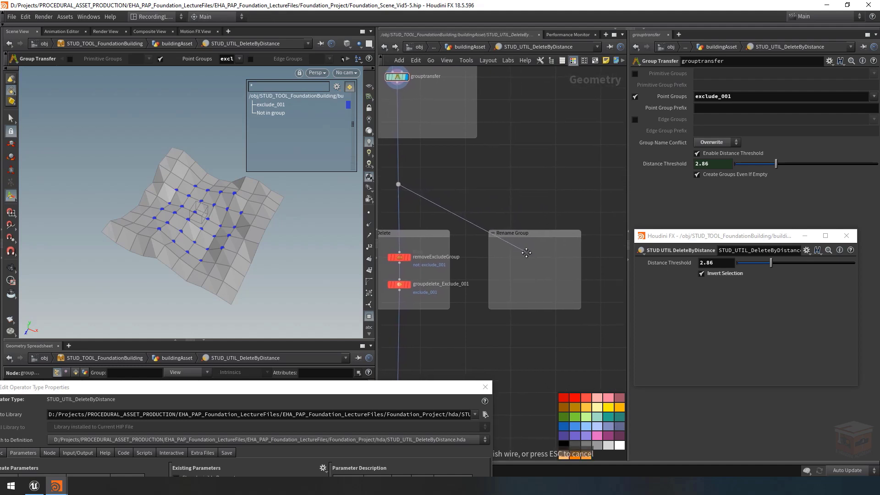
{"action": "key", "text": "Tab"}
{"action": "type", "text": "groupren"}
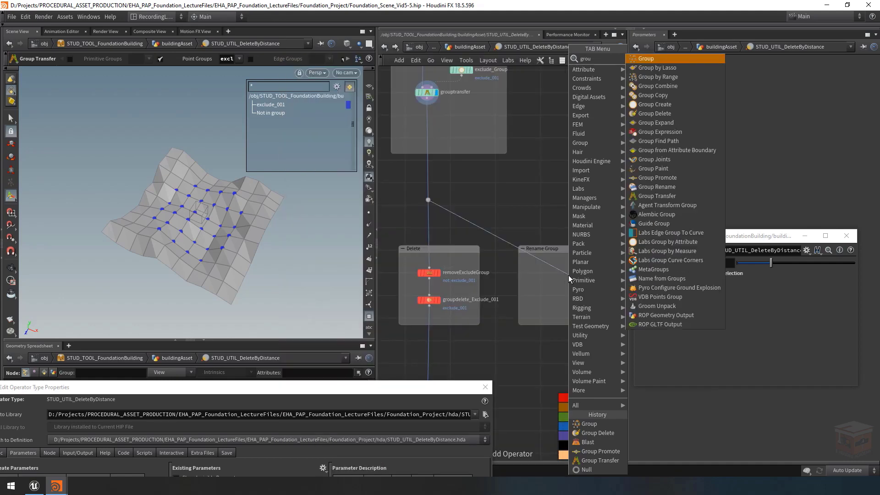
{"action": "key", "text": "Return"}
{"action": "left_click", "coordinate": [568, 275]}
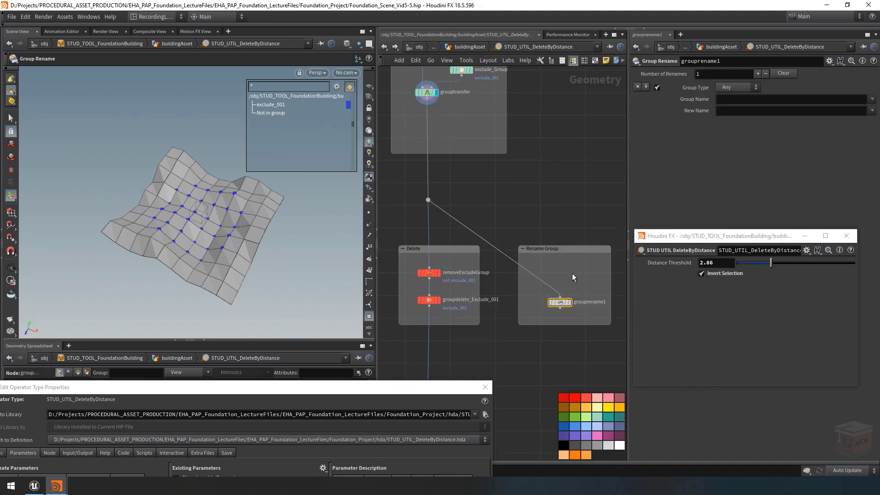
Choose exclude_001 as the Group Rename node's source group, display the node and colour it pale mint green.
{"action": "scroll", "coordinate": [571, 276], "scroll_direction": "up", "scroll_amount": 3}
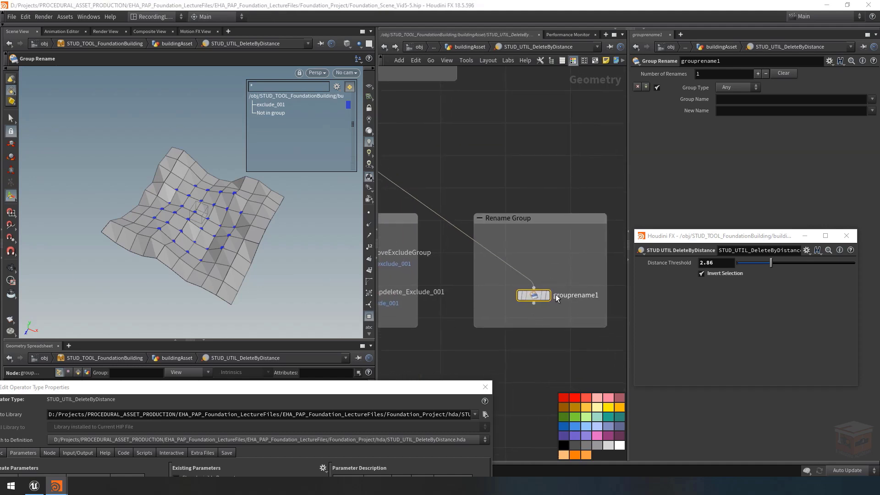
{"action": "left_click", "coordinate": [872, 99]}
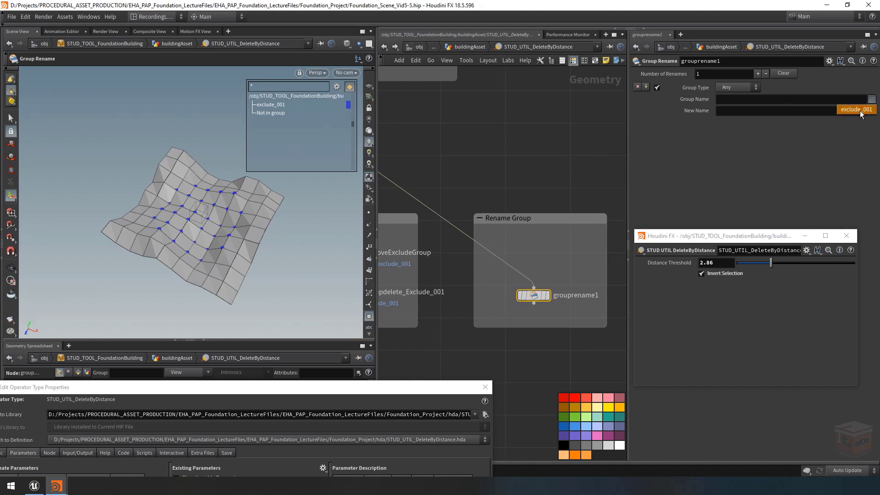
{"action": "left_click", "coordinate": [859, 111]}
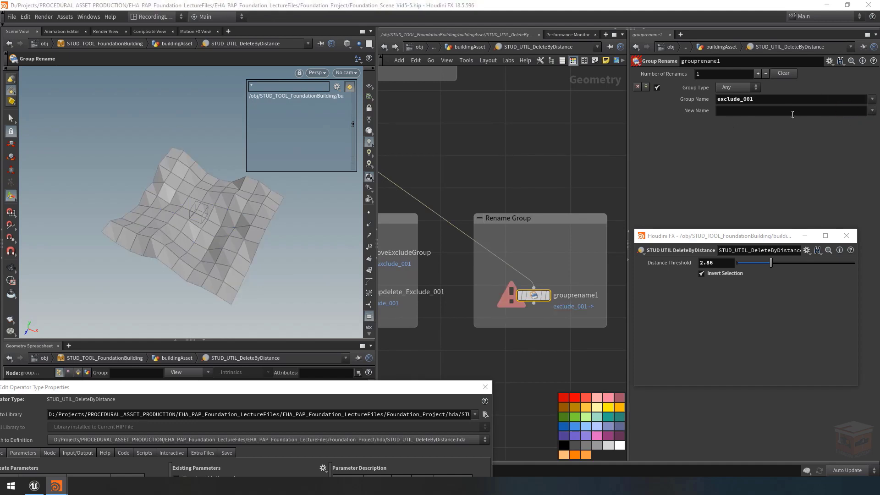
{"action": "left_click", "coordinate": [551, 285]}
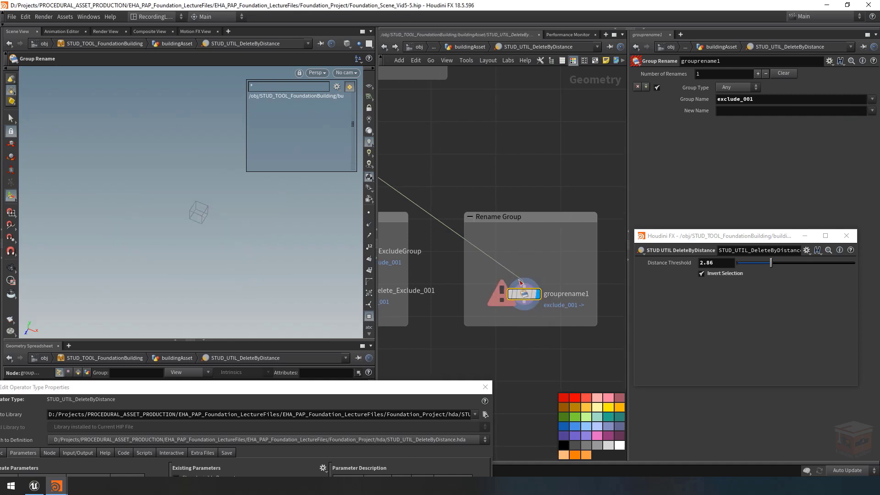
{"action": "left_click", "coordinate": [598, 420]}
{"action": "key", "text": "alt+shift+s"}
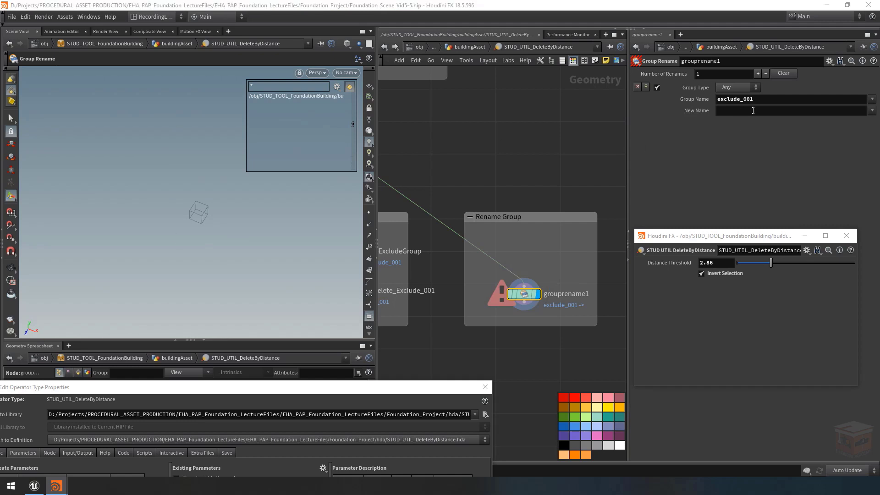
Set the Group Rename node's New Name to group.
{"action": "left_click", "coordinate": [748, 113]}
{"action": "type", "text": "group"}
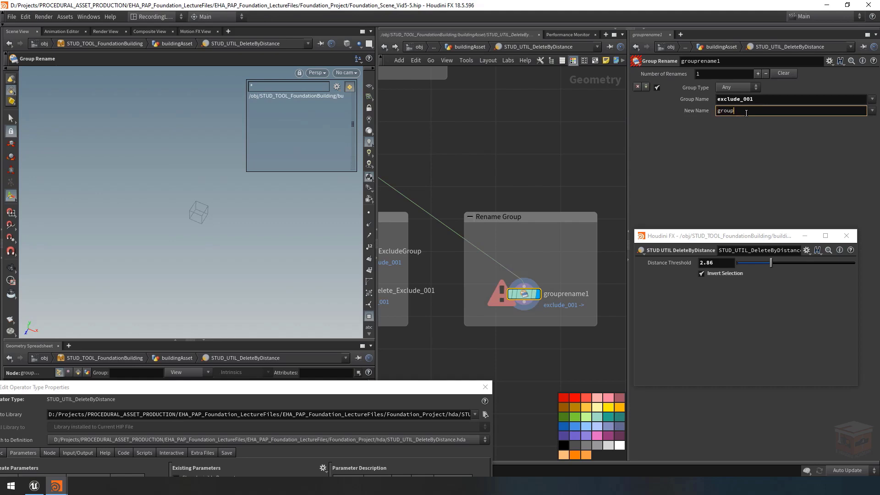
{"action": "key", "text": "Return"}
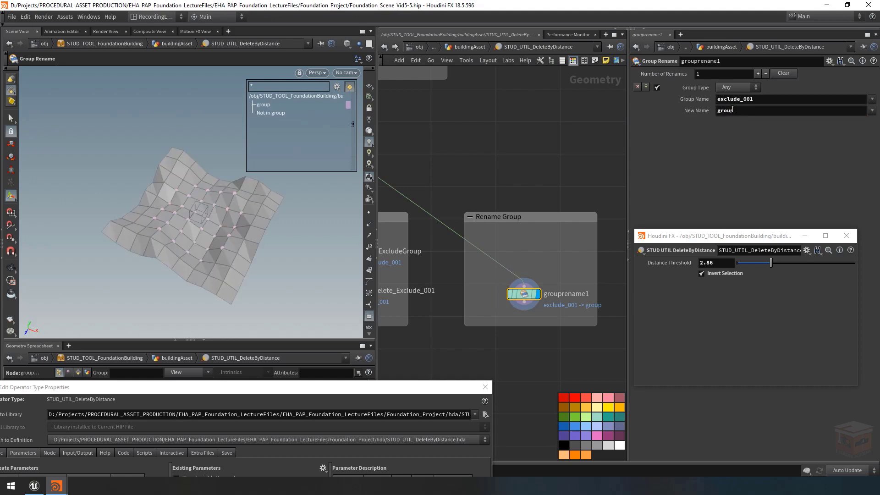
Promote the Group Rename node's New Name parameter to the asset interface, above Distance Threshold.
{"action": "left_click_drag", "start_coordinate": [425, 388], "coordinate": [405, 158]}
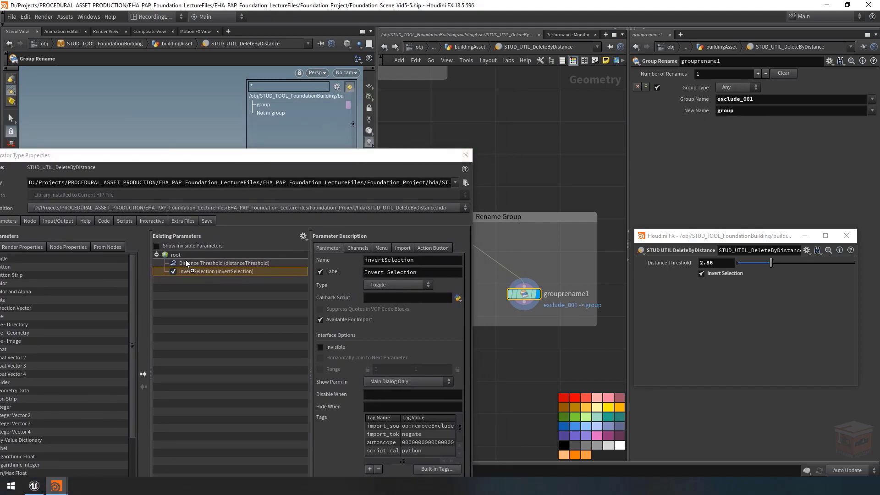
{"action": "left_click_drag", "start_coordinate": [185, 260], "coordinate": [186, 259]}
{"action": "left_click_drag", "start_coordinate": [240, 155], "coordinate": [271, 177]}
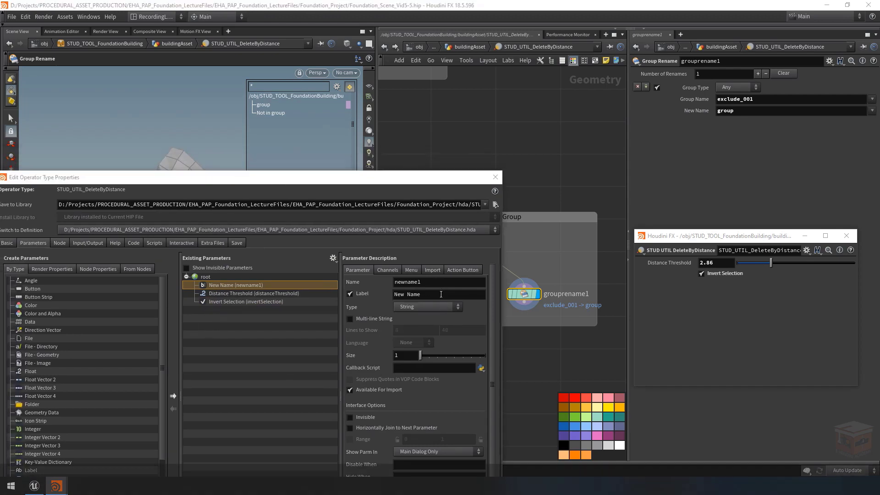
Label the promoted string parameter Group Name and set its internal name to groupName.
{"action": "left_click_drag", "start_coordinate": [440, 294], "coordinate": [333, 289]}
{"action": "type", "text": "Grou"}
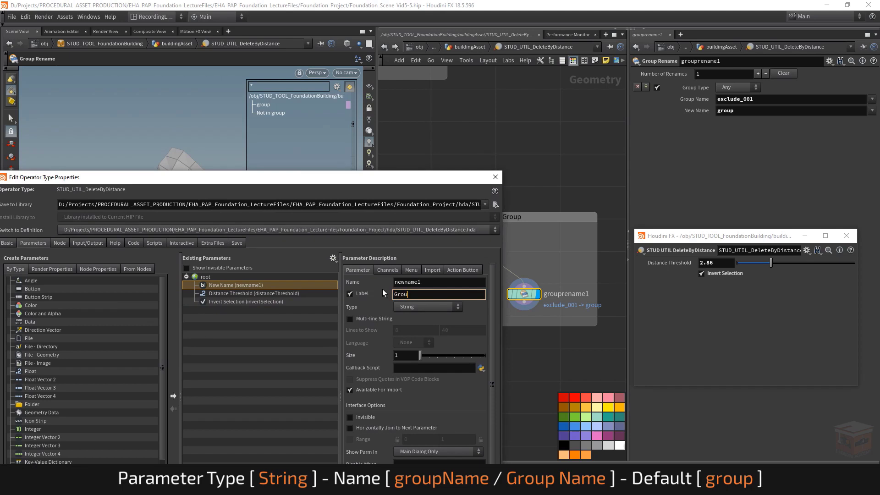
{"action": "type", "text": "p Name"}
{"action": "key", "text": "Return"}
{"action": "double_click", "coordinate": [452, 283]}
{"action": "type", "text": "groupName"}
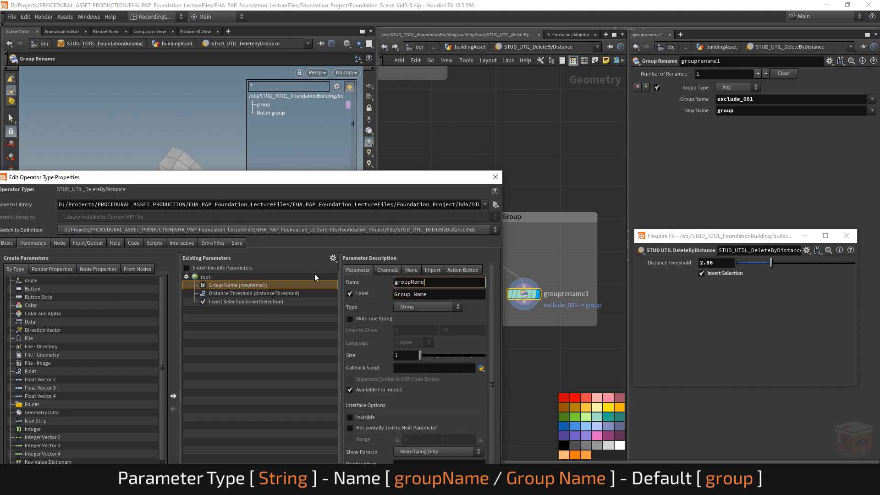
{"action": "key", "text": "Return"}
Clear the Group Name parameter's menu script, disable Use Menu and apply the asset changes.
{"action": "left_click", "coordinate": [386, 269]}
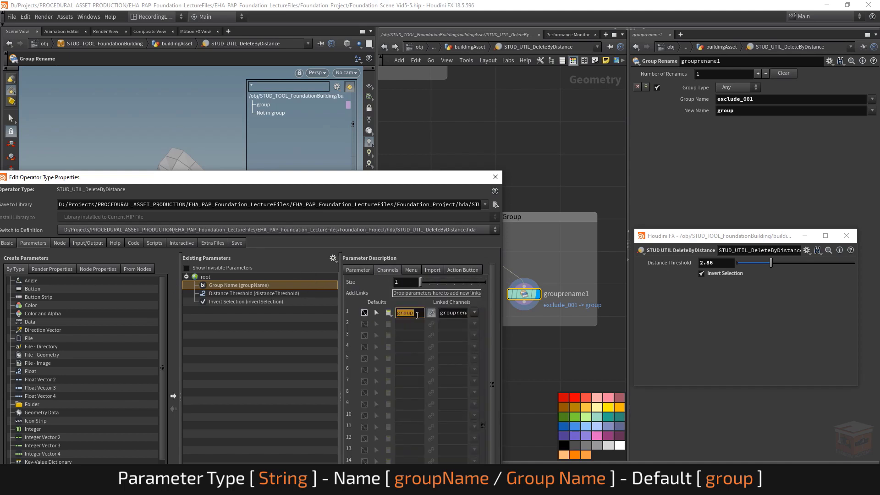
{"action": "left_click", "coordinate": [411, 269]}
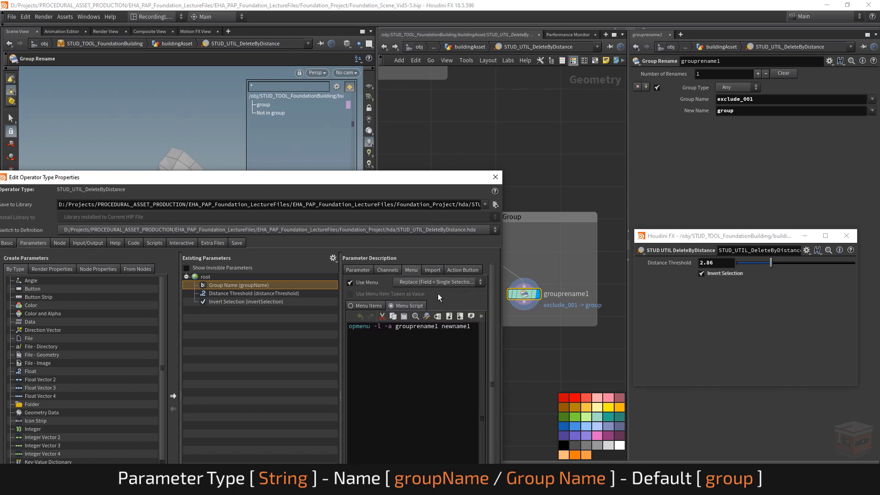
{"action": "left_click_drag", "start_coordinate": [438, 185], "coordinate": [447, 113]}
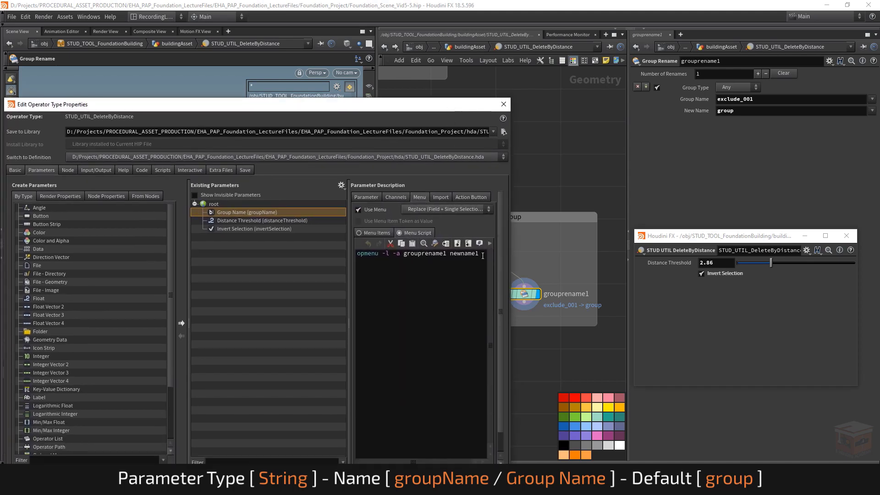
{"action": "left_click", "coordinate": [872, 111]}
{"action": "left_click", "coordinate": [811, 122]}
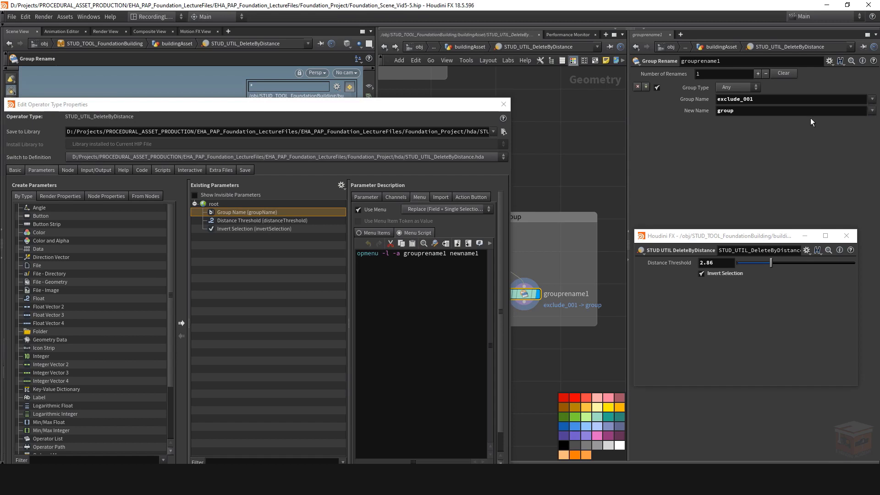
{"action": "left_click_drag", "start_coordinate": [486, 253], "coordinate": [343, 245]}
{"action": "key", "text": "Delete"}
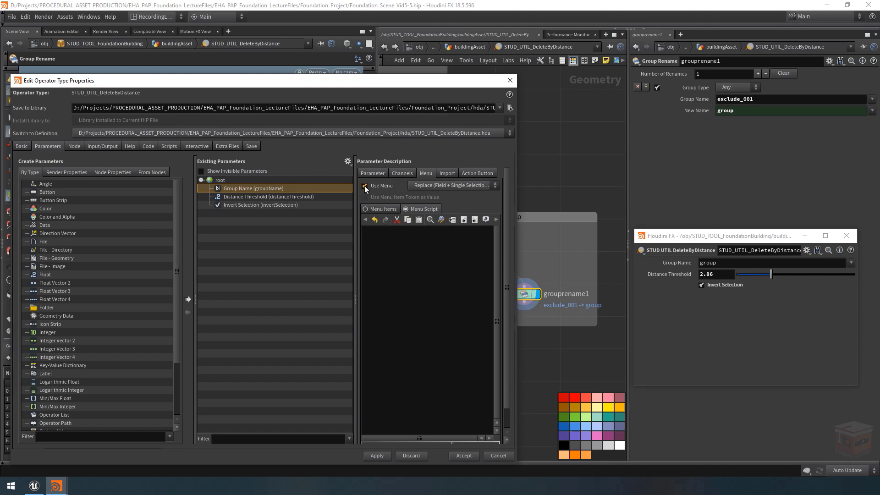
{"action": "left_click", "coordinate": [365, 186]}
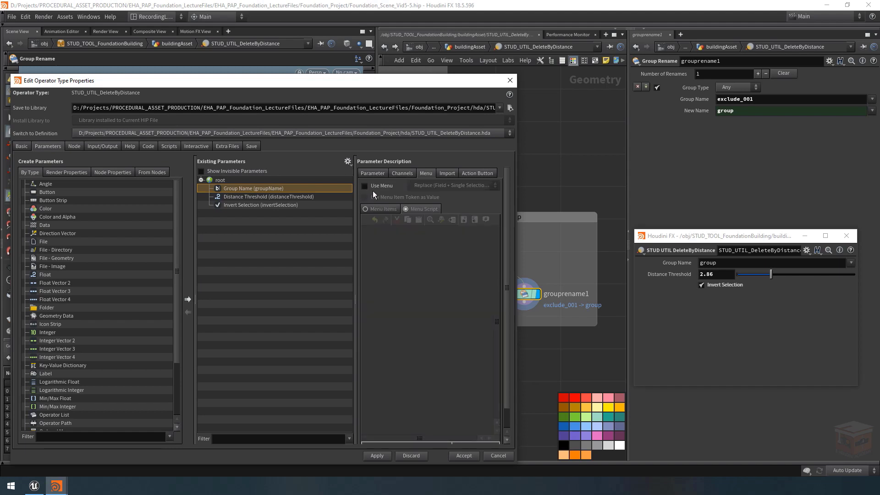
{"action": "left_click", "coordinate": [382, 456]}
{"action": "left_click_drag", "start_coordinate": [470, 83], "coordinate": [392, 416]}
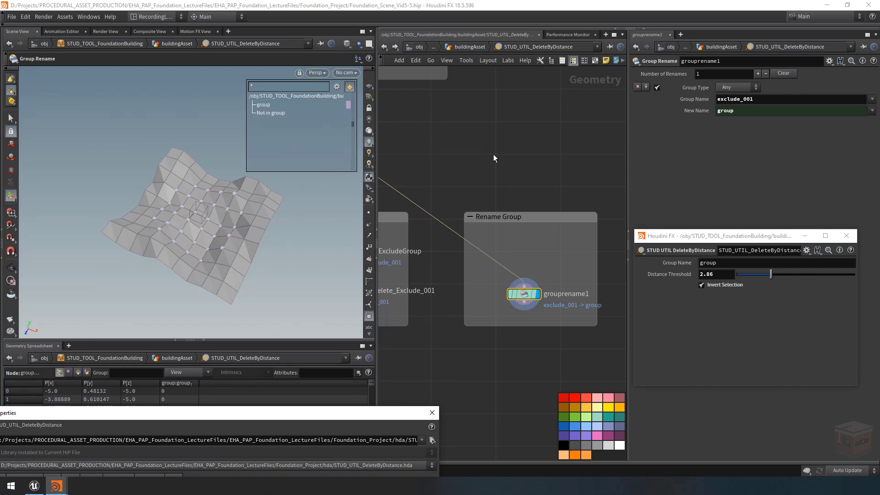
Display grouptransfer and grouprename1 in turn to compare the point groups they output.
{"action": "middle_click_drag", "start_coordinate": [485, 171], "coordinate": [617, 231]}
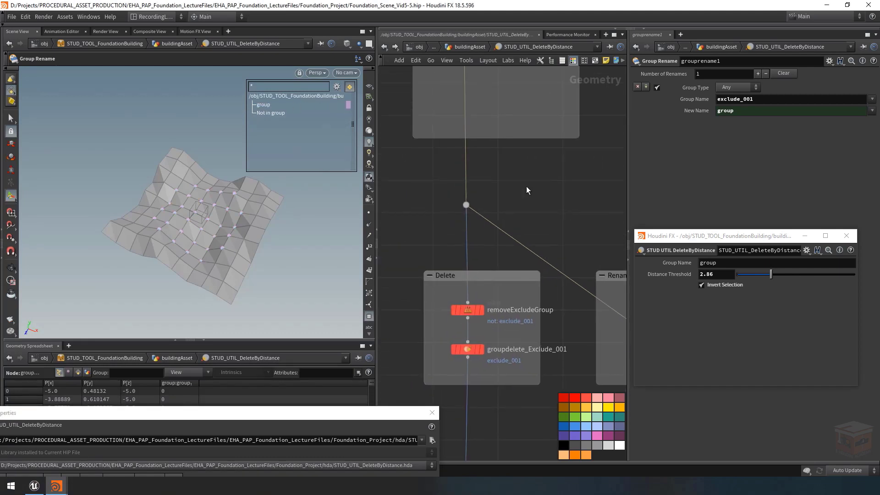
{"action": "middle_click_drag", "start_coordinate": [518, 173], "coordinate": [536, 298]}
{"action": "left_click", "coordinate": [496, 180]}
{"action": "middle_click_drag", "start_coordinate": [526, 266], "coordinate": [512, 257]}
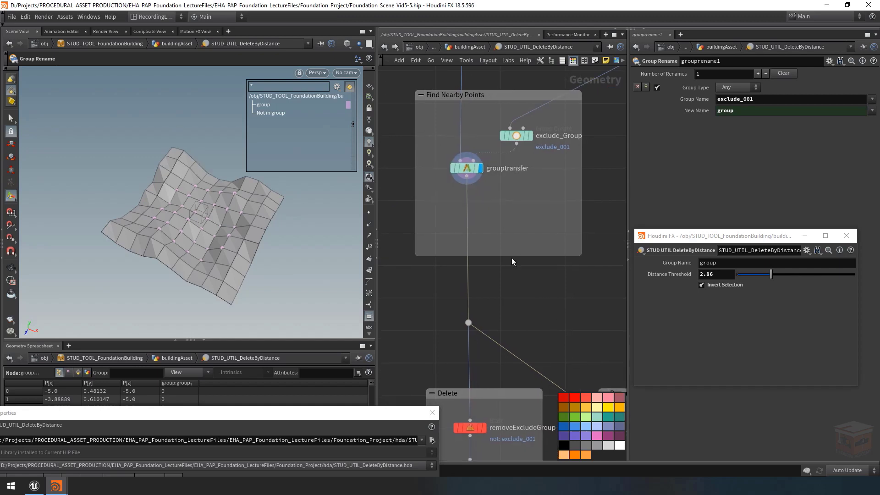
{"action": "left_click", "coordinate": [467, 168]}
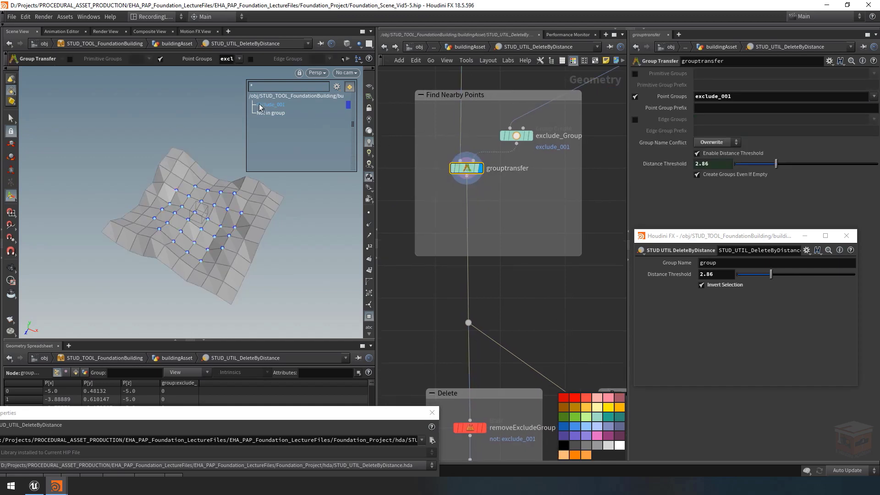
{"action": "middle_click_drag", "start_coordinate": [543, 310], "coordinate": [362, 144]}
{"action": "left_click", "coordinate": [488, 308]}
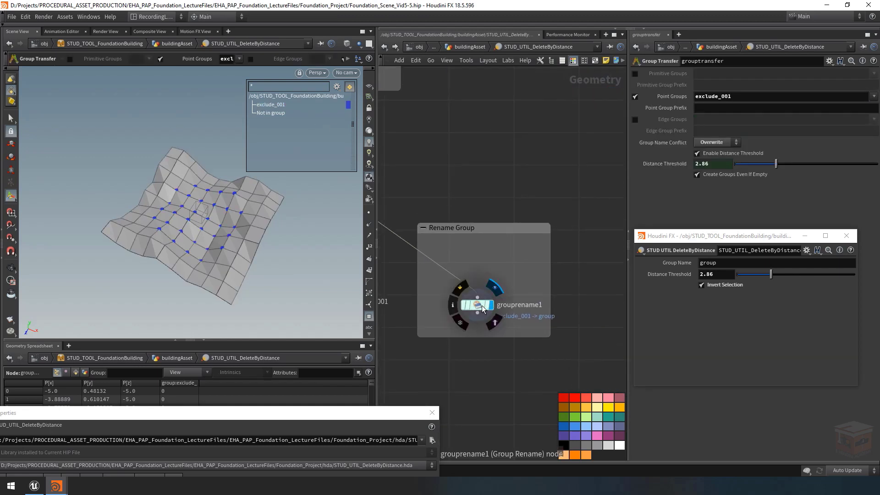
{"action": "middle_click_drag", "start_coordinate": [529, 205], "coordinate": [549, 195]}
Set the asset's Group Name to my_group to test the linked rename on the grid points.
{"action": "double_click", "coordinate": [733, 263]}
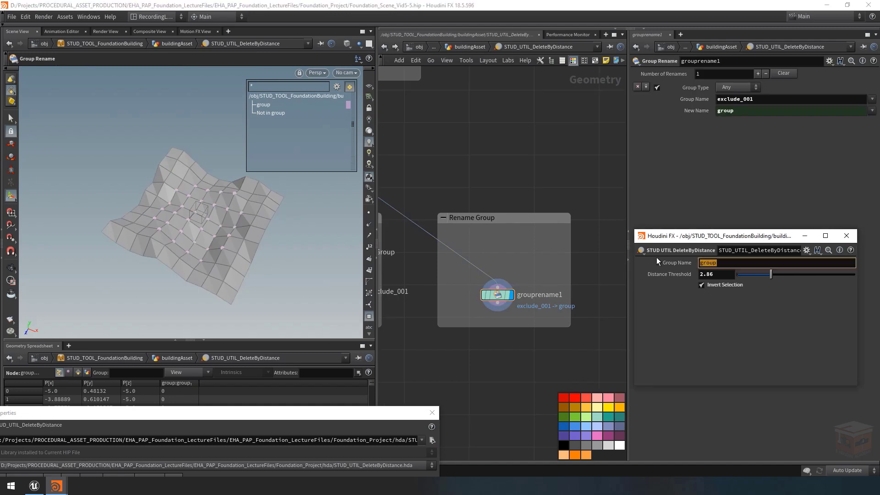
{"action": "type", "text": "my_group"}
{"action": "key", "text": "Return"}
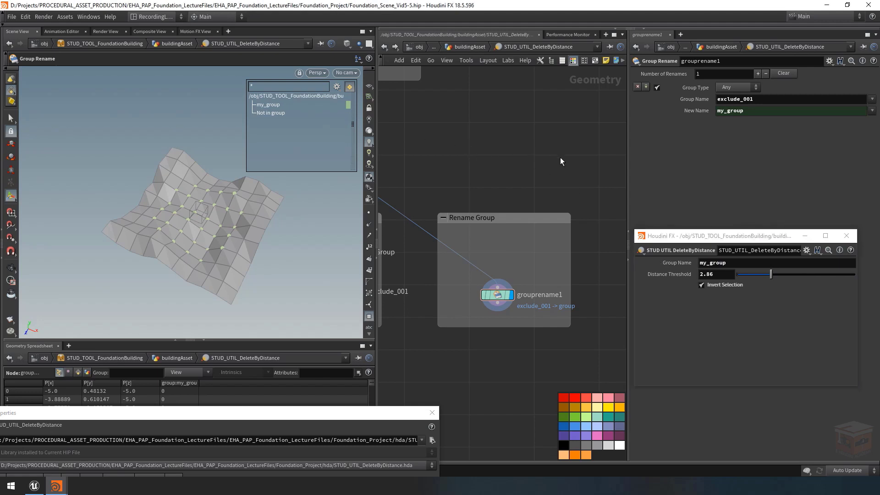
{"action": "scroll", "coordinate": [549, 167], "scroll_direction": "down", "scroll_amount": 4}
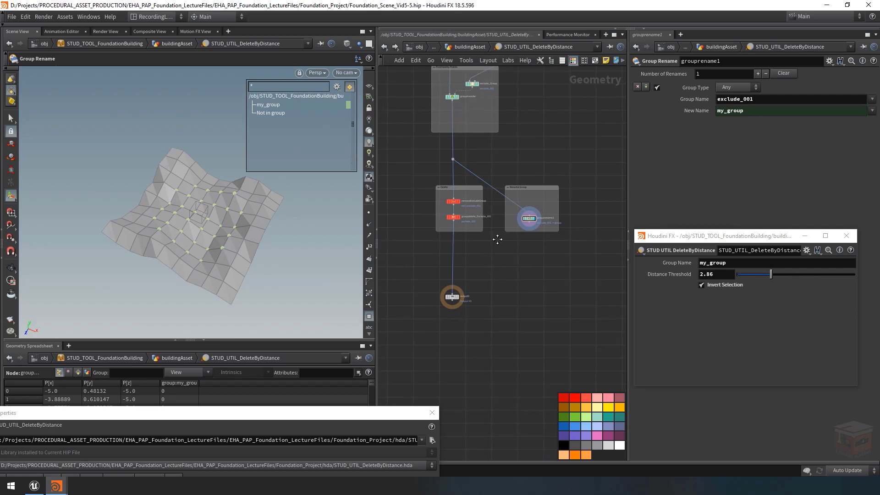
{"action": "middle_click_drag", "start_coordinate": [494, 250], "coordinate": [490, 258]}
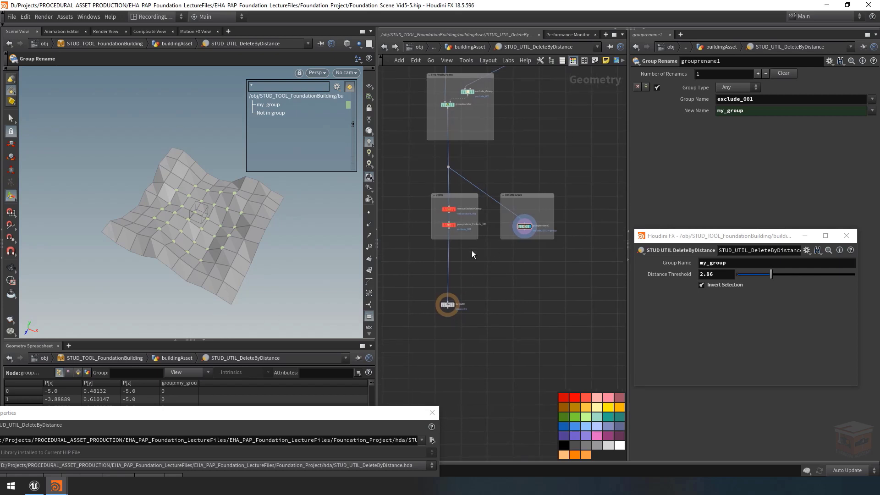
Add a Switch node below the Delete and Rename Group network boxes.
{"action": "scroll", "coordinate": [489, 266], "scroll_direction": "up", "scroll_amount": 2}
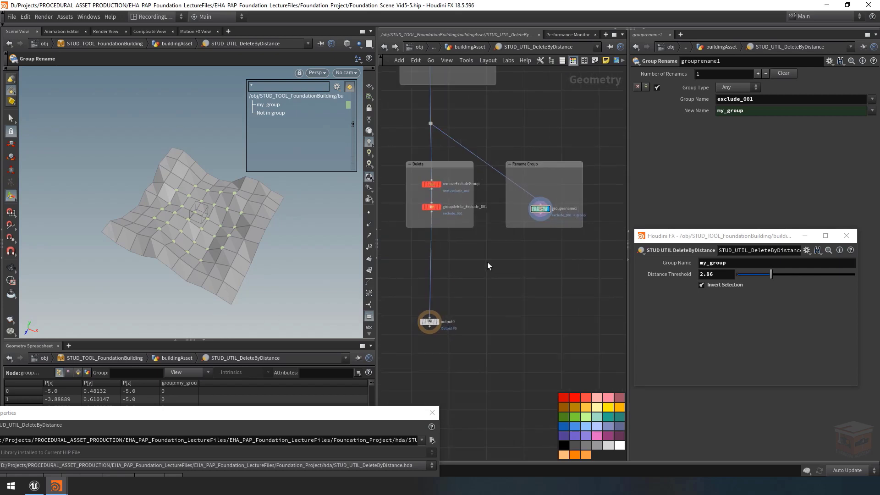
{"action": "scroll", "coordinate": [490, 269], "scroll_direction": "up", "scroll_amount": 1}
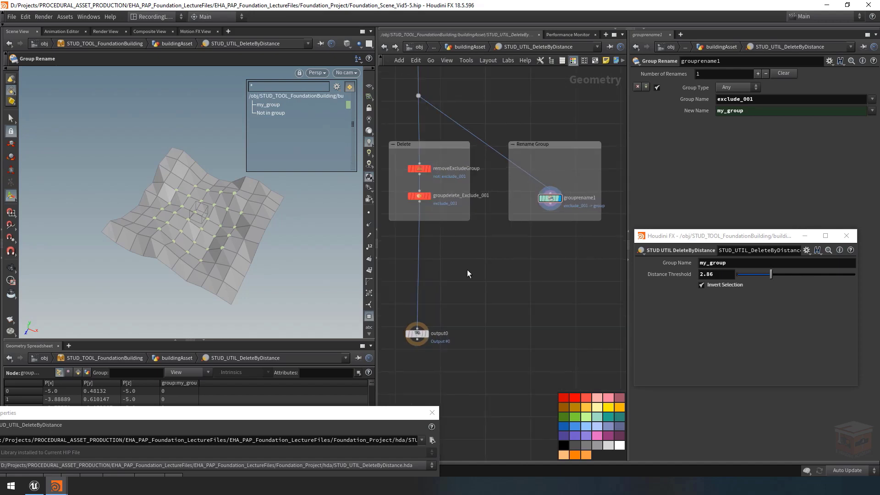
{"action": "key", "text": "Tab"}
{"action": "type", "text": "switch"}
{"action": "key", "text": "Return"}
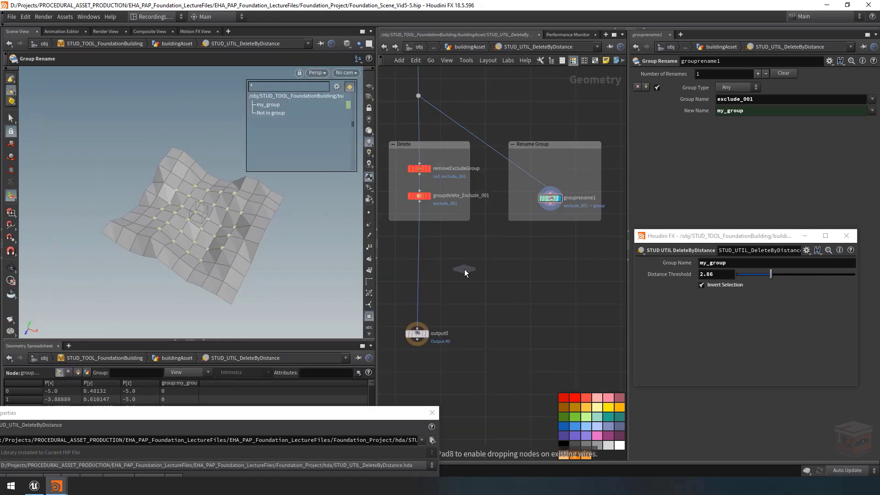
{"action": "scroll", "coordinate": [466, 287], "scroll_direction": "up", "scroll_amount": 1}
{"action": "left_click", "coordinate": [464, 257]}
{"action": "scroll", "coordinate": [468, 266], "scroll_direction": "down", "scroll_amount": 1}
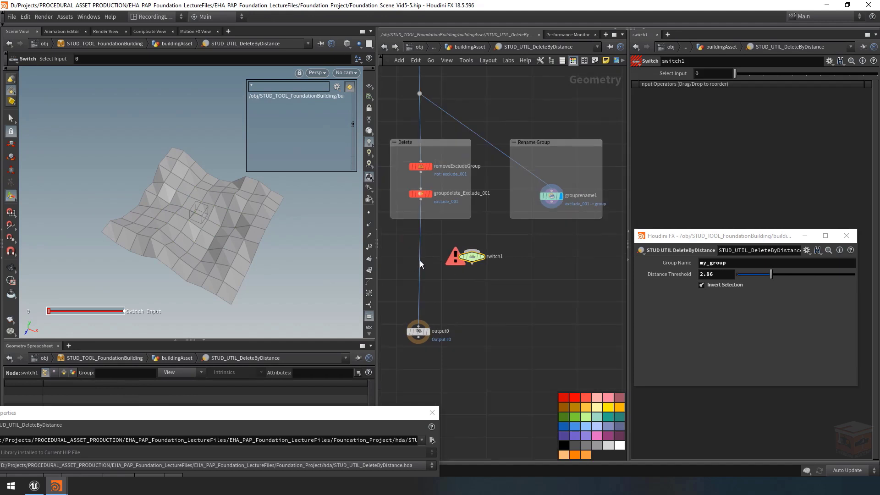
{"action": "middle_click_drag", "start_coordinate": [463, 271], "coordinate": [486, 276]}
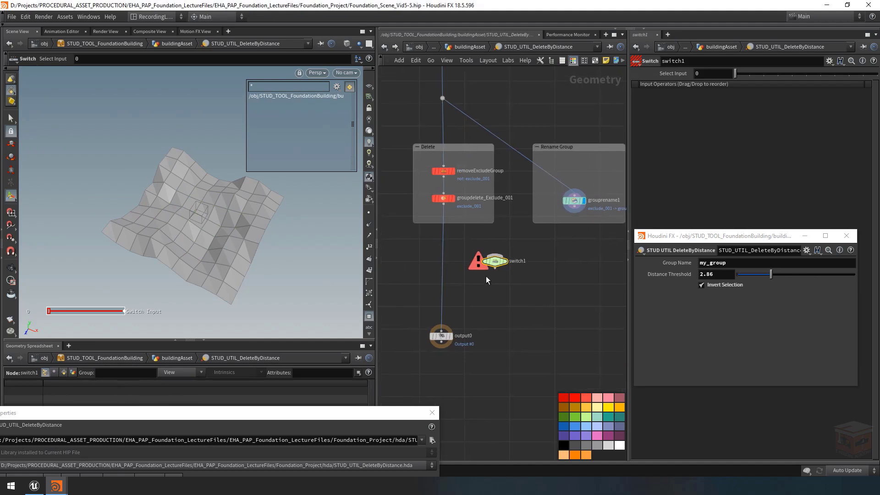
Wire groupdelete_Exclude_001 and grouprename1 into the switch as its first and second inputs, with the switch feeding output0.
{"action": "left_click", "coordinate": [442, 255]}
{"action": "left_click", "coordinate": [494, 261]}
{"action": "left_click", "coordinate": [574, 213]}
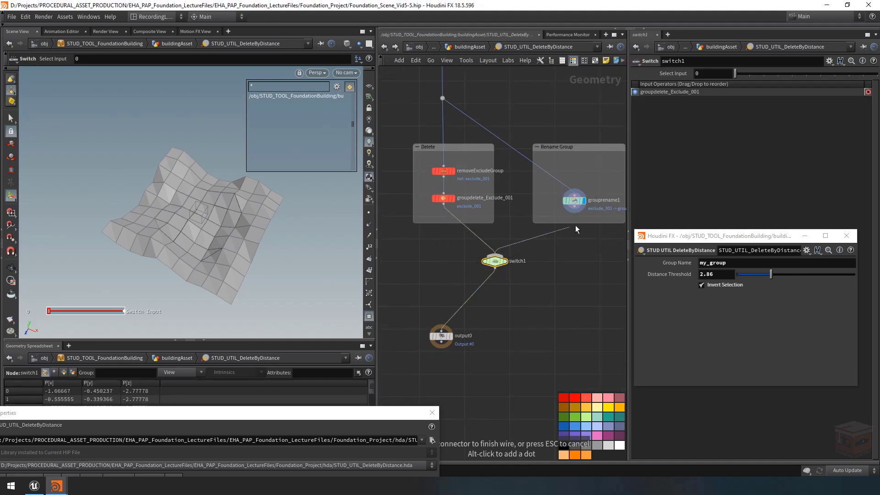
{"action": "left_click", "coordinate": [515, 261]}
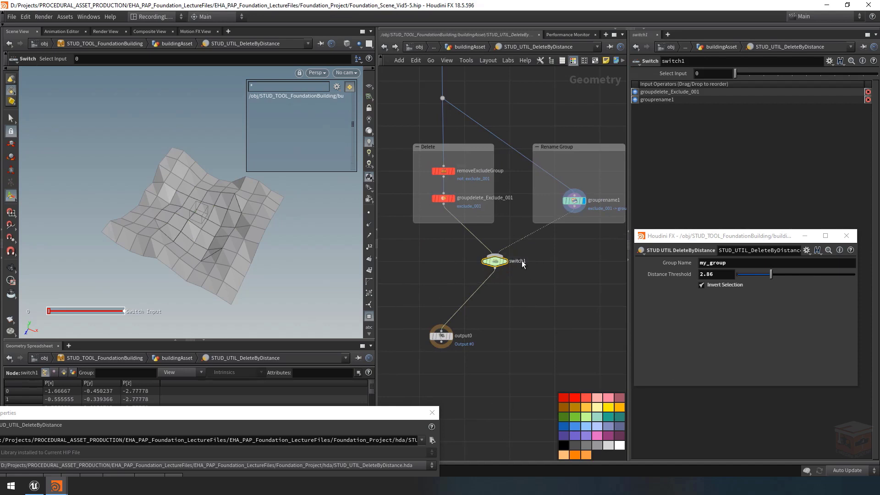
Rename the switch to deleteOrRename and move the output0 node directly below it.
{"action": "double_click", "coordinate": [518, 261]}
{"action": "type", "text": "deleteG"}
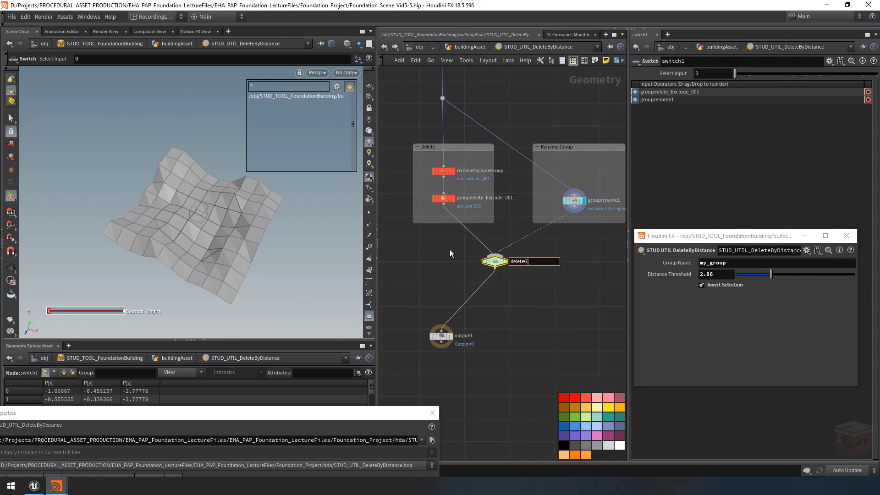
{"action": "key", "text": "BackSpace"}
{"action": "type", "text": "OrRename"}
{"action": "key", "text": "Return"}
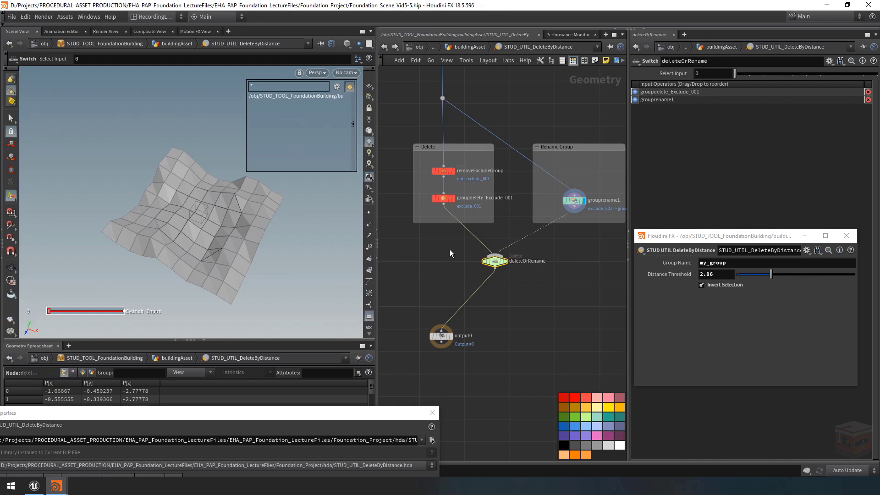
{"action": "left_click_drag", "start_coordinate": [434, 335], "coordinate": [485, 365]}
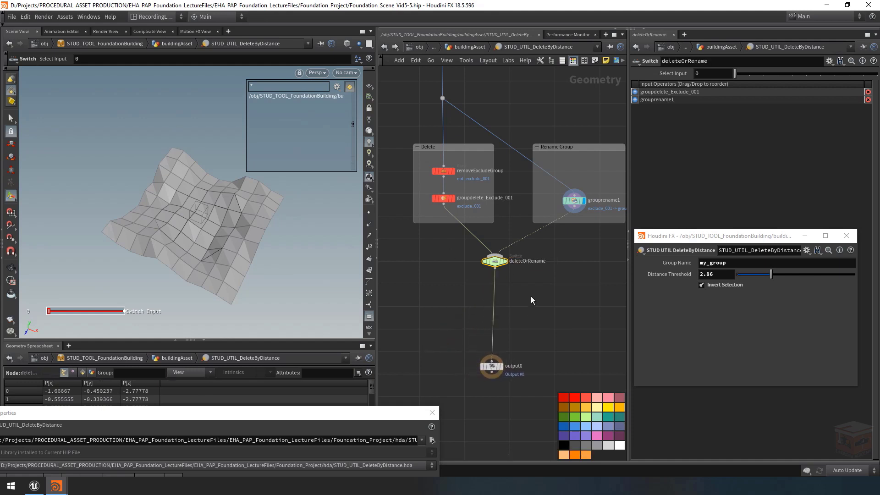
{"action": "left_click_drag", "start_coordinate": [542, 290], "coordinate": [460, 254]}
{"action": "middle_click_drag", "start_coordinate": [508, 277], "coordinate": [494, 291]}
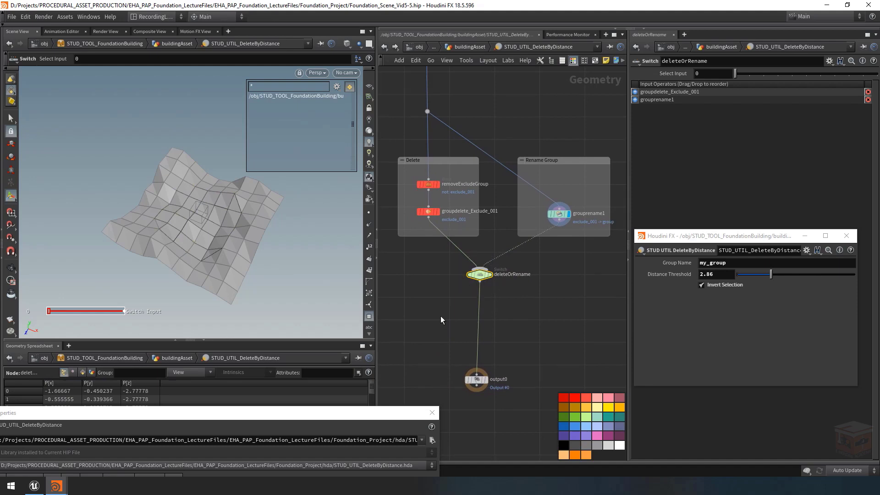
Promote the switch's Select Input parameter to the asset, placing it above Group Name.
{"action": "left_click_drag", "start_coordinate": [385, 413], "coordinate": [473, 94]}
{"action": "middle_click_drag", "start_coordinate": [585, 250], "coordinate": [681, 255]}
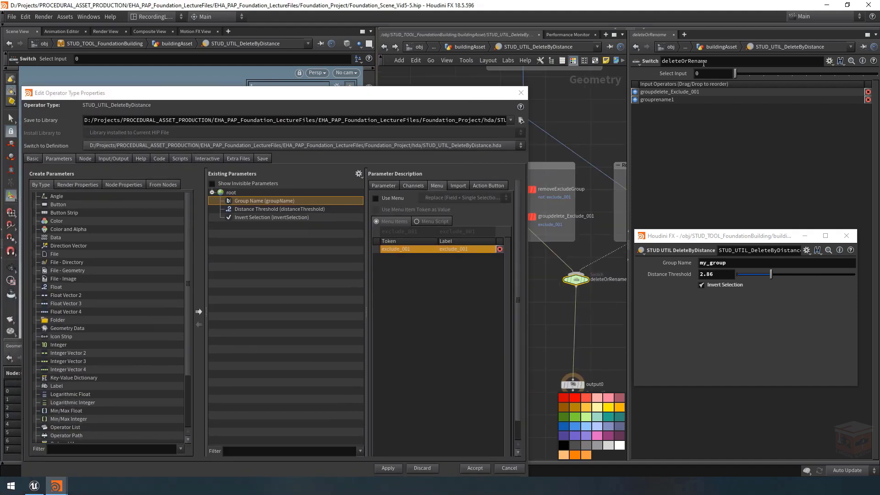
{"action": "left_click_drag", "start_coordinate": [253, 197], "coordinate": [253, 194]}
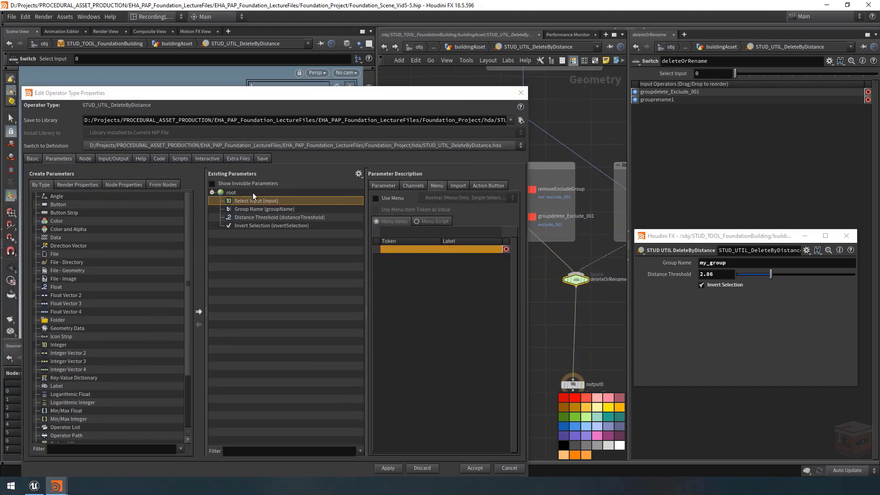
{"action": "left_click", "coordinate": [385, 186]}
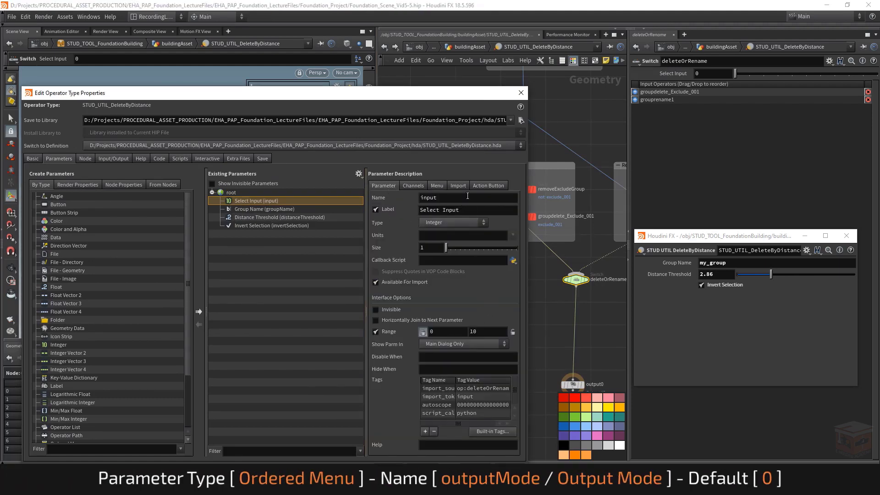
Set the promoted parameter's internal name to outputMode and its label to Output Mode.
{"action": "double_click", "coordinate": [429, 197]}
{"action": "type", "text": "outputMode"}
{"action": "key", "text": "Tab"}
{"action": "type", "text": "Output Mode"}
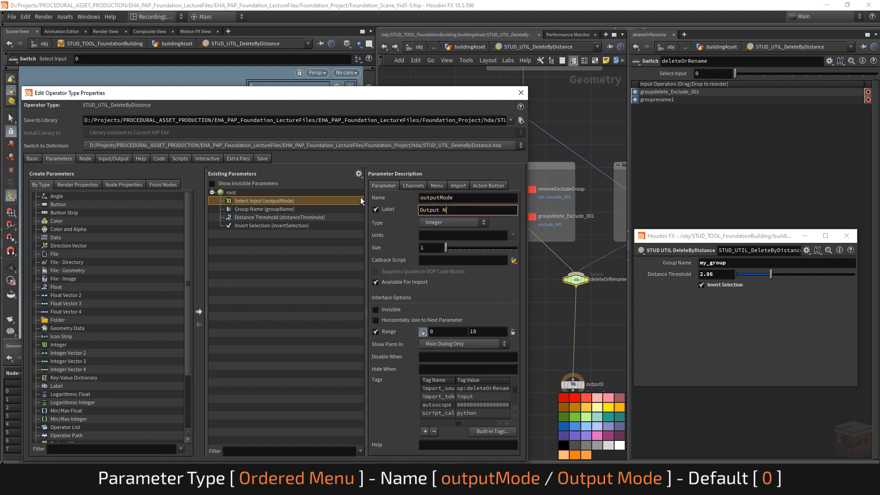
{"action": "key", "text": "Return"}
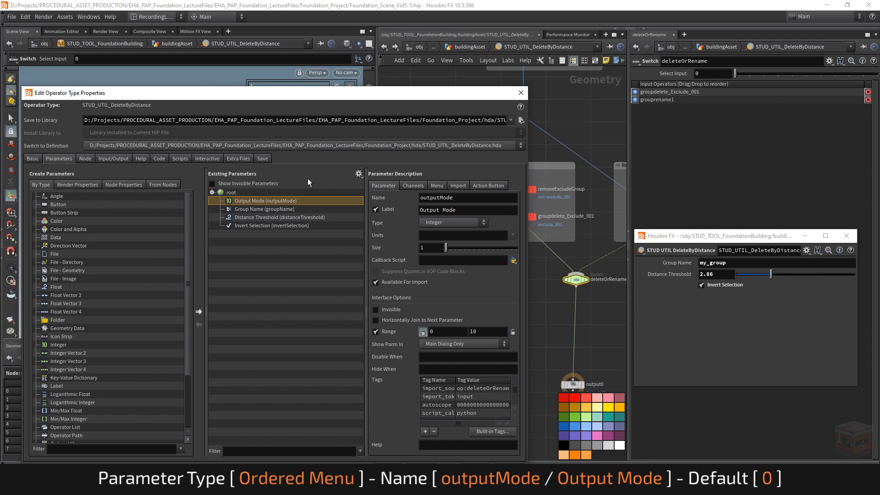
Change the Output Mode parameter's type to Ordered Menu and check its default against the switch's input order.
{"action": "left_click", "coordinate": [457, 223]}
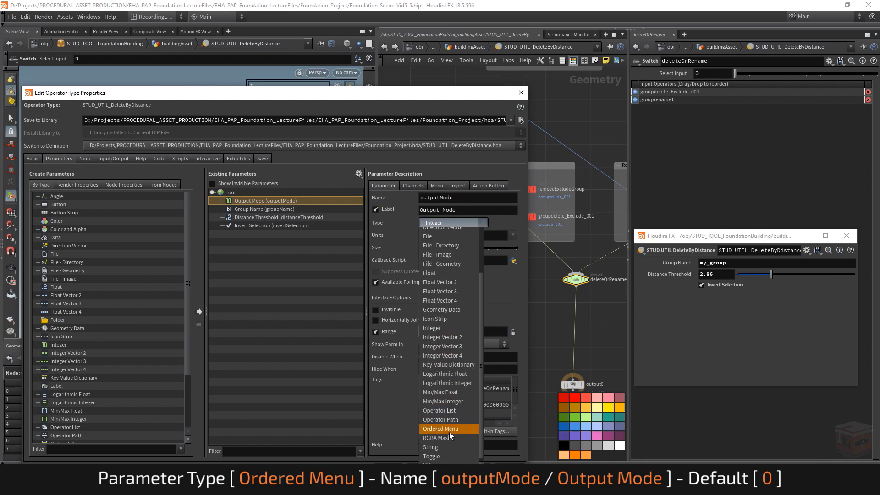
{"action": "left_click", "coordinate": [449, 431]}
{"action": "left_click", "coordinate": [412, 186]}
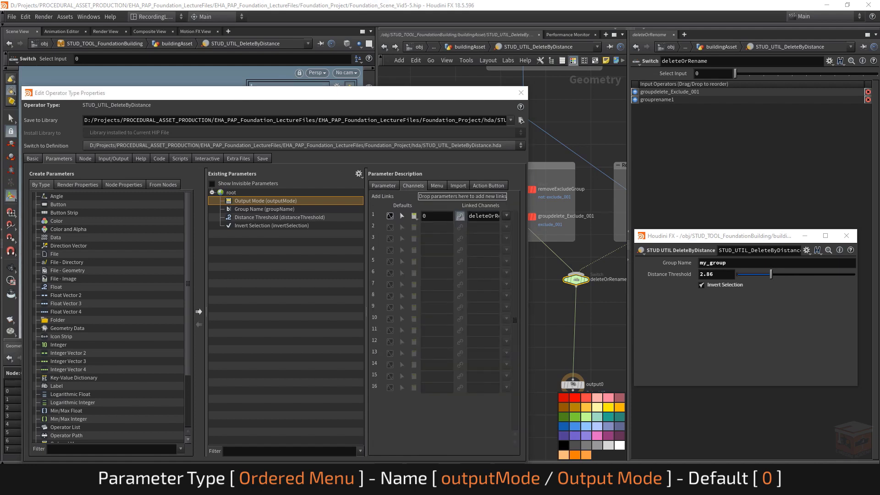
{"action": "left_click_drag", "start_coordinate": [466, 92], "coordinate": [281, 236]}
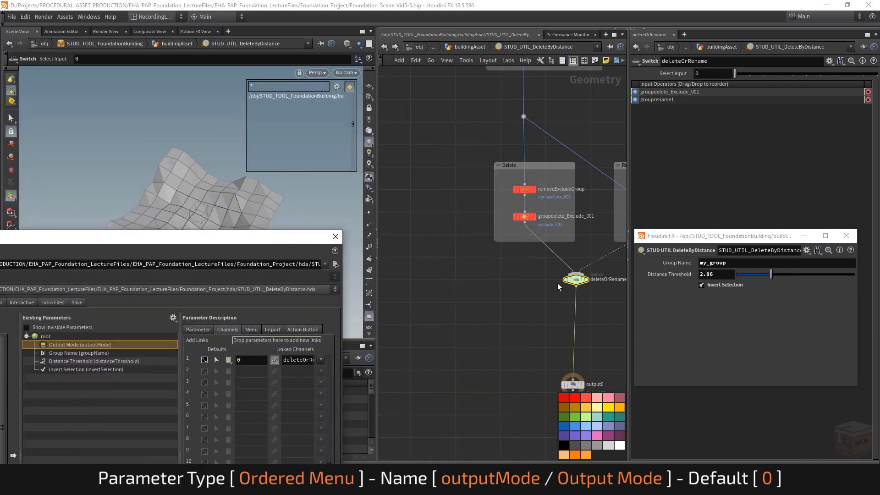
{"action": "scroll", "coordinate": [558, 287], "scroll_direction": "up", "scroll_amount": 5}
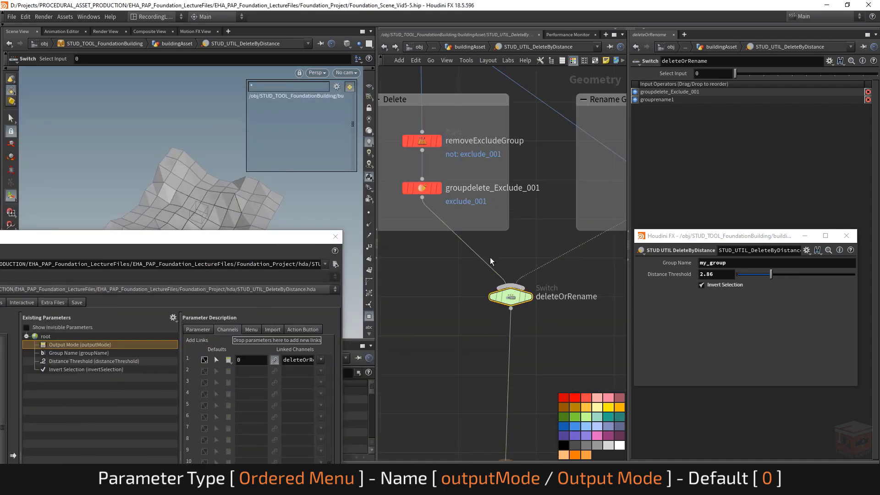
{"action": "left_click", "coordinate": [251, 240]}
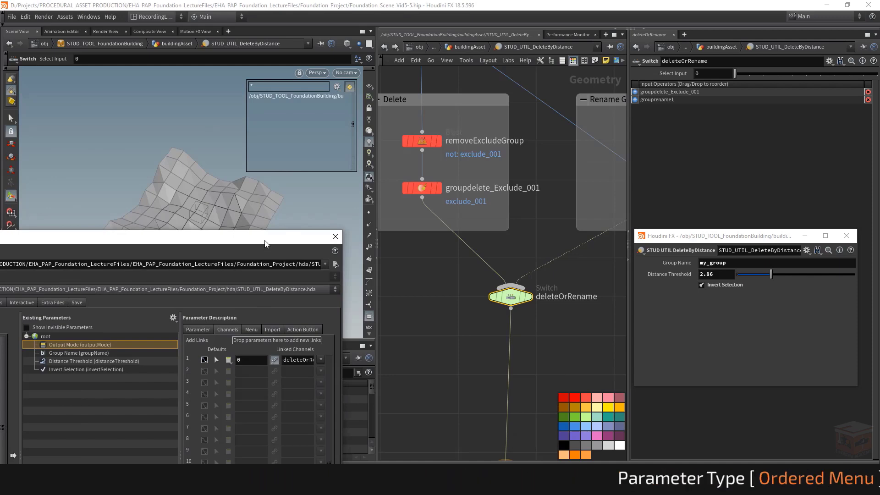
Add a menu item to Output Mode with token 0 and label Delete Selection.
{"action": "left_click_drag", "start_coordinate": [264, 243], "coordinate": [474, 67]}
{"action": "left_click", "coordinate": [461, 152]}
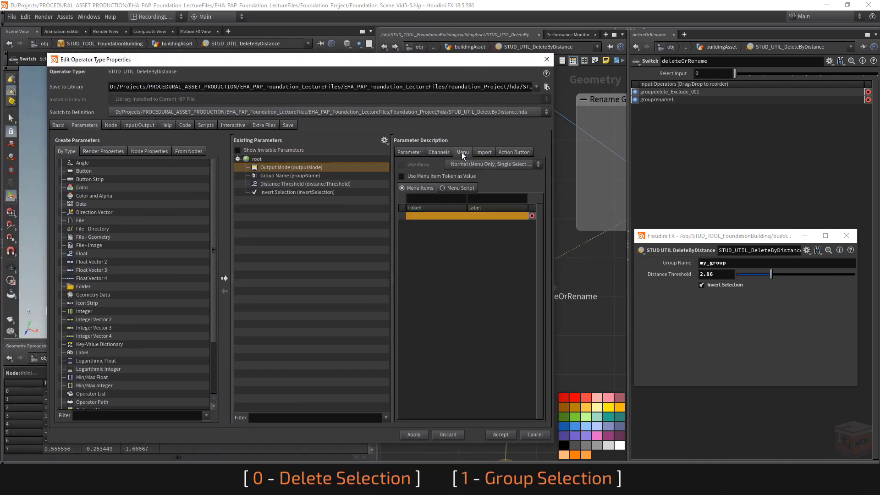
{"action": "left_click", "coordinate": [421, 197]}
{"action": "type", "text": "0"}
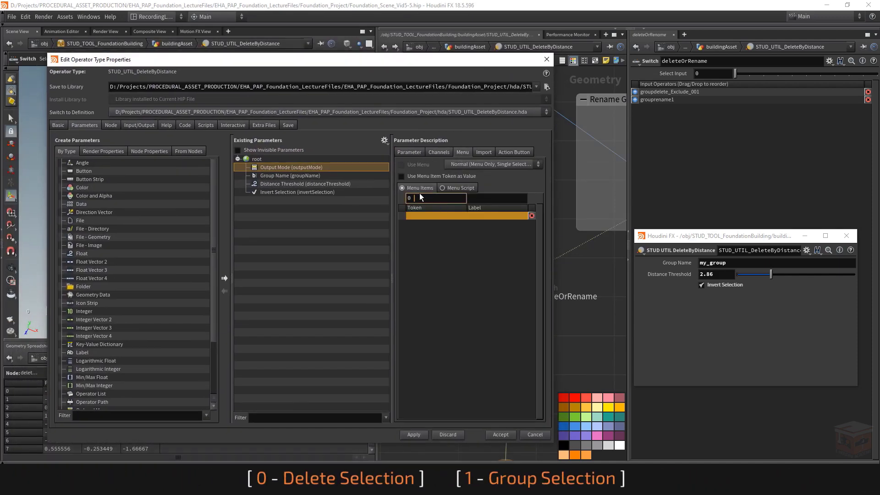
{"action": "key", "text": "Tab"}
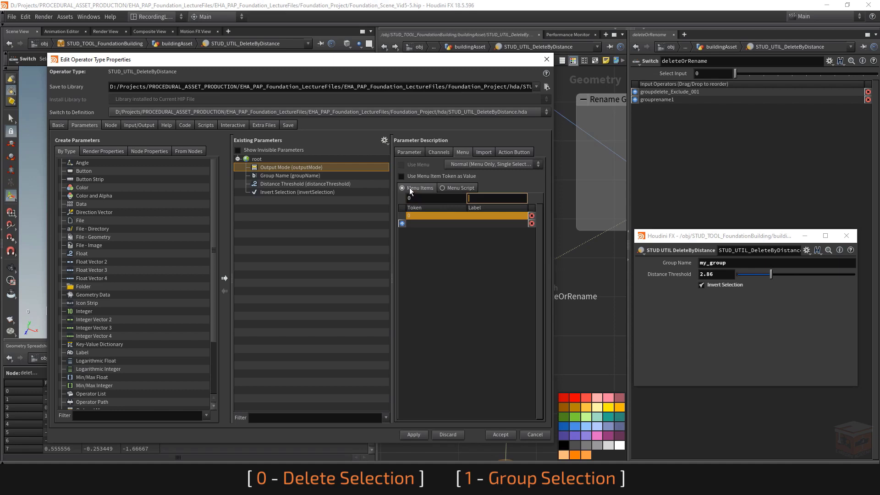
{"action": "type", "text": "Delete Selection"}
{"action": "key", "text": "Return"}
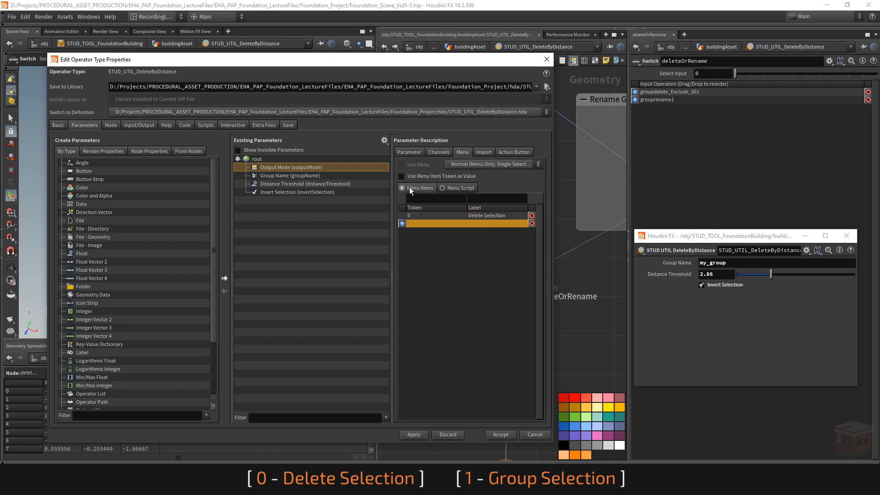
Add a second Output Mode menu item with token 1 and label Group Selection.
{"action": "left_click", "coordinate": [424, 198]}
{"action": "type", "text": "1"}
{"action": "left_click", "coordinate": [493, 198]}
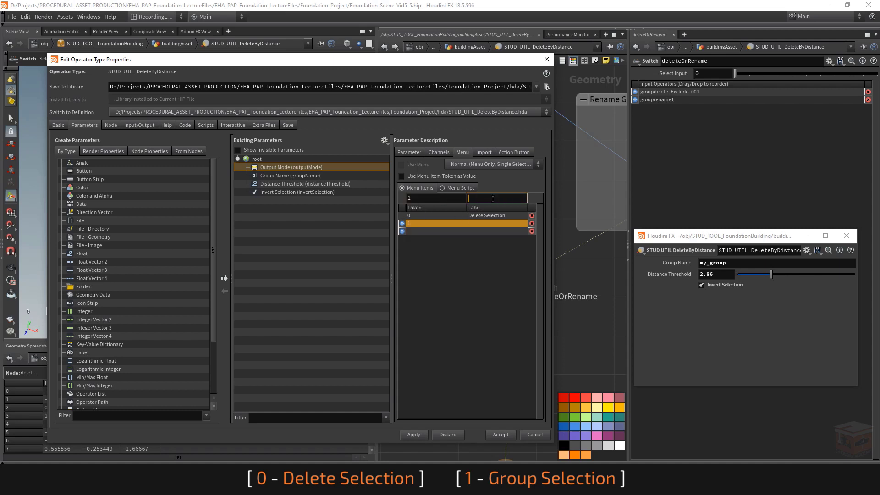
{"action": "type", "text": "Group Selection"}
{"action": "key", "text": "Return"}
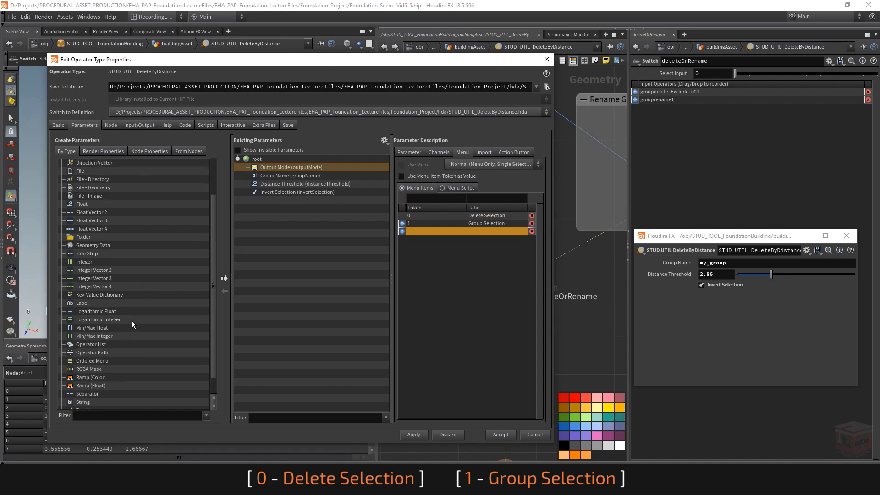
Insert a separator between the Group Name and Distance Threshold parameters.
{"action": "scroll", "coordinate": [131, 321], "scroll_direction": "down", "scroll_amount": 3}
{"action": "left_click_drag", "start_coordinate": [81, 375], "coordinate": [285, 180]}
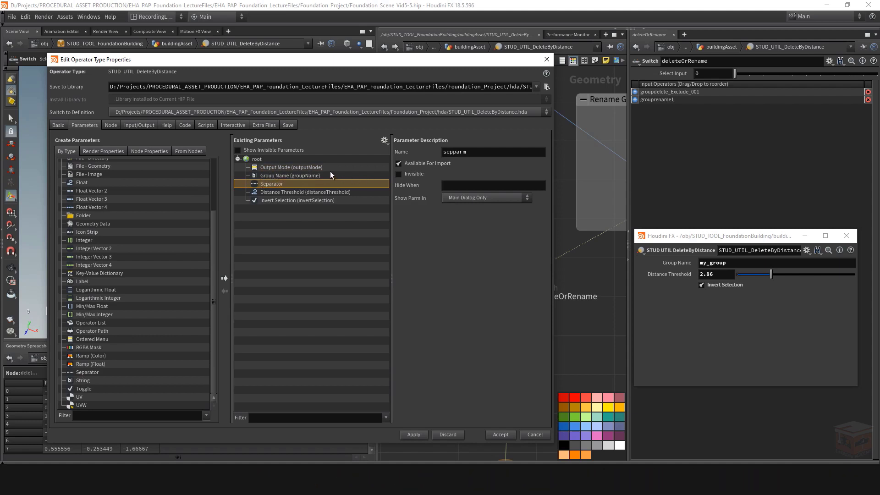
{"action": "left_click_drag", "start_coordinate": [406, 66], "coordinate": [168, 126]}
{"action": "scroll", "coordinate": [505, 294], "scroll_direction": "down", "scroll_amount": 3}
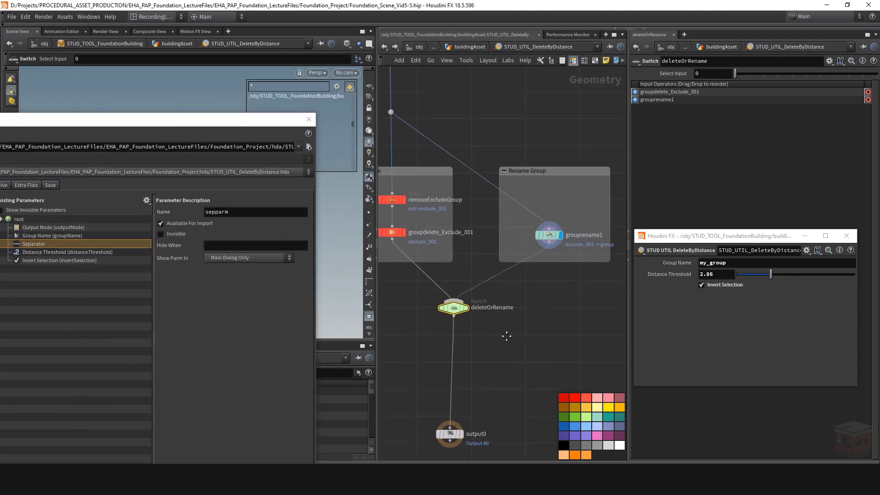
{"action": "middle_click_drag", "start_coordinate": [526, 246], "coordinate": [583, 228]}
Give the Group Name parameter the Hide When condition { outputMode == 0 } and apply the asset changes.
{"action": "left_click_drag", "start_coordinate": [227, 122], "coordinate": [421, 73]}
{"action": "left_click", "coordinate": [235, 182]}
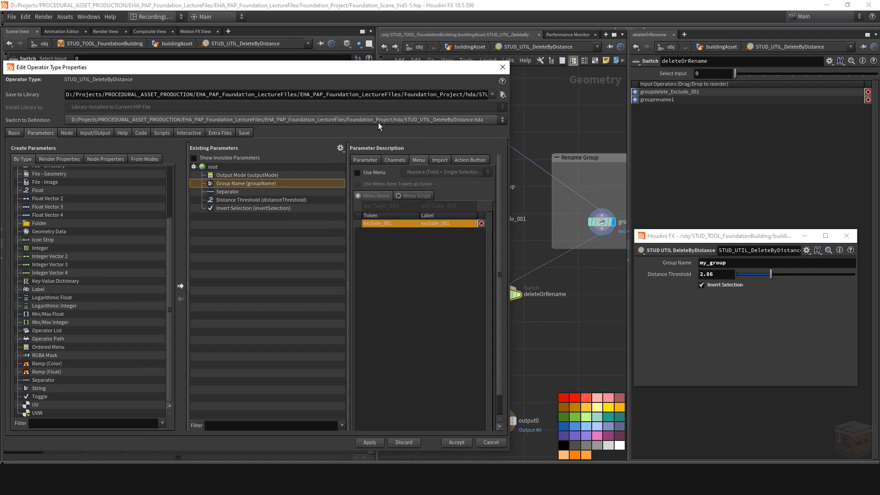
{"action": "left_click", "coordinate": [364, 161]}
{"action": "left_click", "coordinate": [426, 368]}
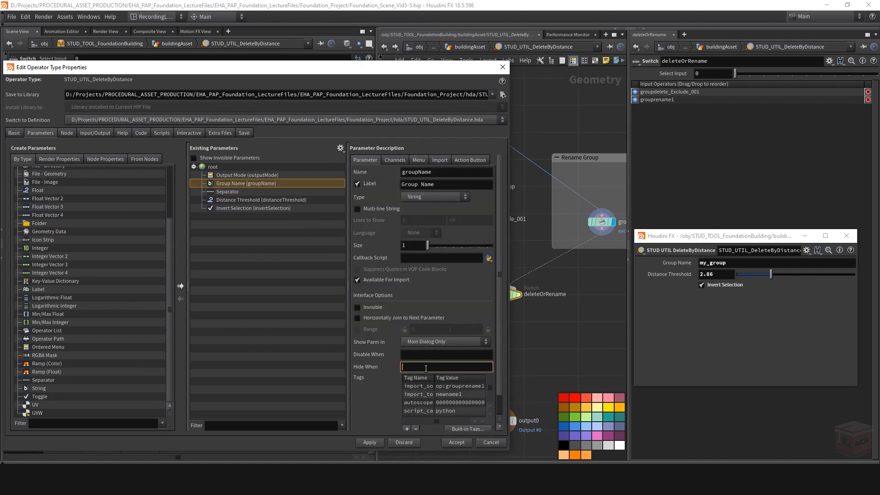
{"action": "type", "text": "{}"}
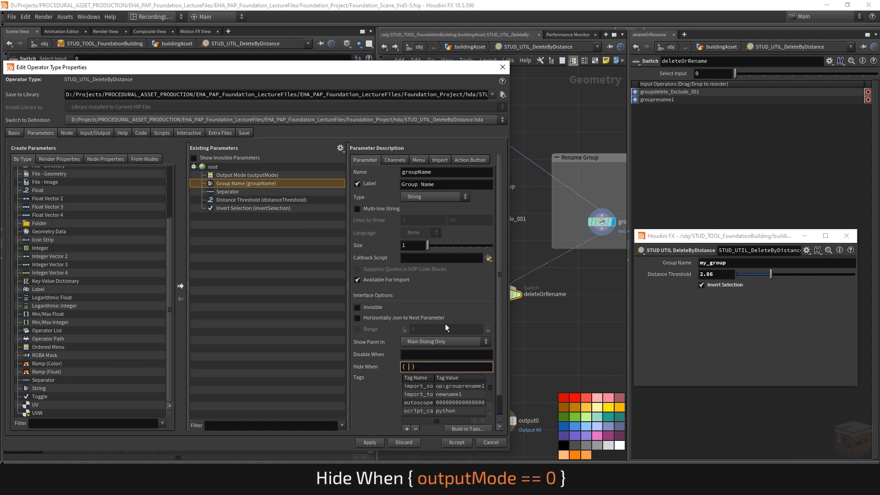
{"action": "type", "text": "o"}
{"action": "type", "text": "utMode == 0"}
{"action": "key", "text": "End"}
{"action": "key", "text": "Return"}
{"action": "left_click", "coordinate": [369, 442]}
Display output0 and turn off Invert Selection to test the Delete Selection mode on the grid.
{"action": "left_click_drag", "start_coordinate": [454, 68], "coordinate": [265, 380]}
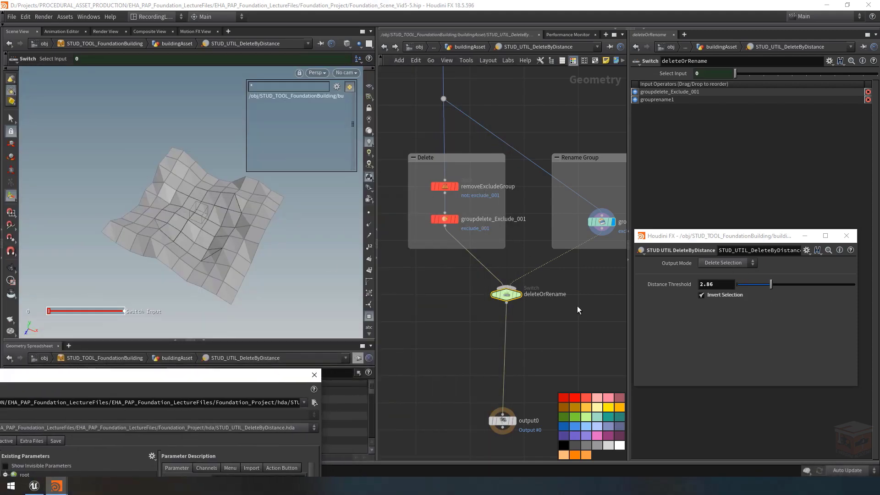
{"action": "left_click", "coordinate": [556, 332]}
{"action": "middle_click_drag", "start_coordinate": [535, 350], "coordinate": [526, 336]}
{"action": "left_click", "coordinate": [503, 407]}
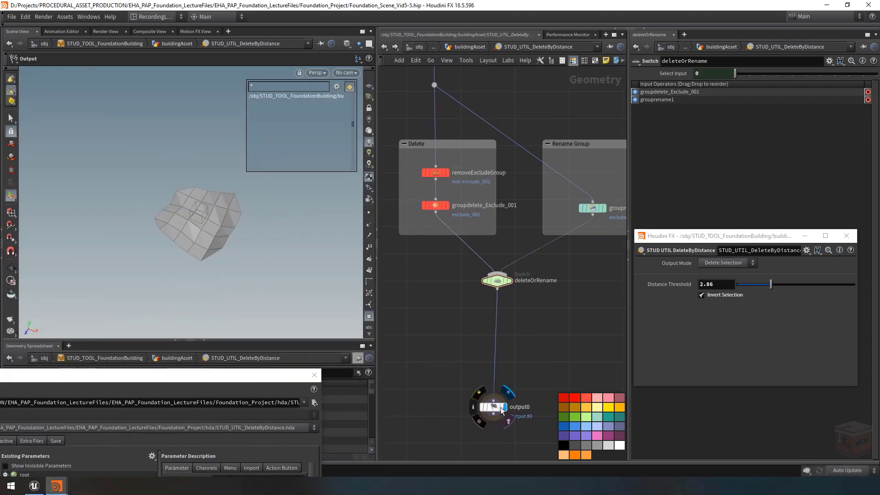
{"action": "left_click", "coordinate": [494, 406]}
{"action": "left_click", "coordinate": [714, 296]}
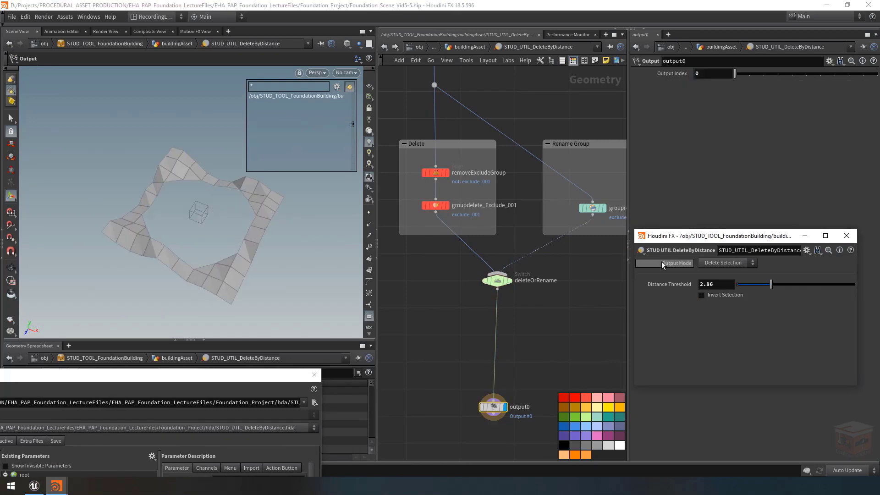
Switch the asset's Output Mode to Group Selection and set the Distance Threshold to 2.47.
{"action": "left_click", "coordinate": [727, 263]}
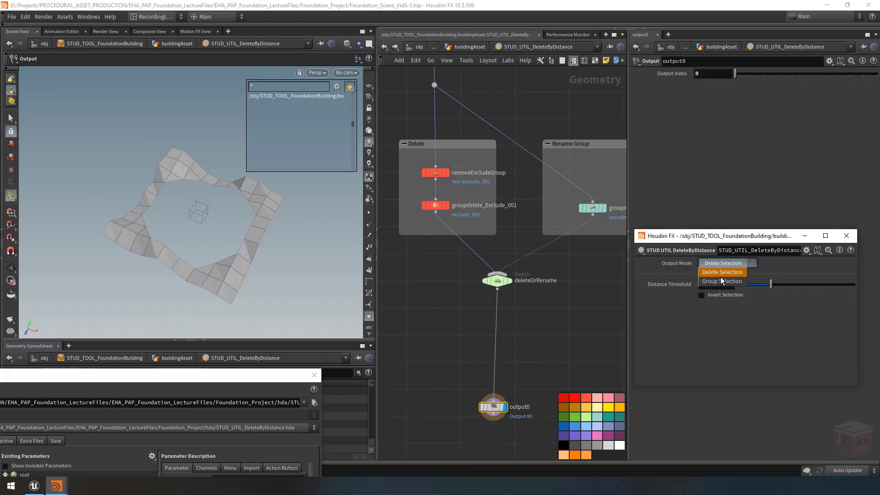
{"action": "left_click", "coordinate": [720, 276]}
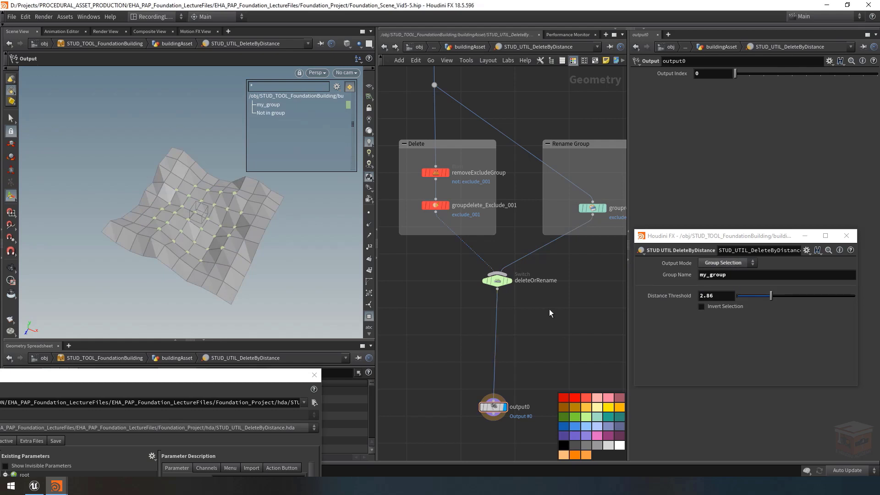
{"action": "scroll", "coordinate": [549, 308], "scroll_direction": "down", "scroll_amount": 8}
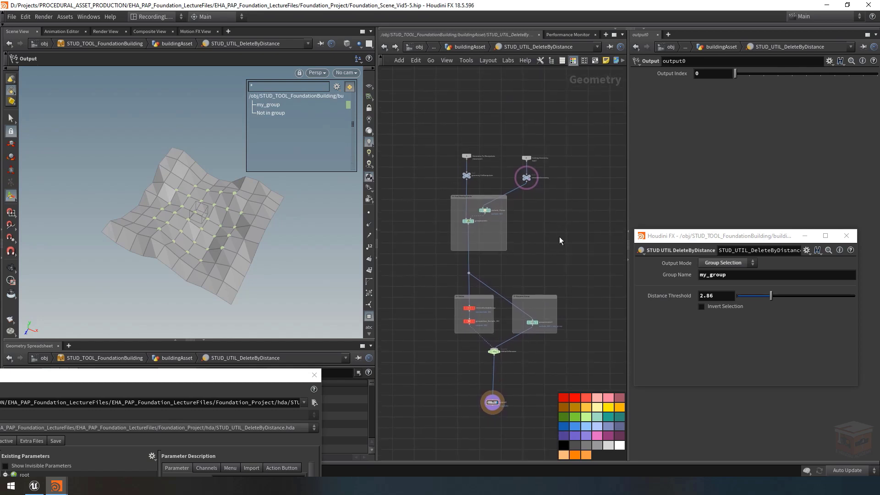
{"action": "mouse_move", "coordinate": [770, 296]}
{"action": "left_mouse_down"}
{"action": "mouse_move", "coordinate": [789, 304]}
{"action": "mouse_move", "coordinate": [756, 298]}
{"action": "mouse_move", "coordinate": [791, 298]}
{"action": "mouse_move", "coordinate": [772, 296]}
{"action": "left_mouse_up"}
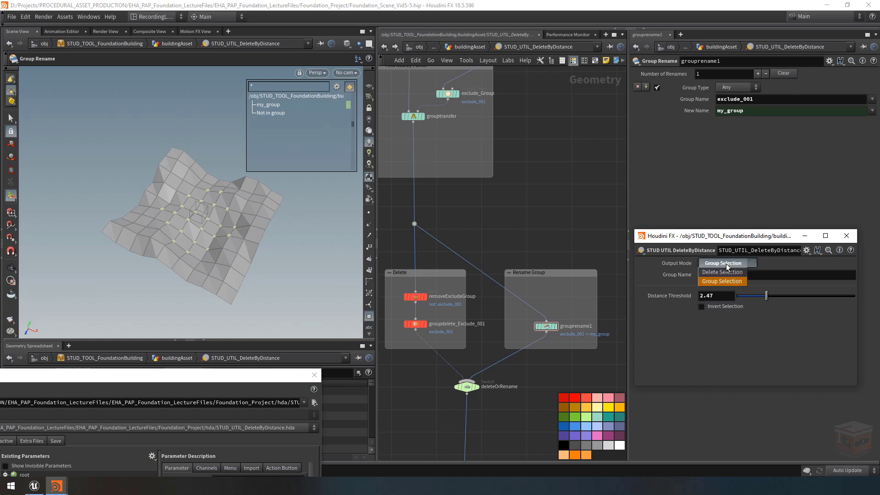
Test Invert Selection in Delete Selection mode, then return to Group Selection mode and turn the inversion off.
{"action": "left_click", "coordinate": [726, 263]}
{"action": "left_click", "coordinate": [725, 274]}
{"action": "left_click", "coordinate": [722, 296]}
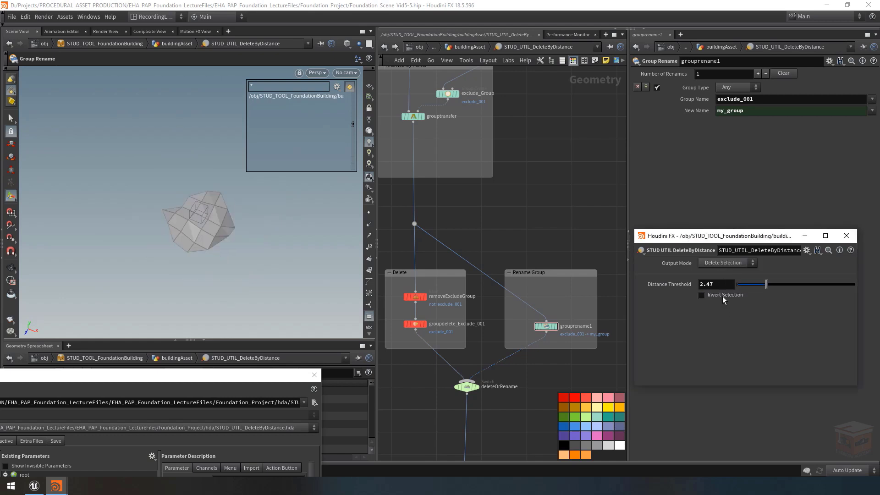
{"action": "left_click", "coordinate": [723, 296]}
{"action": "left_click", "coordinate": [727, 263]}
{"action": "left_click", "coordinate": [721, 281]}
{"action": "left_click", "coordinate": [713, 306]}
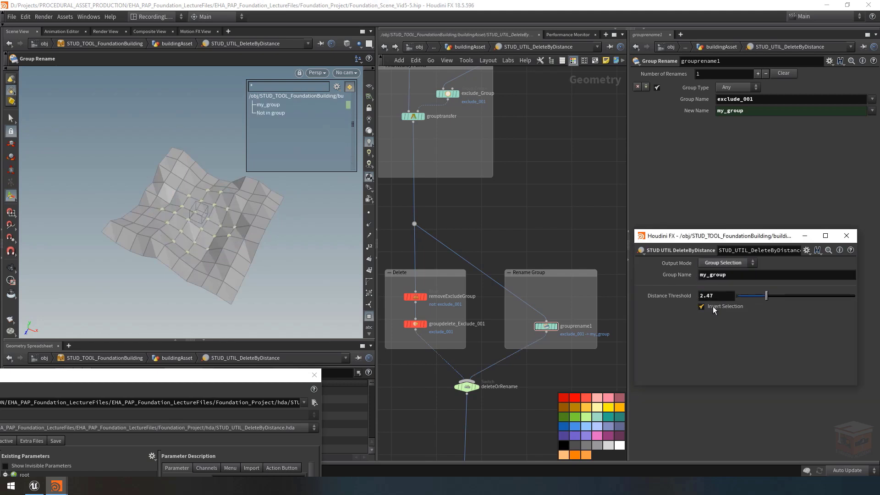
Display the grouptransfer node in the Find Nearby Points box to inspect the exclude_001 group on the grid.
{"action": "scroll", "coordinate": [557, 304], "scroll_direction": "up", "scroll_amount": 3}
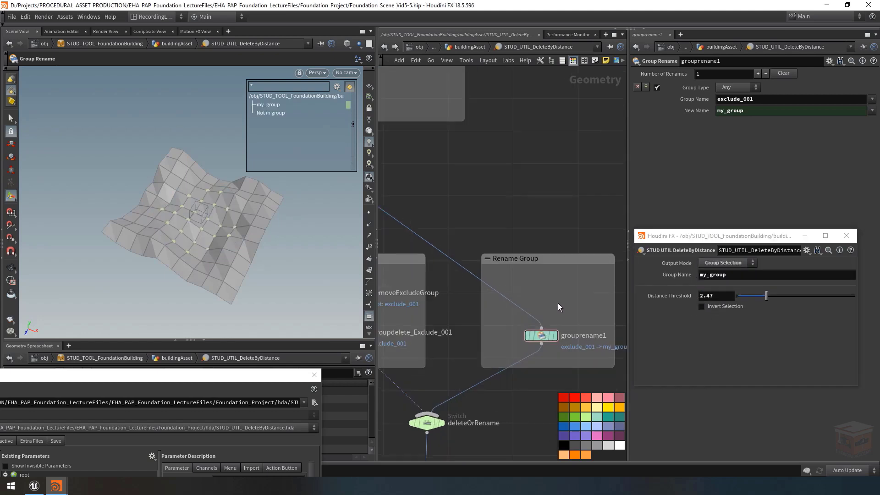
{"action": "mouse_move", "coordinate": [536, 298]}
{"action": "middle_mouse_down"}
{"action": "mouse_move", "coordinate": [543, 293]}
{"action": "mouse_move", "coordinate": [539, 305]}
{"action": "middle_mouse_up"}
{"action": "scroll", "coordinate": [539, 305], "scroll_direction": "down", "scroll_amount": 2}
{"action": "middle_click_drag", "start_coordinate": [499, 246], "coordinate": [515, 264]}
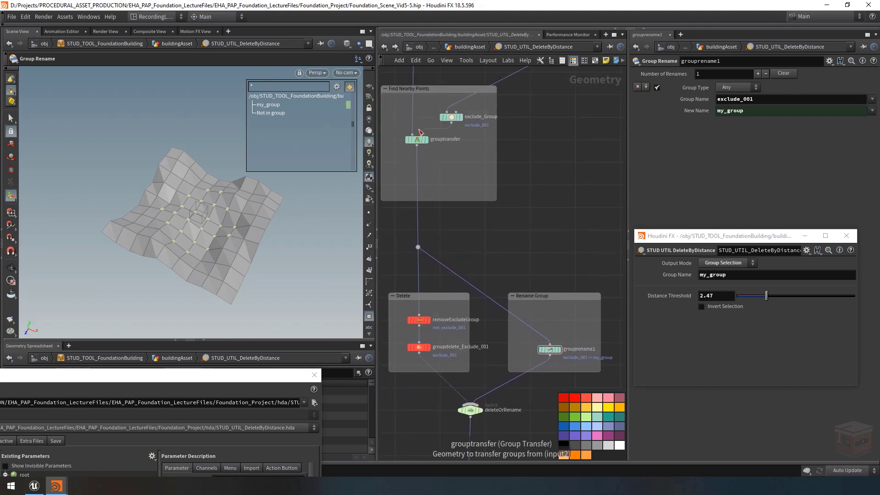
{"action": "scroll", "coordinate": [420, 129], "scroll_direction": "up", "scroll_amount": 1}
{"action": "left_click", "coordinate": [428, 144]}
{"action": "left_click", "coordinate": [419, 143]}
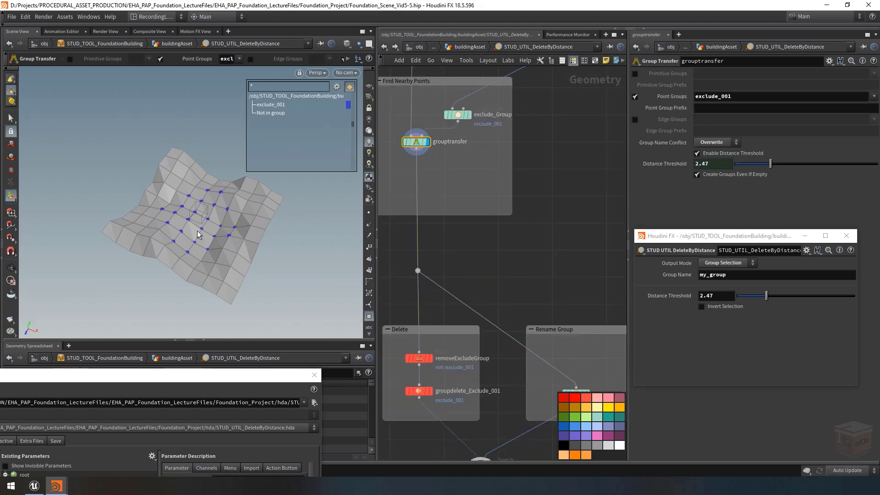
Insert a Group Combine node above grouprename1 in the Rename Group box and display it.
{"action": "mouse_move", "coordinate": [550, 265]}
{"action": "middle_mouse_down"}
{"action": "mouse_move", "coordinate": [487, 232]}
{"action": "mouse_move", "coordinate": [538, 254]}
{"action": "middle_mouse_up"}
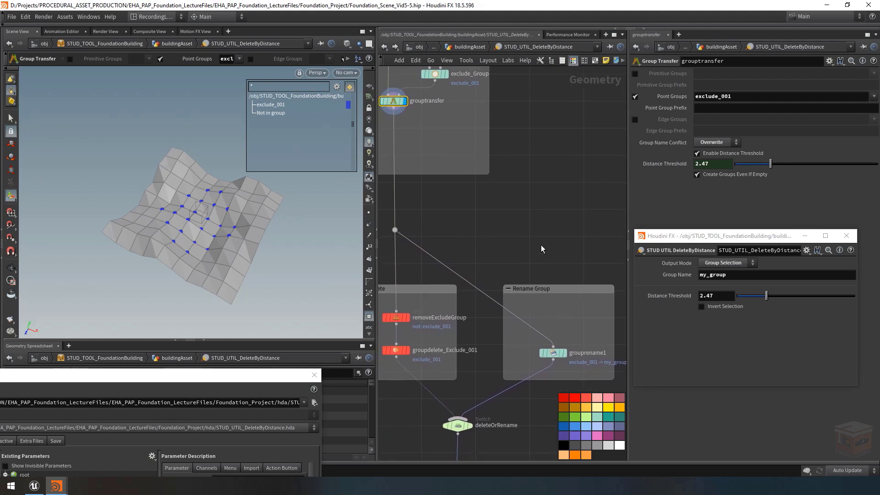
{"action": "middle_click_drag", "start_coordinate": [561, 317], "coordinate": [560, 319]}
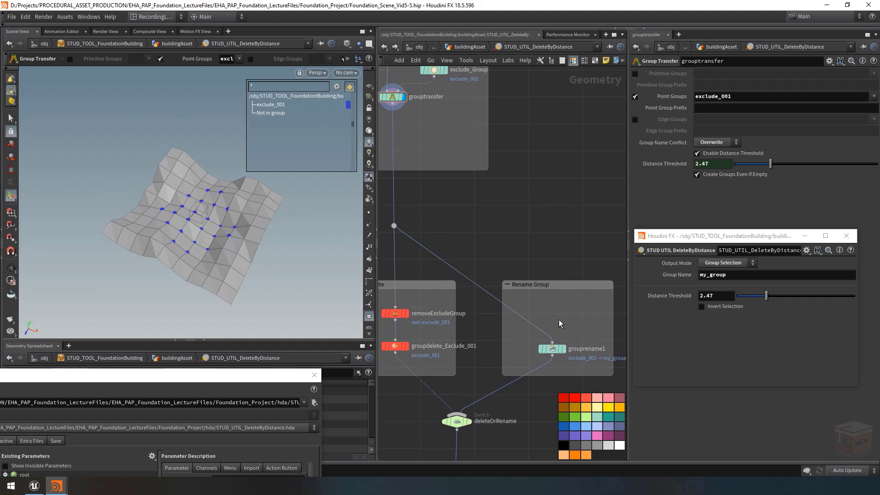
{"action": "key", "text": "Tab"}
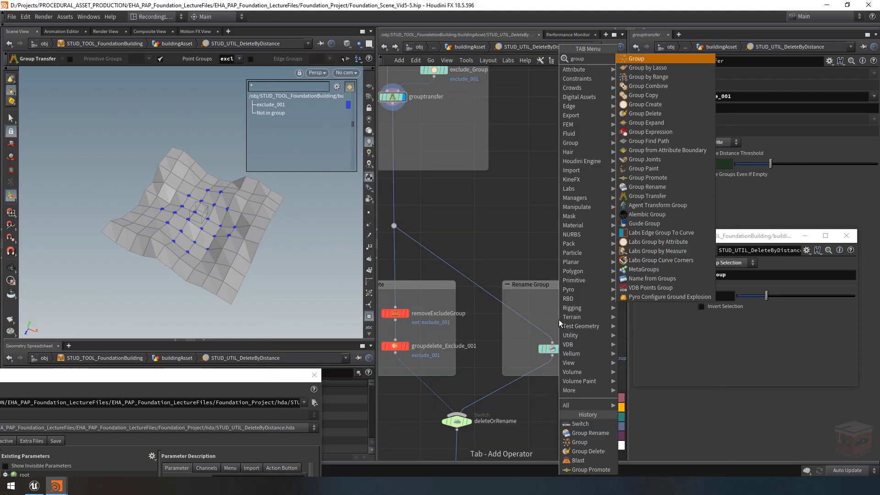
{"action": "key", "text": "Escape"}
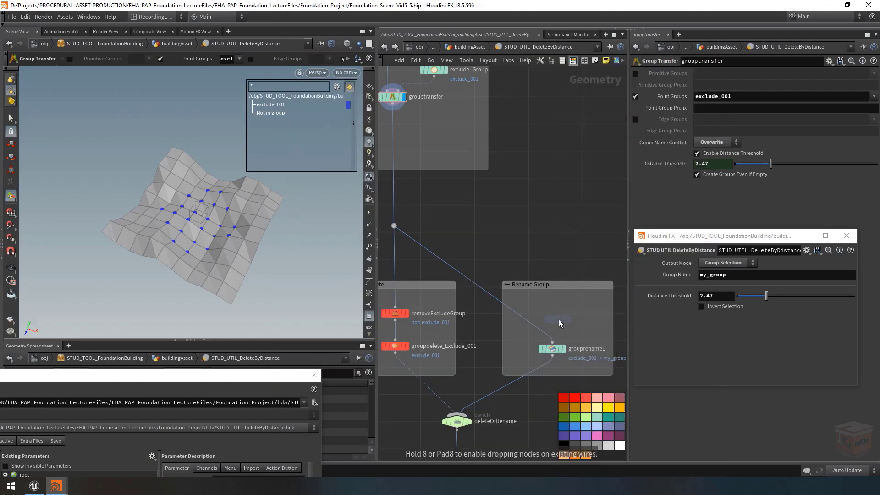
{"action": "left_click", "coordinate": [552, 323]}
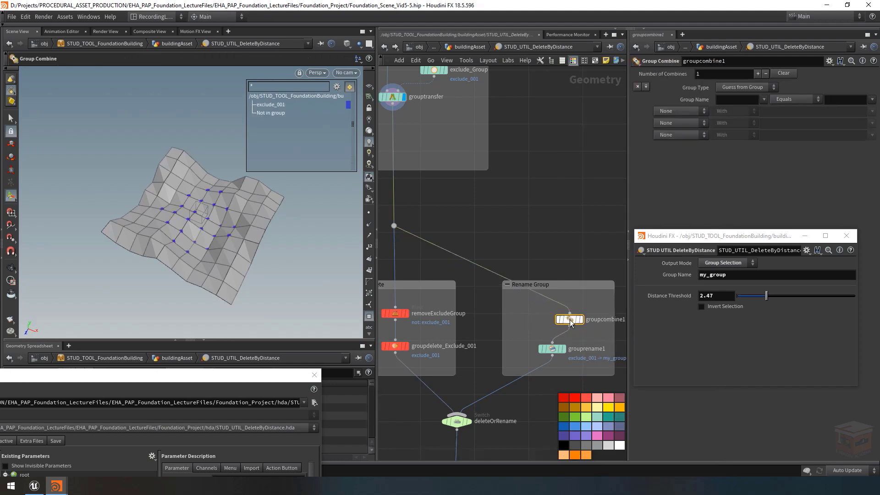
{"action": "middle_click_drag", "start_coordinate": [571, 316], "coordinate": [542, 313]}
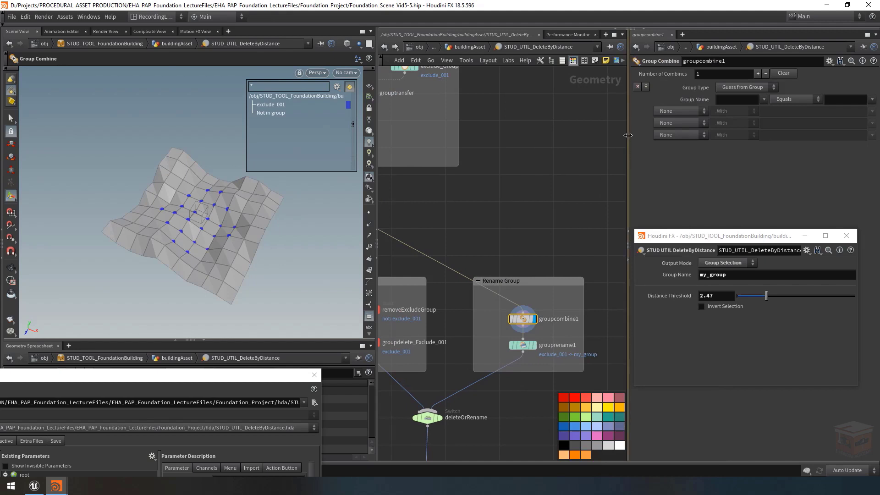
Set the Group Combine node's Group Name to exclude_001, equal to exclude_001, keeping the Group Type at Guess from Group.
{"action": "left_click_drag", "start_coordinate": [627, 138], "coordinate": [601, 143]}
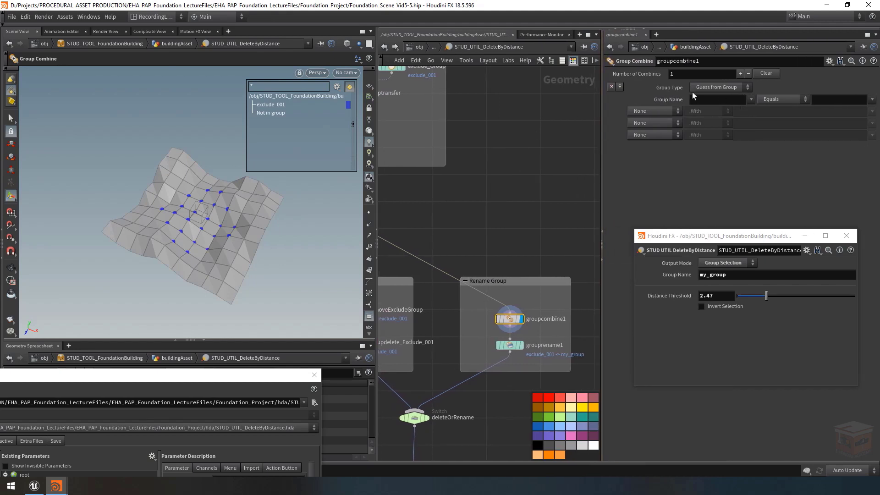
{"action": "left_click", "coordinate": [711, 88]}
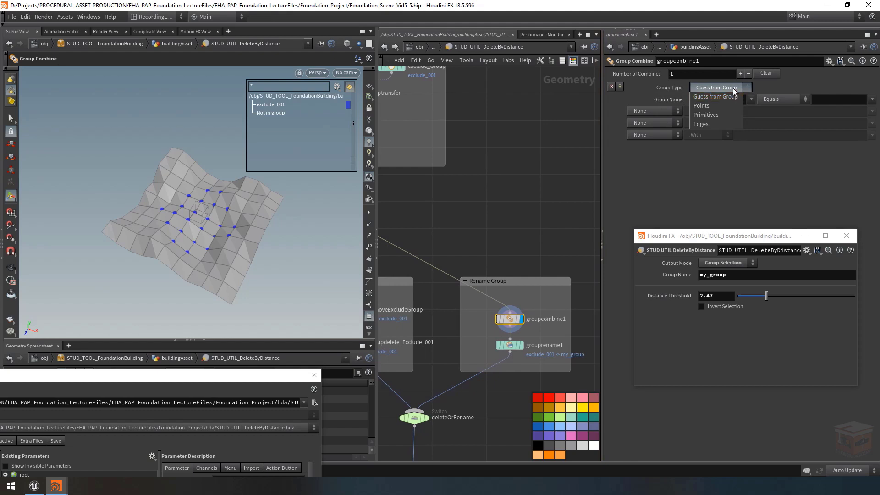
{"action": "left_click", "coordinate": [732, 88]}
{"action": "left_click", "coordinate": [752, 99]}
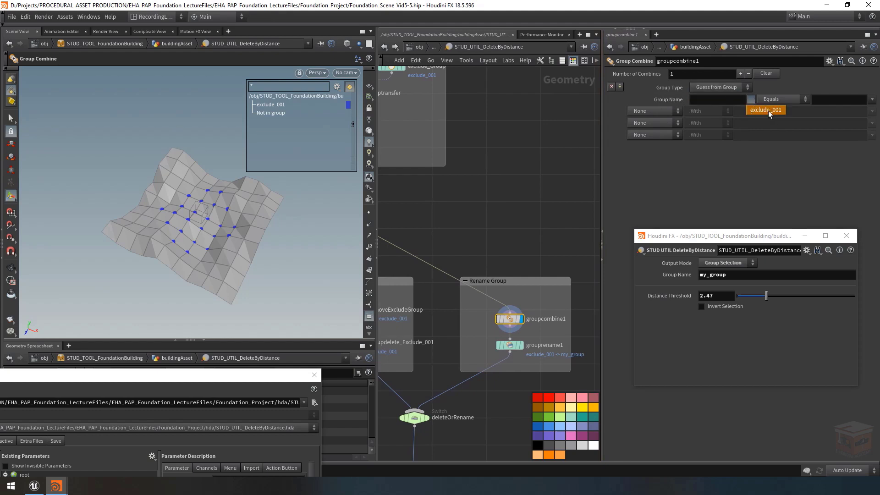
{"action": "left_click", "coordinate": [768, 111]}
{"action": "left_click", "coordinate": [872, 100]}
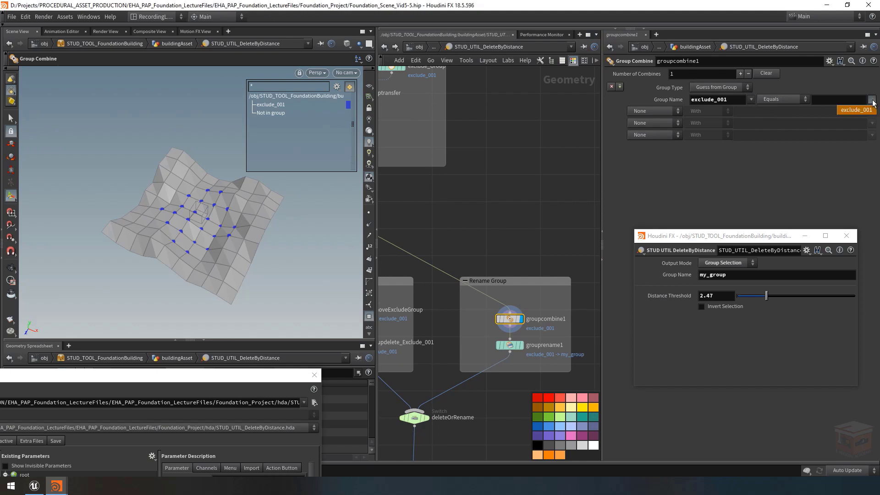
{"action": "left_click", "coordinate": [851, 111]}
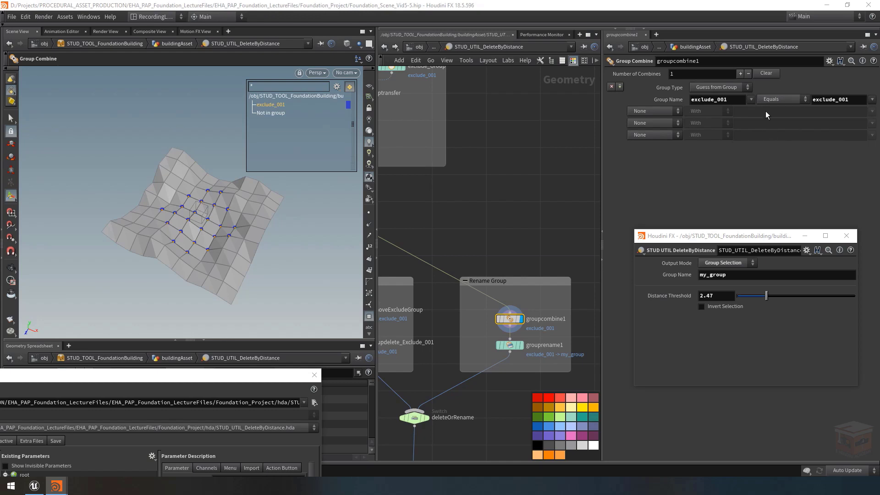
Try the Equals All But operation on the exclude_001 combine, then restore Equals.
{"action": "left_click", "coordinate": [785, 99]}
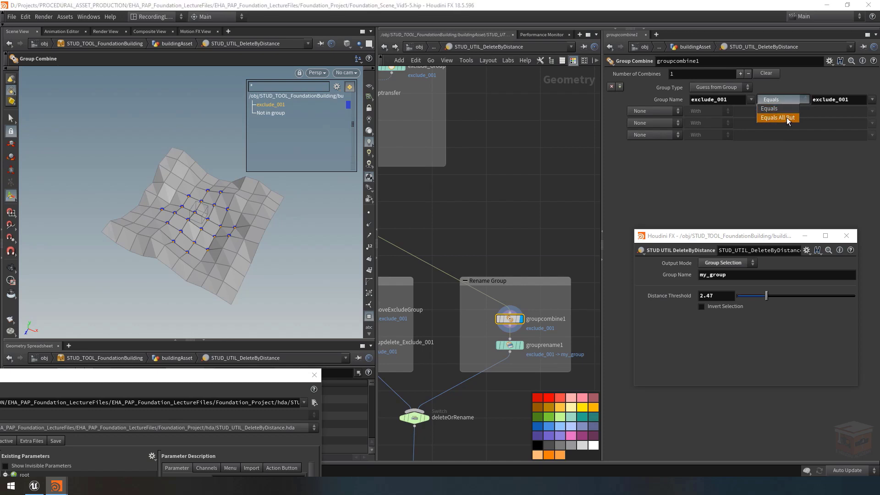
{"action": "left_click", "coordinate": [787, 118]}
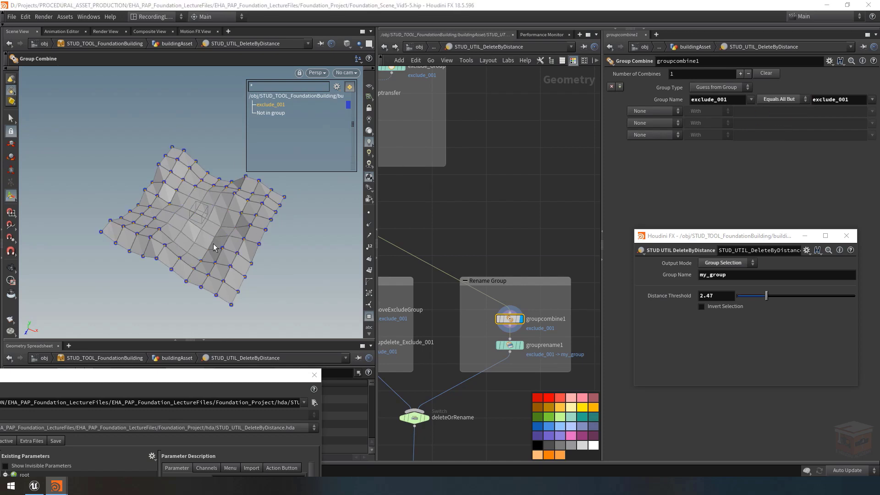
{"action": "left_click", "coordinate": [781, 97]}
{"action": "left_click", "coordinate": [777, 109]}
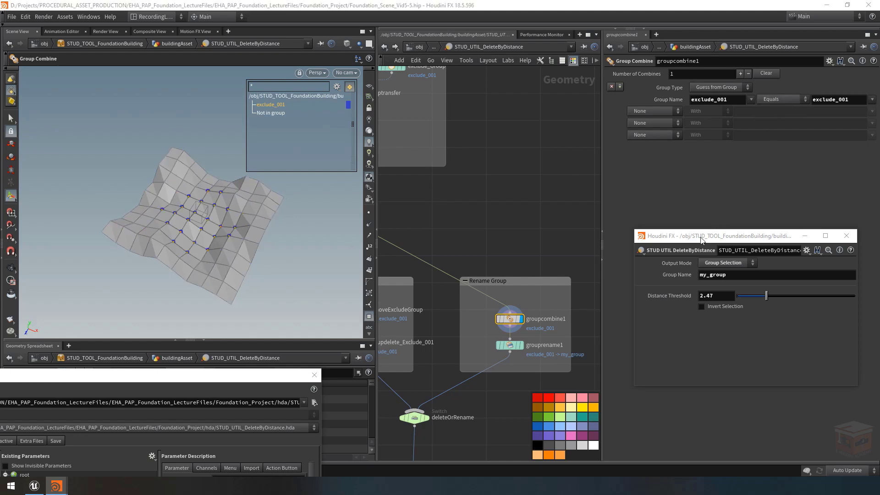
Link the Group Combine node's Equals operation to the asset's Invert Selection parameter with a relative reference.
{"action": "right_click", "coordinate": [702, 306]}
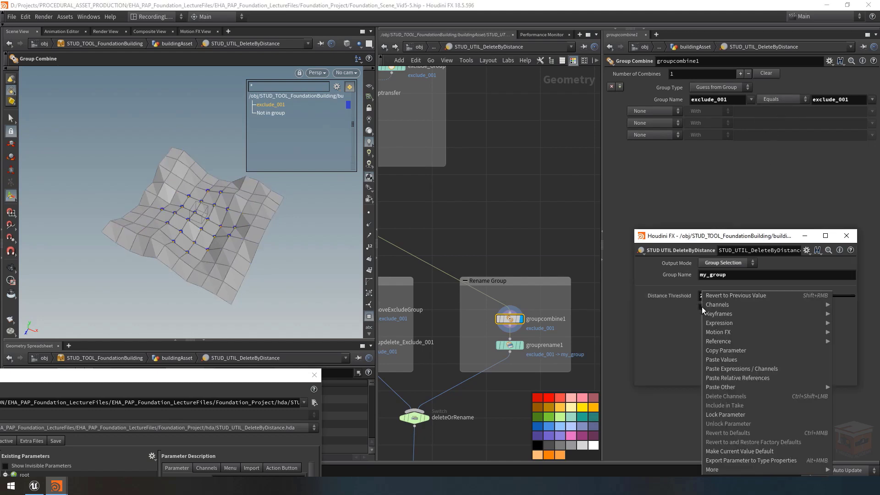
{"action": "left_click", "coordinate": [723, 350]}
{"action": "right_click", "coordinate": [771, 98]}
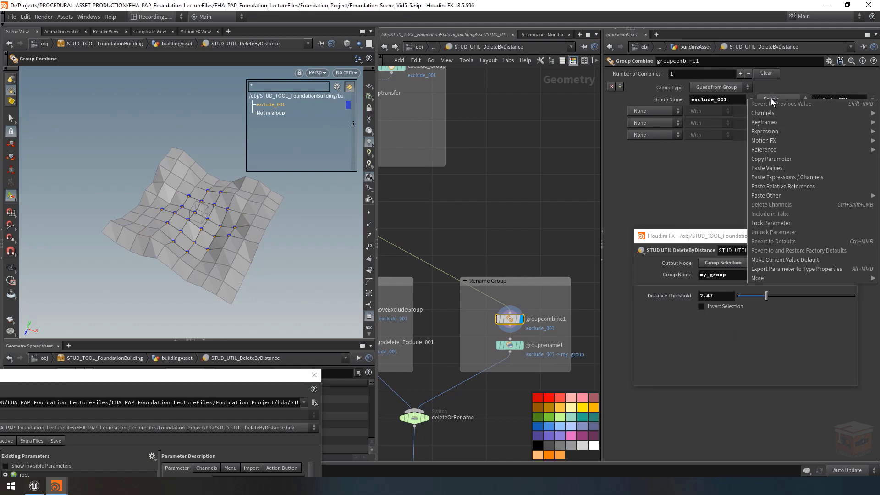
{"action": "left_click", "coordinate": [794, 186]}
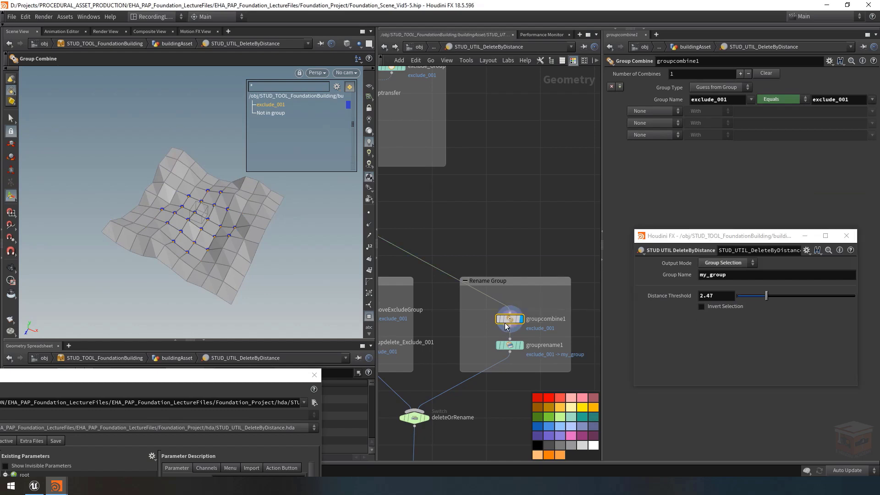
Colour the Group Combine node teal and rename it invertGroups.
{"action": "left_click", "coordinate": [579, 415]}
{"action": "double_click", "coordinate": [547, 319]}
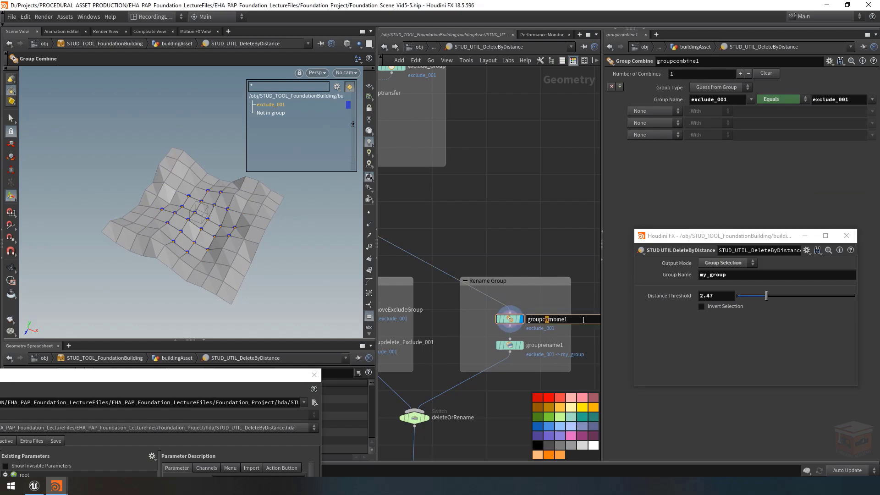
{"action": "type", "text": "invertGroups"}
{"action": "key", "text": "Return"}
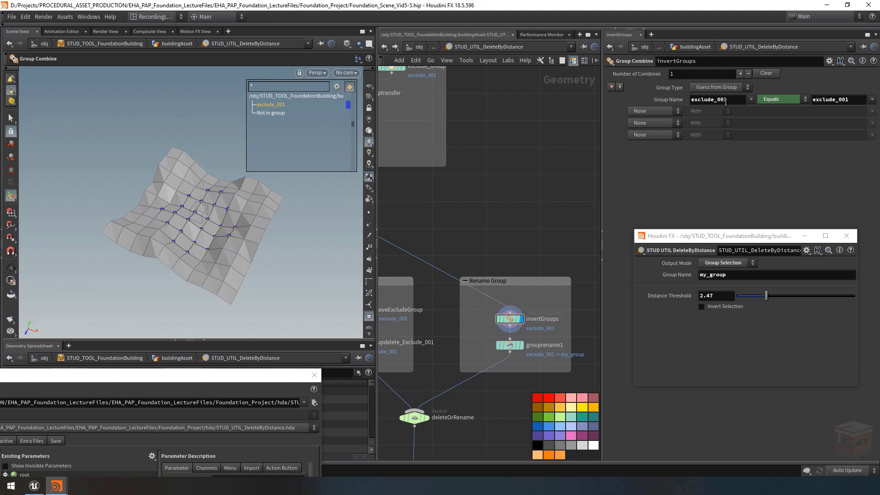
Extend the Rename Group network box upward to make room above the invertGroups node.
{"action": "scroll", "coordinate": [529, 240], "scroll_direction": "down", "scroll_amount": 2}
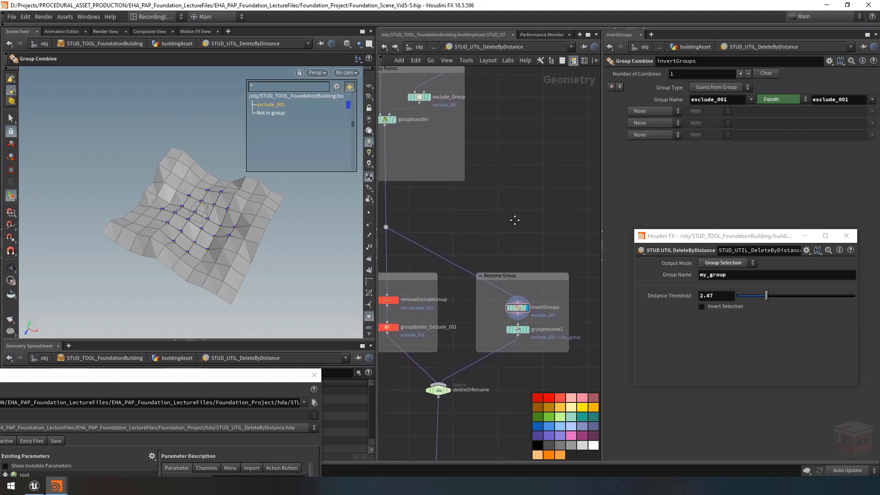
{"action": "scroll", "coordinate": [535, 280], "scroll_direction": "up", "scroll_amount": 2}
{"action": "middle_click_drag", "start_coordinate": [516, 284], "coordinate": [529, 288]}
{"action": "left_click_drag", "start_coordinate": [501, 260], "coordinate": [425, 286]}
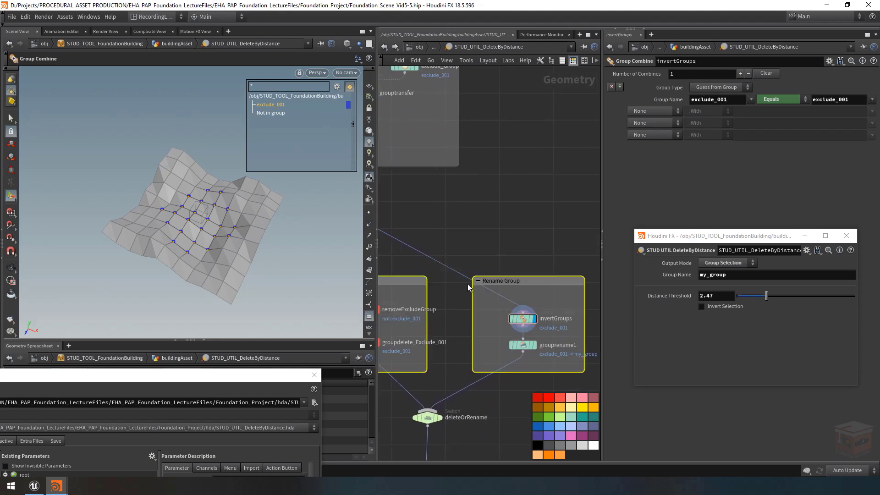
{"action": "left_click_drag", "start_coordinate": [524, 275], "coordinate": [524, 260]}
{"action": "left_click", "coordinate": [517, 288]}
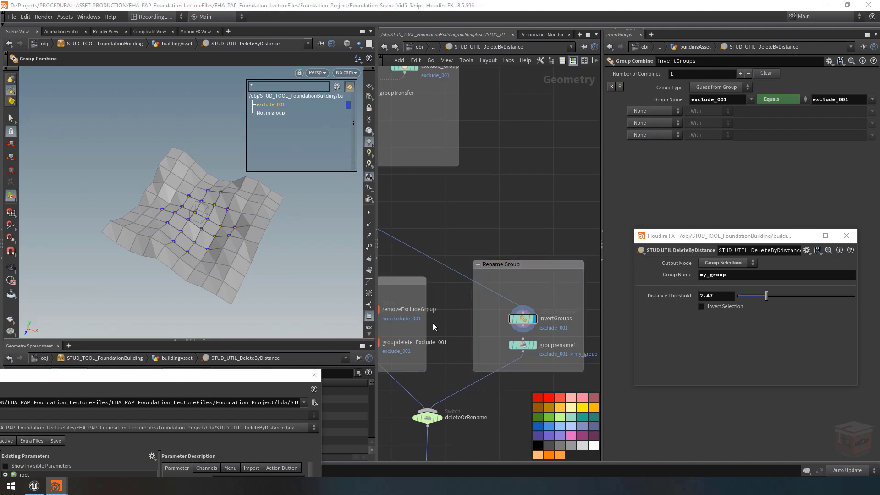
Add a Group Create node above invertGroups inside the Rename Group network box.
{"action": "scroll", "coordinate": [534, 294], "scroll_direction": "up", "scroll_amount": 2}
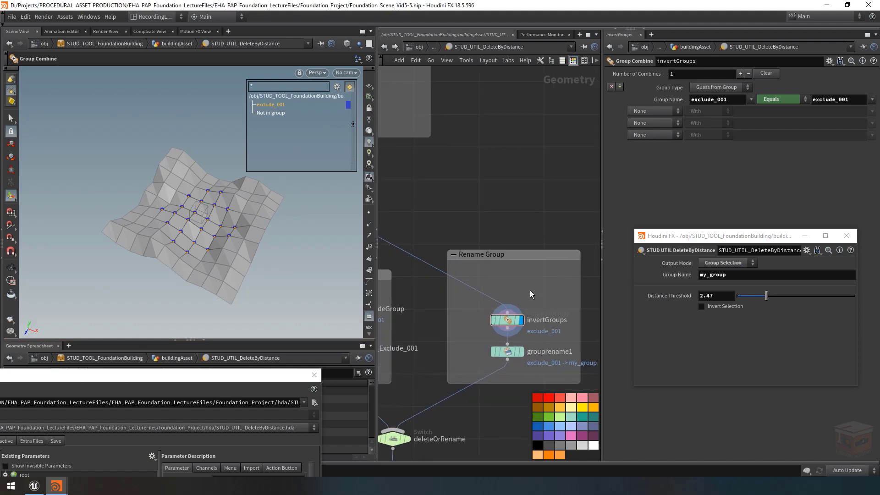
{"action": "middle_click_drag", "start_coordinate": [530, 291], "coordinate": [515, 286]}
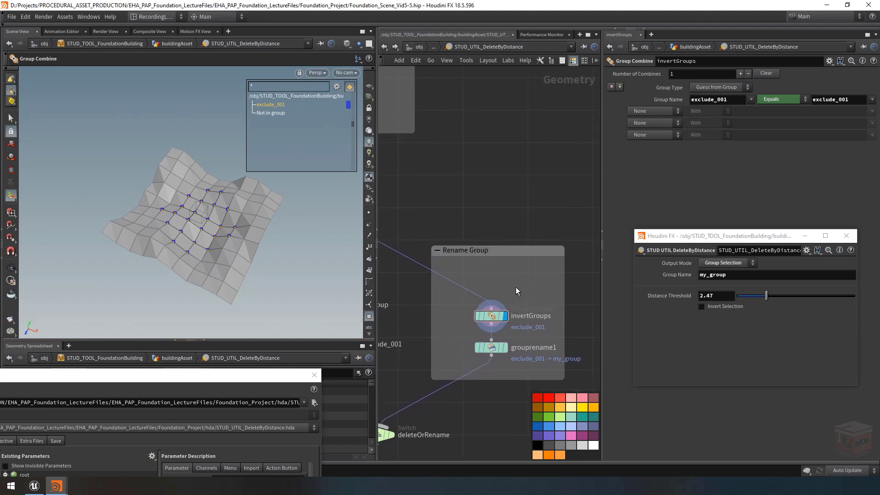
{"action": "key", "text": "Tab"}
{"action": "type", "text": "group"}
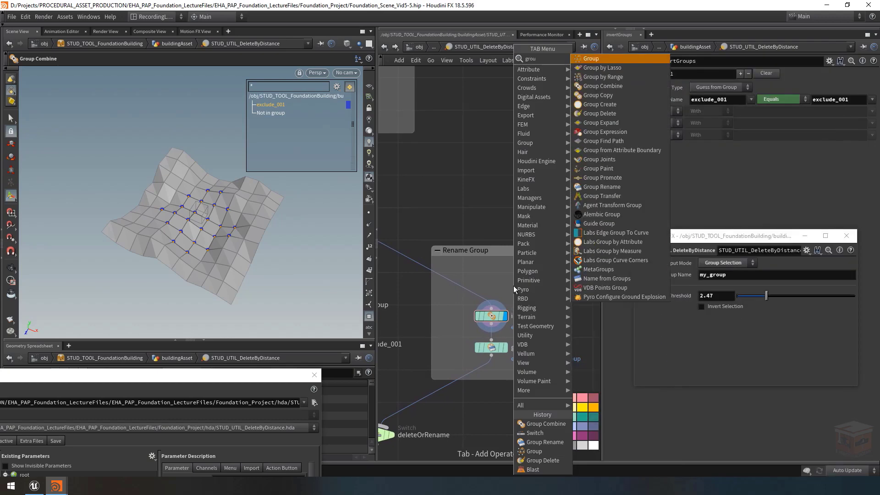
{"action": "key", "text": "Return"}
{"action": "left_click", "coordinate": [516, 287]}
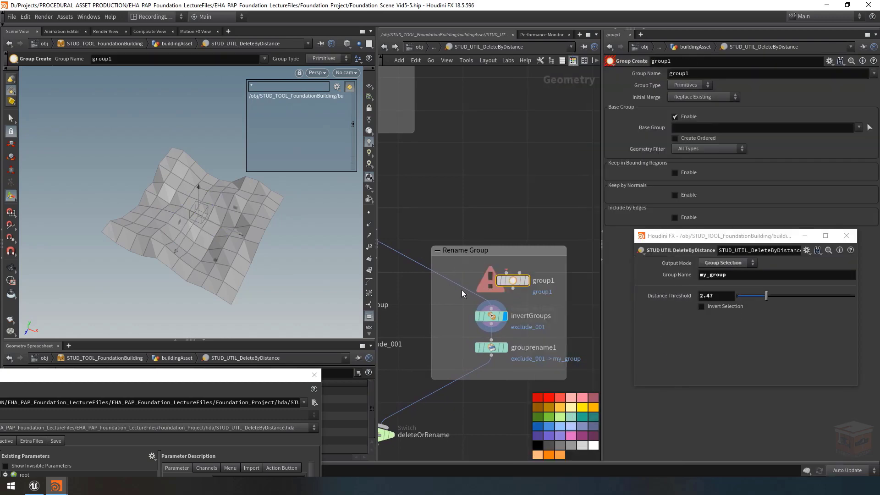
Insert the new Group Create node into the wire above invertGroups and set its Group Type to Points.
{"action": "left_click_drag", "start_coordinate": [511, 285], "coordinate": [492, 285]}
{"action": "left_click", "coordinate": [693, 85]}
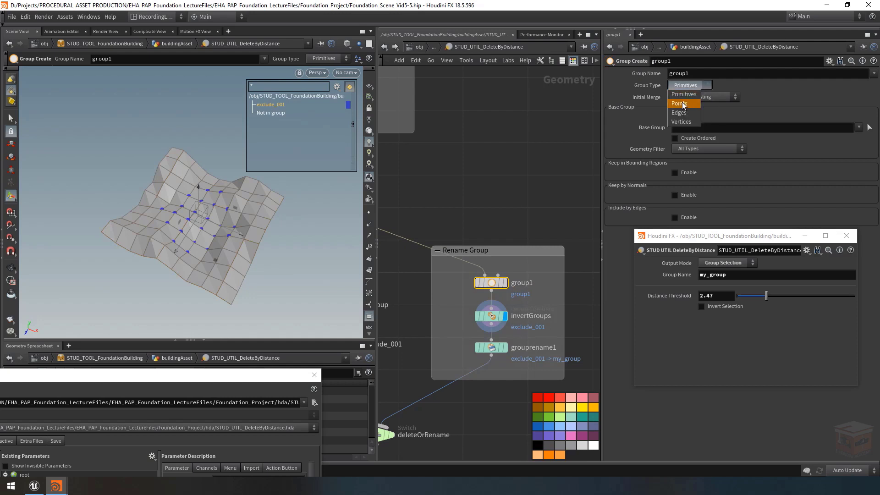
{"action": "left_click", "coordinate": [686, 107]}
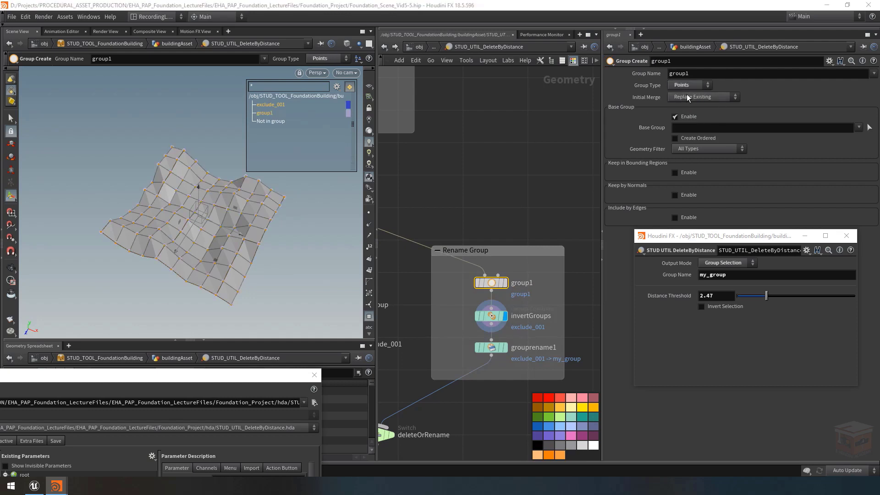
Rename the Group Create node above invertGroups as dummyGroup.
{"action": "double_click", "coordinate": [523, 284]}
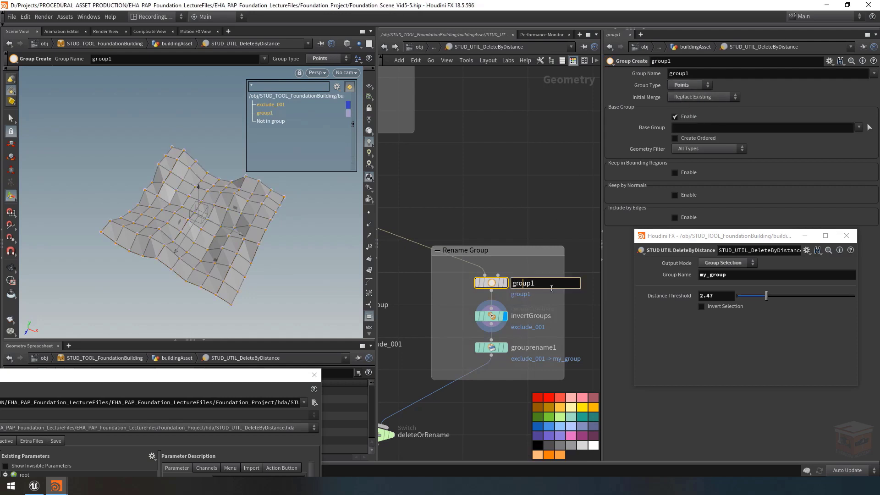
{"action": "type", "text": "dummyGroup"}
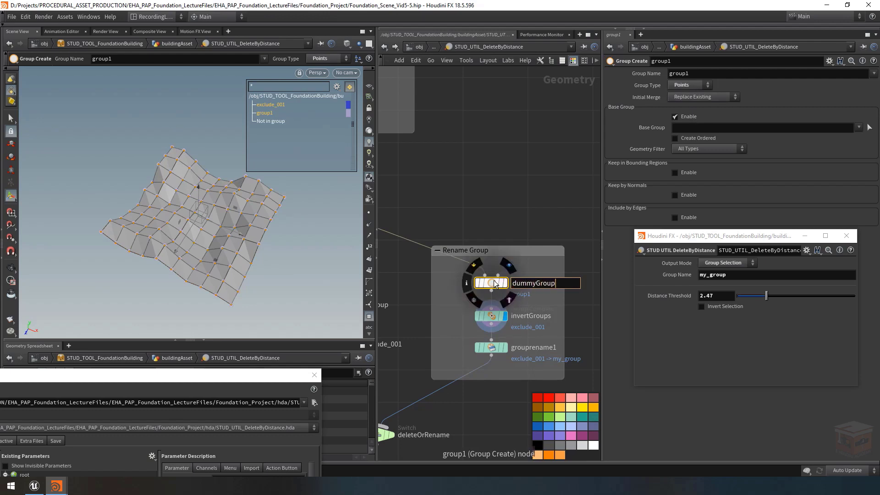
{"action": "key", "text": "Return"}
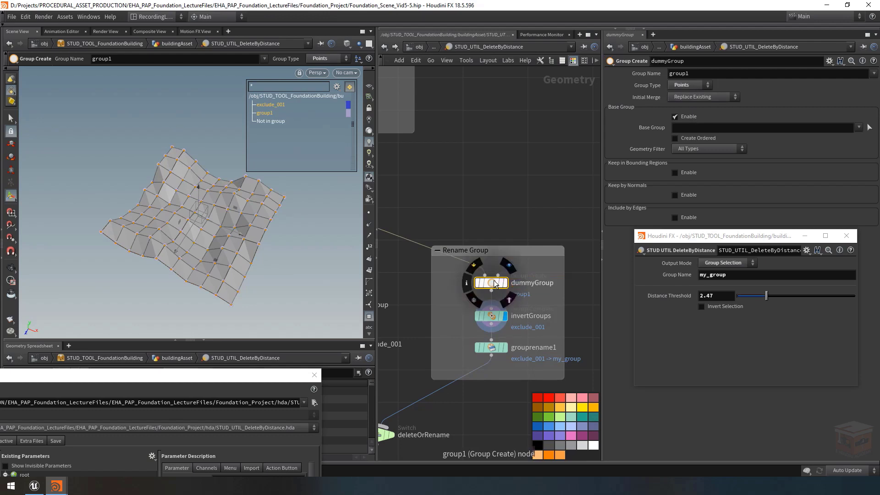
Copy the group name exclude_001 from invertGroups into dummyGroup's Group Name.
{"action": "left_click_drag", "start_coordinate": [543, 304], "coordinate": [469, 340]}
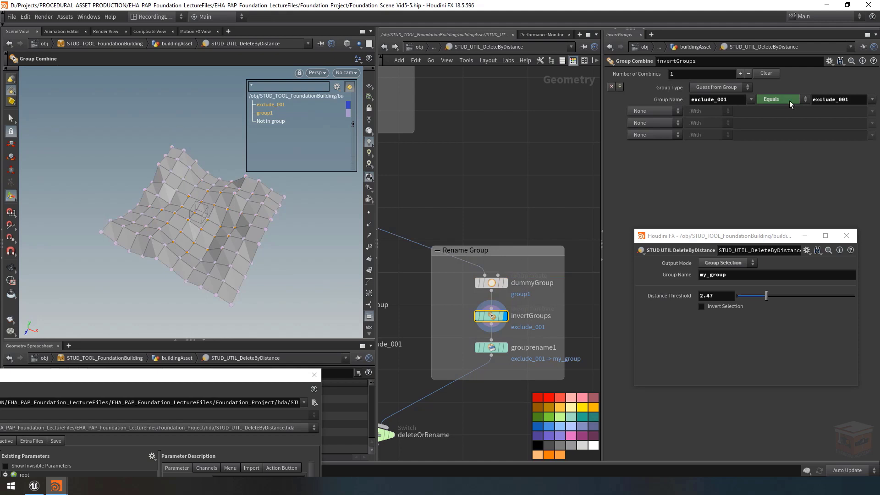
{"action": "double_click", "coordinate": [734, 100]}
{"action": "key", "text": "ctrl+c"}
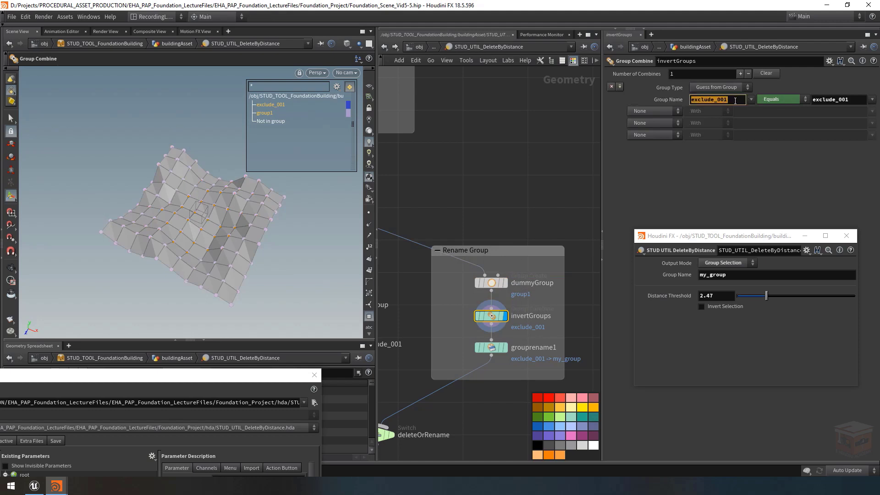
{"action": "left_click", "coordinate": [476, 286]}
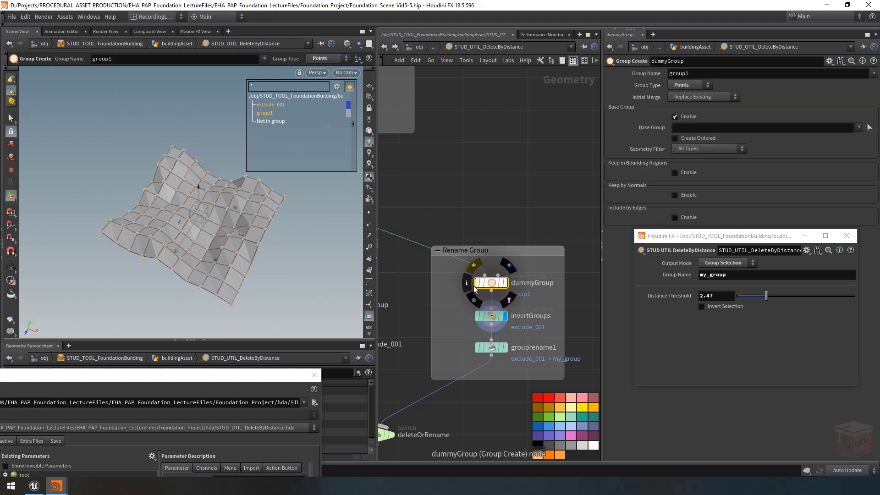
{"action": "double_click", "coordinate": [697, 73]}
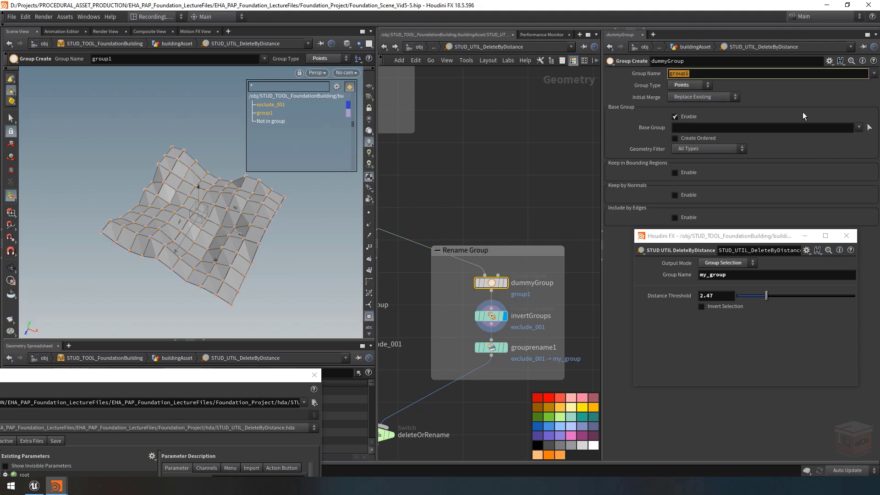
{"action": "key", "text": "ctrl+v"}
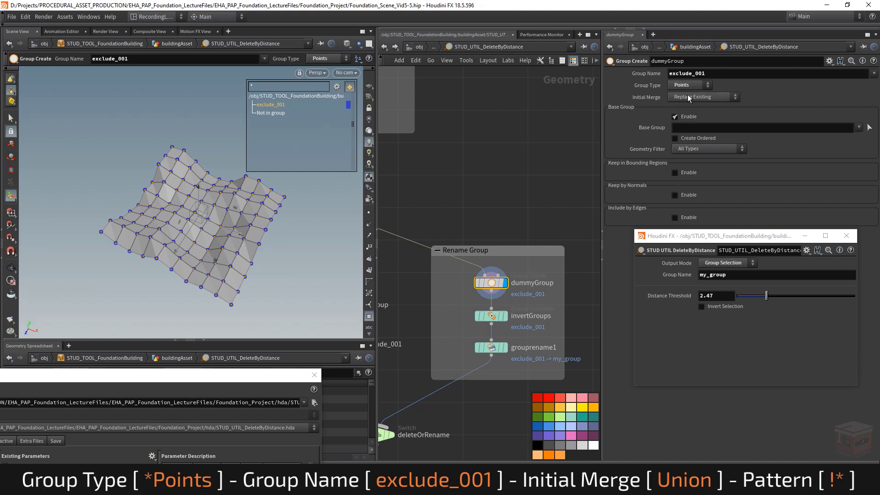
Set dummyGroup's Initial Merge to Union with Existing and its Base Group pattern to !*.
{"action": "left_click", "coordinate": [700, 98]}
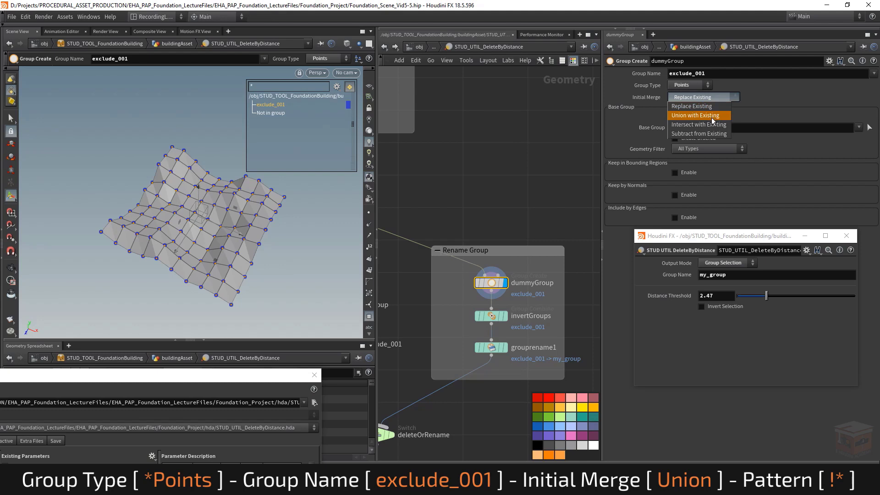
{"action": "left_click", "coordinate": [711, 118]}
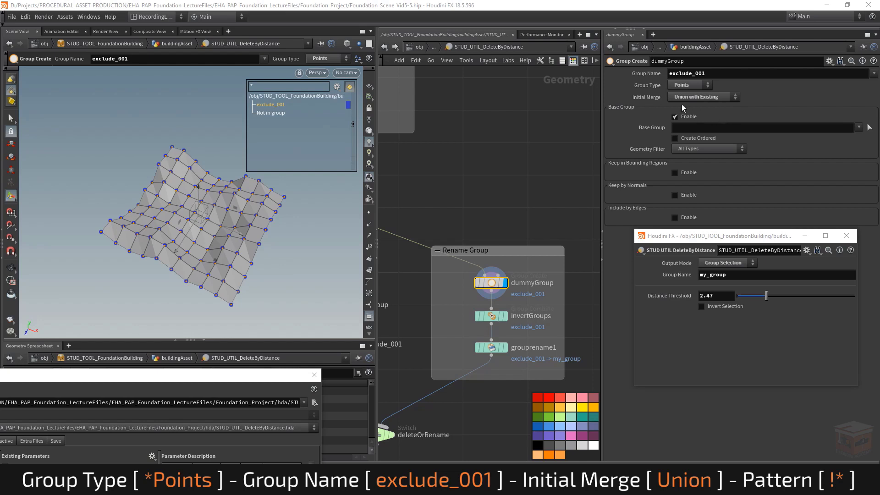
{"action": "left_click", "coordinate": [704, 128]}
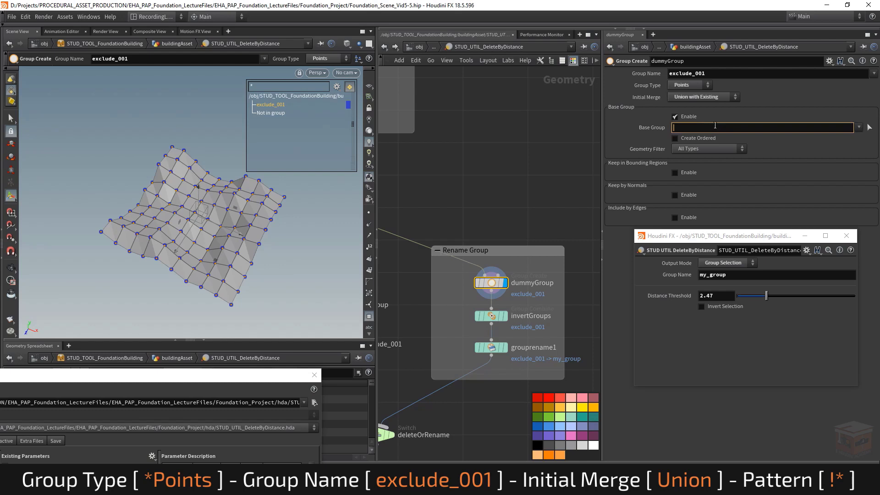
{"action": "type", "text": "!*"}
{"action": "key", "text": "Return"}
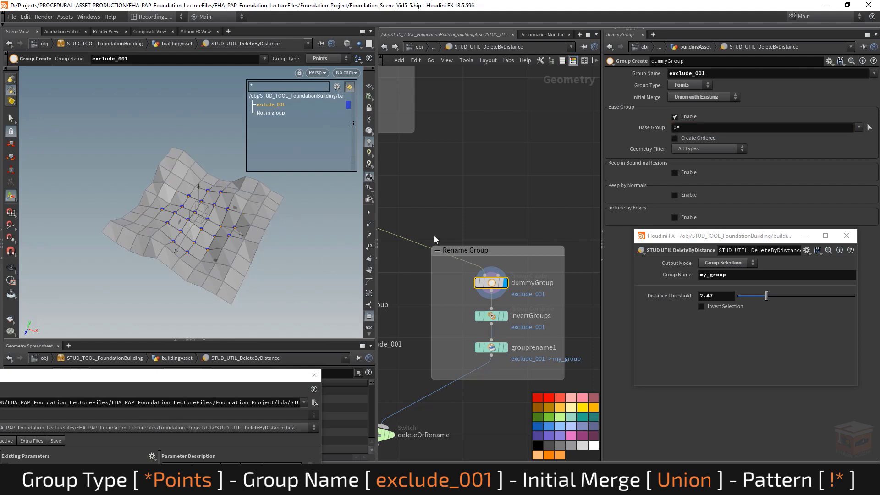
Colour the dummyGroup node teal to match the other nodes in the Rename Group network box.
{"action": "mouse_move", "coordinate": [488, 284]}
{"action": "left_click", "coordinate": [492, 282]}
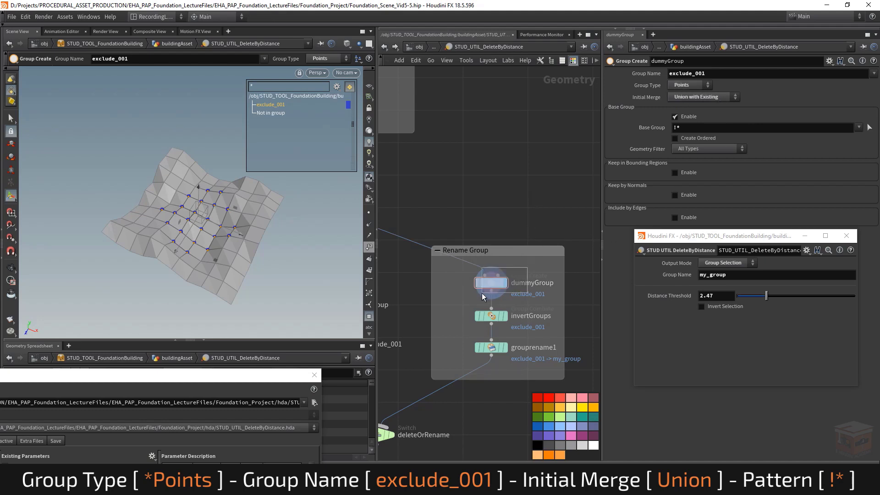
{"action": "left_click", "coordinate": [571, 418]}
{"action": "left_click", "coordinate": [536, 191]}
Preview the invertGroups and grouprename1 results in the viewport and test the asset's Invert Selection option.
{"action": "scroll", "coordinate": [537, 190], "scroll_direction": "down", "scroll_amount": 3}
{"action": "middle_click_drag", "start_coordinate": [516, 188], "coordinate": [537, 169]}
{"action": "scroll", "coordinate": [525, 228], "scroll_direction": "up", "scroll_amount": 2}
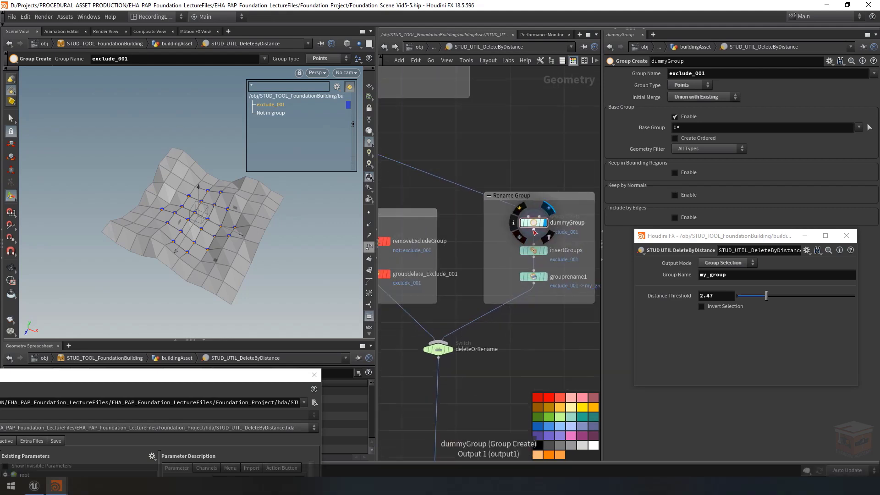
{"action": "left_click", "coordinate": [538, 252]}
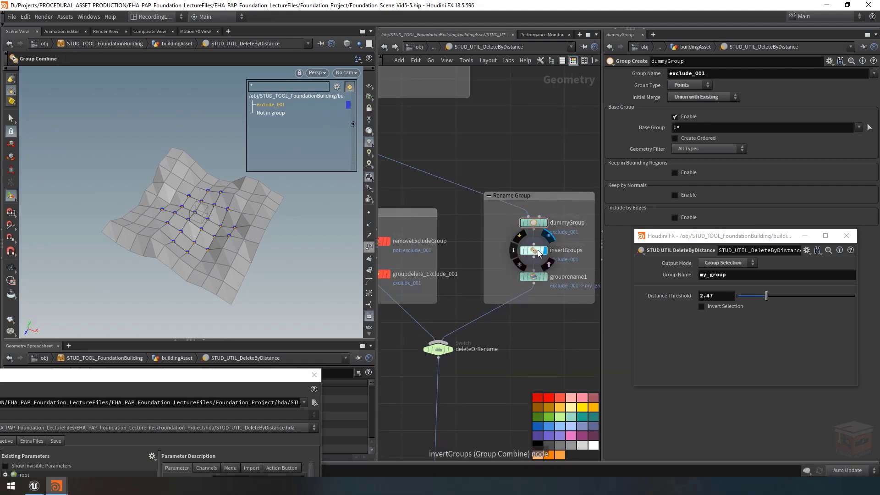
{"action": "left_click", "coordinate": [533, 251]}
{"action": "middle_click_drag", "start_coordinate": [496, 239], "coordinate": [456, 242]}
{"action": "scroll", "coordinate": [493, 252], "scroll_direction": "up", "scroll_amount": 2}
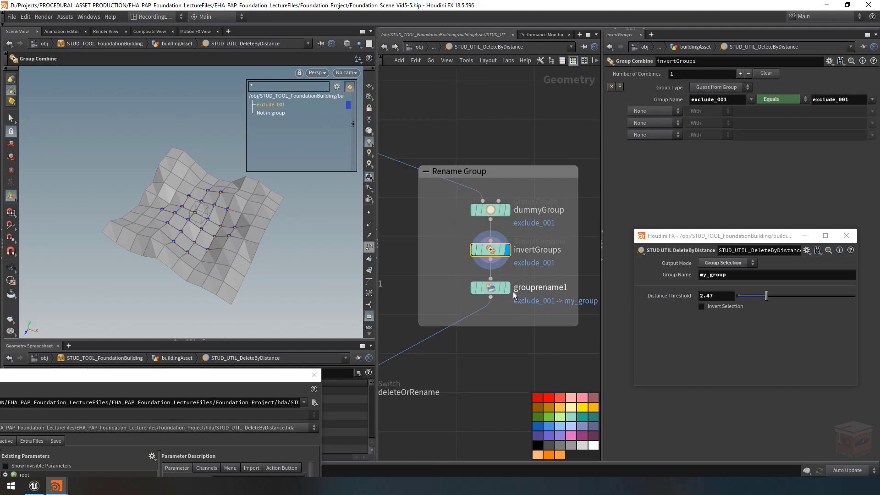
{"action": "mouse_move", "coordinate": [510, 290]}
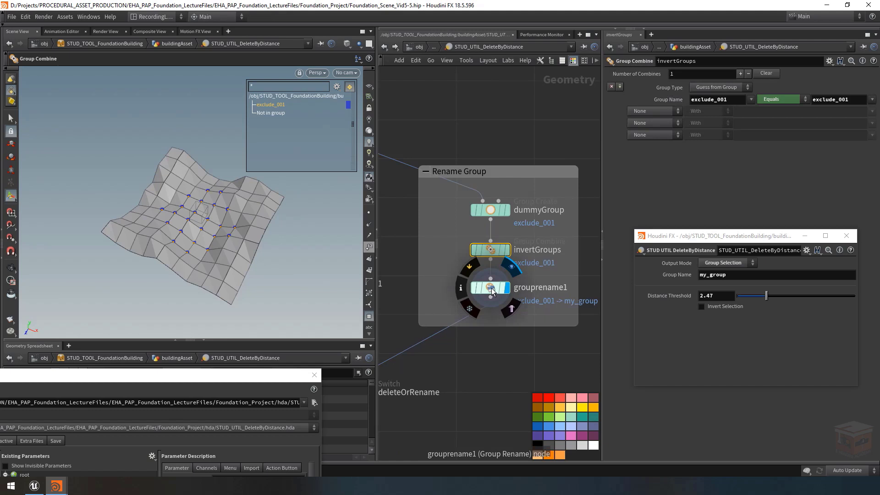
{"action": "left_click", "coordinate": [491, 287]}
{"action": "scroll", "coordinate": [513, 338], "scroll_direction": "down", "scroll_amount": 5}
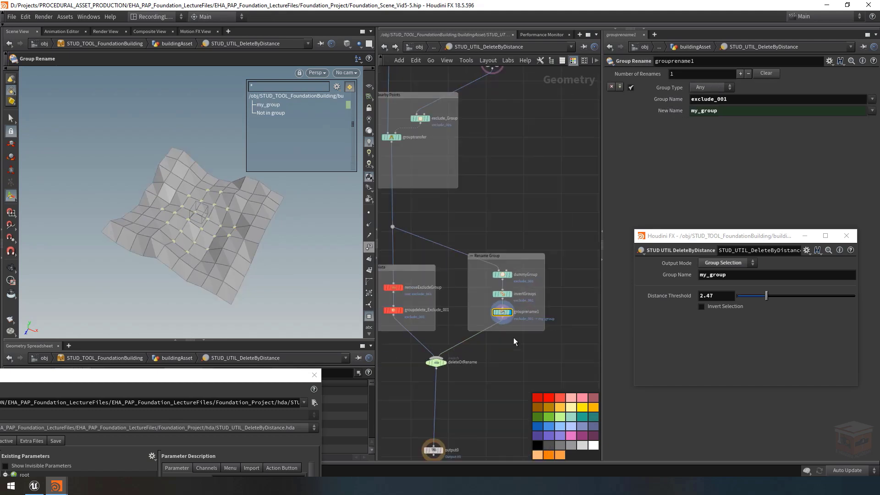
{"action": "left_click", "coordinate": [711, 307]}
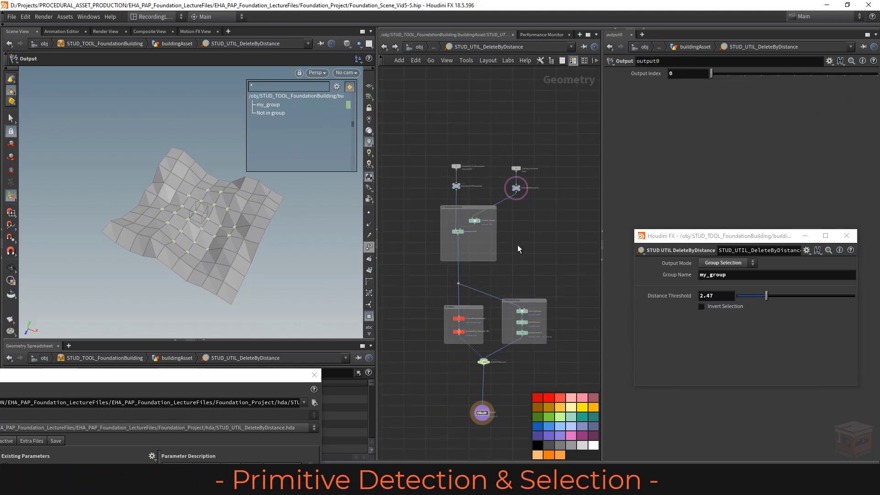
Display grouptransfer and insert a Group Promote node directly below it inside the Find Nearby Points network box.
{"action": "scroll", "coordinate": [521, 246], "scroll_direction": "up", "scroll_amount": 8}
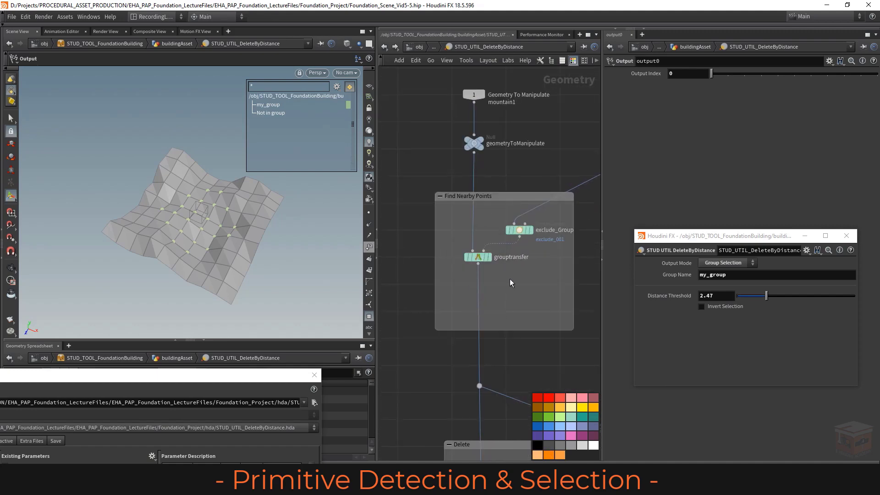
{"action": "left_click", "coordinate": [462, 265]}
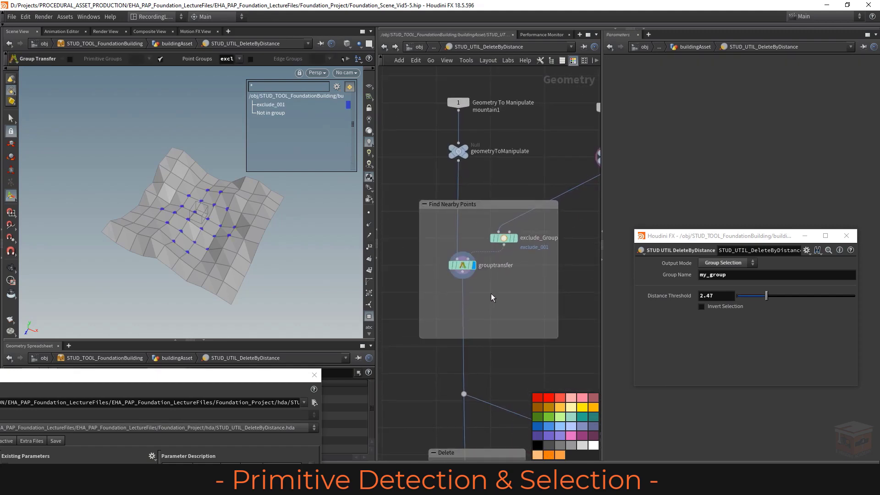
{"action": "key", "text": "Tab"}
{"action": "type", "text": "grouppromote"}
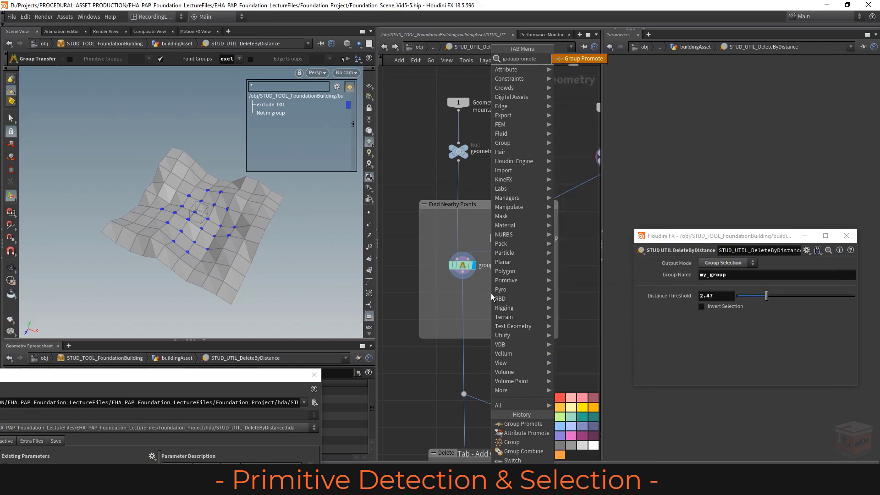
{"action": "key", "text": "Return"}
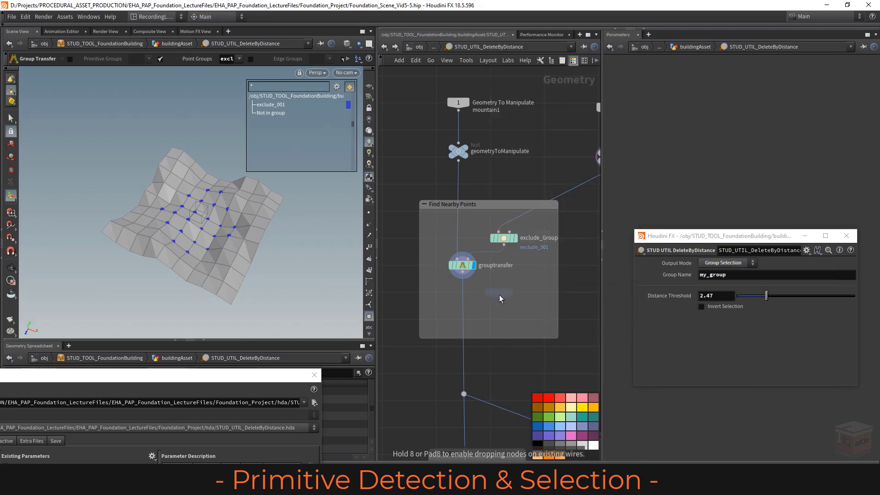
{"action": "left_click", "coordinate": [490, 292]}
{"action": "mouse_move", "coordinate": [463, 299]}
{"action": "left_mouse_down"}
{"action": "mouse_move", "coordinate": [488, 290]}
{"action": "mouse_move", "coordinate": [461, 292]}
{"action": "left_mouse_up"}
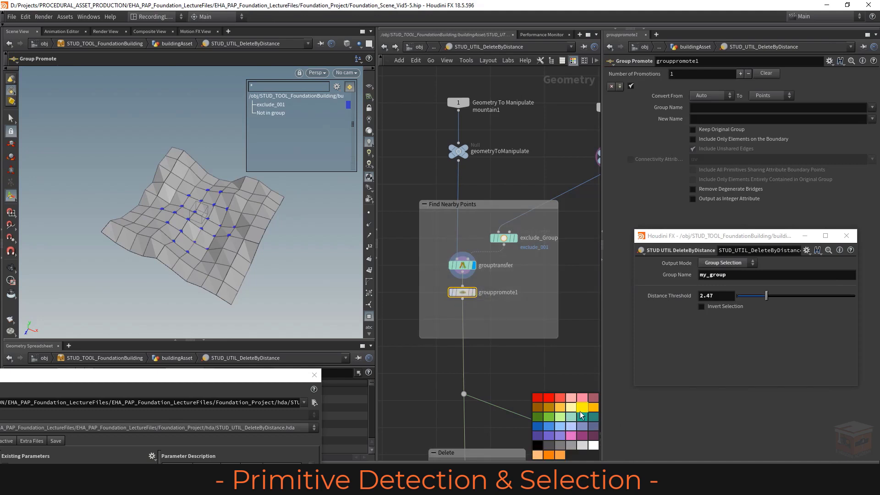
Colour the Group Promote node teal and rename it promoteExclude.
{"action": "double_click", "coordinate": [504, 293]}
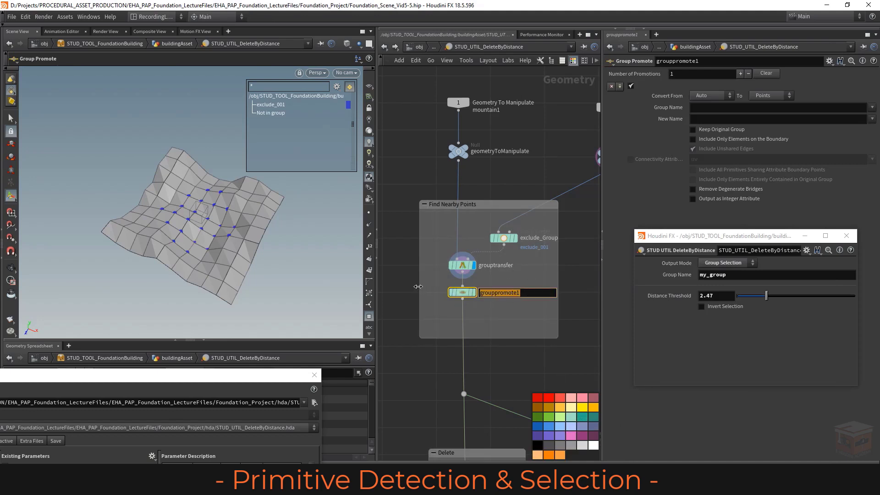
{"action": "type", "text": "promoteExclude"}
{"action": "key", "text": "Return"}
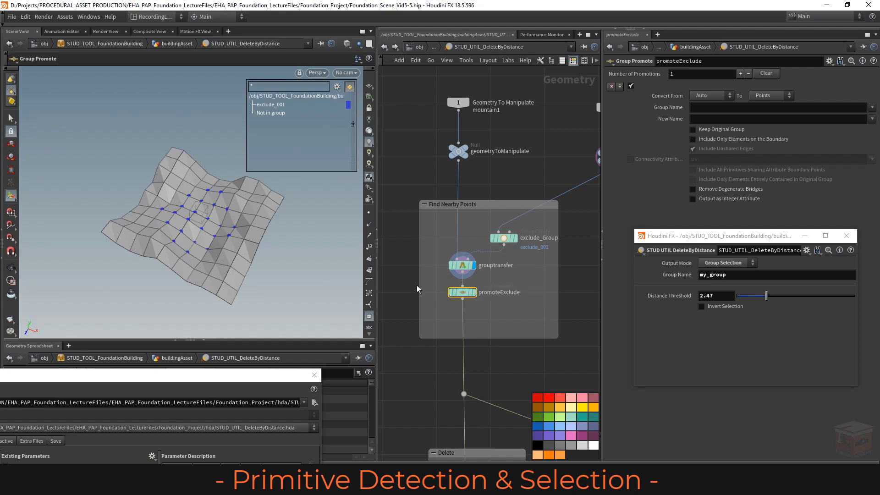
Rename the grouptransfer node as grouptransfer_Exclude.
{"action": "double_click", "coordinate": [494, 265]}
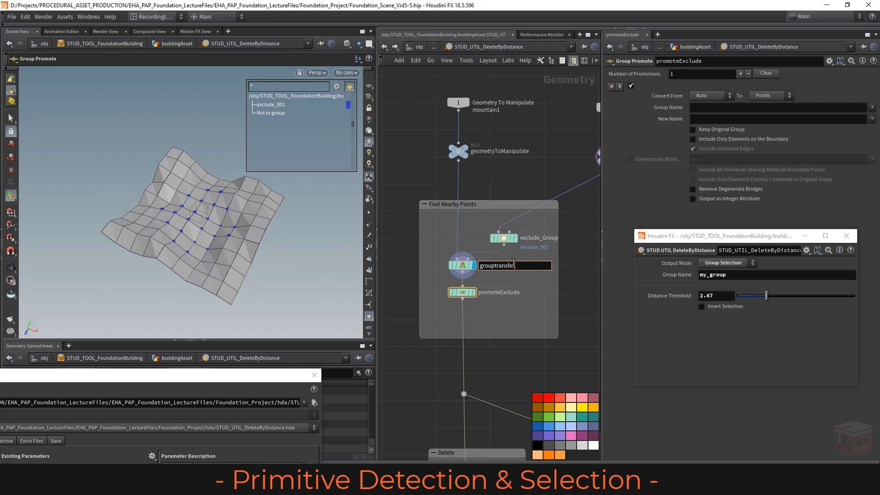
{"action": "type", "text": "_Exclude"}
{"action": "key", "text": "Return"}
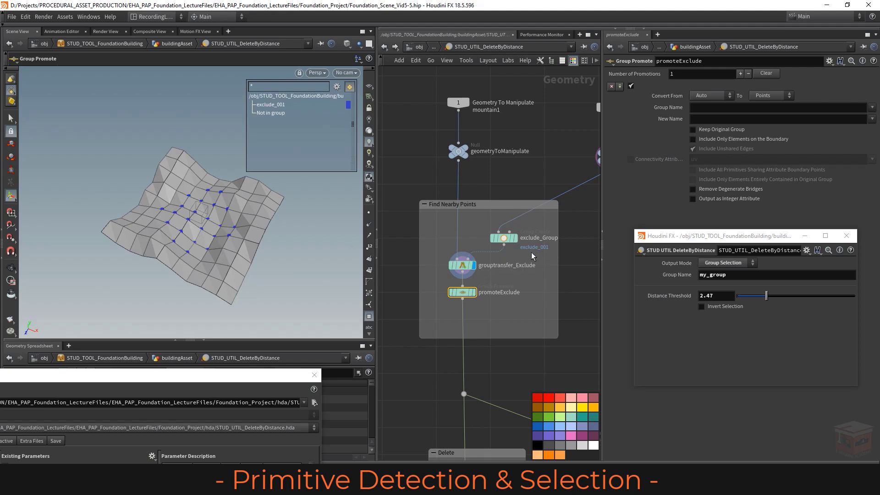
Display promoteExclude and set it to convert the group exclude_001 from Points to Points.
{"action": "left_click", "coordinate": [474, 292]}
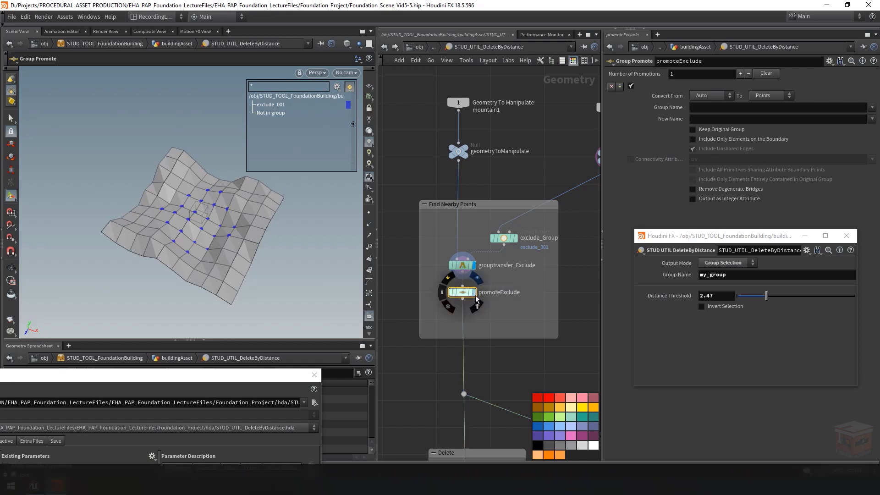
{"action": "left_click", "coordinate": [704, 96]}
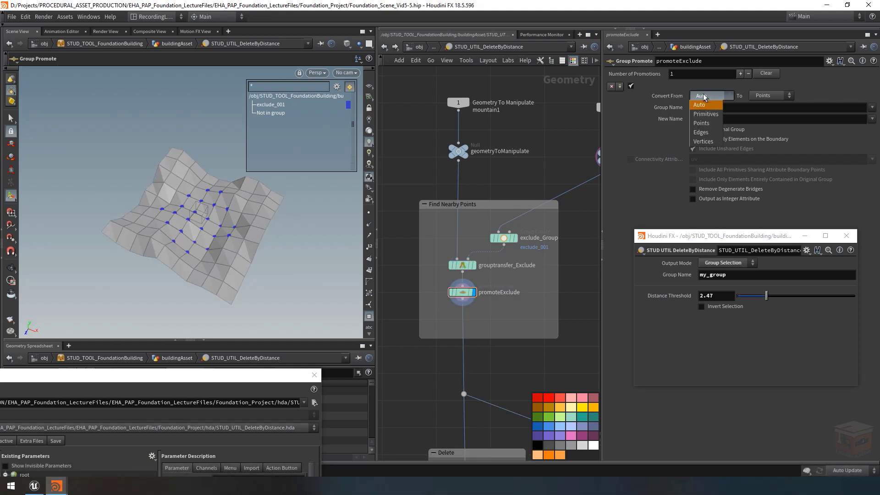
{"action": "left_click", "coordinate": [711, 128]}
{"action": "left_click", "coordinate": [872, 107]}
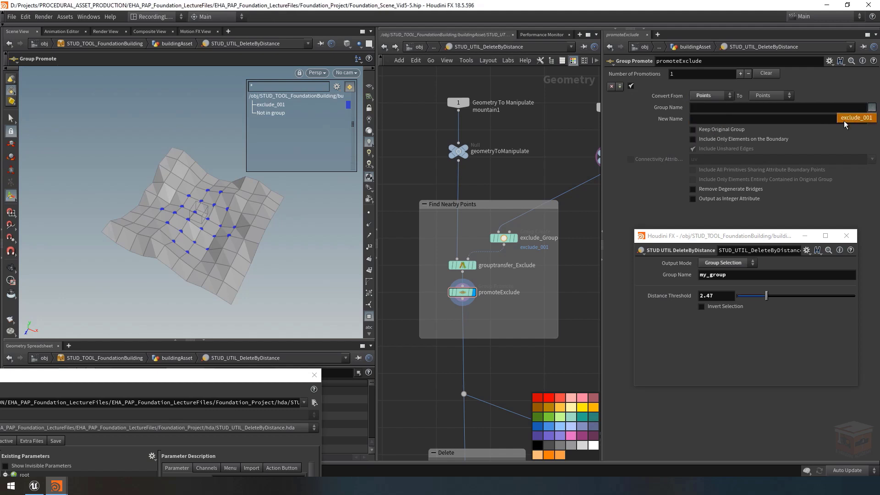
{"action": "left_click", "coordinate": [855, 118]}
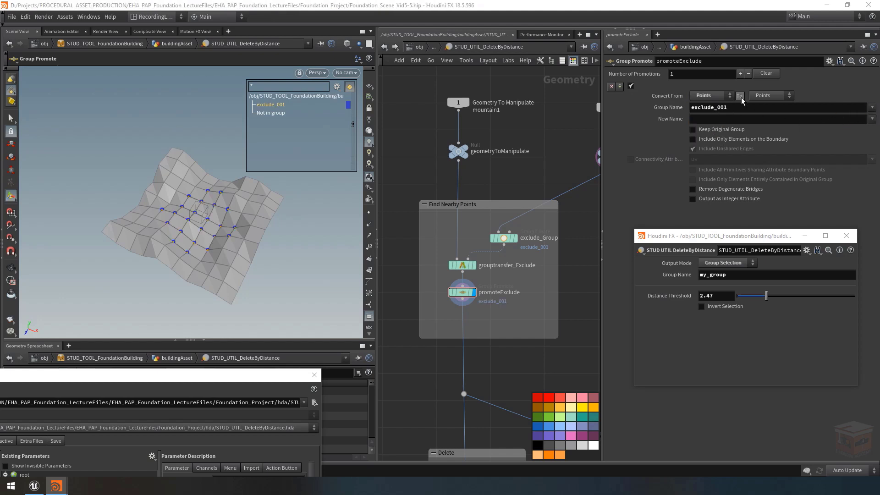
{"action": "left_click", "coordinate": [770, 97]}
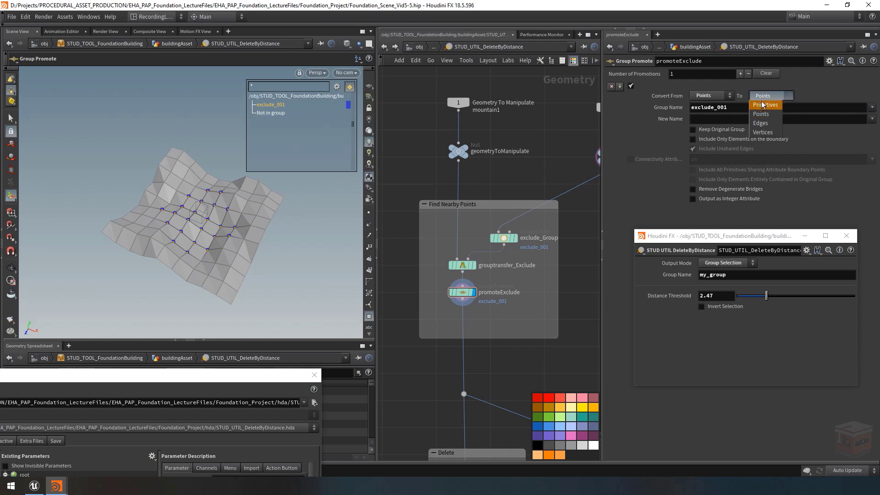
{"action": "left_click", "coordinate": [762, 113]}
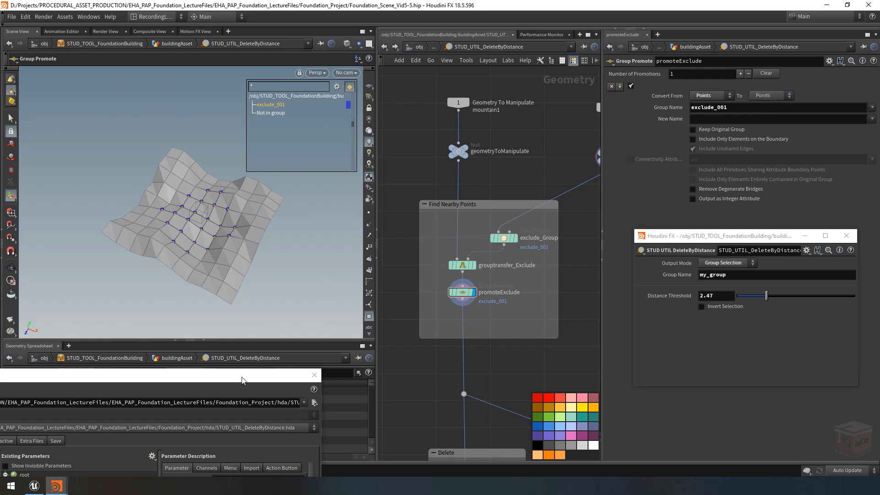
Promote promoteExclude's To parameter to the asset below Invert Selection, with name selectionType and label Type To Select.
{"action": "left_click_drag", "start_coordinate": [242, 376], "coordinate": [417, 72]}
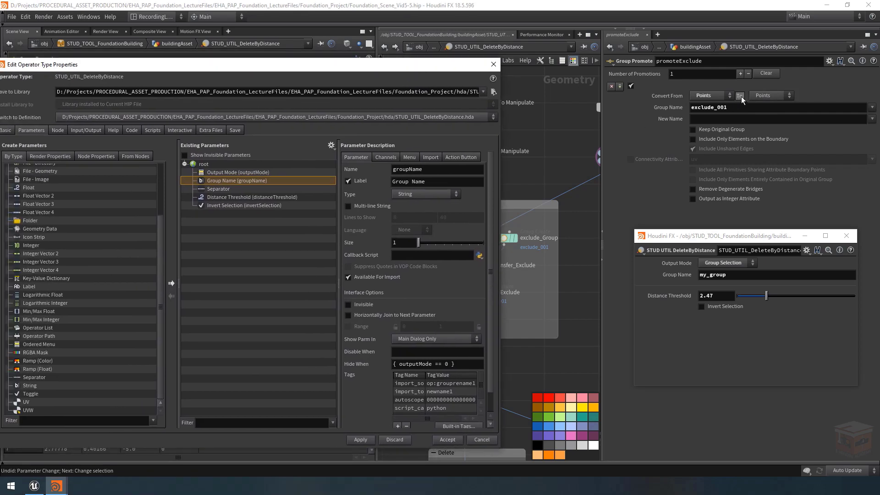
{"action": "left_click_drag", "start_coordinate": [740, 97], "coordinate": [248, 252]}
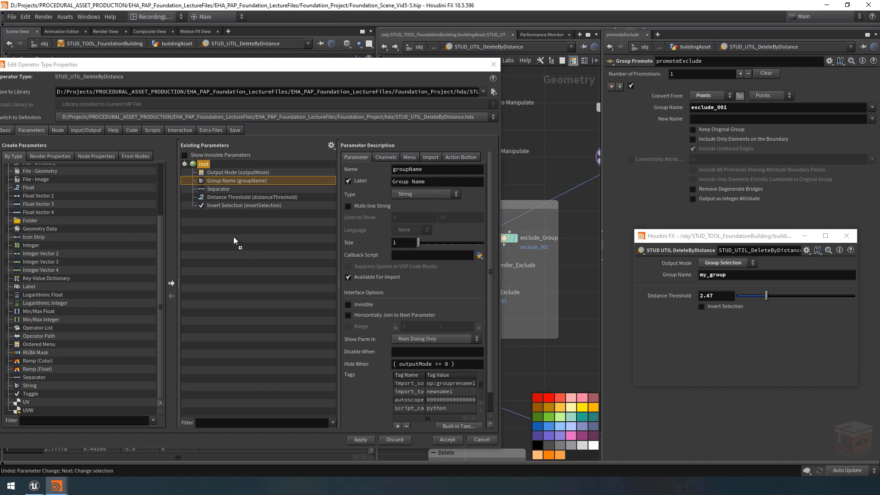
{"action": "left_click_drag", "start_coordinate": [232, 229], "coordinate": [232, 228]}
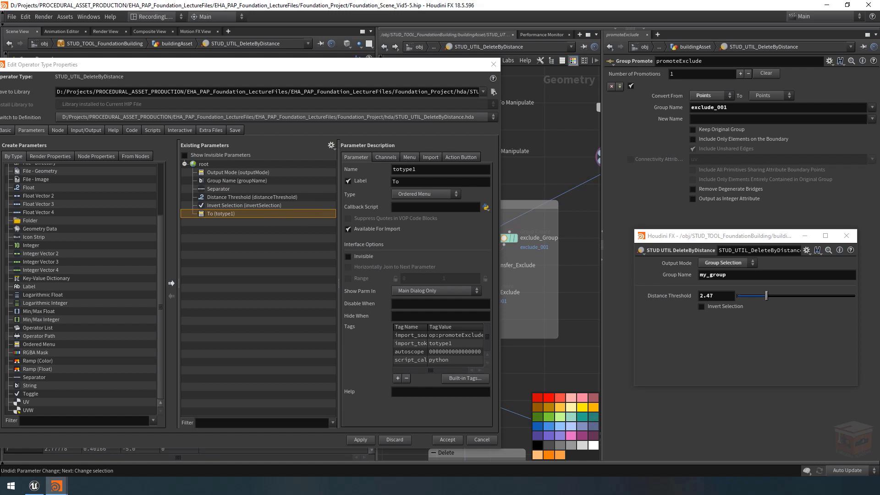
{"action": "double_click", "coordinate": [411, 170]}
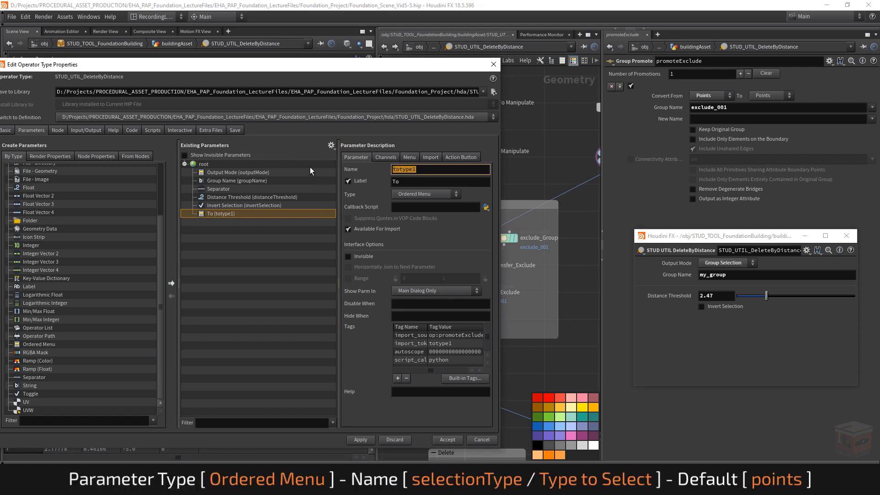
{"action": "type", "text": "selectionType"}
{"action": "key", "text": "Tab"}
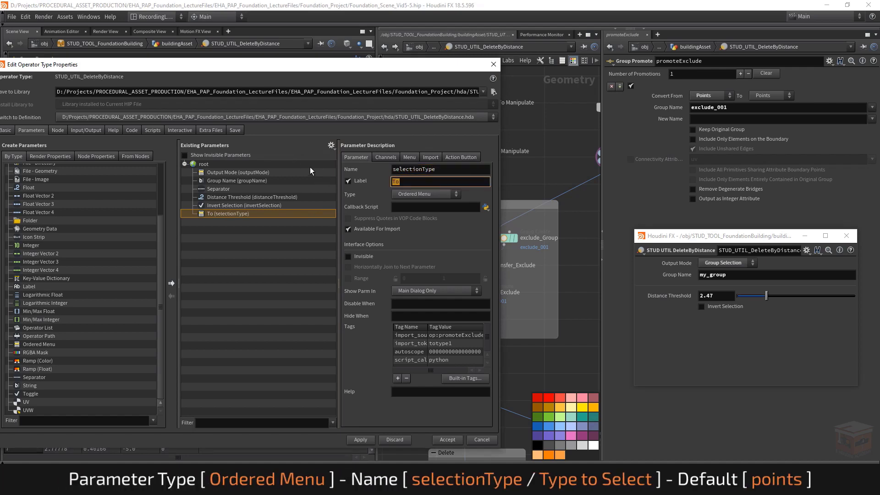
{"action": "type", "text": "Type To Select"}
{"action": "key", "text": "Return"}
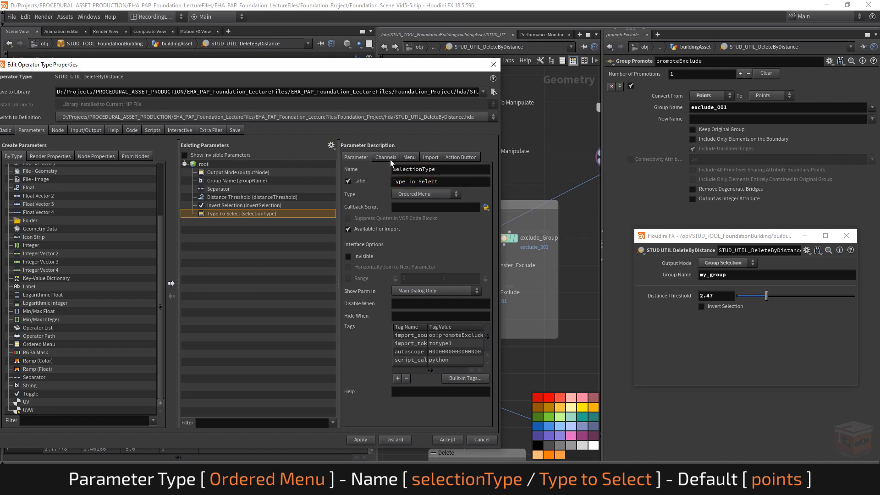
Remove the Edges and Vertices entries from the Type To Select menu and apply the change to the asset.
{"action": "left_click", "coordinate": [385, 158]}
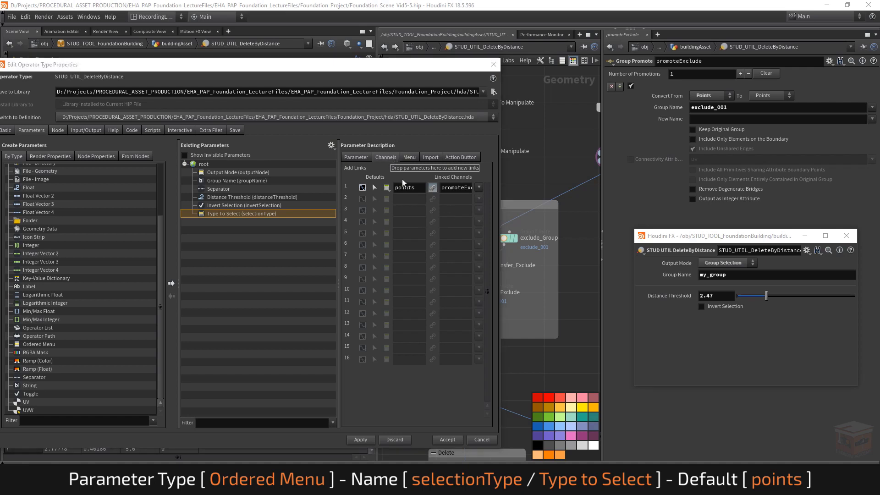
{"action": "left_click", "coordinate": [409, 156]}
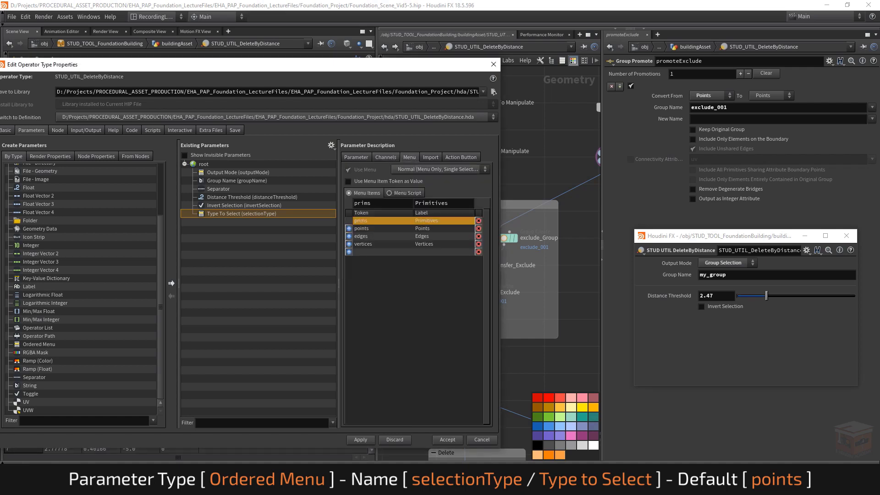
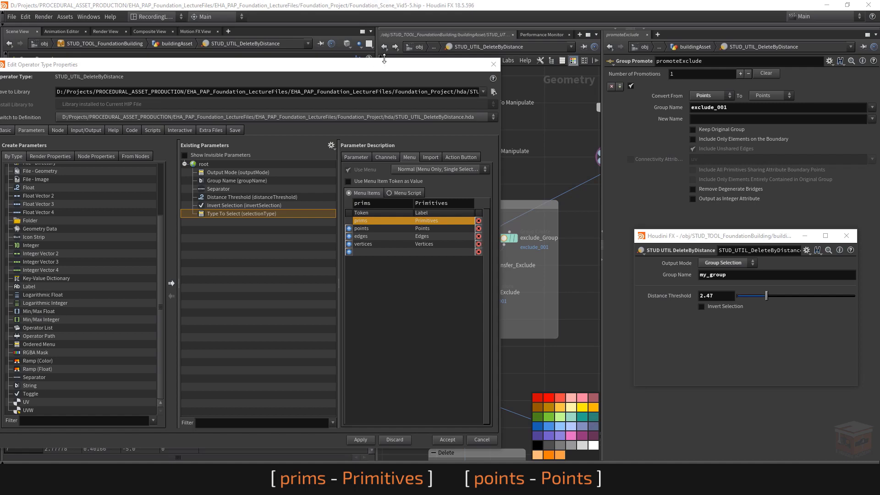
{"action": "left_click_drag", "start_coordinate": [441, 69], "coordinate": [375, 68]}
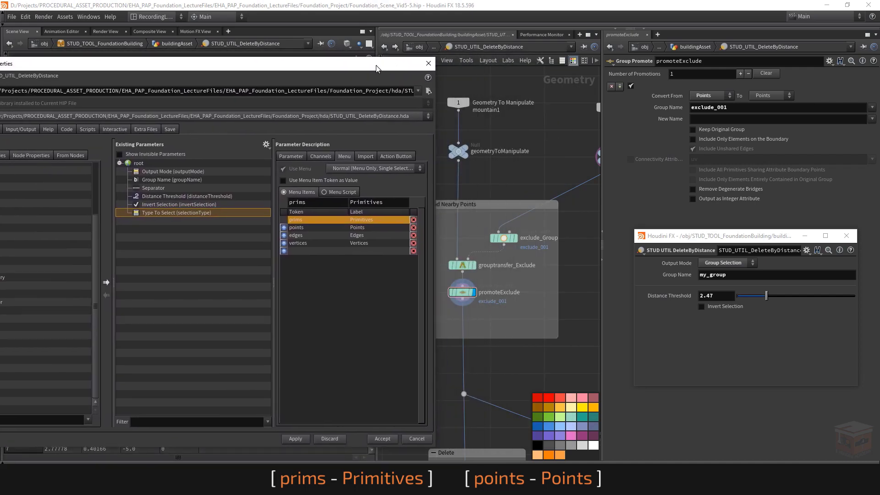
{"action": "left_click", "coordinate": [414, 235]}
{"action": "left_click", "coordinate": [413, 235]}
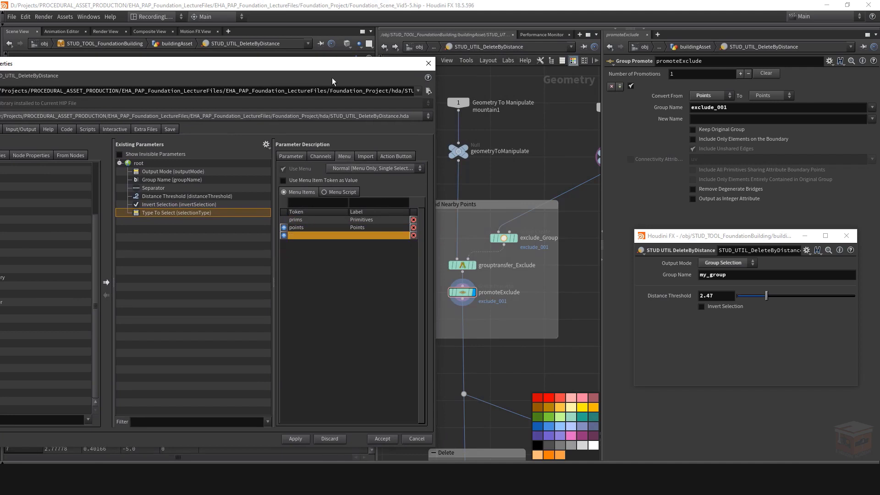
{"action": "left_click_drag", "start_coordinate": [335, 66], "coordinate": [421, 54]}
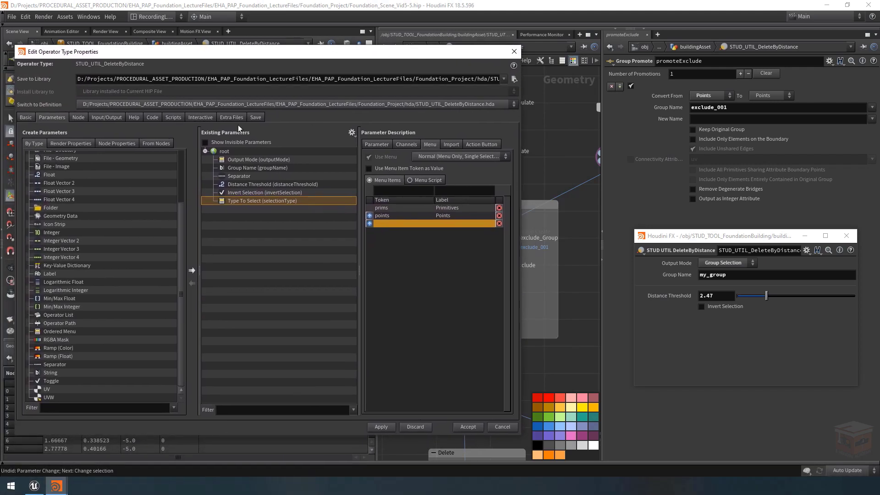
{"action": "left_click", "coordinate": [380, 143]}
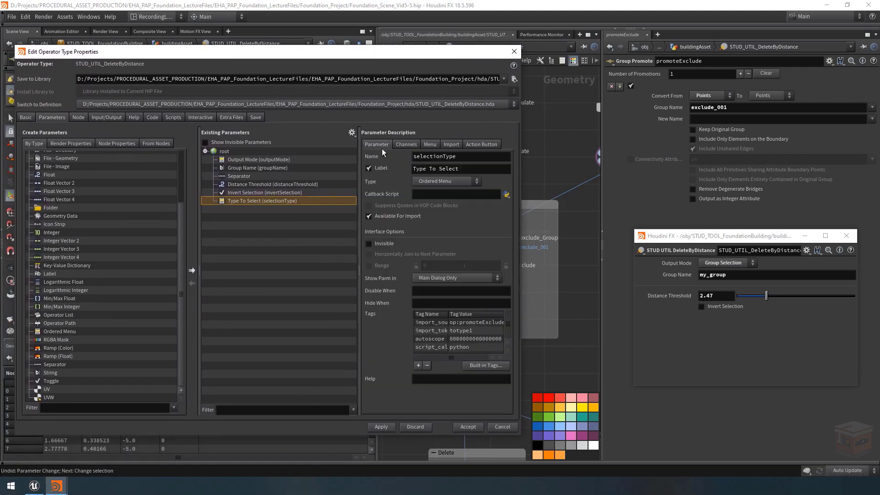
{"action": "left_click", "coordinate": [383, 428]}
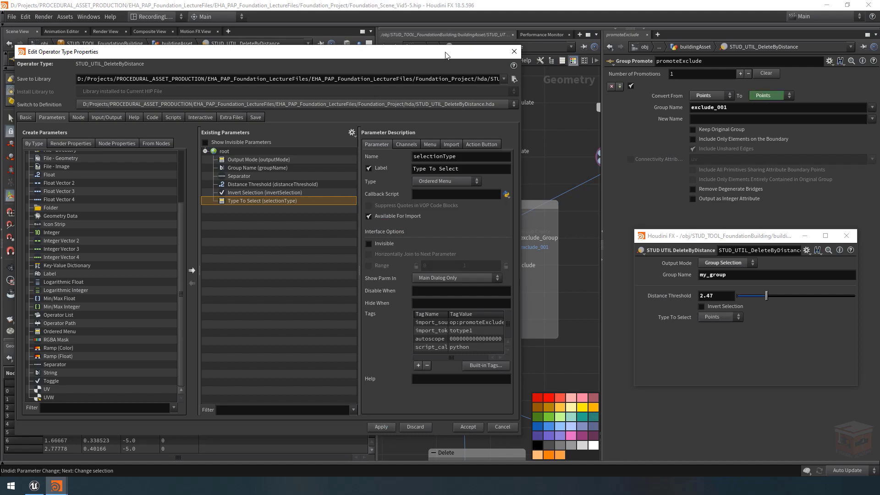
Test Type To Select with Primitives and Points, briefly trying Include Only Elements Entirely Contained in Original Group on promoteExclude.
{"action": "left_click_drag", "start_coordinate": [446, 56], "coordinate": [220, 378]}
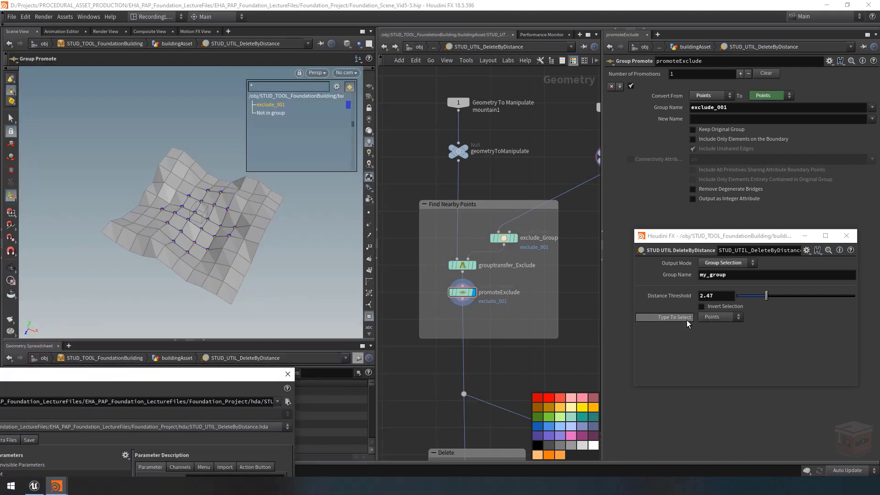
{"action": "left_click", "coordinate": [718, 318]}
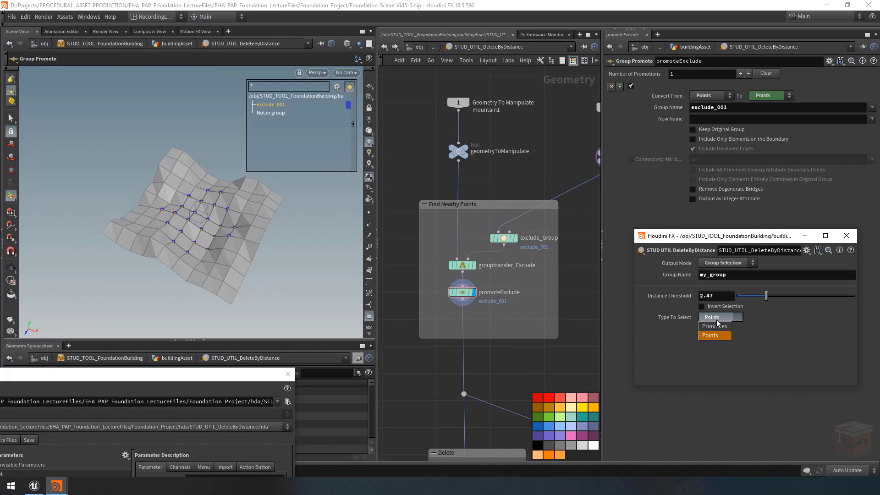
{"action": "left_click", "coordinate": [716, 327]}
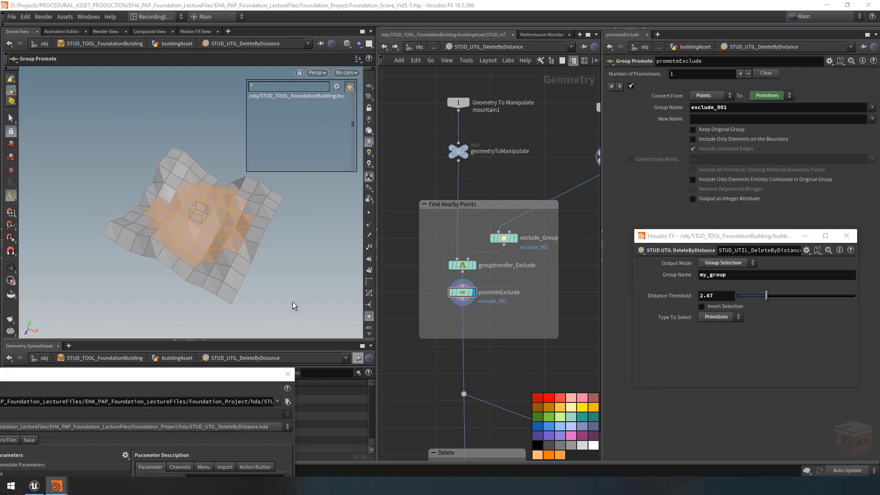
{"action": "left_click", "coordinate": [714, 180]}
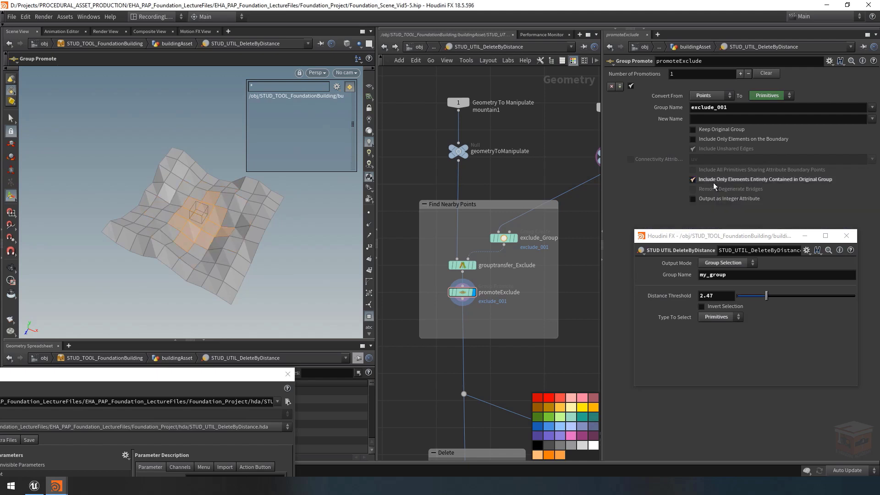
{"action": "left_click", "coordinate": [713, 182]}
{"action": "left_click", "coordinate": [717, 317]}
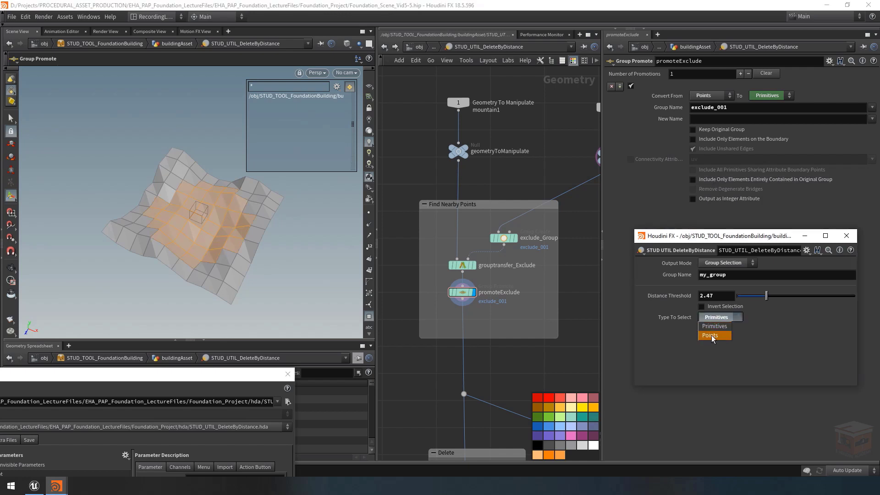
{"action": "left_click", "coordinate": [711, 336]}
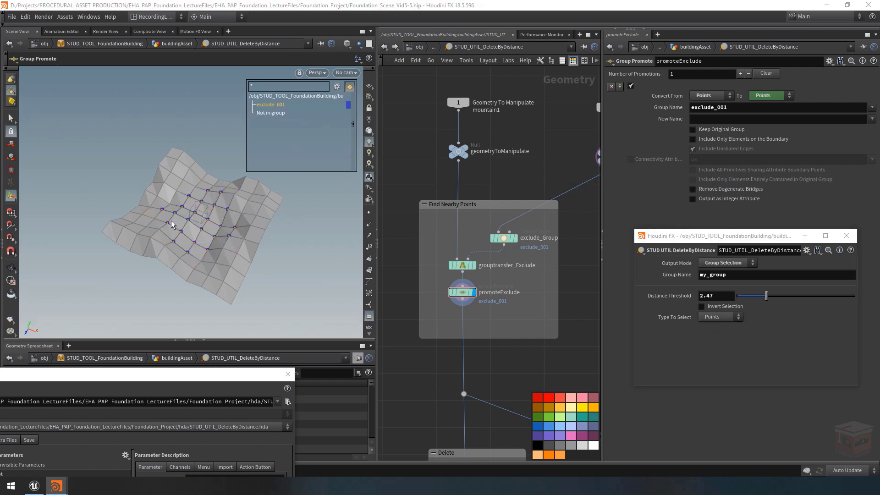
Enable Include Only Elements Entirely Contained in Original Group on promoteExclude and compare Points with Primitives, leaving Type To Select on Primitives.
{"action": "left_click", "coordinate": [12, 266]}
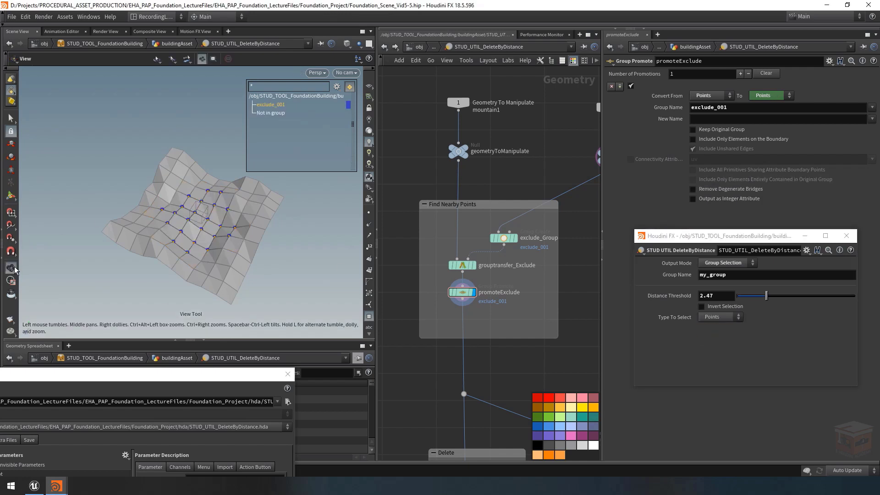
{"action": "left_click", "coordinate": [717, 317]}
{"action": "left_click", "coordinate": [719, 326]}
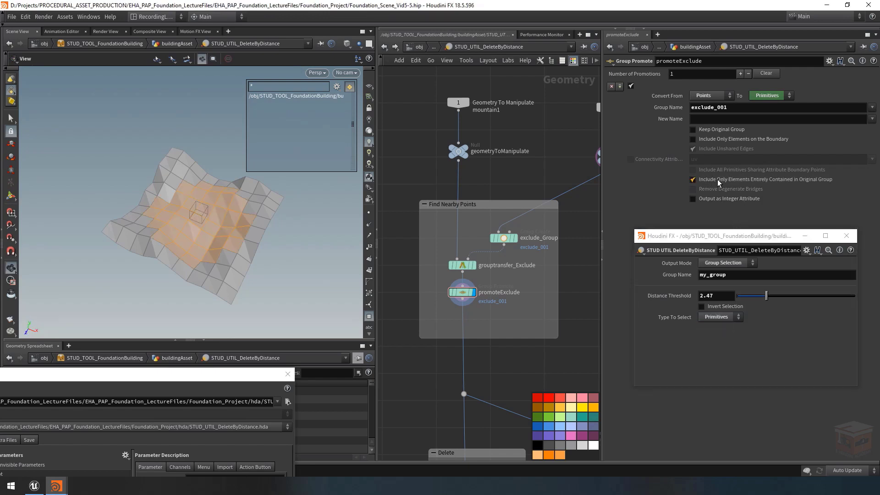
{"action": "left_click", "coordinate": [716, 180]}
{"action": "left_click", "coordinate": [712, 316]}
{"action": "left_click", "coordinate": [712, 335]}
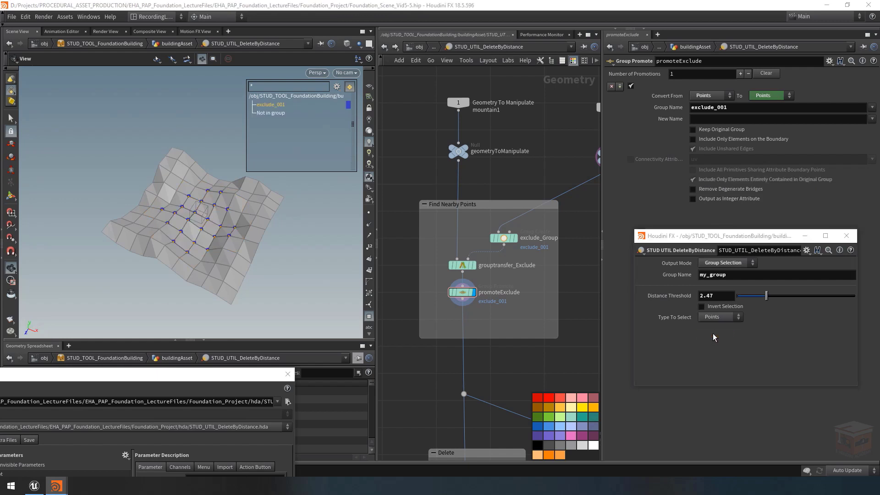
{"action": "left_click", "coordinate": [714, 317]}
{"action": "left_click", "coordinate": [715, 326]}
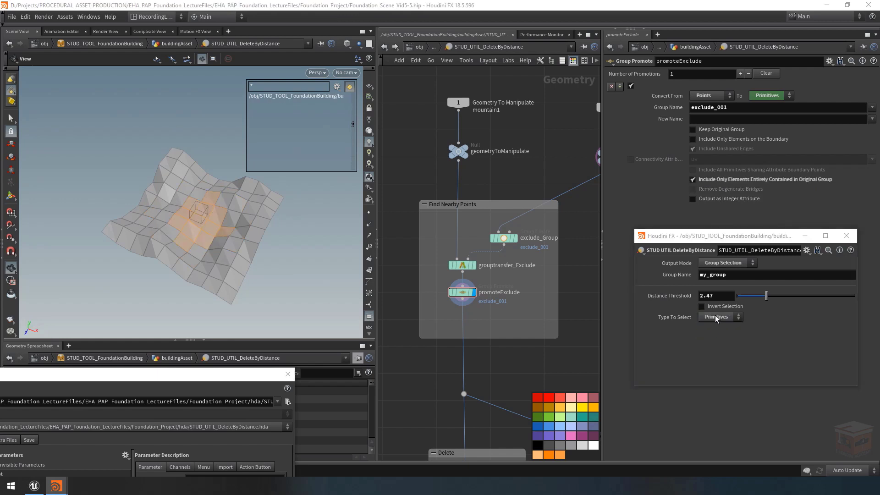
{"action": "left_click", "coordinate": [714, 317]}
{"action": "left_click", "coordinate": [713, 333]}
{"action": "left_click", "coordinate": [713, 317]}
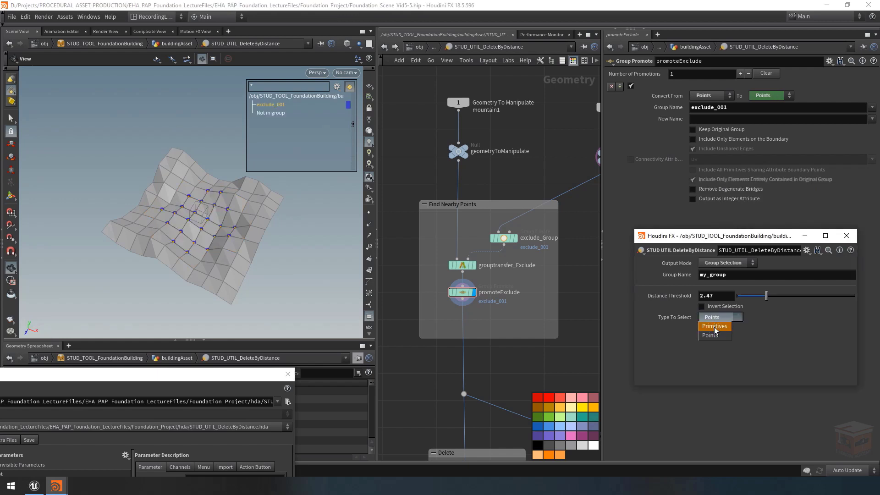
{"action": "left_click", "coordinate": [712, 328]}
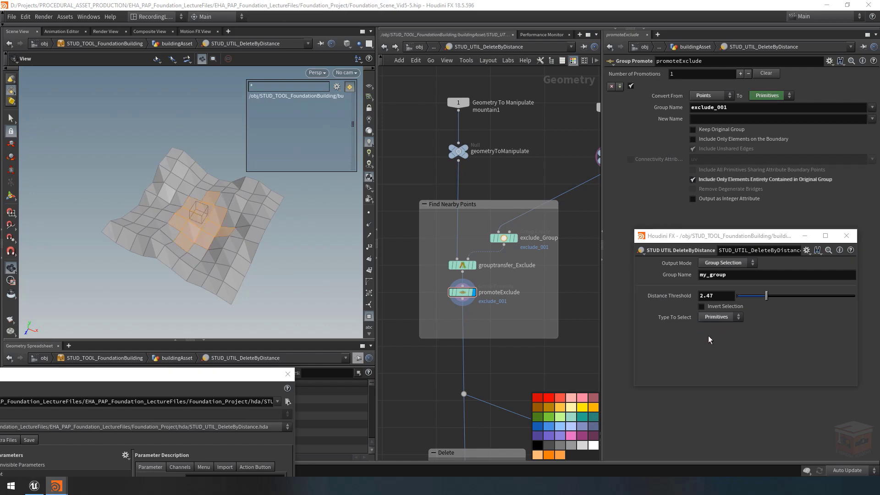
Turn off Include Only Elements Entirely Contained in Original Group on promoteExclude and promote that toggle to the asset below Type To Select.
{"action": "left_click_drag", "start_coordinate": [206, 374], "coordinate": [387, 55]}
{"action": "left_click", "coordinate": [694, 180]}
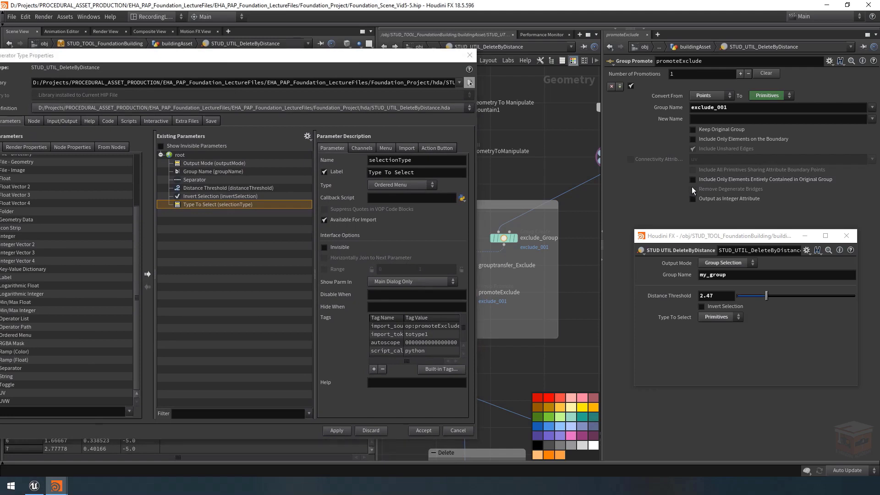
{"action": "left_click_drag", "start_coordinate": [603, 180], "coordinate": [203, 226]}
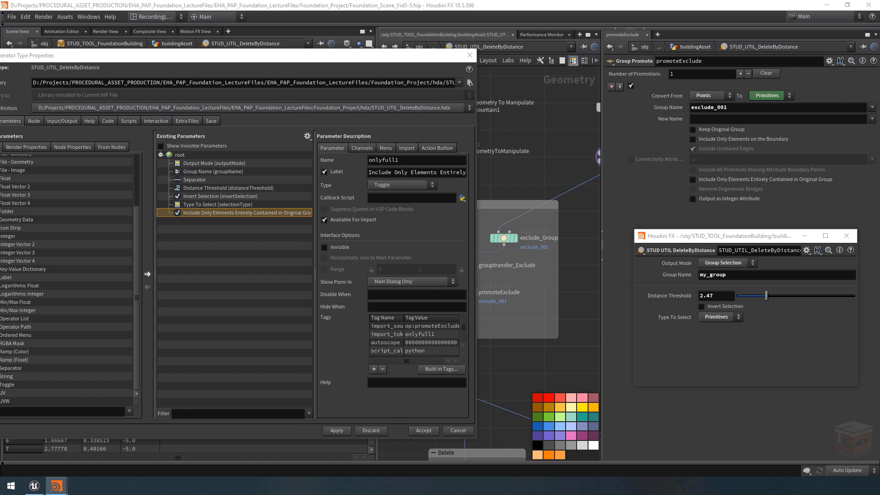
Set the promoted toggle's Disable When condition to { selectionType != prims }, using Type To Select's name and menu token, and apply the change.
{"action": "left_click", "coordinate": [383, 294]}
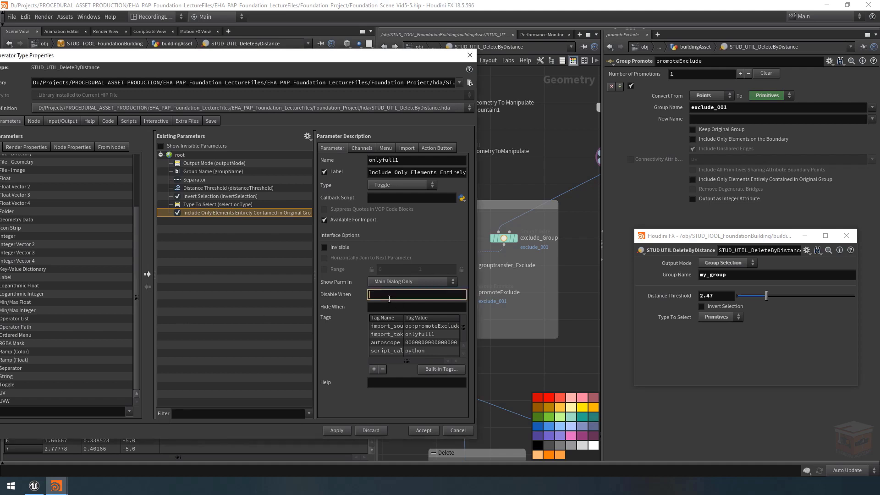
{"action": "left_click", "coordinate": [219, 205]}
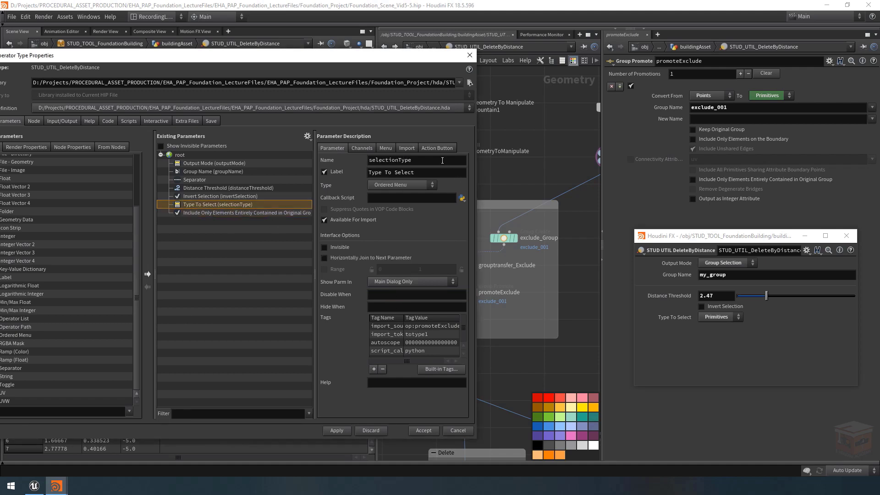
{"action": "left_click_drag", "start_coordinate": [440, 159], "coordinate": [335, 159]}
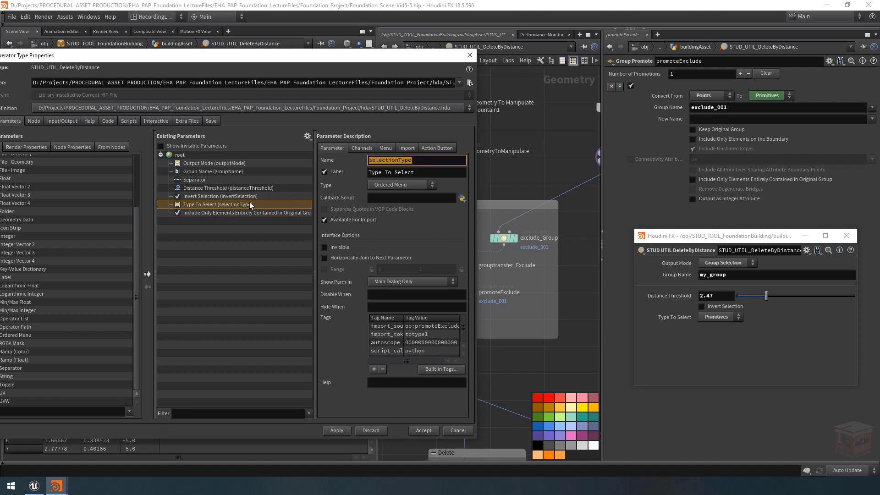
{"action": "key", "text": "ctrl+z"}
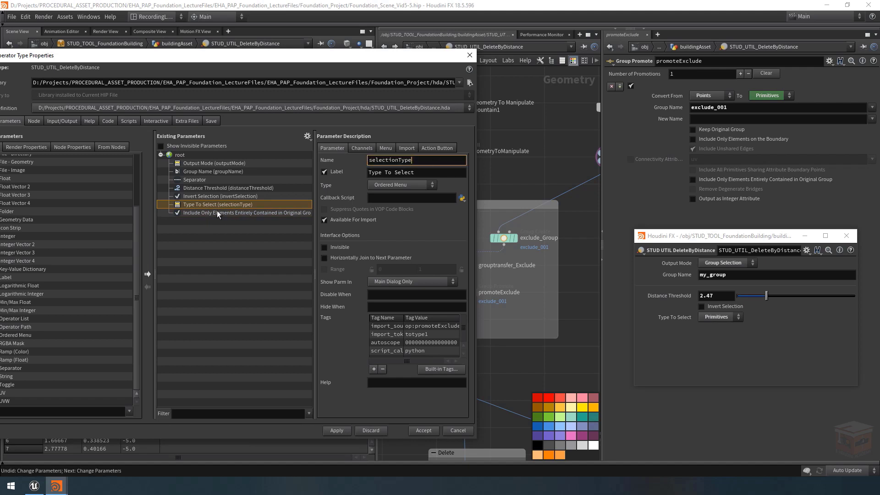
{"action": "left_click", "coordinate": [384, 147]}
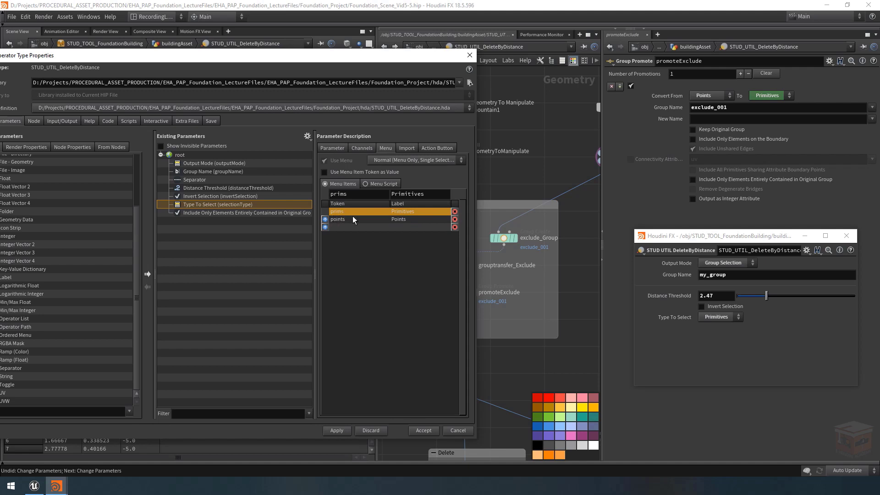
{"action": "left_click", "coordinate": [222, 213]}
{"action": "left_click", "coordinate": [334, 148]}
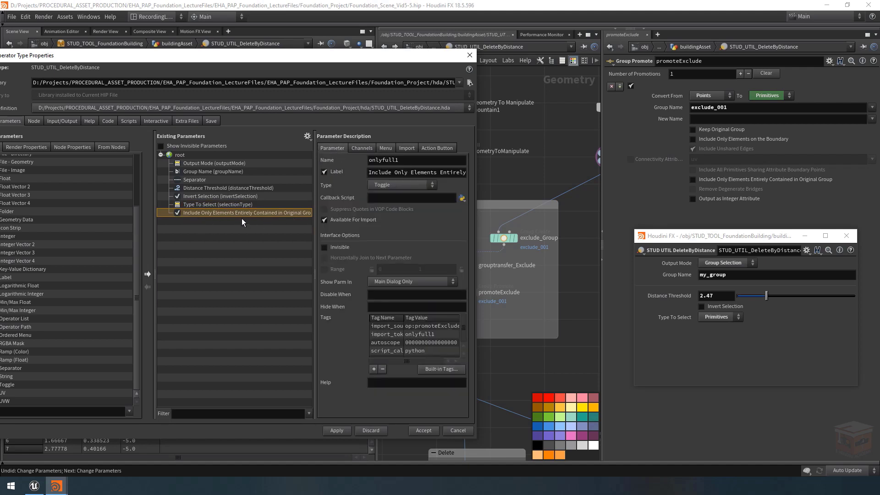
{"action": "left_click", "coordinate": [373, 294]}
{"action": "type", "text": "{}"}
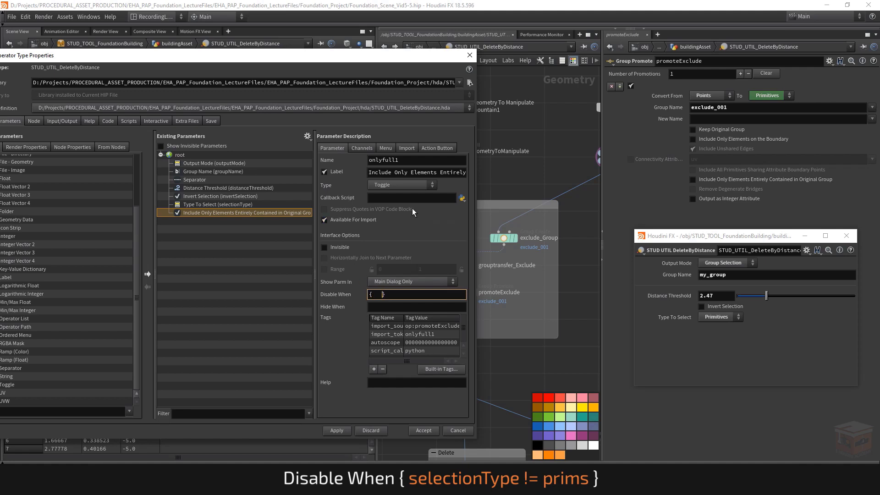
{"action": "key", "text": "Left"}
{"action": "type", "text": "selectionType != prims"}
{"action": "key", "text": "End"}
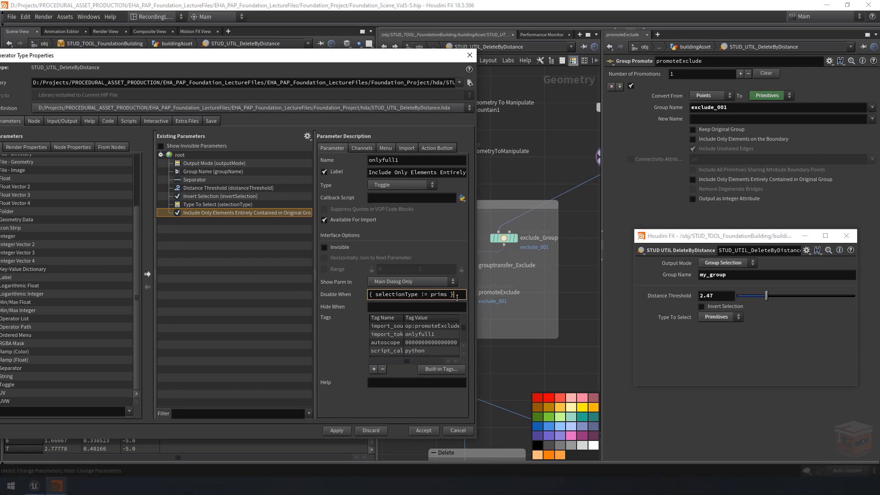
{"action": "left_click", "coordinate": [338, 430]}
Test the promoted toggle by switching Type To Select to Points and back to Primitives, and briefly enabling the option.
{"action": "left_click_drag", "start_coordinate": [417, 61], "coordinate": [352, 414]}
{"action": "left_click", "coordinate": [714, 317]}
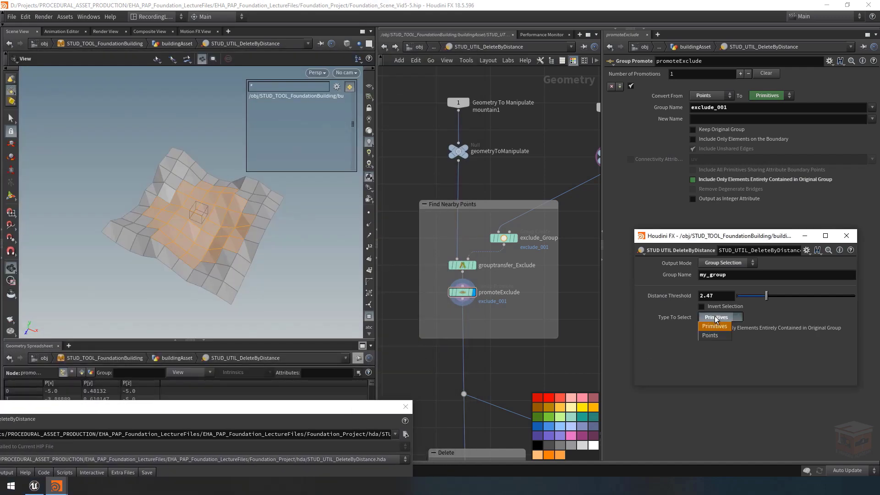
{"action": "left_click", "coordinate": [713, 338]}
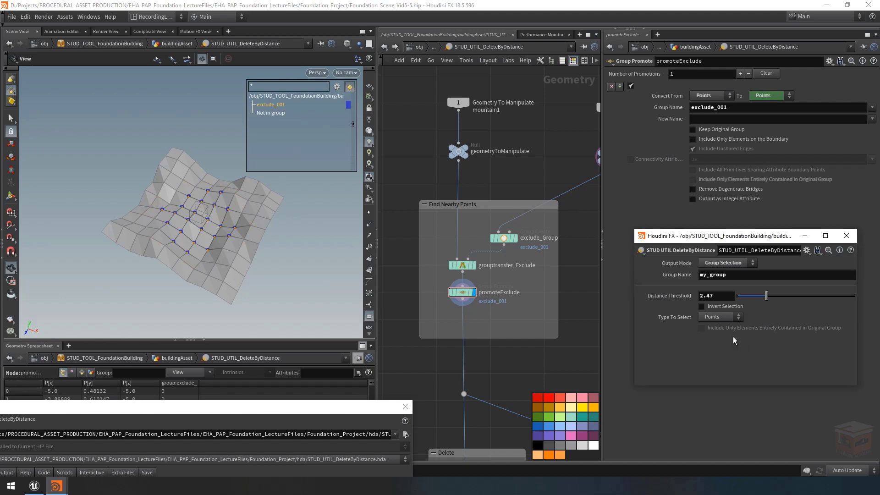
{"action": "left_click", "coordinate": [722, 317]}
{"action": "left_click", "coordinate": [718, 326]}
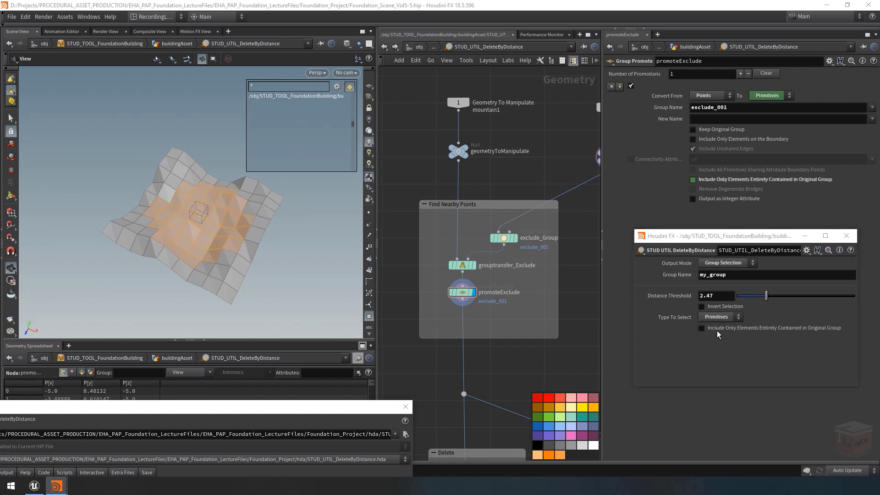
{"action": "left_click", "coordinate": [719, 328]}
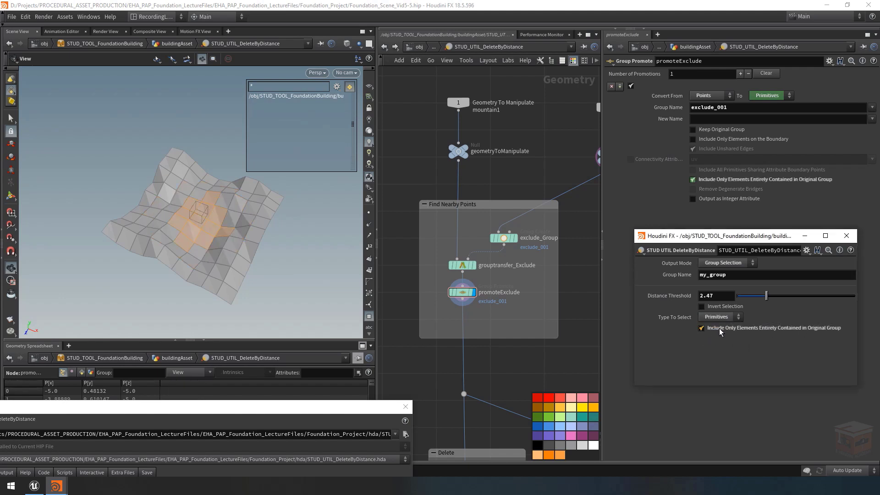
{"action": "left_click", "coordinate": [719, 328]}
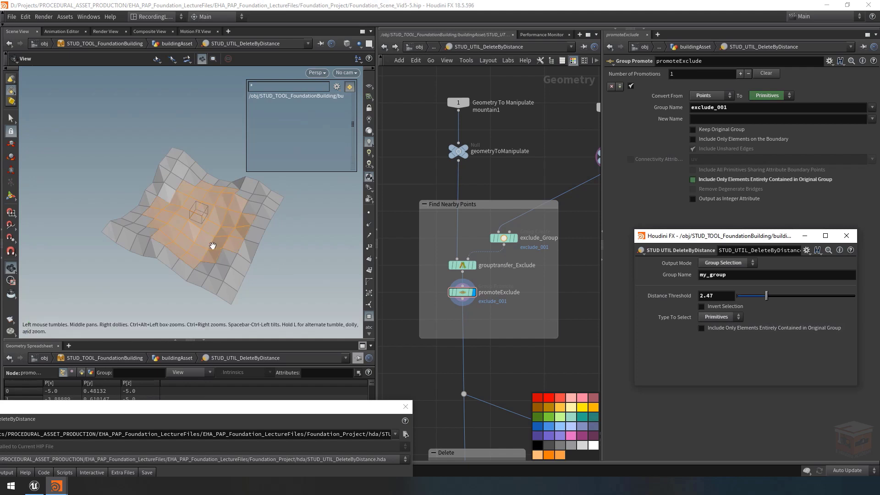
Add an empty network box beside Find Nearby Points, below the selectionGeometry node.
{"action": "scroll", "coordinate": [512, 356], "scroll_direction": "down", "scroll_amount": 8}
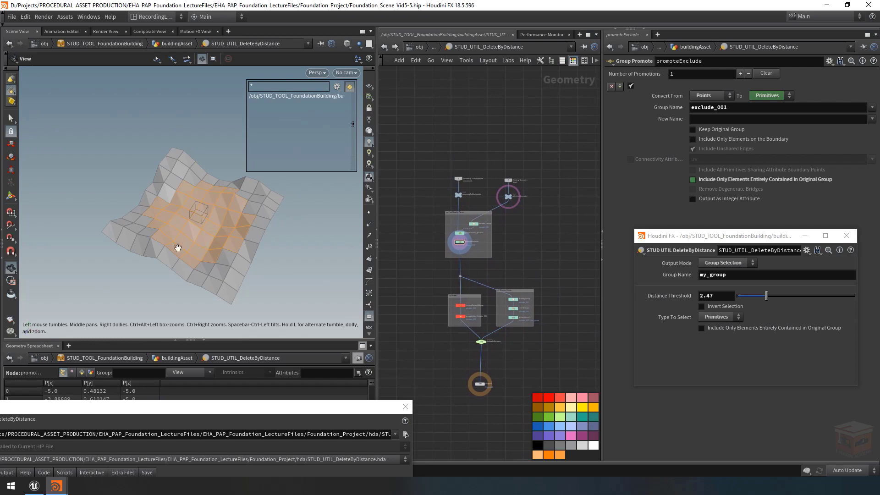
{"action": "left_click_drag", "start_coordinate": [215, 224], "coordinate": [222, 233]}
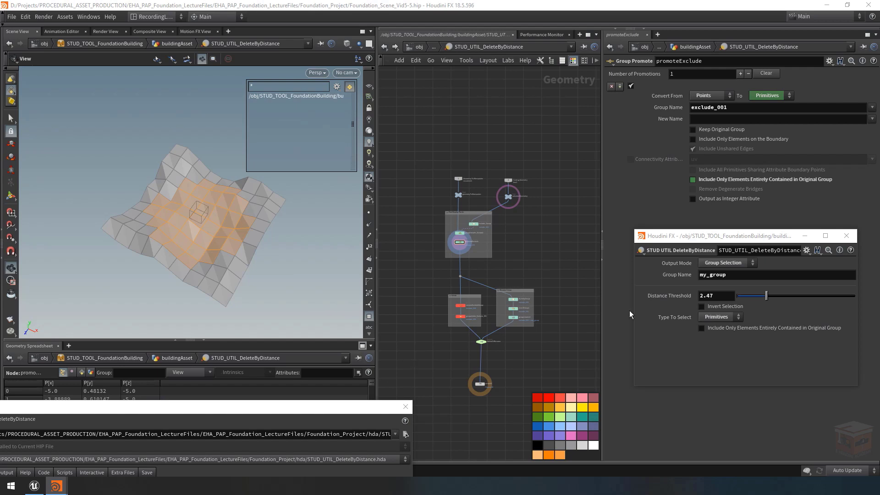
{"action": "middle_click_drag", "start_coordinate": [534, 335], "coordinate": [509, 351]}
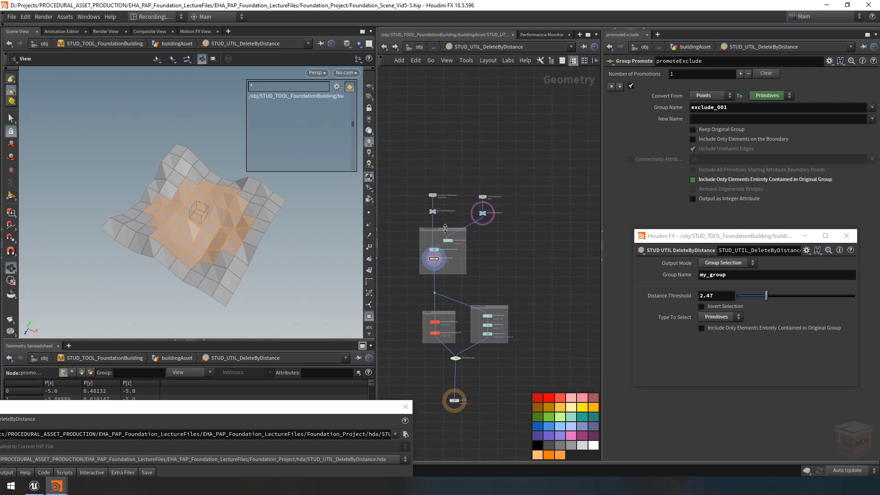
{"action": "scroll", "coordinate": [445, 228], "scroll_direction": "up", "scroll_amount": 5}
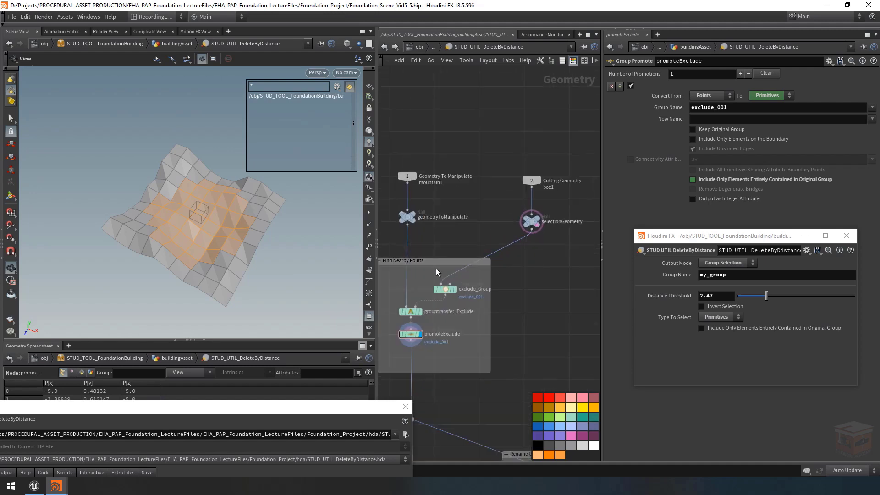
{"action": "scroll", "coordinate": [445, 260], "scroll_direction": "down", "scroll_amount": 3}
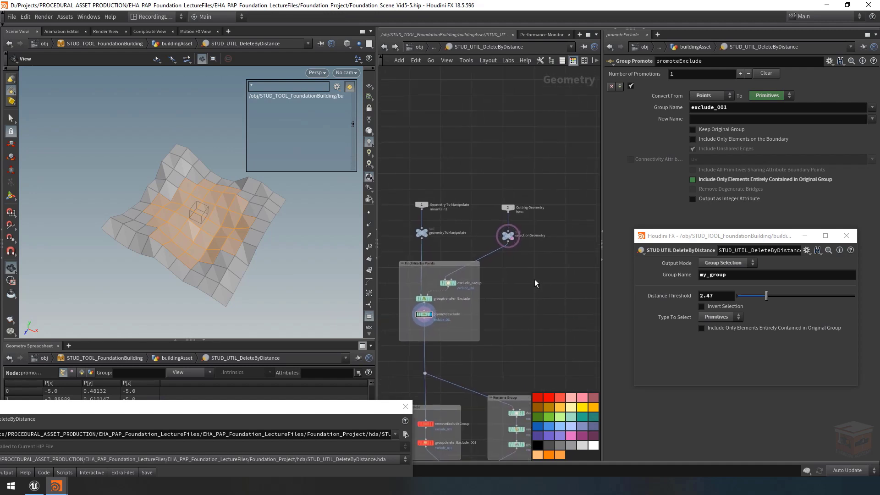
{"action": "left_click_drag", "start_coordinate": [601, 74], "coordinate": [661, 74]}
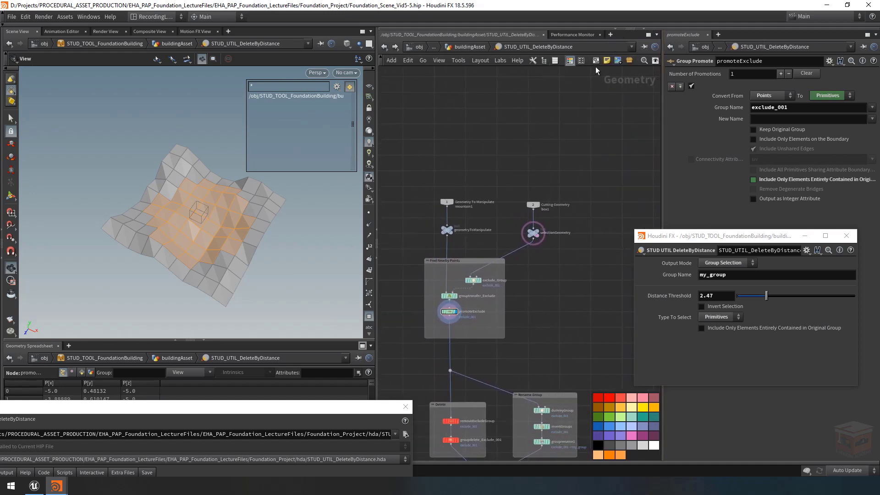
{"action": "left_click", "coordinate": [596, 61]}
{"action": "left_click_drag", "start_coordinate": [553, 219], "coordinate": [560, 259]}
Move the asset's floating parameter window clear of the network and widen the network editor.
{"action": "left_click", "coordinate": [747, 238]}
{"action": "left_click_drag", "start_coordinate": [748, 238], "coordinate": [777, 307]}
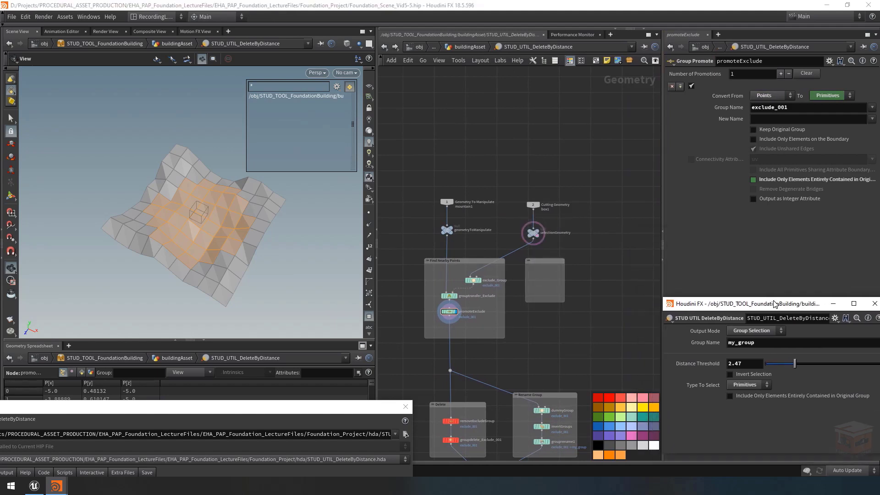
{"action": "left_click_drag", "start_coordinate": [377, 185], "coordinate": [307, 208]}
Title the empty network box Find Nearby Primitives Or Edges.
{"action": "middle_click_drag", "start_coordinate": [539, 338], "coordinate": [562, 346]}
{"action": "scroll", "coordinate": [521, 321], "scroll_direction": "up", "scroll_amount": 2}
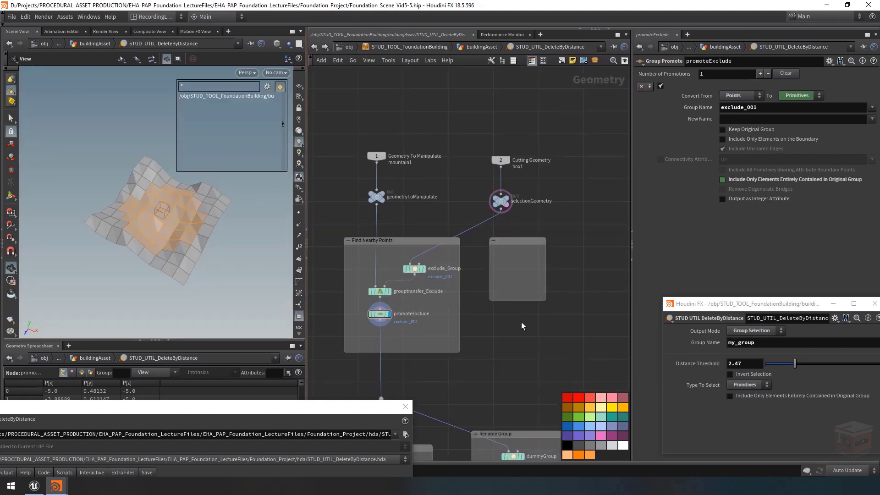
{"action": "scroll", "coordinate": [526, 239], "scroll_direction": "up", "scroll_amount": 2}
{"action": "double_click", "coordinate": [523, 243]}
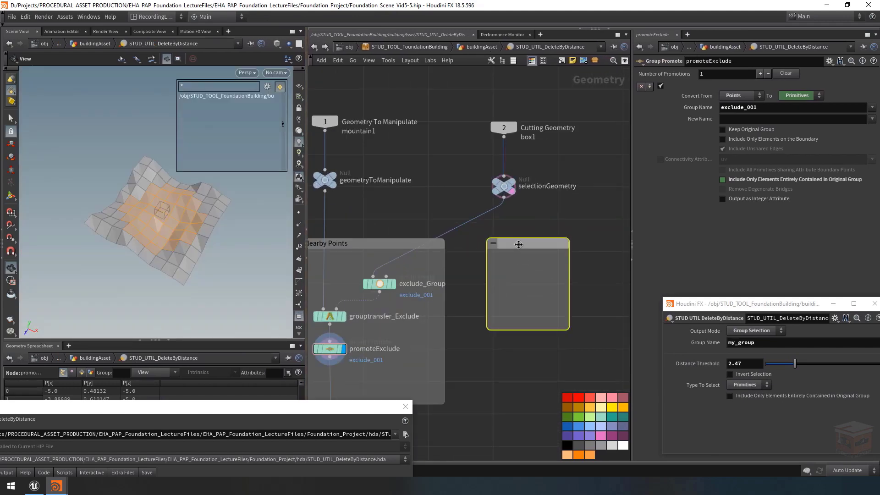
{"action": "type", "text": "Find "}
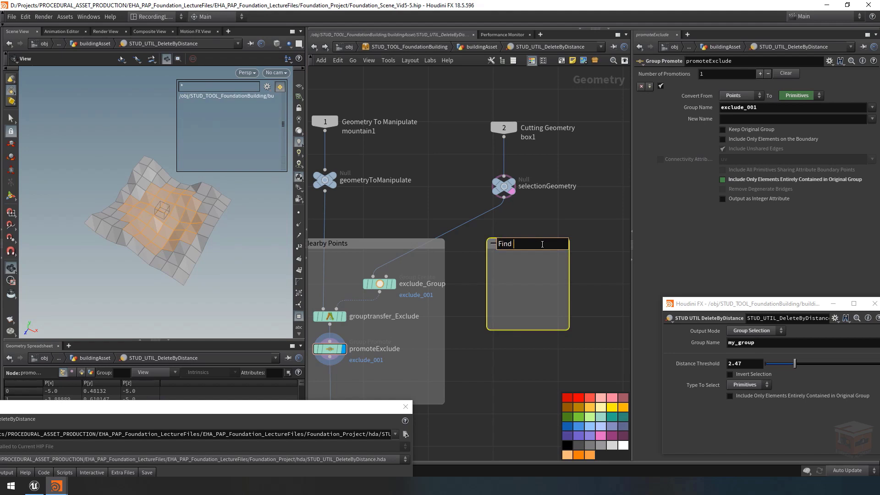
{"action": "type", "text": "Nearby Primti"}
{"action": "type", "text": "itives Or Edges"}
{"action": "key", "text": "Return"}
Enlarge the Find Nearby Primitives Or Edges box to fit its full title and roughly match the neighbouring box's height.
{"action": "scroll", "coordinate": [600, 287], "scroll_direction": "down", "scroll_amount": 3}
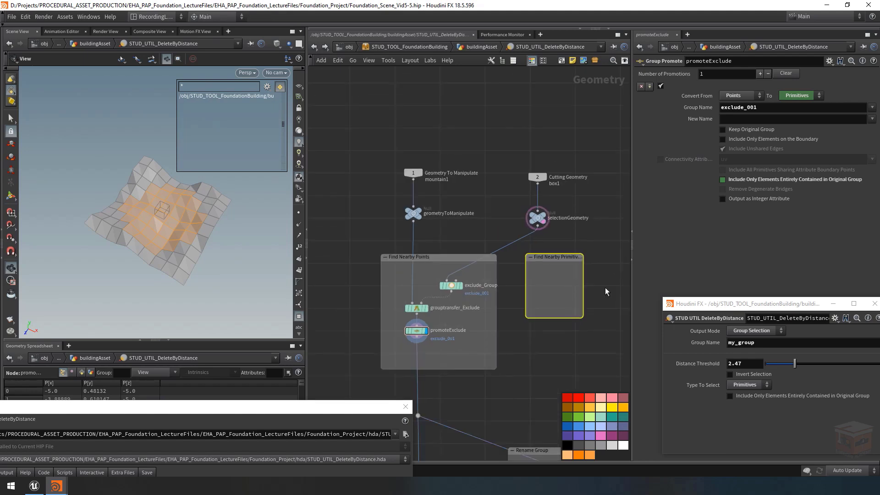
{"action": "middle_click_drag", "start_coordinate": [582, 285], "coordinate": [544, 280]}
{"action": "left_click_drag", "start_coordinate": [531, 273], "coordinate": [613, 277]}
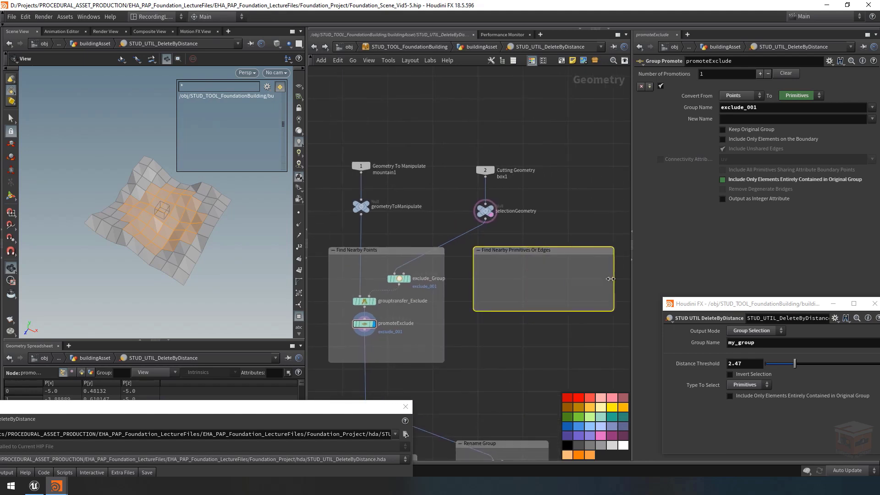
{"action": "middle_click_drag", "start_coordinate": [564, 295], "coordinate": [545, 273]}
{"action": "left_click_drag", "start_coordinate": [541, 289], "coordinate": [538, 342]}
{"action": "middle_click_drag", "start_coordinate": [511, 300], "coordinate": [504, 293]}
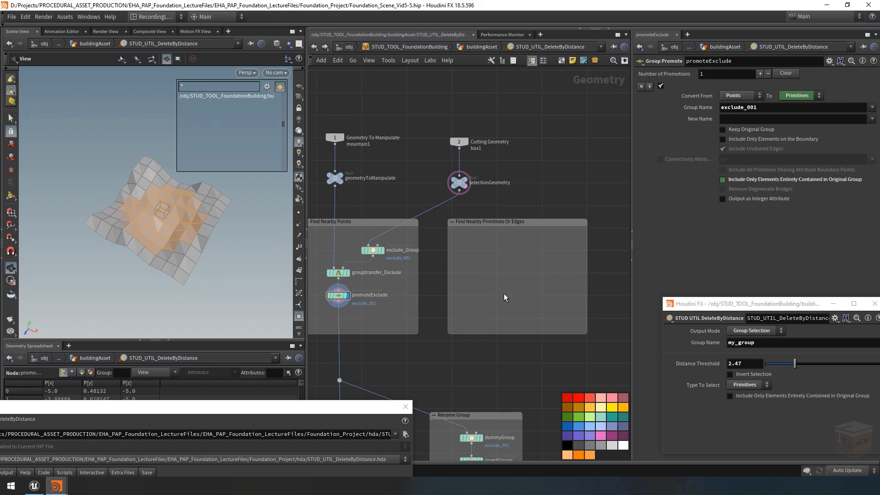
Add a Ray node inside the Find Nearby Primitives Or Edges box.
{"action": "scroll", "coordinate": [483, 273], "scroll_direction": "up", "scroll_amount": 2}
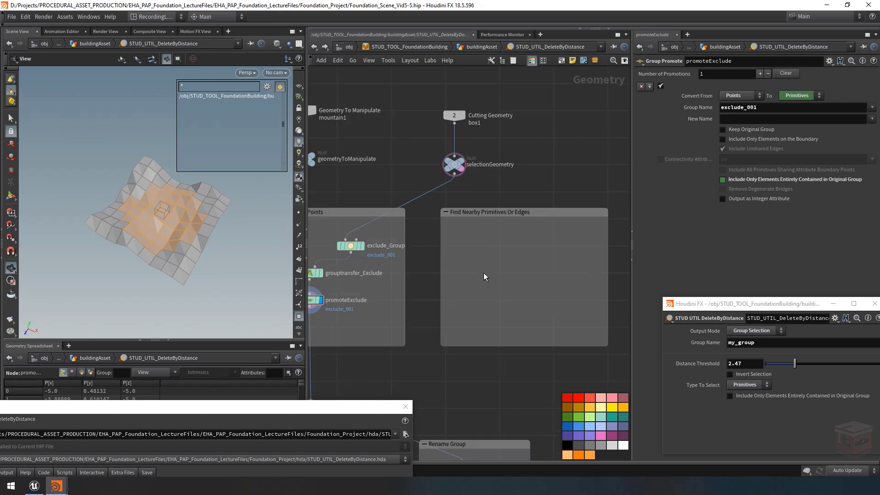
{"action": "scroll", "coordinate": [500, 270], "scroll_direction": "up", "scroll_amount": 2}
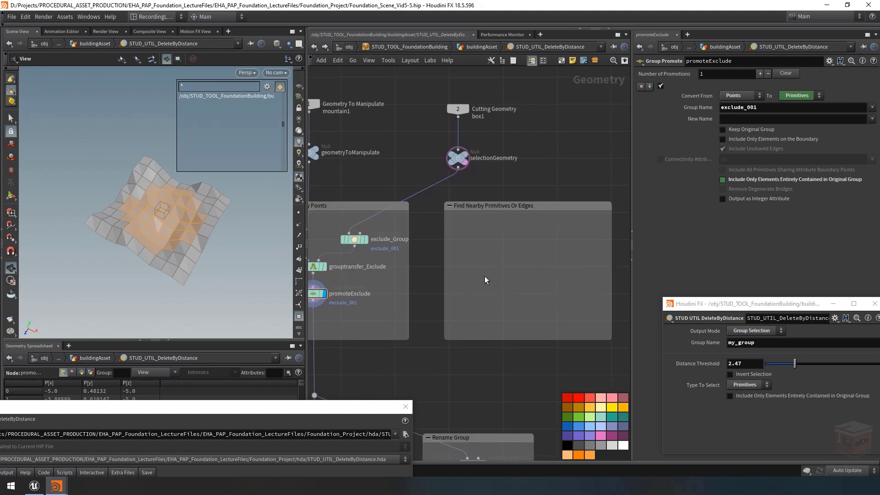
{"action": "middle_click_drag", "start_coordinate": [498, 280], "coordinate": [494, 280]}
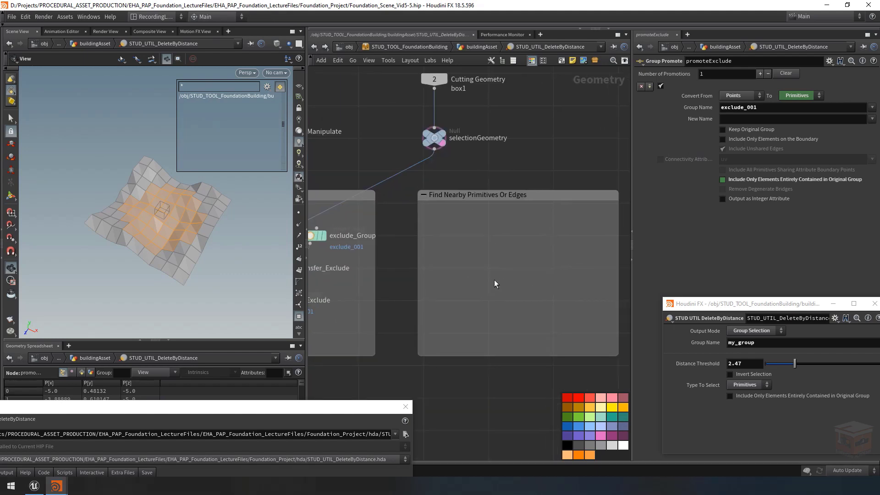
{"action": "key", "text": "Tab"}
{"action": "type", "text": "ray"}
{"action": "key", "text": "Return"}
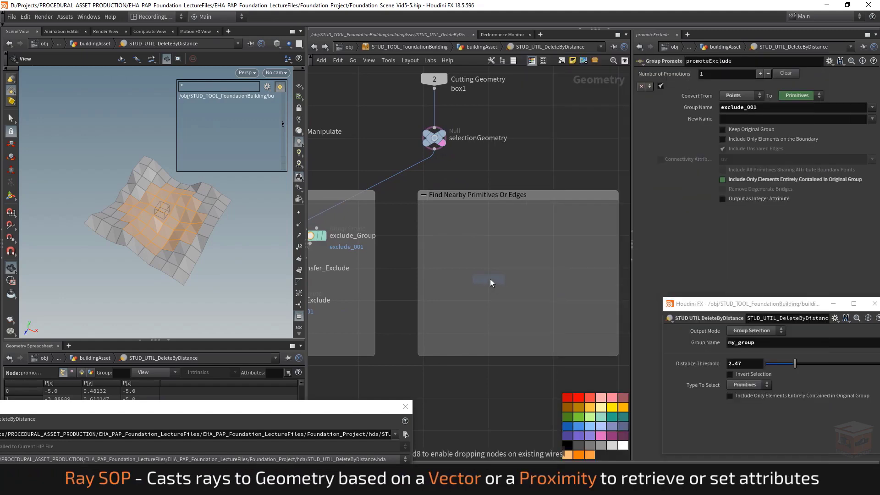
{"action": "left_click", "coordinate": [484, 295]}
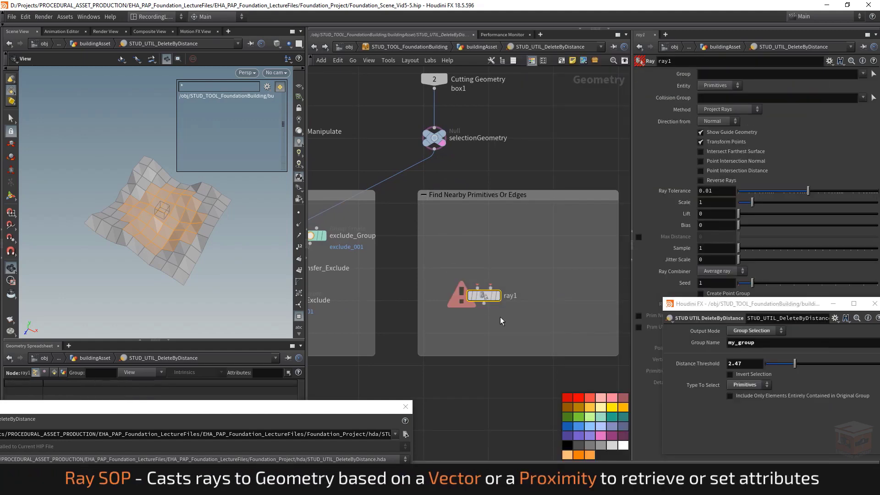
{"action": "middle_click_drag", "start_coordinate": [505, 320], "coordinate": [522, 340]}
{"action": "scroll", "coordinate": [520, 328], "scroll_direction": "down", "scroll_amount": 2}
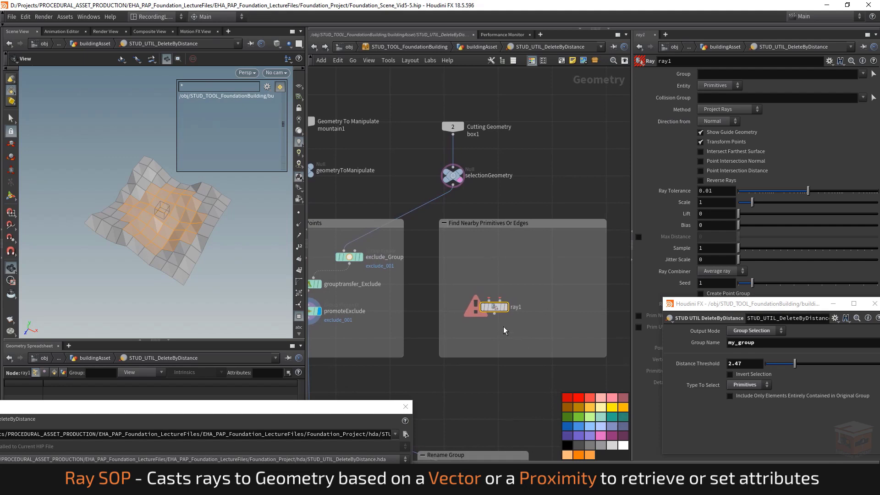
{"action": "middle_click_drag", "start_coordinate": [510, 267], "coordinate": [540, 291]}
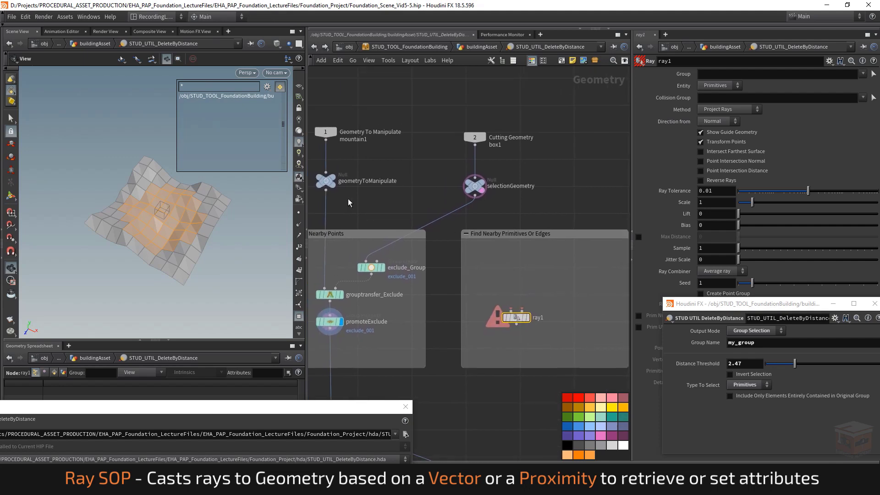
Wire geometryToManipulate into the Ray node's first input and selectionGeometry into its second, and display the Ray node.
{"action": "left_click", "coordinate": [325, 192]}
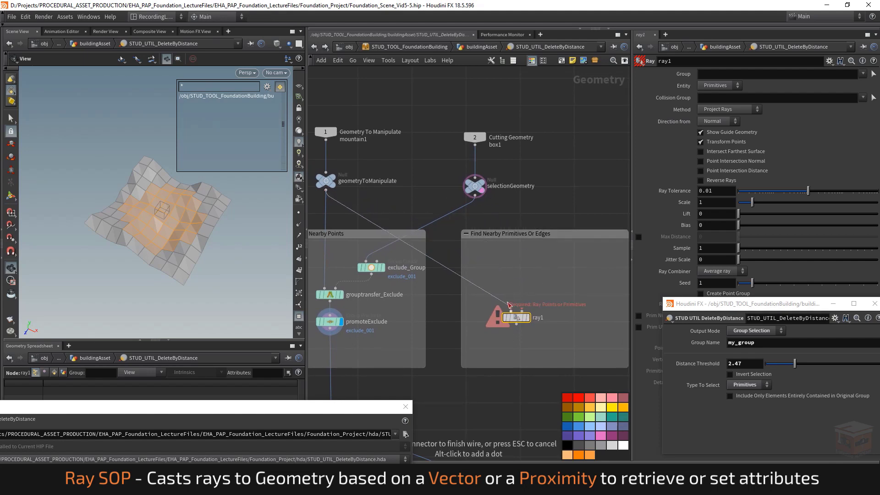
{"action": "left_click", "coordinate": [510, 309]}
{"action": "middle_click_drag", "start_coordinate": [536, 298], "coordinate": [542, 306]}
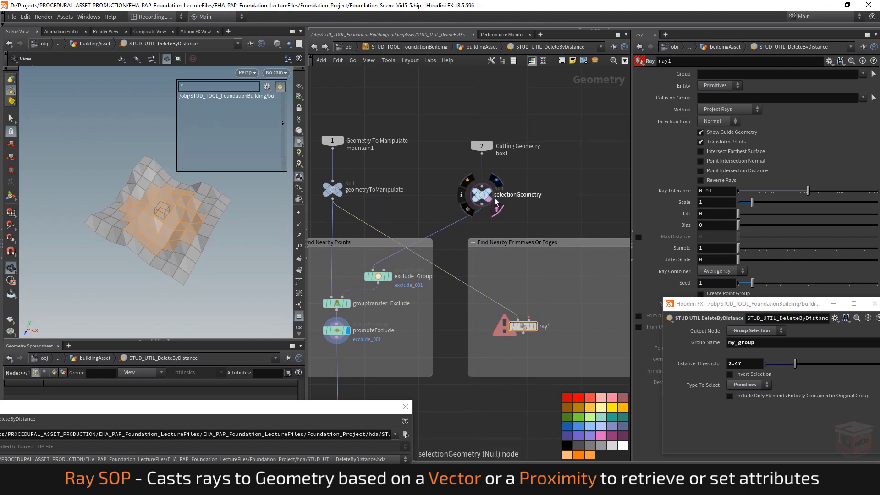
{"action": "left_click", "coordinate": [482, 206]}
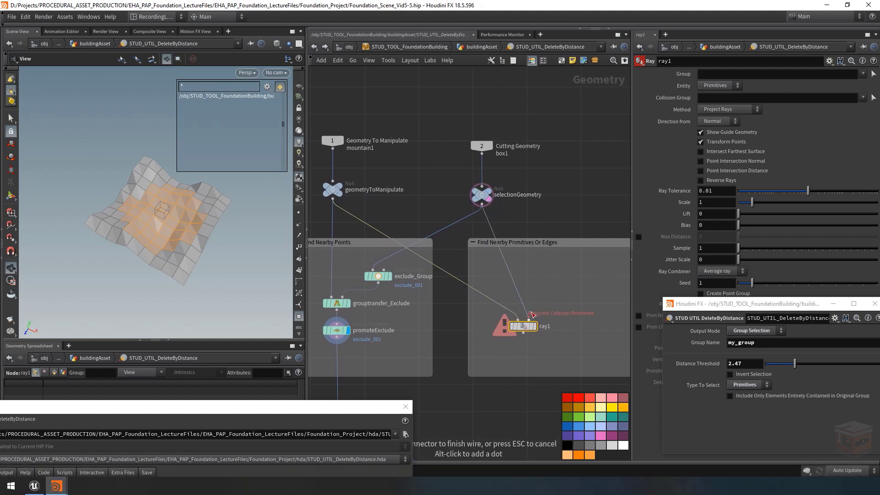
{"action": "left_click", "coordinate": [528, 319]}
{"action": "left_click", "coordinate": [534, 325]}
{"action": "left_click_drag", "start_coordinate": [523, 327], "coordinate": [511, 331]}
{"action": "middle_click_drag", "start_coordinate": [532, 318], "coordinate": [524, 315]}
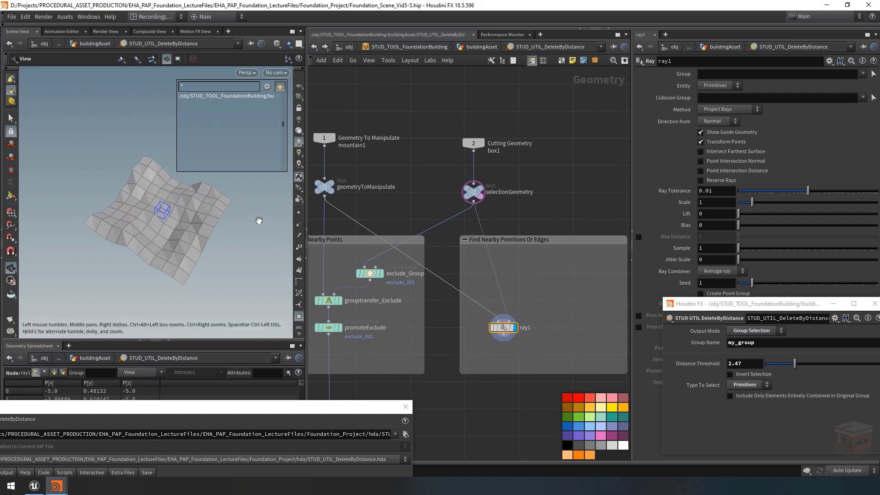
Widen the parameter editor and move the asset's floating parameter window clear of the Ray settings.
{"action": "left_click_drag", "start_coordinate": [637, 171], "coordinate": [559, 173]}
{"action": "scroll", "coordinate": [482, 296], "scroll_direction": "down", "scroll_amount": 3}
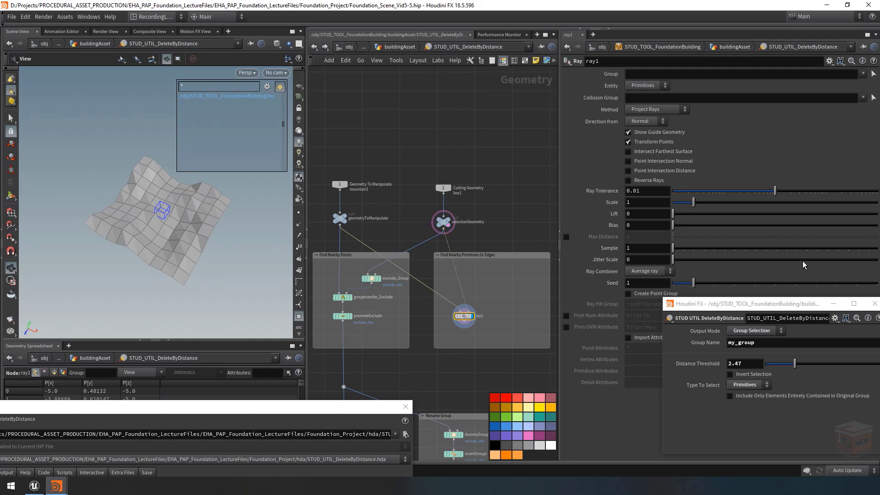
{"action": "left_click_drag", "start_coordinate": [816, 303], "coordinate": [762, 416]}
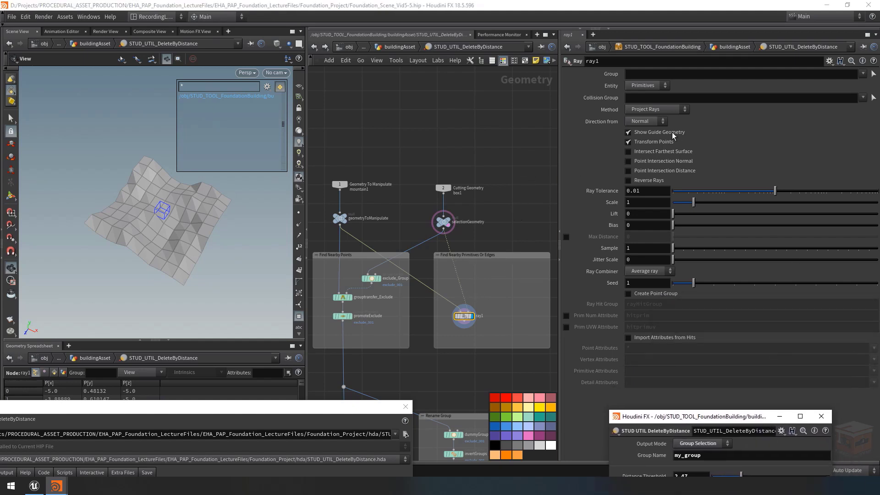
Set the Ray node's method to Minimum Distance and hide the group list in the viewport.
{"action": "left_click", "coordinate": [655, 113]}
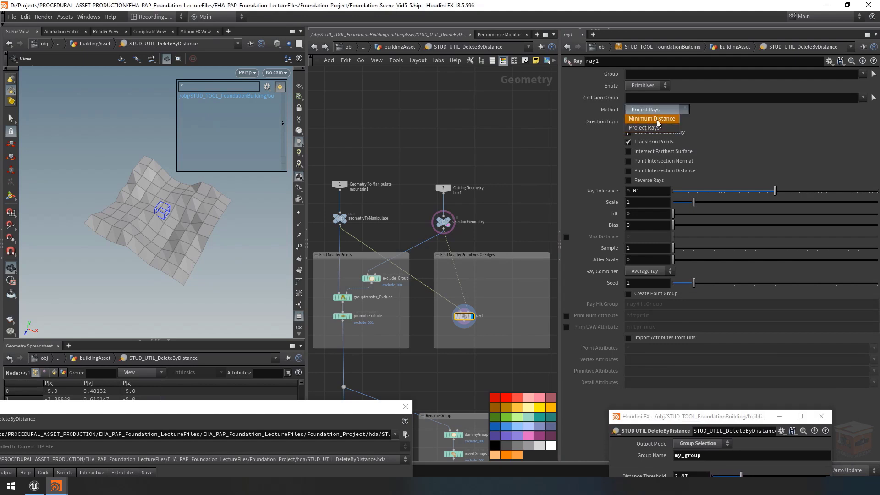
{"action": "left_click", "coordinate": [655, 119]}
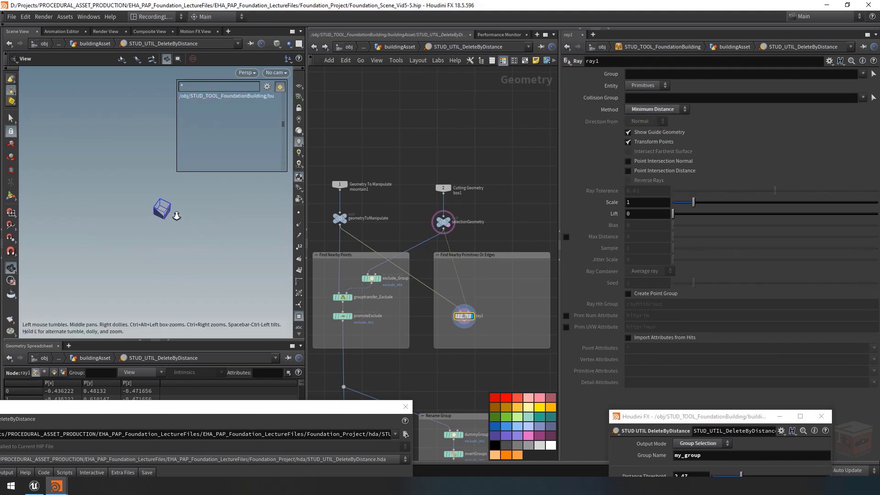
{"action": "left_click_drag", "start_coordinate": [177, 215], "coordinate": [239, 216]}
{"action": "left_click", "coordinate": [297, 317]}
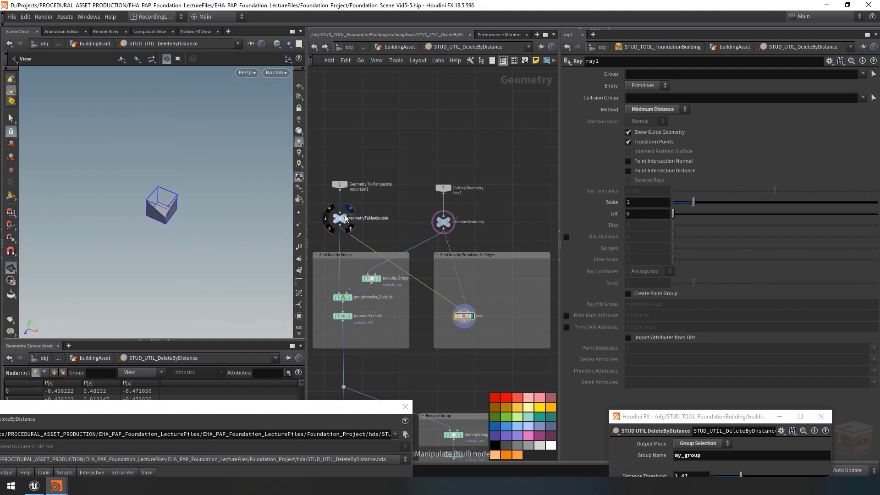
Compare the original geometryToManipulate surface with the Ray node's projected result in the viewport.
{"action": "left_click", "coordinate": [350, 208]}
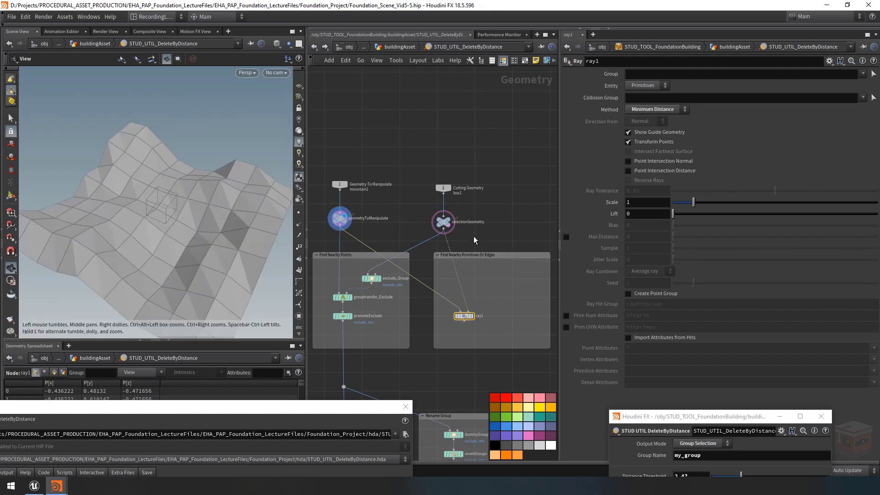
{"action": "scroll", "coordinate": [470, 317], "scroll_direction": "up", "scroll_amount": 3}
{"action": "left_click", "coordinate": [440, 184]}
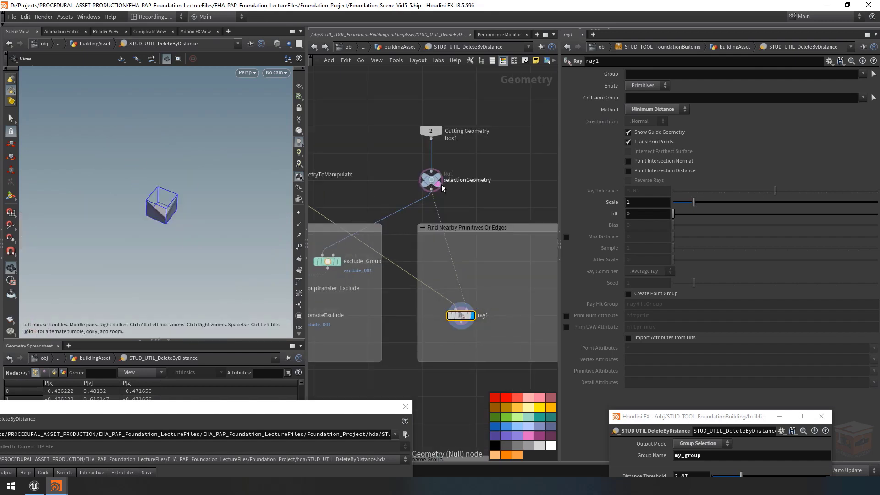
{"action": "mouse_move", "coordinate": [439, 184]}
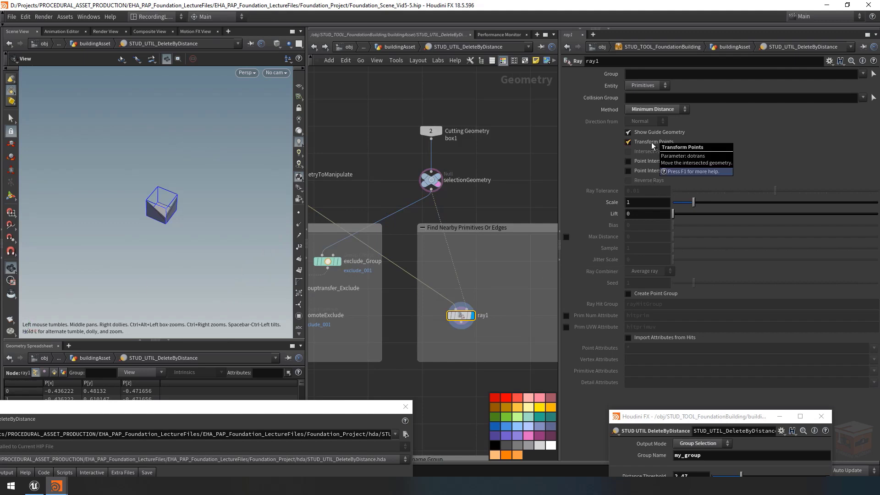
Turn off Transform Points and enable the Max Distance limit on the Ray node.
{"action": "left_click", "coordinate": [628, 142]}
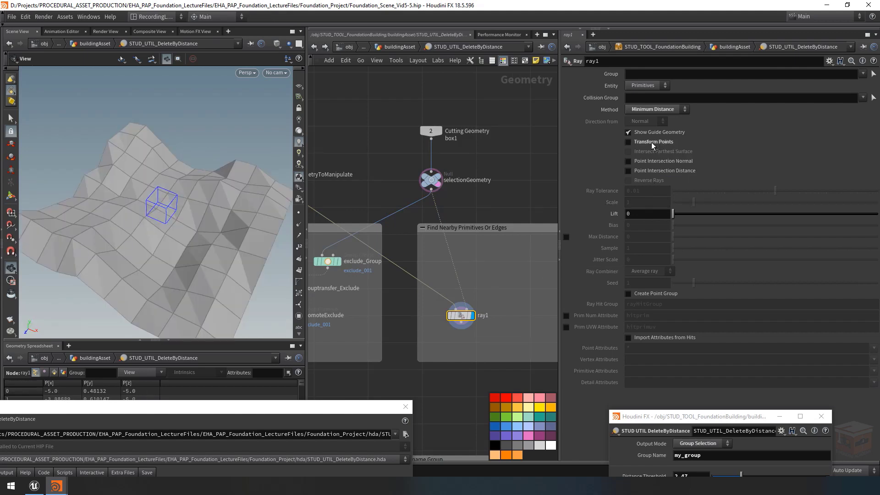
{"action": "left_click_drag", "start_coordinate": [156, 231], "coordinate": [192, 216]}
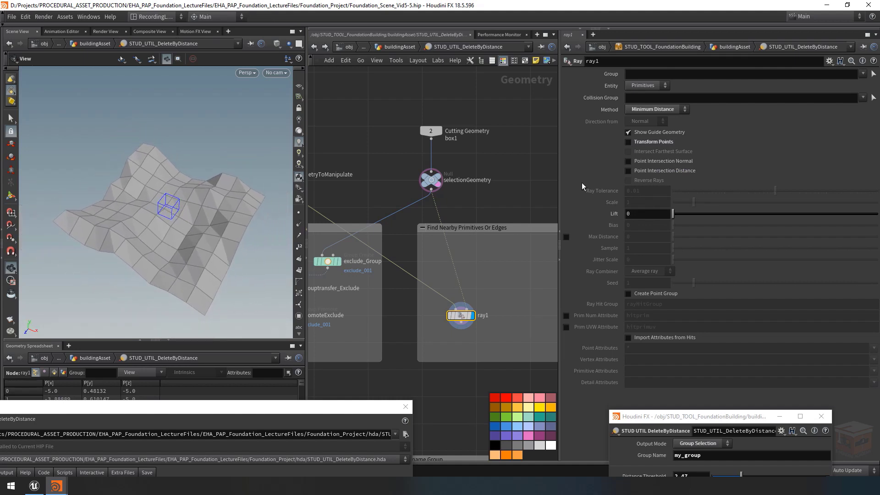
{"action": "left_click", "coordinate": [566, 237]}
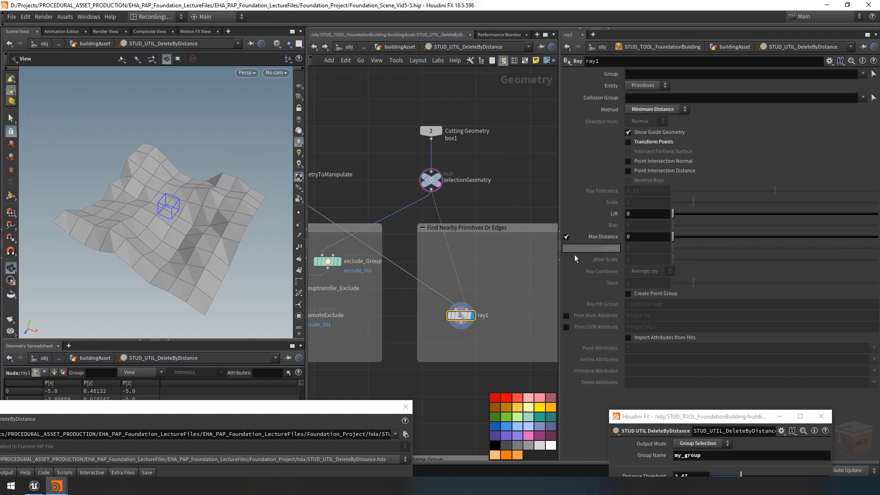
Enable point group creation on ray1 and show the group list in the viewport.
{"action": "left_click", "coordinate": [628, 293]}
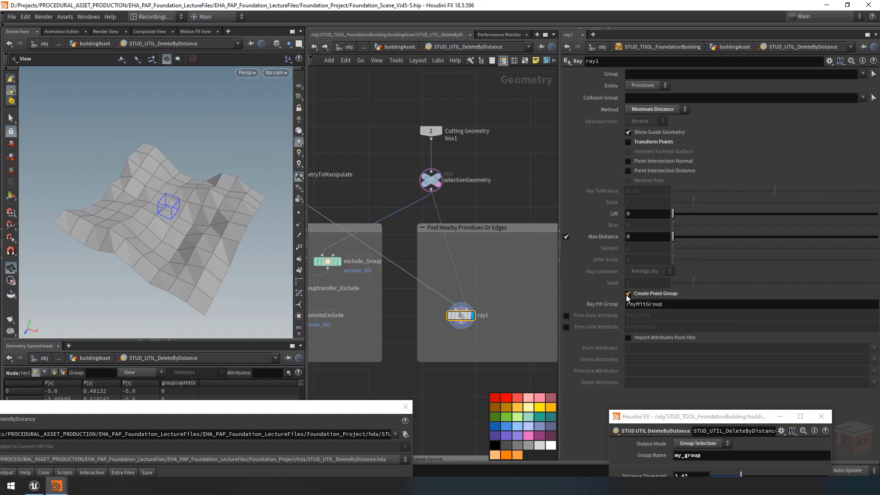
{"action": "left_click", "coordinate": [299, 316]}
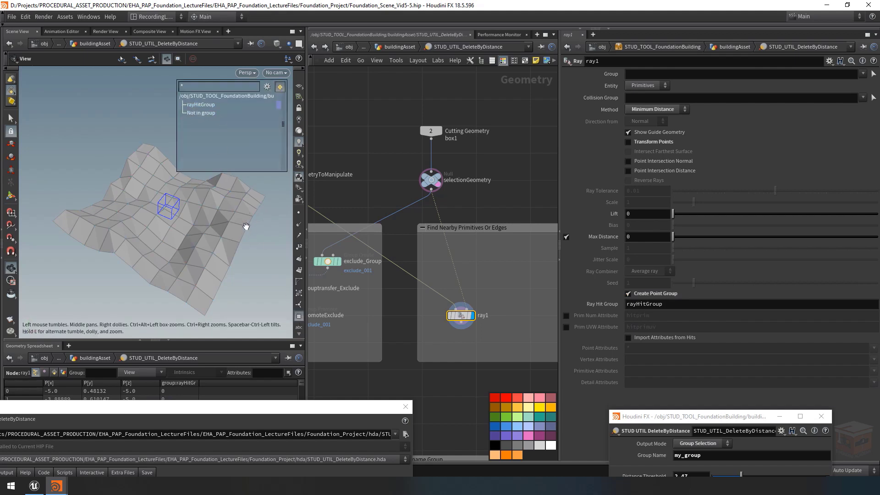
{"action": "middle_click_drag", "start_coordinate": [240, 217], "coordinate": [229, 219]}
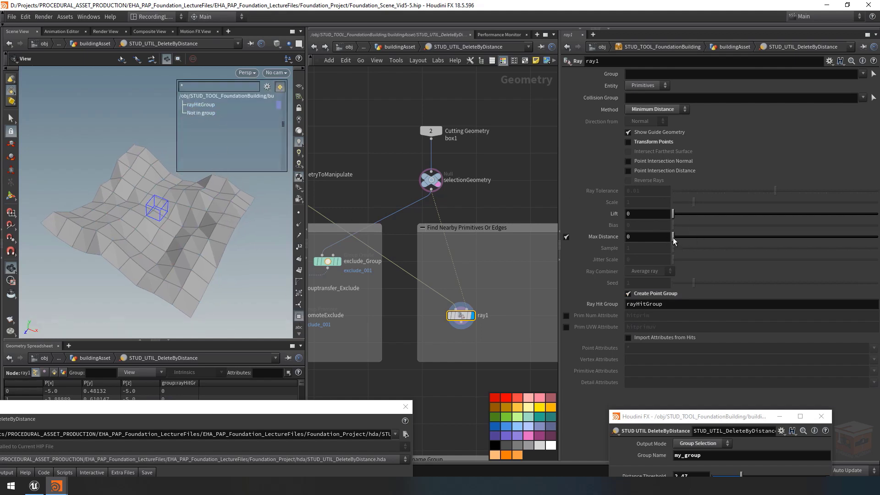
Highlight the rayHitGroup points in the viewport and set ray1's Max Distance to 3.68.
{"action": "left_click_drag", "start_coordinate": [673, 238], "coordinate": [725, 242]}
{"action": "left_click", "coordinate": [279, 103]}
{"action": "left_click", "coordinate": [369, 54]}
{"action": "left_click", "coordinate": [320, 201]}
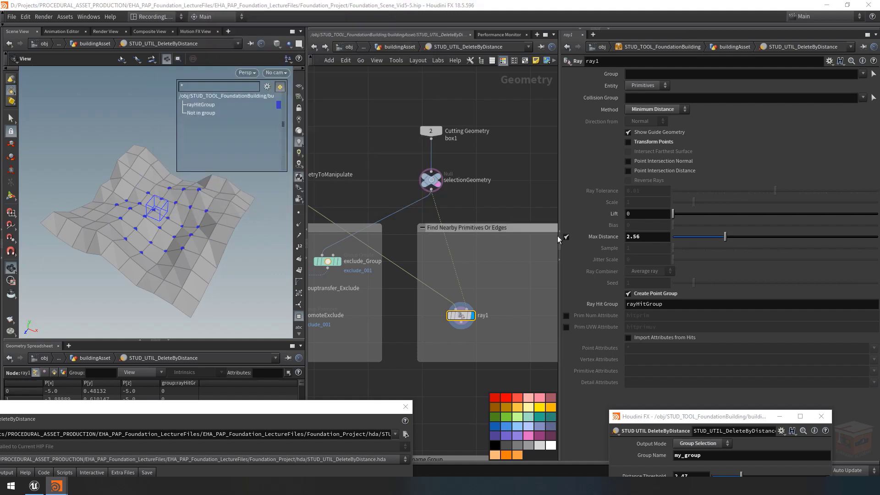
{"action": "left_click_drag", "start_coordinate": [722, 235], "coordinate": [748, 224]}
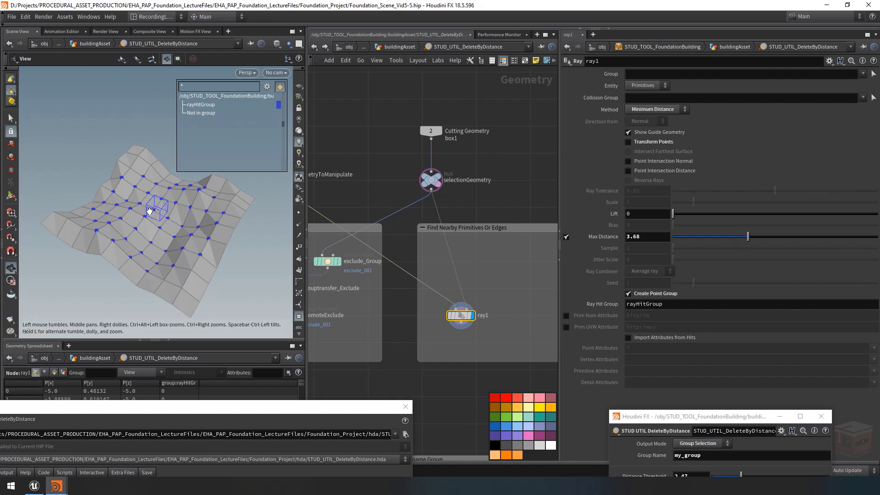
Display the selectionGeometry node to inspect the cutting box up close, and return the display to ray1.
{"action": "left_click", "coordinate": [439, 180]}
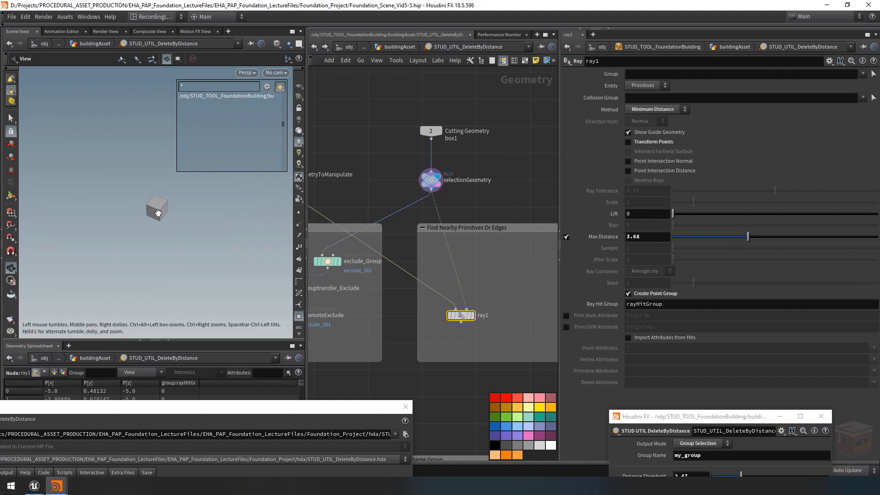
{"action": "scroll", "coordinate": [157, 212], "scroll_direction": "up", "scroll_amount": 4}
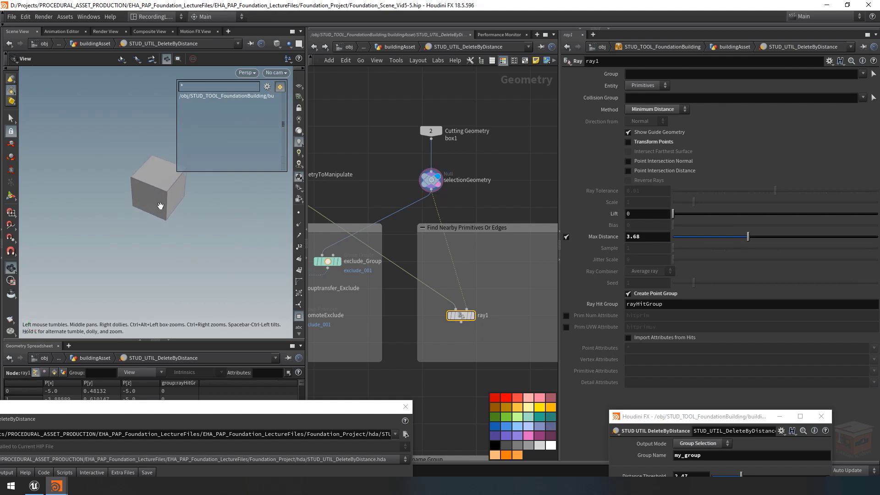
{"action": "scroll", "coordinate": [160, 206], "scroll_direction": "down", "scroll_amount": 5}
{"action": "left_click", "coordinate": [467, 316]}
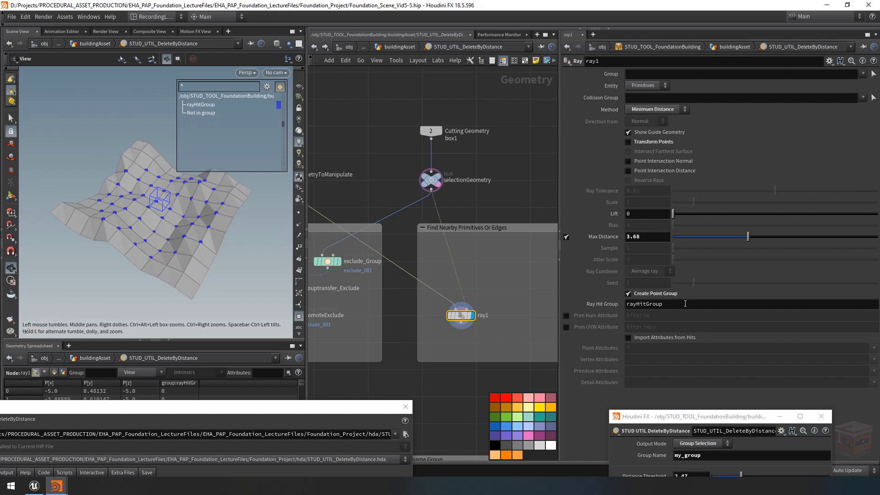
Rename ray1's Ray Hit Group to exclude_001.
{"action": "double_click", "coordinate": [704, 302]}
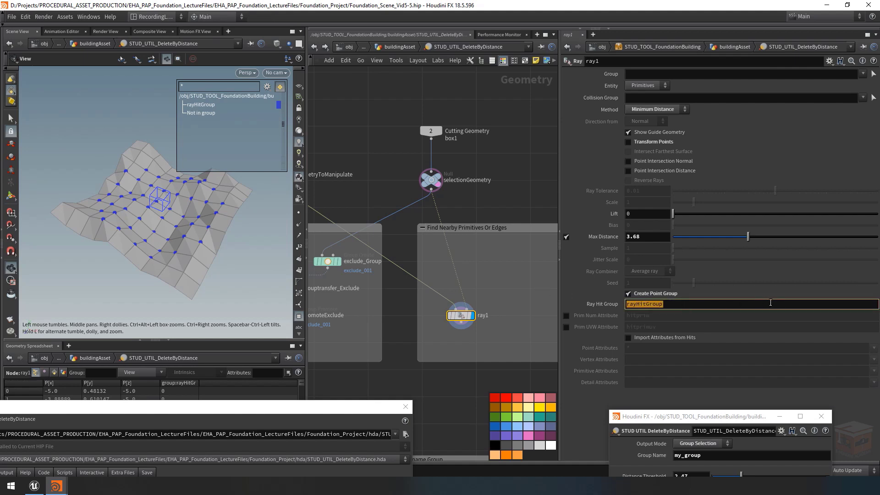
{"action": "type", "text": "exclude_001"}
{"action": "key", "text": "Return"}
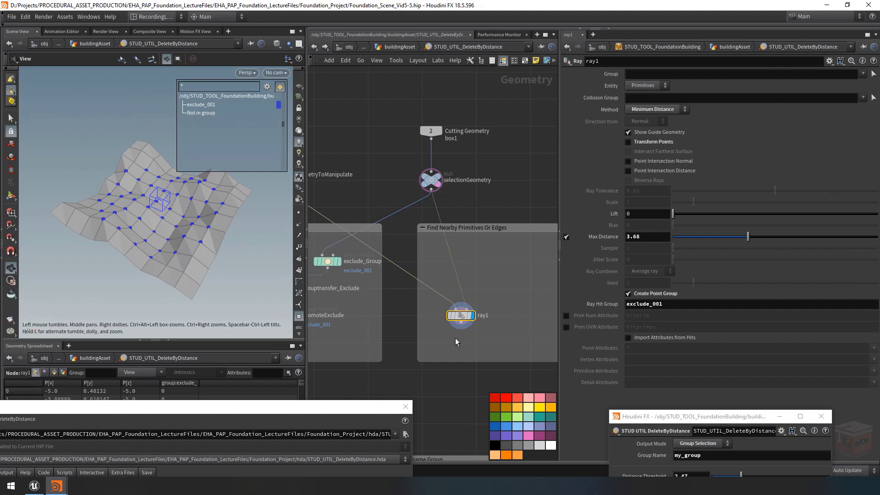
Duplicate the promoteExclude node into the Find Nearby Primitives Or Edges box and connect ray1's output to the copy.
{"action": "scroll", "coordinate": [511, 327], "scroll_direction": "down", "scroll_amount": 3}
{"action": "scroll", "coordinate": [411, 332], "scroll_direction": "up", "scroll_amount": 2}
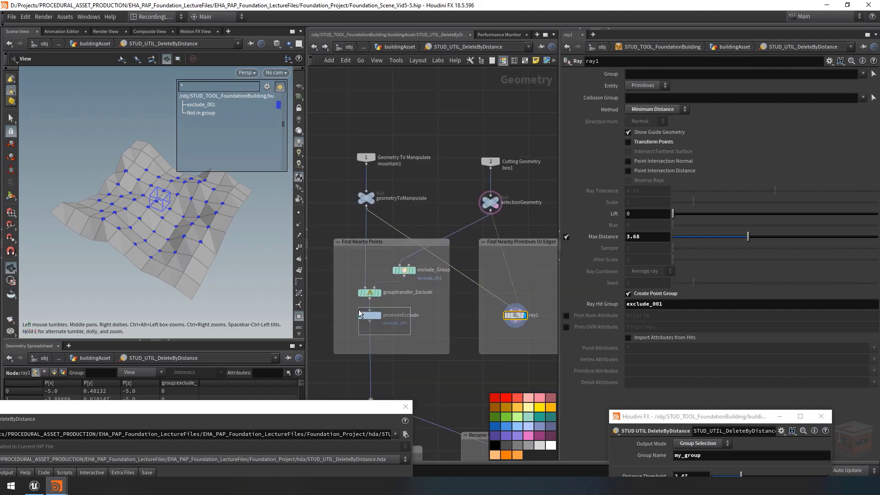
{"action": "left_click_drag", "start_coordinate": [358, 310], "coordinate": [375, 333]}
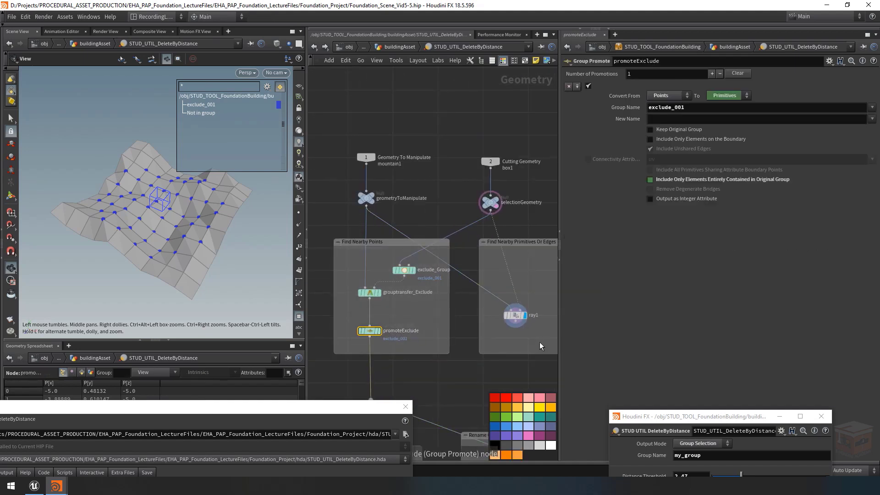
{"action": "middle_click_drag", "start_coordinate": [537, 342], "coordinate": [485, 338]}
{"action": "scroll", "coordinate": [482, 336], "scroll_direction": "up", "scroll_amount": 2}
{"action": "key", "text": "ctrl+v"}
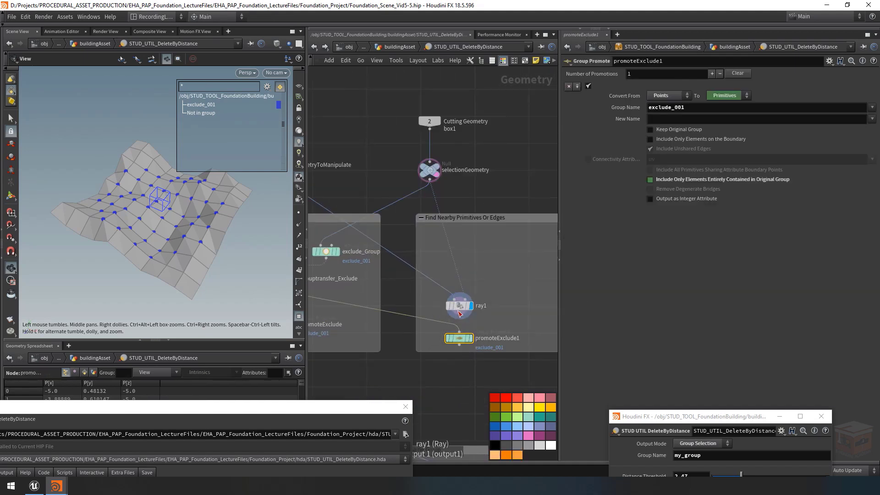
{"action": "left_click_drag", "start_coordinate": [459, 312], "coordinate": [461, 336]}
{"action": "middle_click_drag", "start_coordinate": [440, 363], "coordinate": [485, 359]}
{"action": "scroll", "coordinate": [487, 360], "scroll_direction": "down", "scroll_amount": 1}
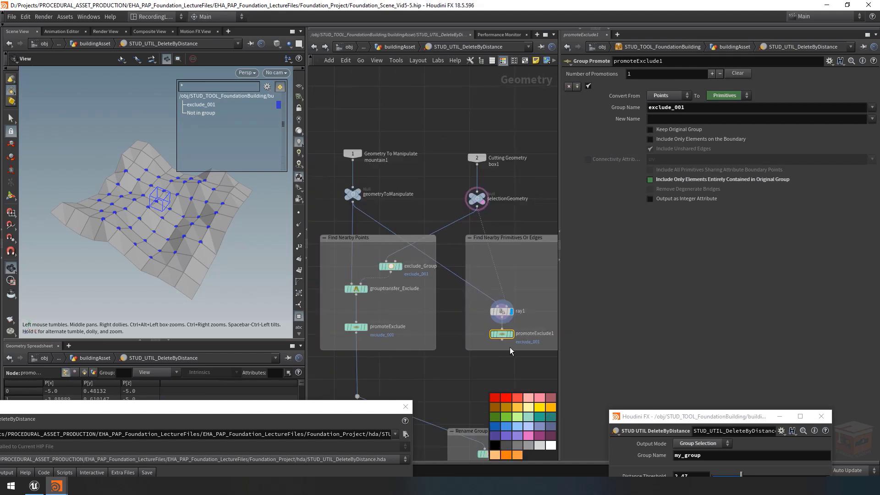
Compare the primitives selected by promoteExclude1 and promoteExclude by displaying each node in a widened network view.
{"action": "left_click", "coordinate": [510, 333]}
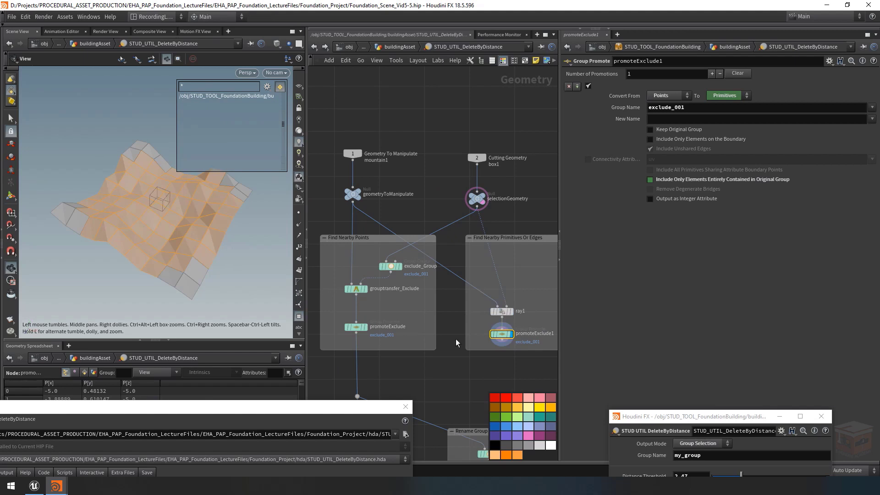
{"action": "middle_click_drag", "start_coordinate": [492, 376], "coordinate": [446, 343]}
{"action": "left_click_drag", "start_coordinate": [562, 326], "coordinate": [605, 326]}
{"action": "middle_click_drag", "start_coordinate": [416, 340], "coordinate": [428, 324]}
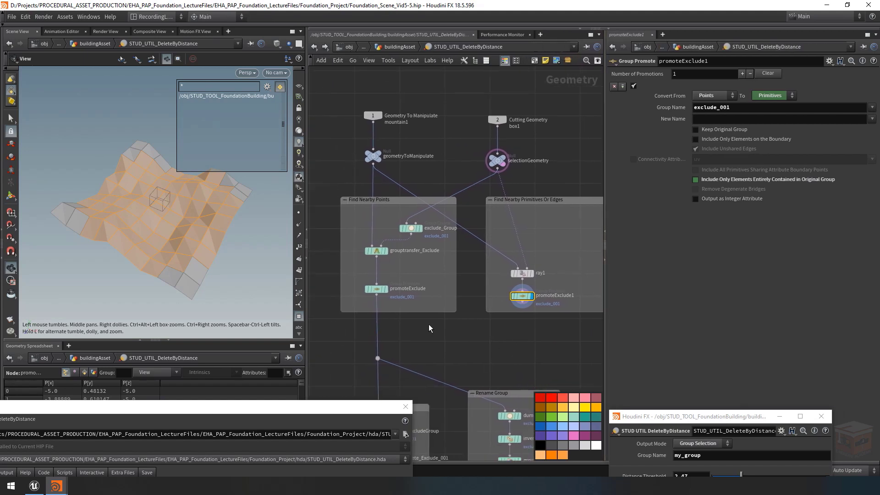
{"action": "left_click", "coordinate": [386, 289]}
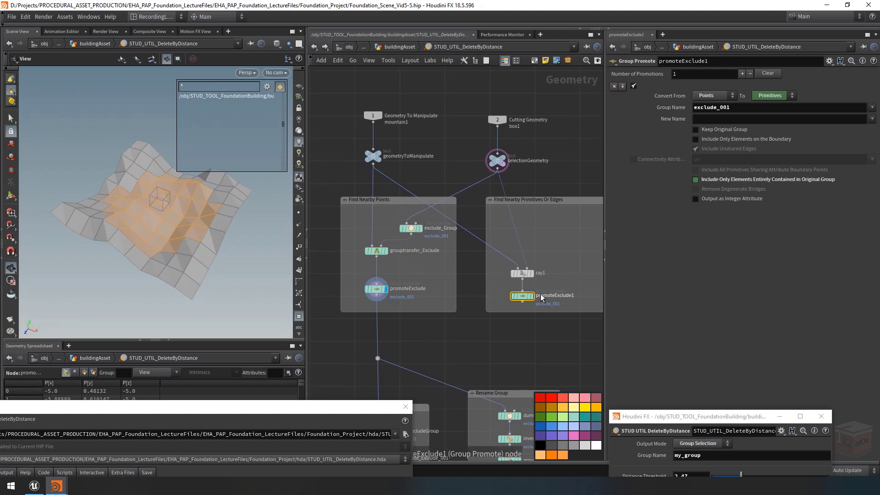
Add a Switch node and insert it on the wire directly below promoteExclude.
{"action": "scroll", "coordinate": [534, 304], "scroll_direction": "down", "scroll_amount": 1}
{"action": "middle_click_drag", "start_coordinate": [505, 336], "coordinate": [471, 345]}
{"action": "left_click", "coordinate": [471, 345]}
{"action": "key", "text": "Tab"}
{"action": "type", "text": "swi"}
{"action": "key", "text": "Return"}
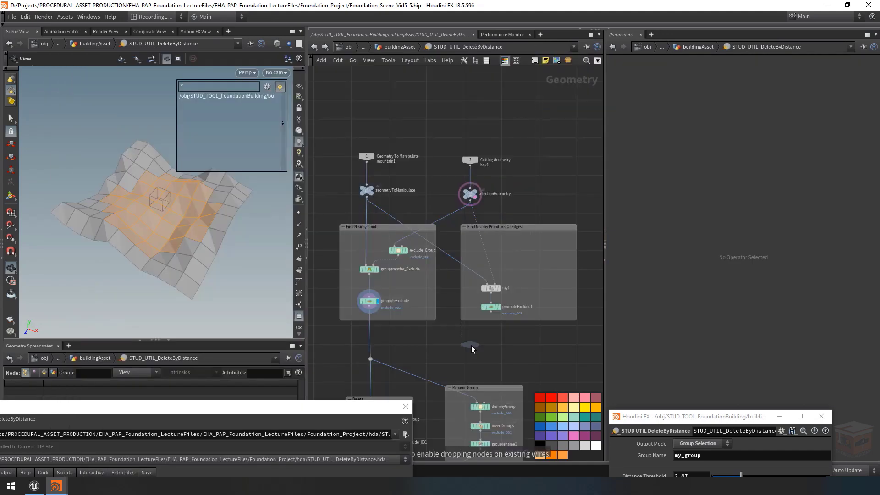
{"action": "scroll", "coordinate": [396, 347], "scroll_direction": "up", "scroll_amount": 1}
{"action": "left_click", "coordinate": [400, 344]}
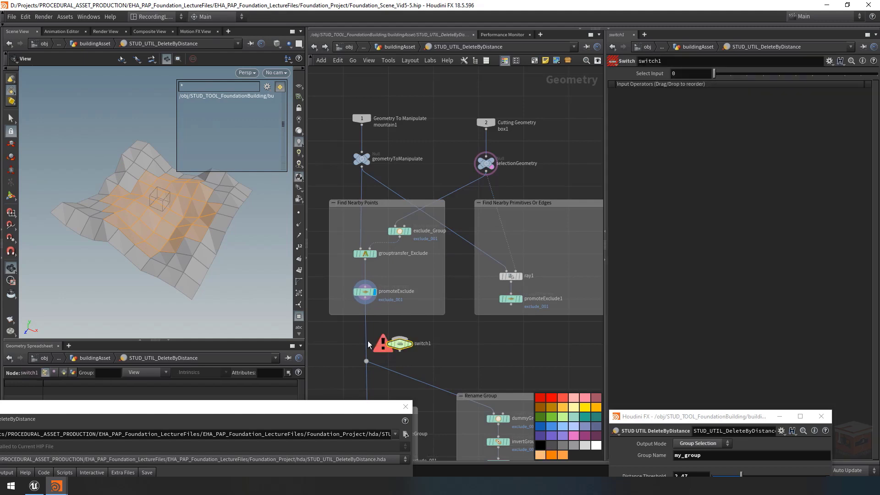
{"action": "left_click_drag", "start_coordinate": [396, 344], "coordinate": [367, 341]}
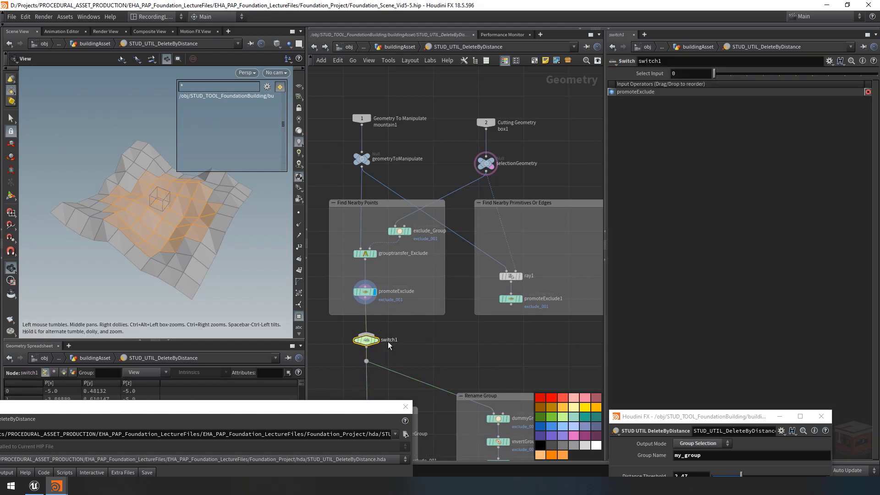
Rename the Switch node as geometryToDetect.
{"action": "double_click", "coordinate": [388, 340]}
{"action": "type", "text": "g"}
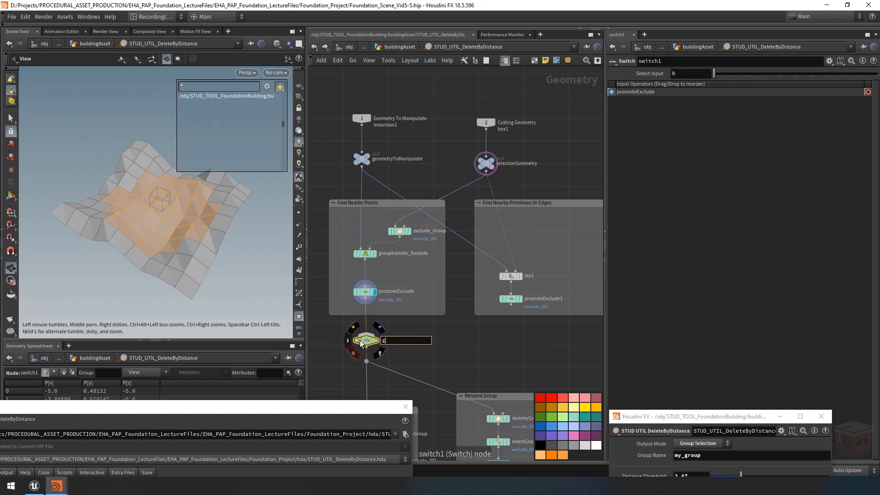
{"action": "type", "text": "eometryToDetect"}
{"action": "key", "text": "Return"}
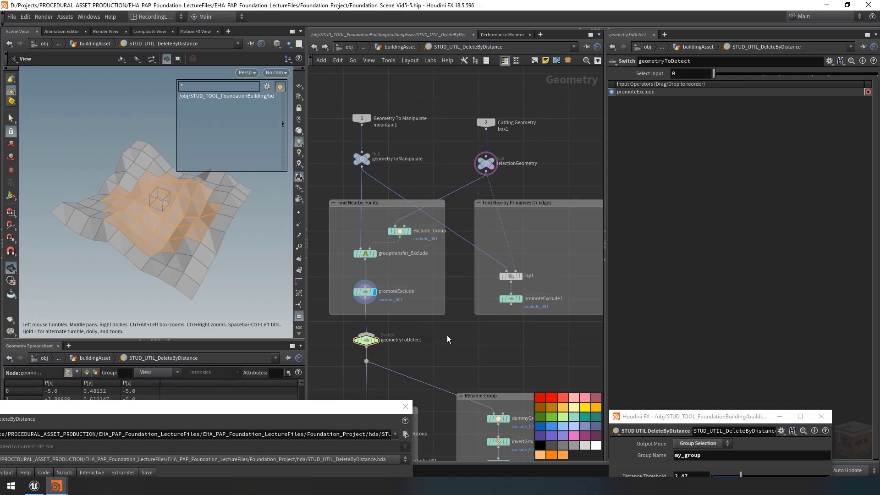
Connect promoteExclude1 to the geometryToDetect switch as its second input.
{"action": "middle_click_drag", "start_coordinate": [440, 340], "coordinate": [455, 340]}
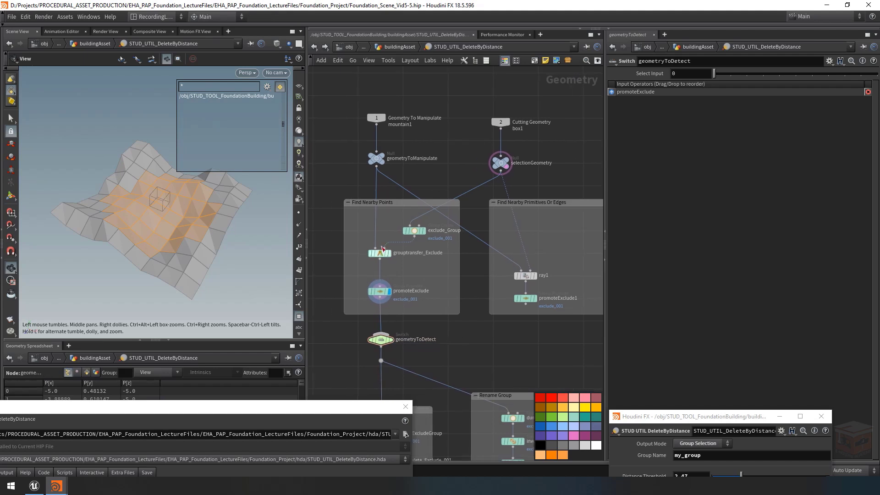
{"action": "mouse_move", "coordinate": [418, 232]}
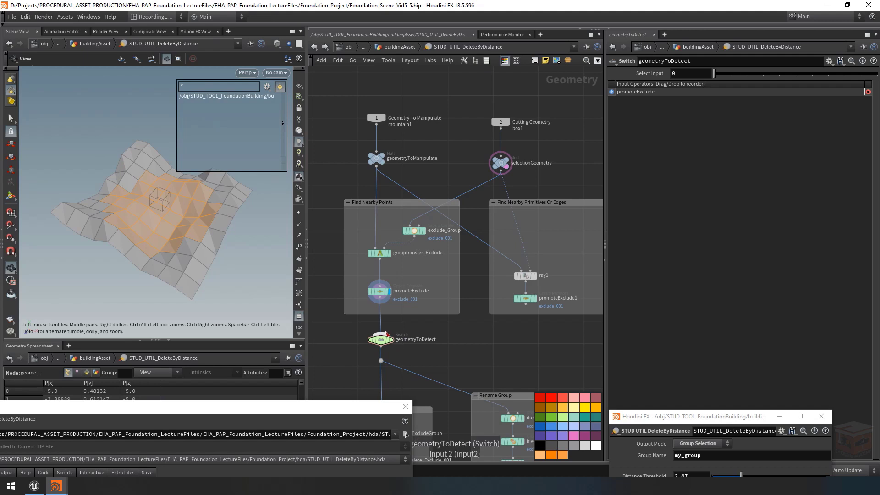
{"action": "middle_click_drag", "start_coordinate": [415, 337], "coordinate": [407, 335]}
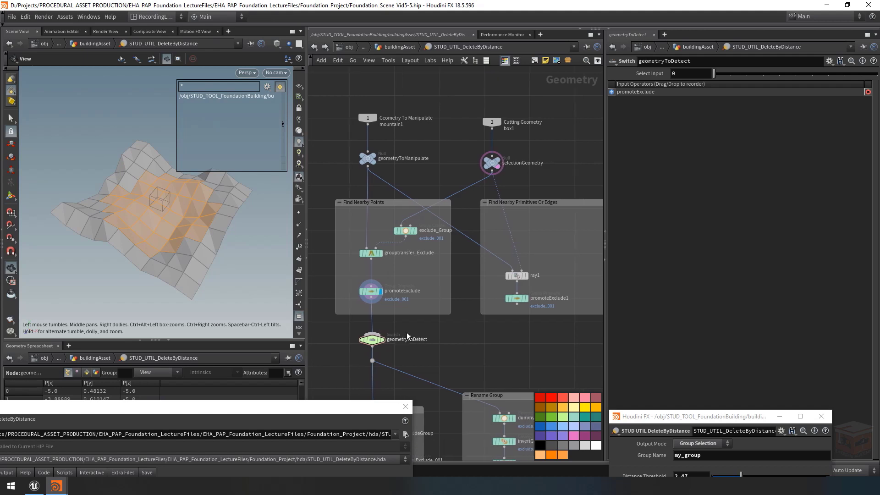
{"action": "left_click", "coordinate": [372, 332]}
{"action": "left_click", "coordinate": [513, 311]}
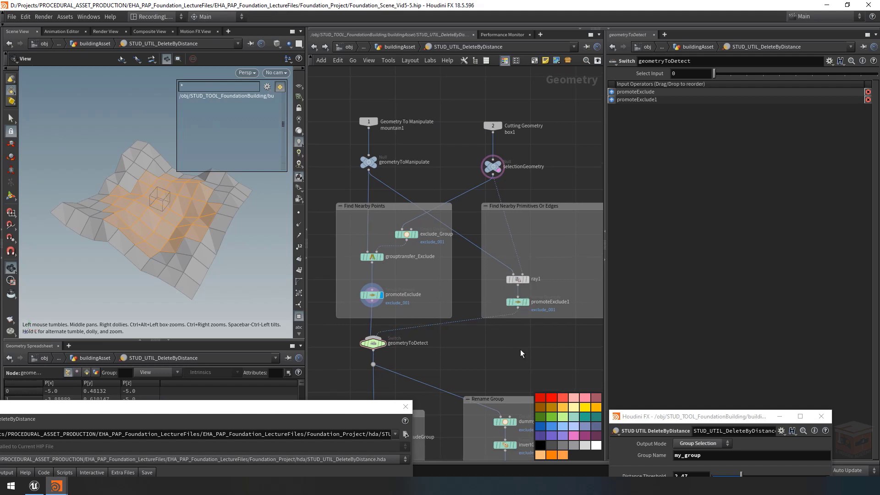
{"action": "middle_click_drag", "start_coordinate": [524, 348], "coordinate": [504, 353]}
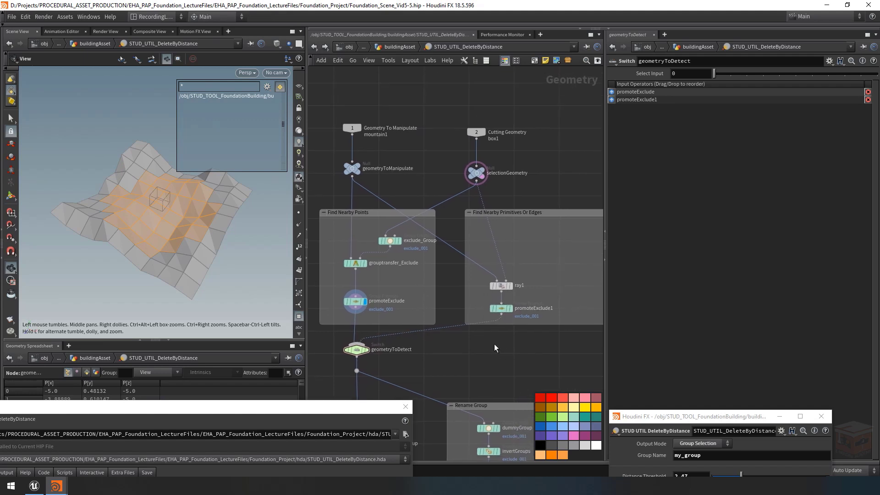
{"action": "middle_click_drag", "start_coordinate": [500, 344], "coordinate": [494, 360]}
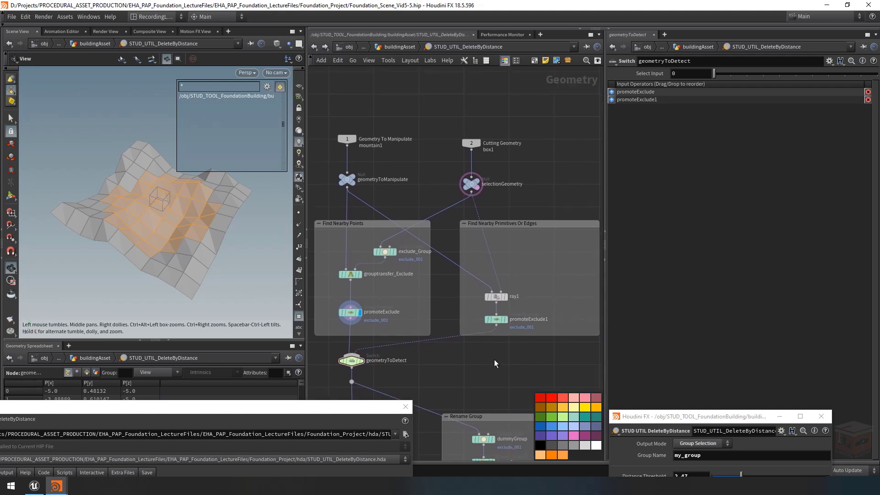
{"action": "scroll", "coordinate": [504, 196], "scroll_direction": "down", "scroll_amount": 2}
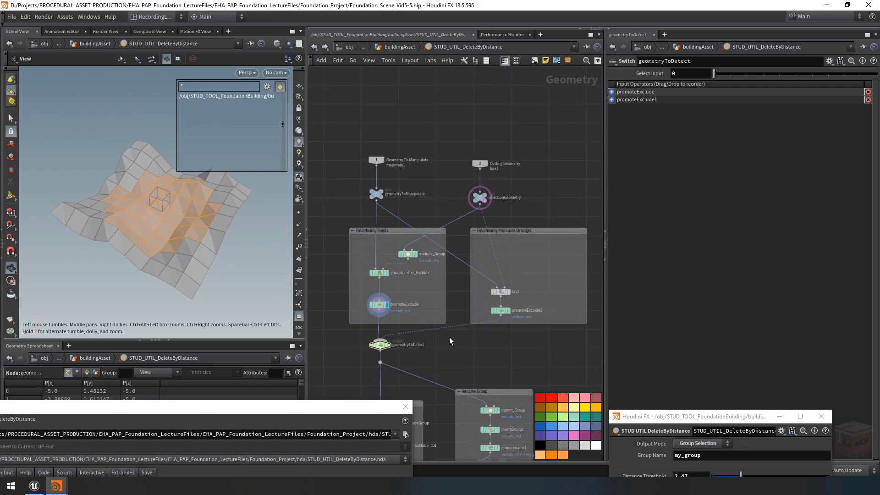
Add the switch's Select Input parameter to the asset interface above Type To Select and make it an Ordered Menu.
{"action": "mouse_move", "coordinate": [383, 348]}
{"action": "middle_click_drag", "start_coordinate": [361, 324], "coordinate": [440, 347]}
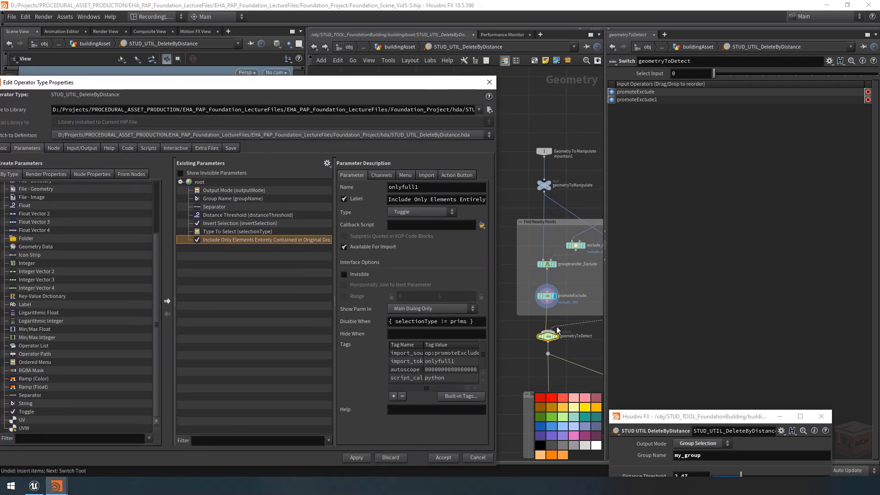
{"action": "left_click_drag", "start_coordinate": [242, 240], "coordinate": [225, 231]}
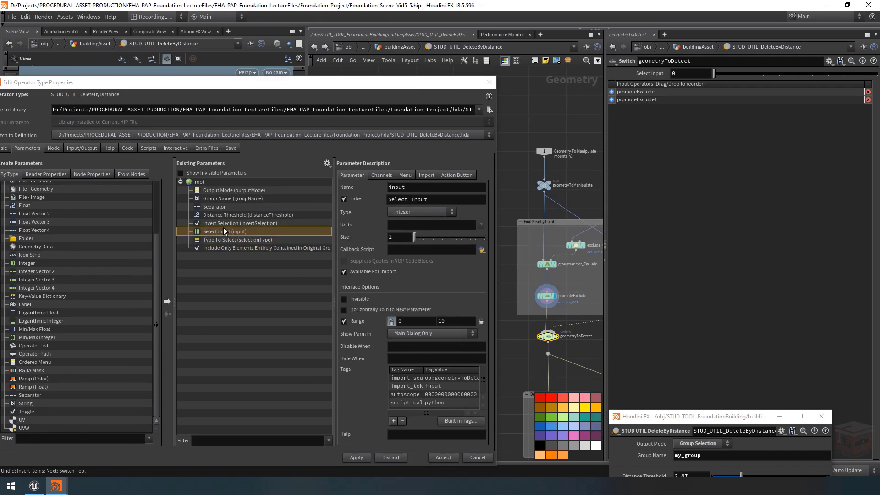
{"action": "left_click", "coordinate": [407, 213]}
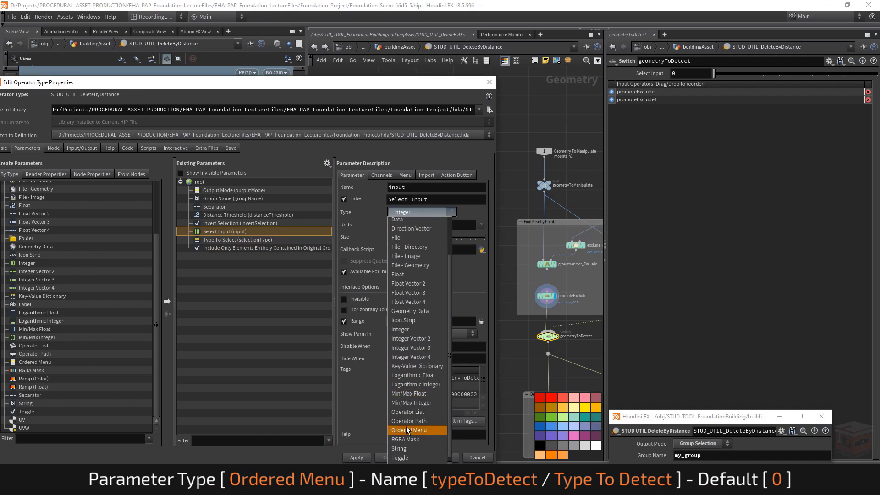
{"action": "left_click", "coordinate": [407, 430]}
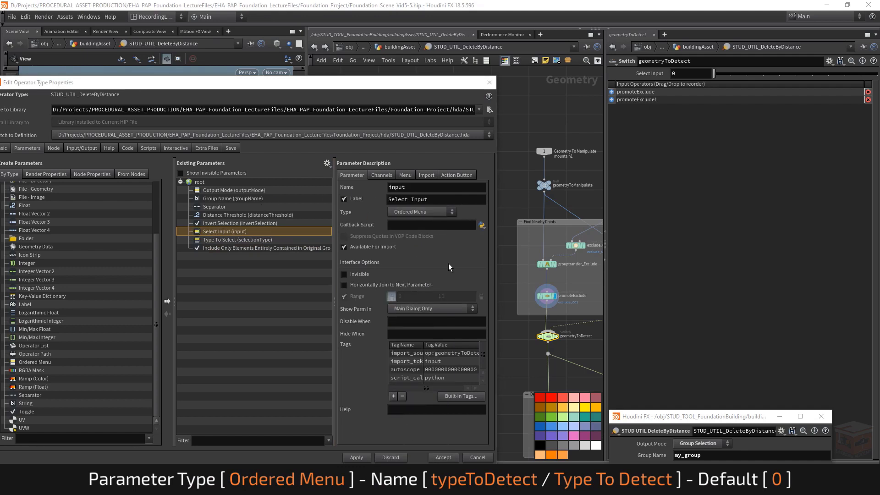
Name the new Select Input parameter typeToDetect and label it Type To Detect.
{"action": "left_click_drag", "start_coordinate": [431, 199], "coordinate": [340, 192]}
{"action": "type", "text": "t"}
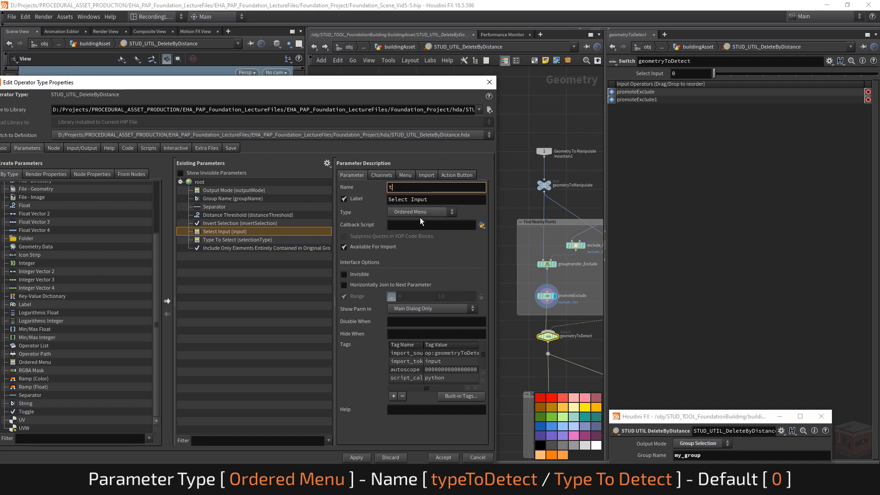
{"action": "type", "text": "ypeToDetect"}
{"action": "key", "text": "Tab"}
{"action": "type", "text": "T"}
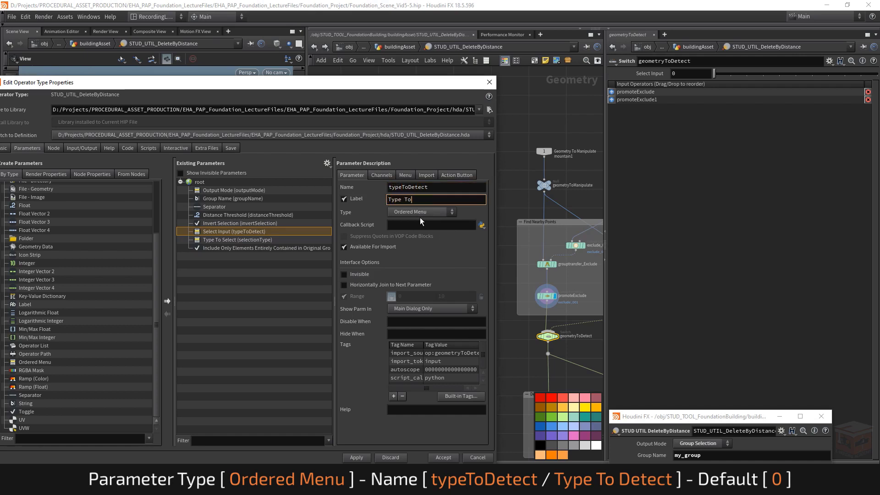
{"action": "key", "text": "Return"}
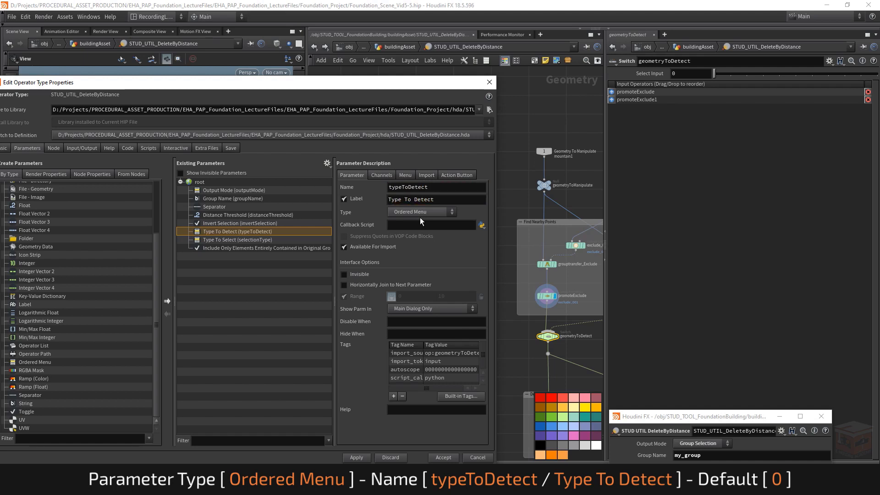
Add the Type To Detect menu items 0 as Points and 1 as Primitives.
{"action": "left_click", "coordinate": [382, 176]}
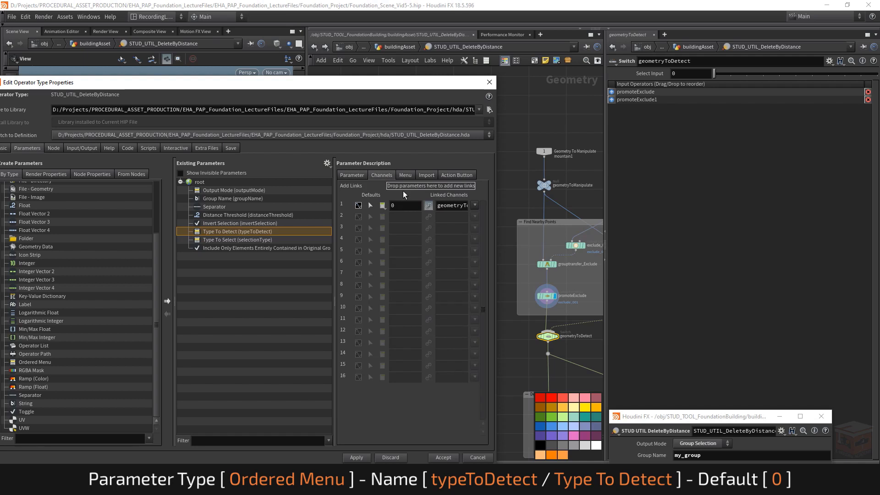
{"action": "left_click", "coordinate": [405, 176]}
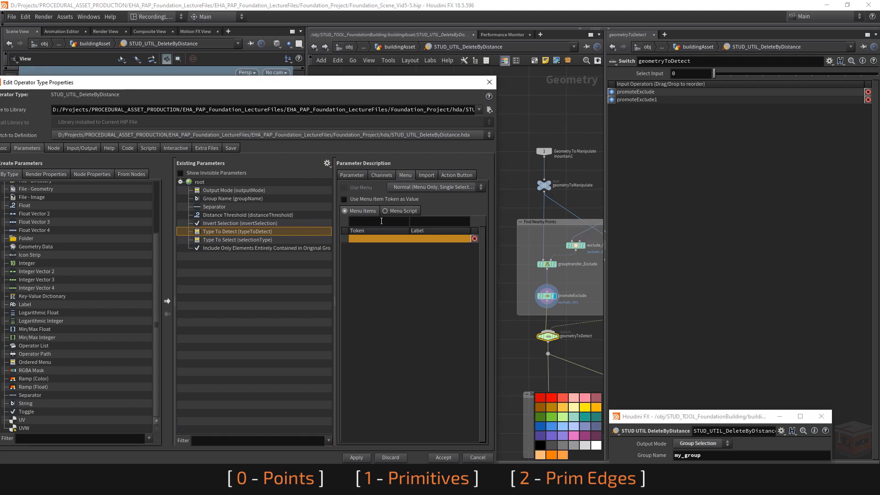
{"action": "left_click", "coordinate": [365, 218]}
{"action": "key", "text": "Tab"}
{"action": "type", "text": "Points"}
{"action": "key", "text": "Return"}
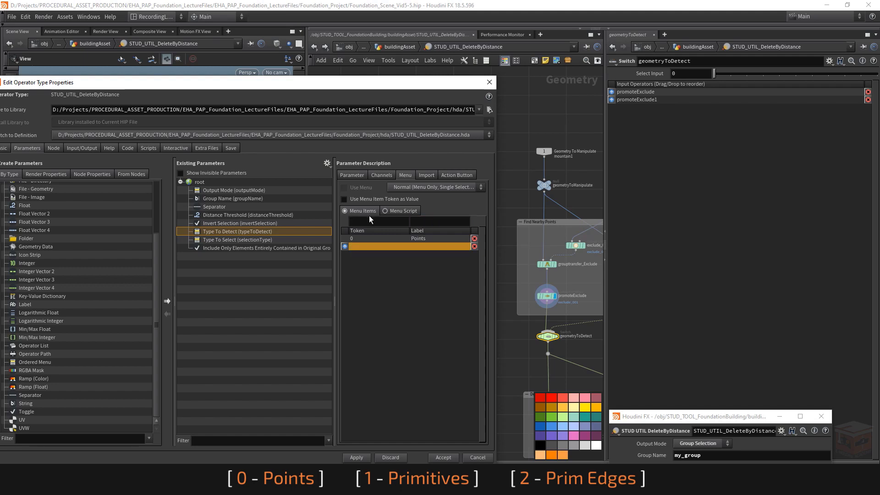
{"action": "left_click", "coordinate": [371, 219]}
{"action": "type", "text": "1"}
{"action": "key", "text": "Tab"}
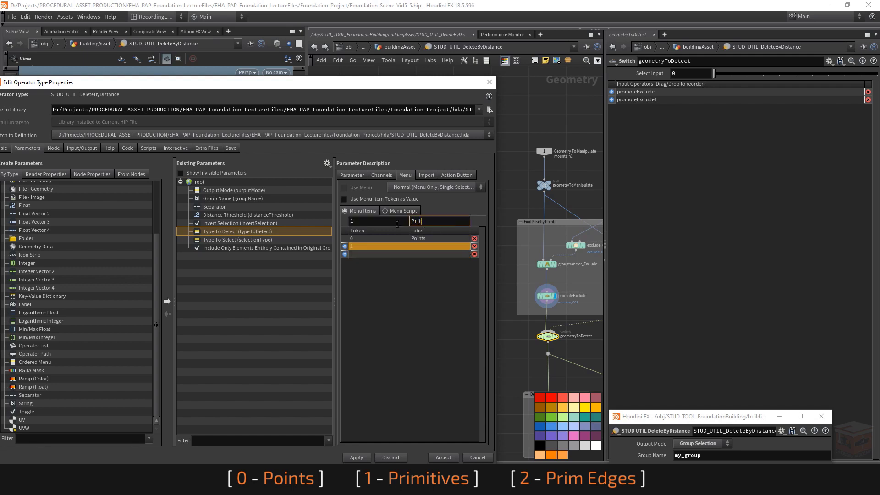
{"action": "type", "text": "Primitives"}
{"action": "key", "text": "Return"}
Add a third Type To Detect menu item, 2 as Prim Edges, and apply the interface changes.
{"action": "left_click", "coordinate": [385, 222]}
{"action": "type", "text": "2"}
{"action": "key", "text": "Tab"}
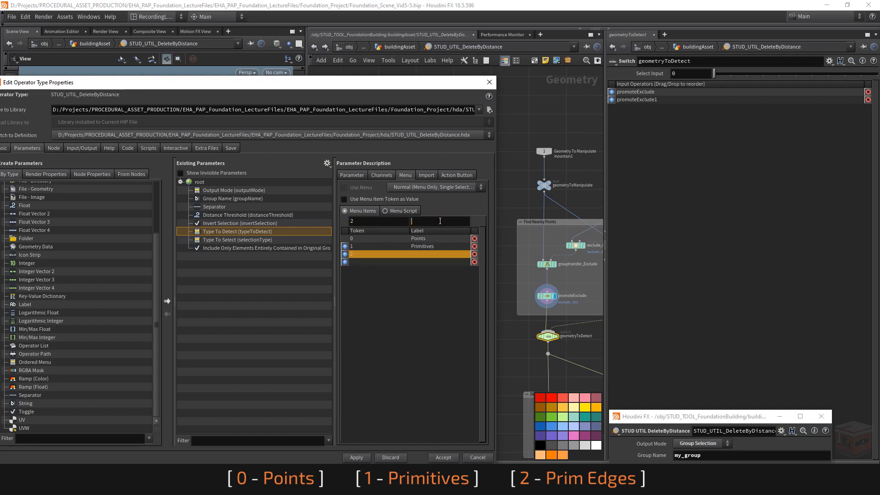
{"action": "type", "text": "Primi"}
{"action": "key", "text": "BackSpace"}
{"action": "key", "text": "BackSpace"}
{"action": "key", "text": "BackSpace"}
{"action": "key", "text": "BackSpace"}
{"action": "key", "text": "BackSpace"}
{"action": "key", "text": "Return"}
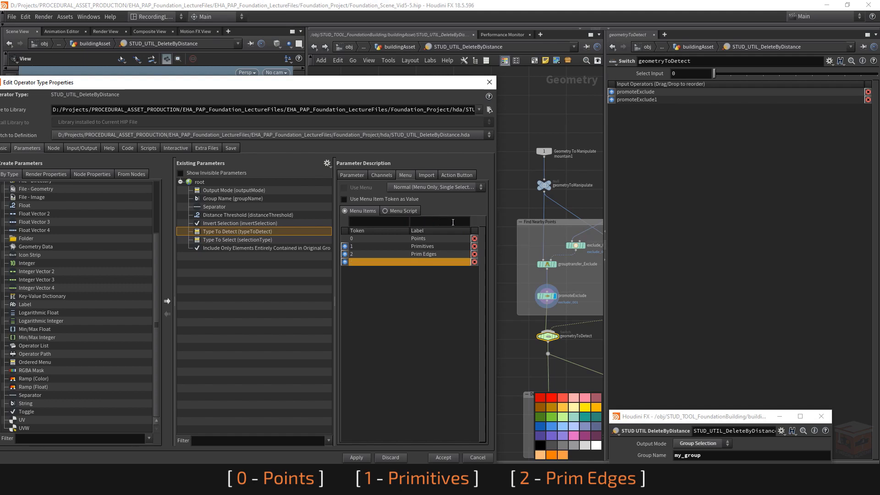
{"action": "left_click", "coordinate": [382, 176]}
{"action": "left_click", "coordinate": [352, 176]}
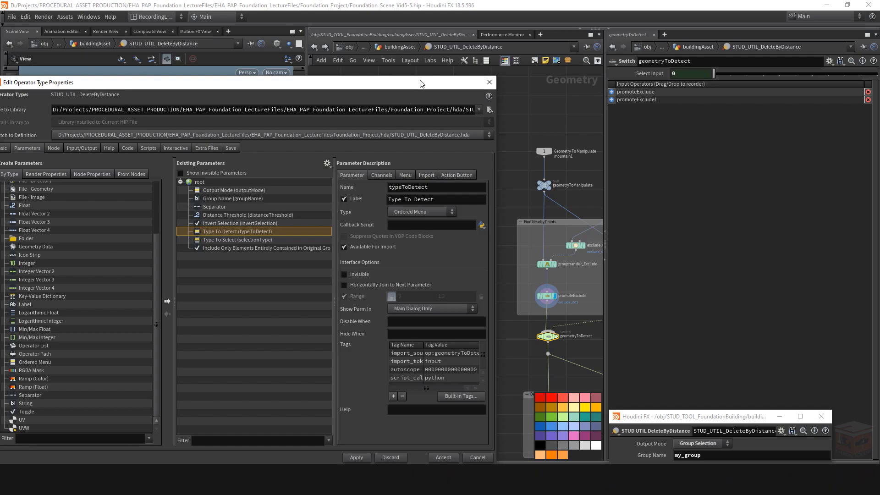
Display output0 in the viewport and set its group list to show primitive groups, with the floating windows moved aside.
{"action": "left_click_drag", "start_coordinate": [420, 82], "coordinate": [327, 419]}
{"action": "left_click_drag", "start_coordinate": [661, 416], "coordinate": [685, 263]}
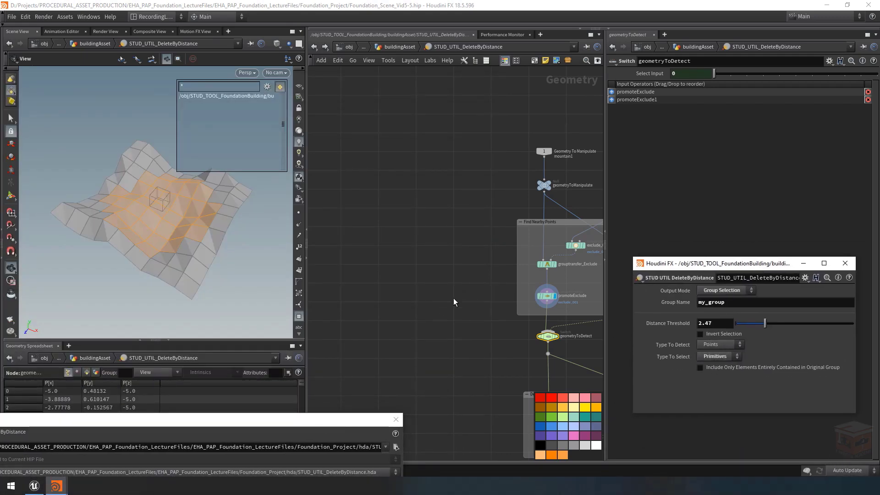
{"action": "middle_click_drag", "start_coordinate": [466, 301], "coordinate": [381, 299]}
{"action": "middle_click_drag", "start_coordinate": [553, 351], "coordinate": [469, 165]}
{"action": "left_click", "coordinate": [467, 401]}
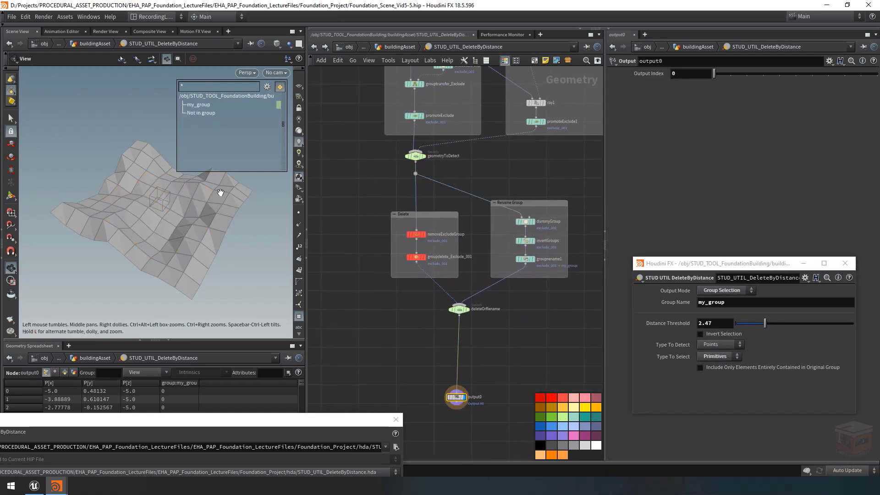
{"action": "left_click_drag", "start_coordinate": [202, 206], "coordinate": [215, 223]}
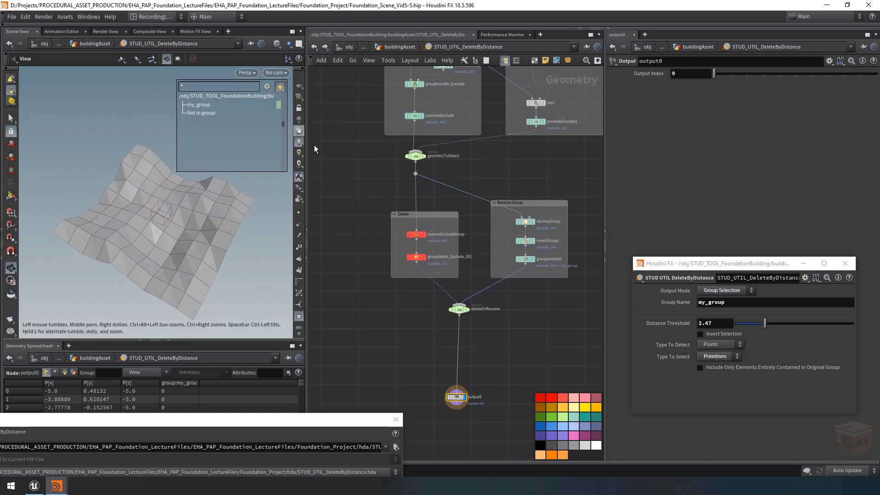
{"action": "left_click", "coordinate": [266, 88]}
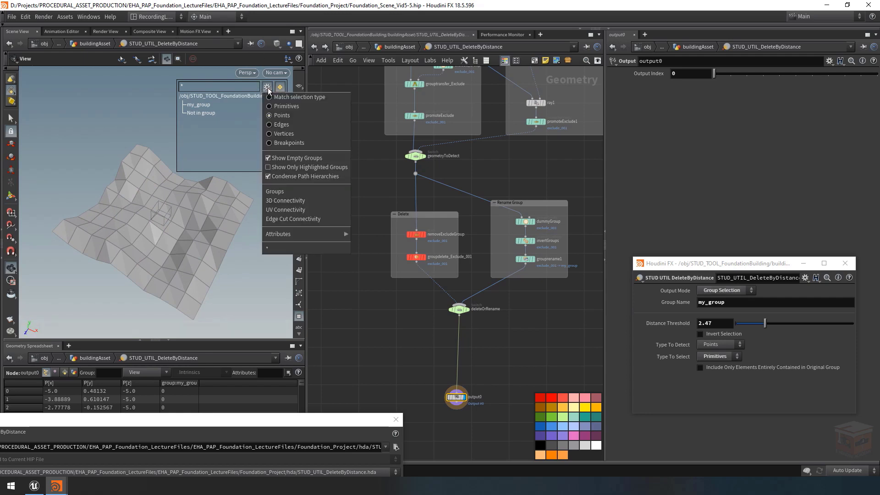
{"action": "left_click", "coordinate": [287, 106]}
{"action": "left_click_drag", "start_coordinate": [163, 225], "coordinate": [198, 231]}
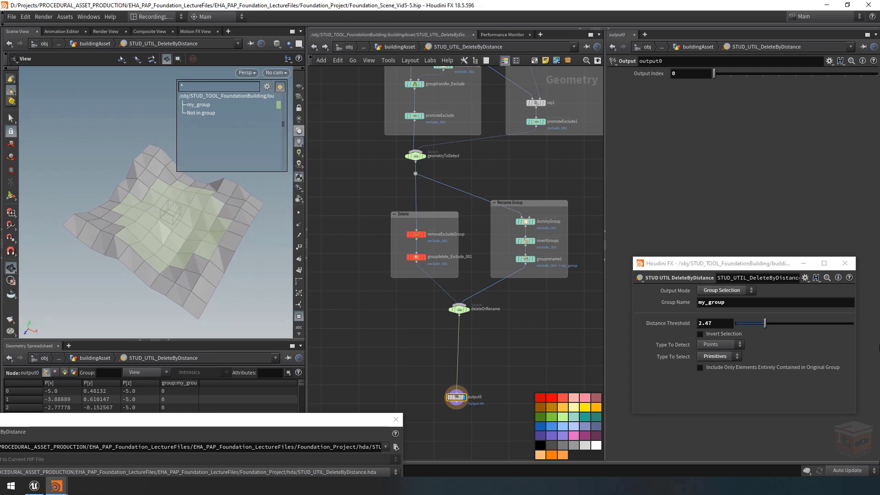
Test the asset's Type To Detect menu with Primitives and leave it set to Prim Edges.
{"action": "left_click", "coordinate": [726, 345]}
{"action": "left_click", "coordinate": [721, 355]}
{"action": "left_click", "coordinate": [724, 348]}
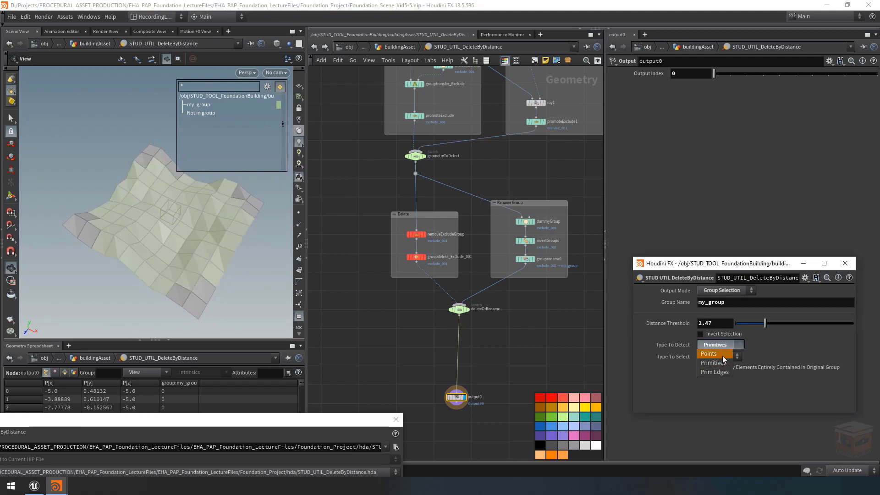
{"action": "left_click", "coordinate": [720, 373]}
{"action": "left_click", "coordinate": [721, 345]}
{"action": "left_click", "coordinate": [721, 346]}
Duplicate the geometryToDetect switch beside the original.
{"action": "middle_click_drag", "start_coordinate": [558, 174], "coordinate": [514, 338]}
{"action": "middle_click_drag", "start_coordinate": [541, 225], "coordinate": [534, 241]}
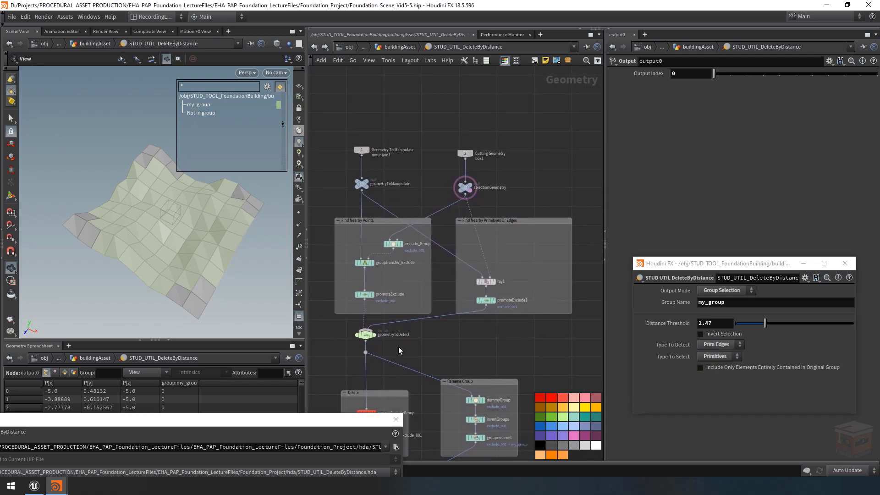
{"action": "scroll", "coordinate": [397, 350], "scroll_direction": "up", "scroll_amount": 3}
{"action": "left_click", "coordinate": [357, 330]}
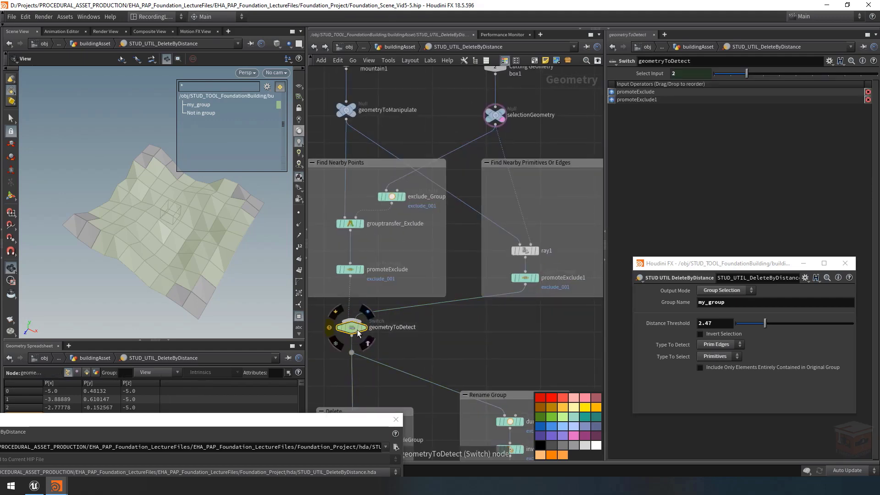
{"action": "scroll", "coordinate": [502, 343], "scroll_direction": "down", "scroll_amount": 2}
{"action": "scroll", "coordinate": [512, 264], "scroll_direction": "up", "scroll_amount": 2}
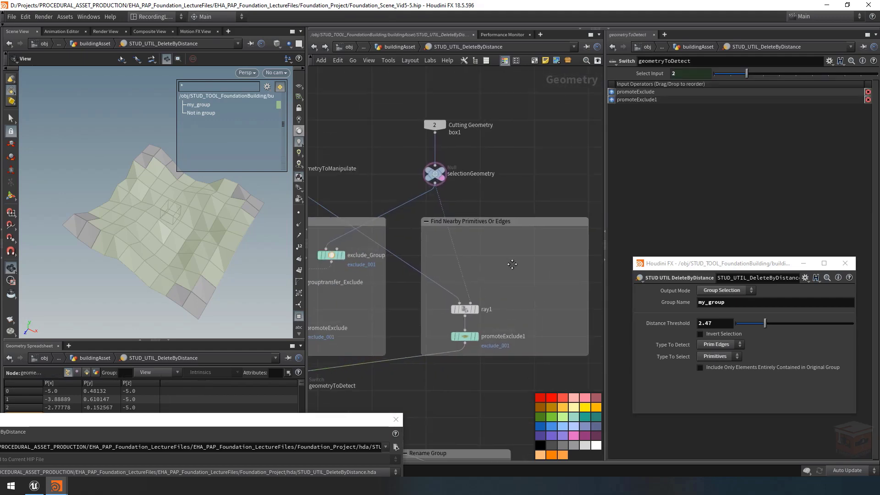
{"action": "middle_click_drag", "start_coordinate": [512, 264], "coordinate": [550, 240]}
{"action": "key", "text": "ctrl+v"}
{"action": "middle_click_drag", "start_coordinate": [496, 378], "coordinate": [520, 360]}
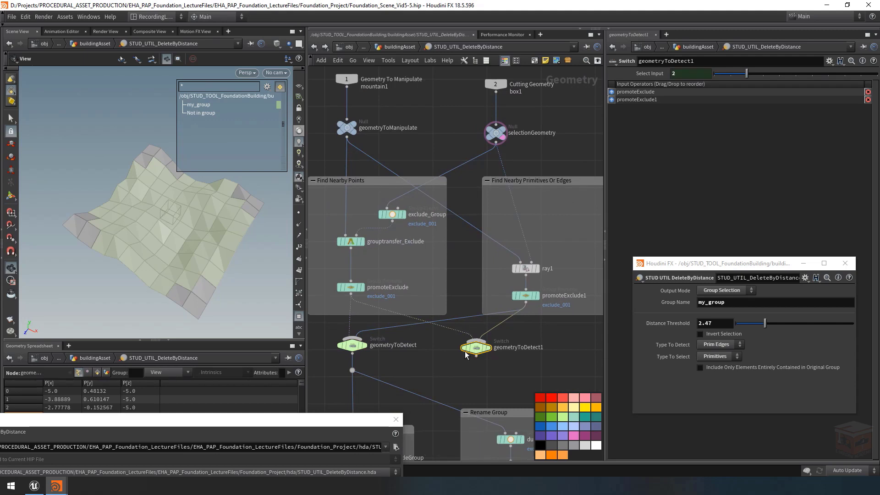
Disconnect the duplicated switch's inputs and move it into the Find Nearby Primitives Or Edges box above ray1.
{"action": "mouse_move", "coordinate": [466, 355]}
{"action": "left_mouse_down"}
{"action": "mouse_move", "coordinate": [466, 346]}
{"action": "mouse_move", "coordinate": [466, 369]}
{"action": "mouse_move", "coordinate": [444, 369]}
{"action": "mouse_move", "coordinate": [467, 366]}
{"action": "left_mouse_up"}
{"action": "key", "text": "y"}
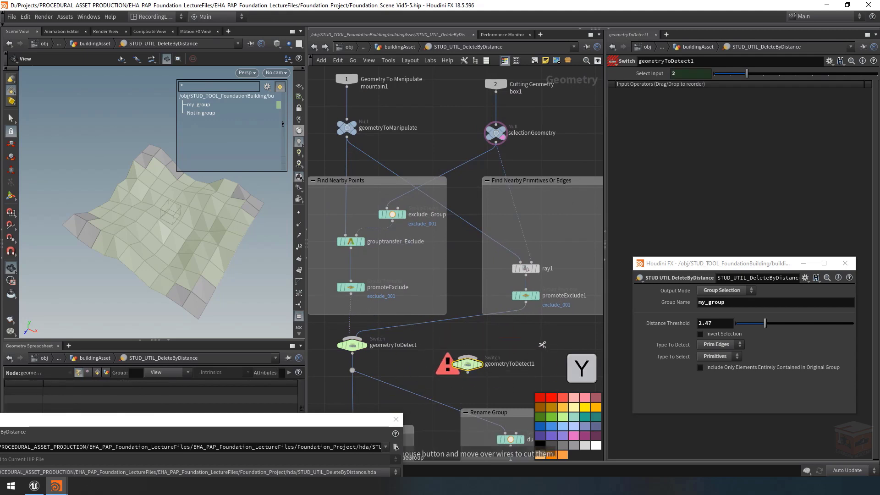
{"action": "left_click_drag", "start_coordinate": [471, 370], "coordinate": [568, 222]}
{"action": "middle_click_drag", "start_coordinate": [574, 259], "coordinate": [480, 286]}
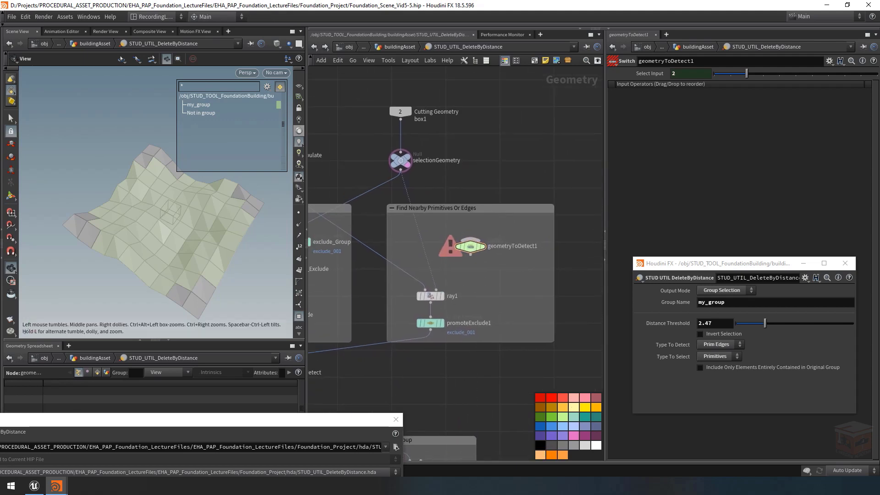
Wire geometryToDetect1 between selectionGeometry and the second input of ray1.
{"action": "left_click", "coordinate": [430, 276]}
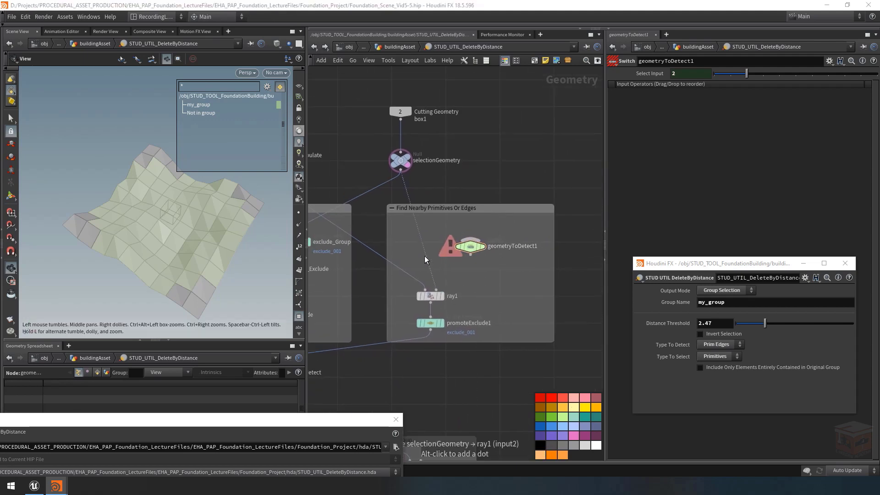
{"action": "left_click", "coordinate": [470, 255]}
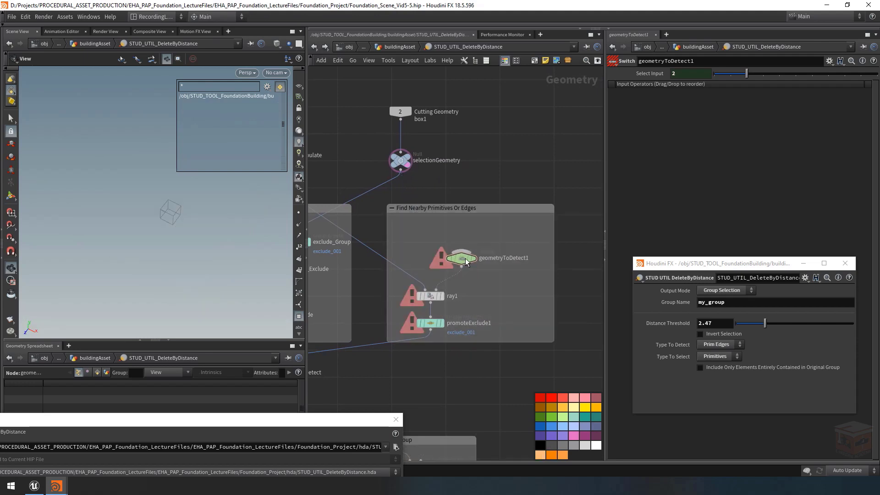
{"action": "middle_click_drag", "start_coordinate": [440, 243], "coordinate": [499, 255]}
{"action": "left_click", "coordinate": [445, 195]}
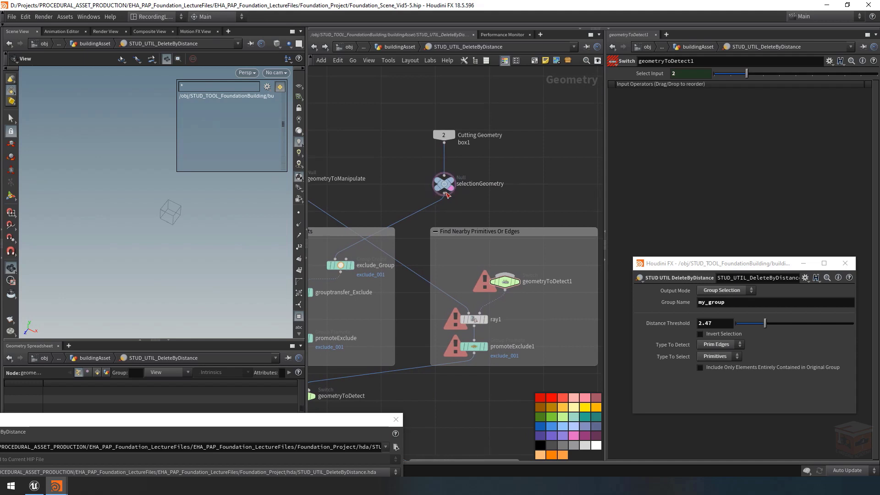
{"action": "left_click", "coordinate": [505, 274]}
Connect selectionGeometry to geometryToDetect1 again as its second input and move the switch closer to ray1.
{"action": "middle_click_drag", "start_coordinate": [521, 260], "coordinate": [577, 221]}
{"action": "scroll", "coordinate": [589, 213], "scroll_direction": "down", "scroll_amount": 2}
{"action": "left_click", "coordinate": [393, 331]}
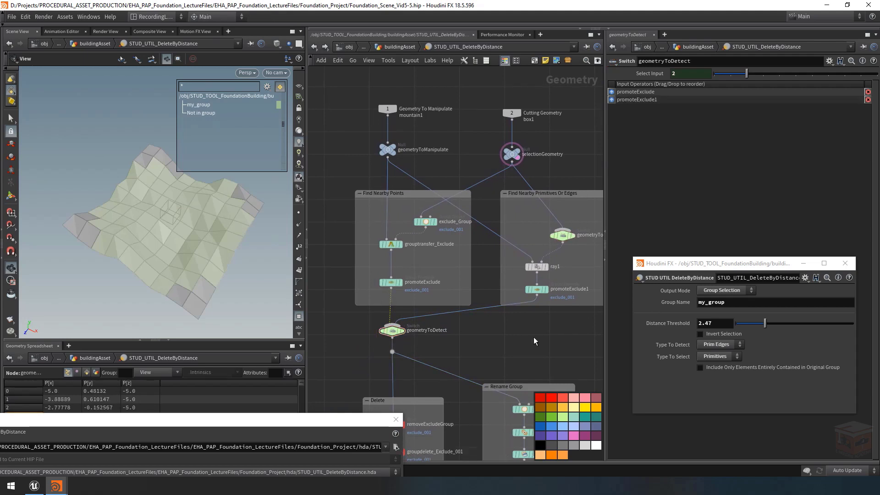
{"action": "middle_click_drag", "start_coordinate": [500, 347], "coordinate": [473, 365]}
{"action": "left_click", "coordinate": [718, 356]}
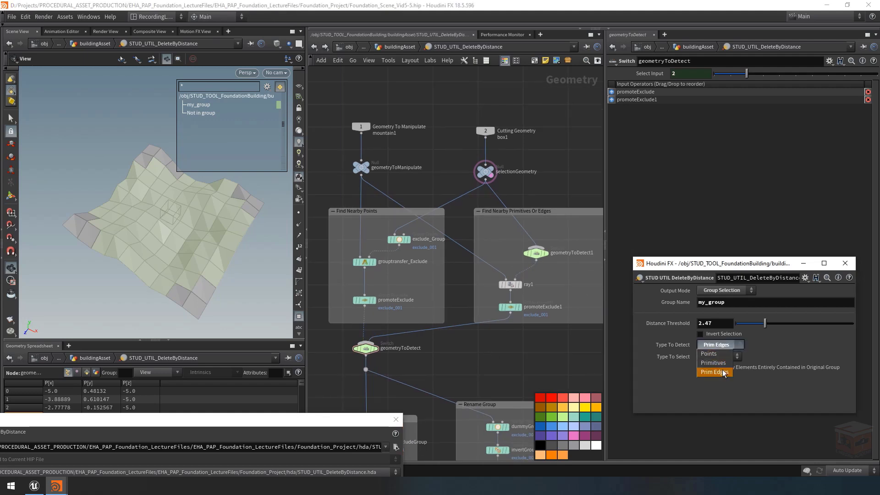
{"action": "left_click", "coordinate": [715, 356]}
{"action": "middle_click_drag", "start_coordinate": [579, 242], "coordinate": [525, 275]}
{"action": "scroll", "coordinate": [518, 271], "scroll_direction": "up", "scroll_amount": 2}
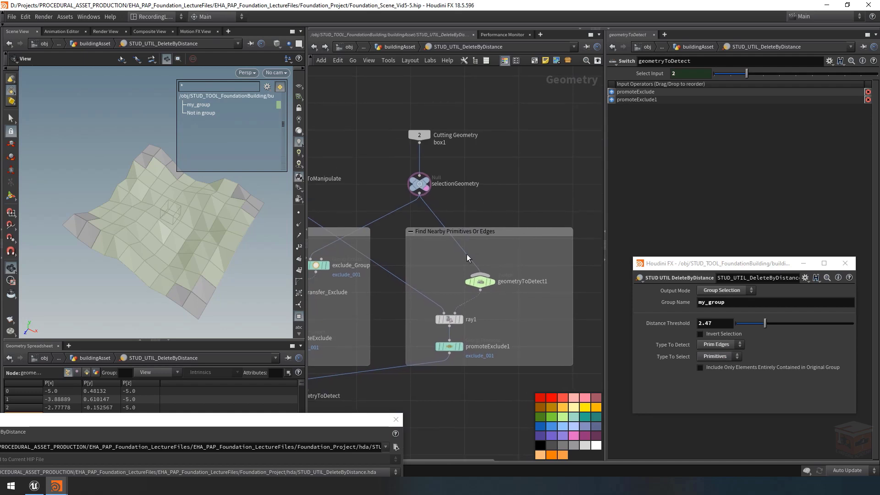
{"action": "left_click", "coordinate": [420, 195]}
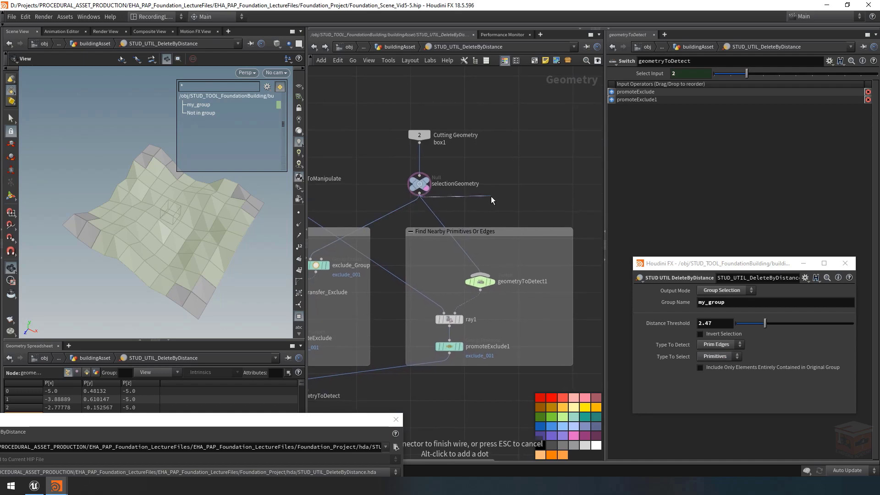
{"action": "left_click", "coordinate": [481, 274]}
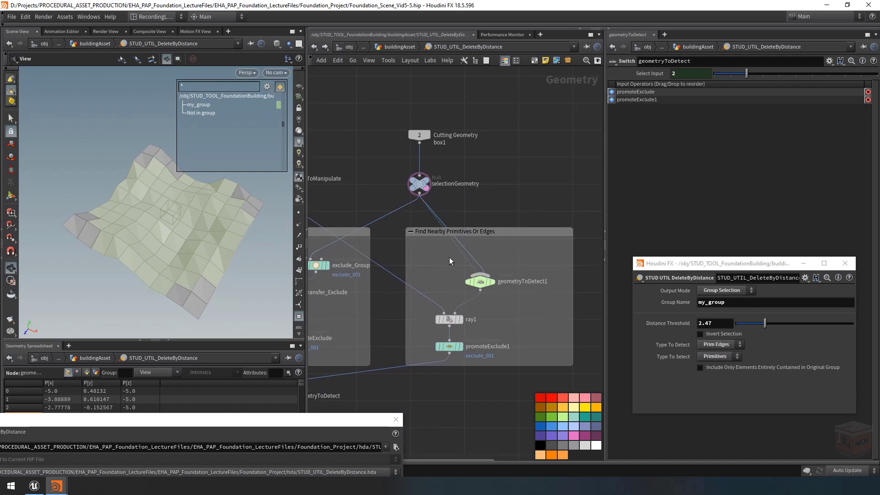
{"action": "mouse_move", "coordinate": [496, 255]}
{"action": "middle_mouse_down"}
{"action": "mouse_move", "coordinate": [488, 260]}
{"action": "mouse_move", "coordinate": [489, 250]}
{"action": "middle_mouse_up"}
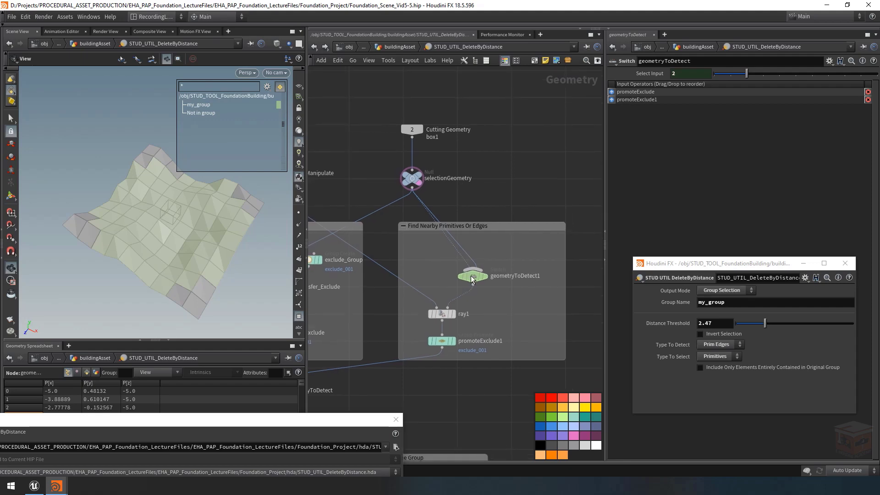
{"action": "left_click_drag", "start_coordinate": [475, 277], "coordinate": [469, 287]}
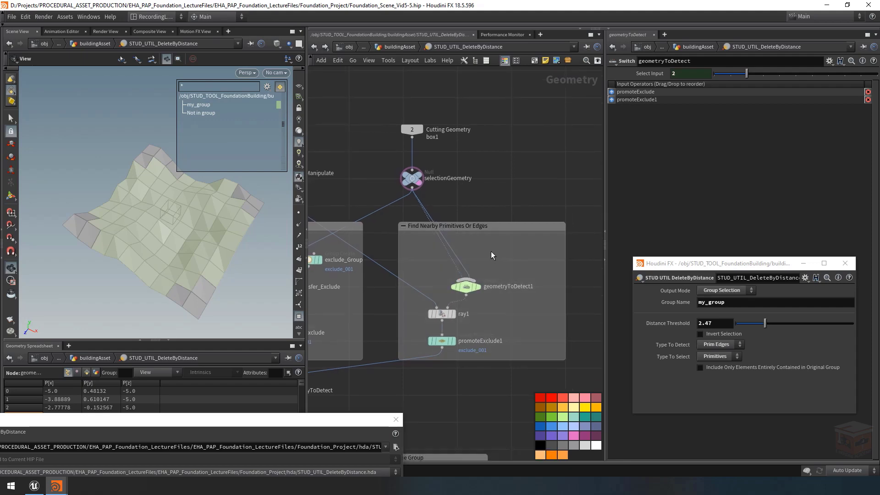
Add a Convert Line node inside the Find Nearby Primitives Or Edges box and feed it from selectionGeometry.
{"action": "key", "text": "Tab"}
{"action": "type", "text": "convertline"}
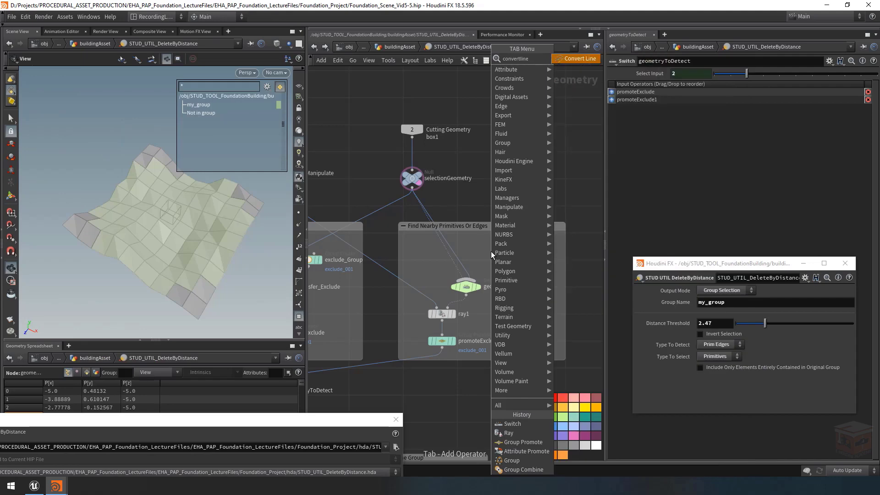
{"action": "key", "text": "Return"}
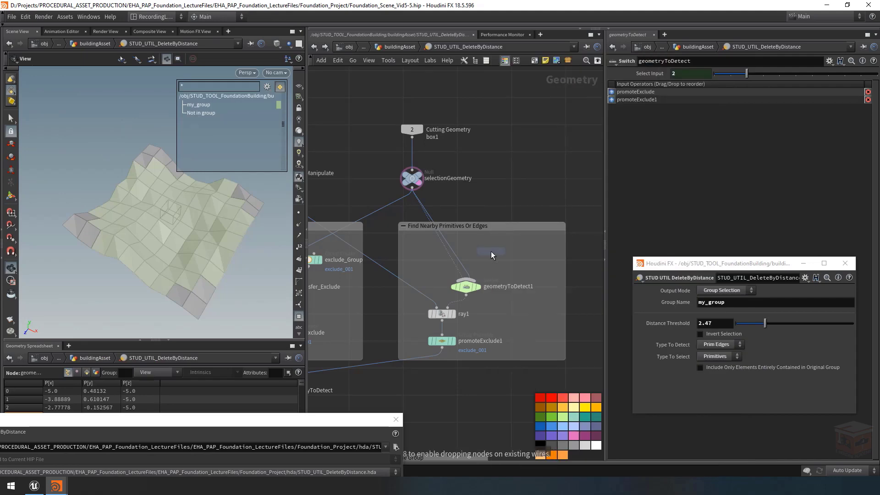
{"action": "left_click", "coordinate": [491, 251]}
{"action": "left_click", "coordinate": [412, 188]}
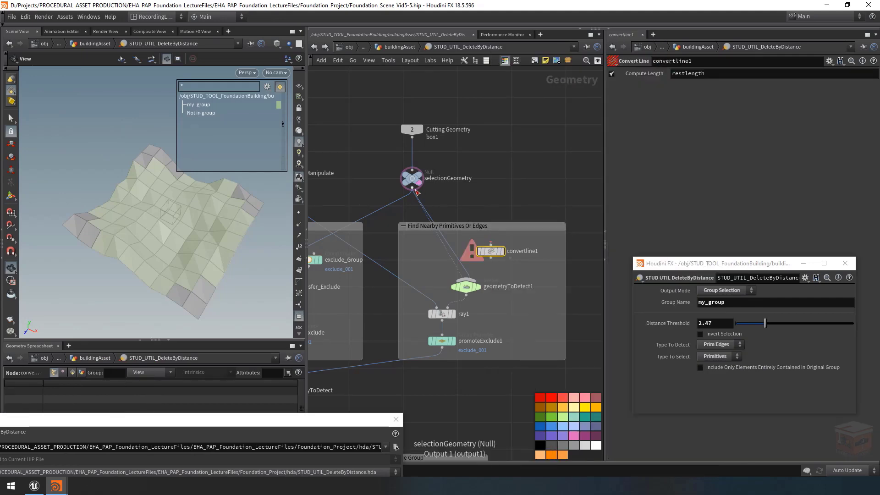
{"action": "left_click", "coordinate": [489, 246]}
Display convertline1's output, zoom in on the cube and turn on primitive numbers to inspect its edges.
{"action": "left_click", "coordinate": [503, 251]}
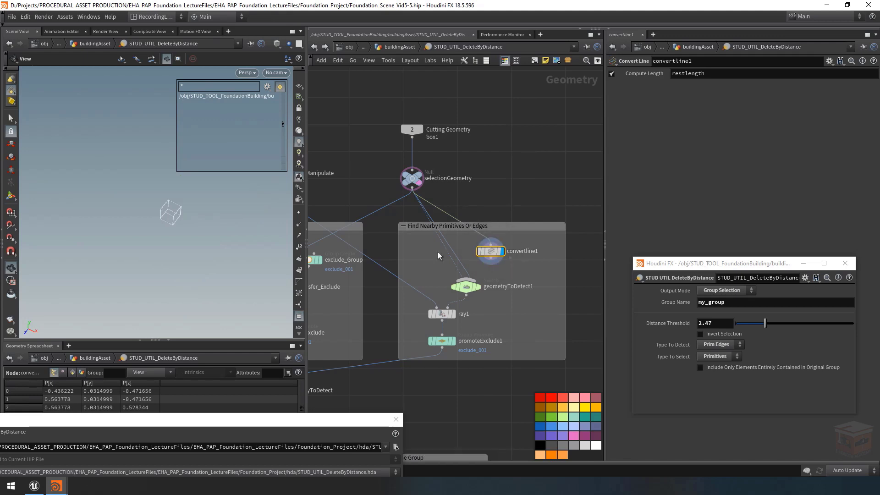
{"action": "left_click_drag", "start_coordinate": [171, 213], "coordinate": [204, 227]}
{"action": "left_click", "coordinate": [299, 270]}
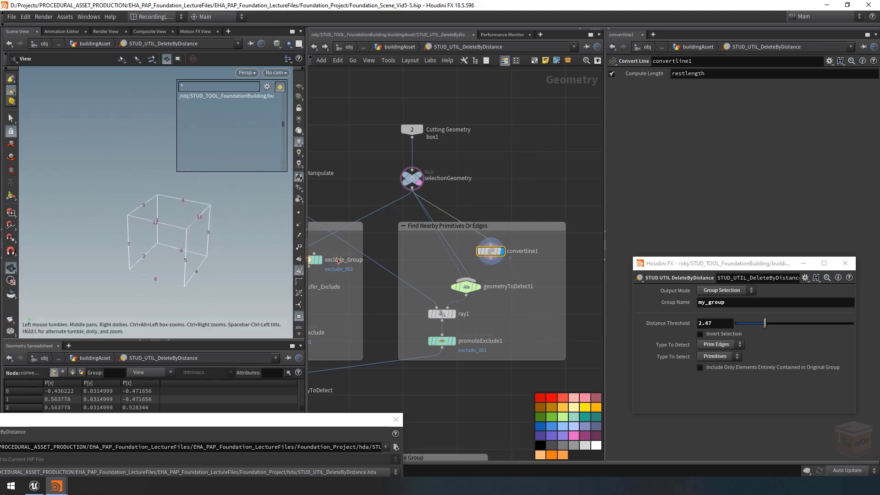
Wire convertline1 into geometryToDetect1 as its third input and display the switch's output.
{"action": "left_click", "coordinate": [493, 259]}
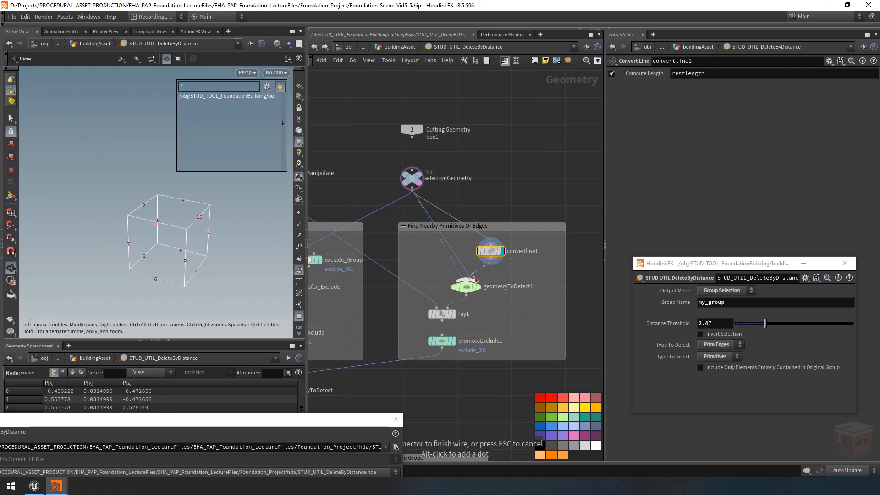
{"action": "left_click", "coordinate": [476, 280]}
{"action": "middle_click_drag", "start_coordinate": [471, 291], "coordinate": [531, 300]}
{"action": "left_click", "coordinate": [476, 287]}
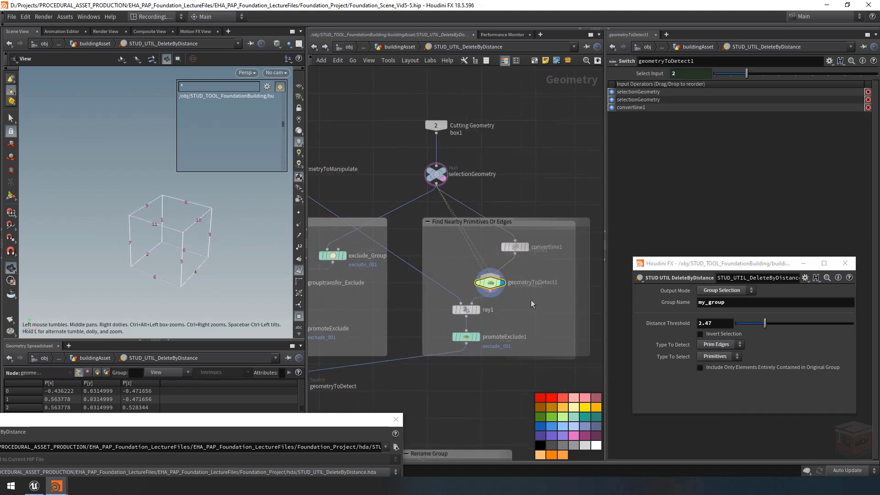
Display ray1's output and examine the whole terrain together with the cutting box.
{"action": "left_click", "coordinate": [477, 310]}
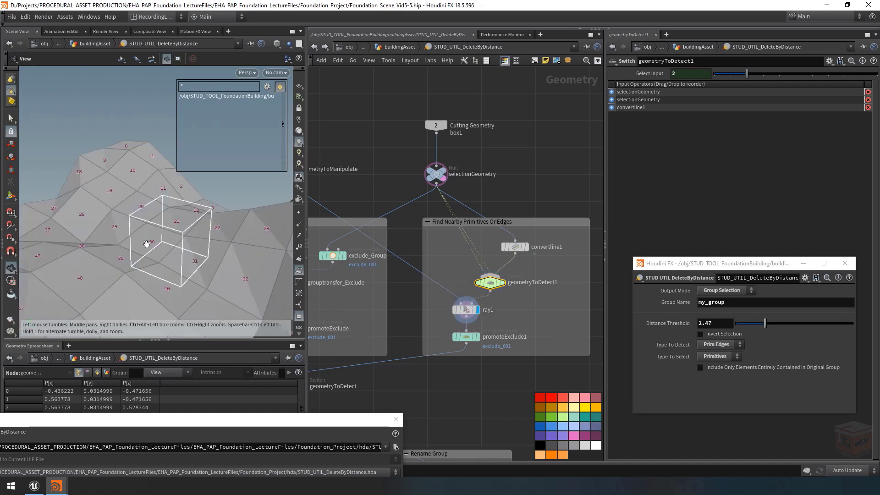
{"action": "scroll", "coordinate": [147, 244], "scroll_direction": "down", "scroll_amount": 5}
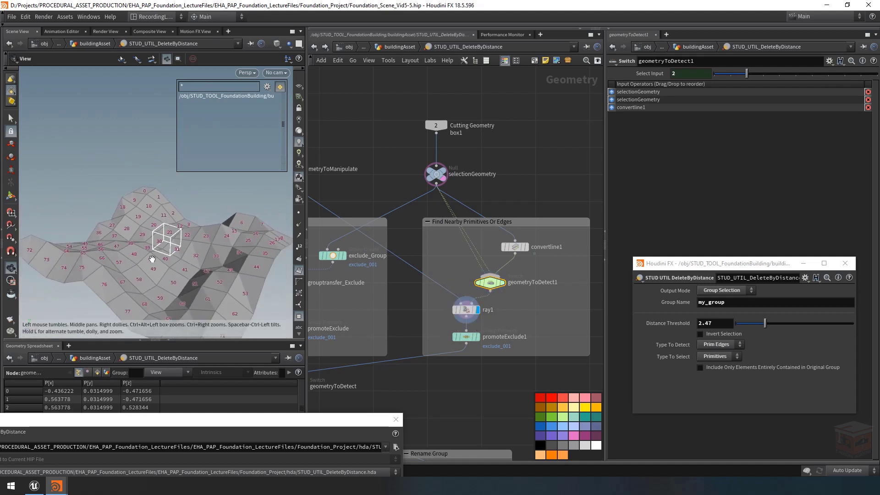
{"action": "left_click_drag", "start_coordinate": [152, 258], "coordinate": [161, 260]}
{"action": "scroll", "coordinate": [545, 318], "scroll_direction": "down", "scroll_amount": 3}
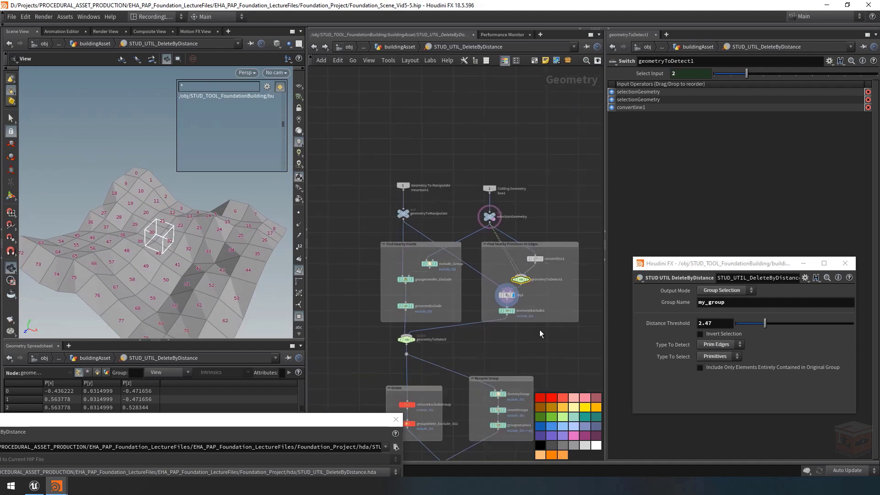
Make output0 the displayed node of the asset network.
{"action": "middle_click_drag", "start_coordinate": [519, 345], "coordinate": [534, 201]}
{"action": "scroll", "coordinate": [471, 415], "scroll_direction": "up", "scroll_amount": 4}
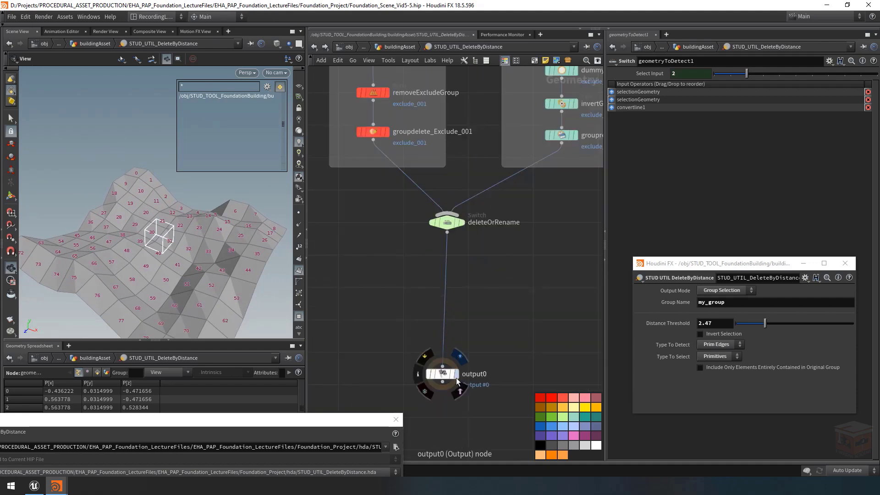
{"action": "left_click", "coordinate": [459, 356]}
{"action": "left_click", "coordinate": [442, 373]}
{"action": "scroll", "coordinate": [442, 371], "scroll_direction": "down", "scroll_amount": 5}
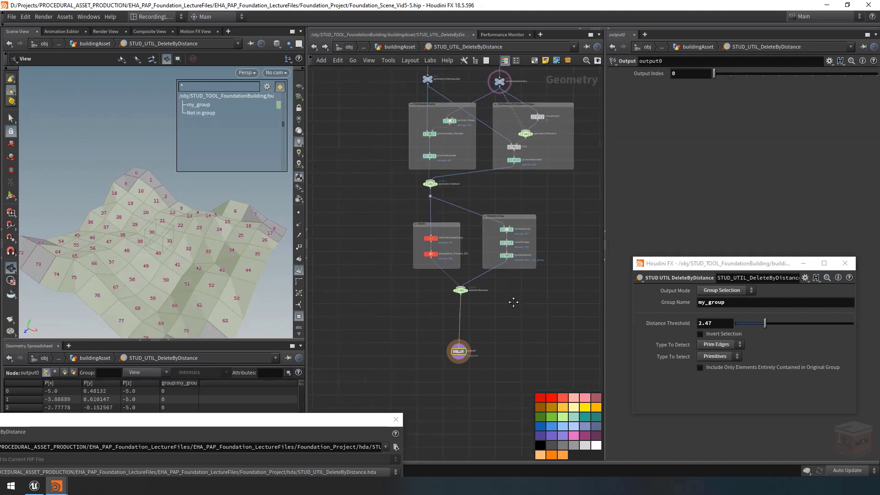
Return to the buildingAsset network, show box1's transform handles in the scene and widen the viewport.
{"action": "left_click", "coordinate": [399, 46]}
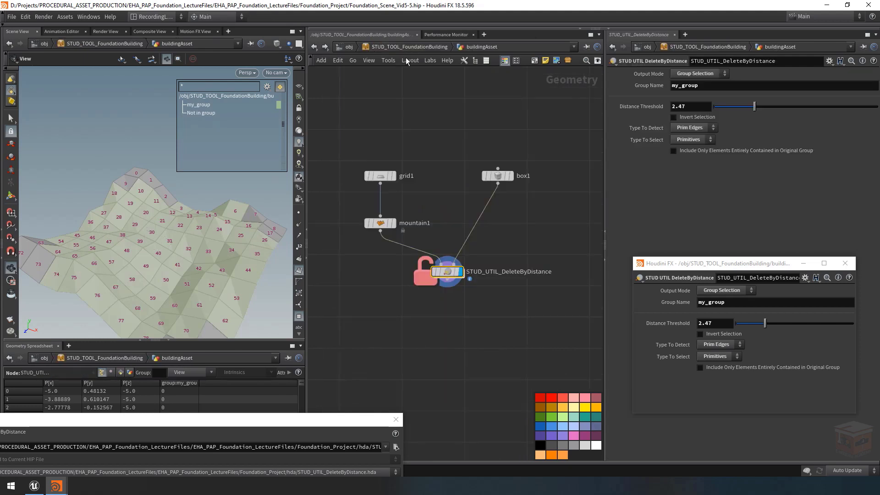
{"action": "left_click", "coordinate": [498, 176]}
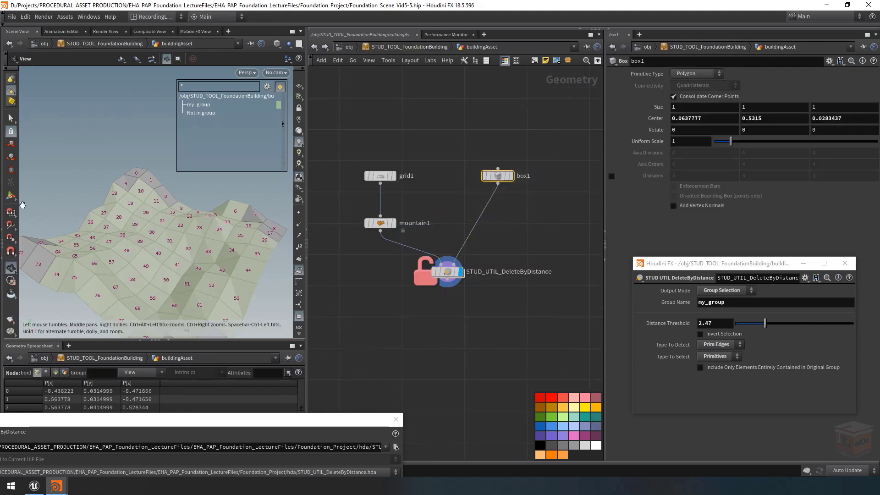
{"action": "left_click", "coordinate": [11, 195]}
{"action": "middle_click_drag", "start_coordinate": [221, 252], "coordinate": [220, 219], "text": "alt"}
{"action": "left_click", "coordinate": [507, 240]}
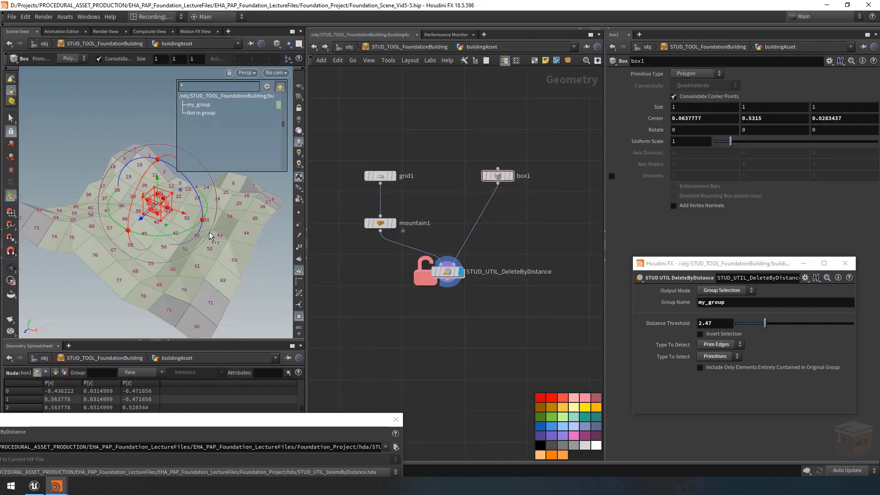
{"action": "left_click_drag", "start_coordinate": [190, 233], "coordinate": [71, 225], "text": "alt"}
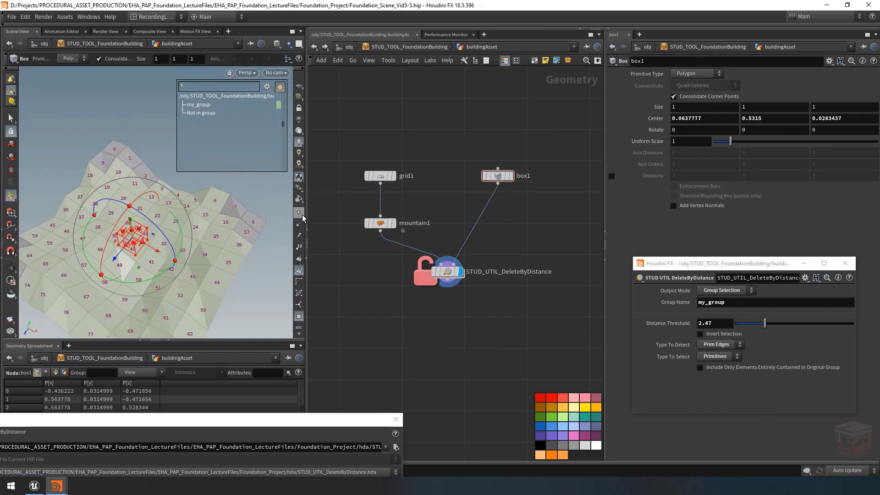
{"action": "left_click_drag", "start_coordinate": [305, 218], "coordinate": [421, 218]}
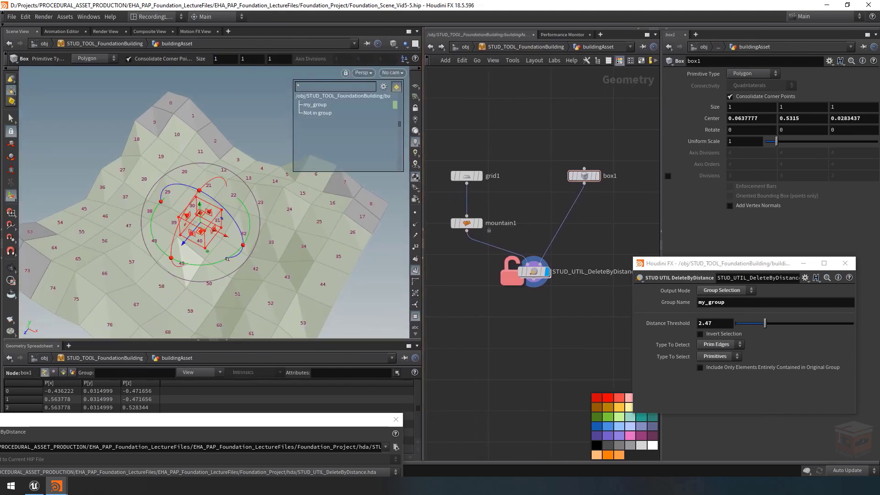
Enlarge box1 to about 10.4 by 5.7 by 5.66, raise its centre to about 3.84 and tilt it about 43 degrees around X.
{"action": "left_click_drag", "start_coordinate": [216, 235], "coordinate": [362, 306]}
{"action": "left_click_drag", "start_coordinate": [187, 216], "coordinate": [90, 164]}
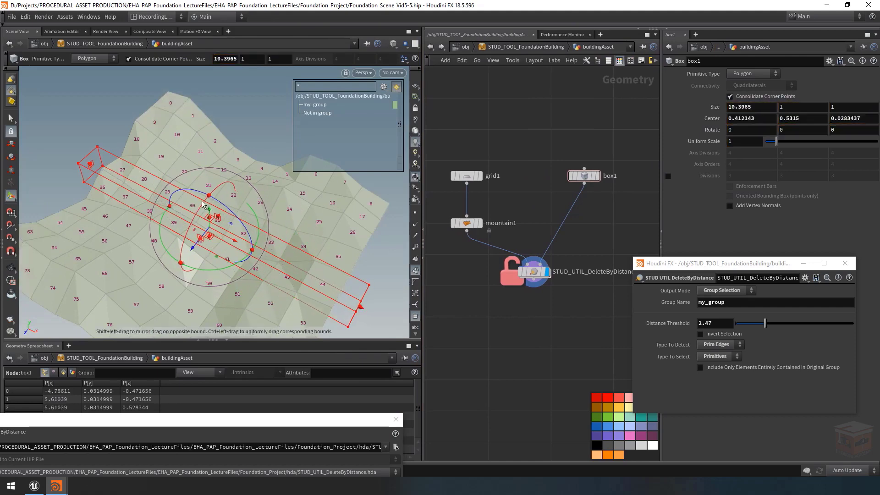
{"action": "left_click_drag", "start_coordinate": [221, 186], "coordinate": [197, 204]}
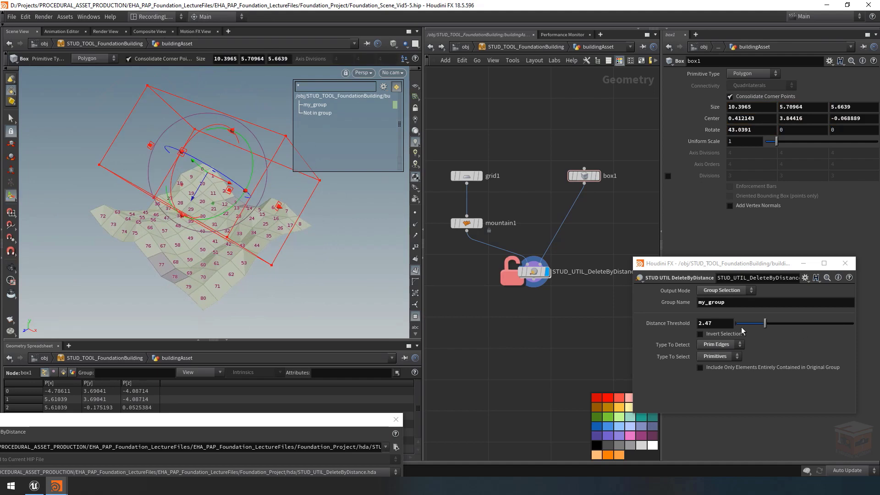
Try Distance Threshold values of 0.59 and 1.76 on STUD_UTIL_DeleteByDistance.
{"action": "left_click", "coordinate": [766, 322]}
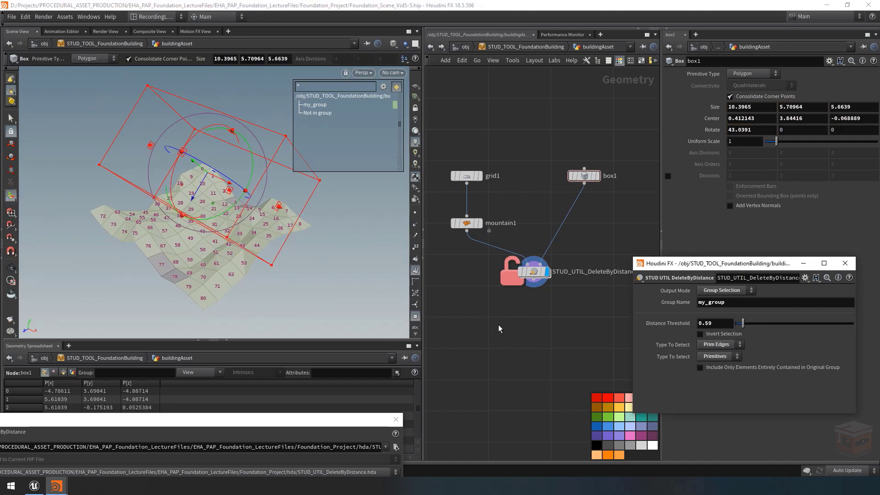
{"action": "left_click", "coordinate": [590, 273]}
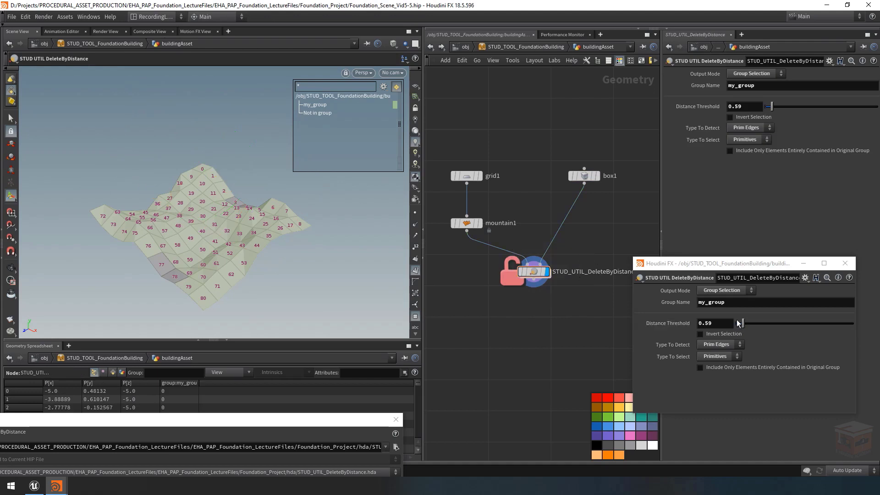
{"action": "left_click_drag", "start_coordinate": [738, 323], "coordinate": [758, 325]}
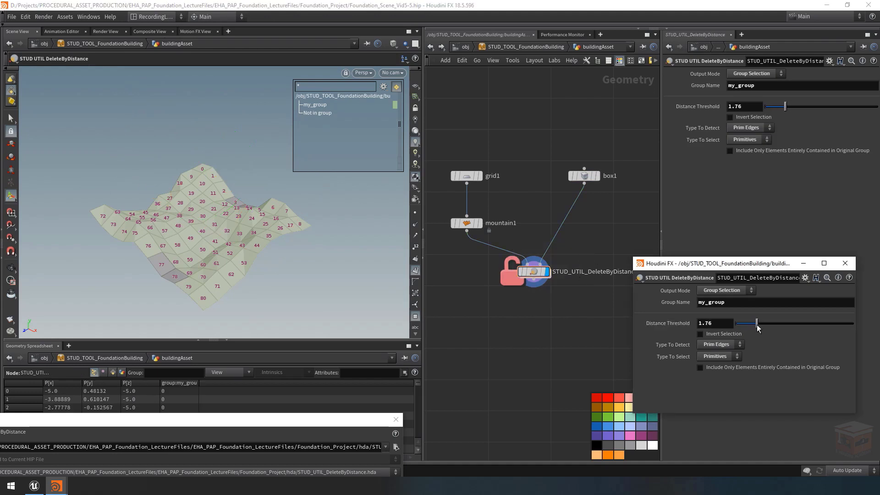
Link ray1's Max Distance inside the asset to the asset's Distance Threshold by copying the parameter and pasting a relative reference.
{"action": "right_click", "coordinate": [661, 324]}
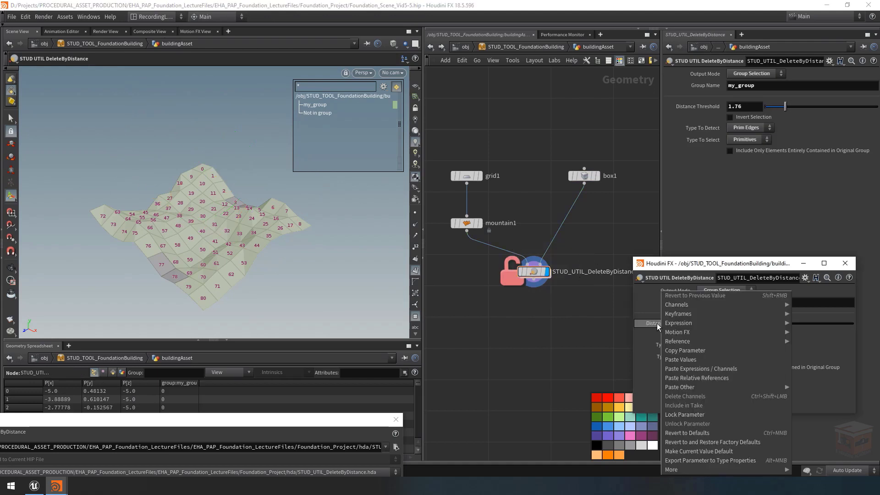
{"action": "left_click", "coordinate": [684, 350]}
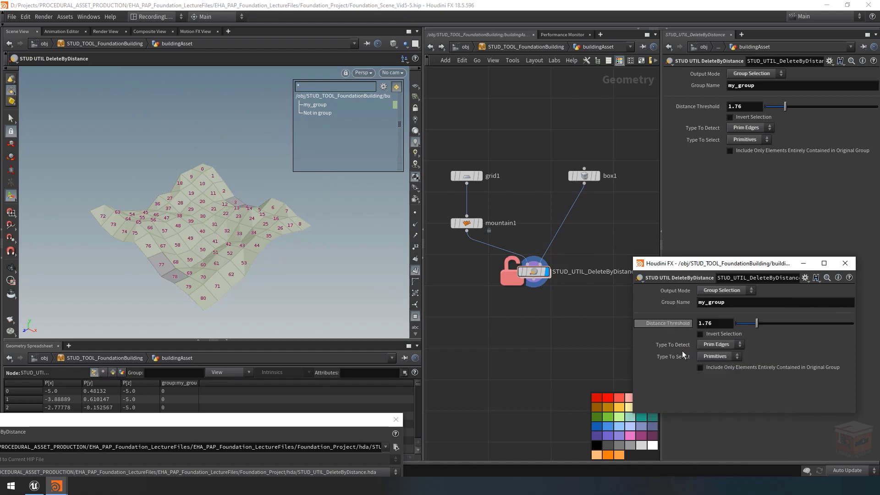
{"action": "double_click", "coordinate": [532, 280]}
{"action": "scroll", "coordinate": [522, 257], "scroll_direction": "up", "scroll_amount": 3}
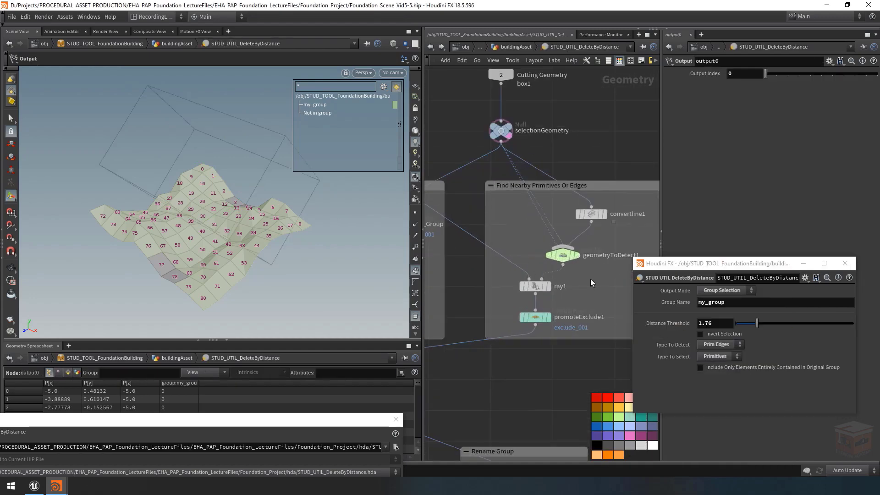
{"action": "left_click", "coordinate": [535, 286]}
{"action": "middle_click_drag", "start_coordinate": [601, 299], "coordinate": [579, 297]}
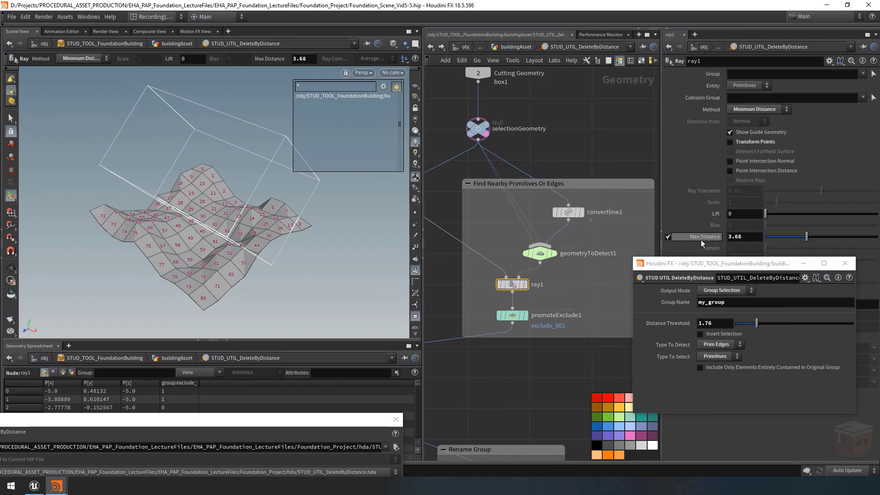
{"action": "left_click_drag", "start_coordinate": [721, 267], "coordinate": [595, 372]}
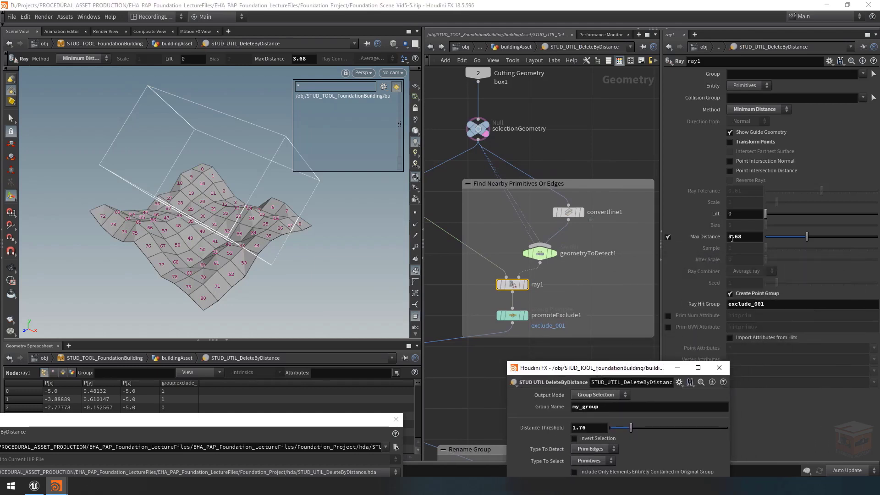
{"action": "right_click", "coordinate": [704, 235]}
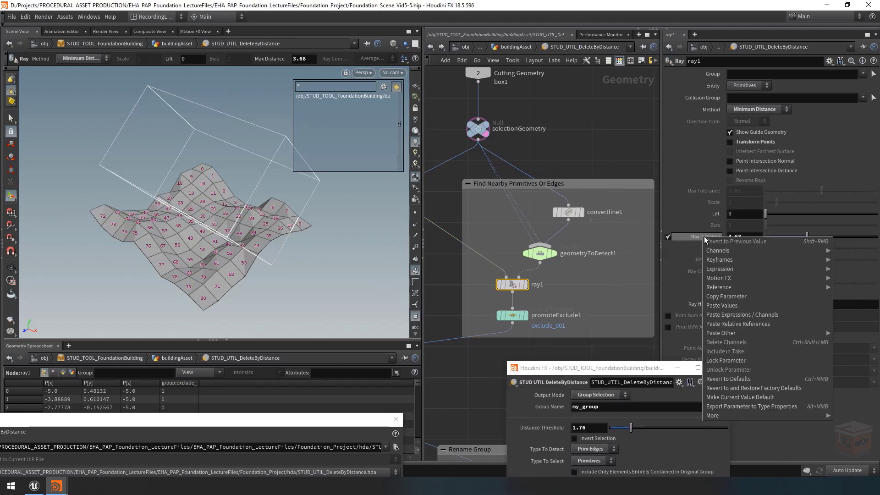
{"action": "left_click", "coordinate": [739, 324]}
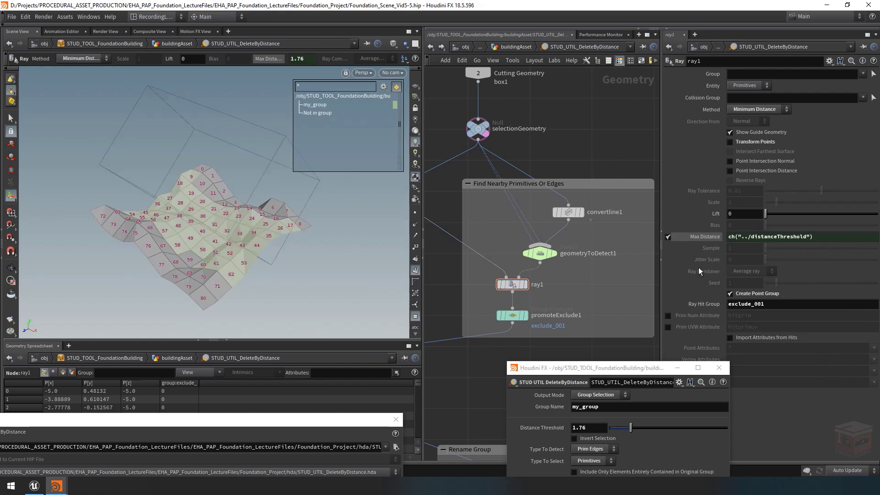
Return to the buildingAsset network, select box1 and set the asset's Distance Threshold to 1.61.
{"action": "left_click_drag", "start_coordinate": [643, 369], "coordinate": [756, 296]}
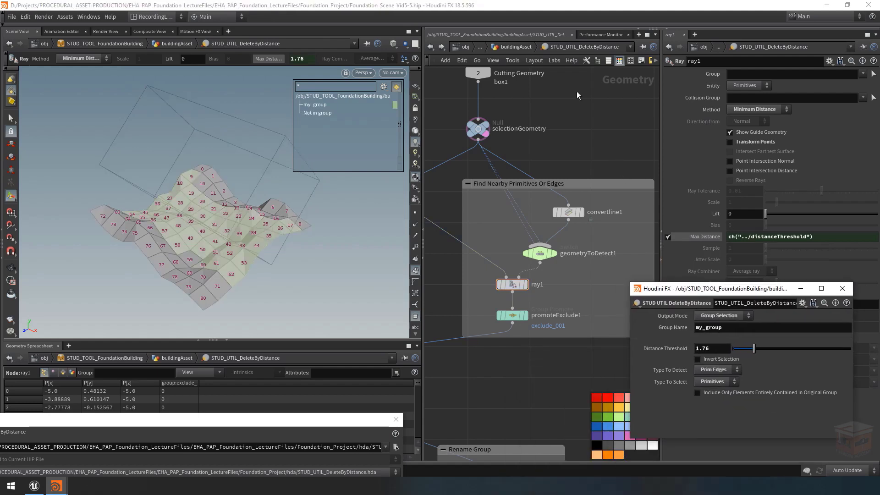
{"action": "left_click", "coordinate": [517, 47]}
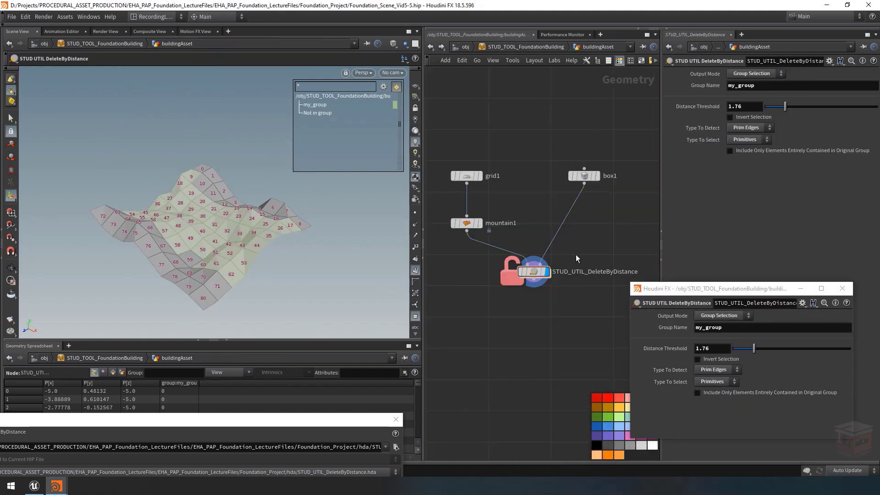
{"action": "left_click", "coordinate": [583, 176]}
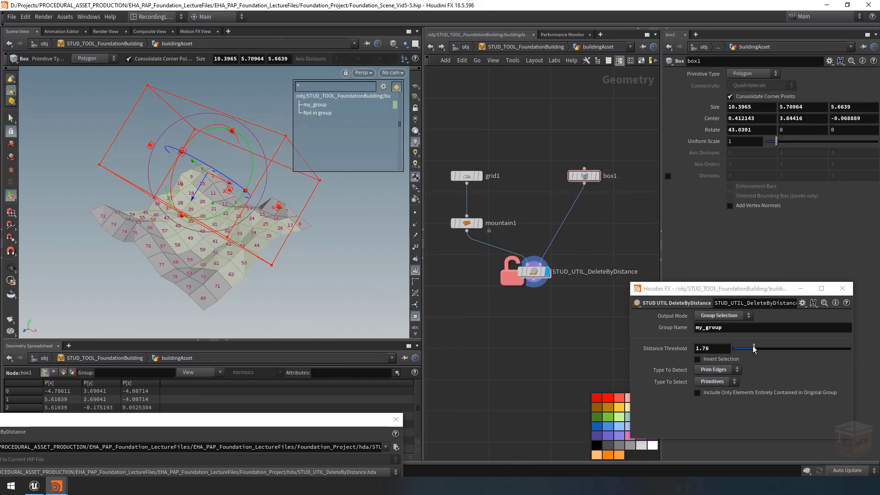
{"action": "left_click_drag", "start_coordinate": [753, 349], "coordinate": [753, 344]}
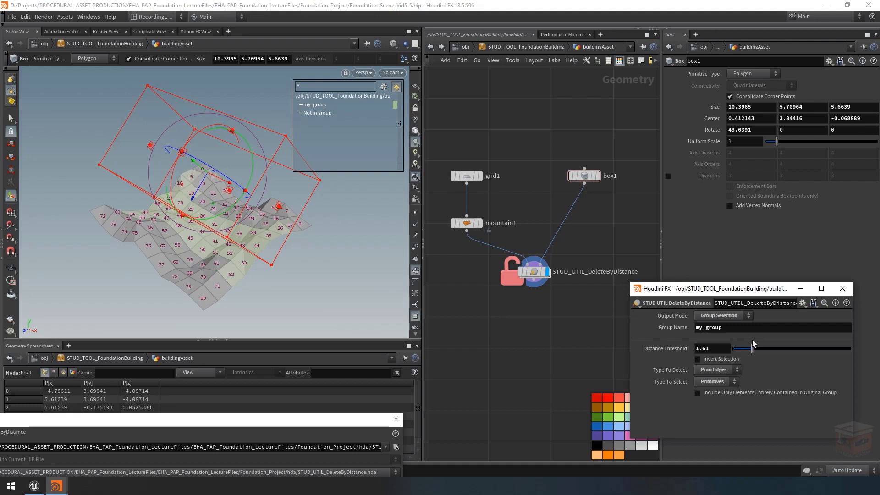
Stretch box1 along X to about 14.7 so that one end extends beyond the terrain.
{"action": "left_click_drag", "start_coordinate": [268, 243], "coordinate": [218, 236], "text": "alt"}
{"action": "middle_click_drag", "start_coordinate": [218, 236], "coordinate": [204, 224], "text": "alt"}
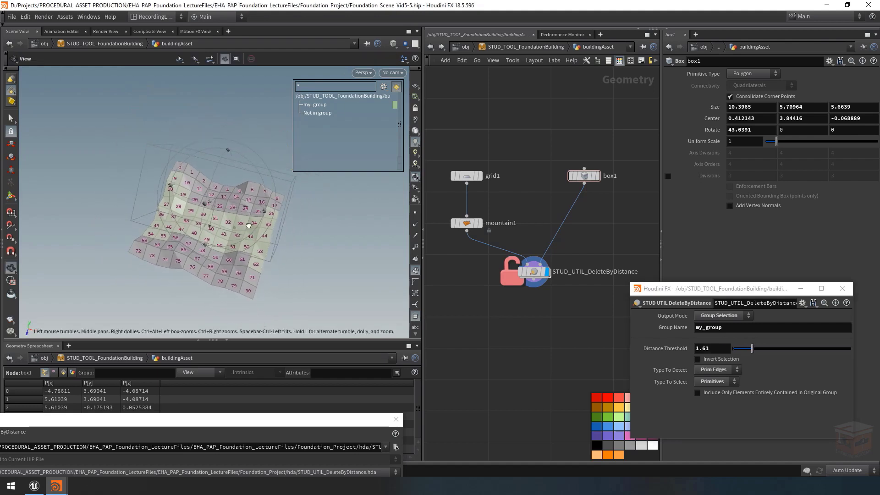
{"action": "left_click_drag", "start_coordinate": [289, 220], "coordinate": [352, 236]}
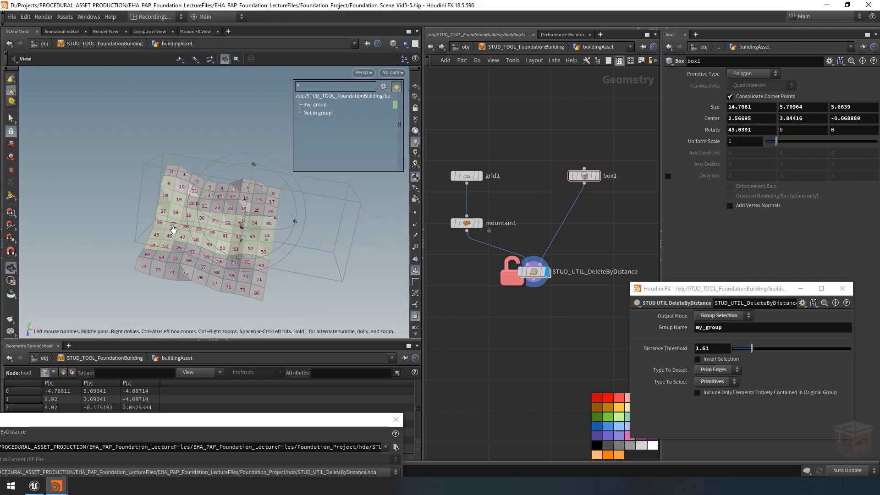
Try Type To Detect set to Primitives and inspect the selected terrain faces around the box from several angles.
{"action": "left_click_drag", "start_coordinate": [172, 232], "coordinate": [140, 204], "text": "alt"}
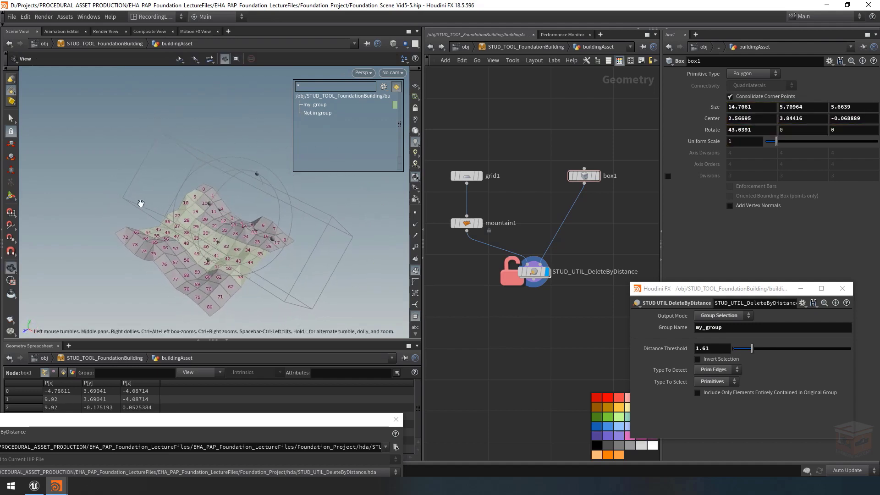
{"action": "left_click", "coordinate": [718, 371]}
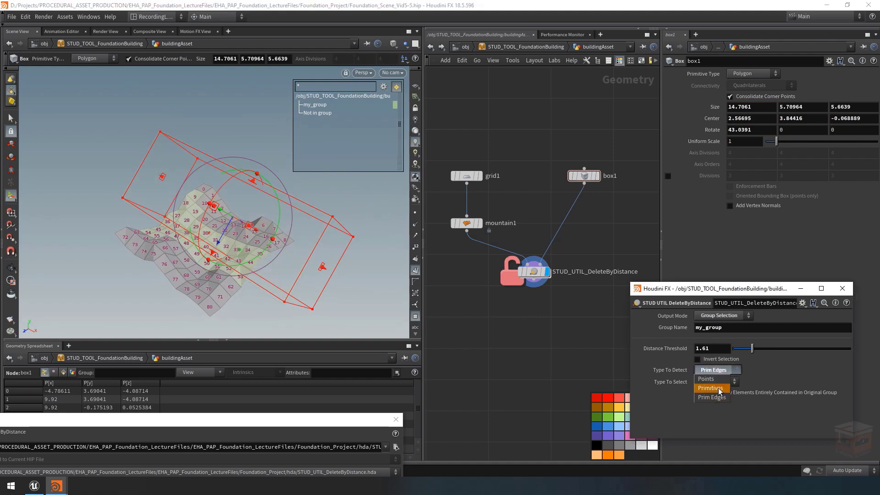
{"action": "left_click", "coordinate": [710, 388]}
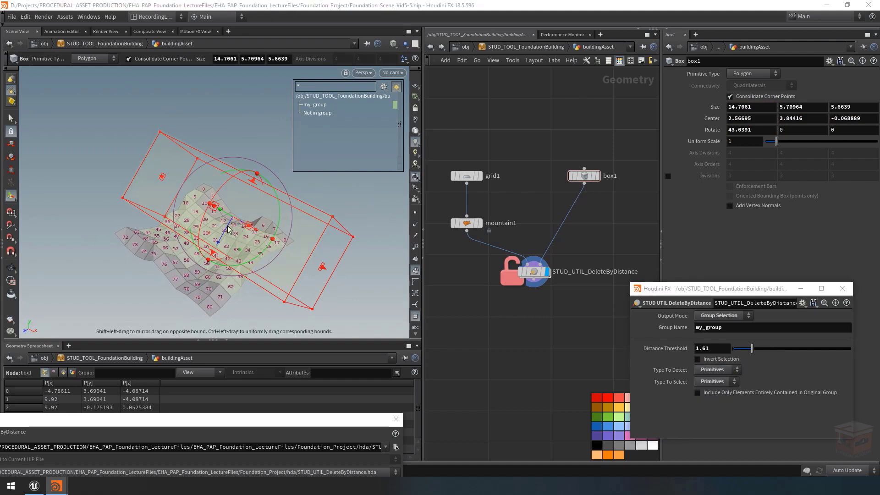
{"action": "left_click_drag", "start_coordinate": [242, 304], "coordinate": [201, 271], "text": "alt"}
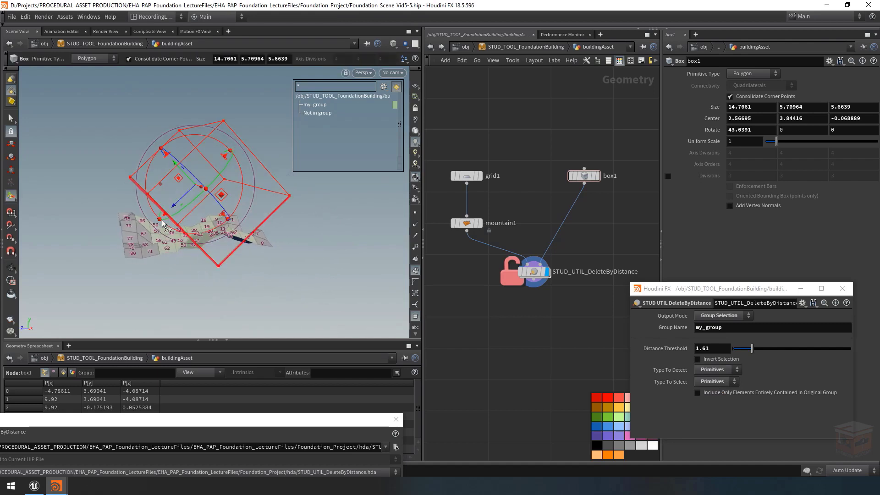
{"action": "left_click_drag", "start_coordinate": [167, 218], "coordinate": [202, 250], "text": "alt"}
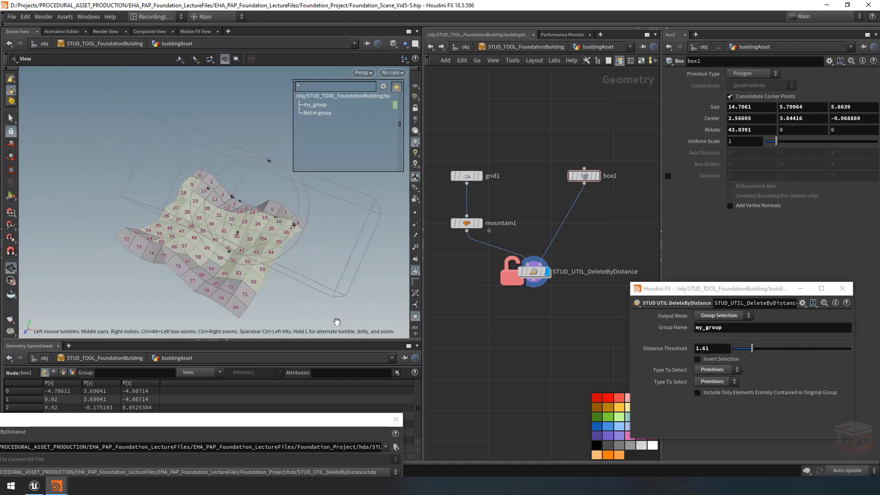
Set Type To Detect to Points and inspect the selected terrain faces near the box.
{"action": "left_click", "coordinate": [716, 374]}
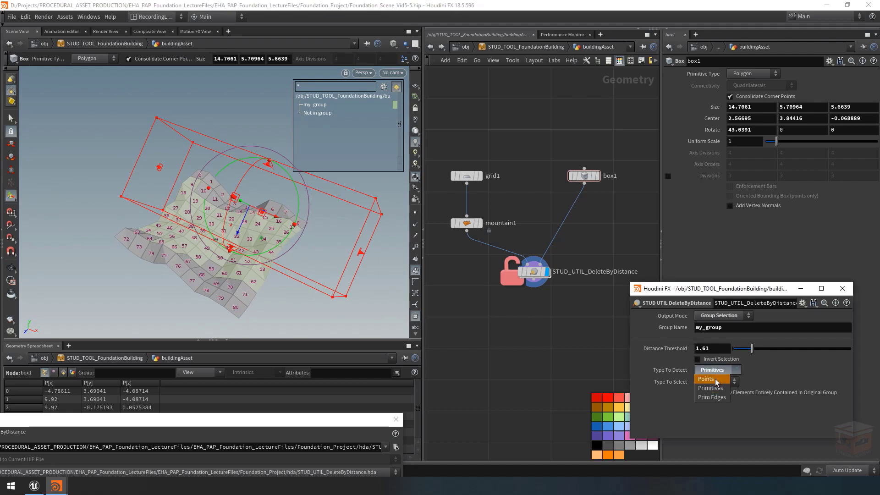
{"action": "left_click", "coordinate": [716, 384]}
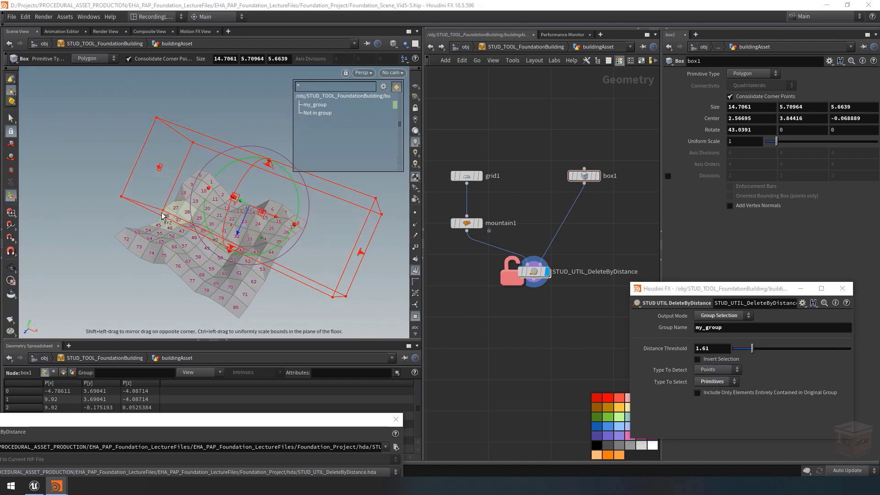
{"action": "left_click_drag", "start_coordinate": [89, 240], "coordinate": [86, 212], "text": "alt"}
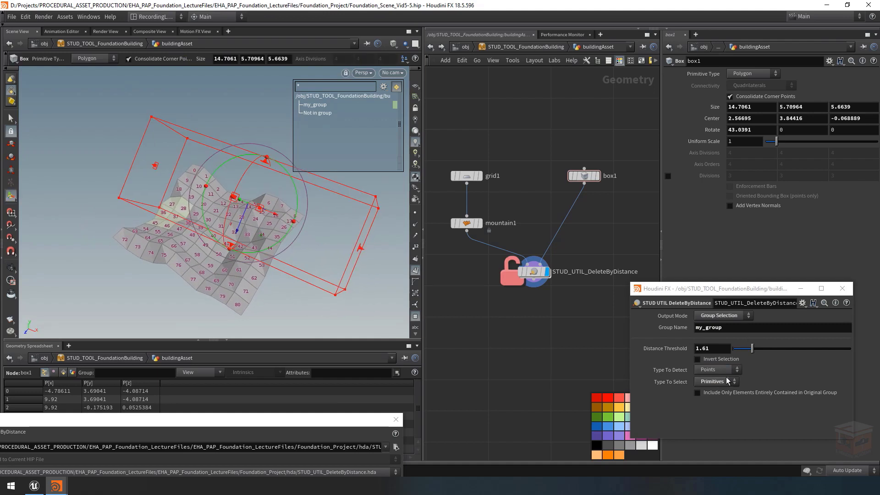
Try the Delete Selection output mode and return Output Mode to Group Selection.
{"action": "left_click", "coordinate": [722, 317]}
{"action": "left_click", "coordinate": [720, 324]}
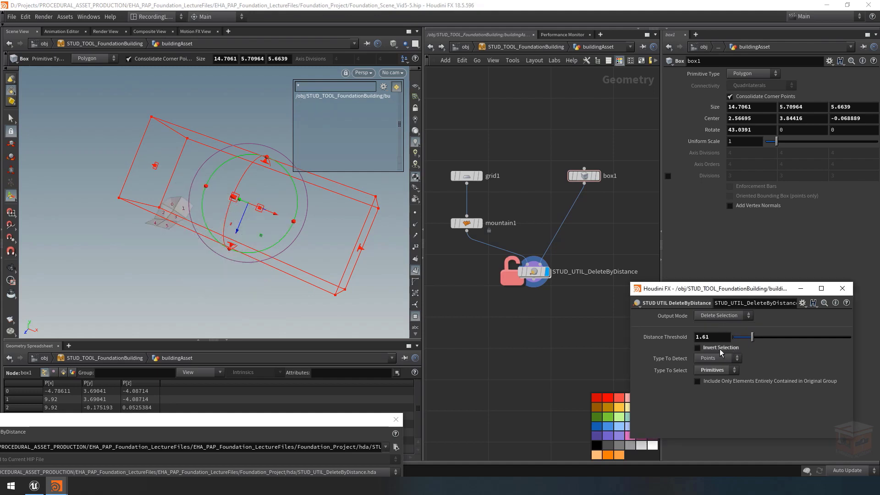
{"action": "left_click", "coordinate": [725, 318]}
{"action": "left_click", "coordinate": [718, 335]}
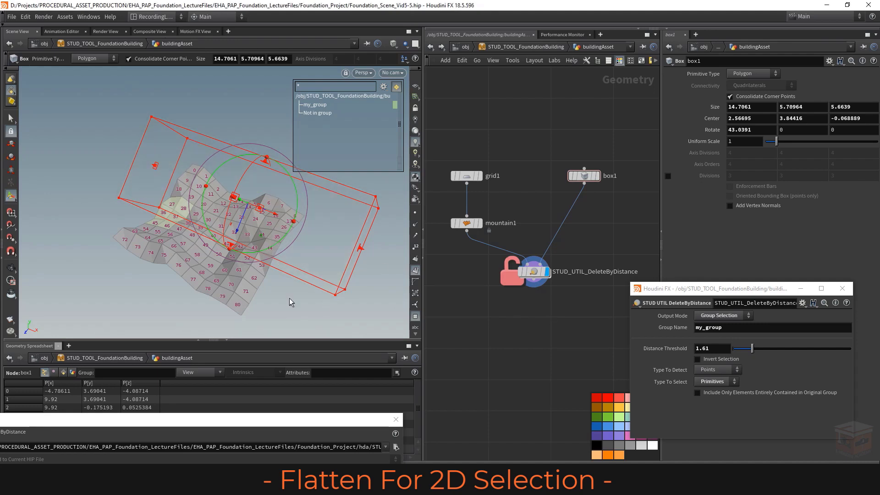
{"action": "key", "text": "Escape"}
{"action": "left_click_drag", "start_coordinate": [270, 252], "coordinate": [291, 270]}
{"action": "key", "text": "Return"}
{"action": "key", "text": "Escape"}
{"action": "key", "text": "Return"}
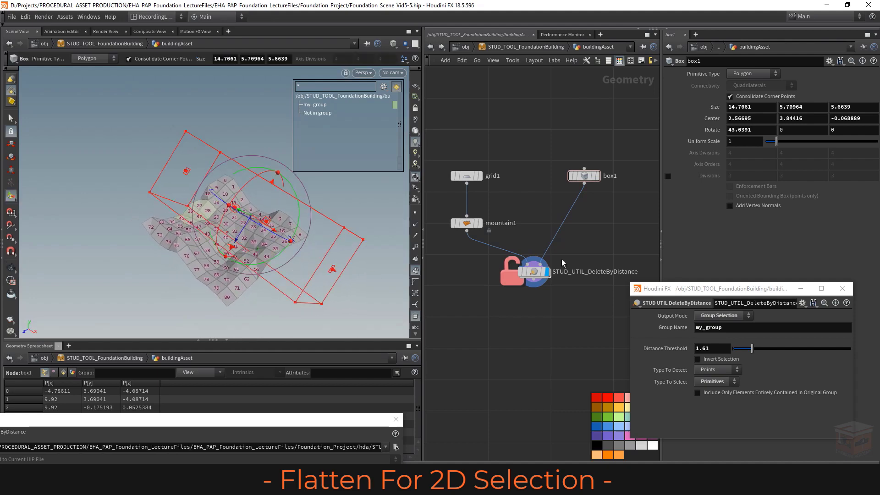
Enter the STUD_UTIL_DeleteByDistance network, display the geometryToManipulate null and select the selectionGeometry null.
{"action": "double_click", "coordinate": [534, 280]}
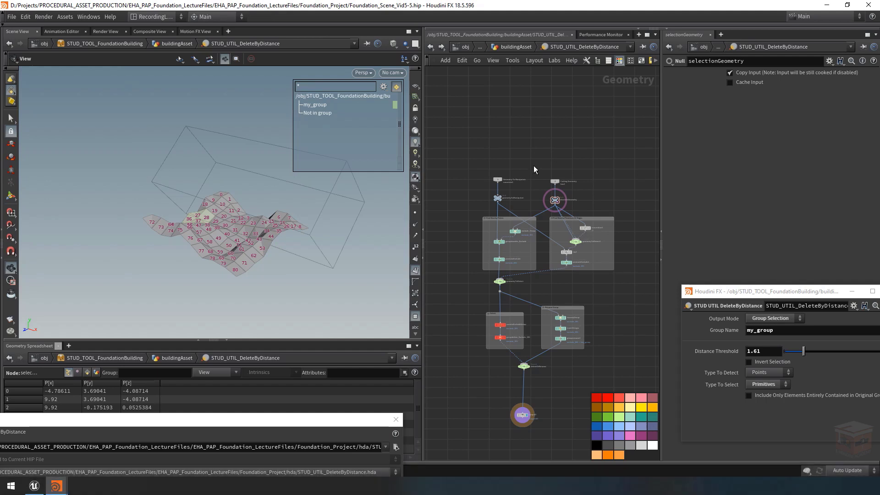
{"action": "scroll", "coordinate": [507, 193], "scroll_direction": "up", "scroll_amount": 4}
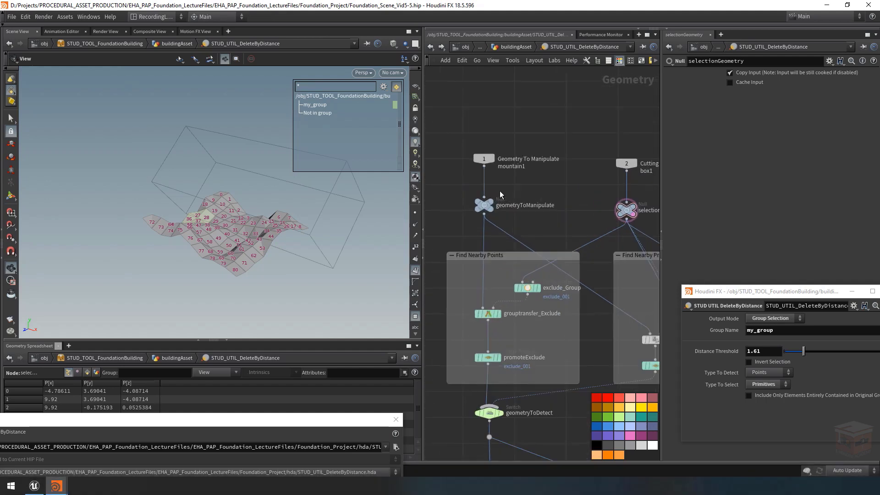
{"action": "left_click", "coordinate": [493, 205]}
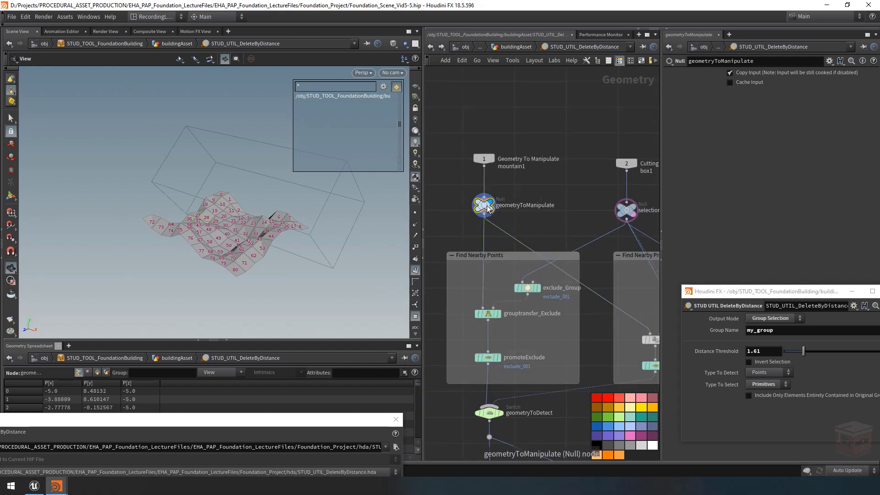
{"action": "scroll", "coordinate": [607, 188], "scroll_direction": "down", "scroll_amount": 3}
{"action": "left_click", "coordinate": [545, 206]}
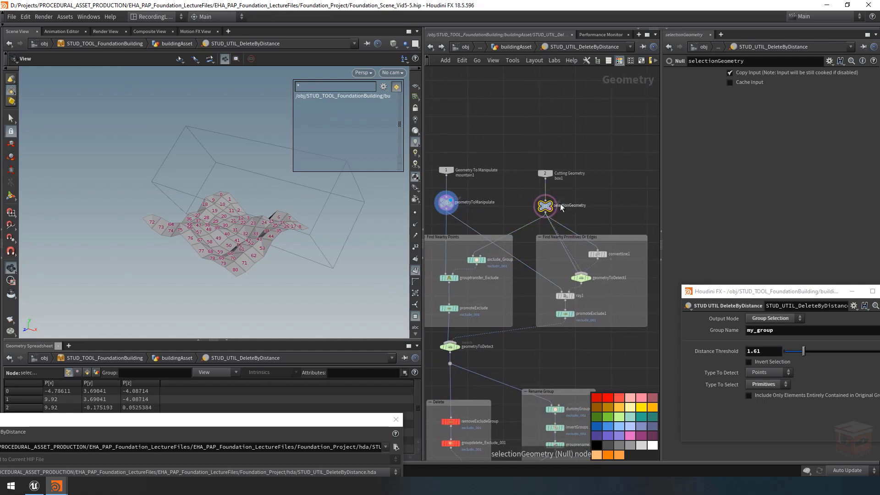
Move the two inputs and their nulls higher to free space above the Find Nearby network boxes.
{"action": "scroll", "coordinate": [593, 186], "scroll_direction": "down", "scroll_amount": 3}
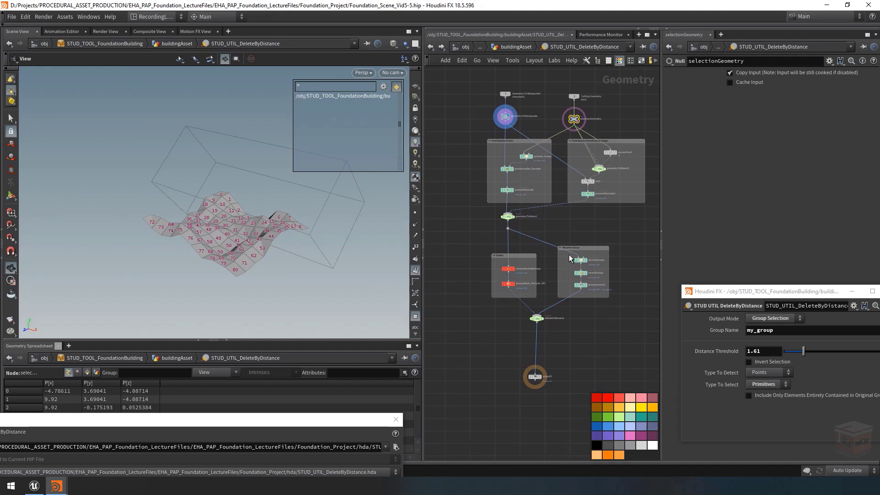
{"action": "middle_click_drag", "start_coordinate": [582, 349], "coordinate": [567, 318]}
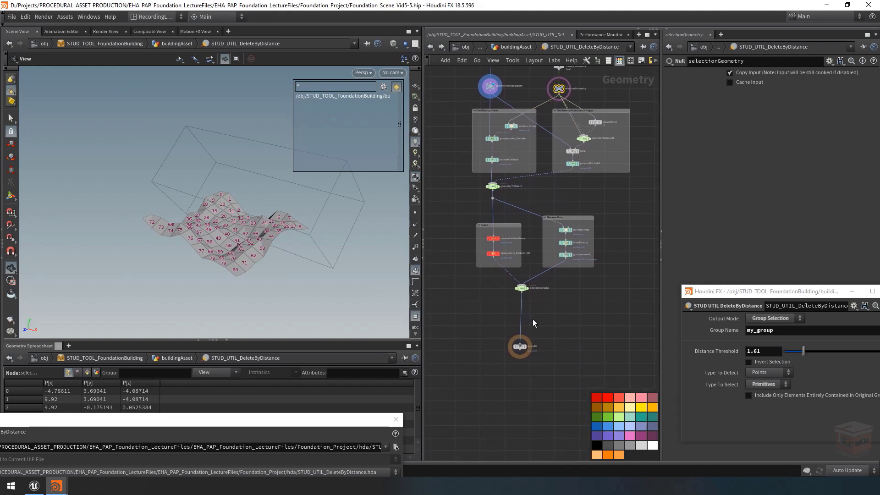
{"action": "scroll", "coordinate": [557, 326], "scroll_direction": "down", "scroll_amount": 1}
{"action": "middle_click_drag", "start_coordinate": [589, 284], "coordinate": [603, 382]}
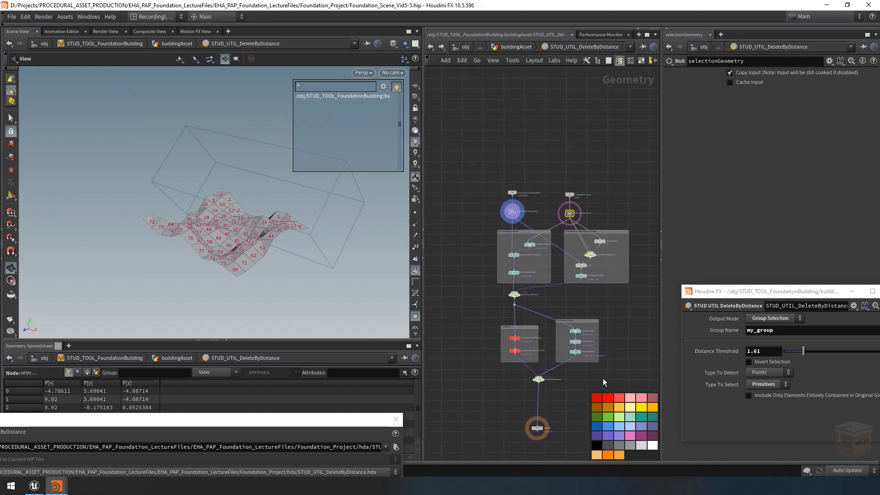
{"action": "left_click_drag", "start_coordinate": [509, 219], "coordinate": [518, 169]}
{"action": "left_click", "coordinate": [532, 175]}
{"action": "middle_click_drag", "start_coordinate": [532, 176], "coordinate": [534, 204]}
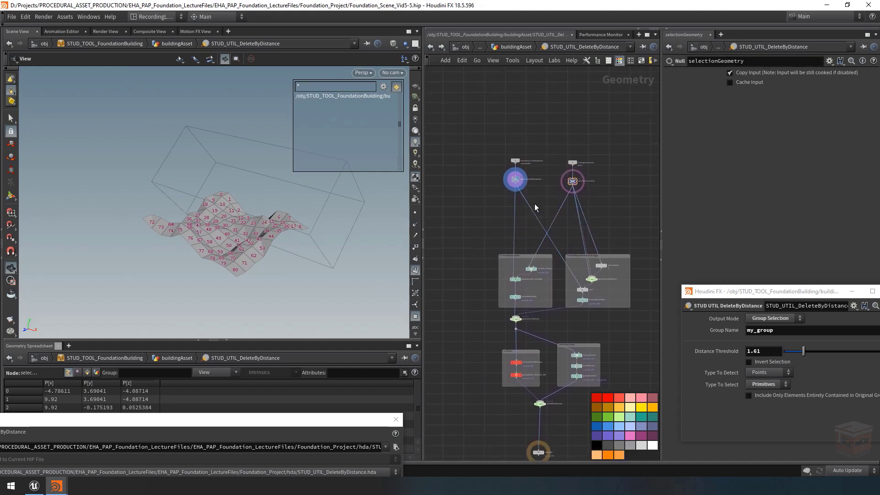
{"action": "scroll", "coordinate": [534, 204], "scroll_direction": "up", "scroll_amount": 2}
{"action": "scroll", "coordinate": [527, 250], "scroll_direction": "up", "scroll_amount": 3}
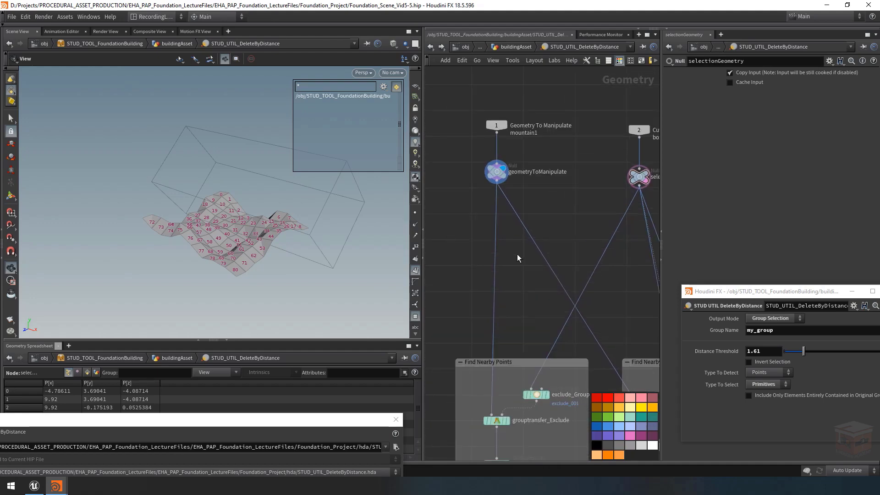
Add an Attribute Wrangle below geometryToManipulate and name it store_Elev_001.
{"action": "key", "text": "Tab"}
{"action": "type", "text": "attribwr"}
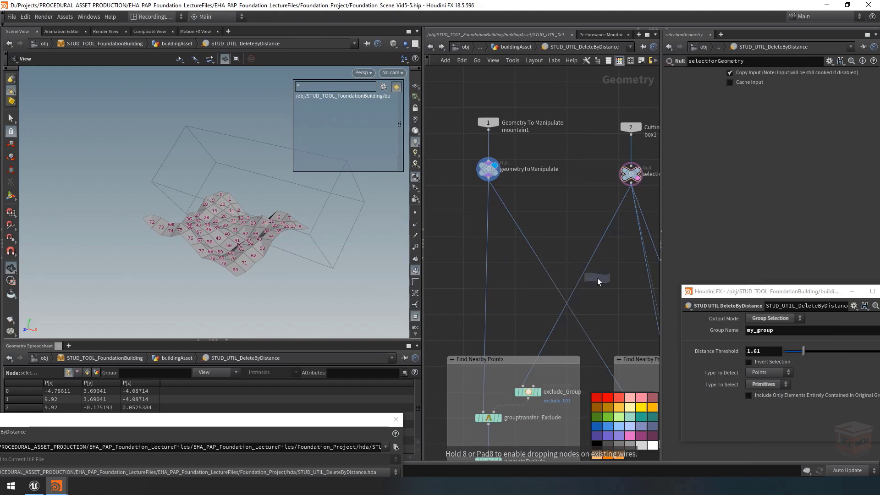
{"action": "left_click", "coordinate": [534, 215]}
{"action": "double_click", "coordinate": [573, 207]}
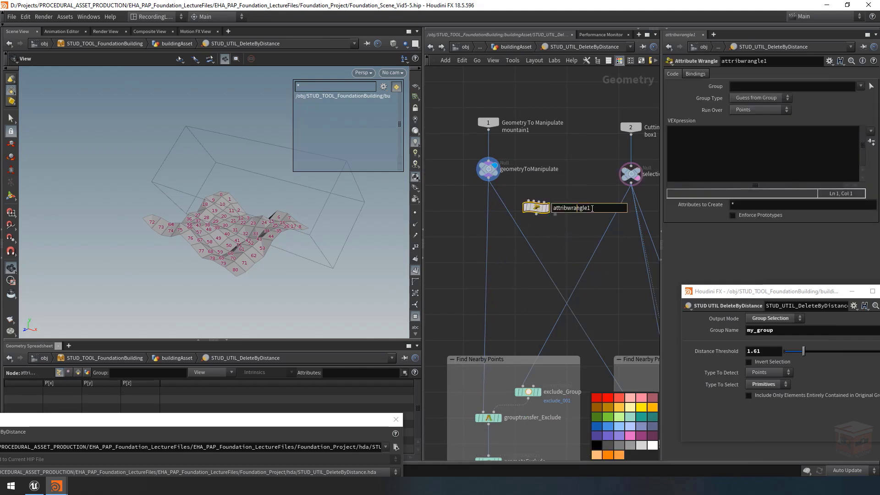
{"action": "type", "text": "s"}
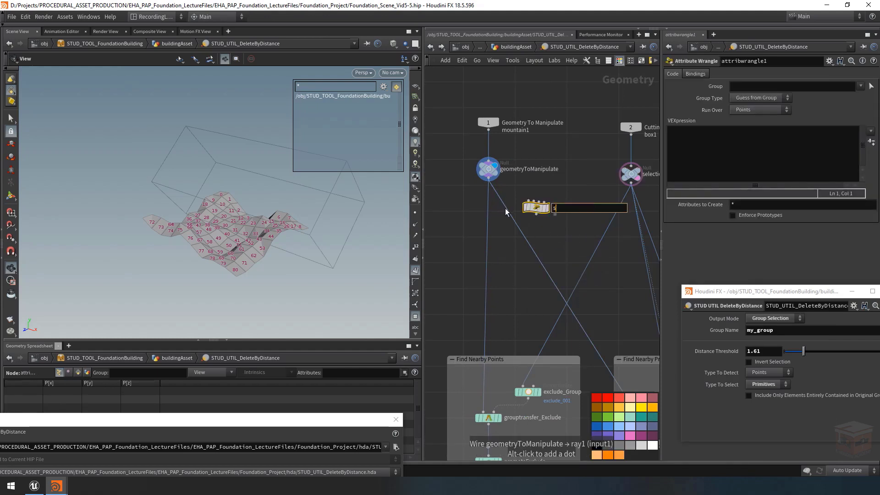
{"action": "type", "text": "toreElev_0"}
{"action": "type", "text": "01"}
{"action": "type", "text": "_"}
{"action": "key", "text": "End"}
{"action": "key", "text": "Return"}
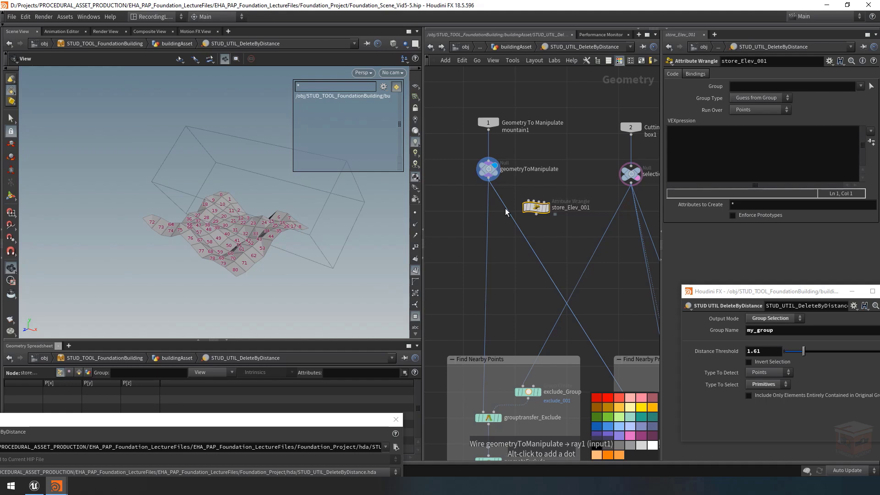
Wire store_Elev_001 between geometryToManipulate and the two branches it feeds, placing it slightly off the main wire.
{"action": "mouse_move", "coordinate": [471, 210]}
{"action": "left_mouse_down"}
{"action": "mouse_move", "coordinate": [515, 228]}
{"action": "mouse_move", "coordinate": [536, 214]}
{"action": "mouse_move", "coordinate": [507, 229]}
{"action": "mouse_move", "coordinate": [489, 179]}
{"action": "left_mouse_up"}
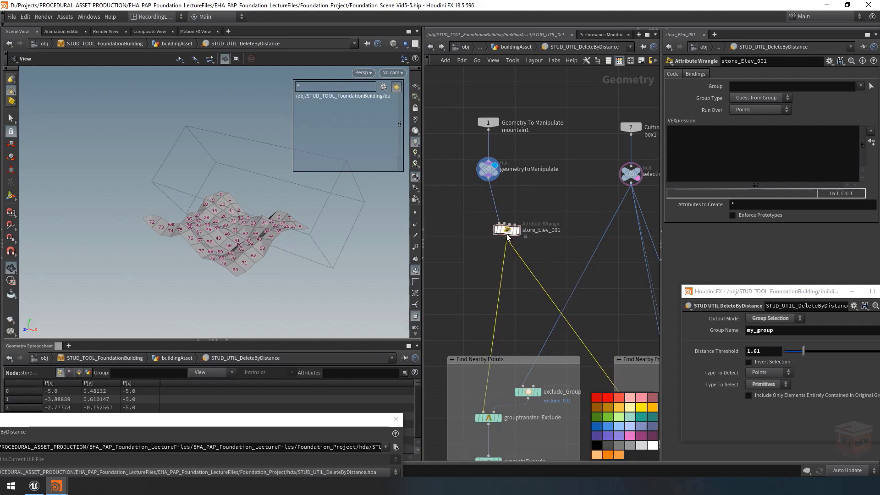
{"action": "left_click_drag", "start_coordinate": [507, 232], "coordinate": [518, 229]}
{"action": "left_click", "coordinate": [485, 257]}
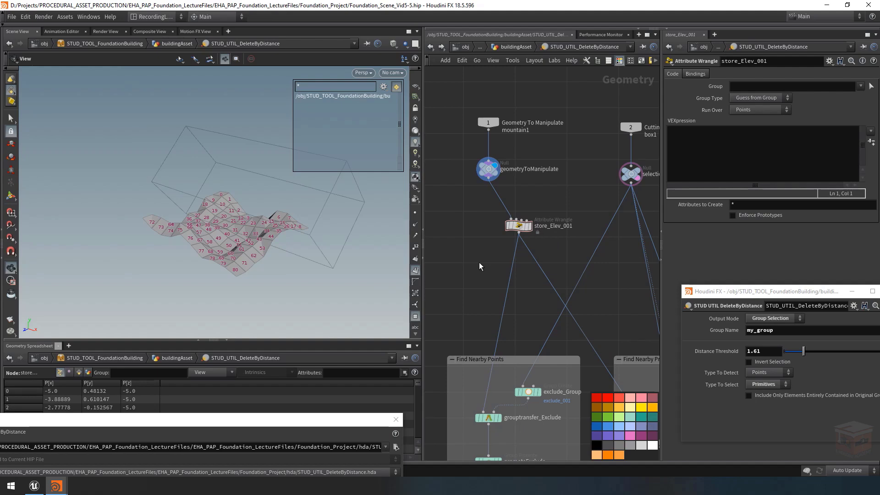
Add a Switch with geometryToManipulate as first input and store_Elev_001 as second, feeding both detection branches.
{"action": "key", "text": "Tab"}
{"action": "type", "text": "swit"}
{"action": "key", "text": "Return"}
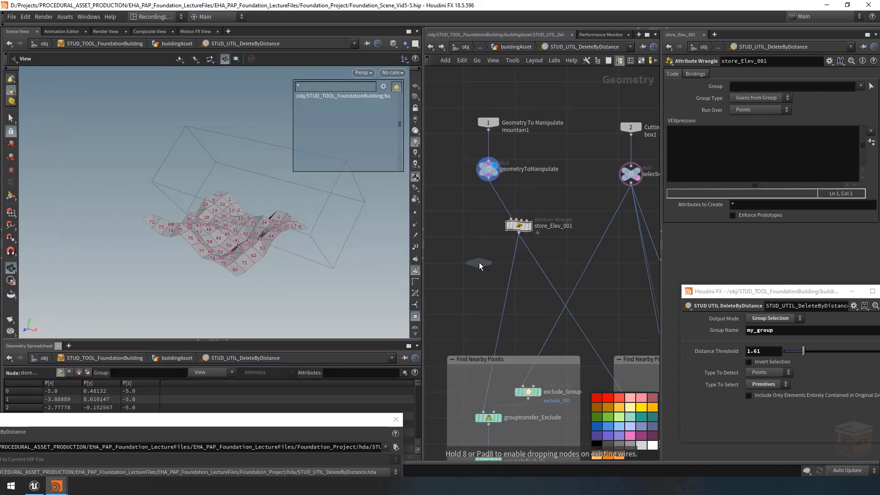
{"action": "left_click", "coordinate": [481, 249]}
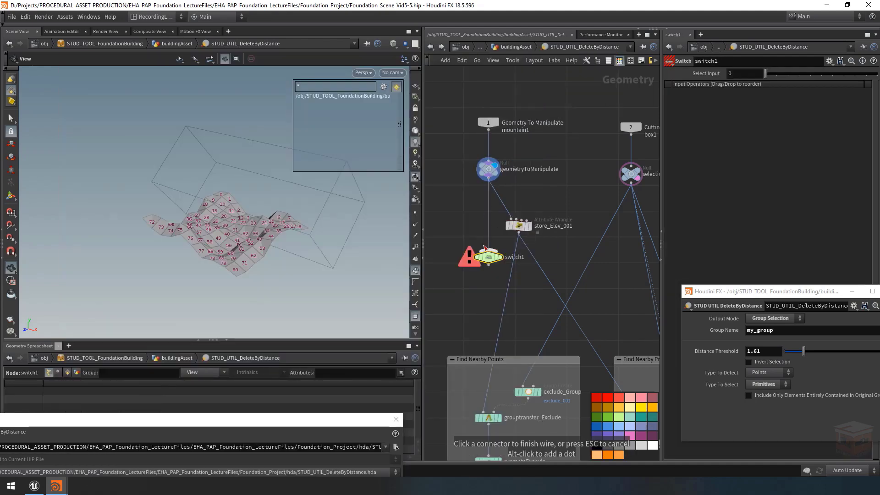
{"action": "mouse_move", "coordinate": [488, 250]}
{"action": "left_mouse_down"}
{"action": "mouse_move", "coordinate": [518, 233]}
{"action": "mouse_move", "coordinate": [512, 278]}
{"action": "mouse_move", "coordinate": [487, 264]}
{"action": "left_mouse_up"}
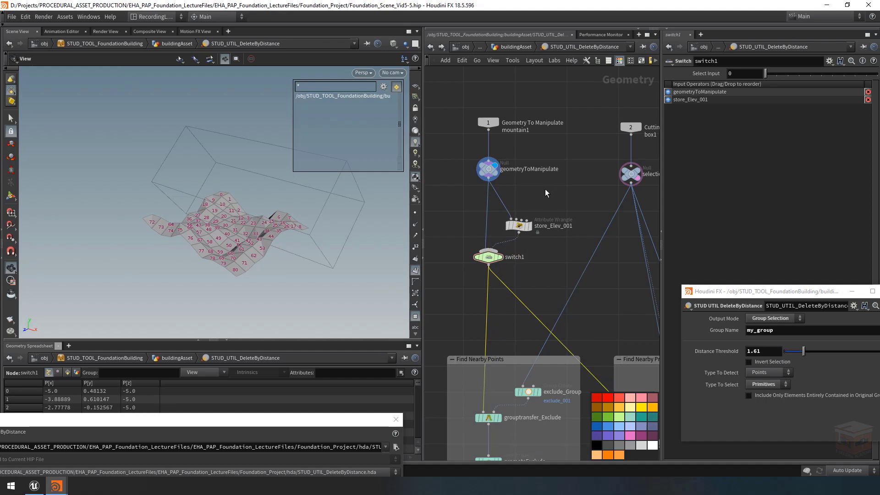
Rename the new switch to flattenSwitch and shift it slightly upward together with store_Elev_001.
{"action": "double_click", "coordinate": [523, 258]}
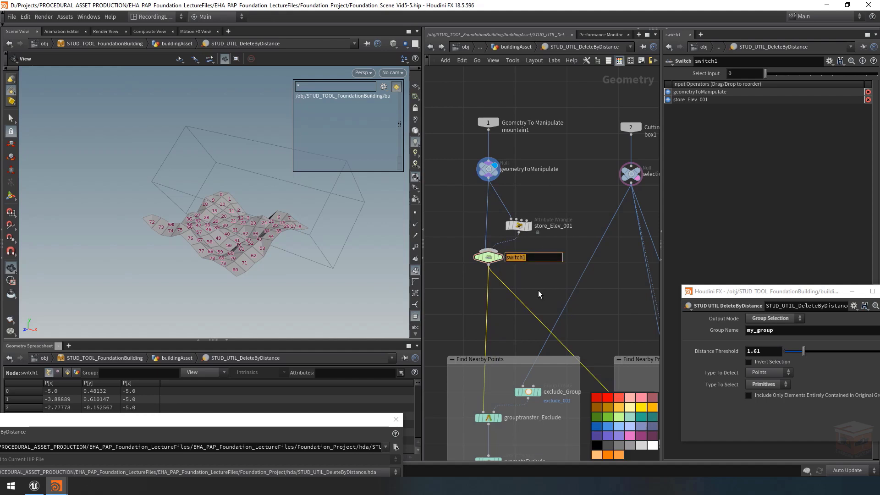
{"action": "type", "text": "flattenSwitch"}
{"action": "key", "text": "Return"}
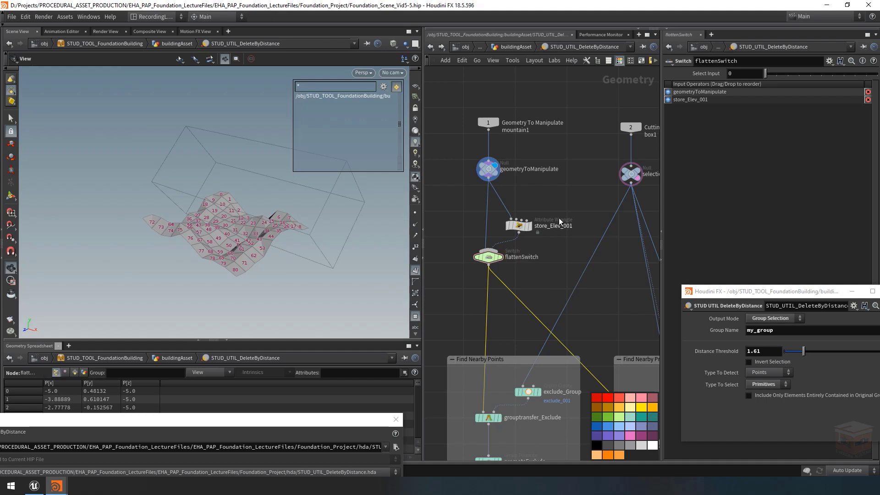
{"action": "left_click_drag", "start_coordinate": [563, 197], "coordinate": [466, 275]}
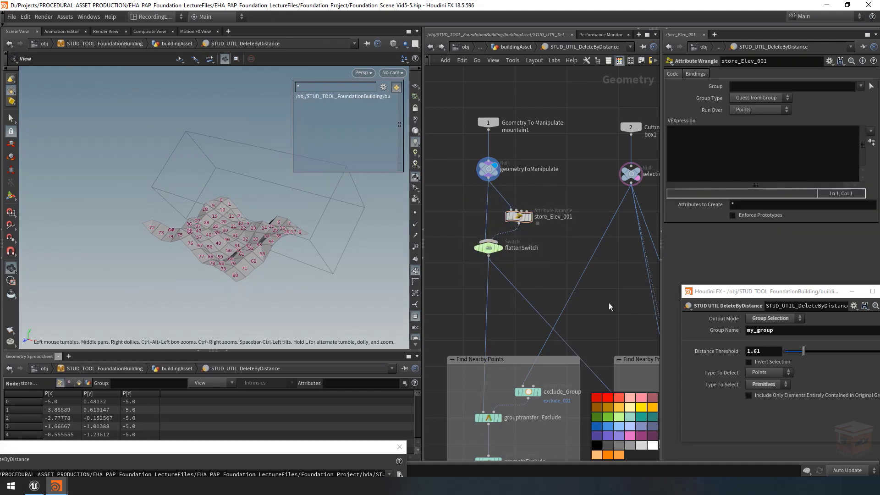
Close the asset's type properties window and sort the geometry spreadsheet of store_Elev_001 by P[y].
{"action": "left_click_drag", "start_coordinate": [341, 449], "coordinate": [357, 327]}
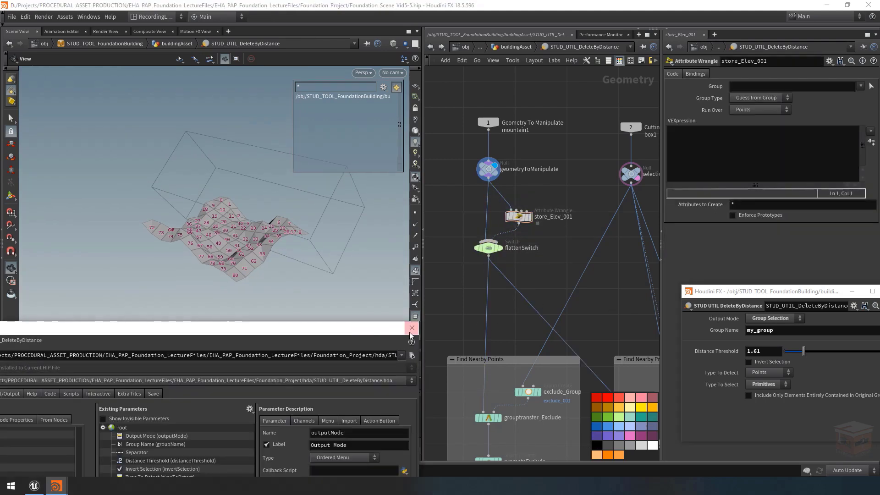
{"action": "left_click", "coordinate": [412, 327]}
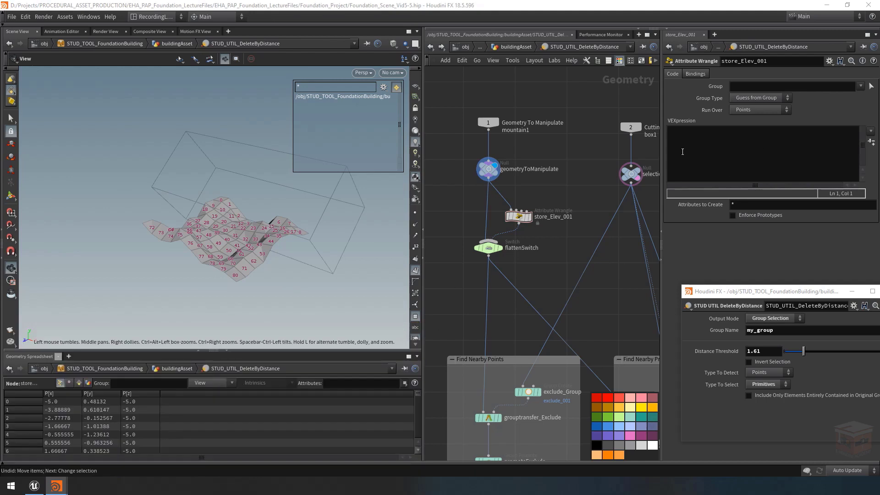
{"action": "left_click", "coordinate": [98, 394]}
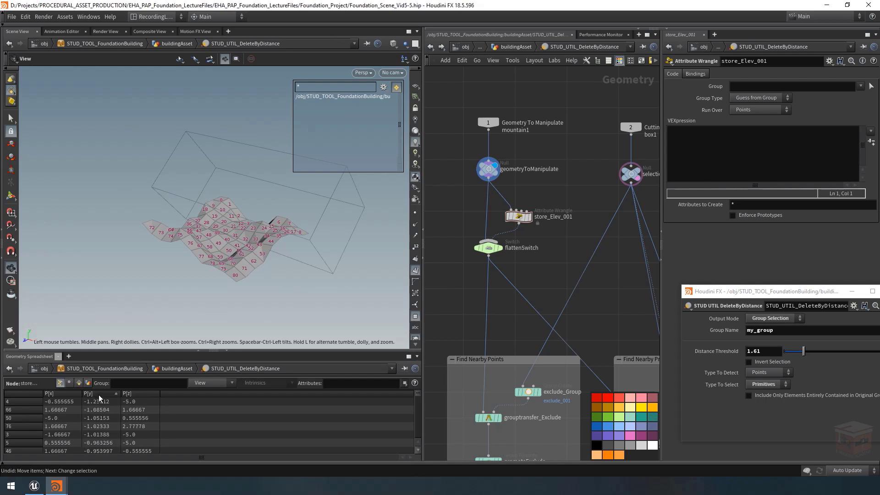
{"action": "left_click", "coordinate": [715, 150]}
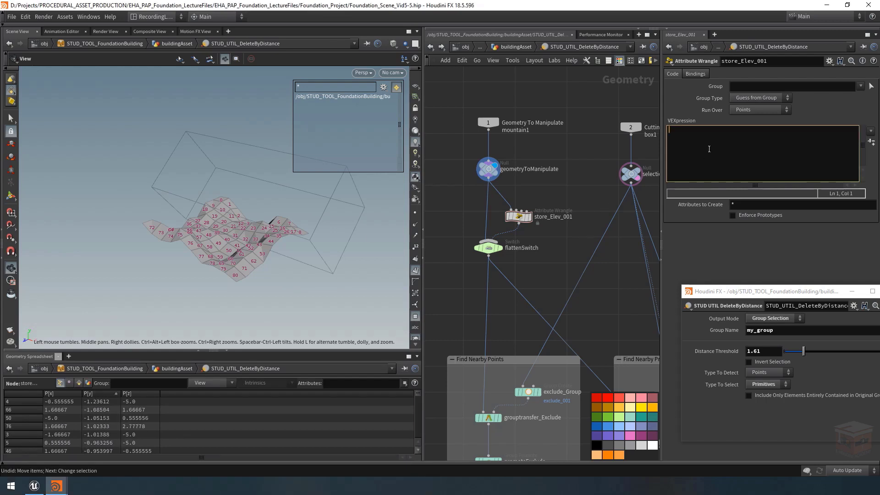
{"action": "type", "text": "f@elev"}
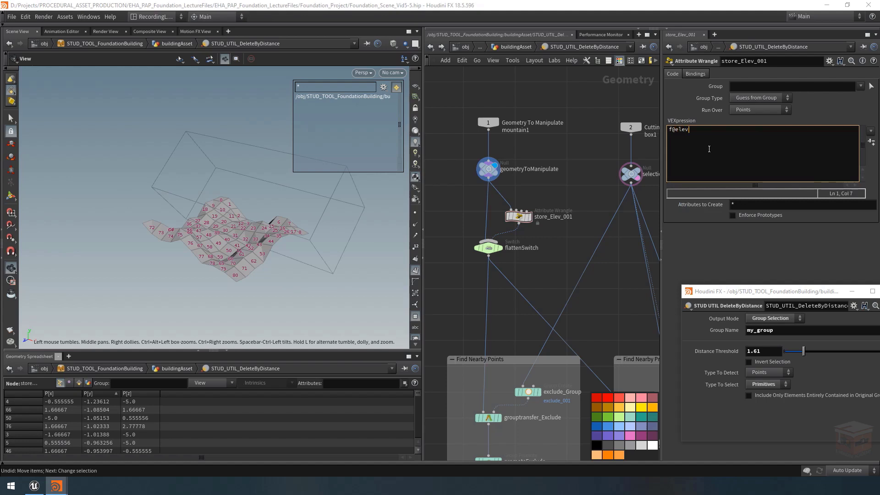
{"action": "type", "text": "_001 = v@P.y;"}
{"action": "left_click", "coordinate": [554, 265]}
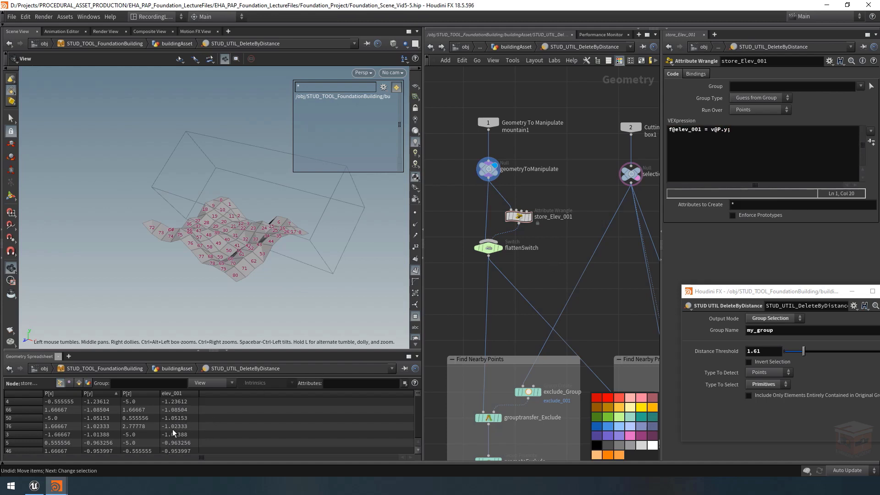
{"action": "left_click", "coordinate": [742, 136]}
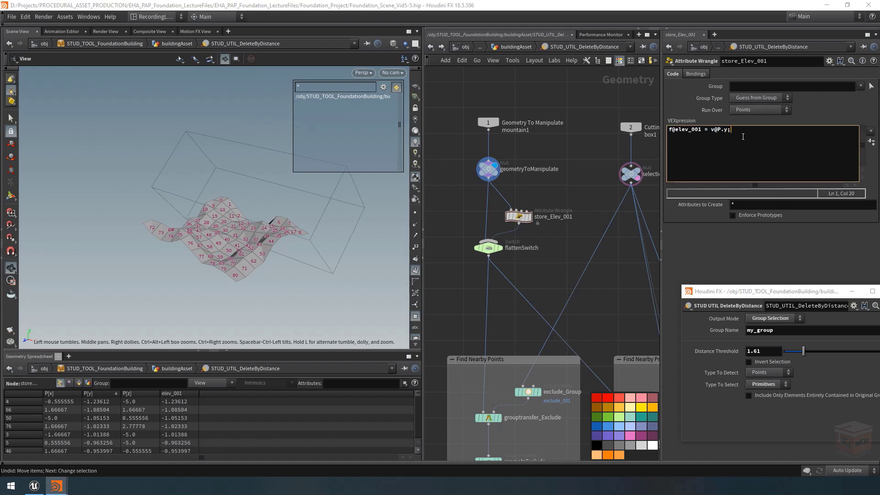
{"action": "key", "text": "Return"}
{"action": "type", "text": "v@P.y = 0;"}
{"action": "key", "text": "ctrl+Return"}
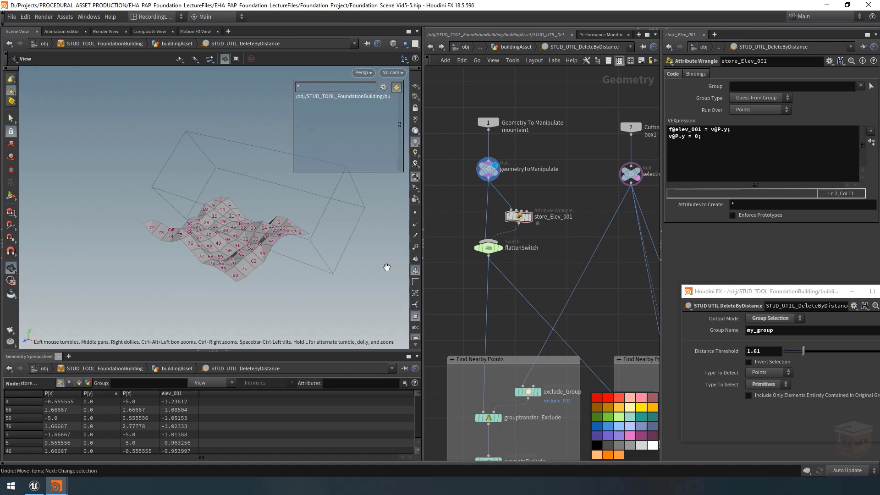
{"action": "left_click", "coordinate": [532, 221]}
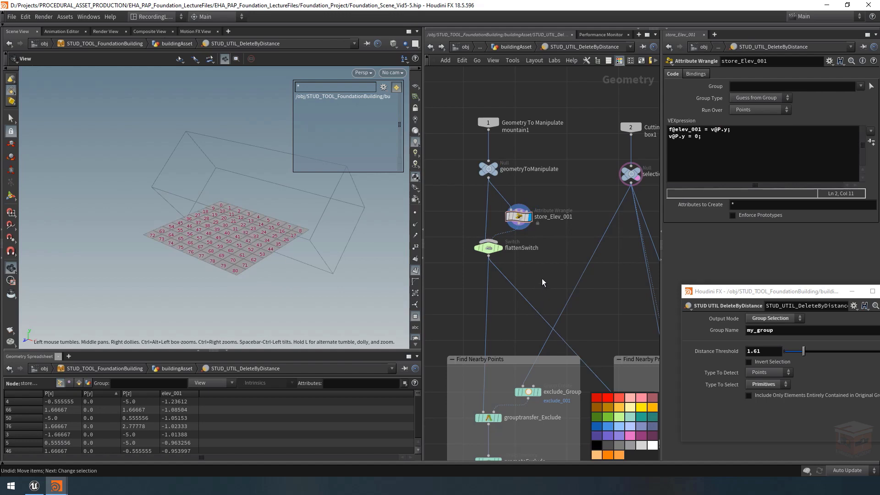
{"action": "key", "text": "ctrl+z"}
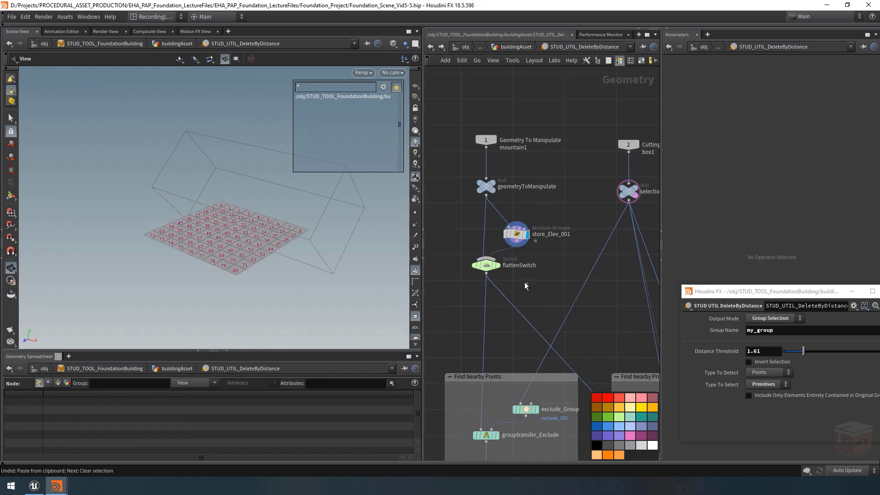
Open the asset's type properties and promote flattenSwitch's Select Input to an asset parameter directly below Invert Selection.
{"action": "left_click", "coordinate": [486, 265]}
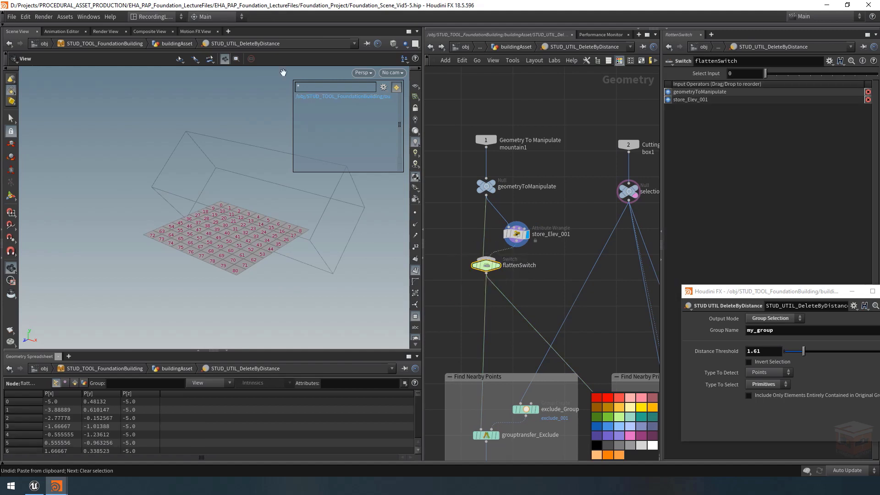
{"action": "right_click", "coordinate": [221, 48]}
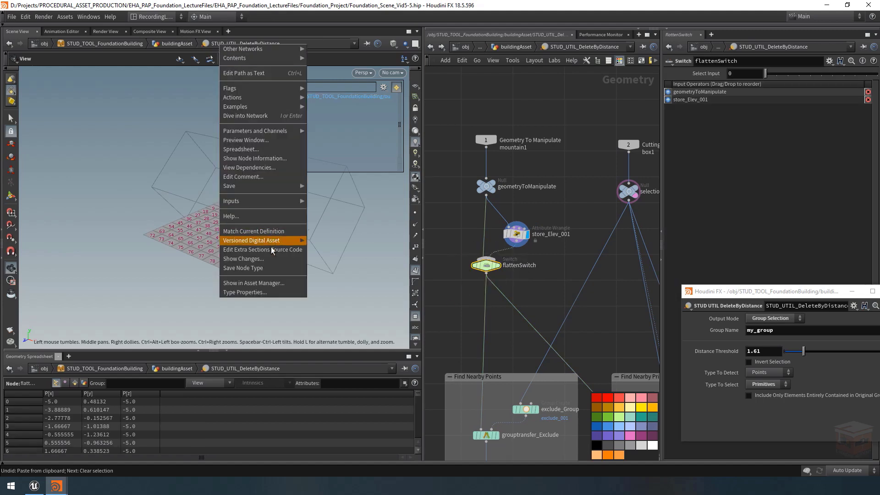
{"action": "left_click", "coordinate": [279, 292]}
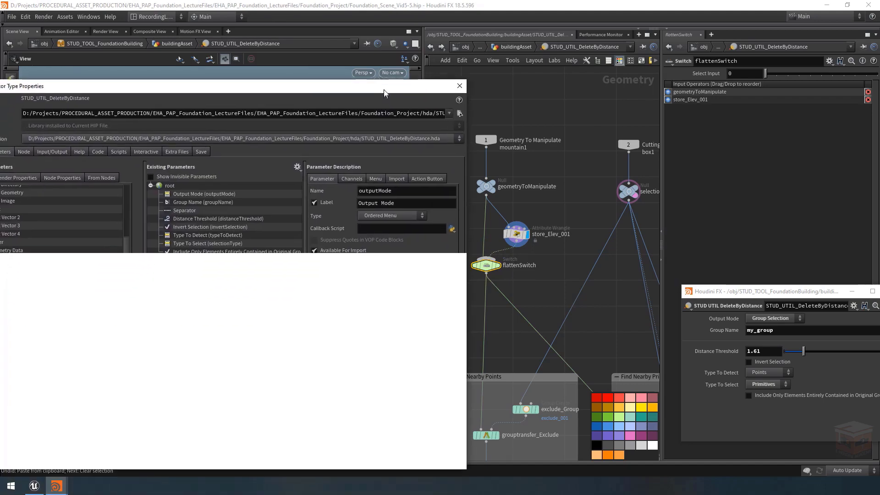
{"action": "middle_click_drag", "start_coordinate": [518, 291], "coordinate": [531, 292]}
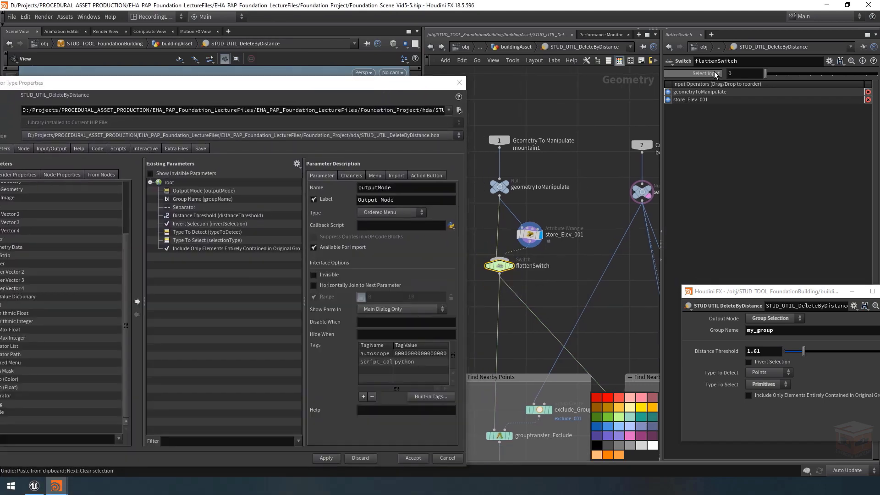
{"action": "left_click_drag", "start_coordinate": [713, 73], "coordinate": [181, 226]}
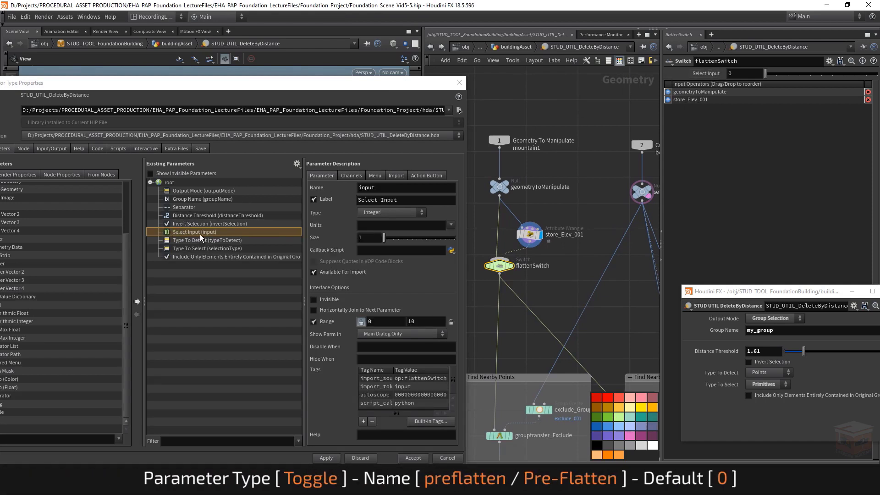
Name the promoted Select Input parameter preFlatten and label it Pre-Flatten.
{"action": "left_click", "coordinate": [402, 187]}
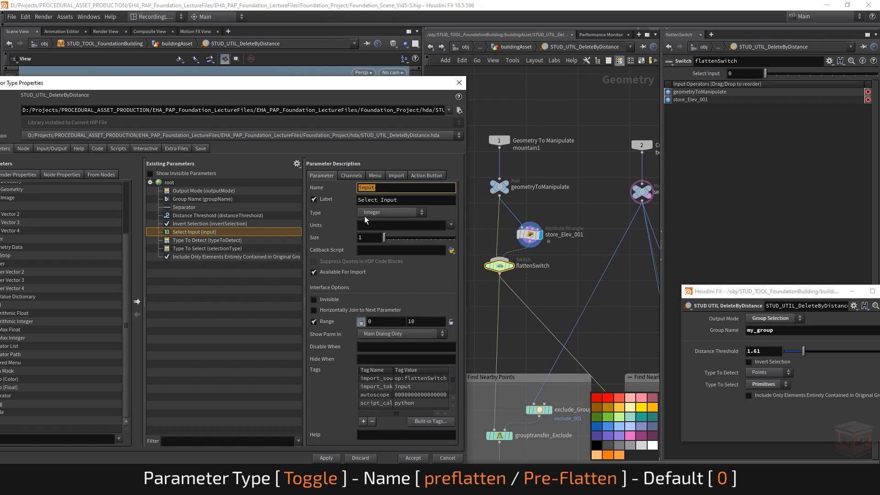
{"action": "double_click", "coordinate": [402, 187]}
{"action": "type", "text": "preFlatten"}
{"action": "key", "text": "Tab"}
{"action": "type", "text": "Pre-Flatten"}
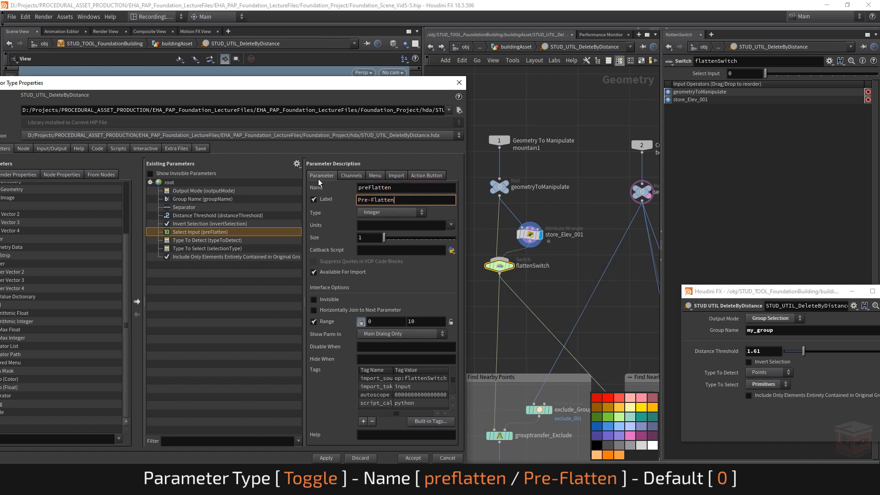
{"action": "key", "text": "Return"}
Change the Pre-Flatten parameter's type to Toggle and apply the changes to the asset.
{"action": "left_click", "coordinate": [350, 176]}
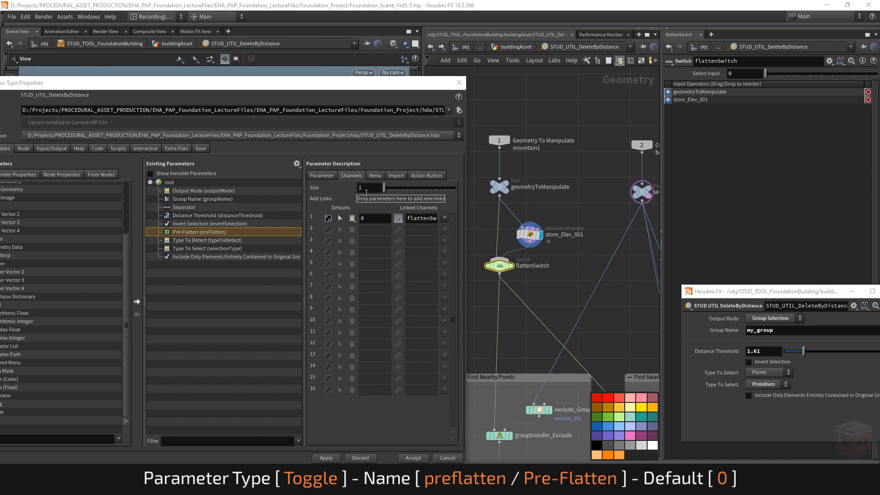
{"action": "left_click", "coordinate": [321, 176]}
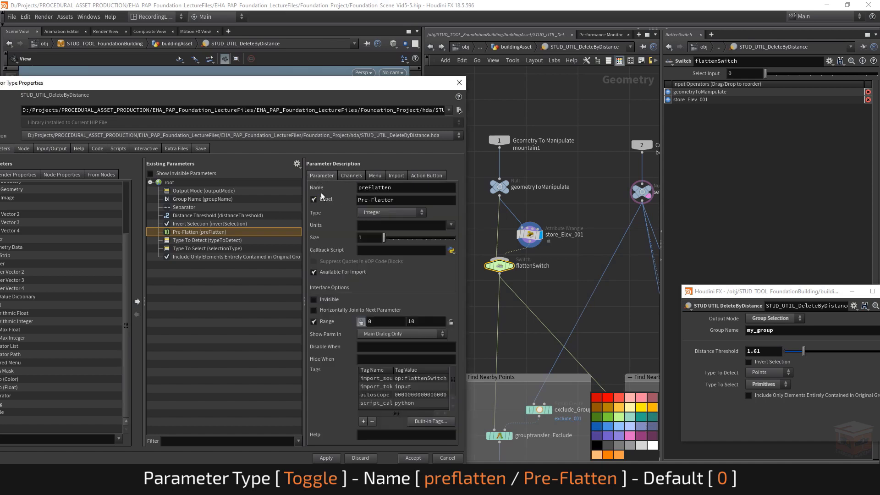
{"action": "left_click", "coordinate": [395, 212]}
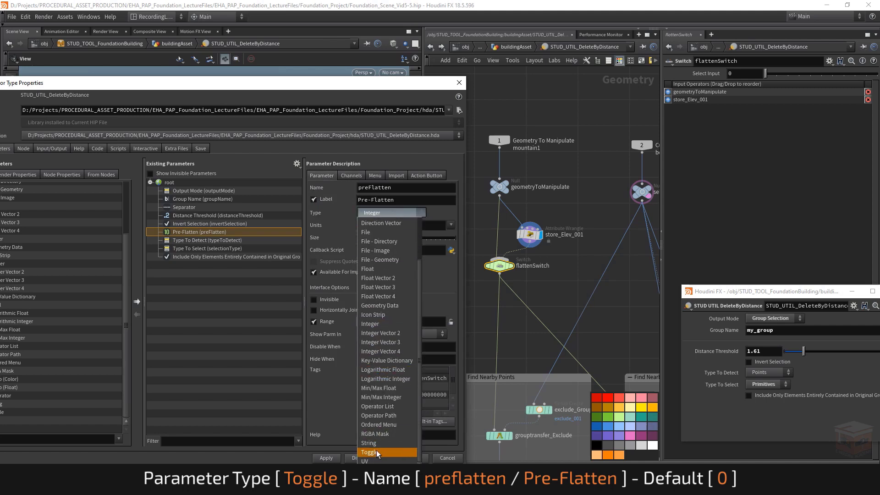
{"action": "left_click", "coordinate": [377, 451]}
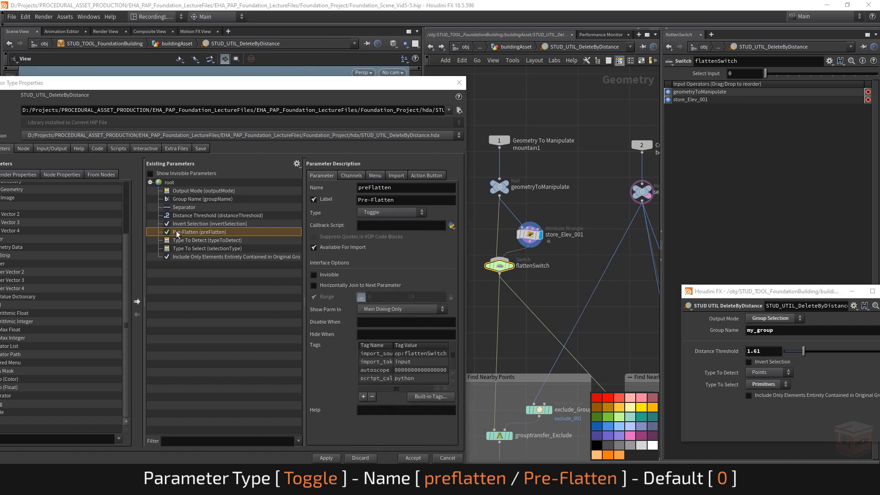
{"action": "left_click", "coordinate": [326, 458]}
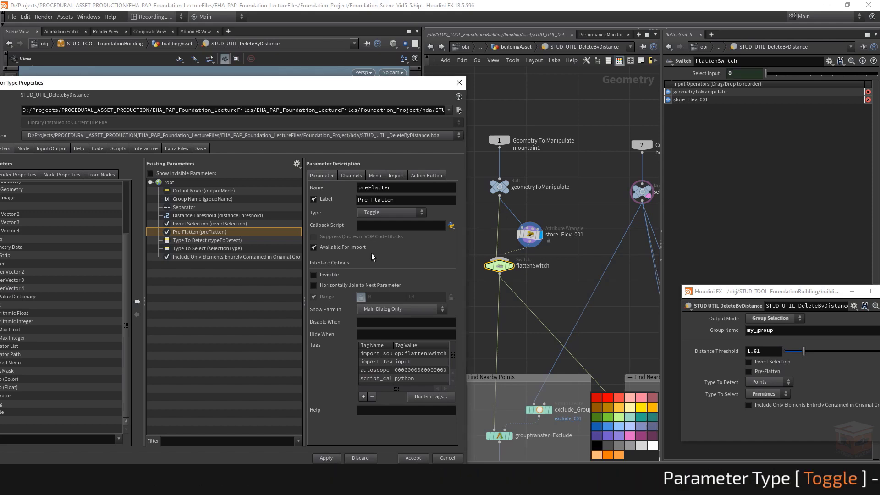
Move the type properties window out of the way, display flattenSwitch, and test Pre-Flatten on and off.
{"action": "left_click_drag", "start_coordinate": [406, 85], "coordinate": [366, 392]}
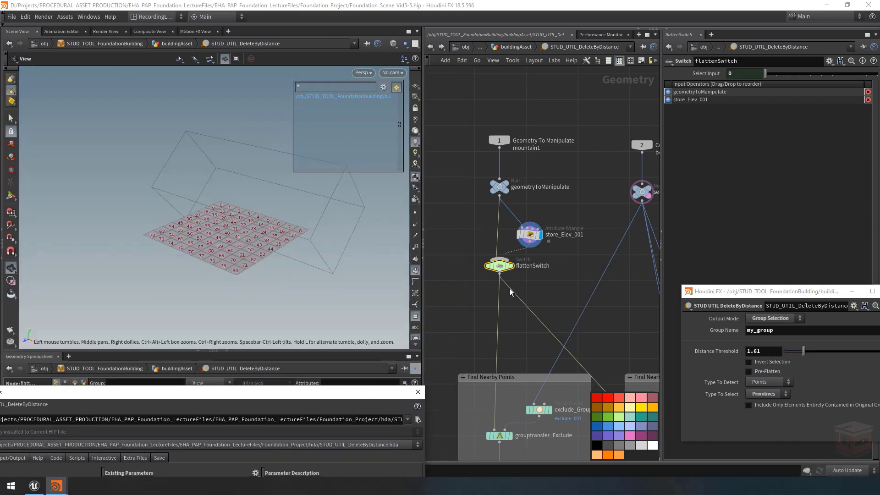
{"action": "left_click", "coordinate": [510, 266]}
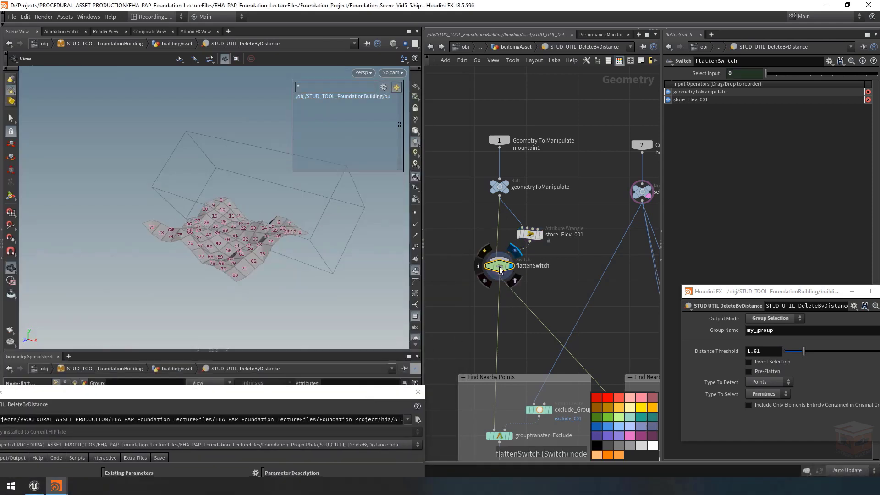
{"action": "left_click", "coordinate": [763, 372]}
{"action": "left_click", "coordinate": [763, 372]}
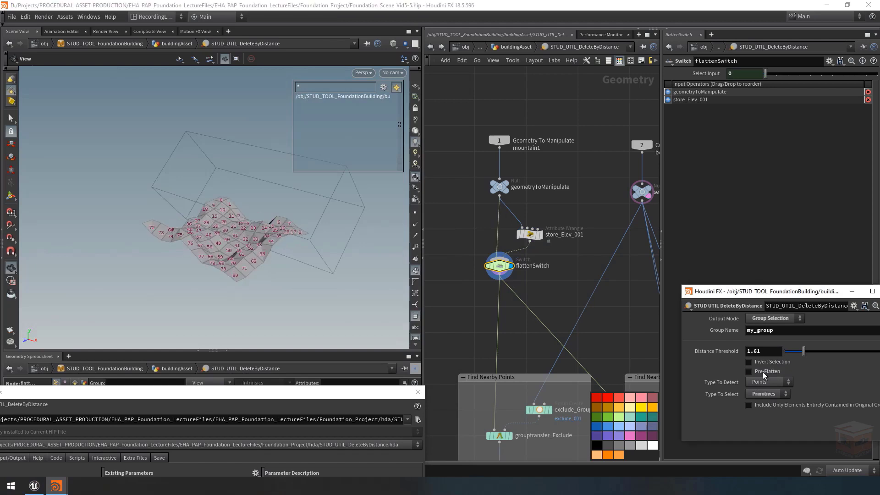
Duplicate store_Elev_001 and flattenSwitch, placing the copies beneath selectionGeometry.
{"action": "left_click_drag", "start_coordinate": [559, 291], "coordinate": [464, 218]}
{"action": "key", "text": "ctrl+c"}
{"action": "scroll", "coordinate": [550, 285], "scroll_direction": "down", "scroll_amount": 3}
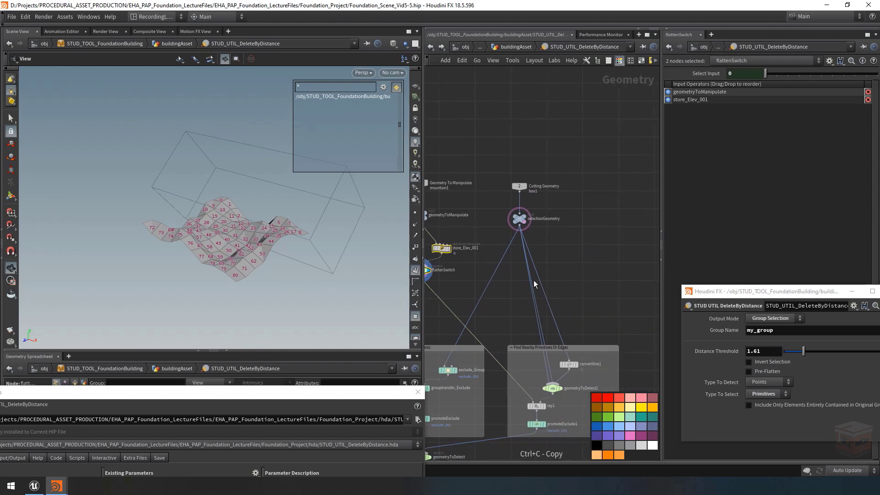
{"action": "scroll", "coordinate": [621, 258], "scroll_direction": "up", "scroll_amount": 3}
{"action": "key", "text": "ctrl+v"}
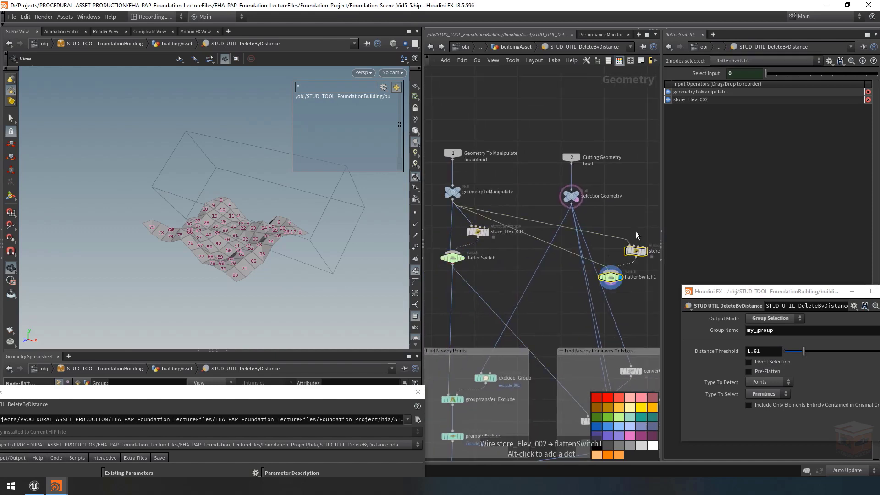
{"action": "left_click", "coordinate": [612, 221]}
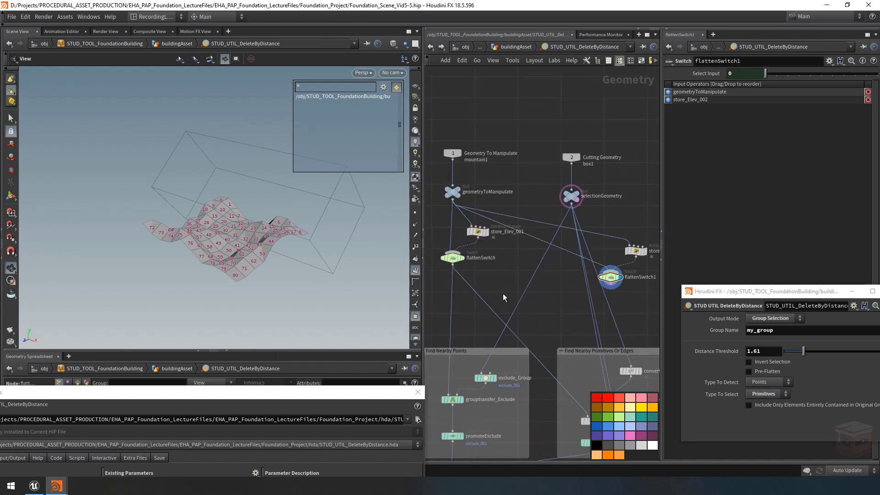
Insert the copied wrangle and switch between selectionGeometry and all its outgoing connections, aligning them beneath that node.
{"action": "left_click_drag", "start_coordinate": [503, 293], "coordinate": [646, 311]}
{"action": "left_click_drag", "start_coordinate": [591, 298], "coordinate": [595, 236]}
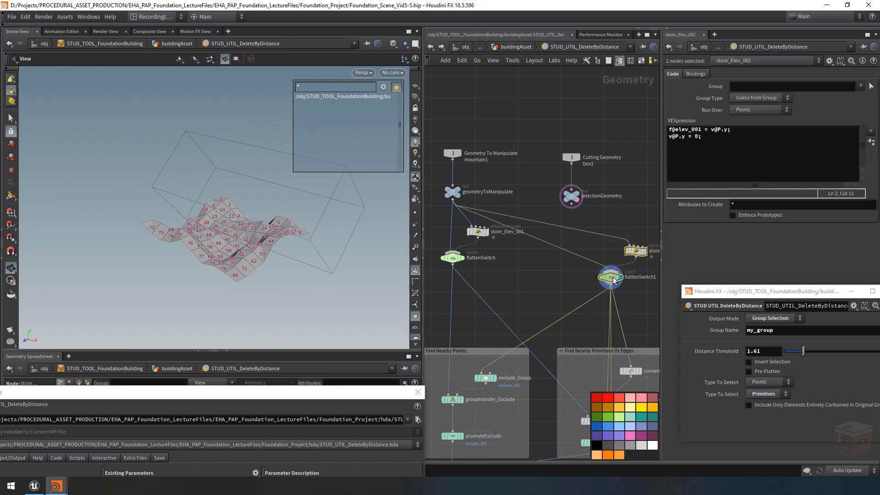
{"action": "left_click_drag", "start_coordinate": [614, 280], "coordinate": [578, 266]}
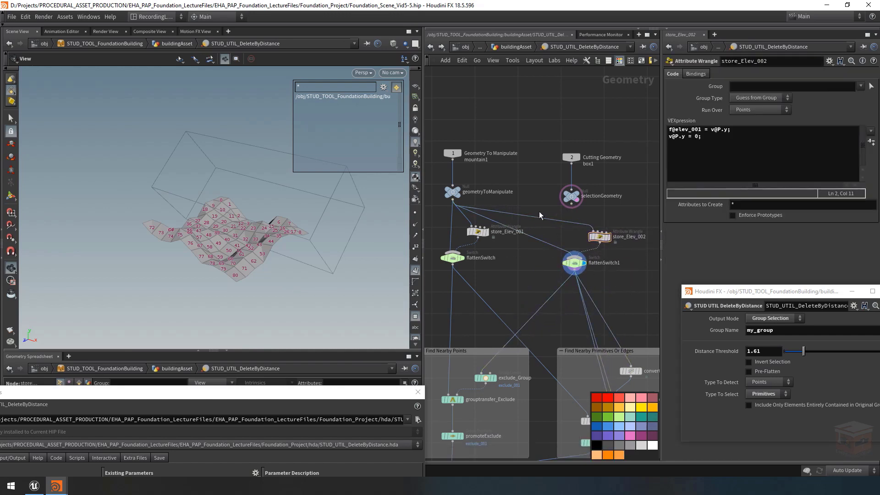
{"action": "left_click_drag", "start_coordinate": [535, 206], "coordinate": [570, 205]}
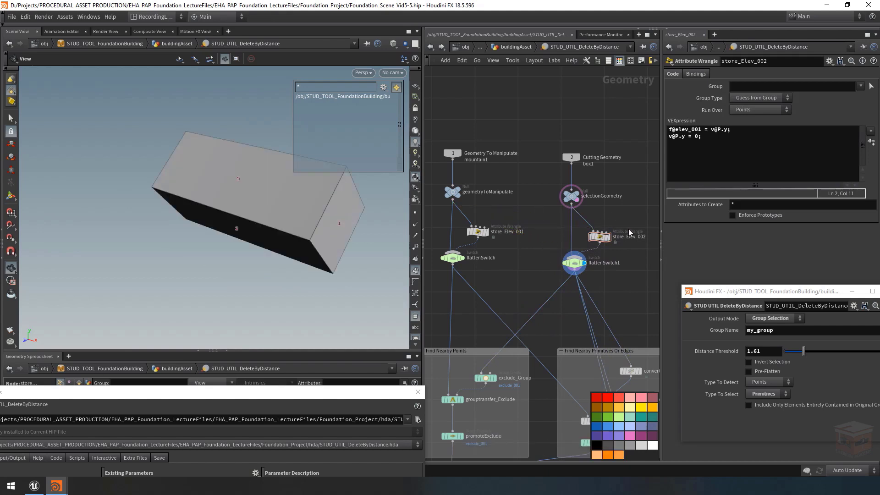
{"action": "left_click", "coordinate": [606, 238]}
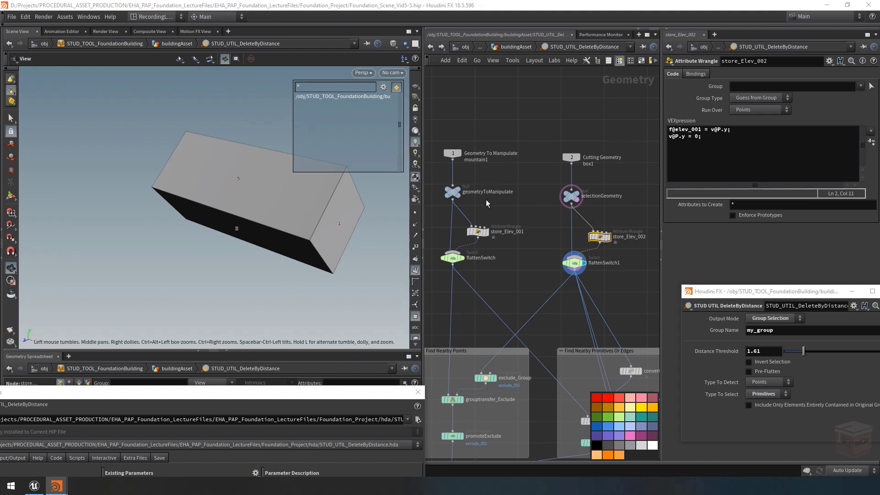
{"action": "left_click_drag", "start_coordinate": [736, 128], "coordinate": [649, 128]}
{"action": "key", "text": "Delete"}
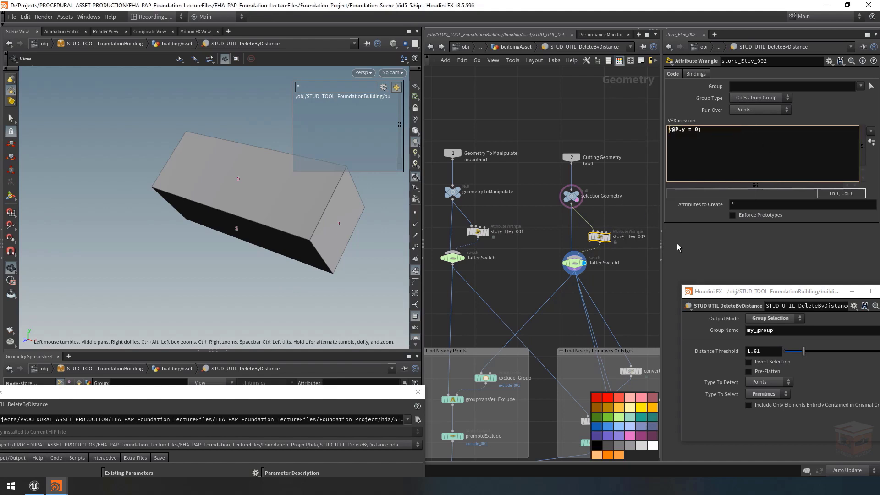
{"action": "left_click", "coordinate": [625, 131]}
Rename the store_Elev_002 wrangle to flatten.
{"action": "scroll", "coordinate": [641, 253], "scroll_direction": "up", "scroll_amount": 1}
{"action": "middle_click_drag", "start_coordinate": [641, 253], "coordinate": [609, 261]}
{"action": "scroll", "coordinate": [609, 256], "scroll_direction": "up", "scroll_amount": 1}
{"action": "left_click", "coordinate": [607, 243]}
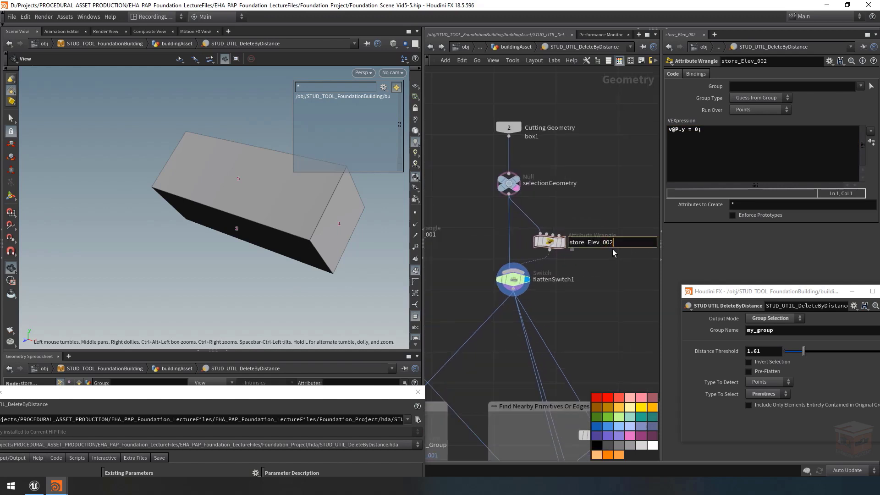
{"action": "left_click_drag", "start_coordinate": [612, 242], "coordinate": [500, 234]}
{"action": "type", "text": "flatten"}
{"action": "key", "text": "Return"}
Toggle Pre-Flatten on and off to check its effect on the cutting geometry.
{"action": "scroll", "coordinate": [614, 249], "scroll_direction": "down", "scroll_amount": 3}
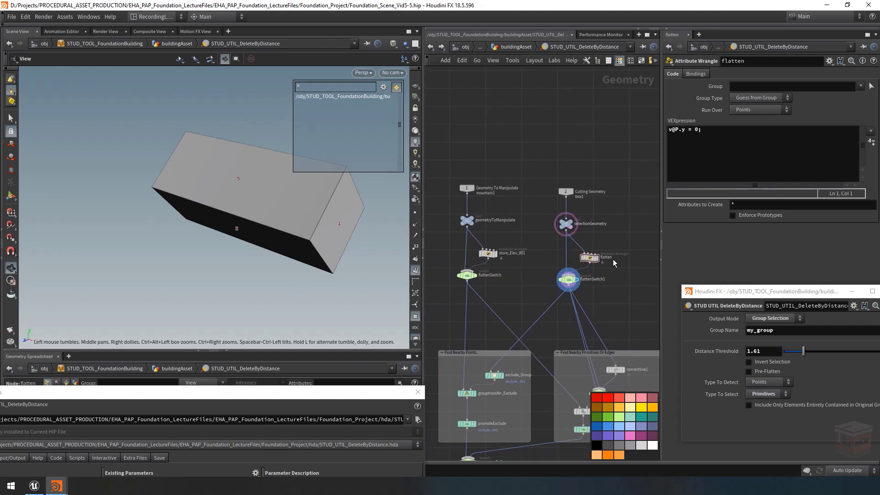
{"action": "left_click", "coordinate": [771, 373]}
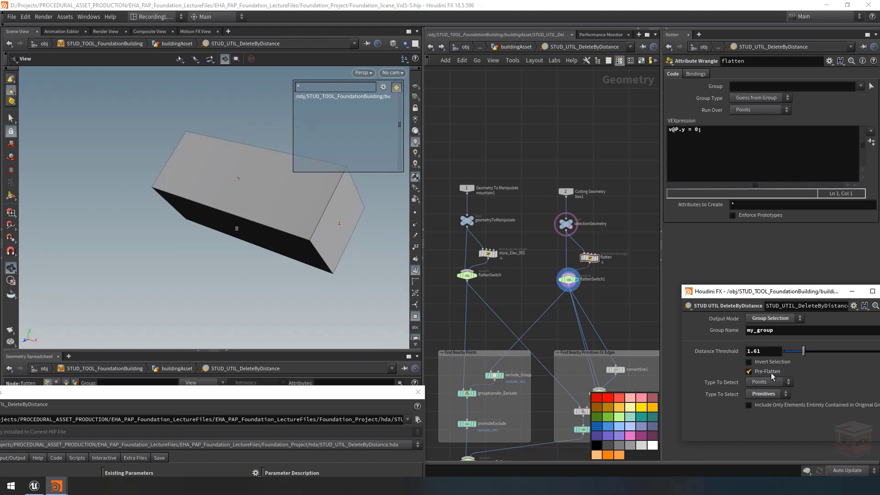
{"action": "left_click", "coordinate": [770, 372]}
Display the geometryToDetect switch's output to inspect the detected group on the terrain.
{"action": "key", "text": "h"}
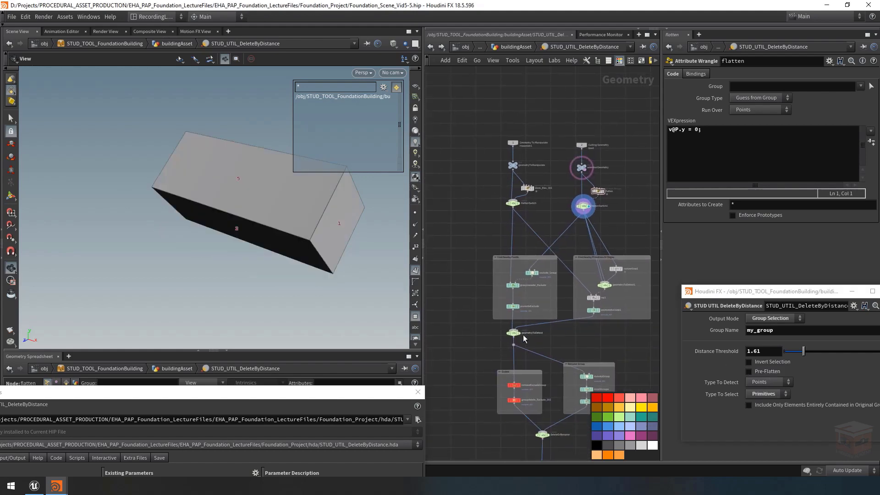
{"action": "scroll", "coordinate": [525, 338], "scroll_direction": "up", "scroll_amount": 5}
{"action": "left_click", "coordinate": [515, 331]}
{"action": "left_click", "coordinate": [503, 332]}
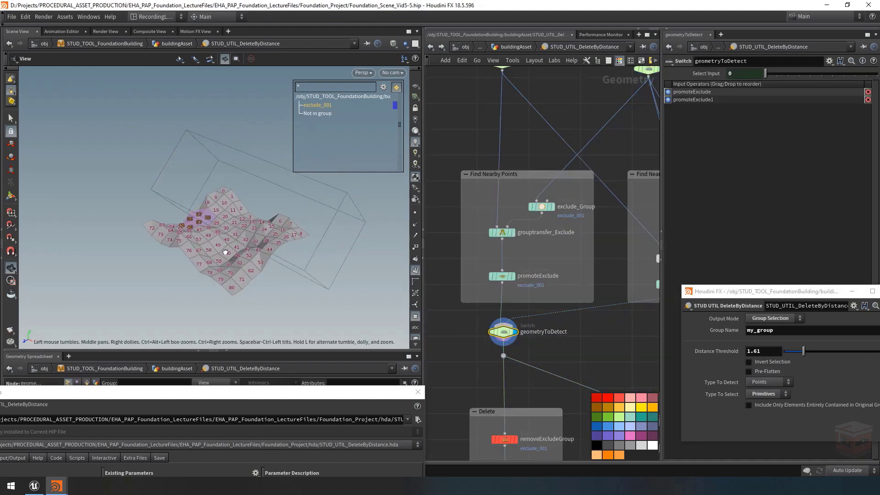
Enable Pre-Flatten and inspect the detected group on the flattened terrain.
{"action": "left_click_drag", "start_coordinate": [226, 252], "coordinate": [241, 255]}
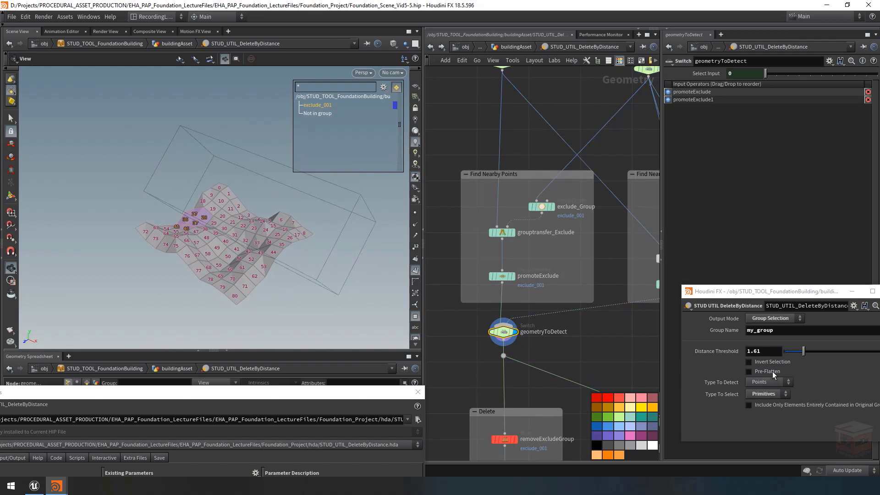
{"action": "left_click", "coordinate": [771, 371]}
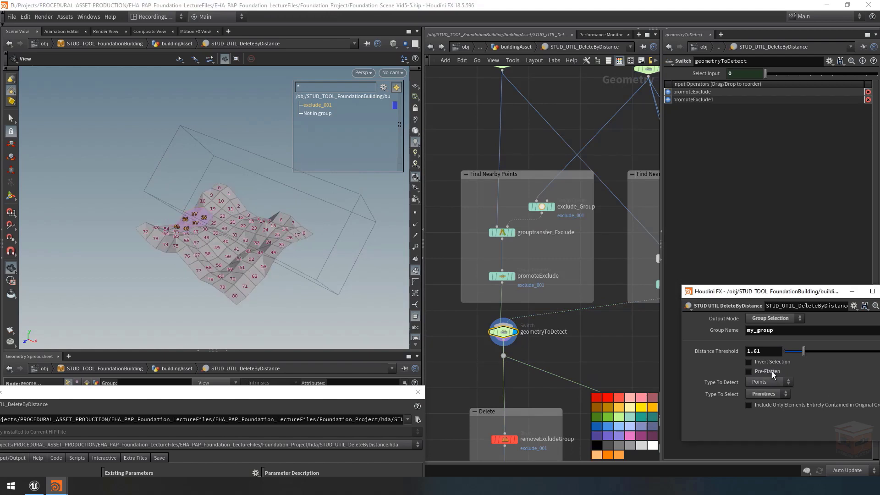
{"action": "left_click", "coordinate": [771, 371]}
{"action": "left_click_drag", "start_coordinate": [206, 186], "coordinate": [172, 178]}
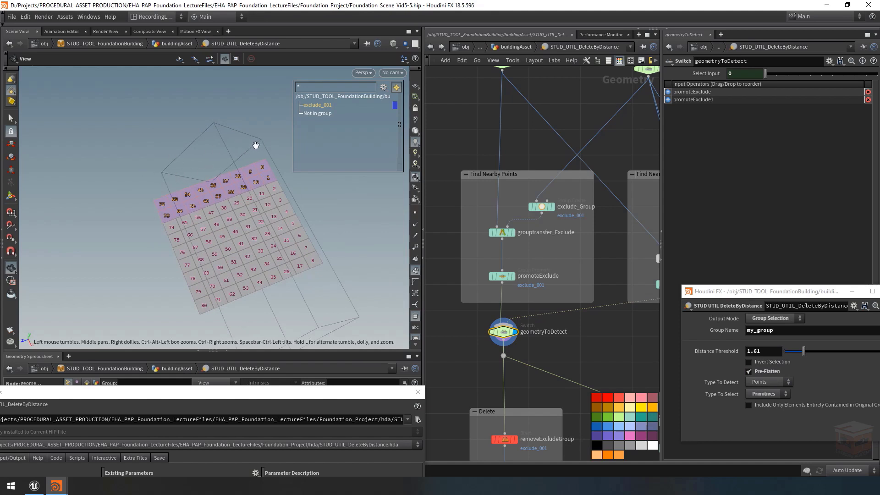
{"action": "mouse_move", "coordinate": [255, 146]}
{"action": "left_mouse_down"}
{"action": "mouse_move", "coordinate": [238, 165]}
{"action": "mouse_move", "coordinate": [243, 151]}
{"action": "left_mouse_up"}
Duplicate the store_Elev_001 wrangle together with its flattenSwitch and place the copies near output0.
{"action": "scroll", "coordinate": [564, 275], "scroll_direction": "down", "scroll_amount": 5}
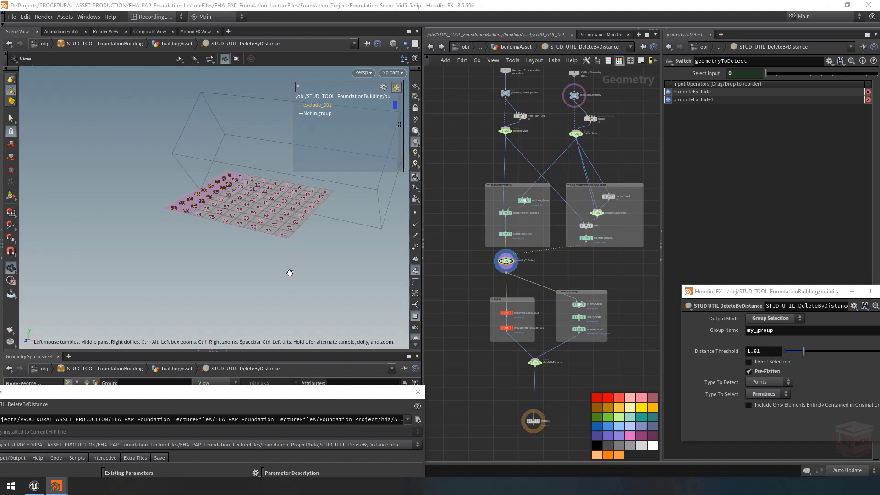
{"action": "middle_click_drag", "start_coordinate": [596, 277], "coordinate": [595, 381]}
{"action": "scroll", "coordinate": [522, 232], "scroll_direction": "up", "scroll_amount": 3}
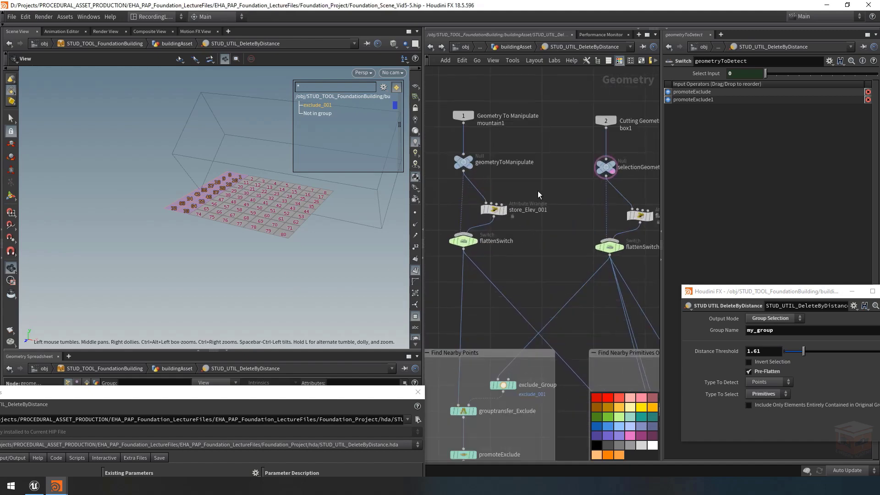
{"action": "left_click_drag", "start_coordinate": [537, 190], "coordinate": [419, 267]}
{"action": "middle_click_drag", "start_coordinate": [517, 244], "coordinate": [559, 250]}
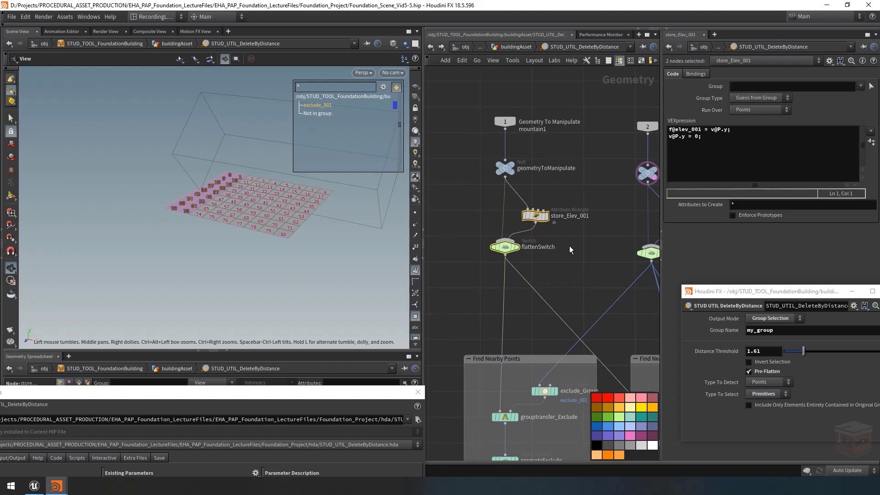
{"action": "key", "text": "ctrl+c"}
{"action": "scroll", "coordinate": [566, 229], "scroll_direction": "down", "scroll_amount": 5}
{"action": "scroll", "coordinate": [541, 390], "scroll_direction": "up", "scroll_amount": 5}
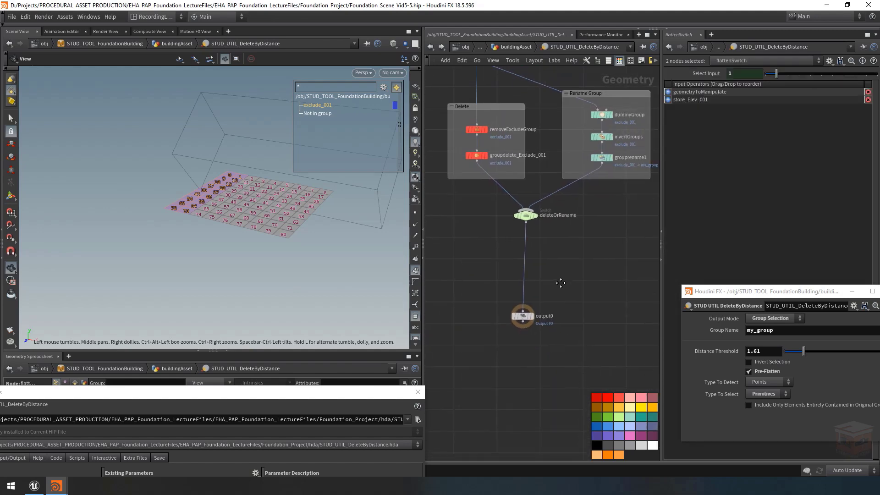
{"action": "key", "text": "ctrl+v"}
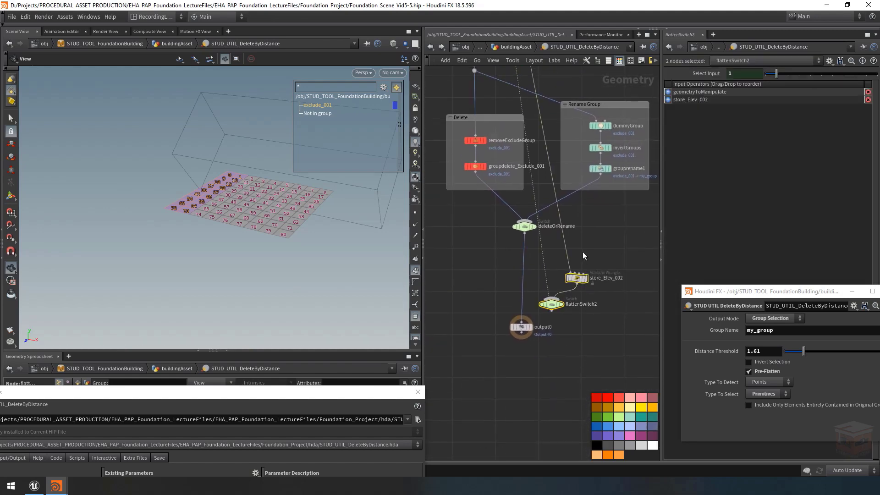
Wire the copied wrangle and flattenSwitch2 between deleteOrRename and output0, aligning them in the chain.
{"action": "left_click", "coordinate": [544, 258]}
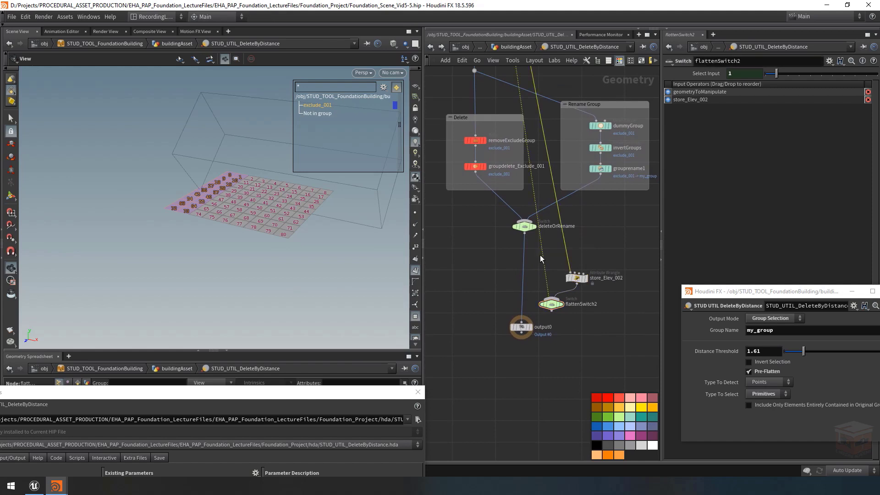
{"action": "left_click", "coordinate": [524, 233]}
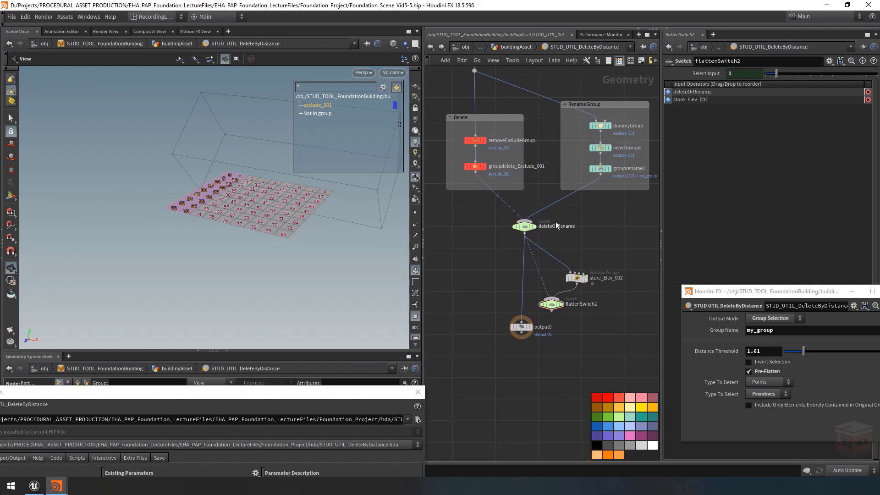
{"action": "middle_click_drag", "start_coordinate": [543, 308], "coordinate": [543, 291]}
{"action": "left_click_drag", "start_coordinate": [521, 308], "coordinate": [524, 340]}
{"action": "left_click", "coordinate": [527, 317]}
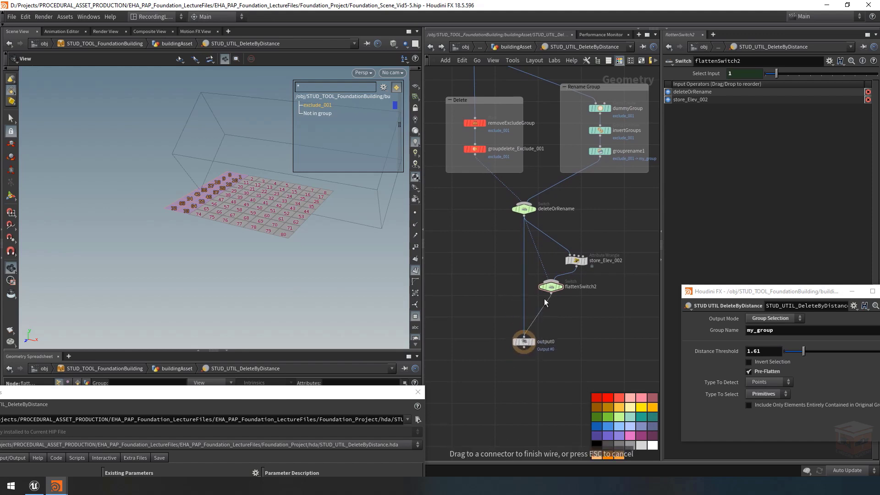
{"action": "left_click", "coordinate": [550, 294]}
{"action": "left_click_drag", "start_coordinate": [539, 310], "coordinate": [601, 244]}
{"action": "left_click_drag", "start_coordinate": [549, 294], "coordinate": [523, 313]}
{"action": "left_click", "coordinate": [572, 257]}
{"action": "middle_click_drag", "start_coordinate": [571, 262], "coordinate": [570, 289]}
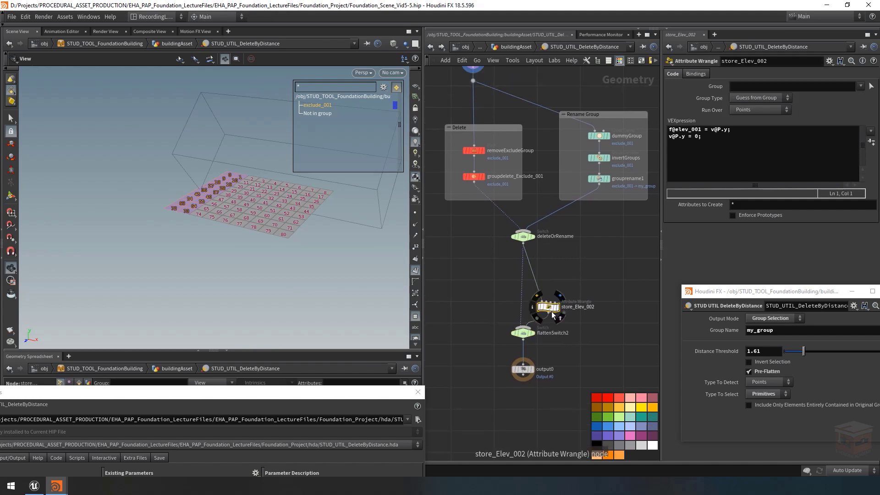
Rename the store_Elev_002 wrangle to restore_Height.
{"action": "scroll", "coordinate": [550, 308], "scroll_direction": "up", "scroll_amount": 3}
{"action": "double_click", "coordinate": [581, 306]}
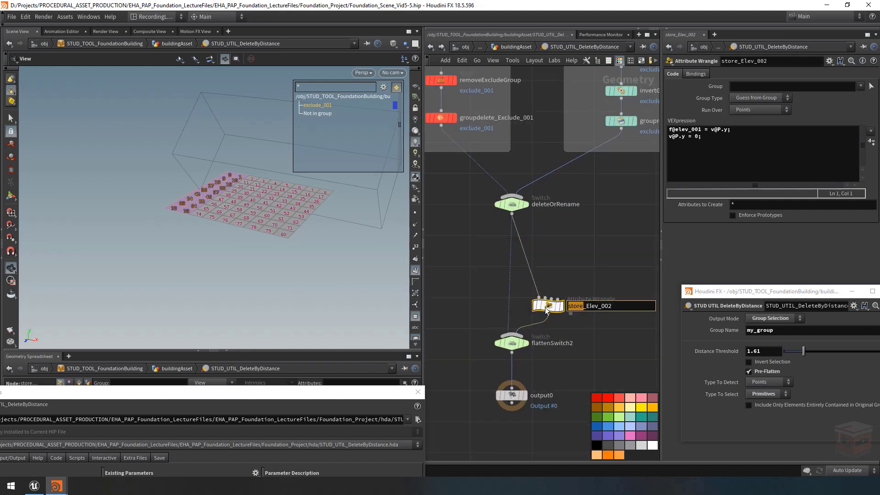
{"action": "type", "text": "rest"}
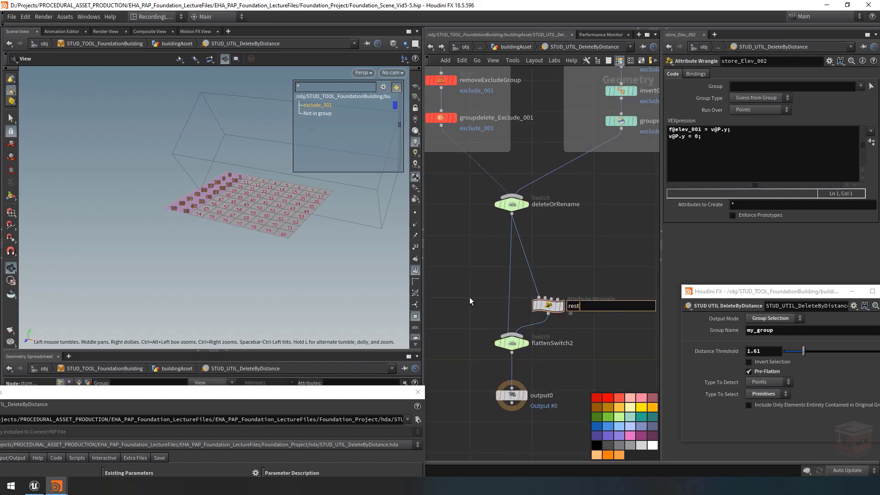
{"action": "type", "text": "ore_Height"}
{"action": "key", "text": "Return"}
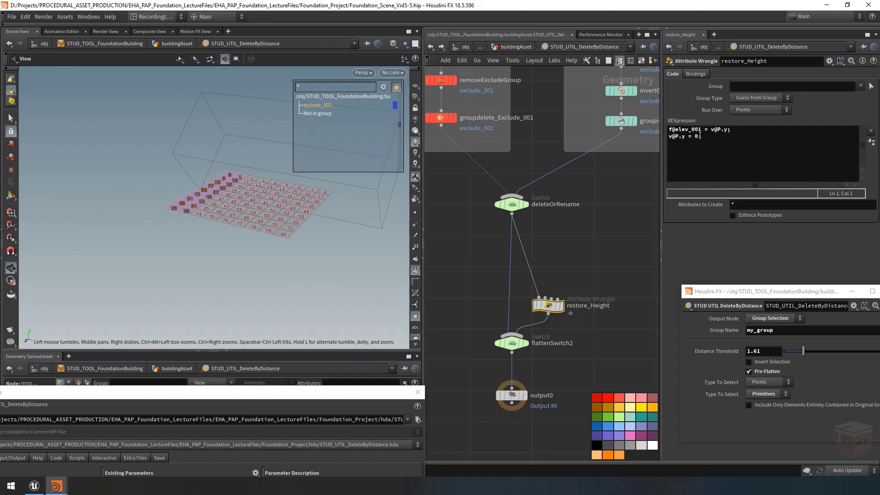
{"action": "left_click_drag", "start_coordinate": [703, 131], "coordinate": [672, 130]}
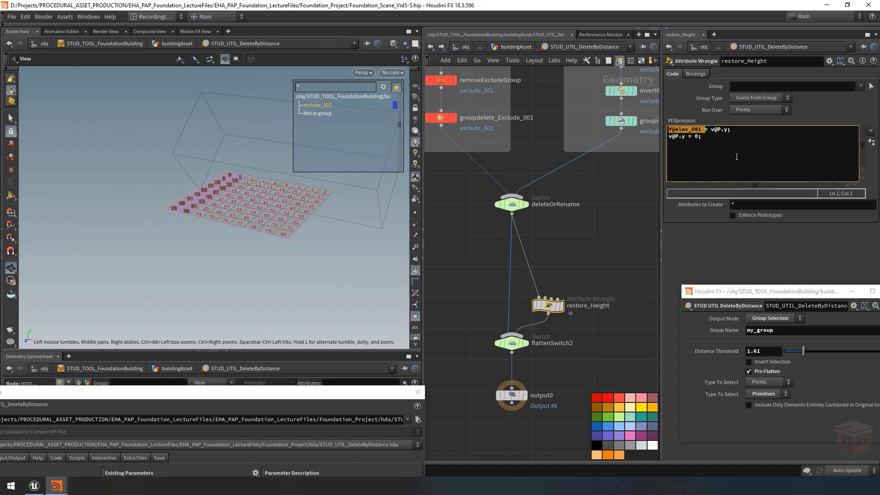
{"action": "key", "text": "shift+End"}
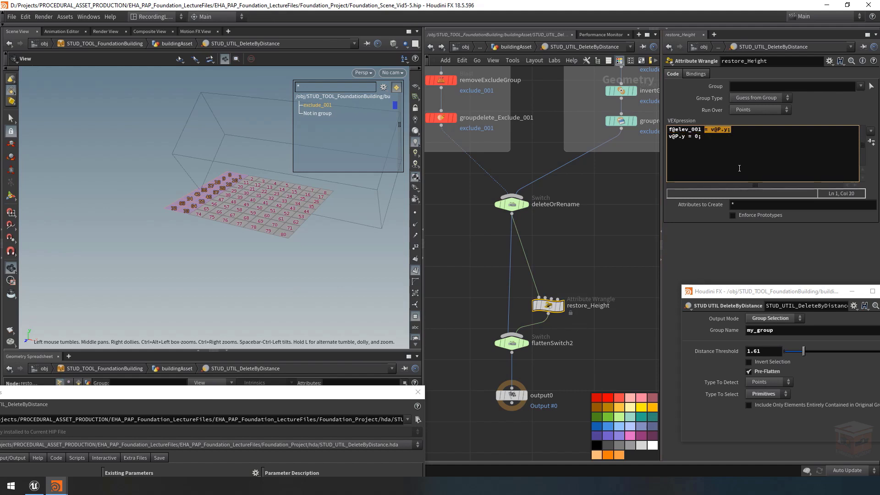
{"action": "key", "text": "End"}
{"action": "key", "text": "shift+Home"}
{"action": "key", "text": "Delete"}
{"action": "key", "text": "Delete"}
{"action": "key", "text": "End"}
{"action": "key", "text": "Left"}
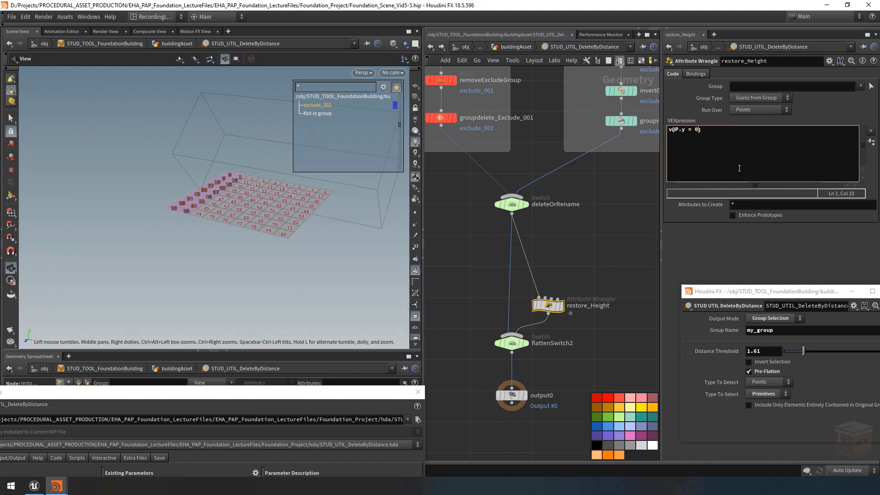
{"action": "key", "text": "shift+Left"}
{"action": "left_click", "coordinate": [417, 391]}
{"action": "type", "text": "f@elev_001"}
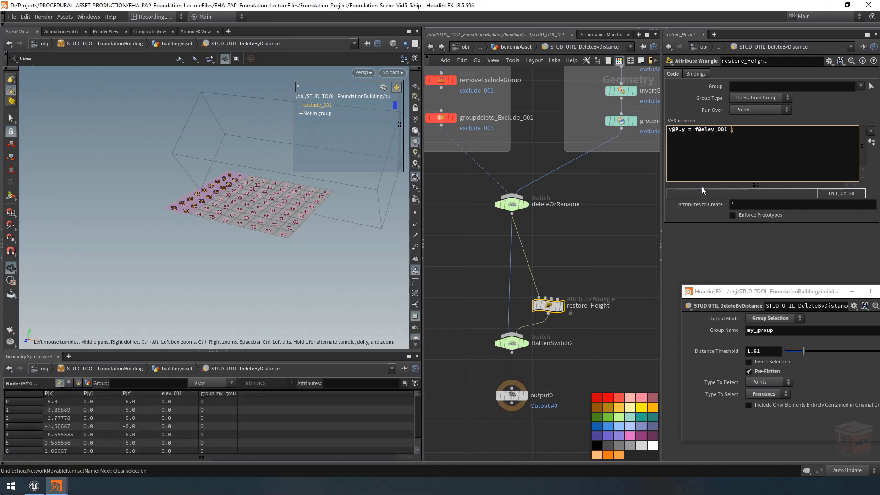
{"action": "key", "text": "BackSpace"}
{"action": "left_click", "coordinate": [598, 262]}
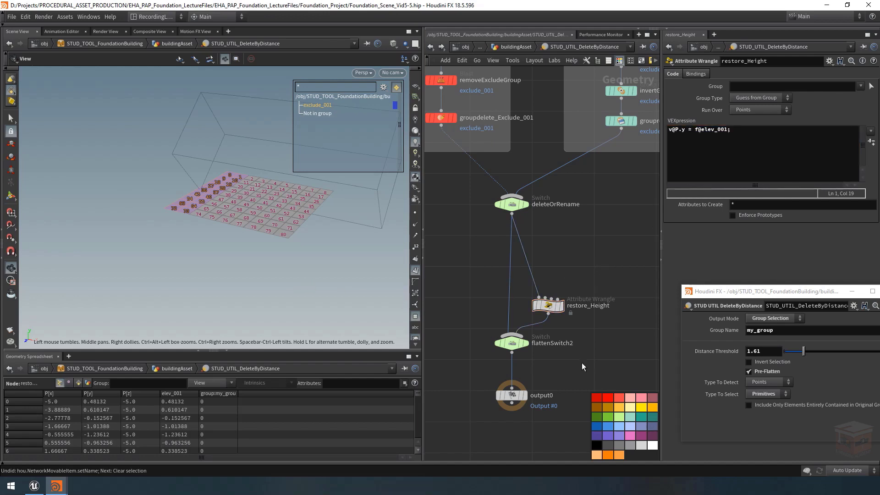
Insert an Attribute Delete node between restore_Height and flattenSwitch2 and colour it red.
{"action": "left_click_drag", "start_coordinate": [548, 306], "coordinate": [548, 267]}
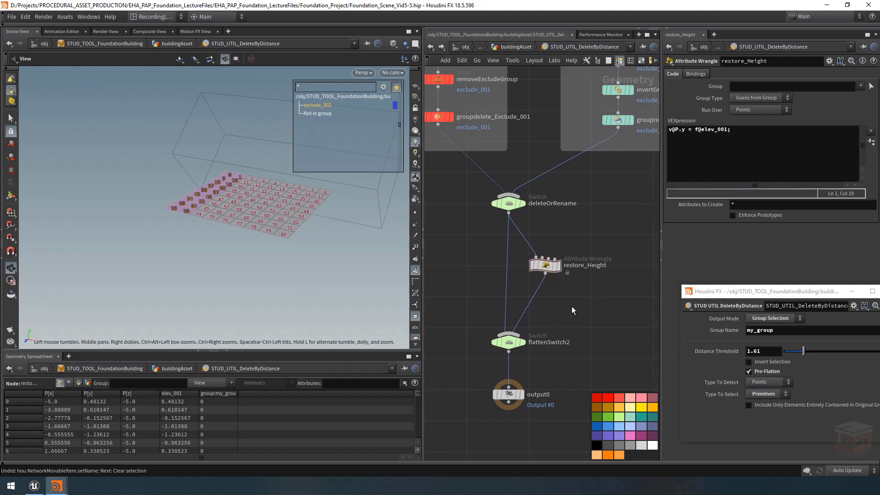
{"action": "key", "text": "Tab"}
{"action": "type", "text": "attribd"}
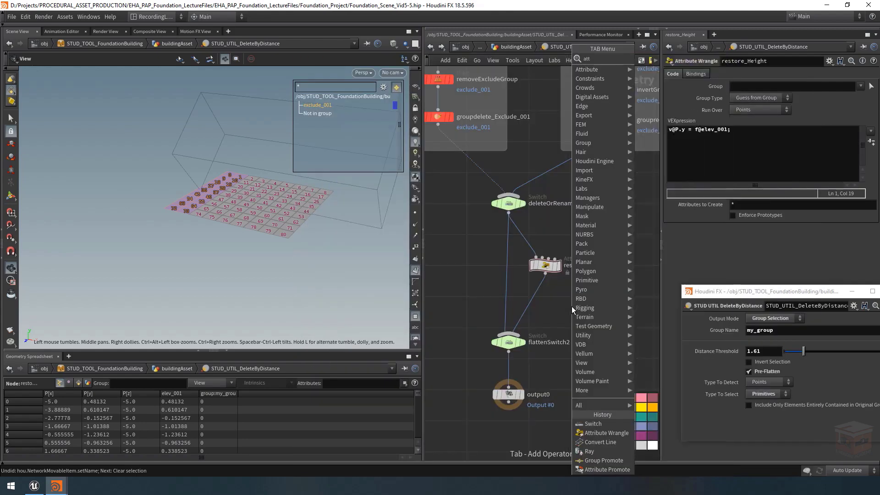
{"action": "key", "text": "Return"}
{"action": "left_click", "coordinate": [564, 302]}
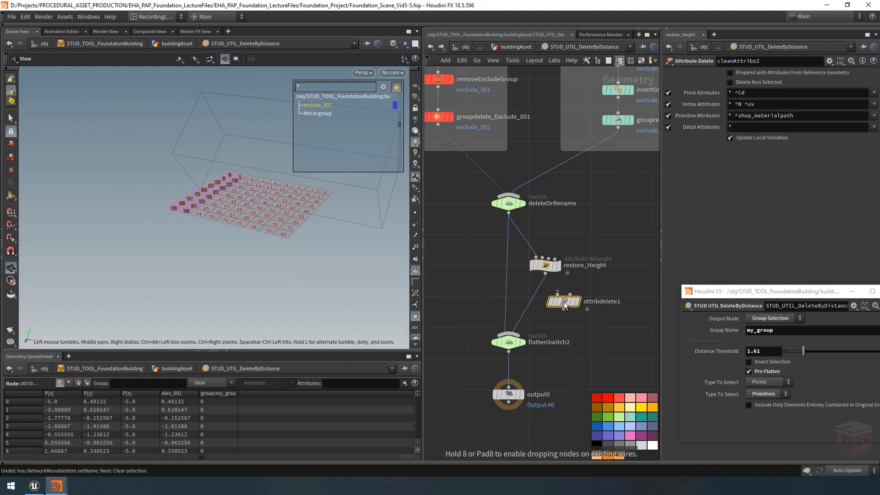
{"action": "left_click_drag", "start_coordinate": [564, 302], "coordinate": [546, 299]}
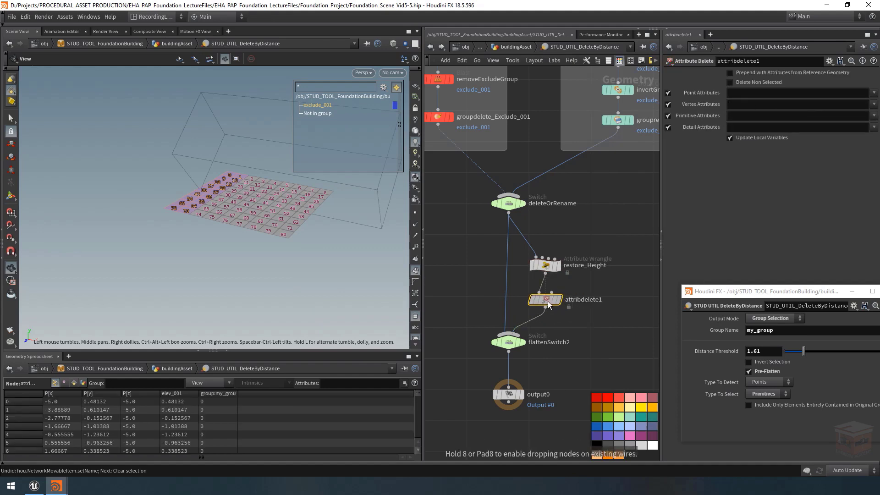
{"action": "left_click", "coordinate": [622, 397]}
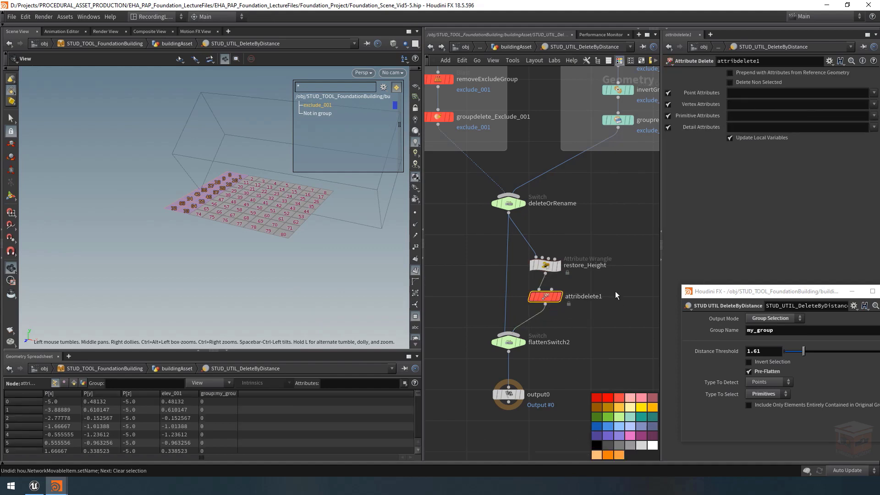
Rename the new Attribute Delete node to deleteElev_001.
{"action": "double_click", "coordinate": [582, 297]}
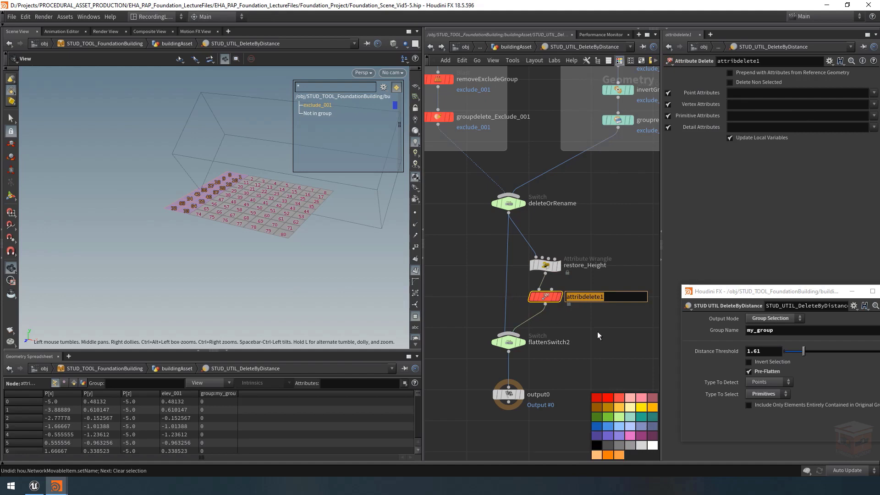
{"action": "type", "text": "deleteA"}
{"action": "key", "text": "BackSpace"}
{"action": "type", "text": "Elev_001"}
{"action": "key", "text": "Return"}
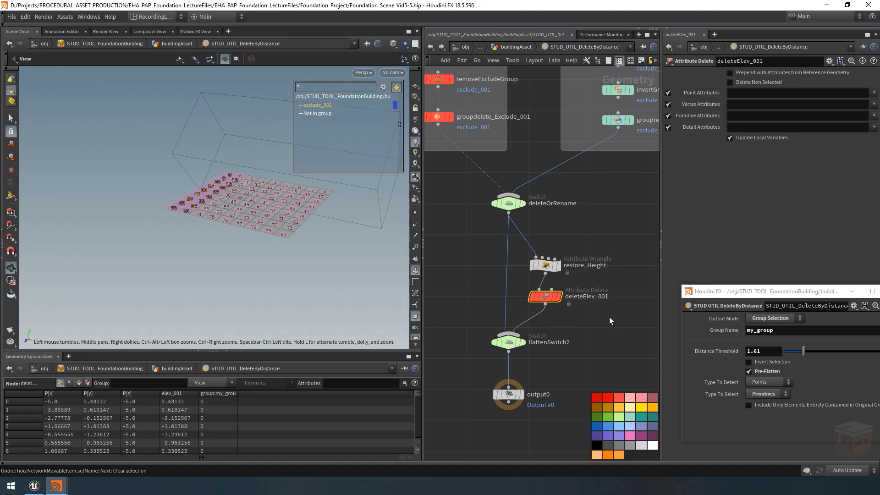
Set deleteElev_001 to remove the point attribute elev_001, with vertex, primitive and detail attribute deletion disabled.
{"action": "left_click", "coordinate": [874, 93]}
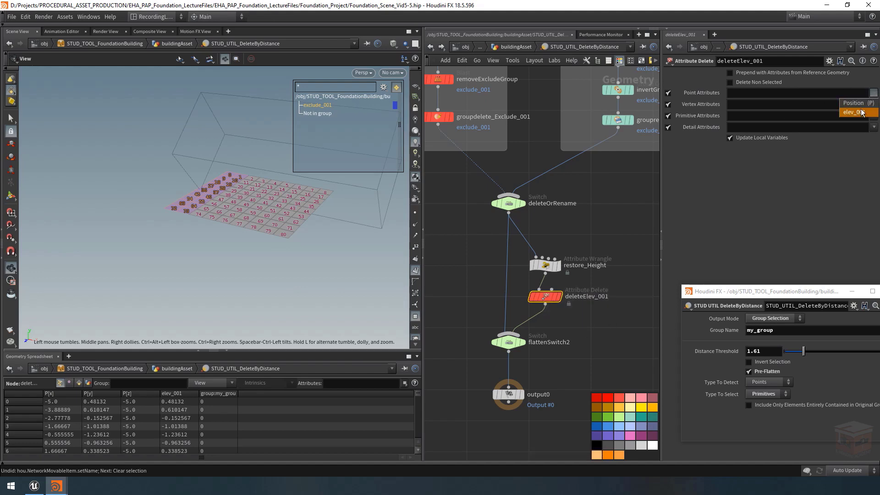
{"action": "left_click", "coordinate": [864, 107]}
{"action": "left_click", "coordinate": [668, 104]}
{"action": "left_click", "coordinate": [668, 115]}
{"action": "left_click", "coordinate": [668, 127]}
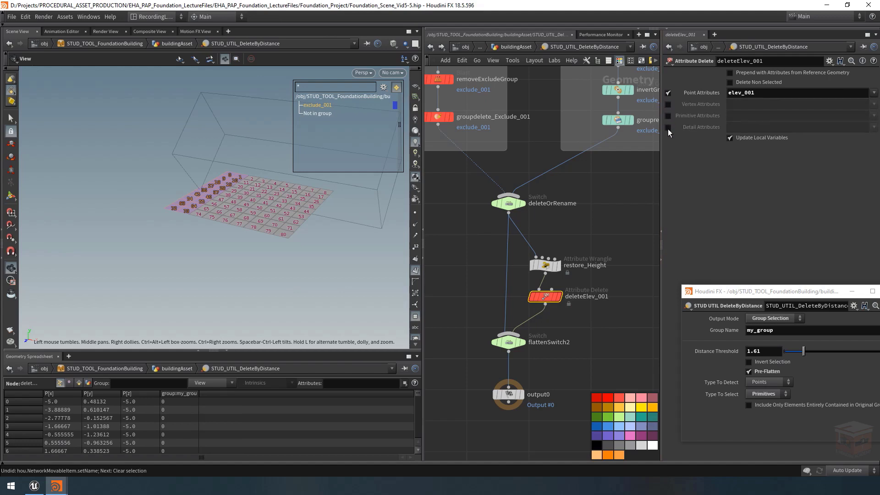
Preview the restored terrain at deleteElev_001, and set the display to output0.
{"action": "left_click", "coordinate": [560, 297]}
{"action": "left_click_drag", "start_coordinate": [251, 203], "coordinate": [290, 245]}
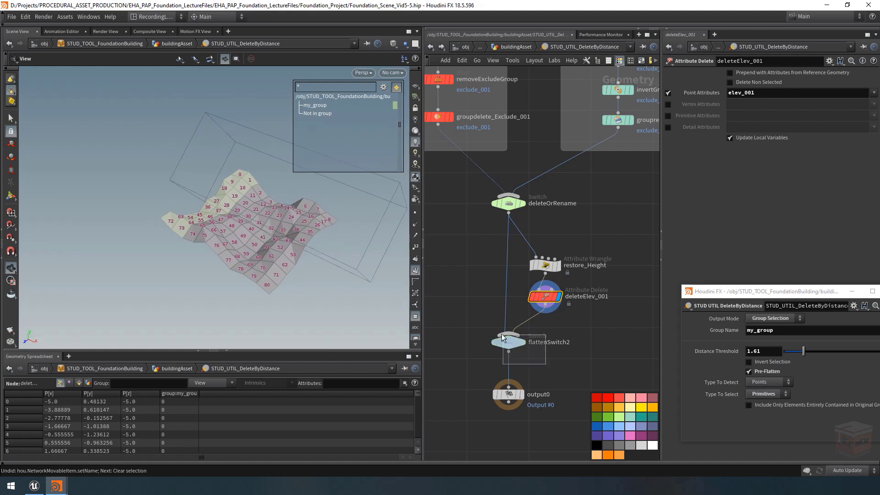
{"action": "left_click", "coordinate": [522, 394]}
{"action": "left_click", "coordinate": [508, 394]}
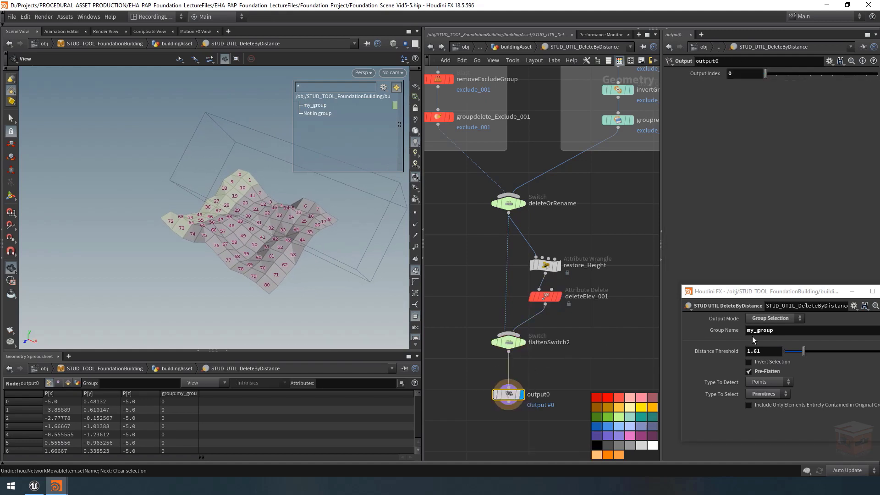
Toggle Pre-Flatten repeatedly, ending with it off, to compare how my_group changes on the final terrain output.
{"action": "left_click", "coordinate": [766, 371]}
{"action": "left_click", "coordinate": [766, 371]}
{"action": "left_click", "coordinate": [766, 371]}
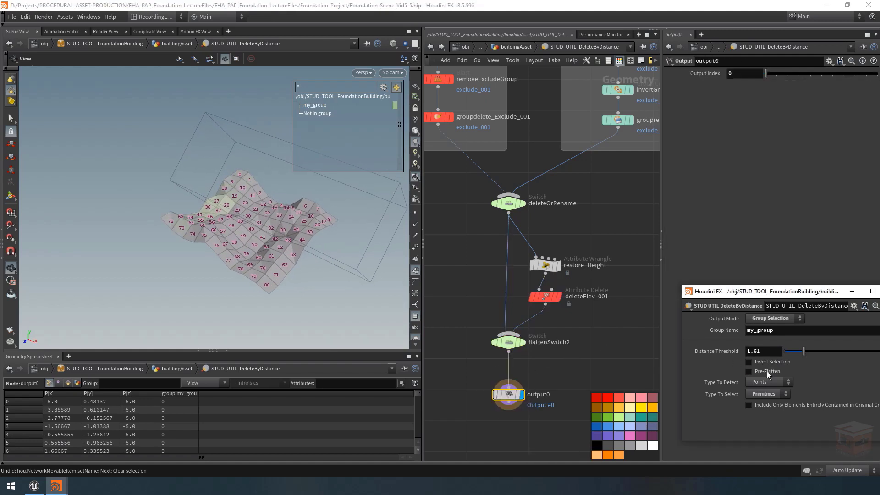
{"action": "left_click", "coordinate": [766, 371]}
{"action": "left_click", "coordinate": [766, 371]}
{"action": "left_click", "coordinate": [766, 371]}
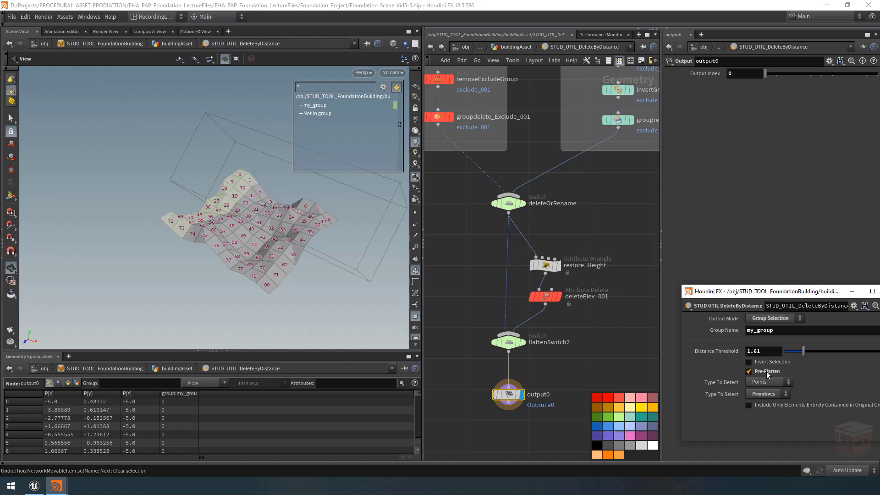
{"action": "left_click", "coordinate": [766, 371]}
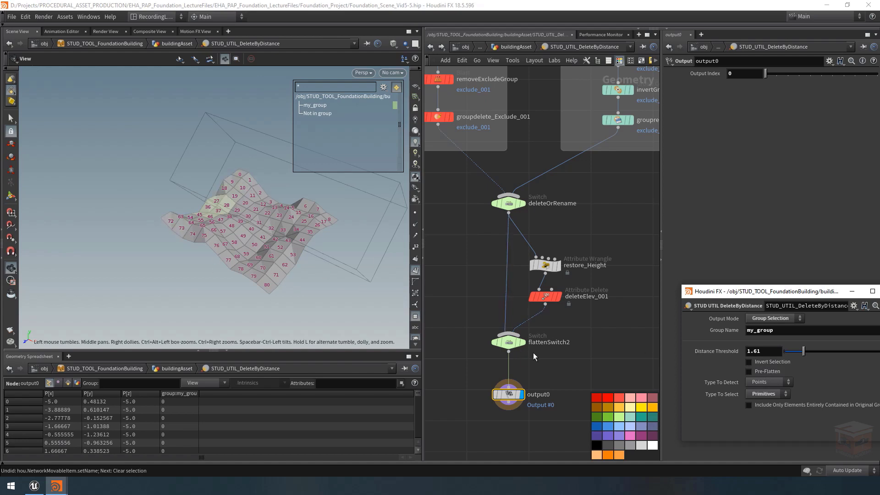
{"action": "scroll", "coordinate": [534, 353], "scroll_direction": "down", "scroll_amount": 6}
{"action": "middle_click_drag", "start_coordinate": [588, 307], "coordinate": [576, 323]}
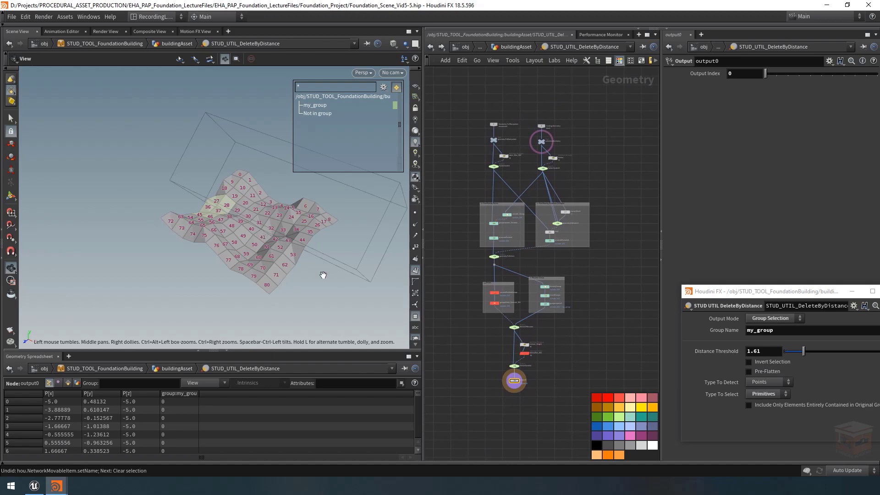
Examine the Group Rename node in the Rename Group box and compare it with the viewport's group list.
{"action": "scroll", "coordinate": [509, 304], "scroll_direction": "up", "scroll_amount": 4}
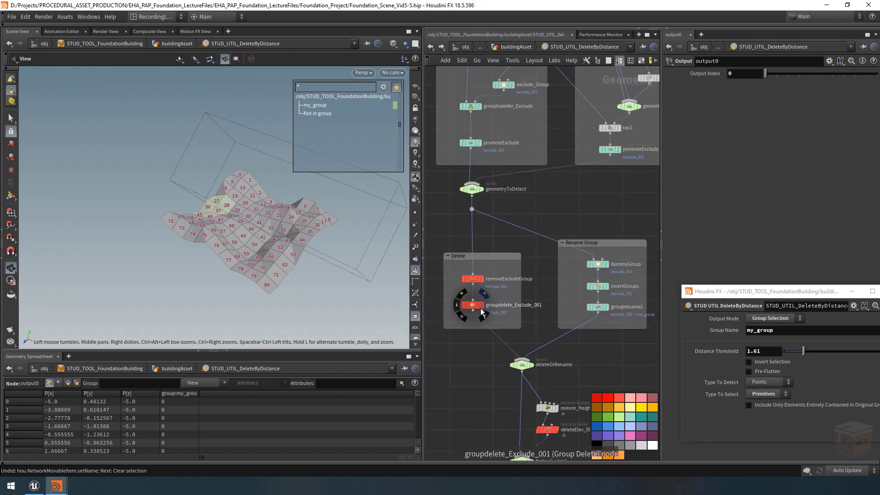
{"action": "middle_click_drag", "start_coordinate": [609, 339], "coordinate": [562, 344]}
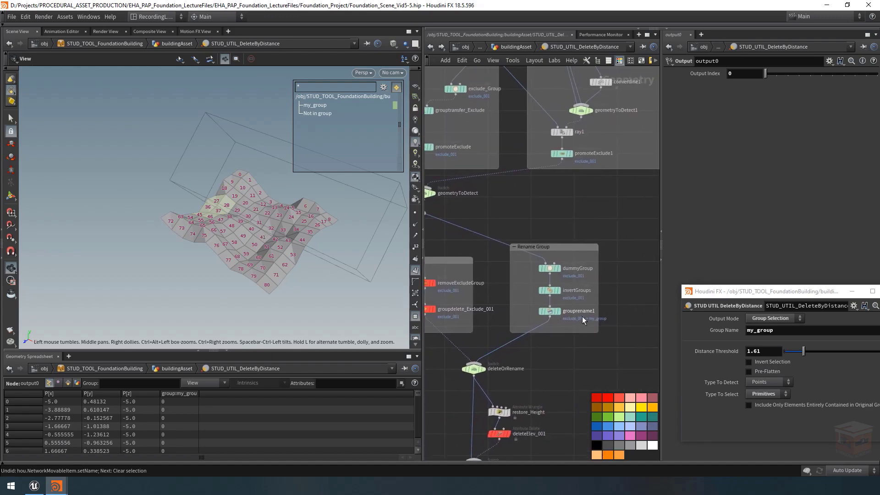
{"action": "scroll", "coordinate": [582, 318], "scroll_direction": "up", "scroll_amount": 3}
{"action": "left_click", "coordinate": [535, 311]}
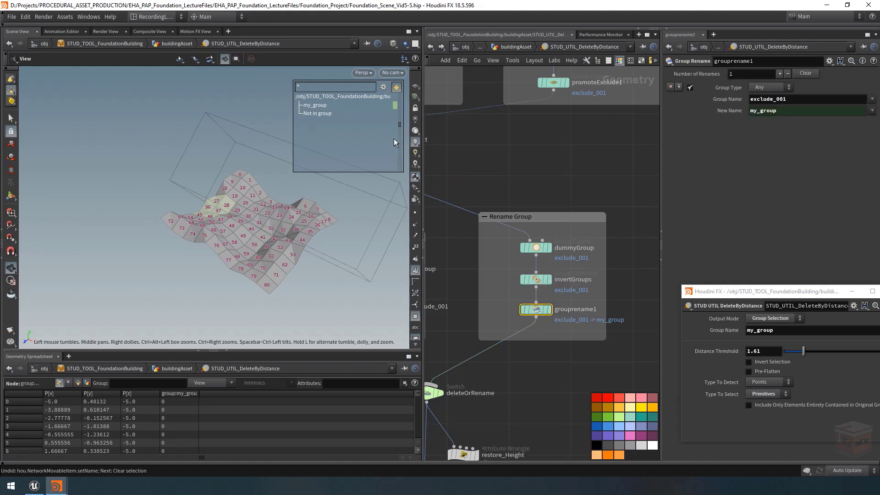
{"action": "mouse_move", "coordinate": [320, 110]}
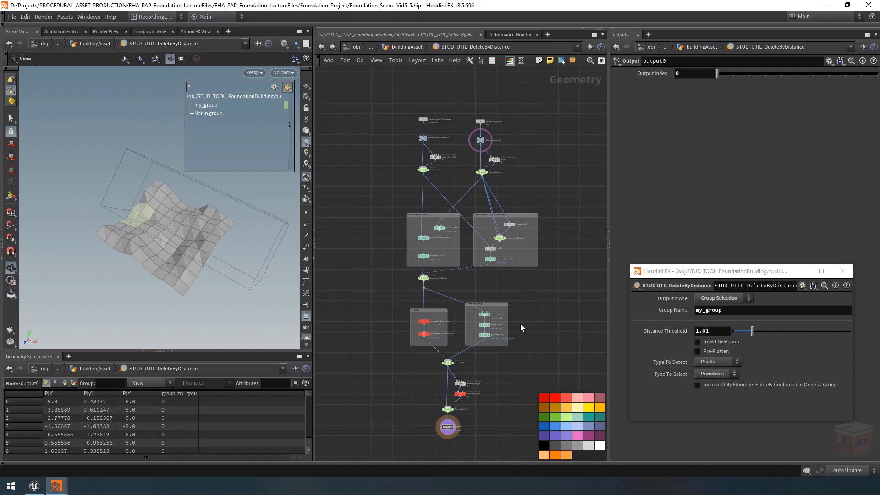
Link dummyGroup's Group Type to the asset's Type To Select parameter with a relative reference.
{"action": "scroll", "coordinate": [495, 320], "scroll_direction": "up", "scroll_amount": 5}
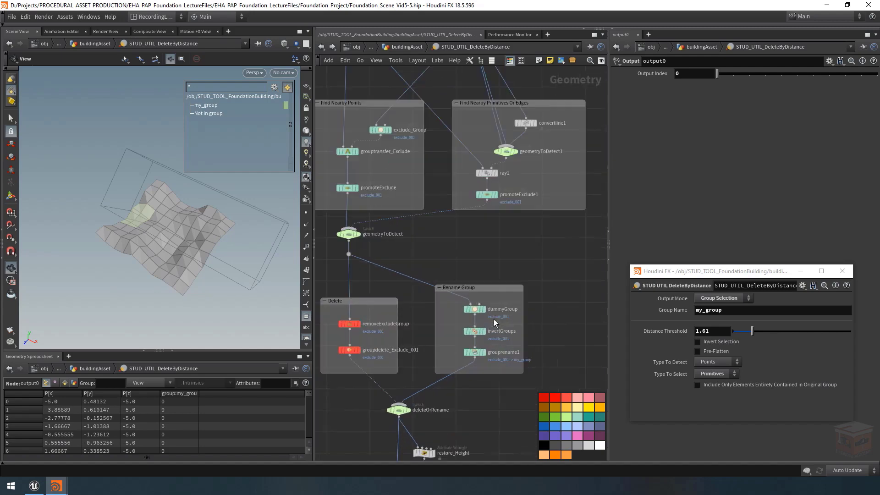
{"action": "left_click", "coordinate": [466, 303]}
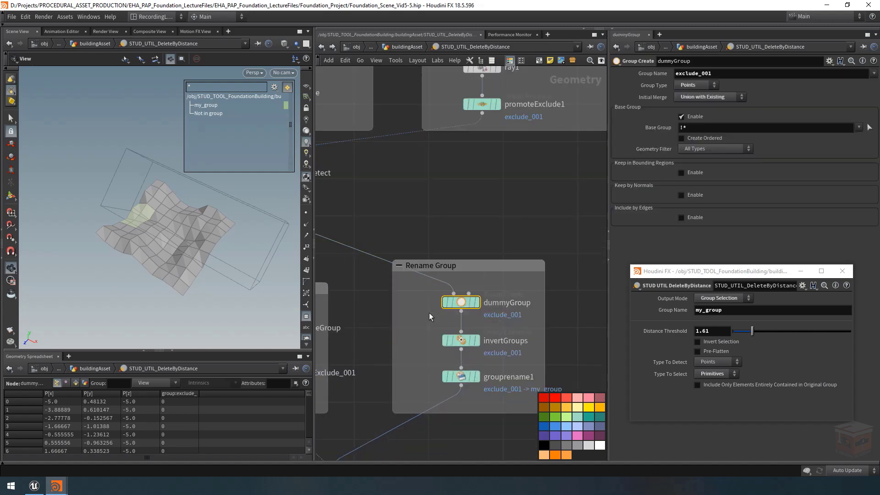
{"action": "right_click", "coordinate": [678, 375]}
{"action": "left_click", "coordinate": [702, 351]}
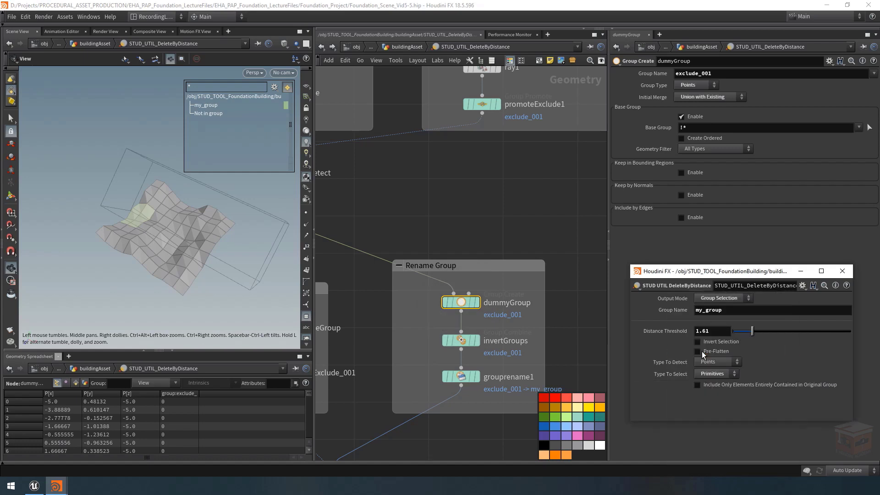
{"action": "left_click", "coordinate": [700, 86]}
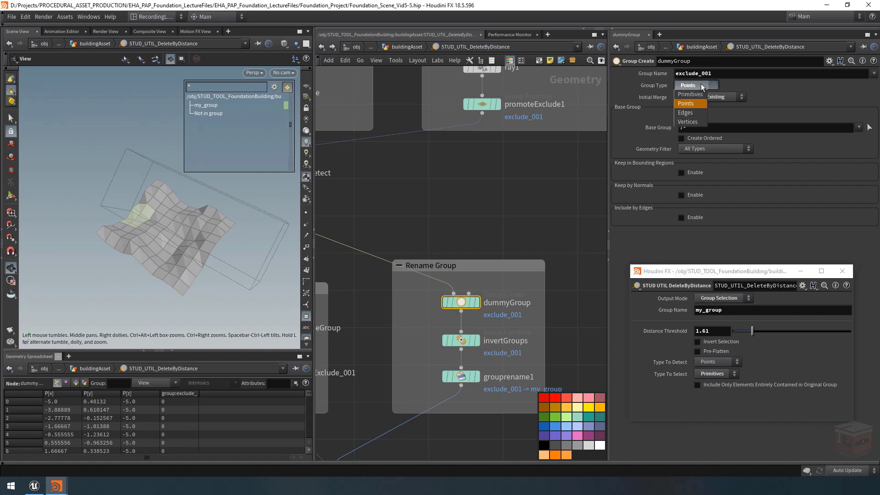
{"action": "left_click", "coordinate": [701, 84]}
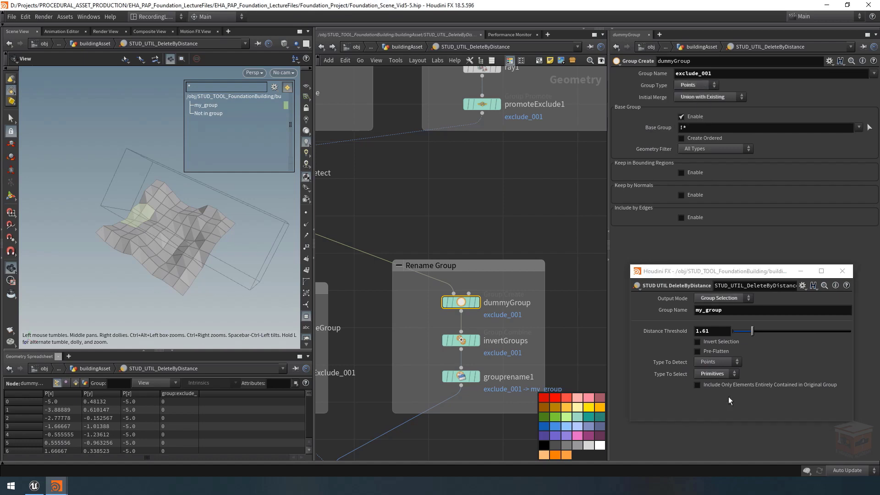
{"action": "left_click", "coordinate": [725, 374]}
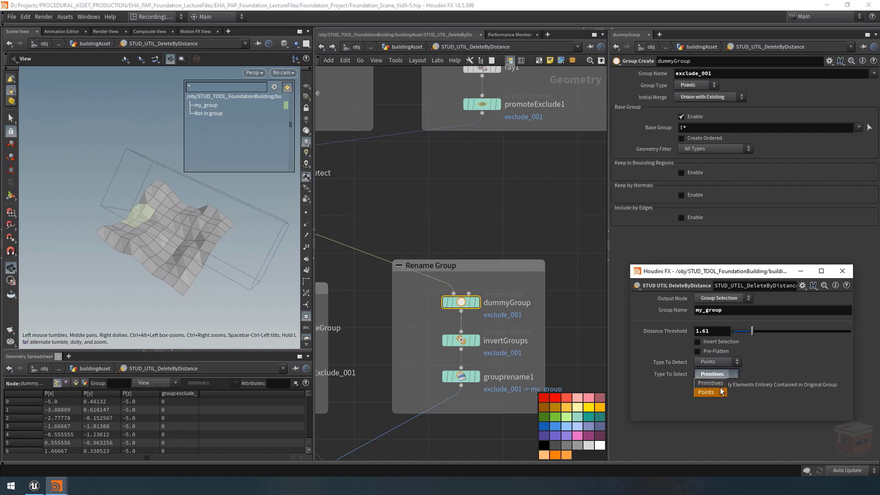
{"action": "left_click", "coordinate": [696, 86]}
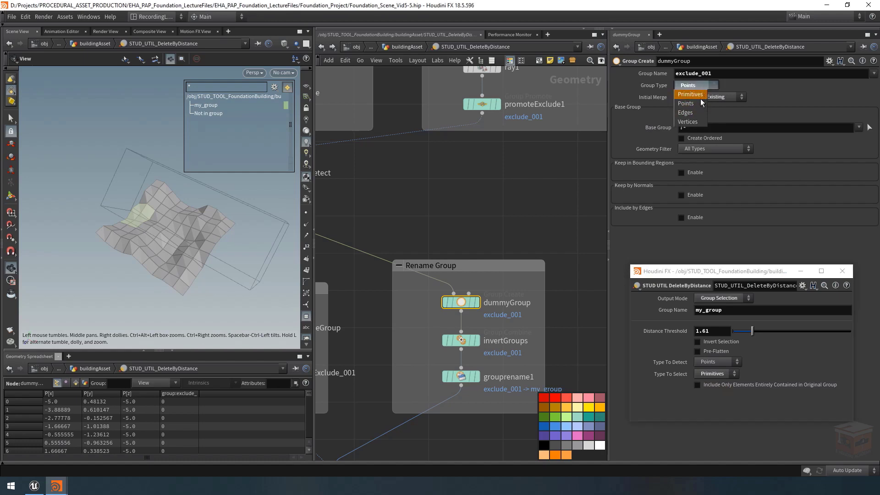
{"action": "left_click", "coordinate": [700, 85]}
{"action": "right_click", "coordinate": [657, 84]}
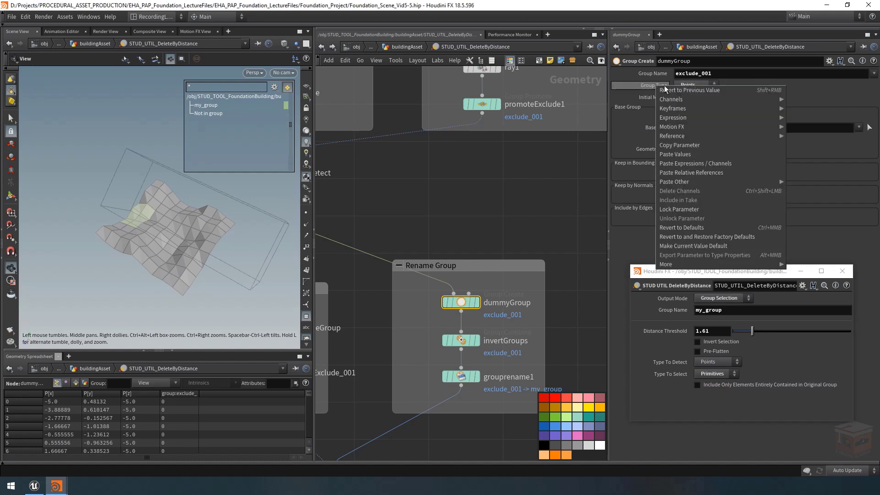
{"action": "left_click", "coordinate": [720, 173]}
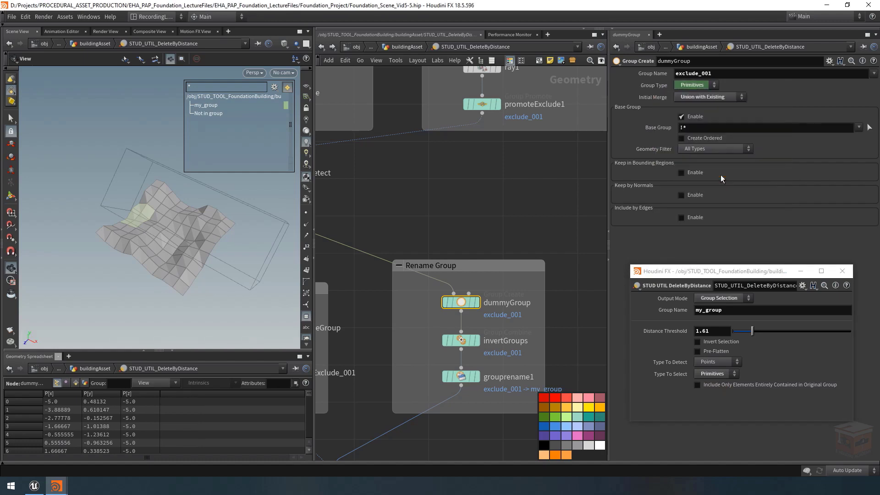
Switch the asset's Type To Select to Points and back to Primitives to check dummyGroup's linked Group Type.
{"action": "left_click", "coordinate": [713, 374]}
{"action": "left_click", "coordinate": [713, 394]}
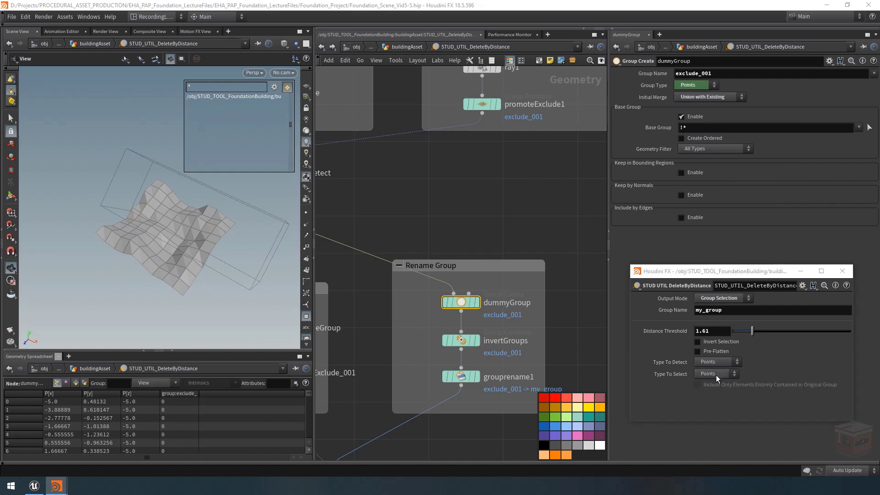
{"action": "left_click", "coordinate": [715, 375]}
{"action": "left_click", "coordinate": [716, 386]}
Examine the invertGroups Group Combine settings and review the overall network from the inputs to output0.
{"action": "mouse_move", "coordinate": [464, 306]}
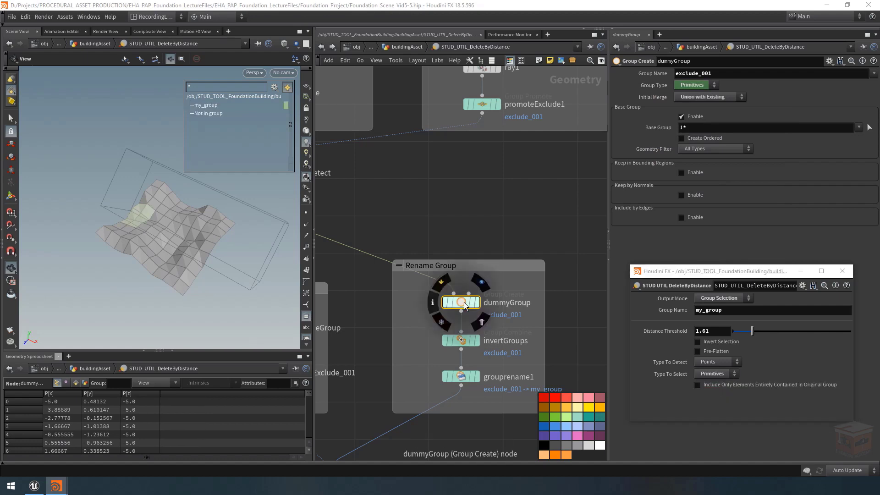
{"action": "scroll", "coordinate": [503, 201], "scroll_direction": "down", "scroll_amount": 4}
{"action": "scroll", "coordinate": [567, 235], "scroll_direction": "down", "scroll_amount": 3}
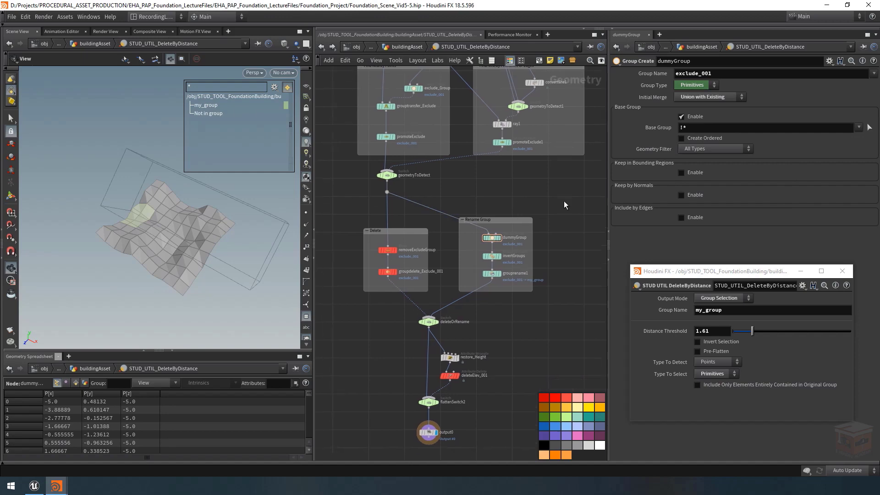
{"action": "middle_click_drag", "start_coordinate": [568, 235], "coordinate": [571, 246]}
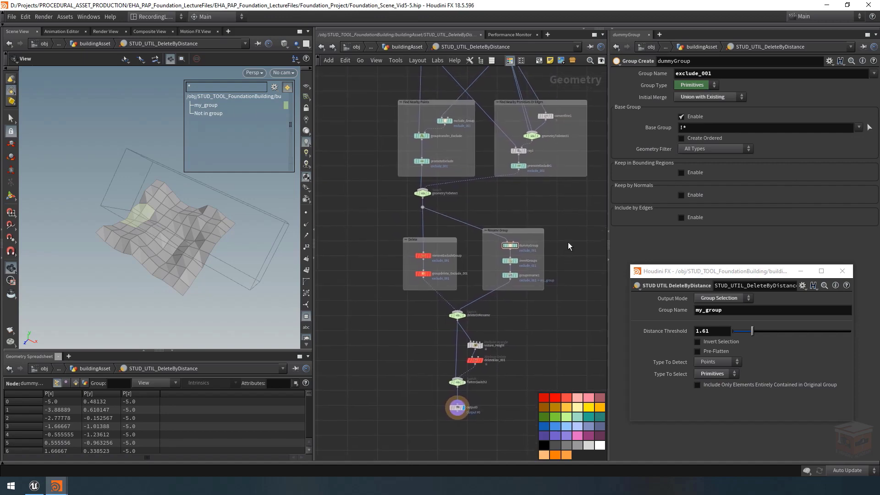
{"action": "scroll", "coordinate": [536, 261], "scroll_direction": "up", "scroll_amount": 4}
{"action": "left_click", "coordinate": [522, 256]}
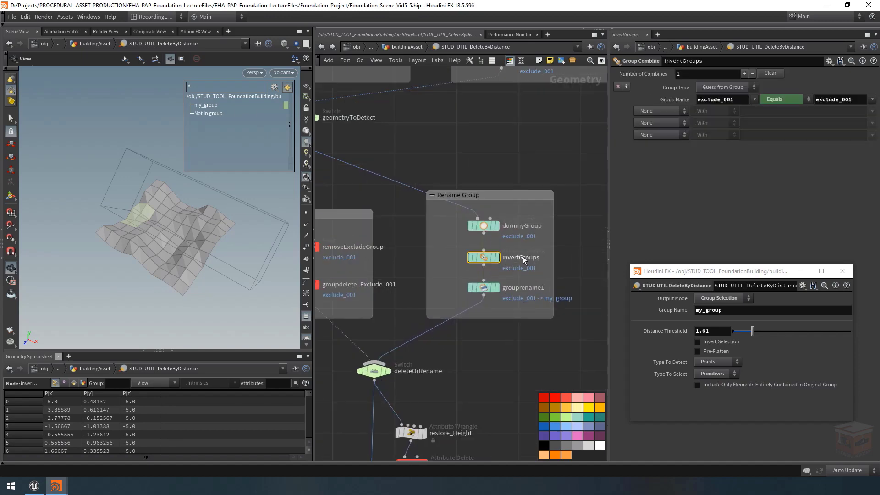
{"action": "scroll", "coordinate": [523, 255], "scroll_direction": "up", "scroll_amount": 2}
{"action": "mouse_move", "coordinate": [470, 261]}
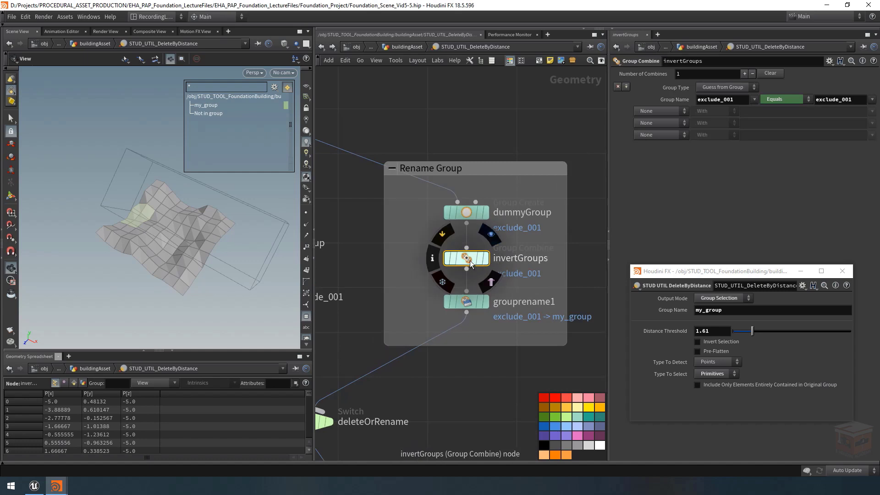
{"action": "scroll", "coordinate": [469, 262], "scroll_direction": "down", "scroll_amount": 3}
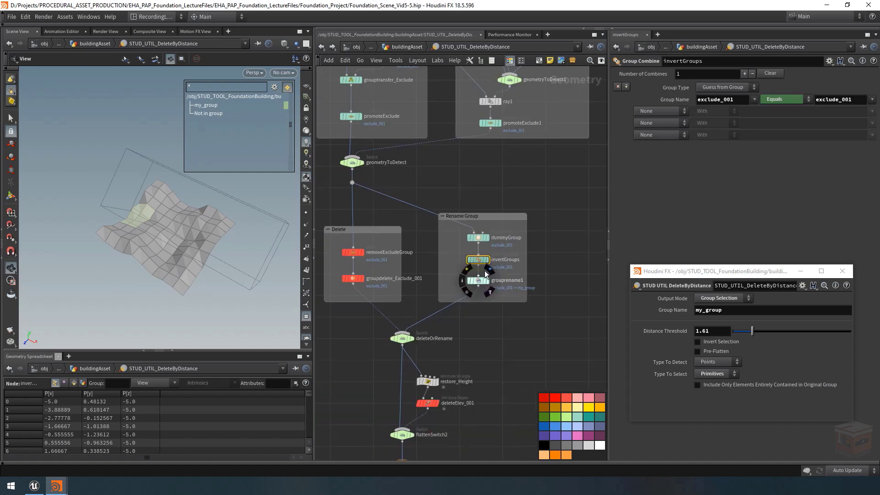
{"action": "scroll", "coordinate": [481, 270], "scroll_direction": "down", "scroll_amount": 3}
{"action": "middle_click_drag", "start_coordinate": [524, 321], "coordinate": [534, 394]}
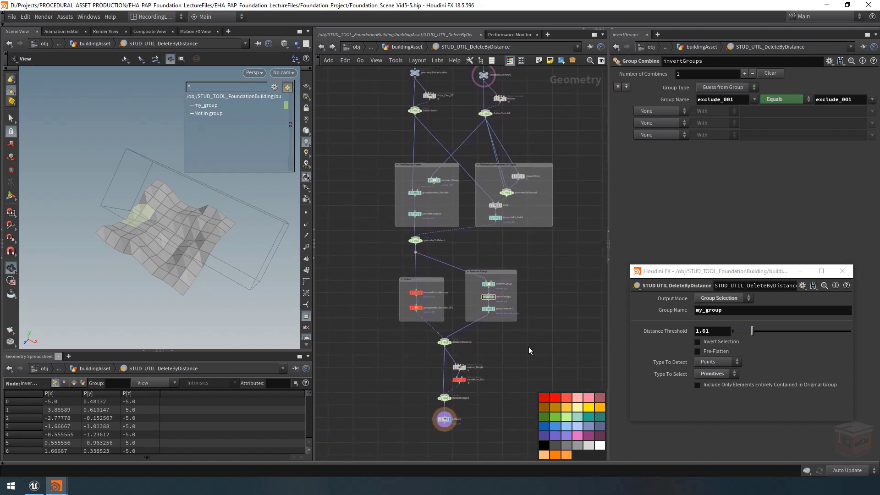
{"action": "scroll", "coordinate": [556, 321], "scroll_direction": "down", "scroll_amount": 1}
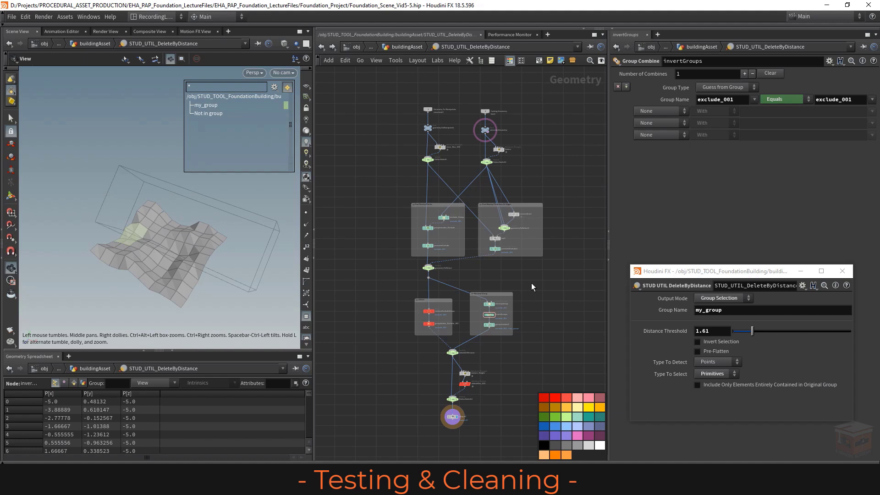
Return to the buildingAsset network, save the STUD_UTIL_DeleteByDistance node type, and match it to its current definition.
{"action": "left_click", "coordinate": [411, 47]}
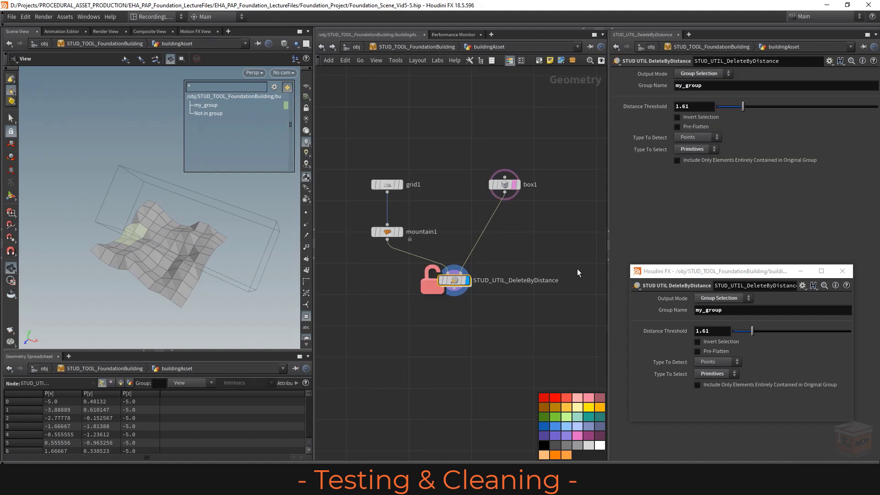
{"action": "middle_click_drag", "start_coordinate": [449, 345], "coordinate": [455, 352]}
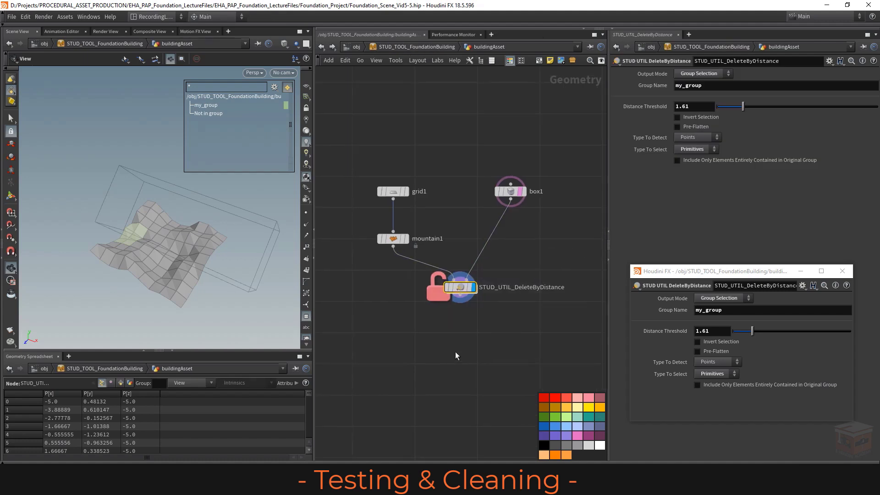
{"action": "right_click", "coordinate": [458, 290]}
{"action": "left_click", "coordinate": [486, 445]}
{"action": "right_click", "coordinate": [459, 285]}
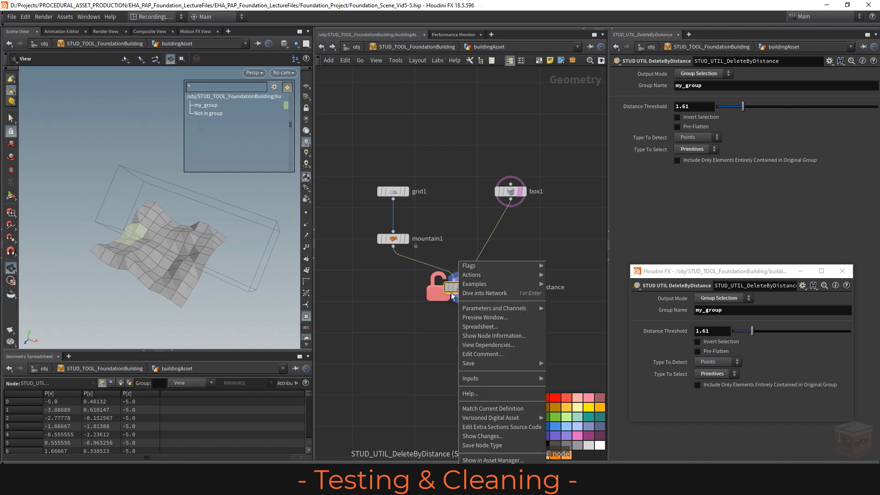
{"action": "left_click", "coordinate": [505, 409]}
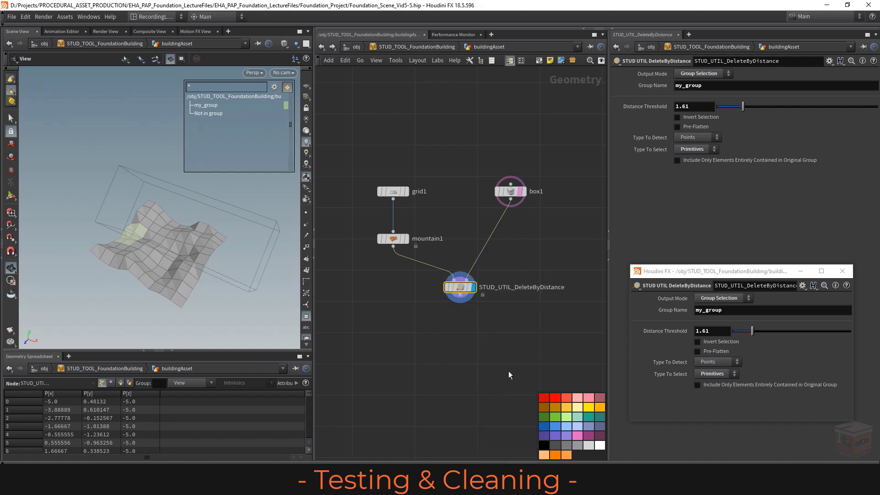
{"action": "left_click_drag", "start_coordinate": [543, 346], "coordinate": [408, 271]}
{"action": "middle_click_drag", "start_coordinate": [468, 307], "coordinate": [465, 316]}
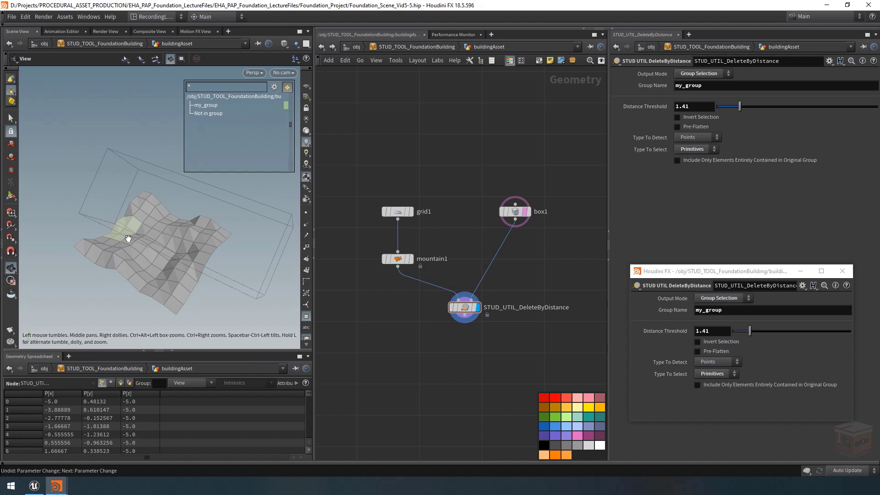
Switch Output Mode to Delete Selection and back to Group Selection to test both outputs on the terrain.
{"action": "left_click", "coordinate": [726, 299]}
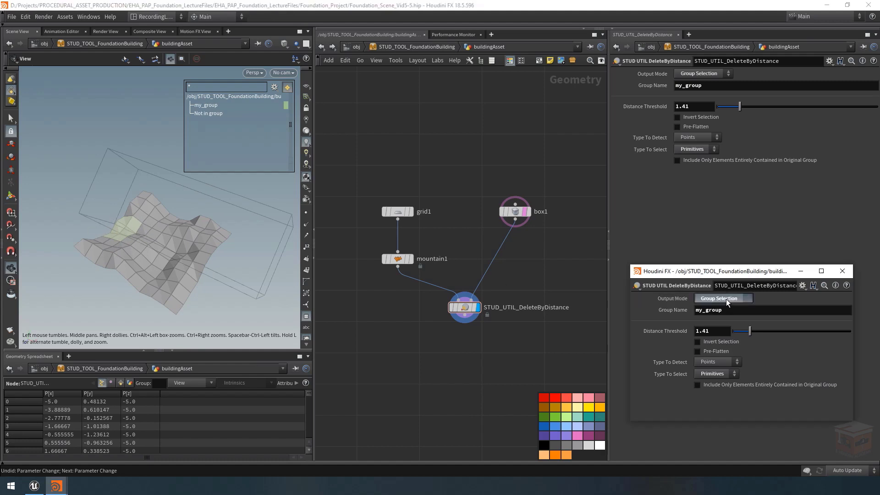
{"action": "left_click", "coordinate": [726, 305]}
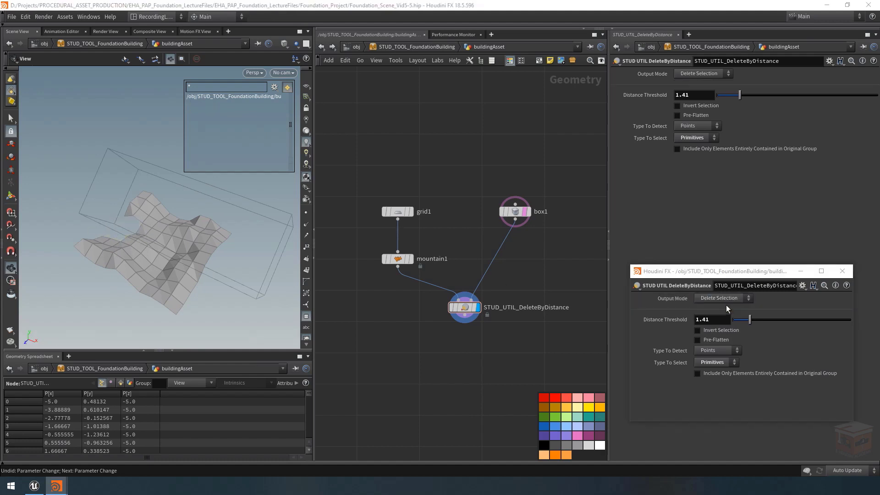
{"action": "left_click", "coordinate": [727, 298]}
{"action": "left_click", "coordinate": [725, 317]}
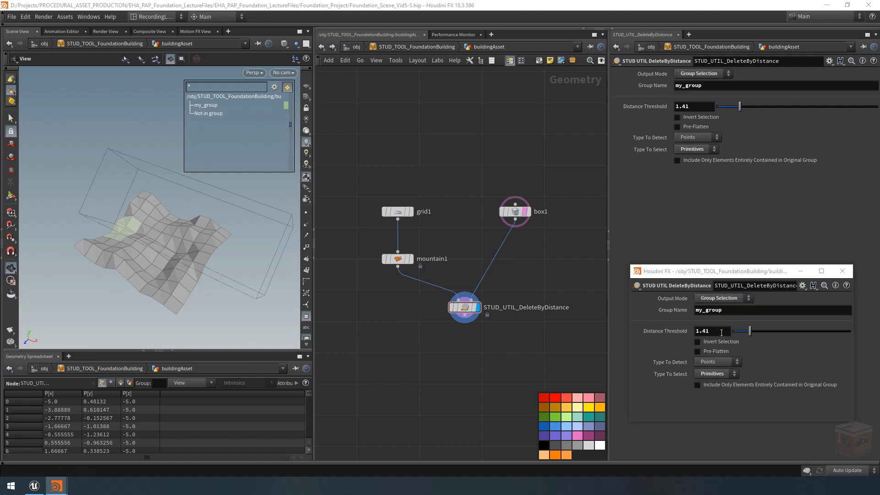
Test Invert Selection and Pre-Flatten at a Distance Threshold of 2.98, leaving both toggles off.
{"action": "mouse_move", "coordinate": [751, 332]}
{"action": "left_mouse_down"}
{"action": "mouse_move", "coordinate": [803, 326]}
{"action": "mouse_move", "coordinate": [768, 329]}
{"action": "left_mouse_up"}
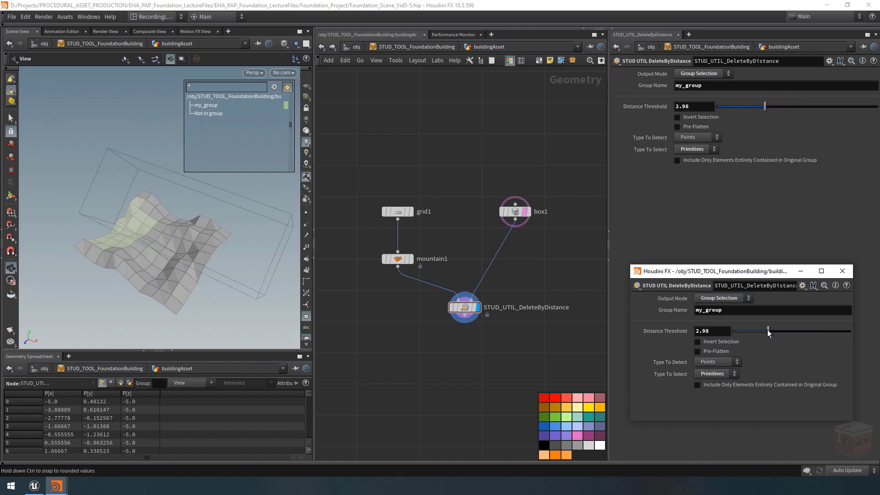
{"action": "left_click", "coordinate": [711, 342]}
{"action": "left_click", "coordinate": [711, 342]}
{"action": "left_click", "coordinate": [711, 342]}
{"action": "left_click", "coordinate": [710, 350]}
{"action": "left_click", "coordinate": [710, 350]}
{"action": "left_click", "coordinate": [710, 350]}
{"action": "left_click", "coordinate": [711, 350]}
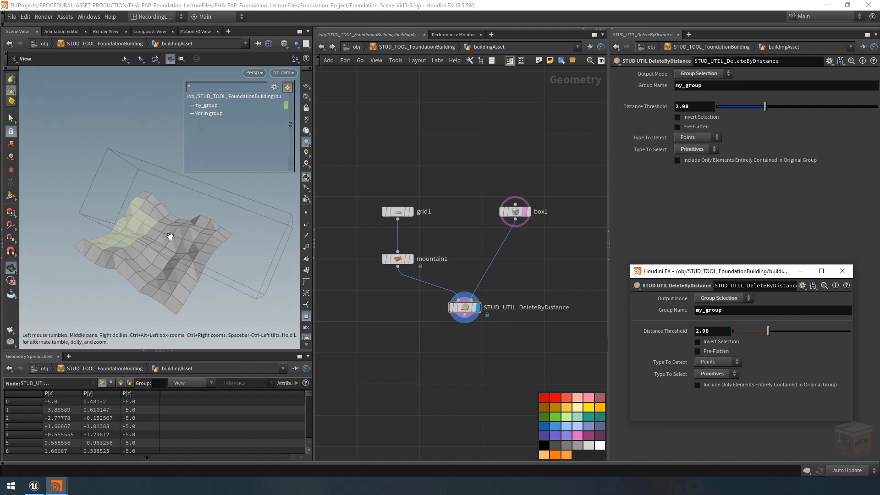
Test detection by Prim Edges and by Primitives with the Distance Threshold lowered to 1.57, ending on Primitives.
{"action": "mouse_move", "coordinate": [171, 236]}
{"action": "left_mouse_down"}
{"action": "mouse_move", "coordinate": [197, 230]}
{"action": "mouse_move", "coordinate": [169, 231]}
{"action": "left_mouse_up"}
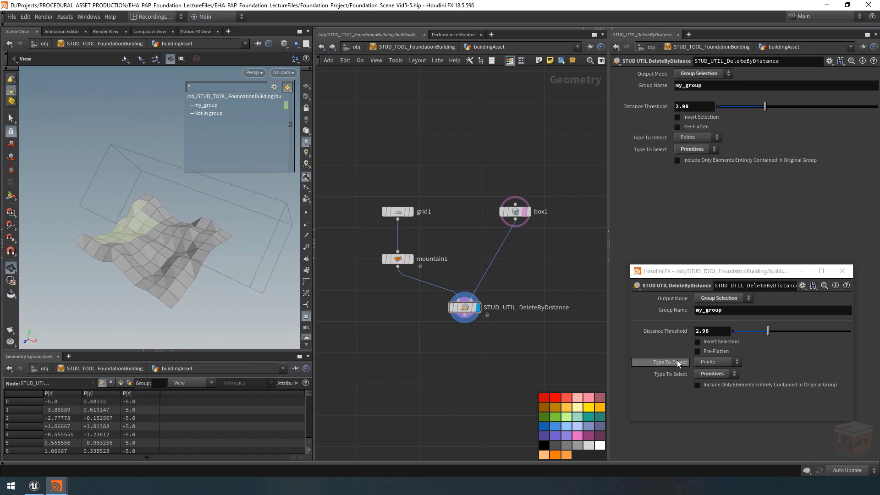
{"action": "left_click", "coordinate": [714, 361]}
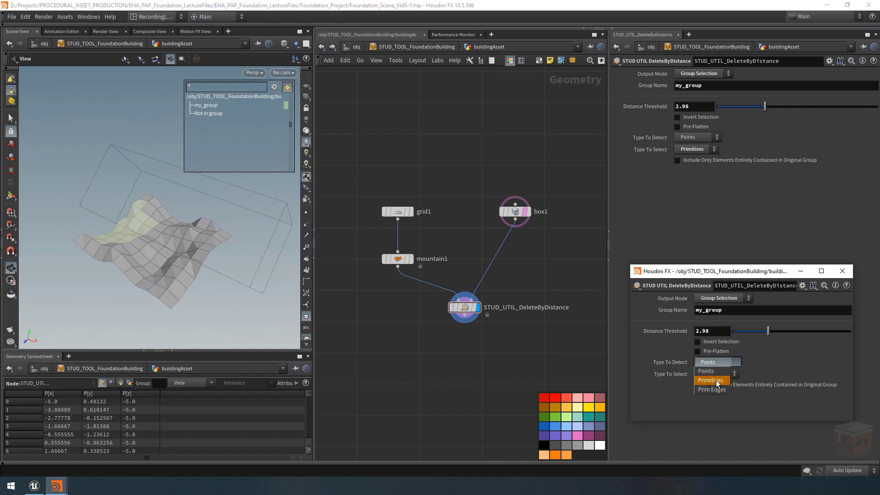
{"action": "left_click", "coordinate": [714, 389]}
{"action": "left_click_drag", "start_coordinate": [194, 260], "coordinate": [198, 265]}
{"action": "mouse_move", "coordinate": [767, 331]}
{"action": "left_mouse_down"}
{"action": "mouse_move", "coordinate": [740, 333]}
{"action": "mouse_move", "coordinate": [752, 333]}
{"action": "left_mouse_up"}
{"action": "left_click", "coordinate": [713, 361]}
{"action": "left_click", "coordinate": [712, 383]}
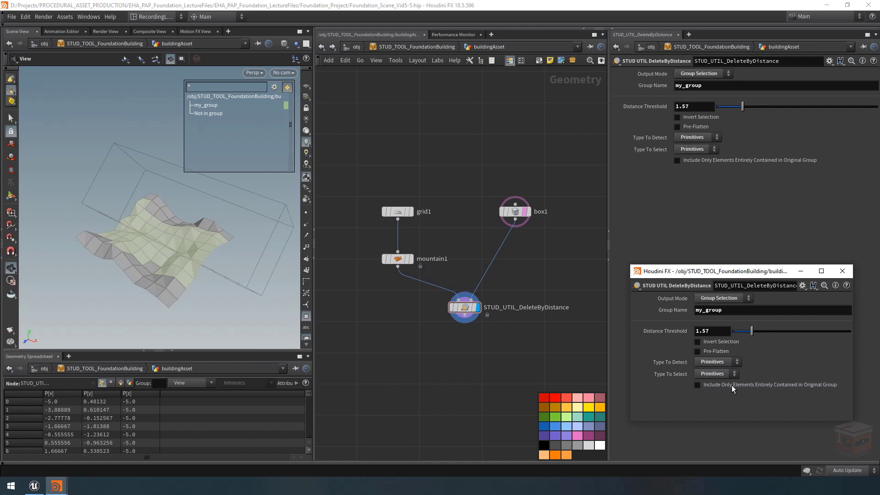
Test Include Only Elements Entirely Contained in Original Group on the primitive selection, leaving the option off.
{"action": "left_click", "coordinate": [746, 384]}
{"action": "left_click", "coordinate": [746, 383]}
{"action": "left_click", "coordinate": [746, 384]}
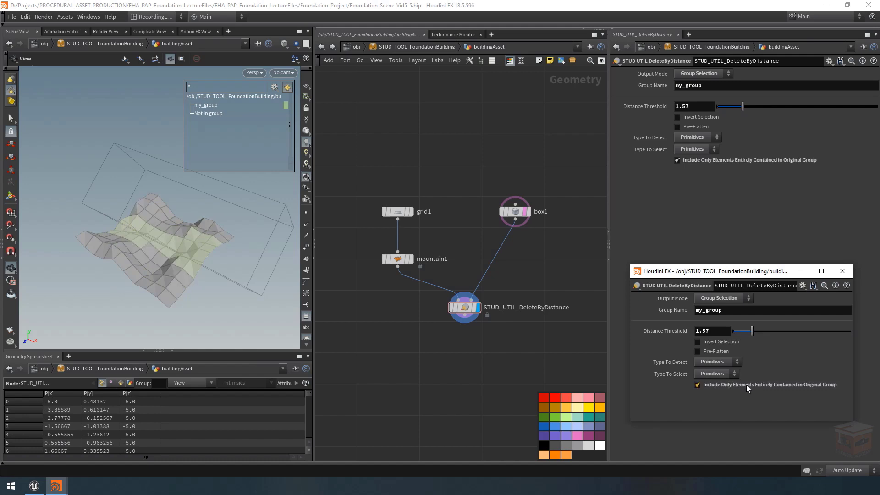
{"action": "left_click", "coordinate": [746, 384]}
{"action": "left_click", "coordinate": [746, 384]}
{"action": "left_click", "coordinate": [746, 384]}
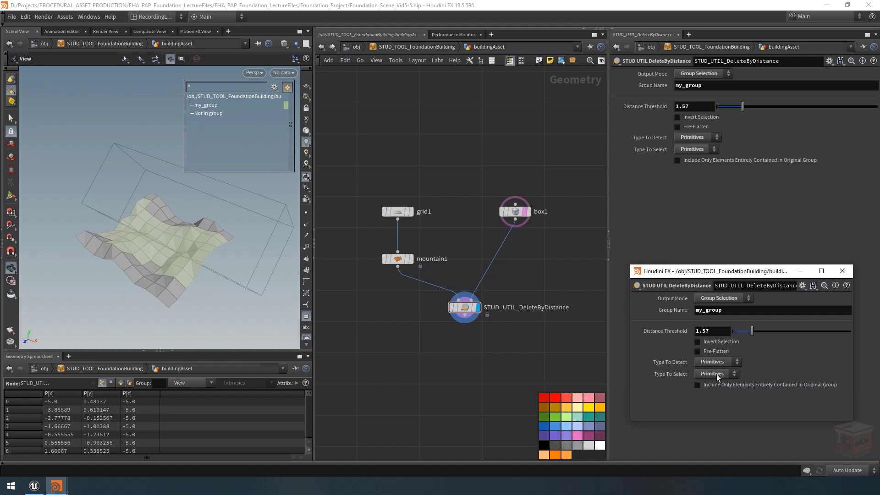
Set Type To Select to Points and switch the viewport group list to show point groups.
{"action": "left_click", "coordinate": [711, 391]}
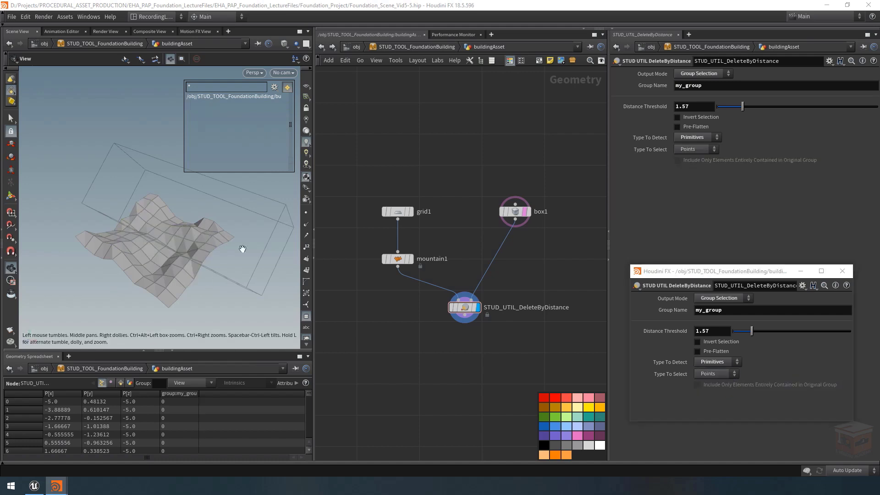
{"action": "left_click", "coordinate": [274, 87]}
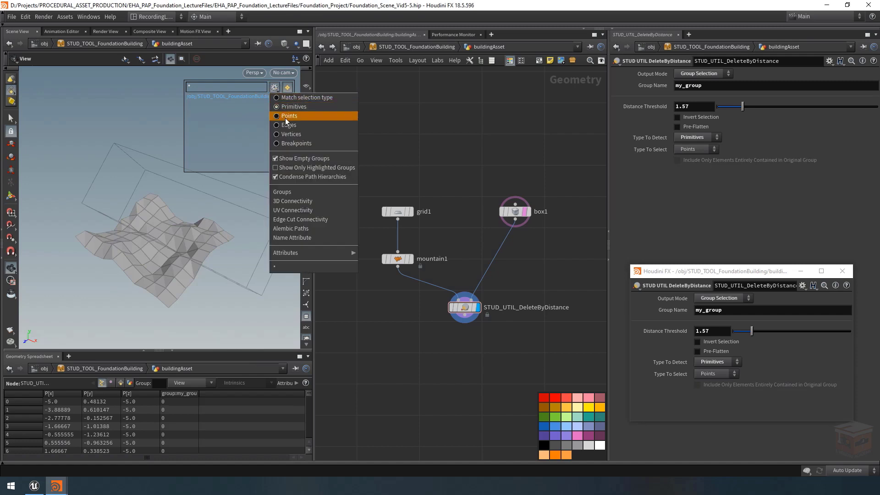
{"action": "left_click", "coordinate": [303, 117]}
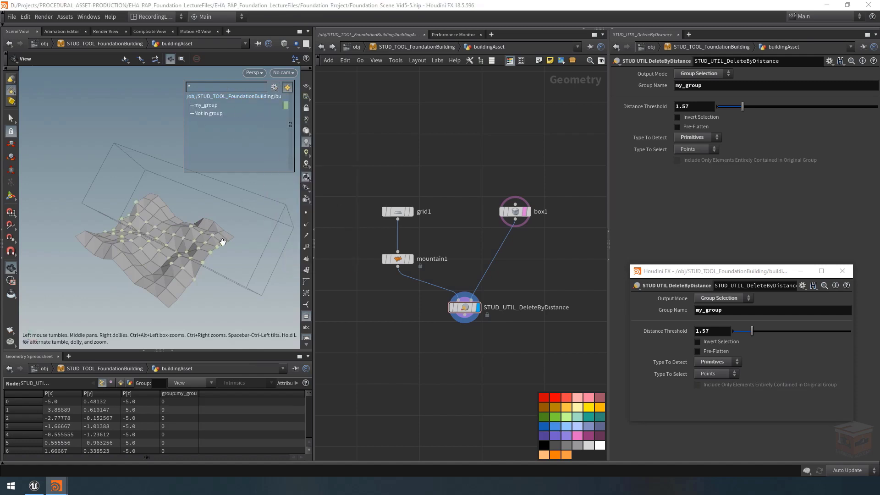
{"action": "left_click_drag", "start_coordinate": [200, 214], "coordinate": [218, 216]}
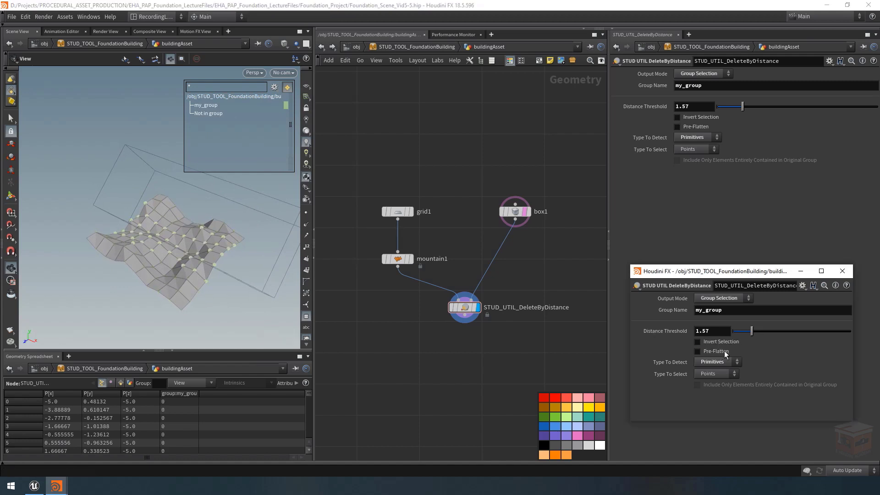
Test detection by Points, raise the Distance Threshold to 2, and set Type To Detect to Prim Edges.
{"action": "left_click", "coordinate": [718, 362]}
{"action": "left_click", "coordinate": [713, 371]}
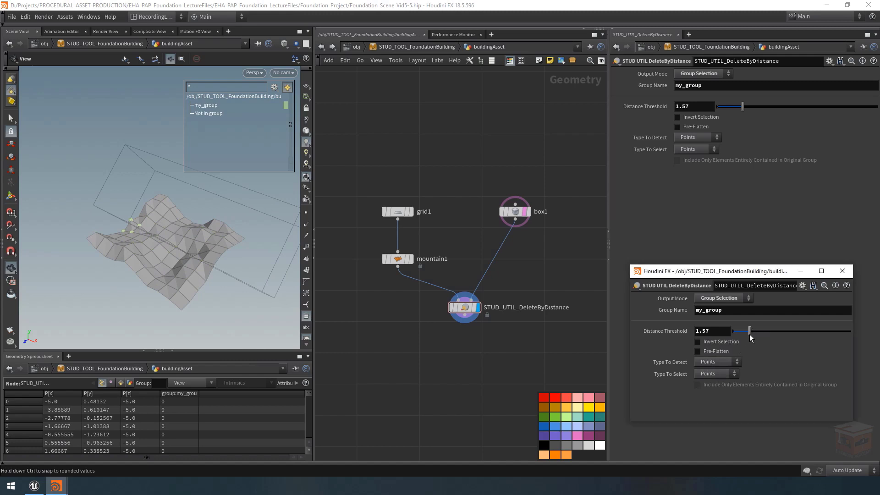
{"action": "mouse_move", "coordinate": [751, 332]}
{"action": "left_mouse_down"}
{"action": "mouse_move", "coordinate": [798, 334]}
{"action": "mouse_move", "coordinate": [734, 335]}
{"action": "mouse_move", "coordinate": [762, 331]}
{"action": "mouse_move", "coordinate": [754, 329]}
{"action": "left_mouse_up"}
{"action": "left_click", "coordinate": [712, 362]}
{"action": "left_click", "coordinate": [711, 389]}
Set Output Mode to Delete Selection and raise the Distance Threshold to 2.9.
{"action": "left_click", "coordinate": [735, 298]}
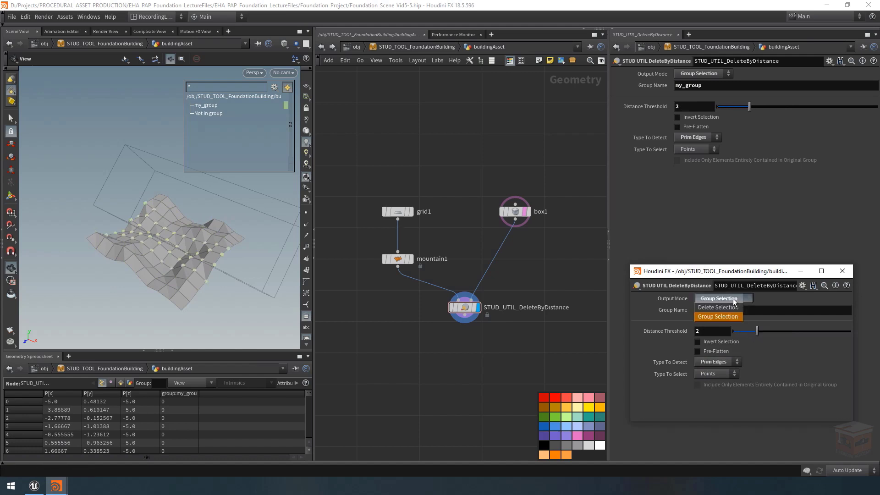
{"action": "left_click", "coordinate": [721, 309]}
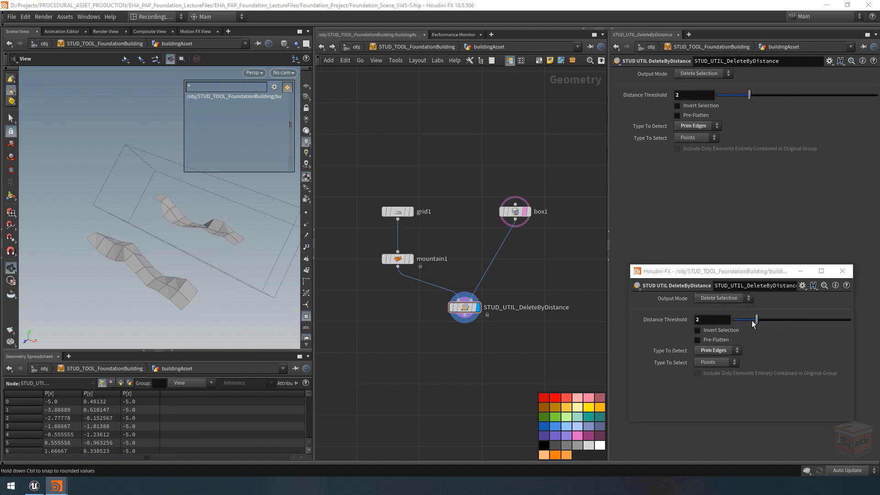
{"action": "mouse_move", "coordinate": [753, 320]}
{"action": "left_mouse_down"}
{"action": "mouse_move", "coordinate": [746, 319]}
{"action": "mouse_move", "coordinate": [785, 319]}
{"action": "mouse_move", "coordinate": [733, 326]}
{"action": "mouse_move", "coordinate": [780, 317]}
{"action": "mouse_move", "coordinate": [755, 318]}
{"action": "mouse_move", "coordinate": [767, 314]}
{"action": "left_mouse_up"}
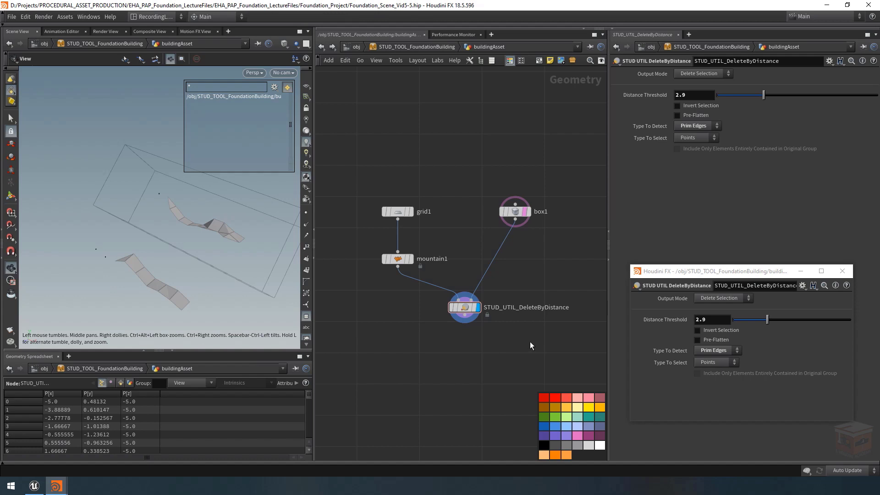
Unlock STUD_UTIL_DeleteByDistance for editing, enter its network, and make room between flattenSwitch2 and output0, displaying flattenSwitch2.
{"action": "right_click", "coordinate": [463, 309]}
{"action": "left_click", "coordinate": [502, 419]}
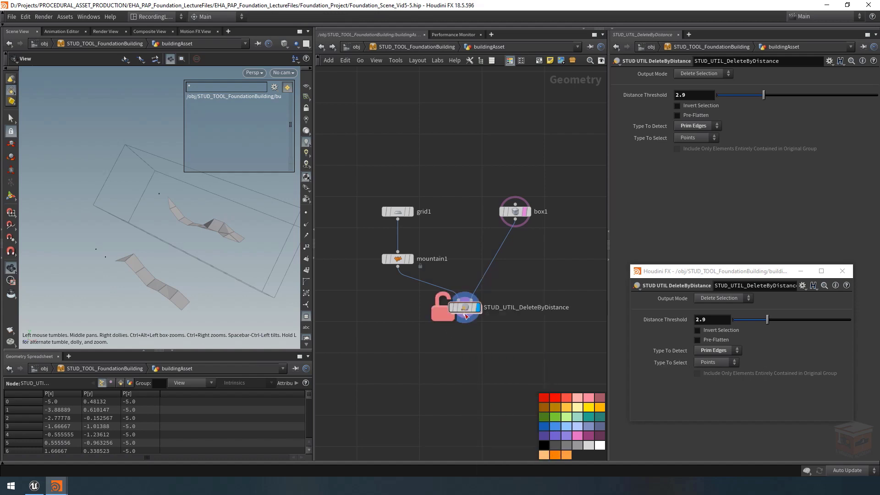
{"action": "double_click", "coordinate": [465, 314]}
{"action": "scroll", "coordinate": [485, 368], "scroll_direction": "up", "scroll_amount": 3}
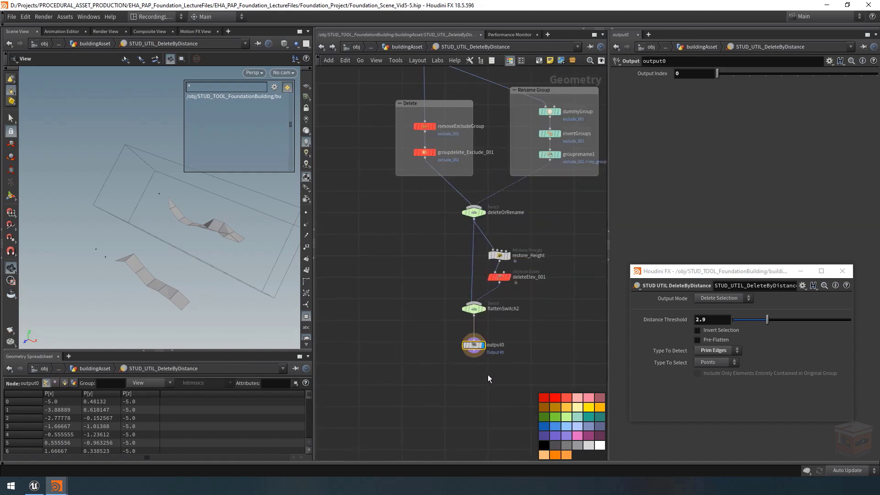
{"action": "left_click_drag", "start_coordinate": [474, 345], "coordinate": [471, 396]}
{"action": "left_click", "coordinate": [503, 366]}
{"action": "scroll", "coordinate": [503, 366], "scroll_direction": "up", "scroll_amount": 2}
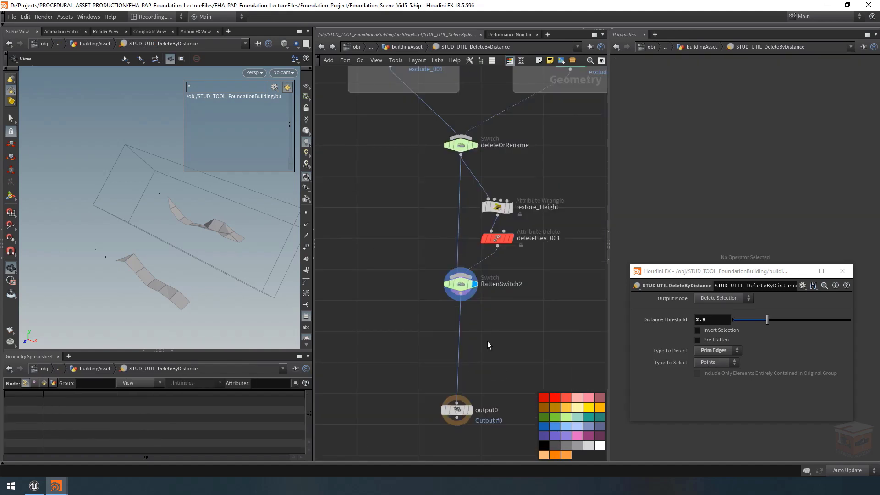
Insert a Clean node between flattenSwitch2 and output0 and display its result.
{"action": "key", "text": "Tab"}
{"action": "type", "text": "clean"}
{"action": "key", "text": "Return"}
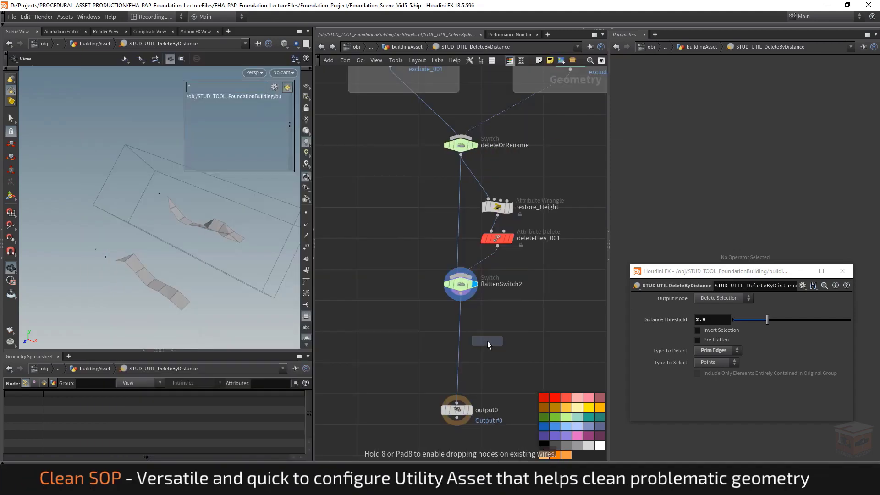
{"action": "left_click", "coordinate": [493, 353]}
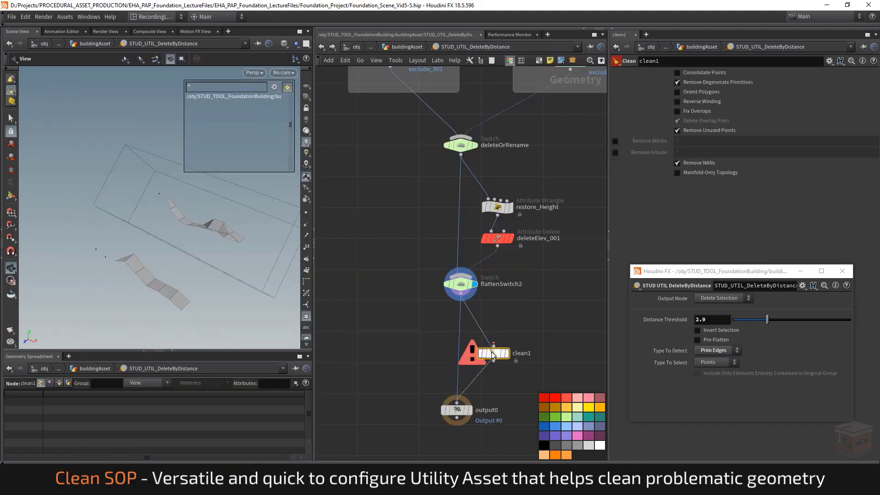
{"action": "left_click_drag", "start_coordinate": [495, 357], "coordinate": [464, 367]}
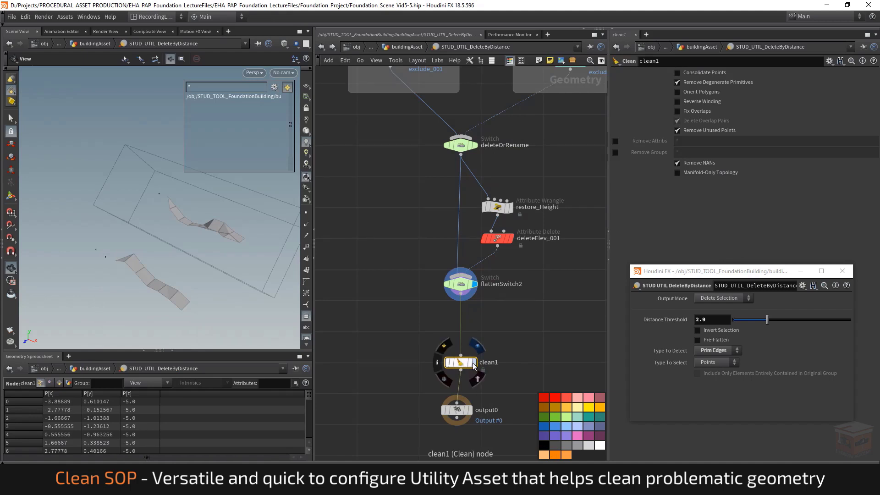
{"action": "left_click", "coordinate": [474, 364]}
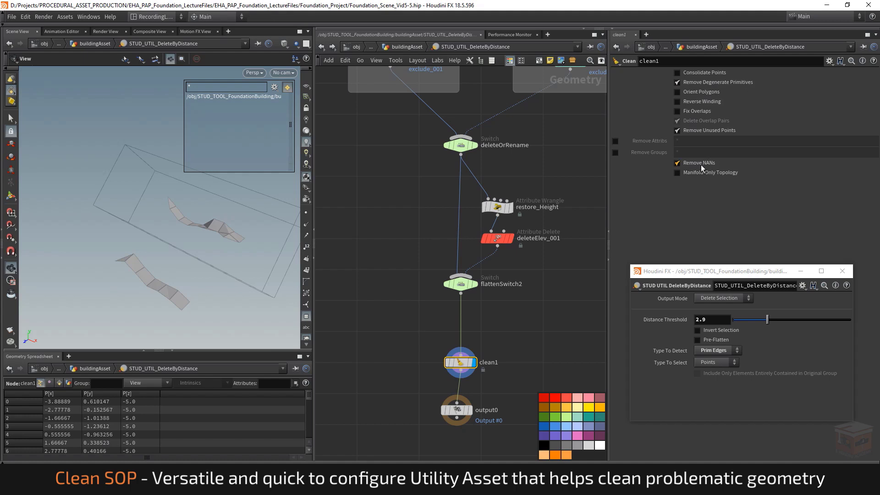
Align output0 beneath clean1 and set the display flag on output0.
{"action": "mouse_move", "coordinate": [709, 165]}
{"action": "left_click_drag", "start_coordinate": [461, 362], "coordinate": [463, 367]}
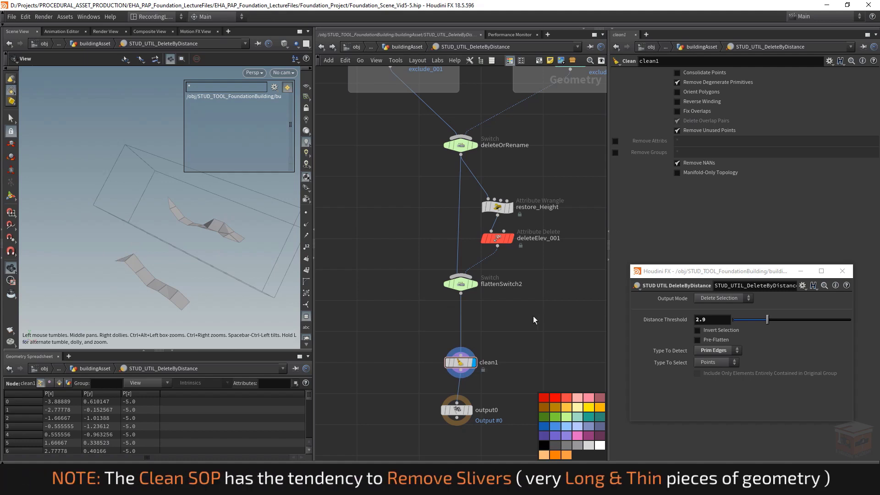
{"action": "left_click_drag", "start_coordinate": [470, 414], "coordinate": [474, 416]}
{"action": "left_click", "coordinate": [474, 415]}
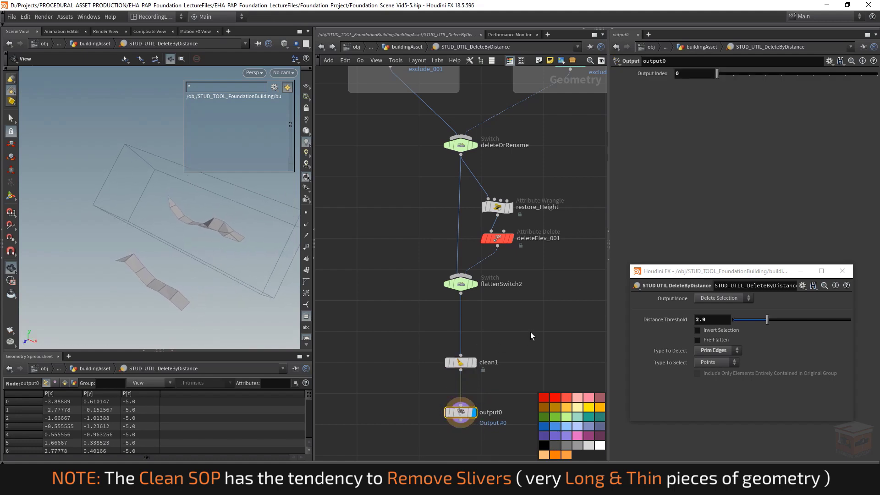
Add a Switch node beside the wire between clean1 and output0.
{"action": "middle_click_drag", "start_coordinate": [538, 333], "coordinate": [511, 325]}
{"action": "left_click_drag", "start_coordinate": [485, 327], "coordinate": [403, 362]}
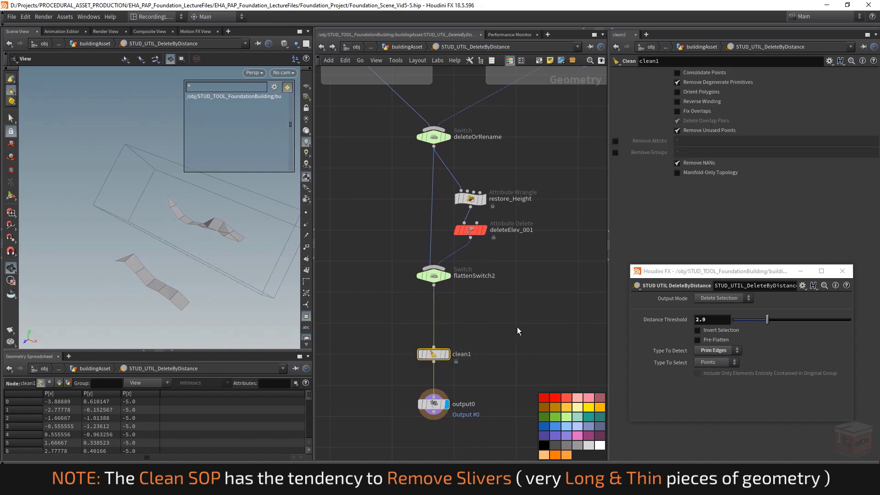
{"action": "key", "text": "Tab"}
{"action": "type", "text": "switch"}
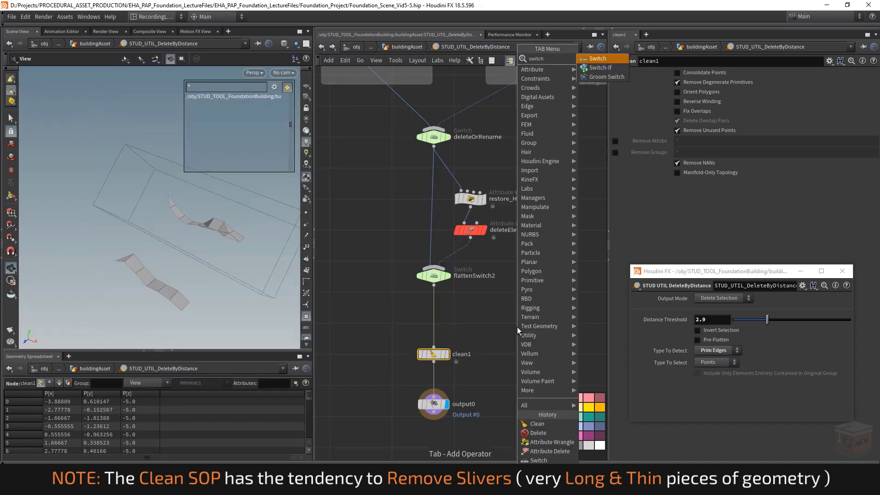
{"action": "key", "text": "Return"}
{"action": "left_click", "coordinate": [489, 368]}
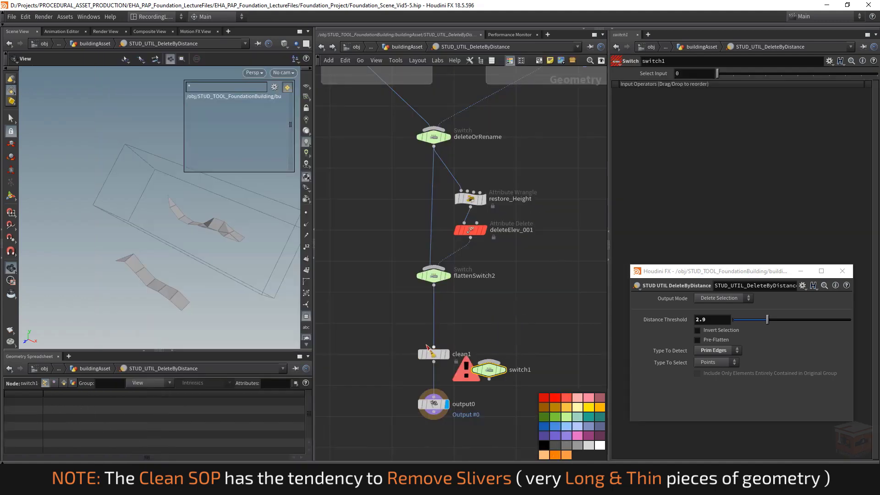
Wire clean1 and flattenSwitch2 into the new Switch ahead of output0, ordering flattenSwitch2 as the first input.
{"action": "left_click_drag", "start_coordinate": [430, 355], "coordinate": [470, 332]}
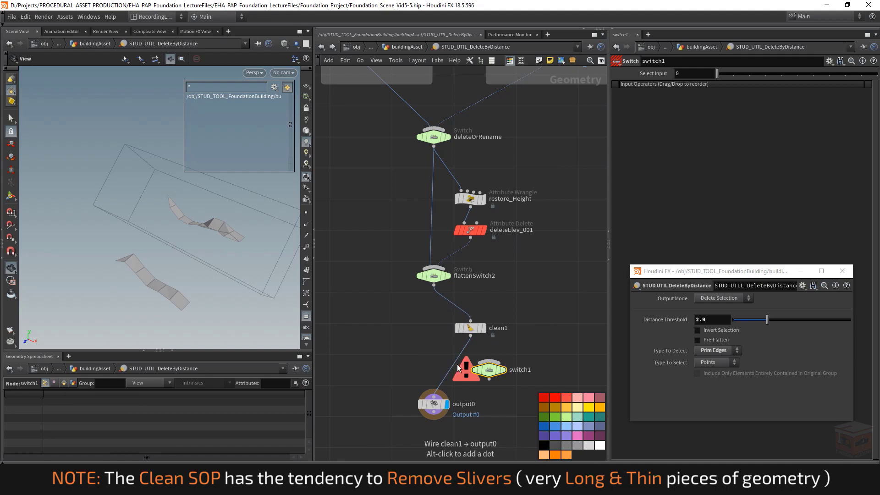
{"action": "left_click_drag", "start_coordinate": [458, 364], "coordinate": [443, 374]}
{"action": "left_click", "coordinate": [434, 285]}
{"action": "left_click", "coordinate": [434, 361]}
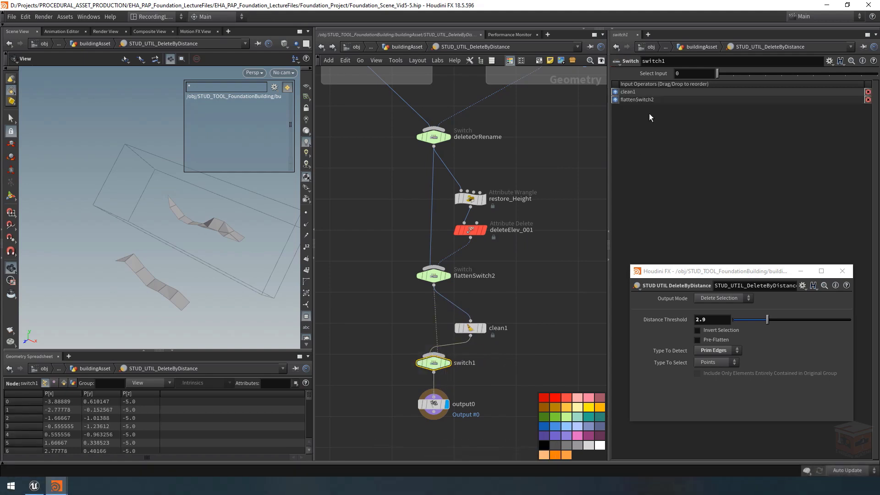
{"action": "left_click_drag", "start_coordinate": [615, 100], "coordinate": [615, 91]}
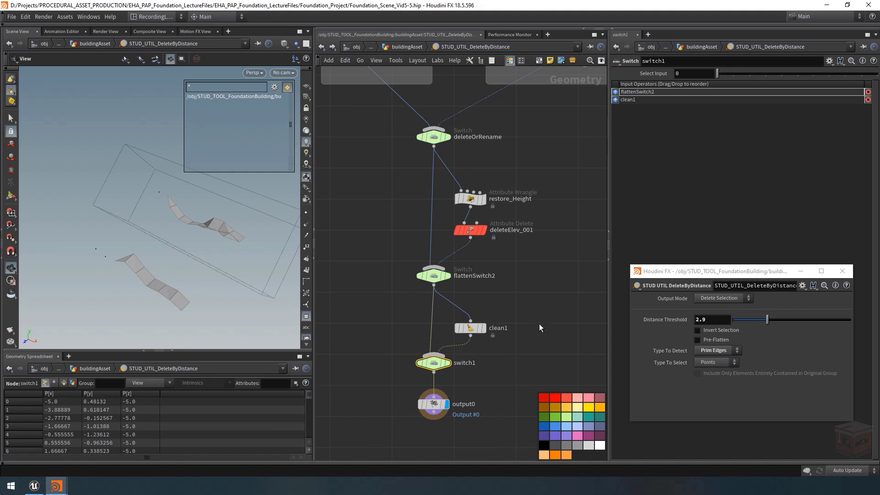
Rename the new Switch node to postCleanGeometry.
{"action": "double_click", "coordinate": [463, 363]}
{"action": "type", "text": "clean"}
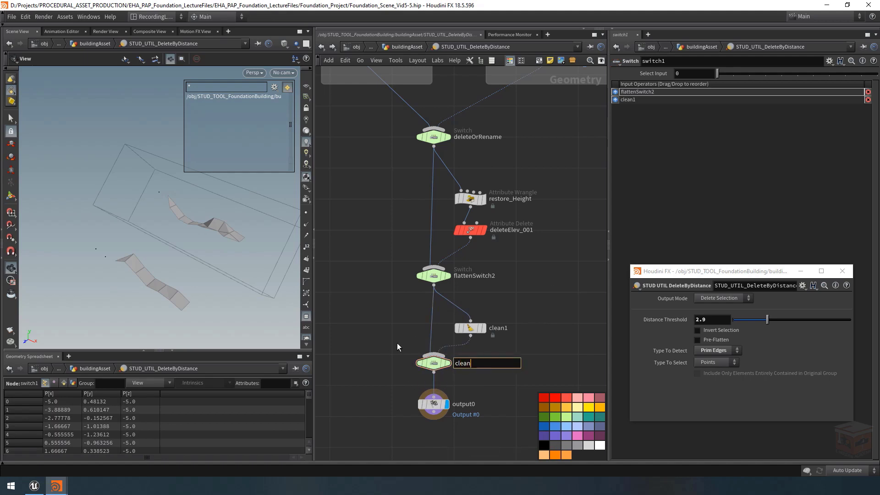
{"action": "type", "text": "Geometry"}
{"action": "key", "text": "BackSpace"}
{"action": "key", "text": "BackSpace"}
{"action": "key", "text": "BackSpace"}
{"action": "key", "text": "BackSpace"}
{"action": "key", "text": "BackSpace"}
{"action": "key", "text": "BackSpace"}
{"action": "key", "text": "BackSpace"}
{"action": "key", "text": "BackSpace"}
{"action": "key", "text": "BackSpace"}
{"action": "key", "text": "BackSpace"}
{"action": "key", "text": "BackSpace"}
{"action": "key", "text": "BackSpace"}
{"action": "key", "text": "BackSpace"}
{"action": "type", "text": "post_CleanGeometry"}
{"action": "key", "text": "Left"}
{"action": "key", "text": "Left"}
{"action": "key", "text": "Left"}
{"action": "key", "text": "Left"}
{"action": "key", "text": "Left"}
{"action": "key", "text": "Left"}
{"action": "key", "text": "Left"}
{"action": "key", "text": "Left"}
{"action": "key", "text": "Left"}
{"action": "key", "text": "Left"}
{"action": "key", "text": "Left"}
{"action": "key", "text": "Left"}
{"action": "key", "text": "Left"}
{"action": "key", "text": "BackSpace"}
{"action": "key", "text": "End"}
{"action": "key", "text": "Return"}
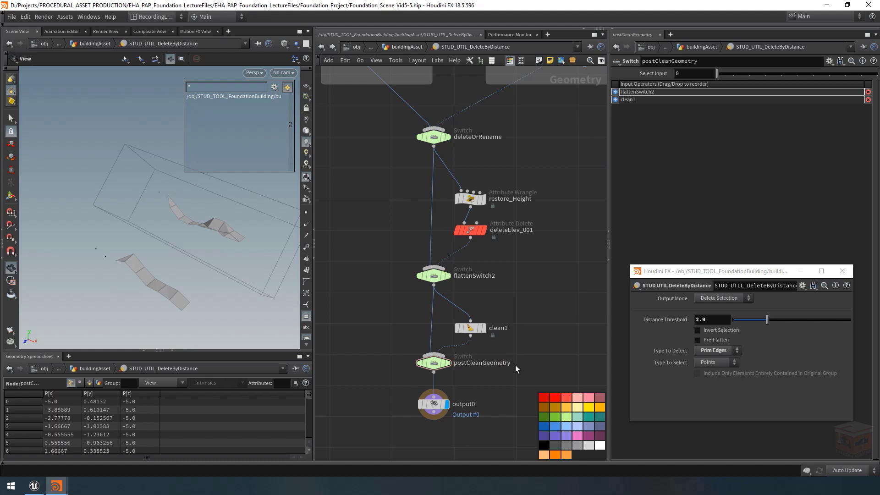
Add postCleanGeometry's Select Input to the asset's parameters in its type properties, with a separator above it.
{"action": "right_click", "coordinate": [464, 46]}
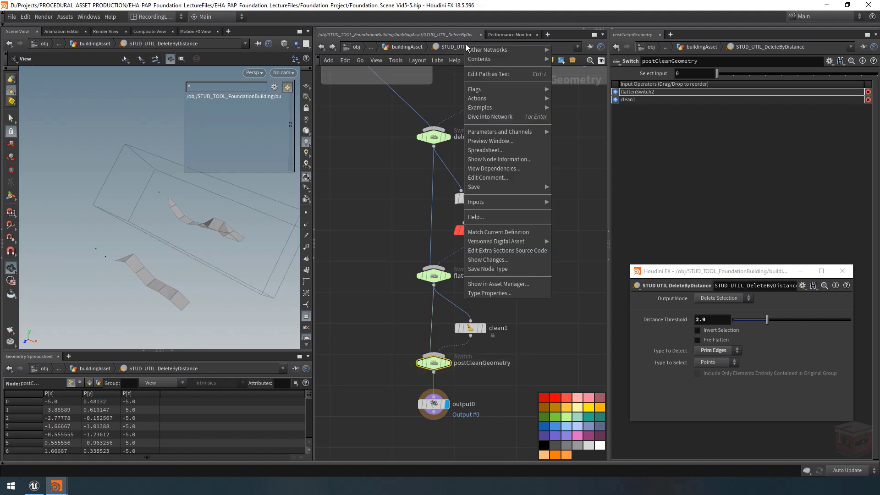
{"action": "left_click", "coordinate": [494, 296]}
{"action": "left_click_drag", "start_coordinate": [372, 393], "coordinate": [396, 40]}
{"action": "middle_click_drag", "start_coordinate": [532, 297], "coordinate": [605, 280]}
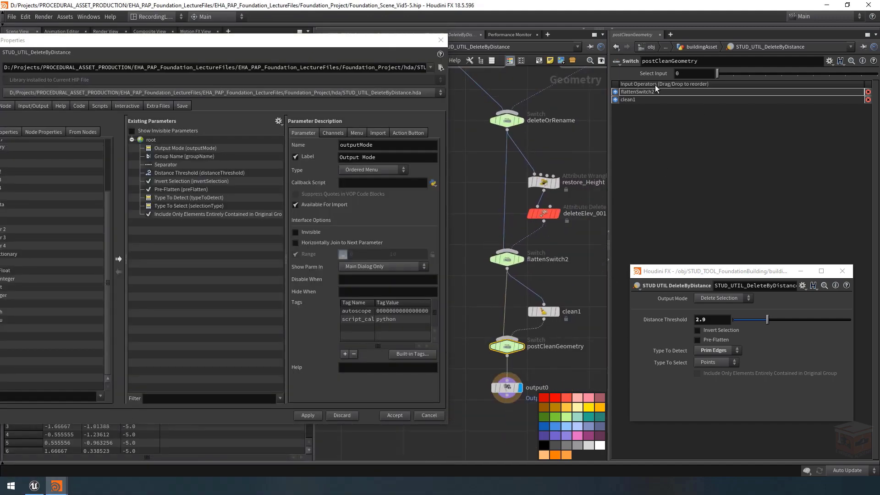
{"action": "left_click_drag", "start_coordinate": [652, 73], "coordinate": [180, 227]}
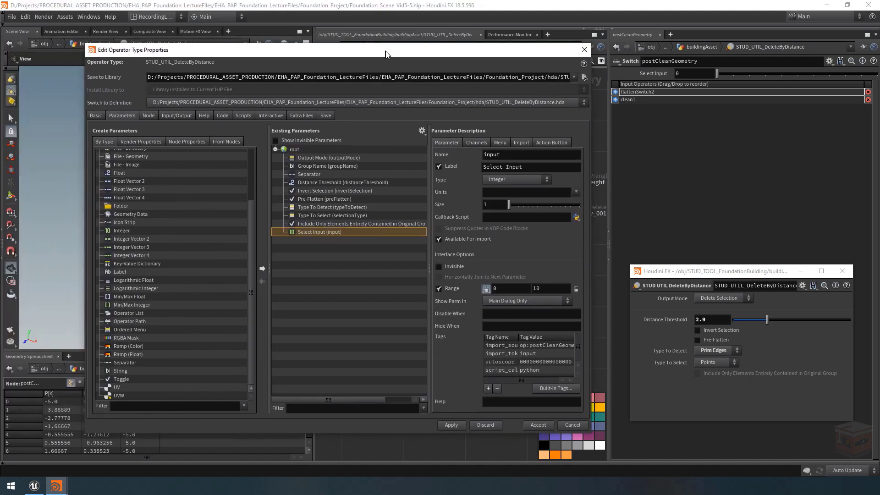
{"action": "left_click_drag", "start_coordinate": [129, 366], "coordinate": [320, 225]}
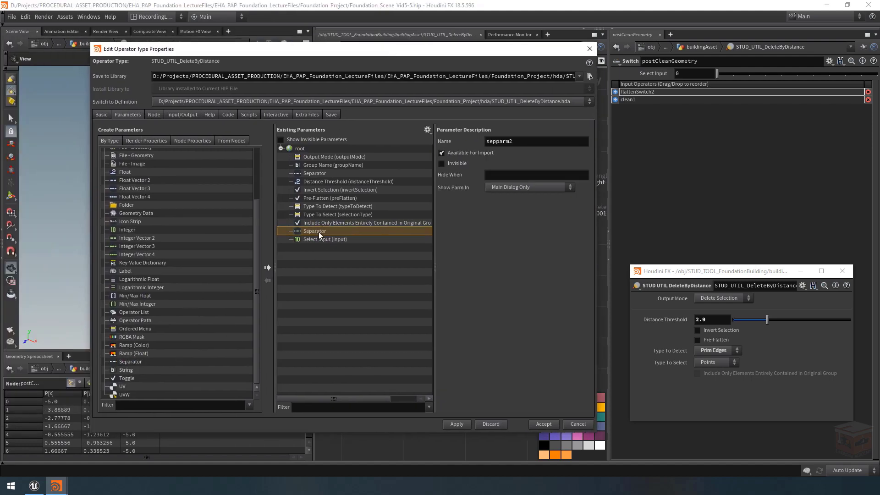
Convert the Select Input parameter to a Toggle with the name postCleanGeo and the label Post Clean Geo.
{"action": "left_click", "coordinate": [321, 239]}
{"action": "left_click", "coordinate": [519, 179]}
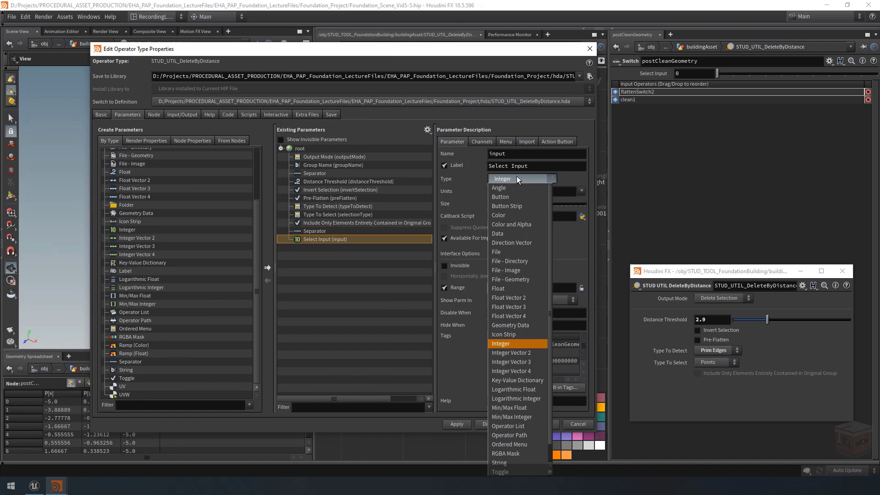
{"action": "left_click", "coordinate": [516, 452]}
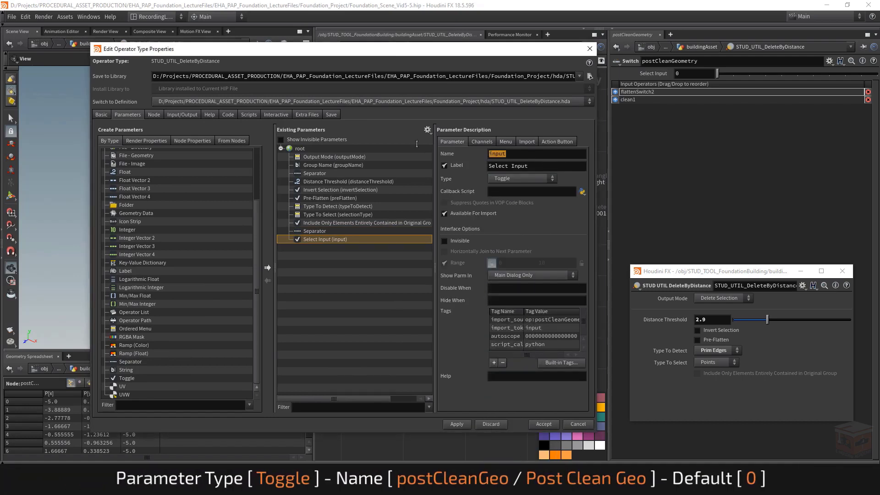
{"action": "double_click", "coordinate": [536, 154]}
{"action": "type", "text": "postCleanGeo"}
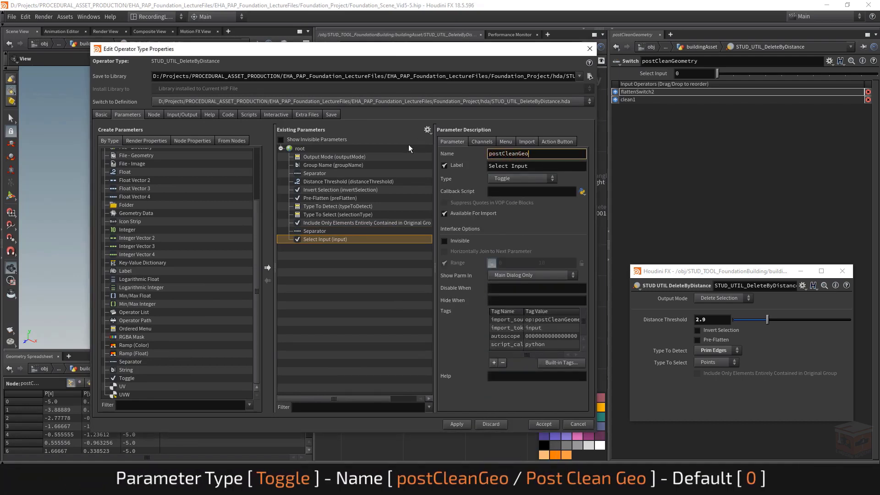
{"action": "key", "text": "Tab"}
{"action": "type", "text": "Post Clean "}
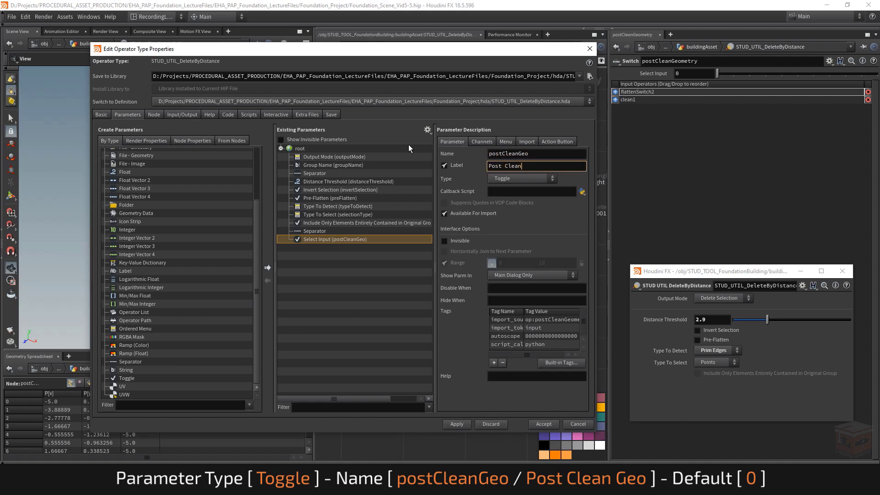
{"action": "type", "text": "Geo"}
{"action": "key", "text": "Return"}
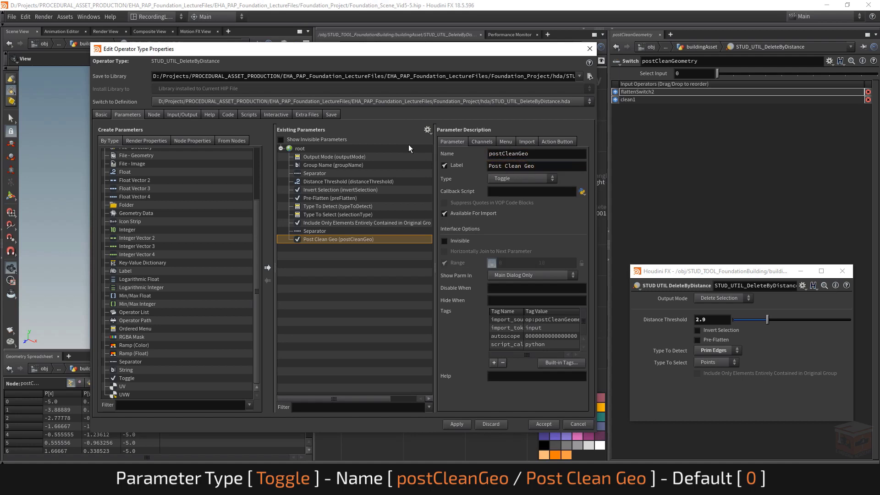
Check the Post Clean Geo toggle's default and linked channel, and accept the type property changes.
{"action": "left_click", "coordinate": [482, 141]}
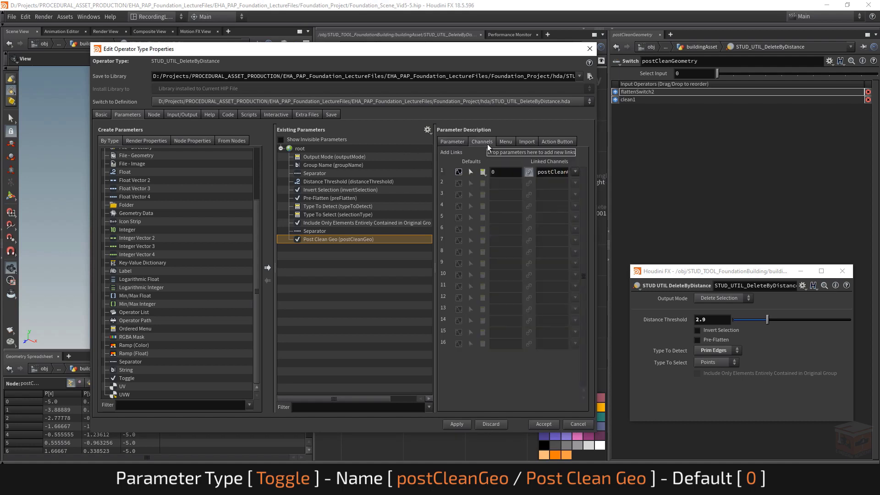
{"action": "left_click", "coordinate": [451, 142]}
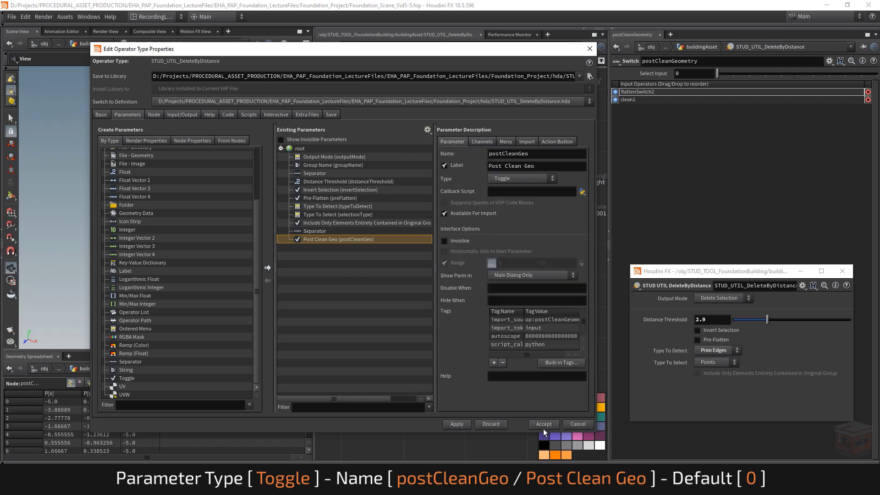
{"action": "left_click", "coordinate": [542, 425]}
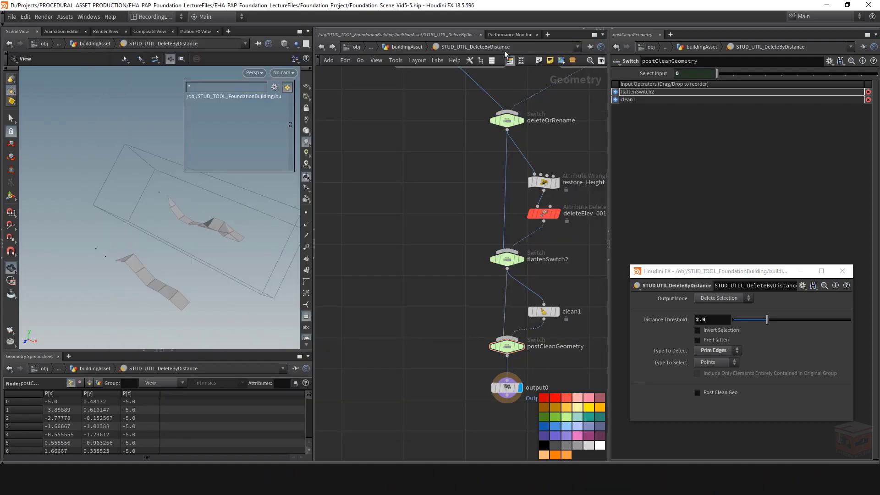
Return to the buildingAsset network and enable Post Clean Geo on the STUD_UTIL_DeleteByDistance node.
{"action": "left_click", "coordinate": [414, 46]}
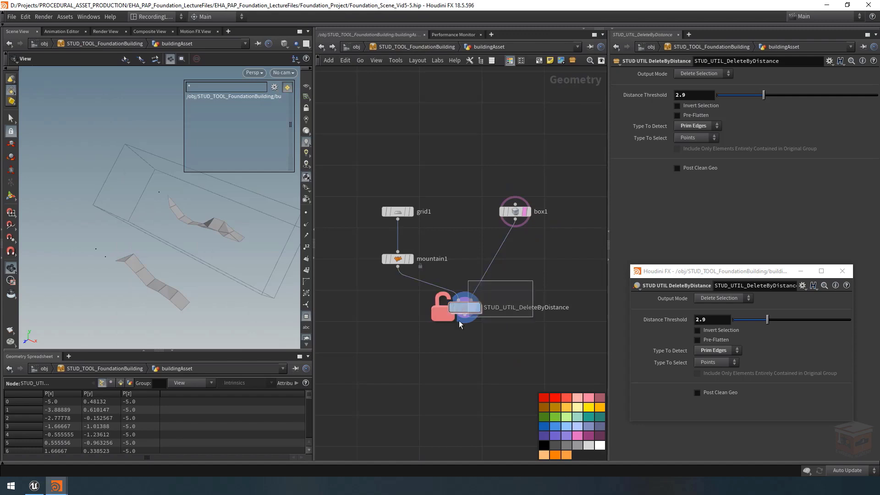
{"action": "left_click", "coordinate": [687, 168]}
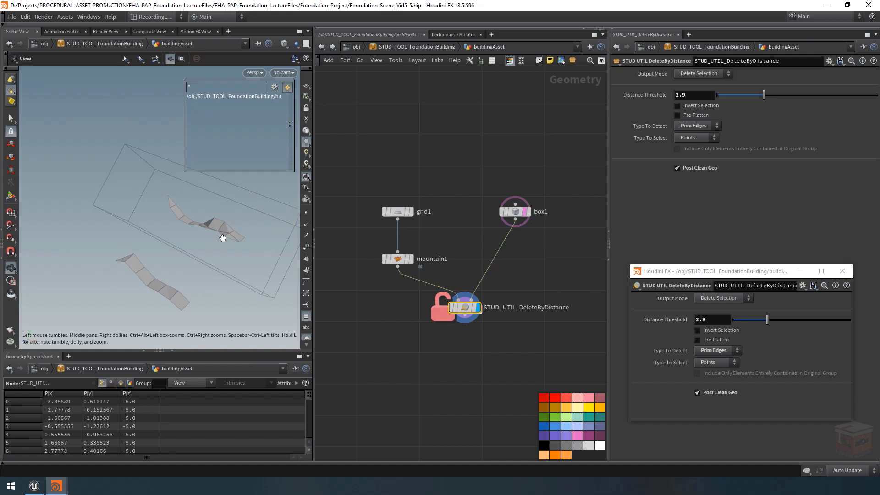
{"action": "right_click_drag", "start_coordinate": [222, 238], "coordinate": [196, 247]}
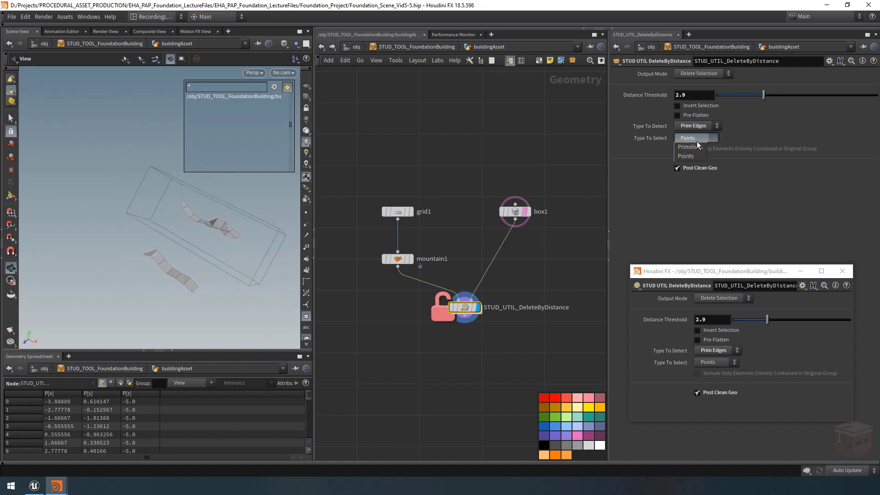
Test the cleaned output with Type To Select set to Primitives, and set it back to Points.
{"action": "left_click", "coordinate": [695, 147]}
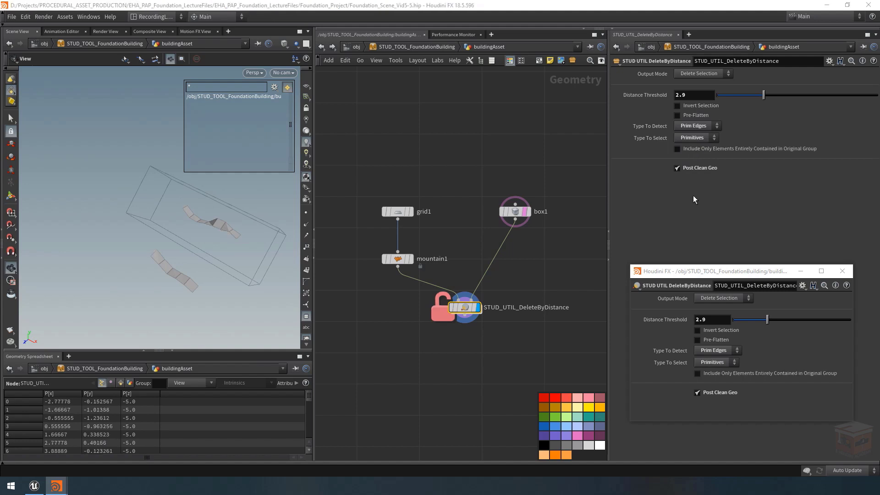
{"action": "left_click", "coordinate": [696, 168]}
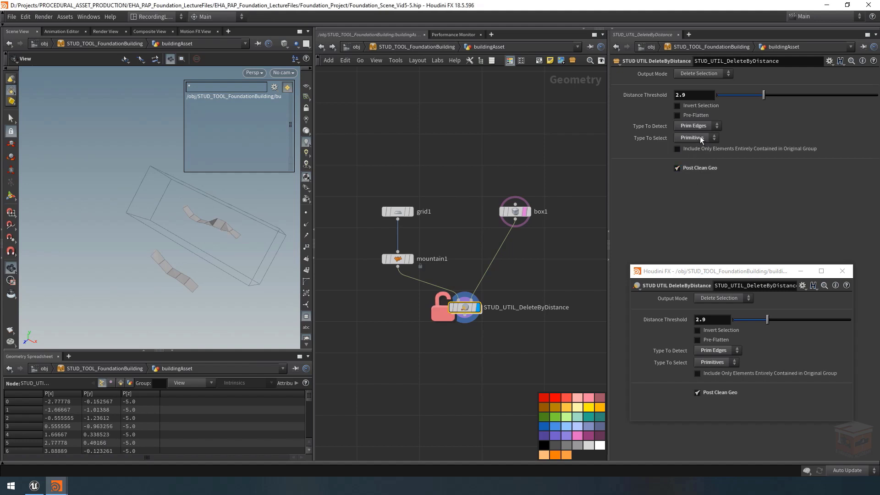
{"action": "left_click", "coordinate": [700, 137]}
{"action": "left_click", "coordinate": [692, 148]}
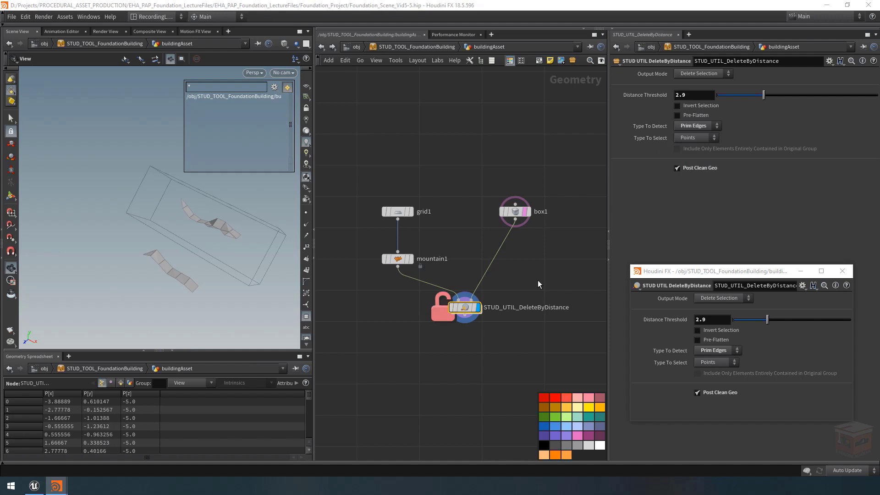
{"action": "mouse_move", "coordinate": [458, 317]}
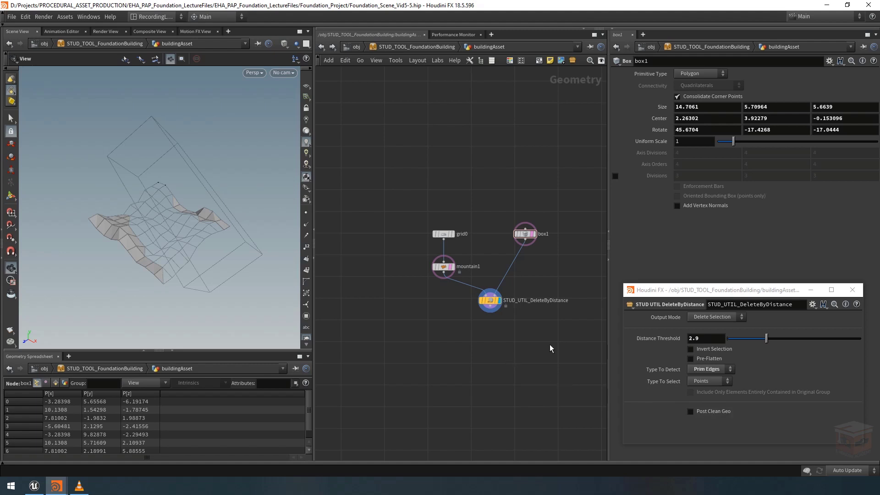
{"action": "middle_click_drag", "start_coordinate": [550, 348], "coordinate": [529, 345]}
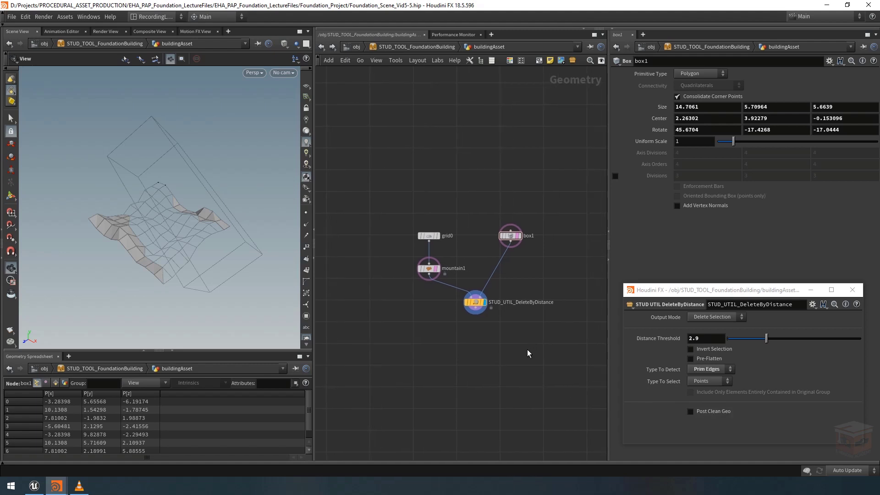